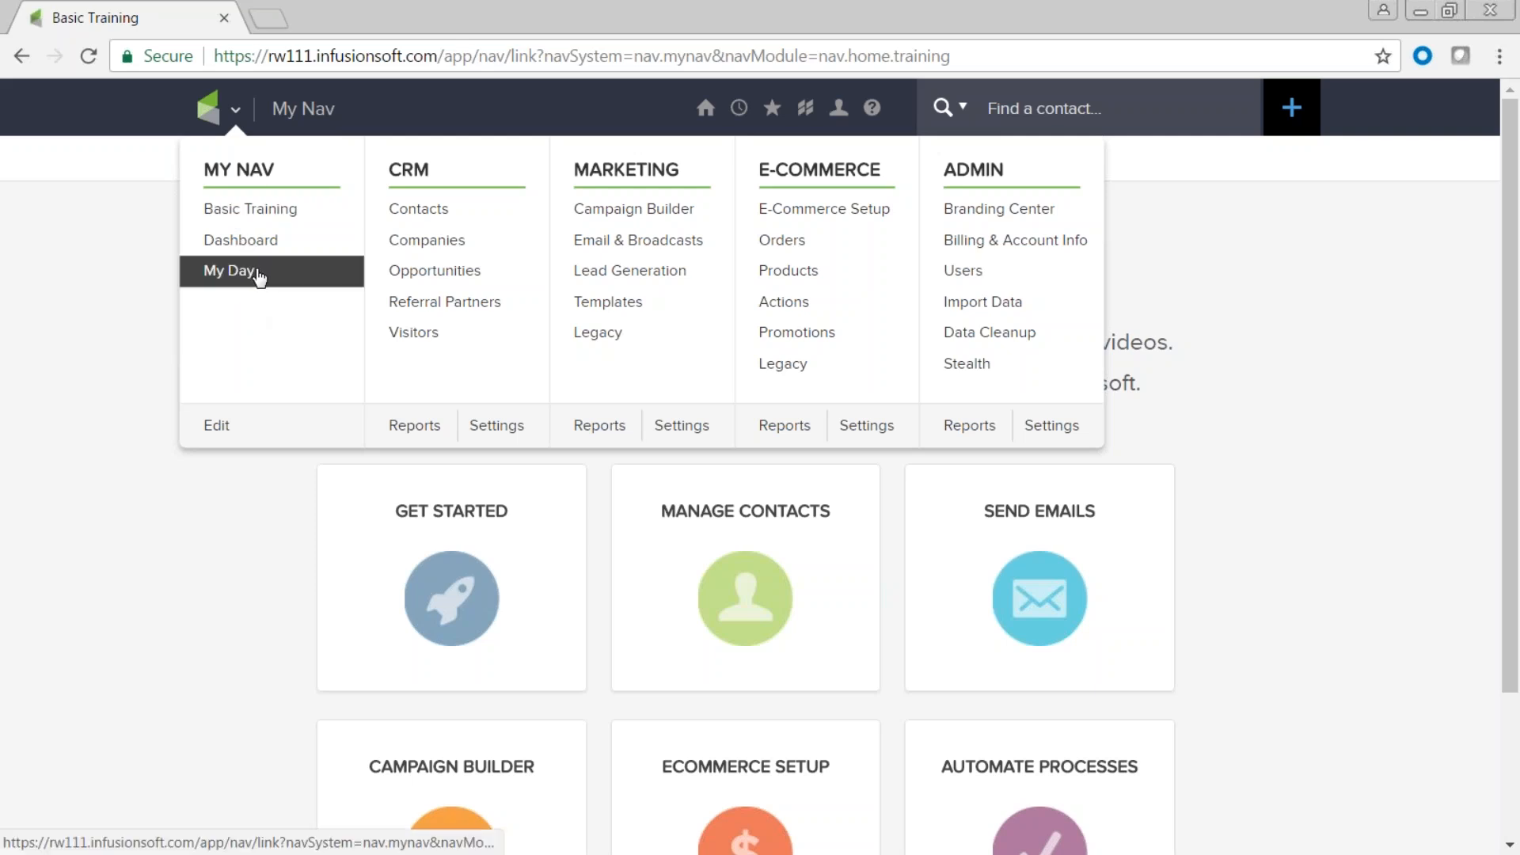
Customize and save the My Nav navigation shortcuts.
click(218, 428)
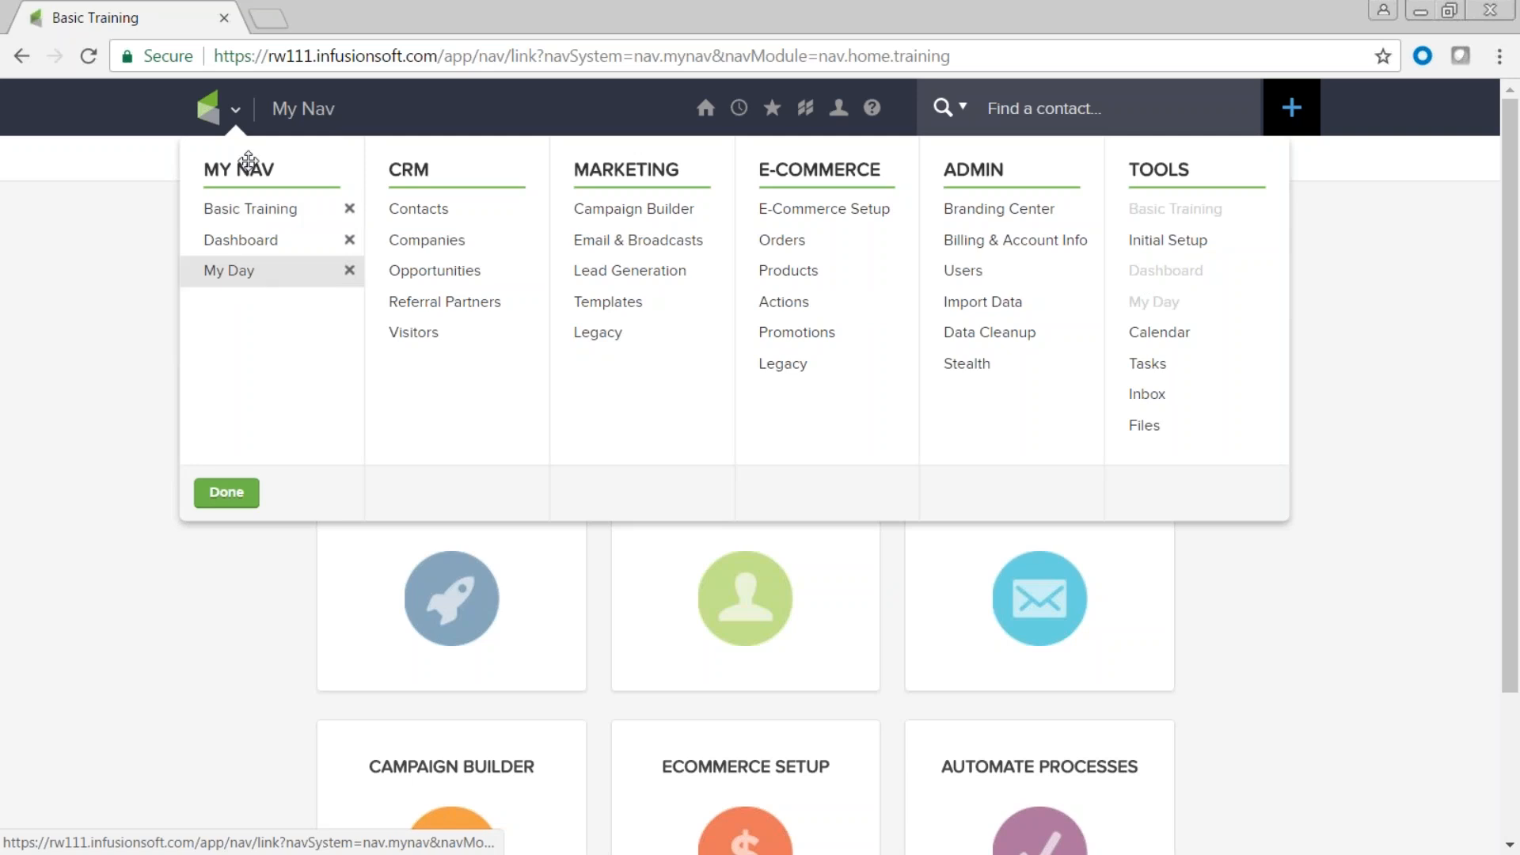
click(227, 494)
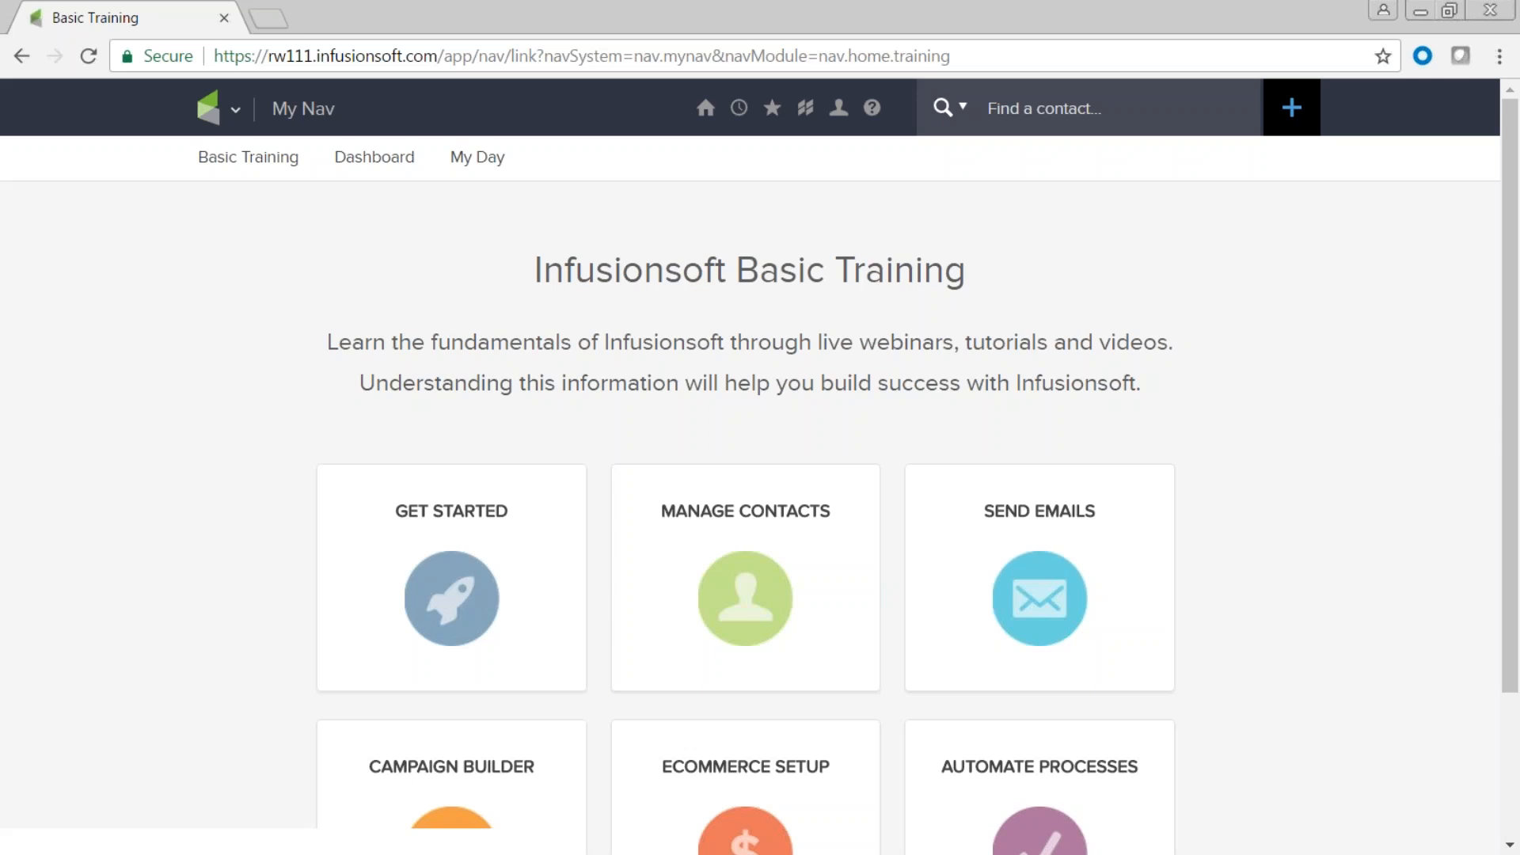
click(237, 109)
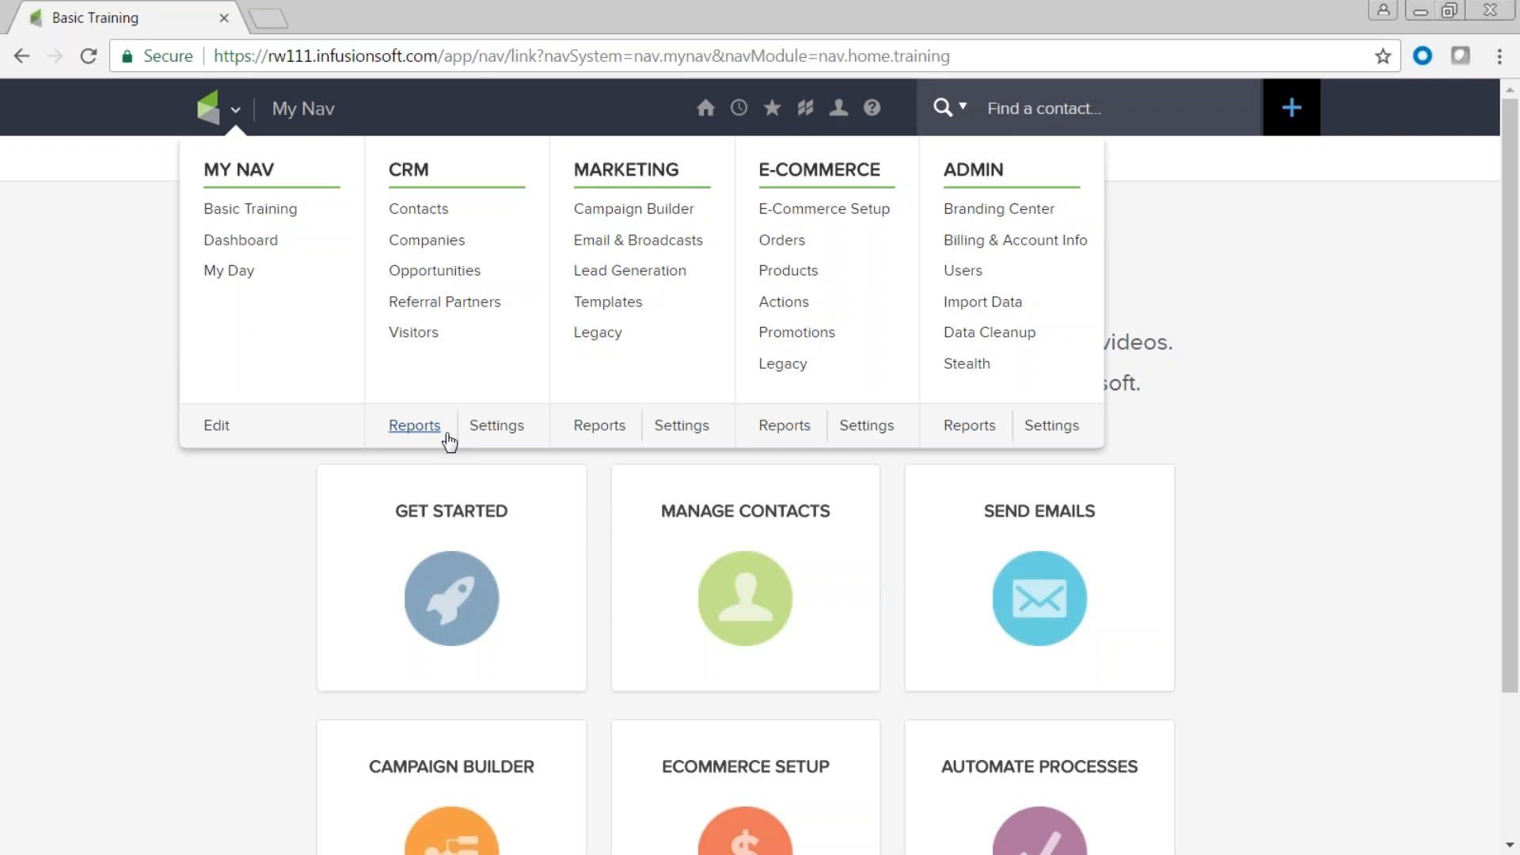
Open a blank Add a Contact form via CRM > Contacts and scroll through its General fields.
click(425, 215)
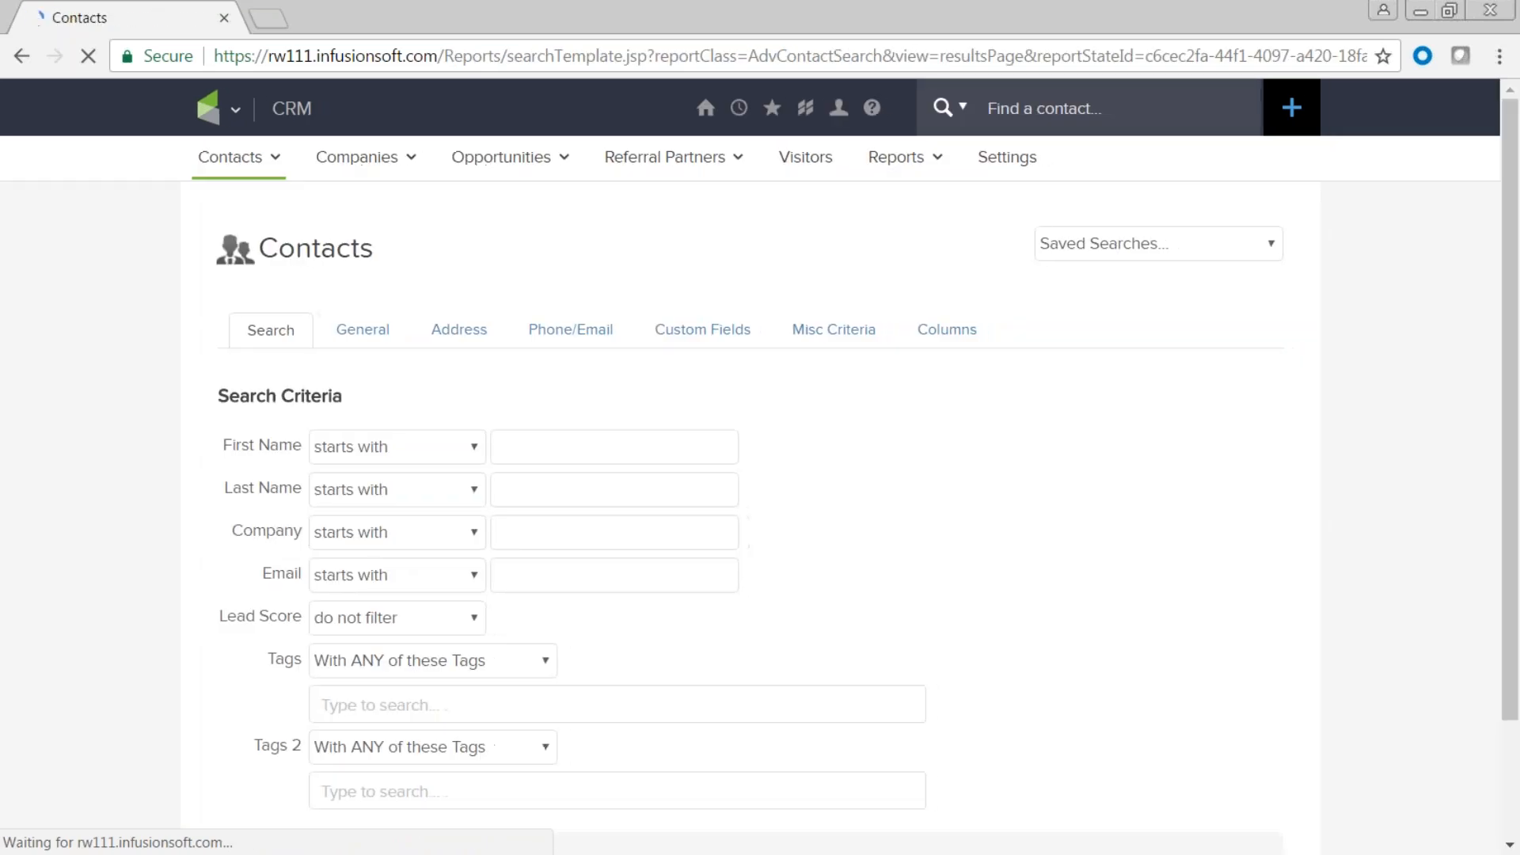
mouse_move(238, 159)
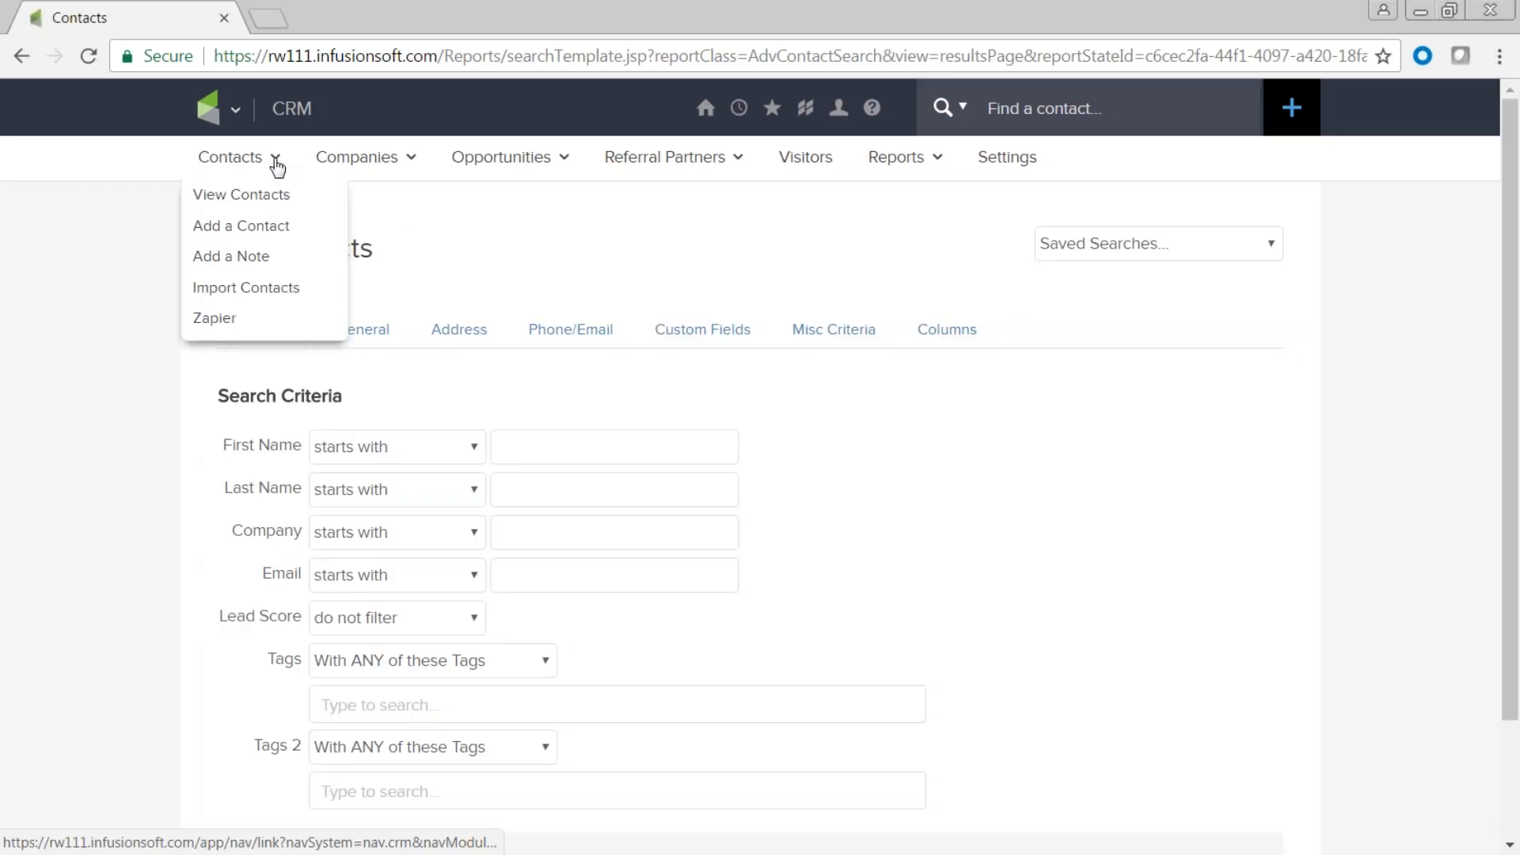
click(216, 229)
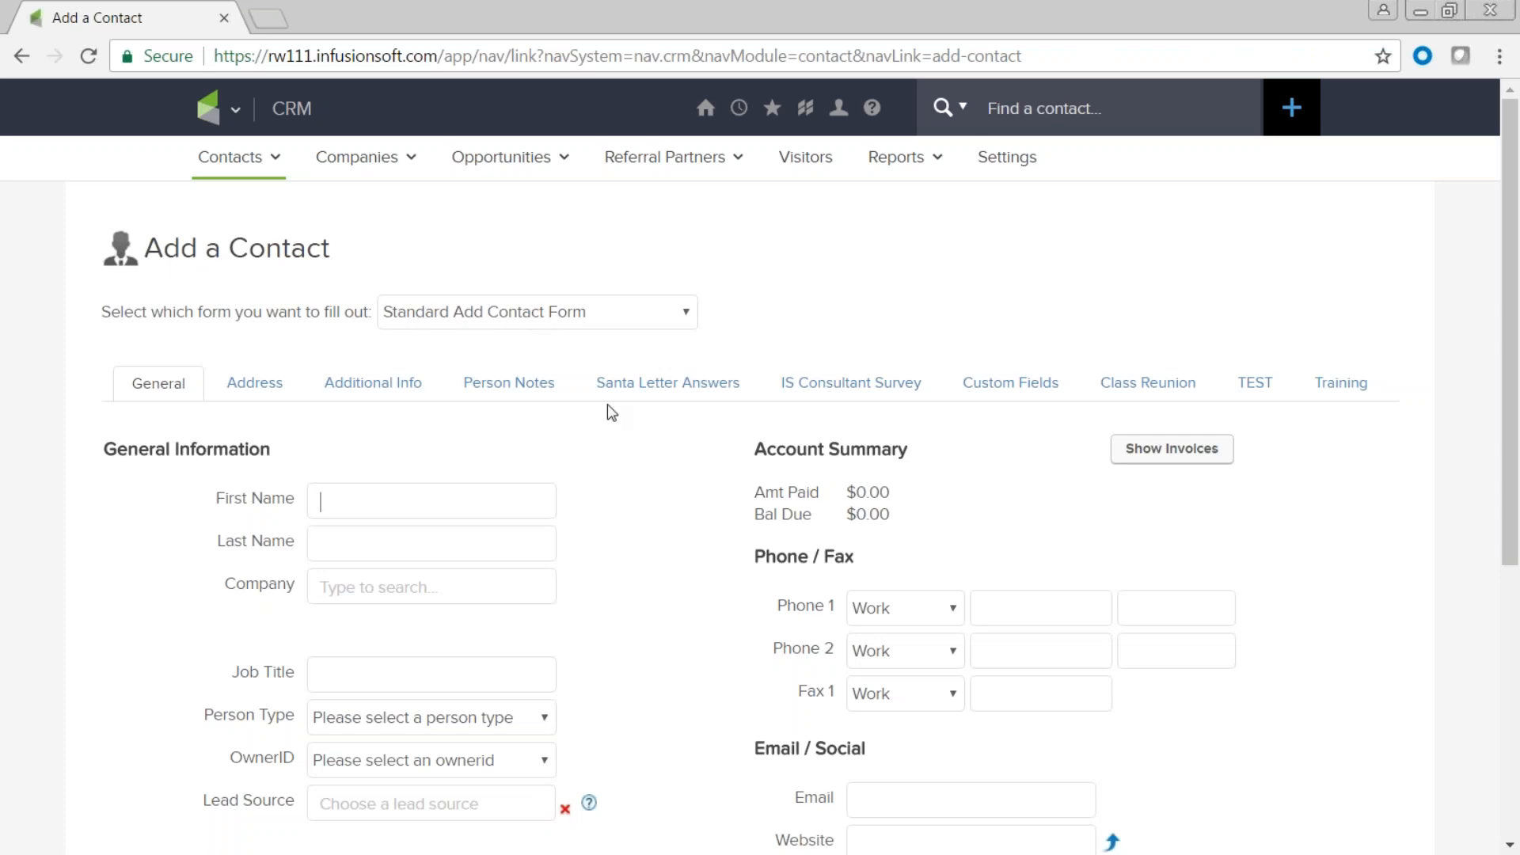
scroll(614, 421, down, 5)
scroll(615, 420, up, 5)
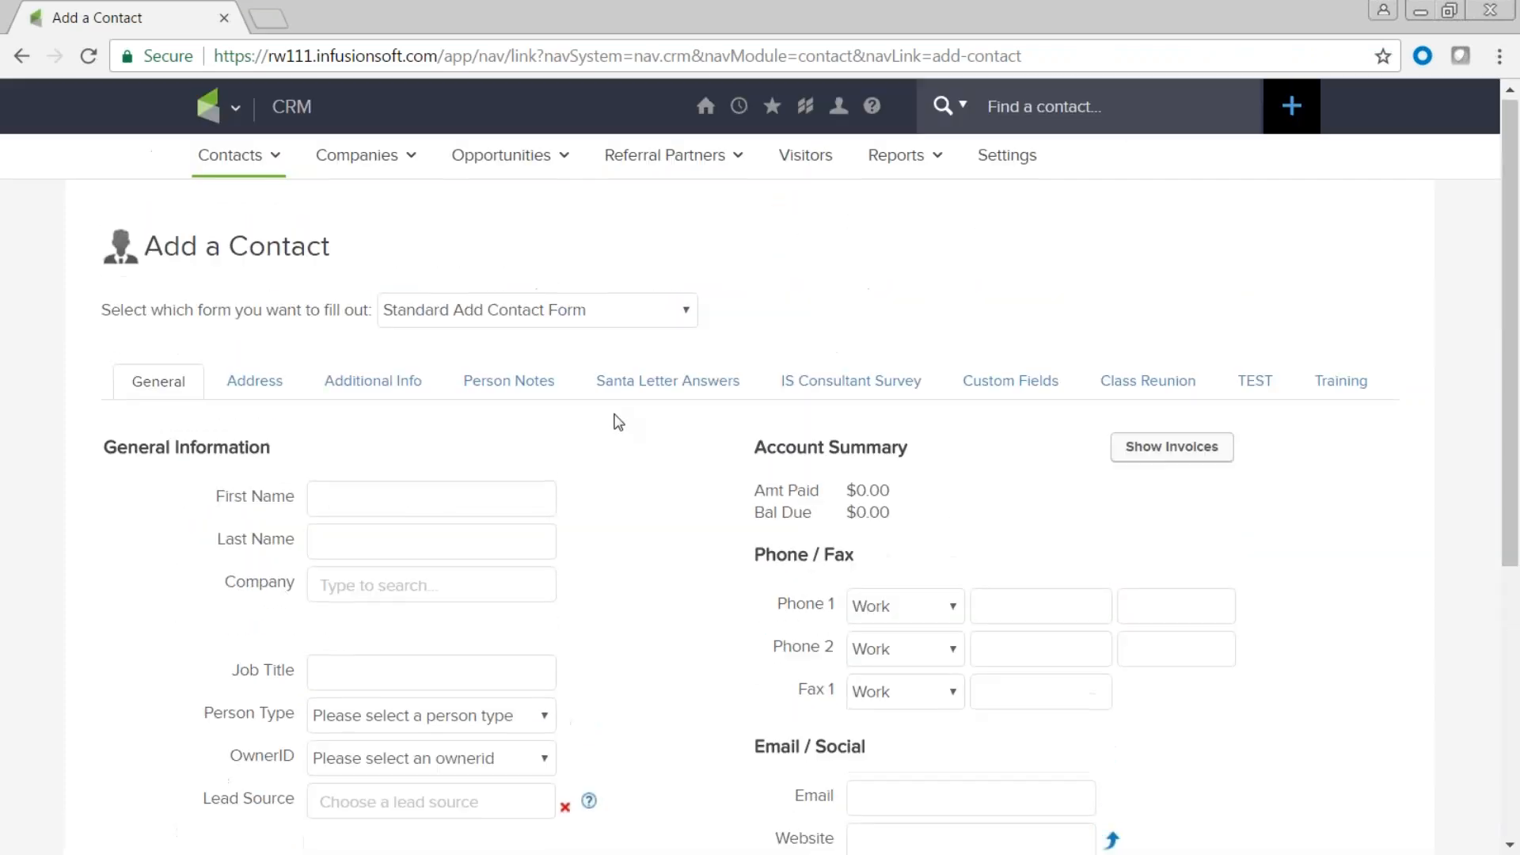
scroll(615, 420, down, 2)
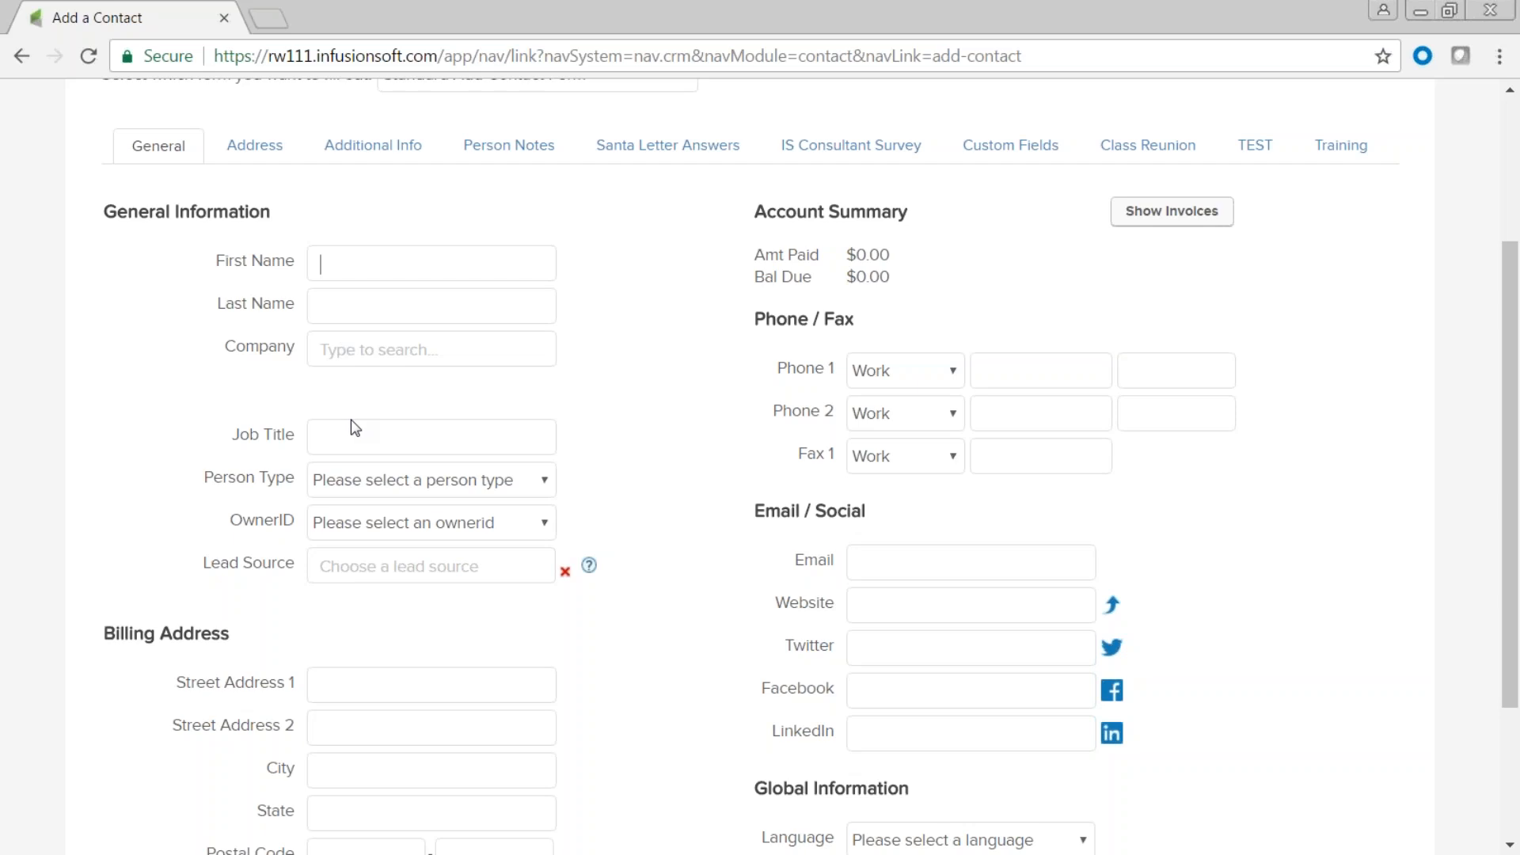
scroll(744, 616, down, 3)
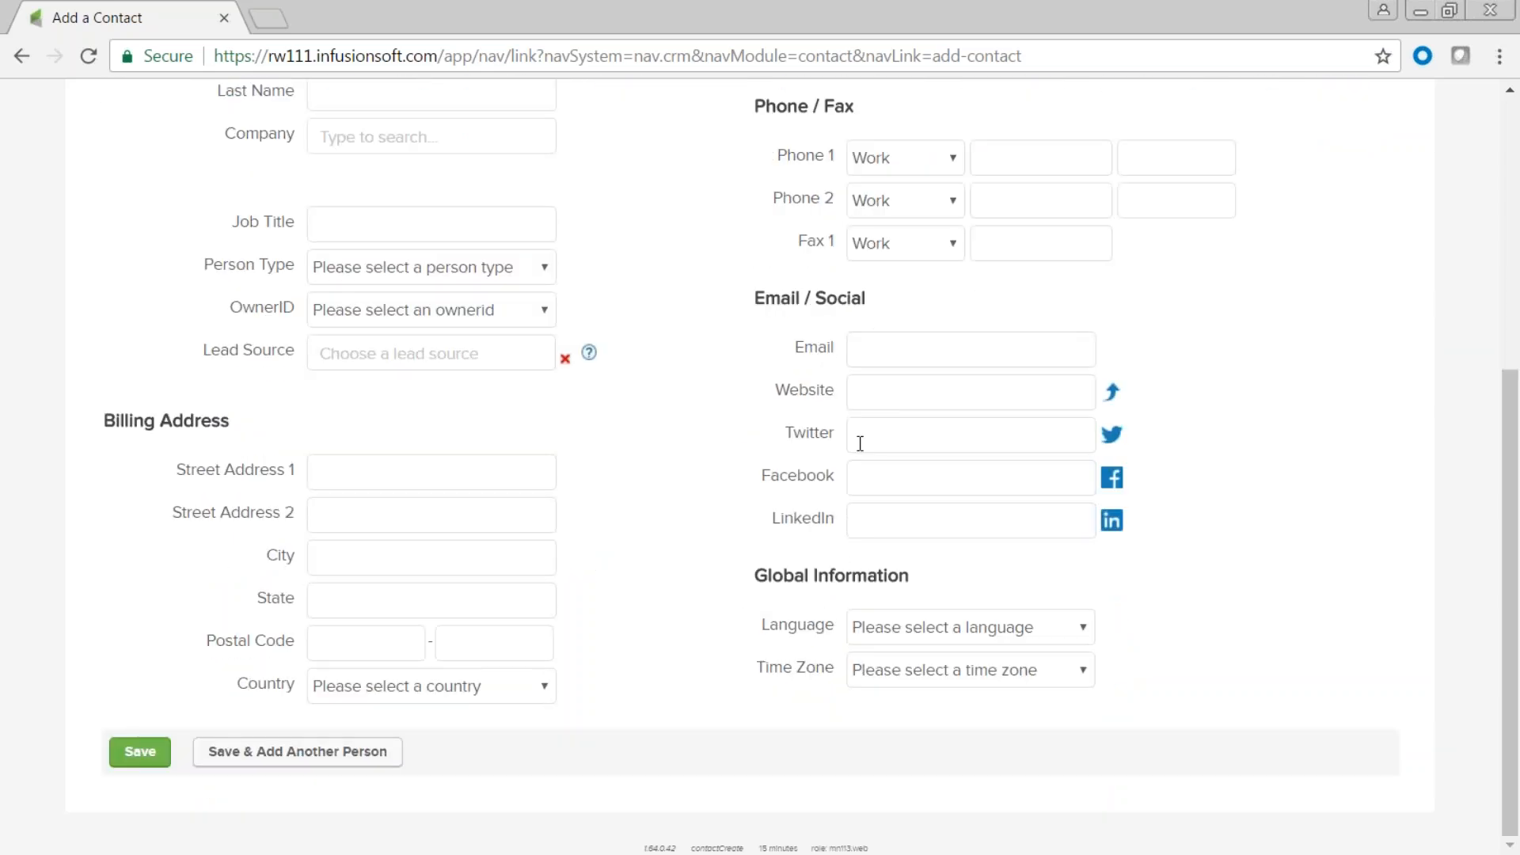
scroll(735, 612, up, 2)
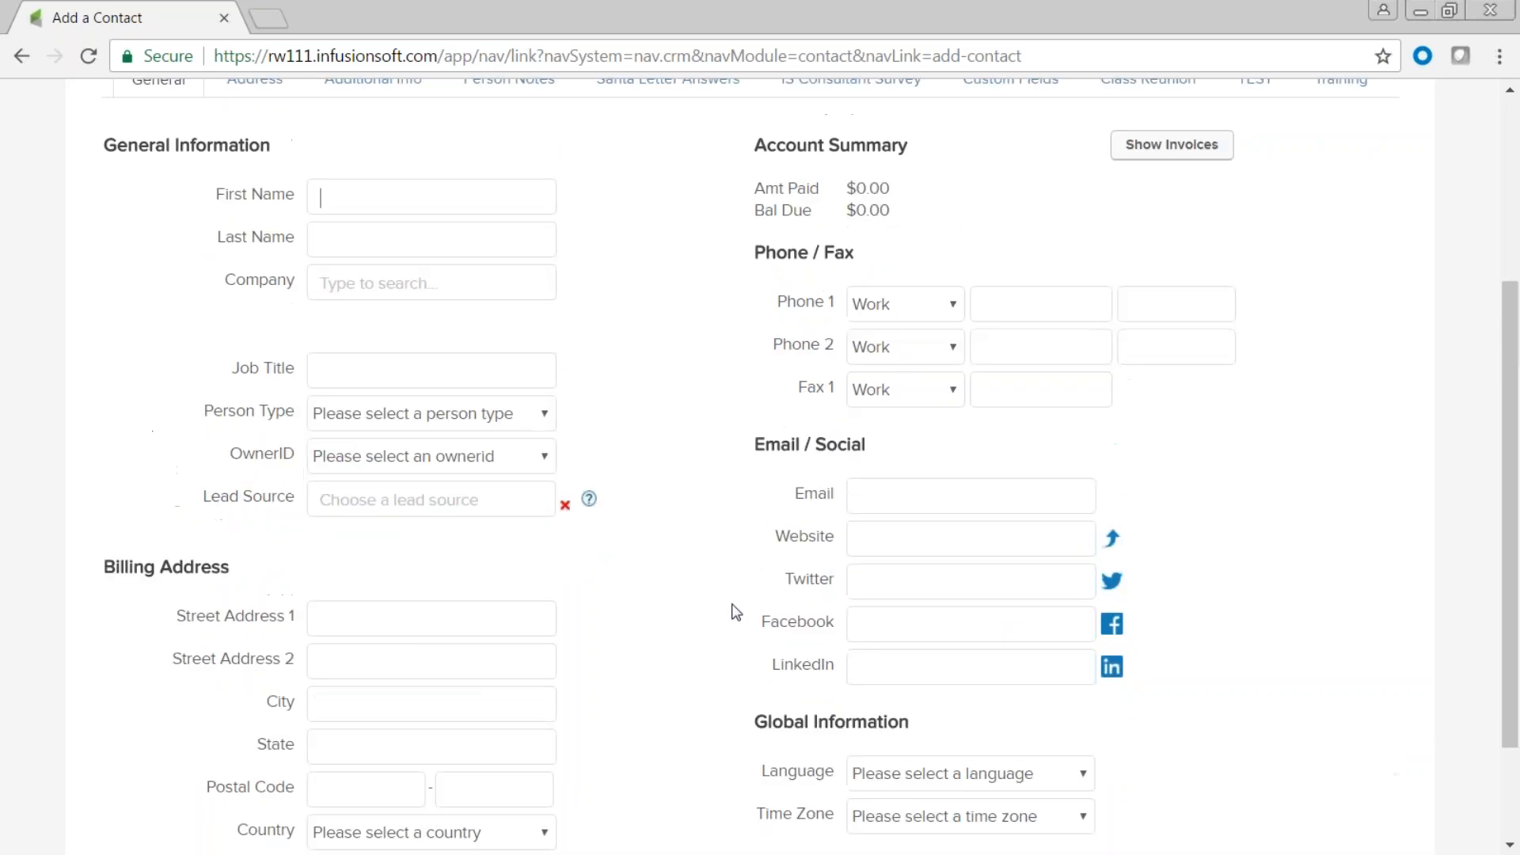
scroll(735, 611, up, 3)
Browse the form's Address, Additional Info, Person Notes and Custom Fields tabs.
click(256, 294)
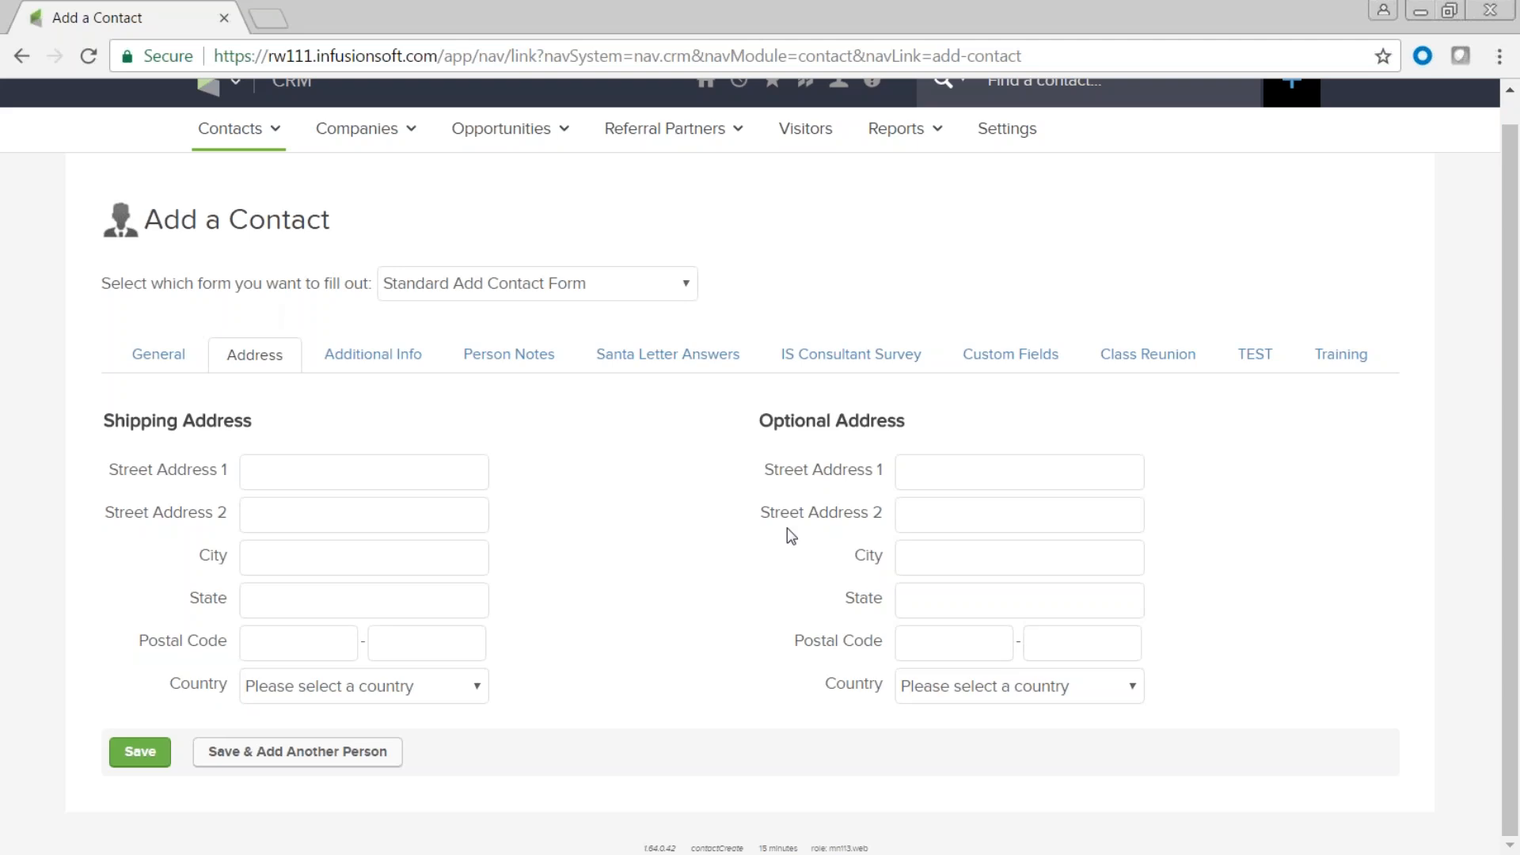
click(379, 361)
scroll(551, 424, down, 2)
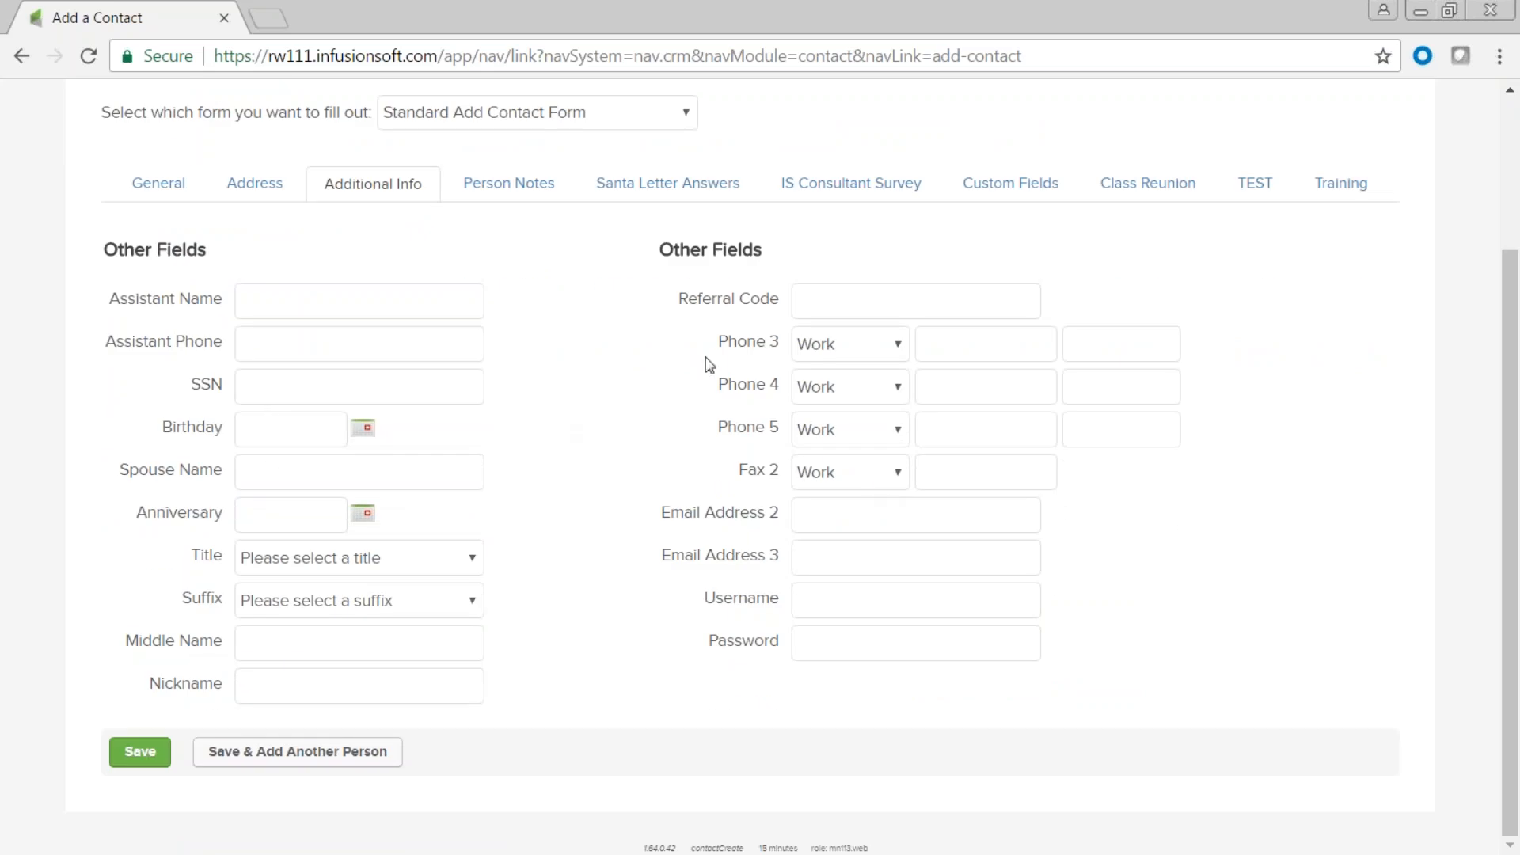
click(516, 195)
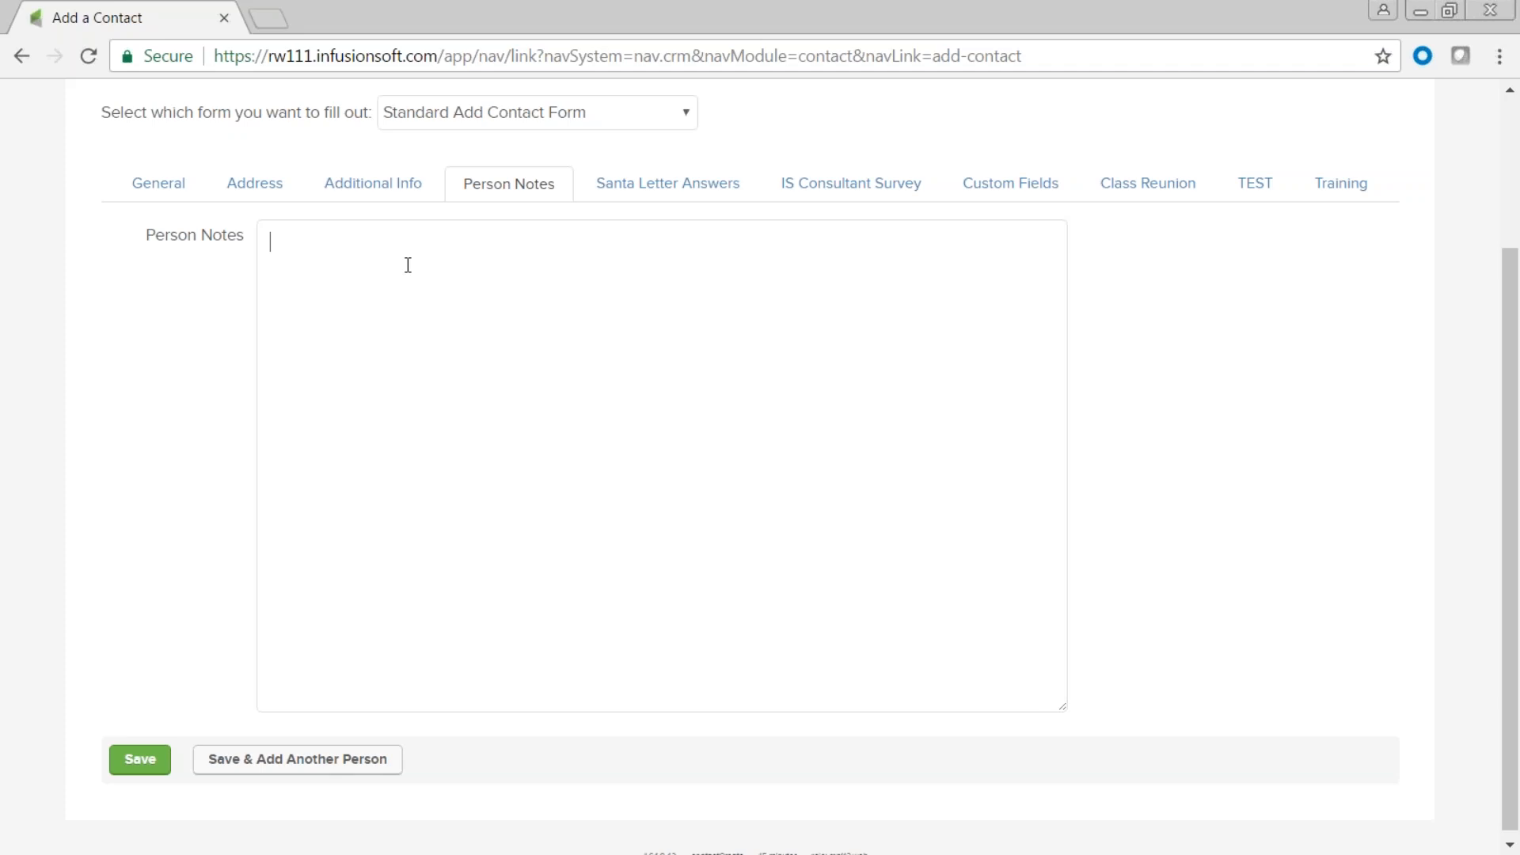
click(349, 277)
click(293, 264)
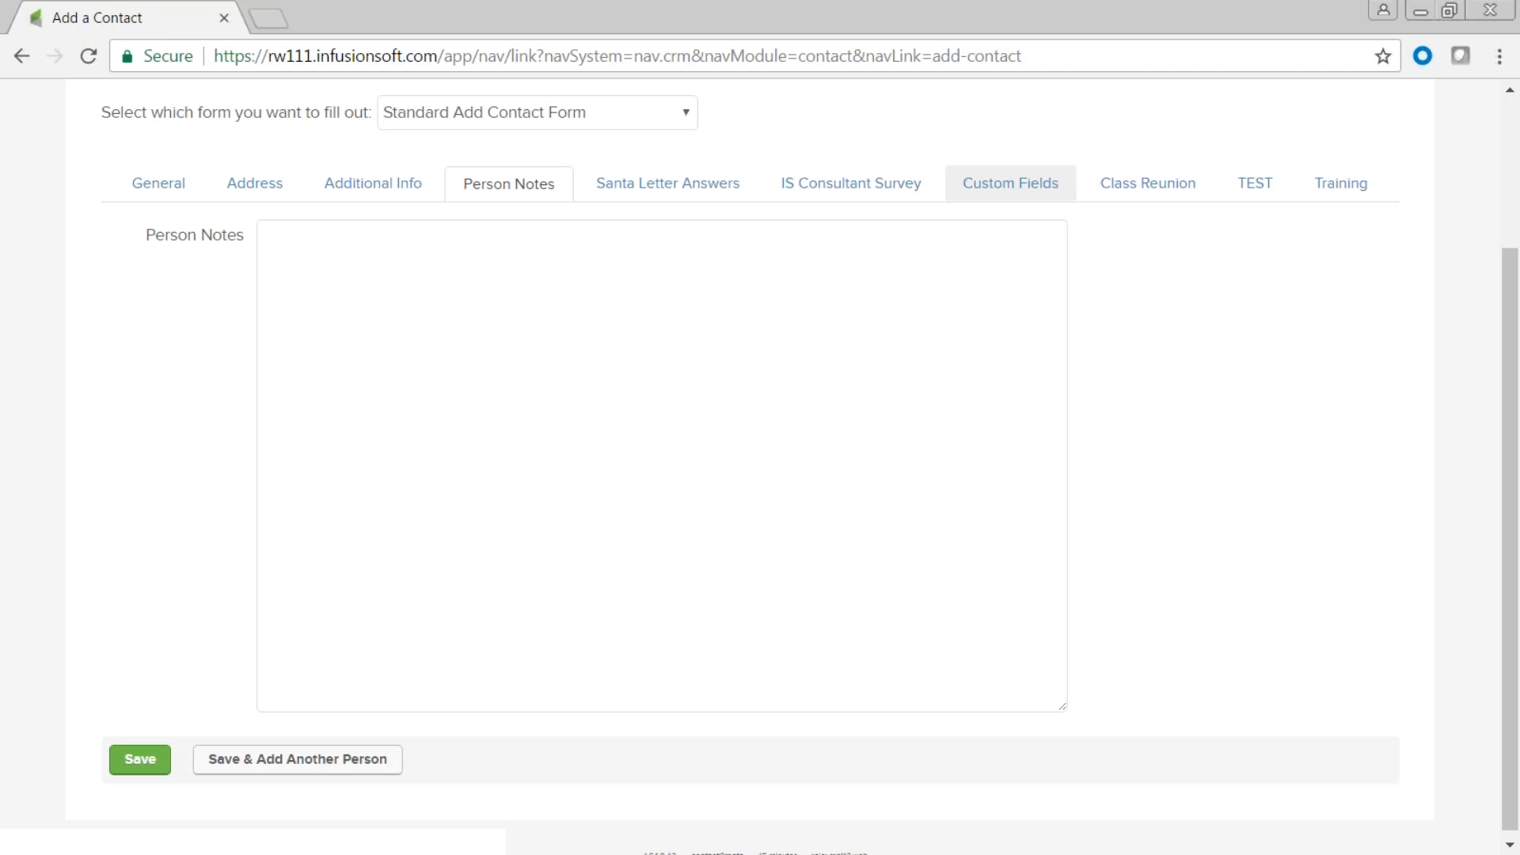
click(1014, 193)
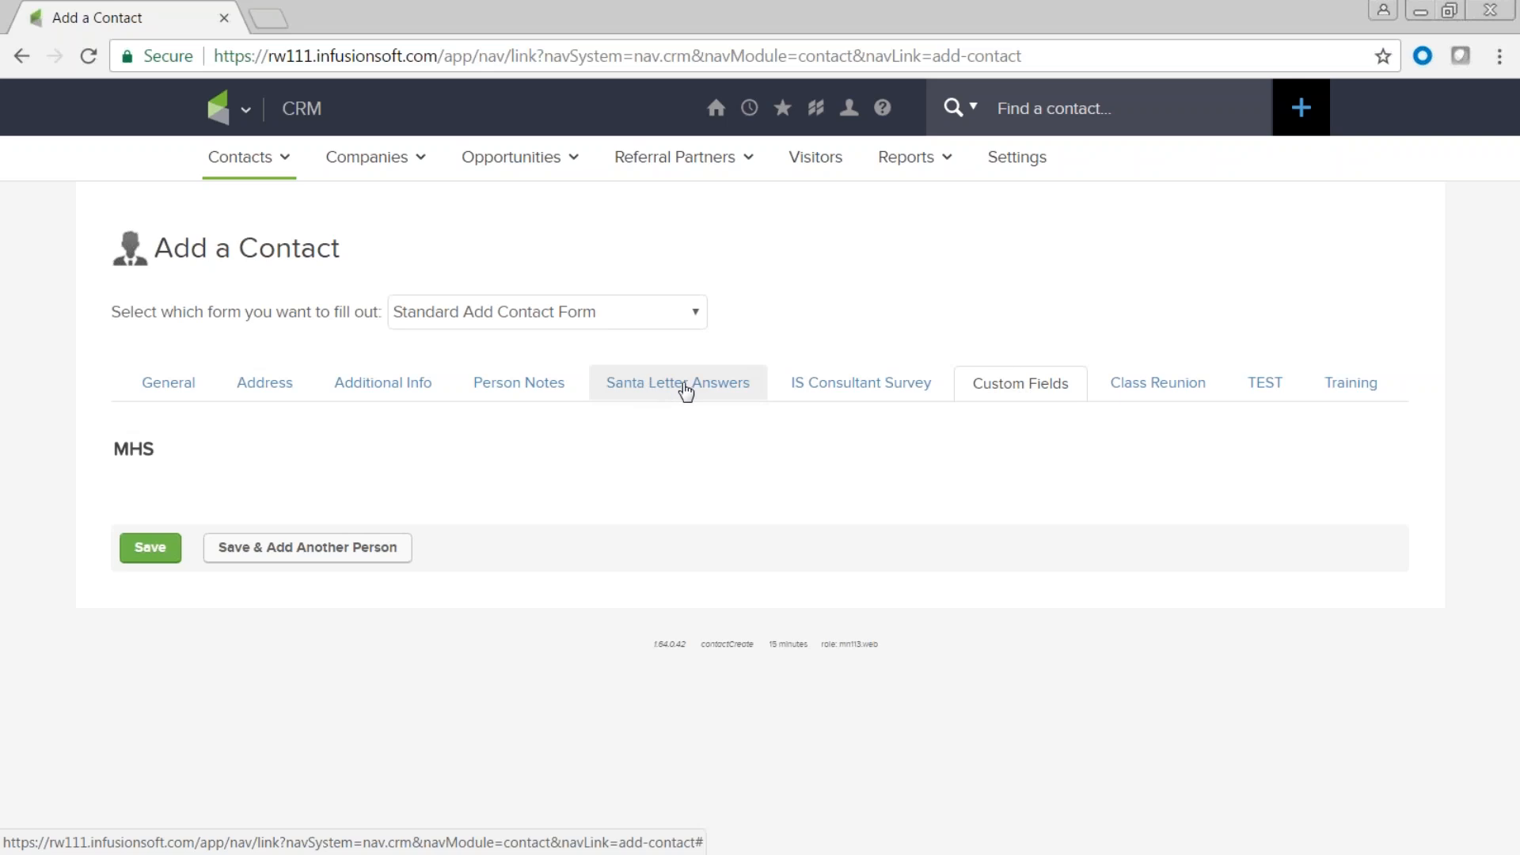
View the Santa Letter Answers, IS Consultant Survey and Class Reunion custom-field tabs.
click(675, 392)
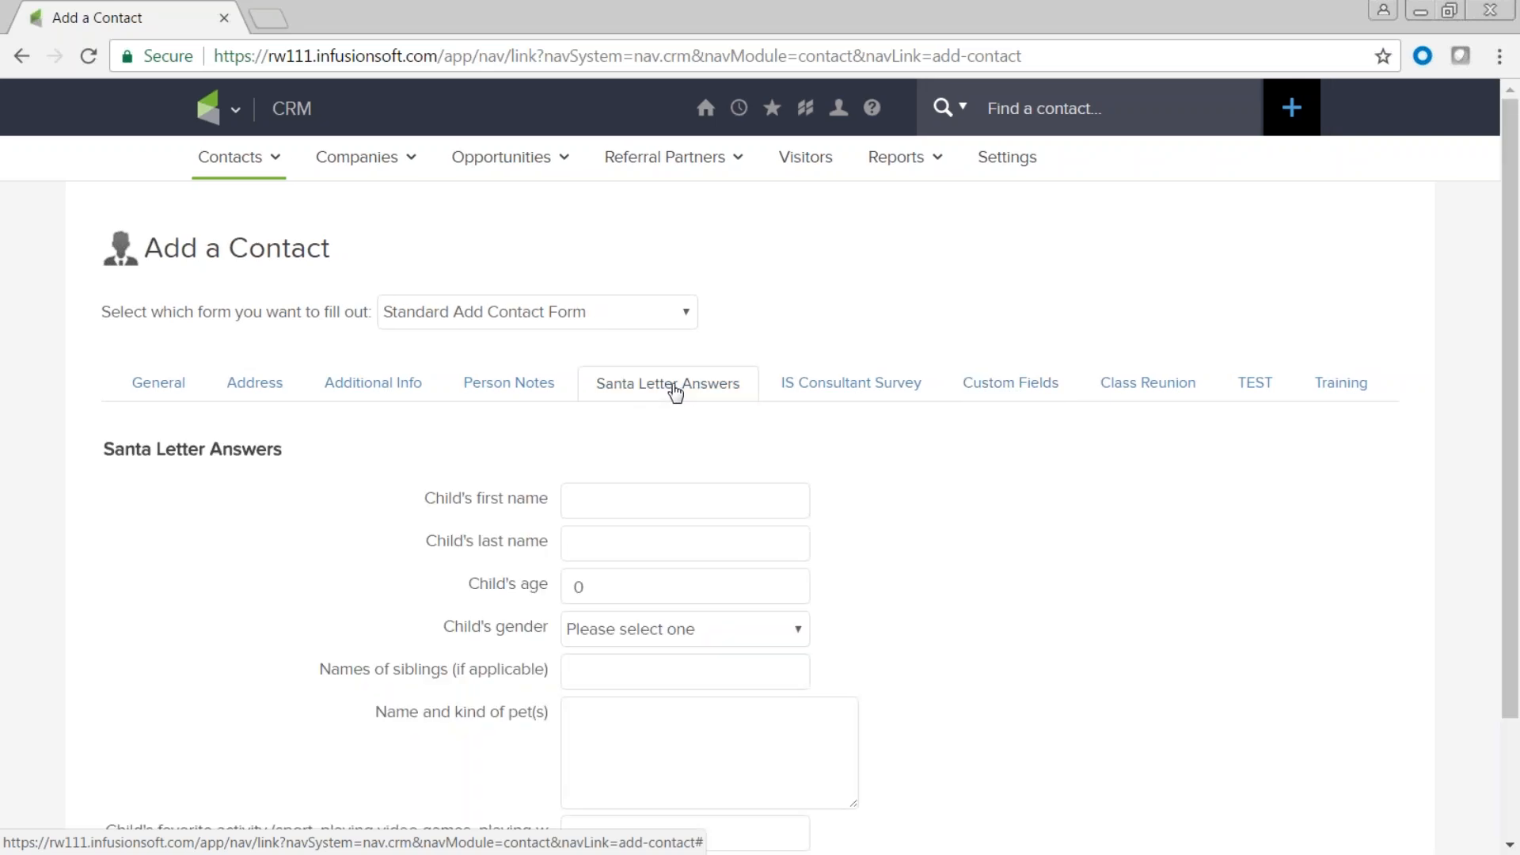
click(861, 394)
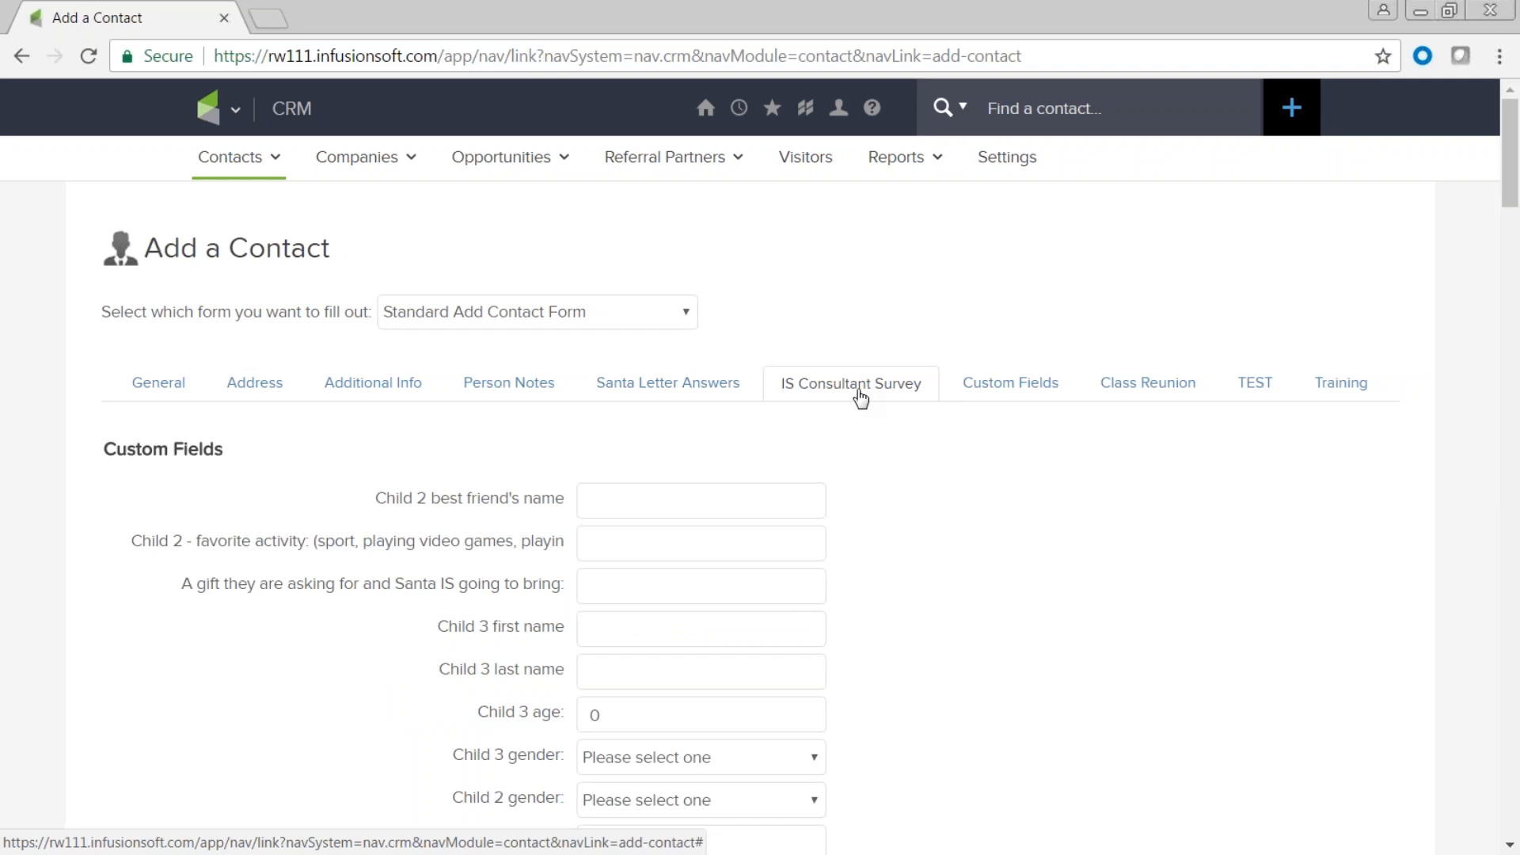
click(1141, 389)
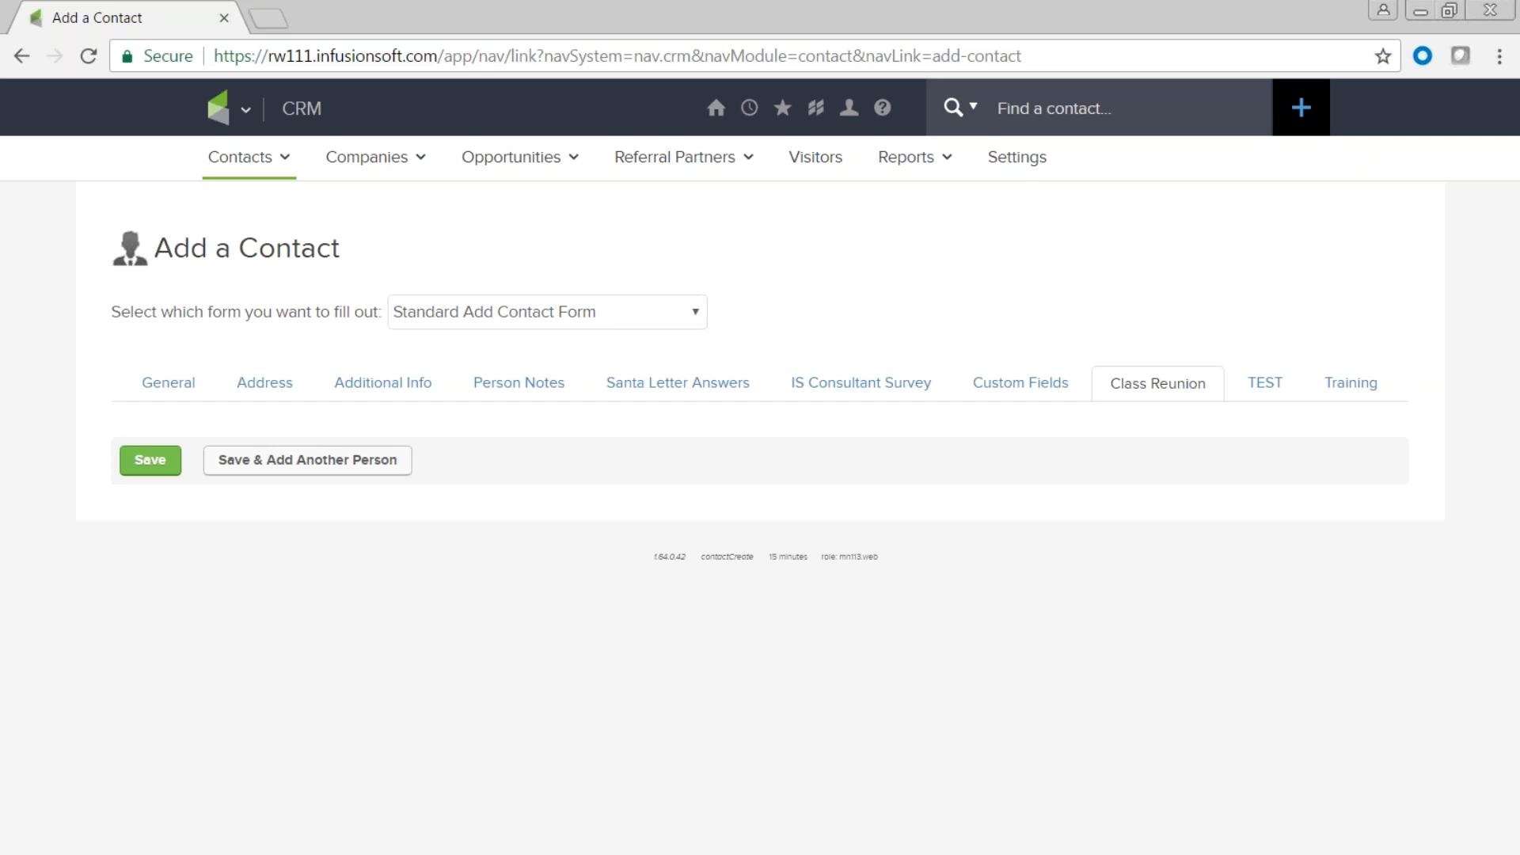
Try saving the empty form, dismiss the required-field alert, and return to the First Name field.
click(152, 472)
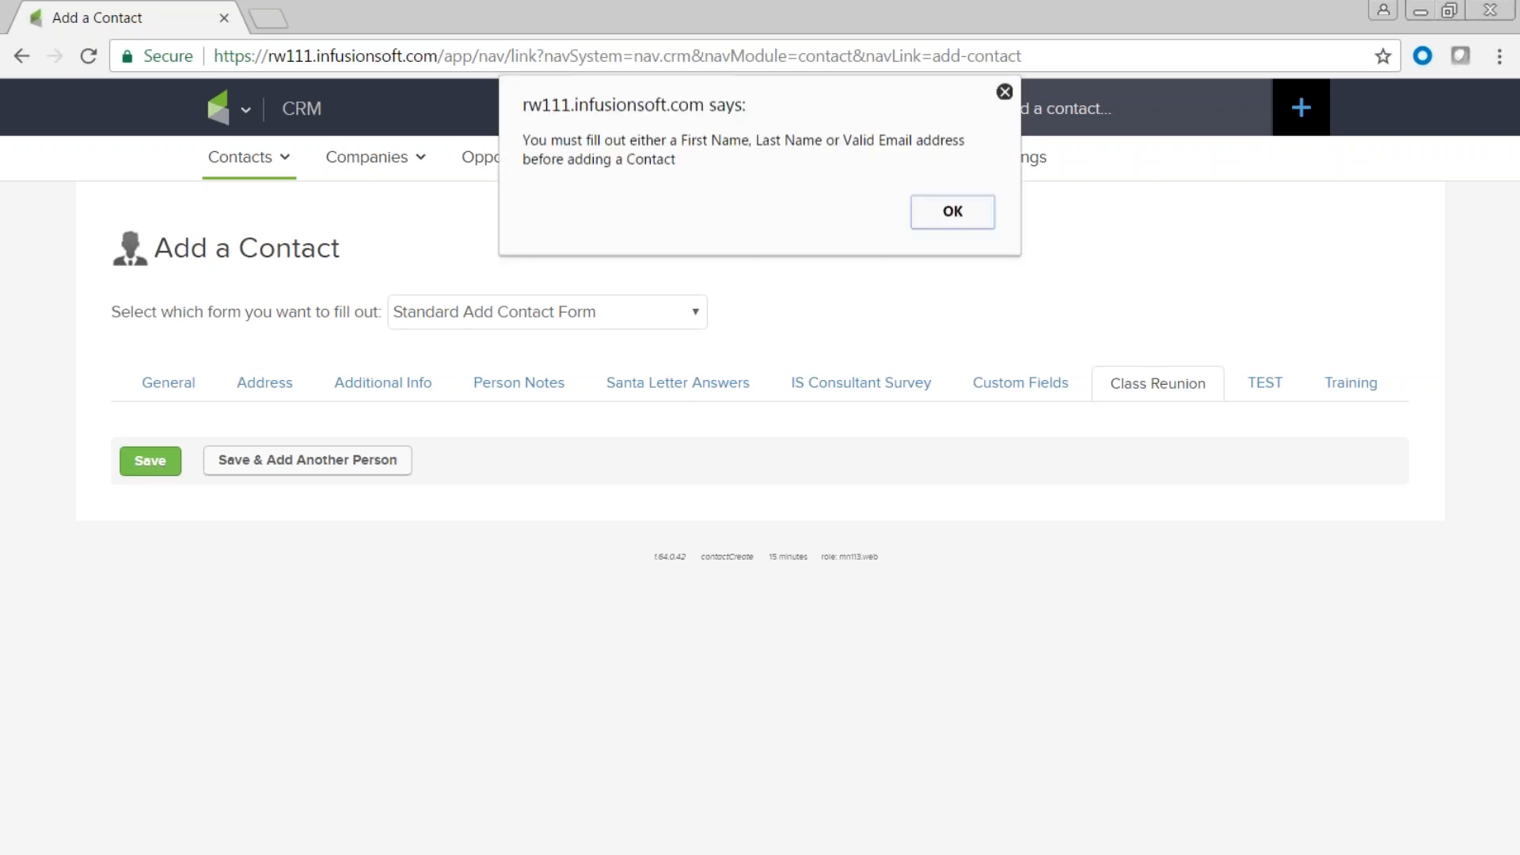
click(1005, 92)
click(168, 386)
click(439, 499)
Enter the contact's first name, last name and email address.
text(Daisey)
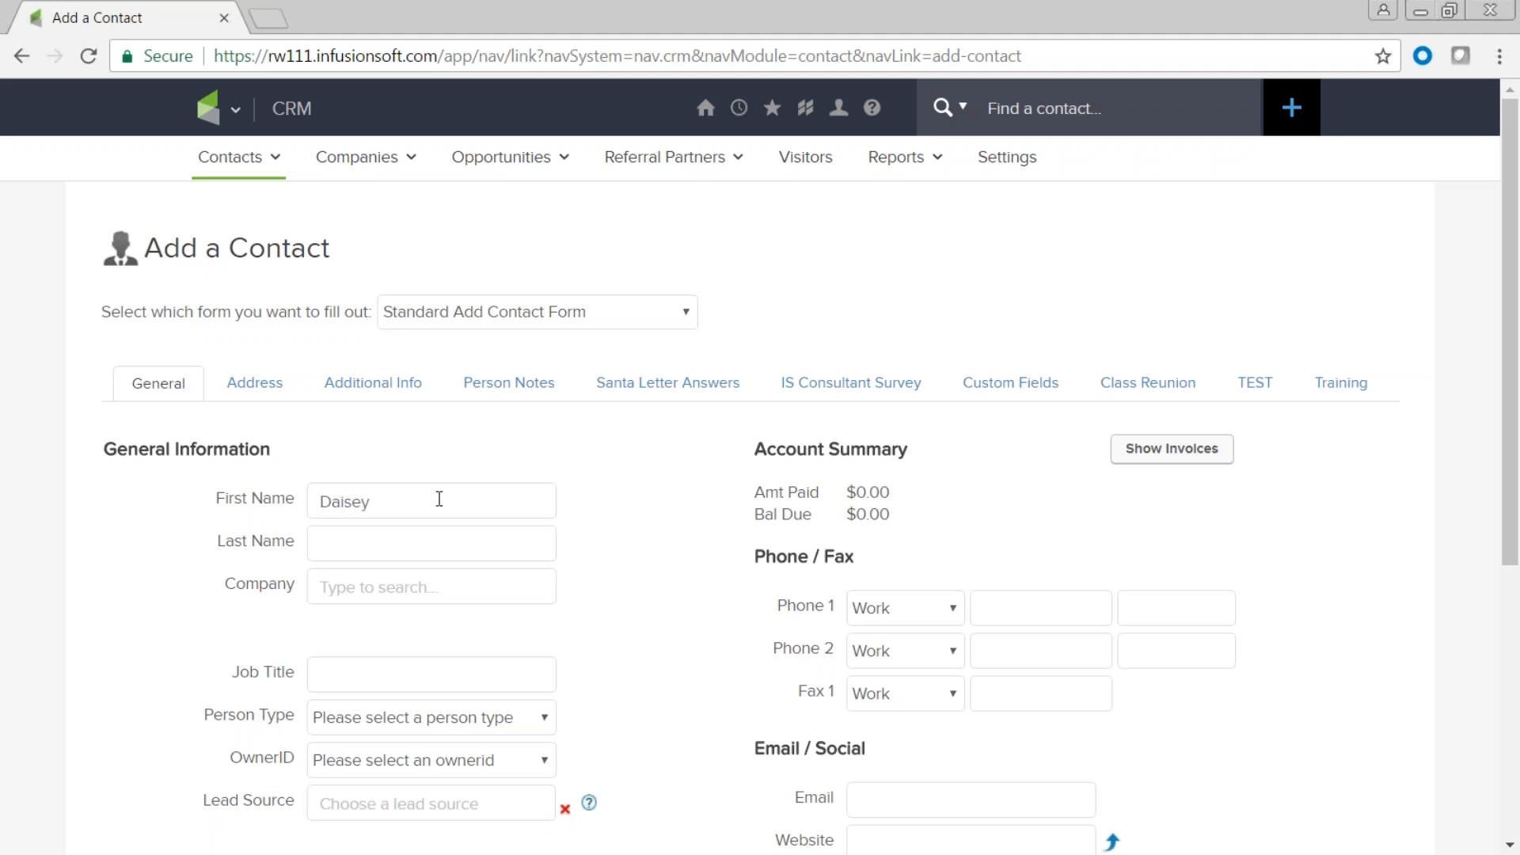
key(Tab)
text(Duck)
scroll(559, 716, down, 5)
click(887, 443)
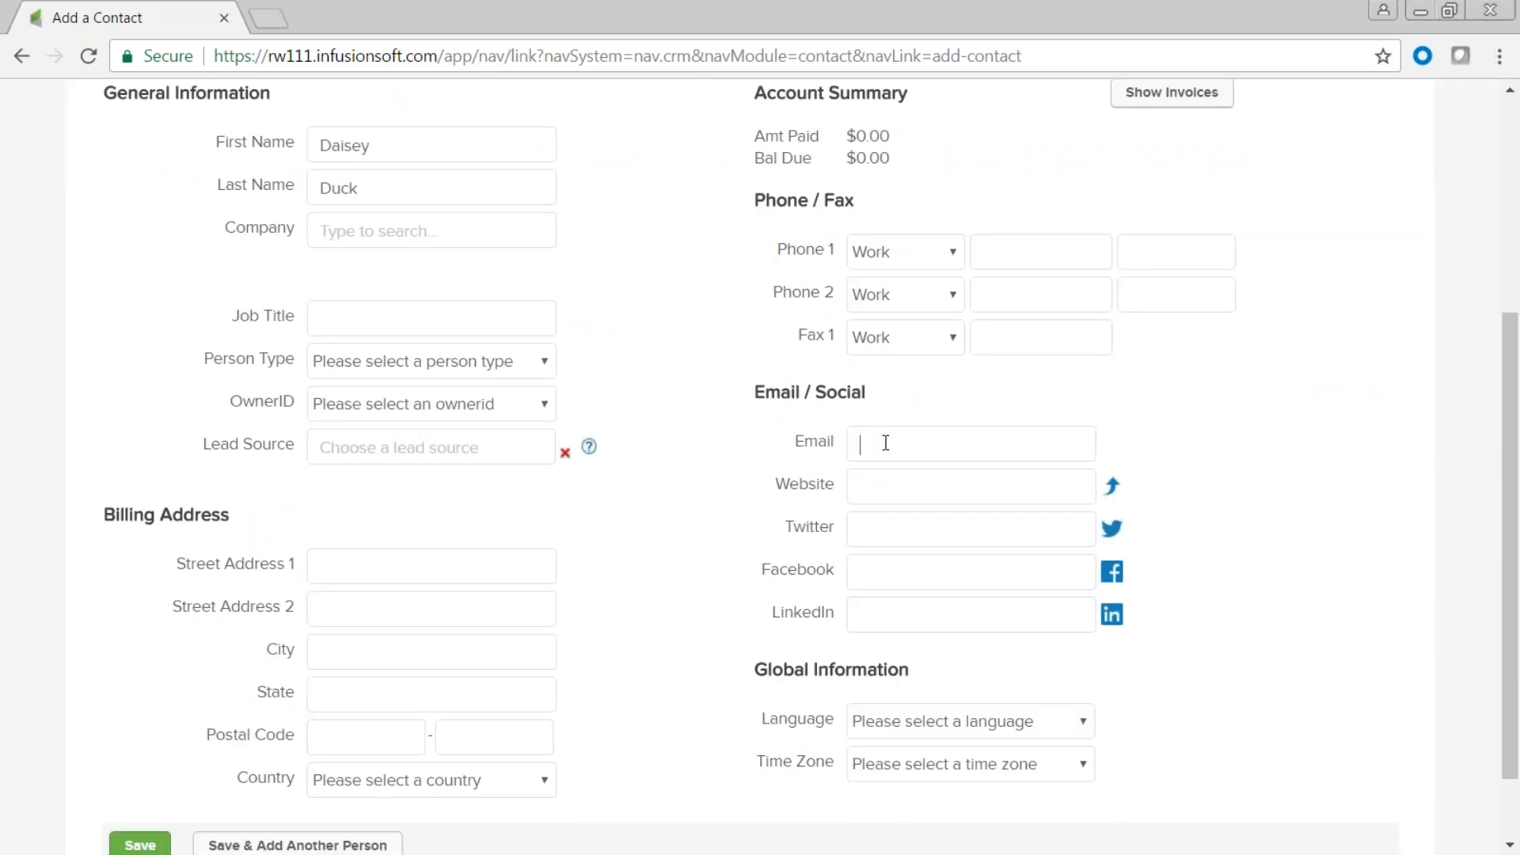
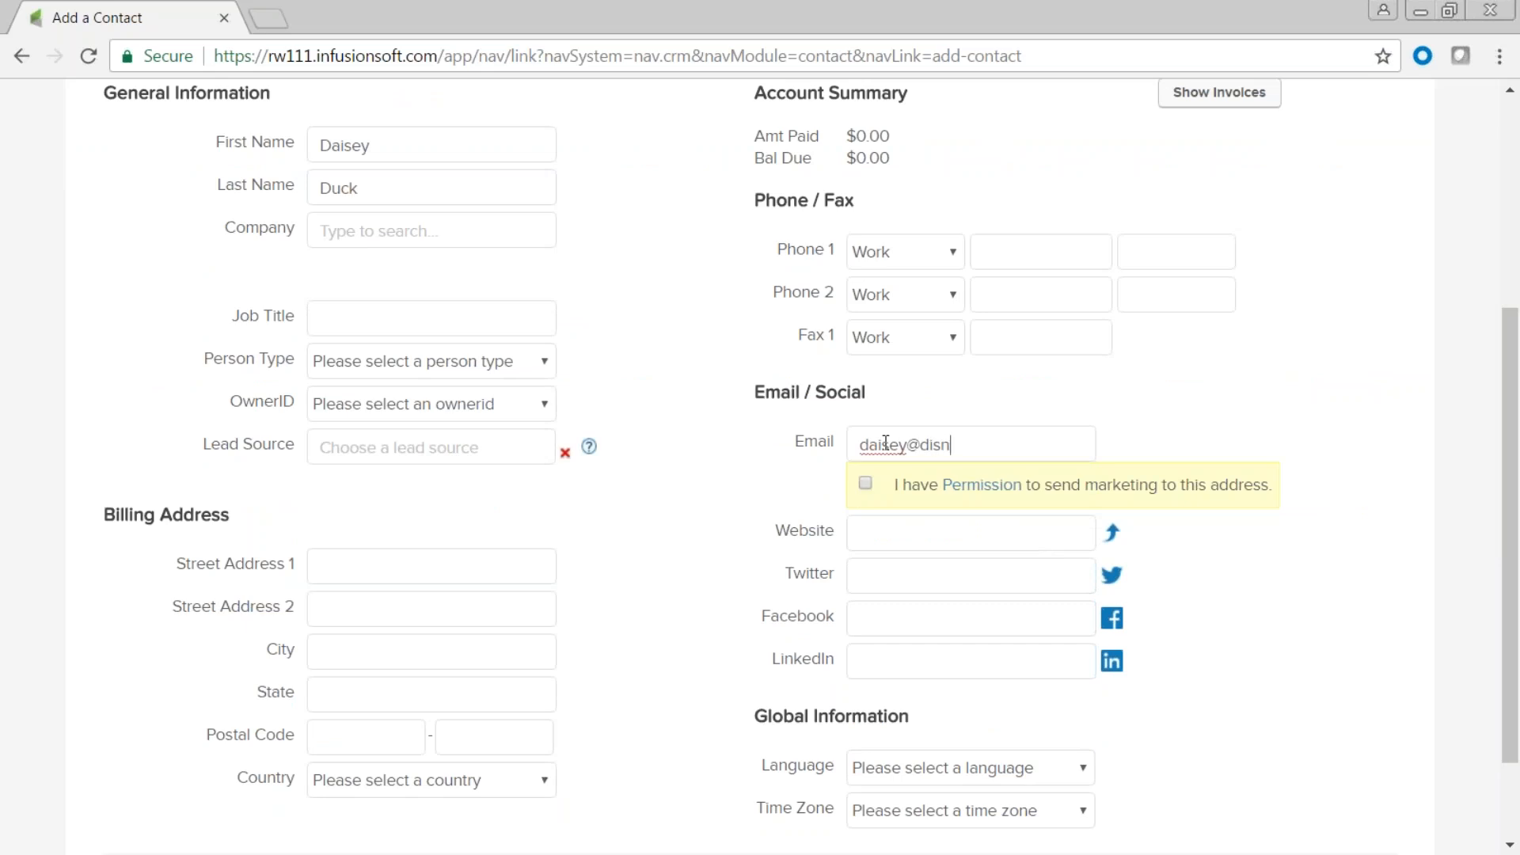
double_click(915, 445)
Tick 'I have Permission to send marketing' and save the contact.
click(866, 483)
click(866, 483)
click(865, 485)
scroll(679, 479, down, 2)
click(140, 752)
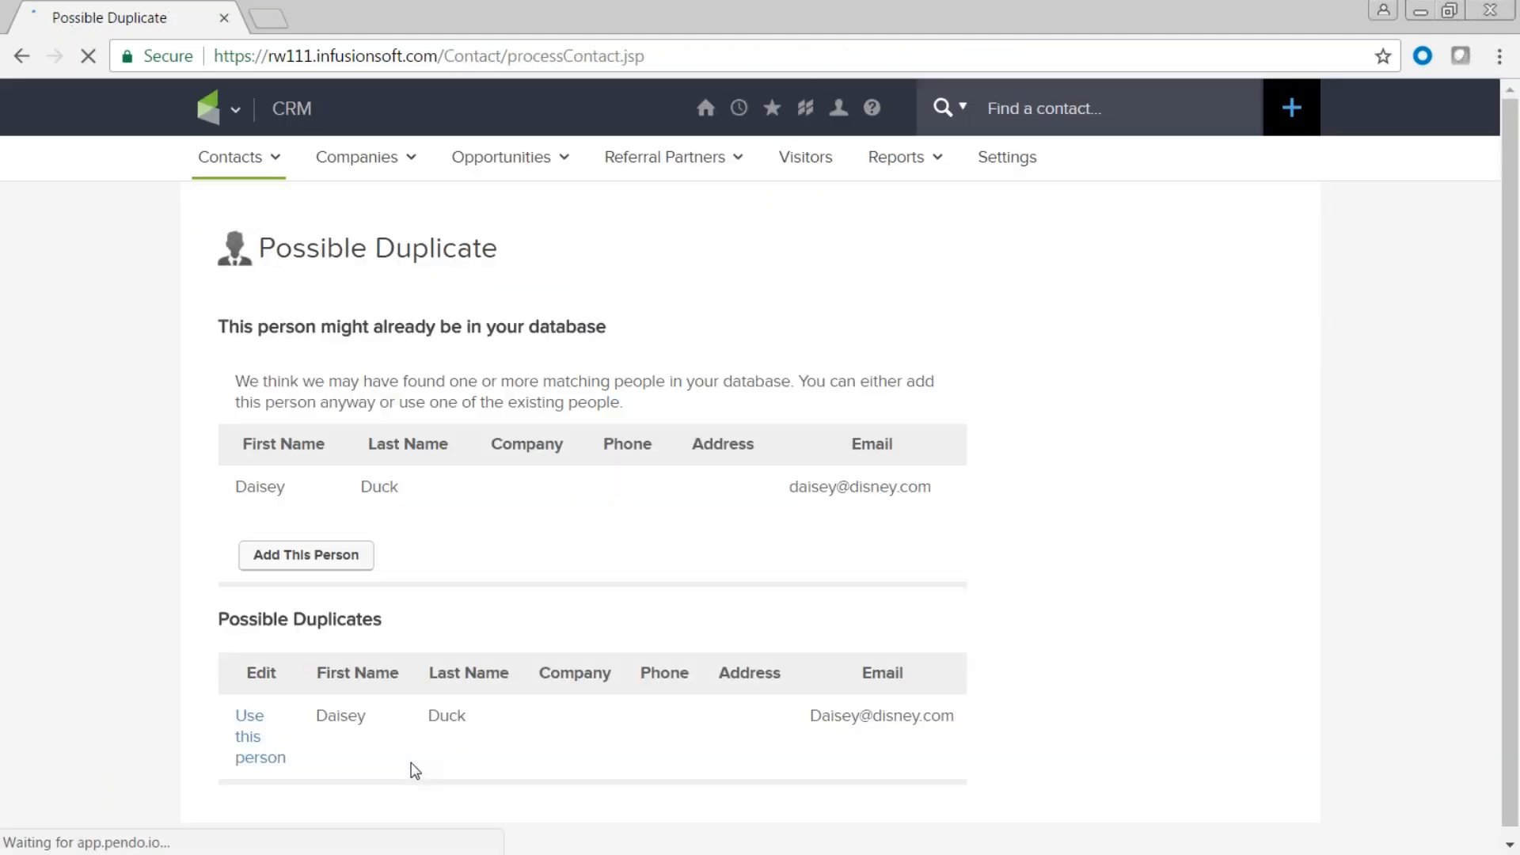
Use the existing matching contact with OK, then return to the Contacts search page.
scroll(457, 764, down, 1)
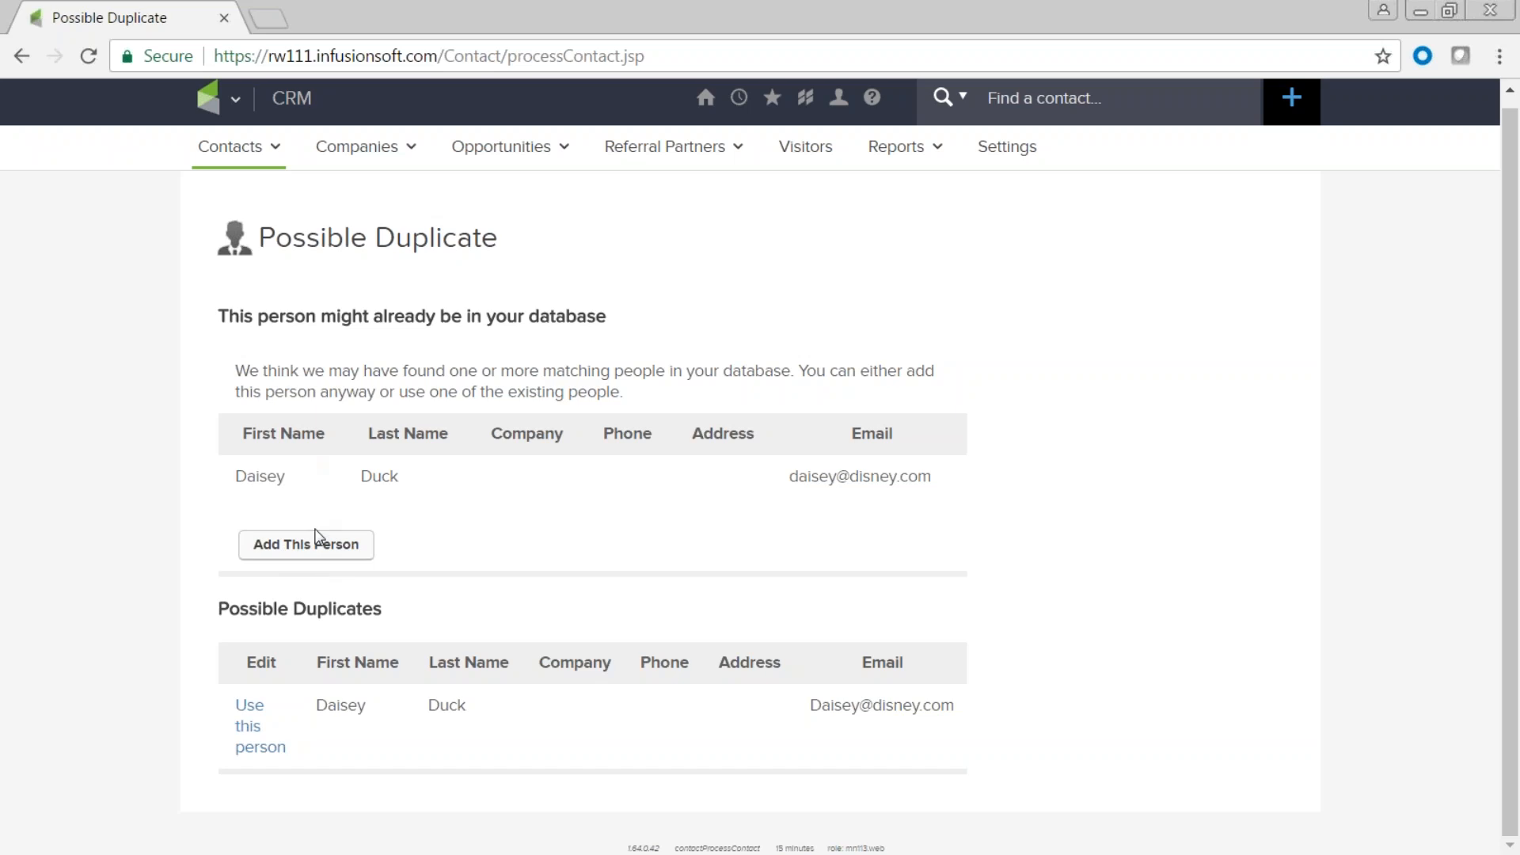
click(254, 757)
click(856, 237)
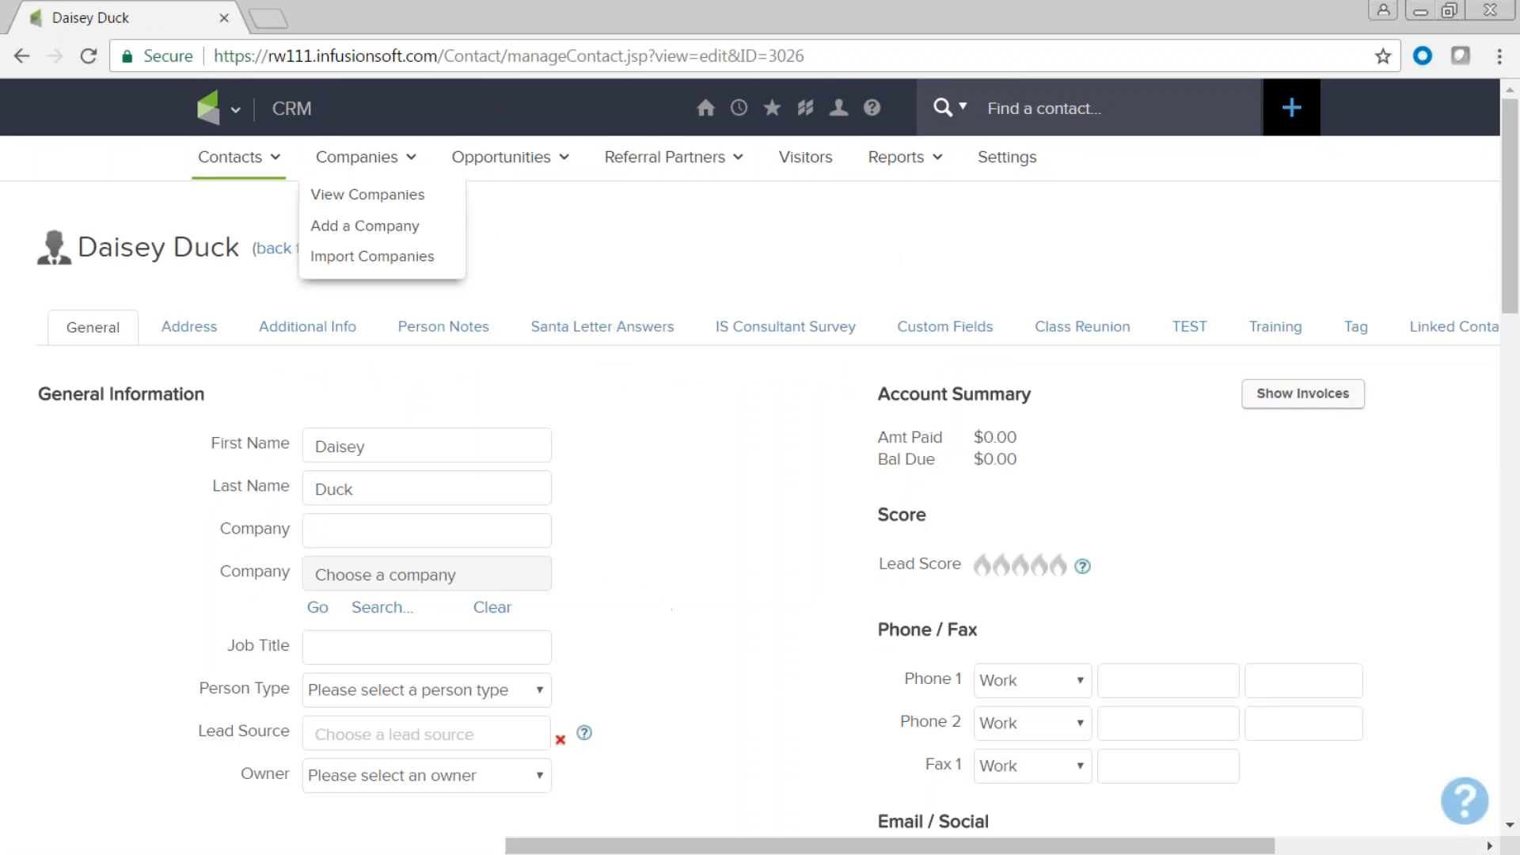
click(233, 111)
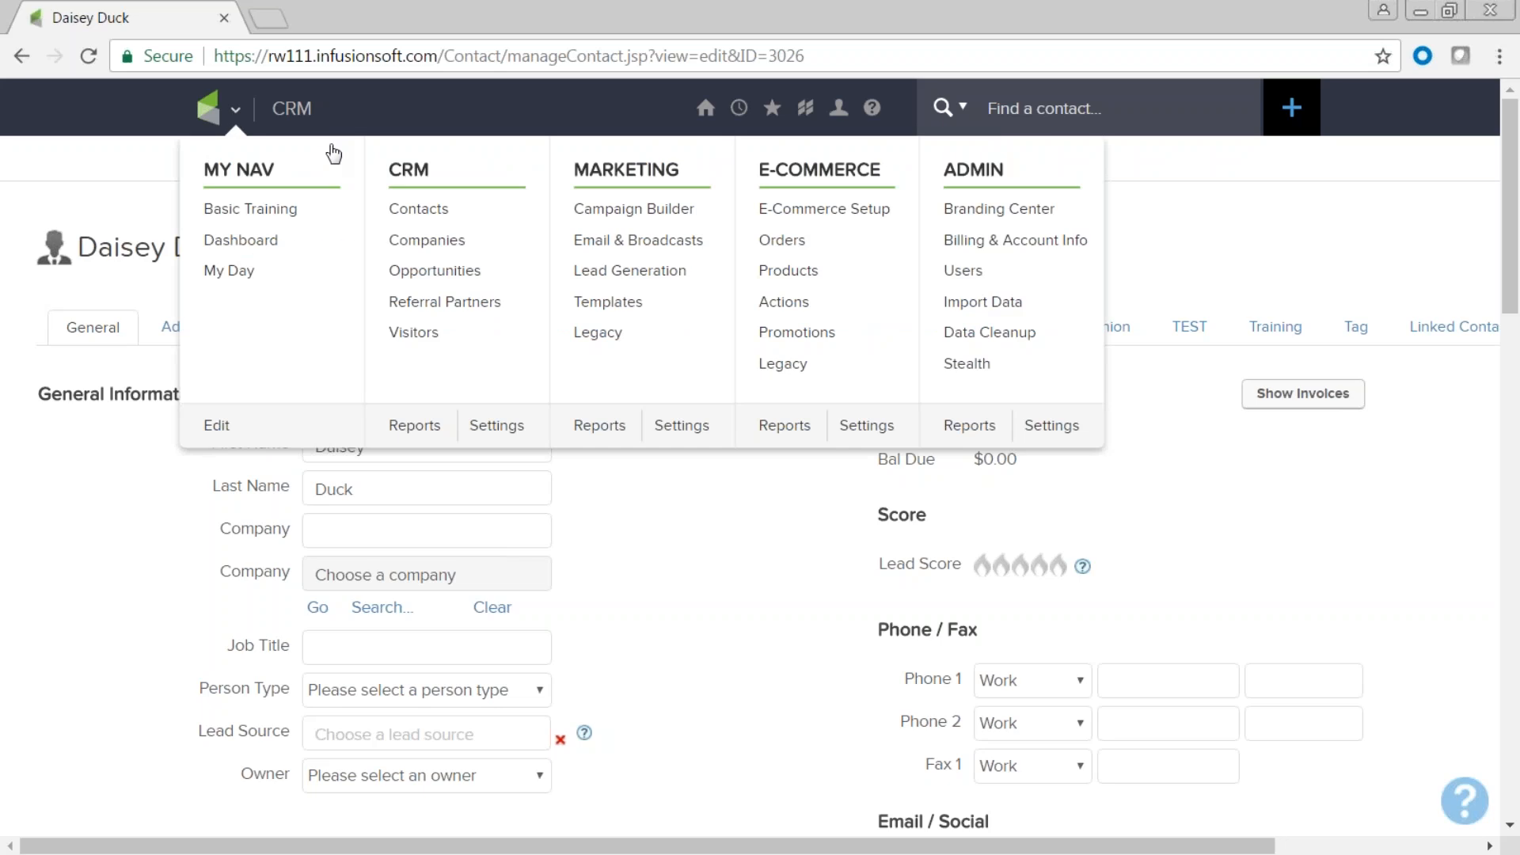
click(425, 218)
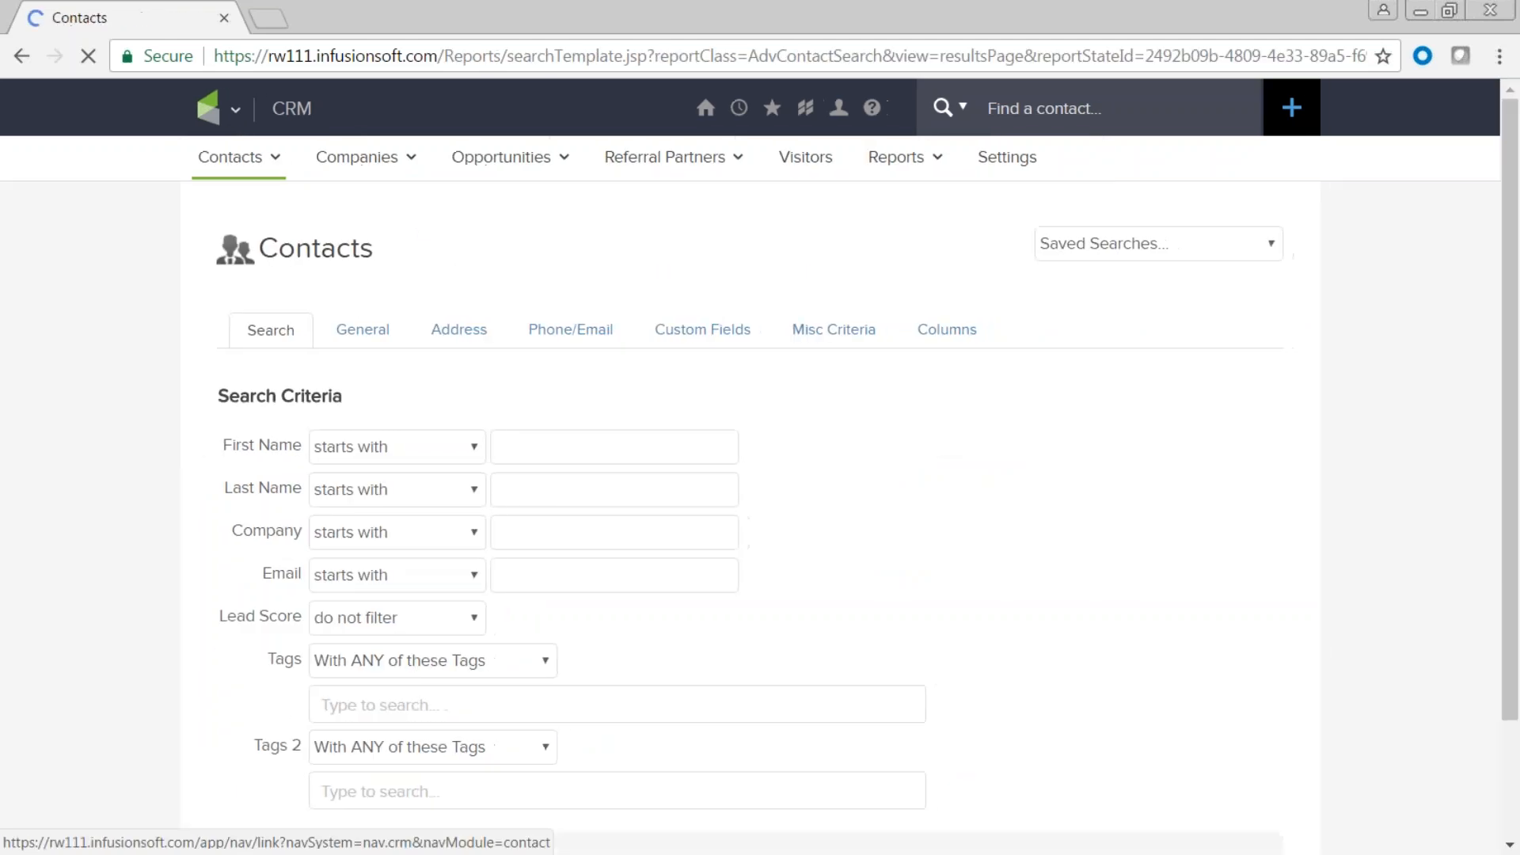
Open a new Add a Contact form and expand its form-selection dropdown.
mouse_move(248, 159)
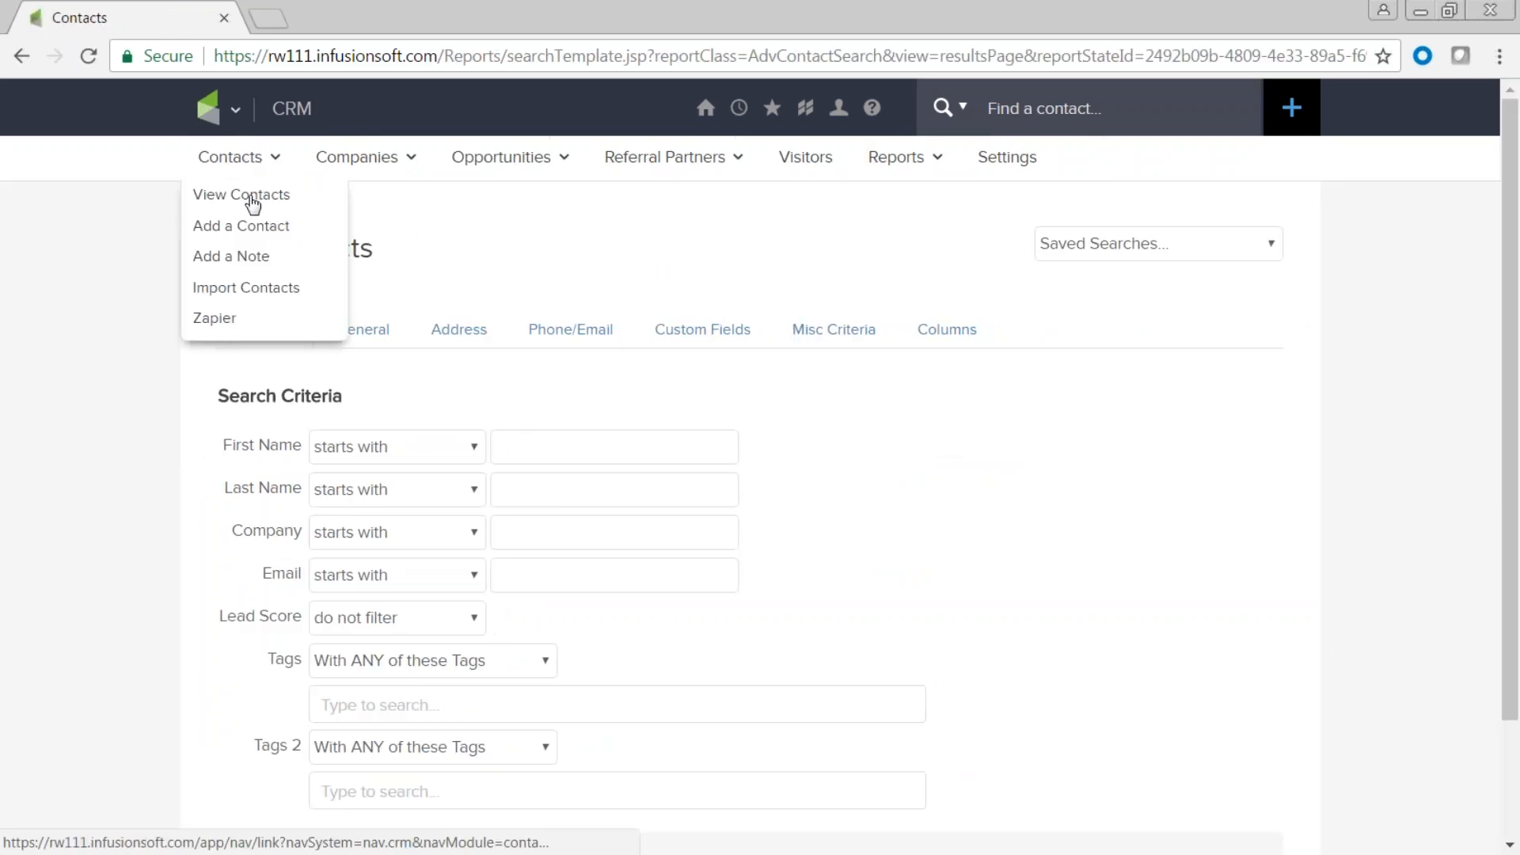
click(242, 236)
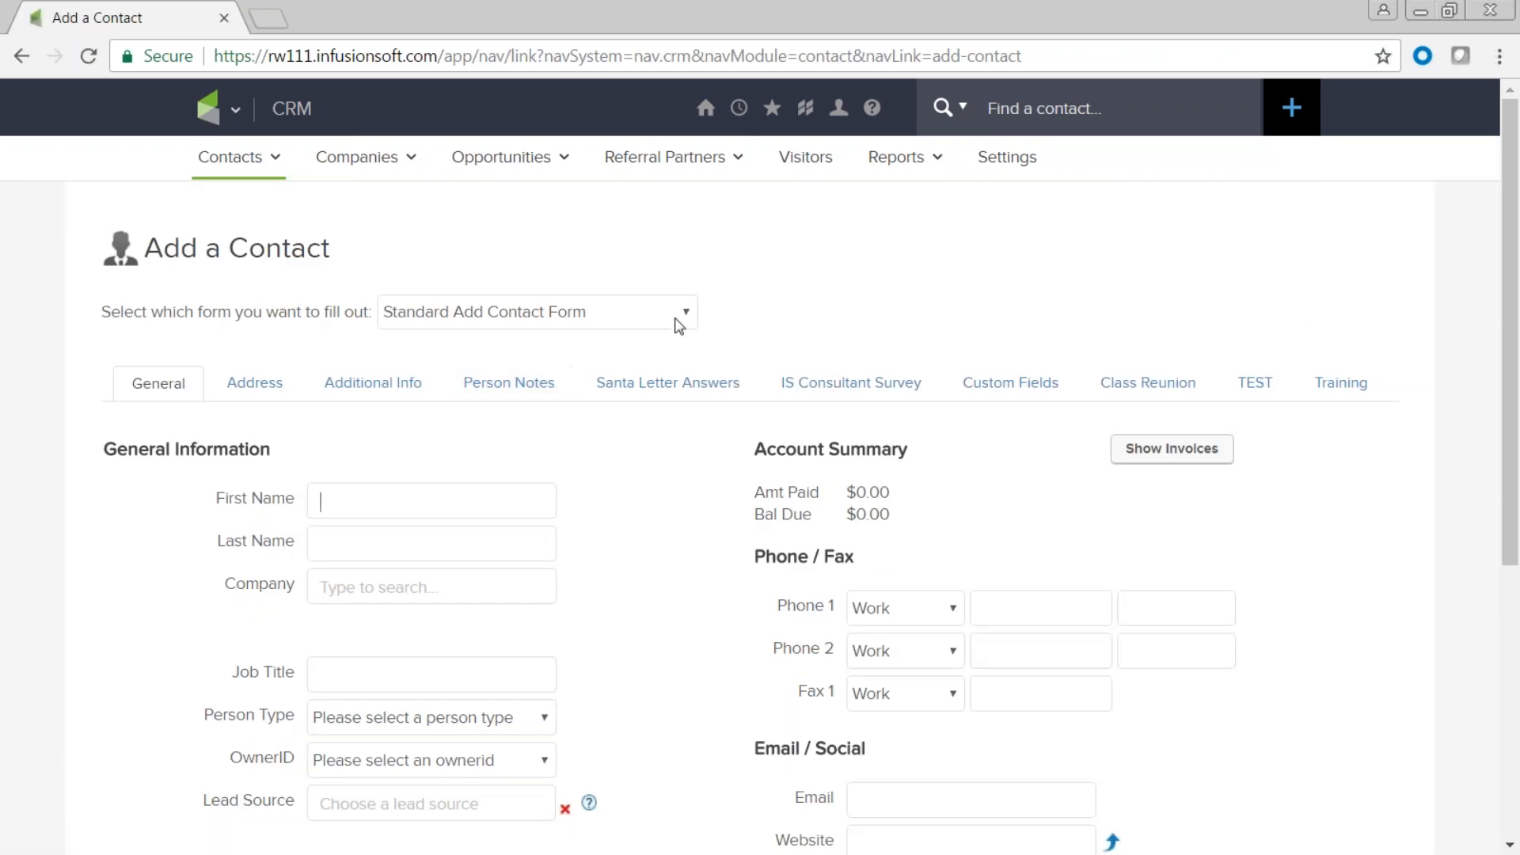
click(686, 314)
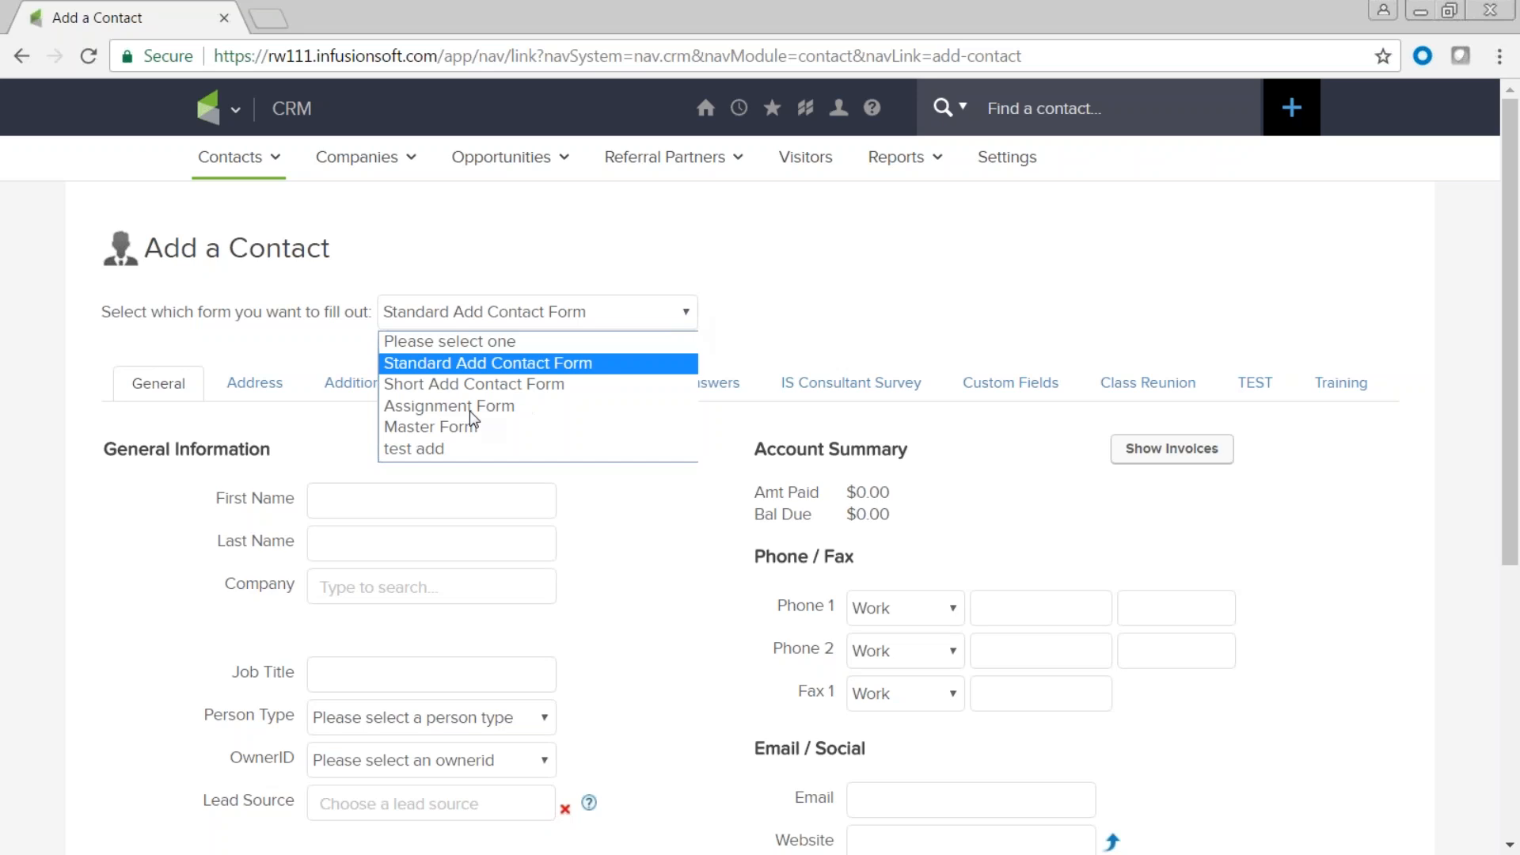
Try the Short Add Contact Form and Assignment Form, then settle on the Master Form.
click(452, 385)
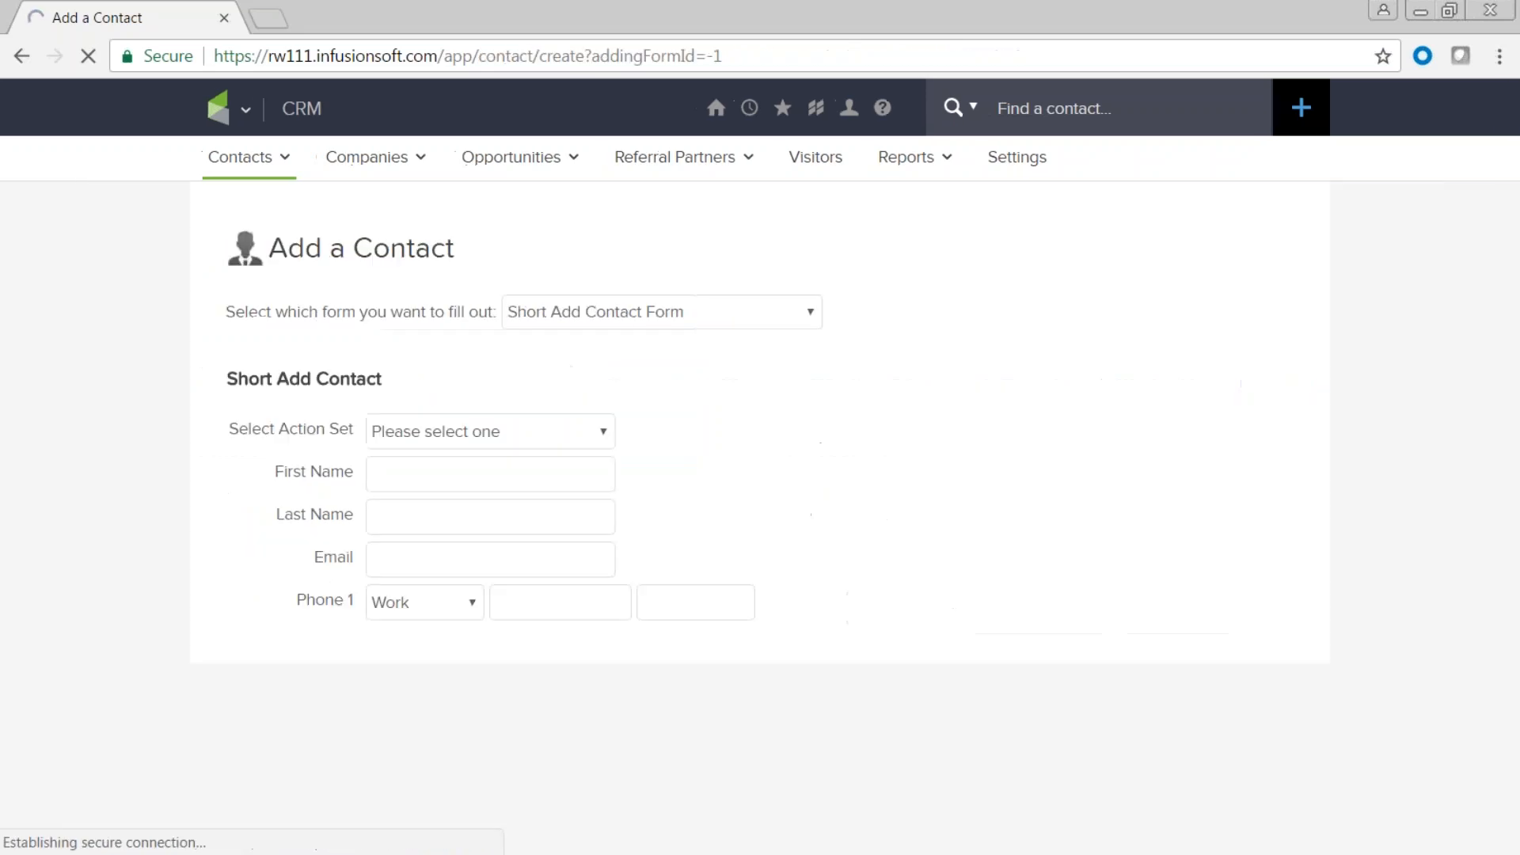
click(809, 317)
click(755, 407)
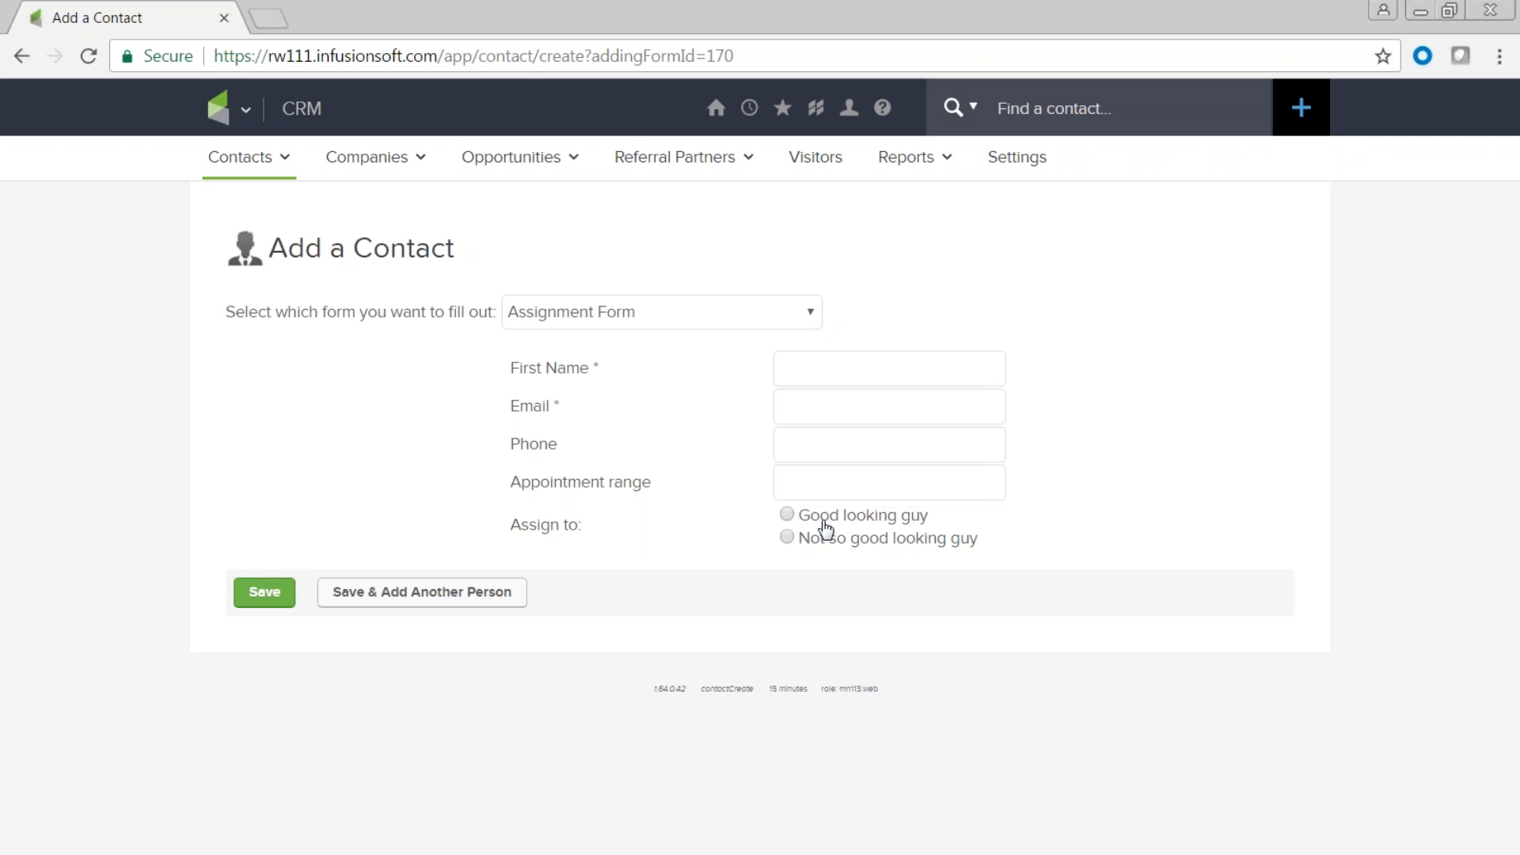
click(810, 315)
click(588, 432)
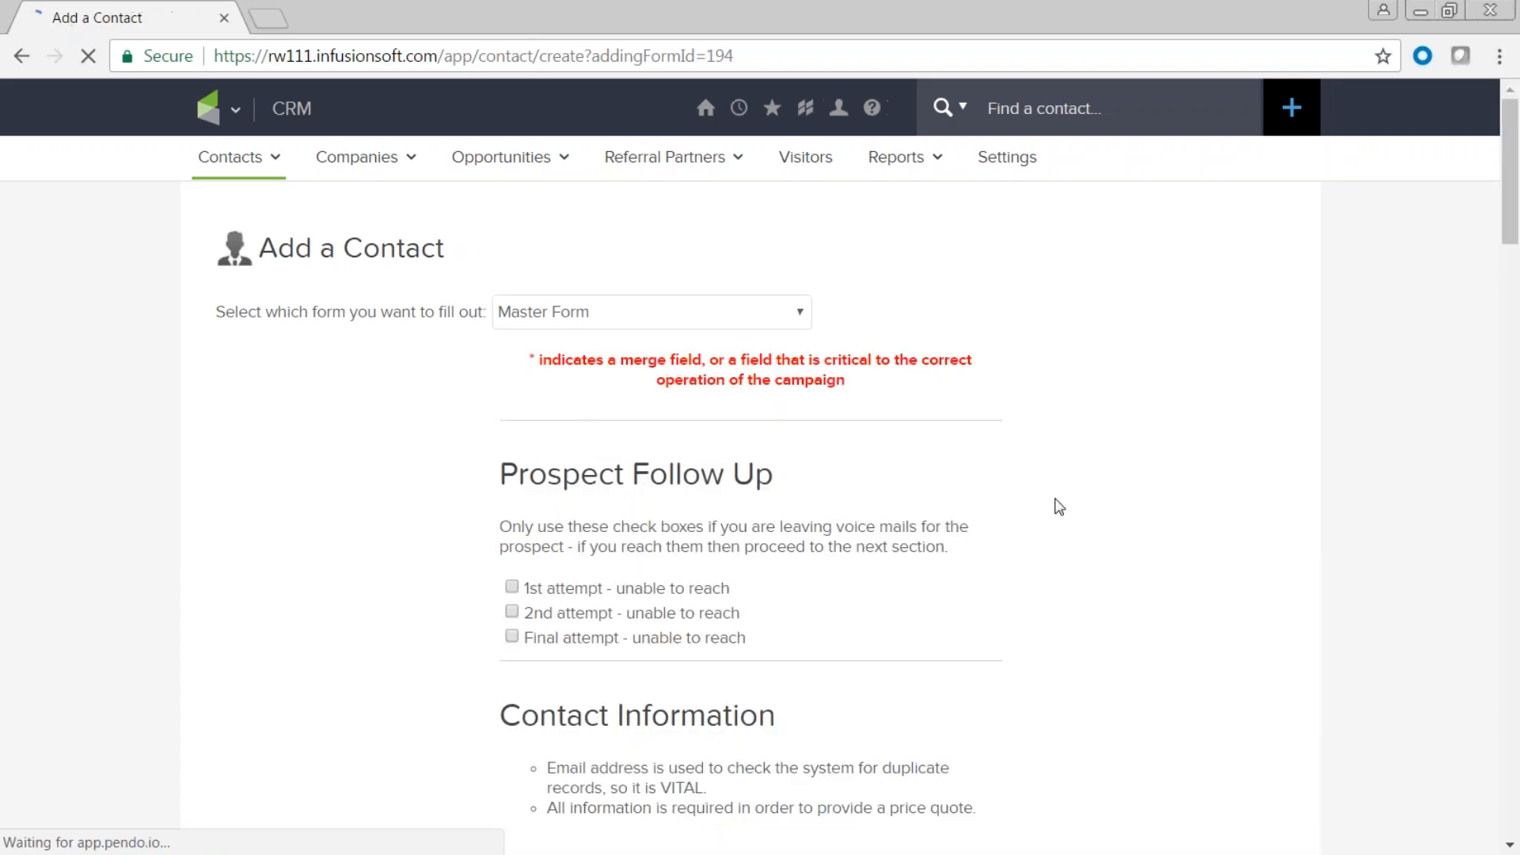
scroll(1020, 545, down, 3)
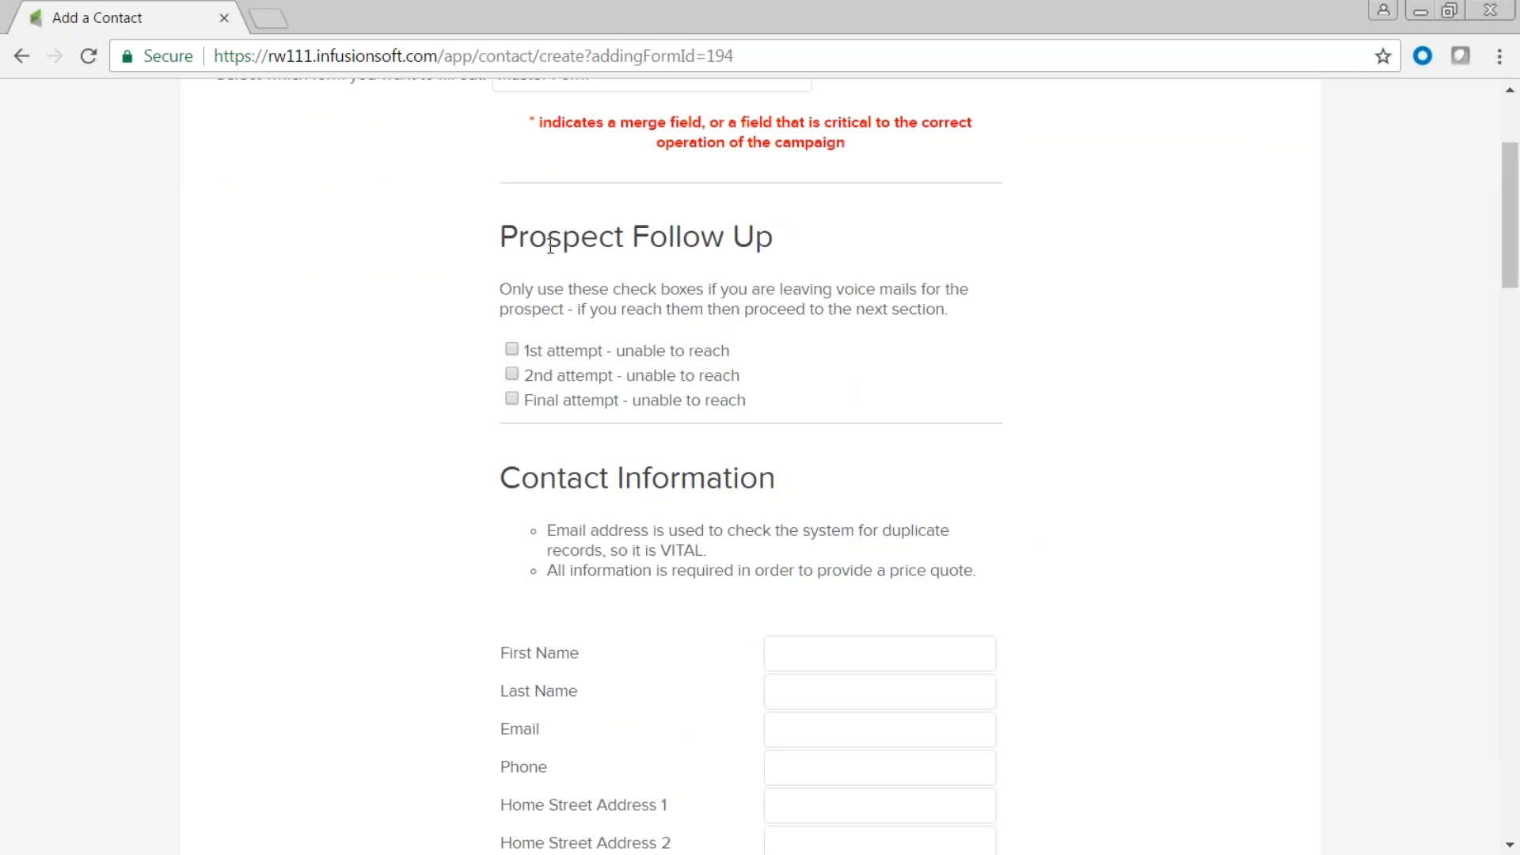
scroll(974, 499, down, 5)
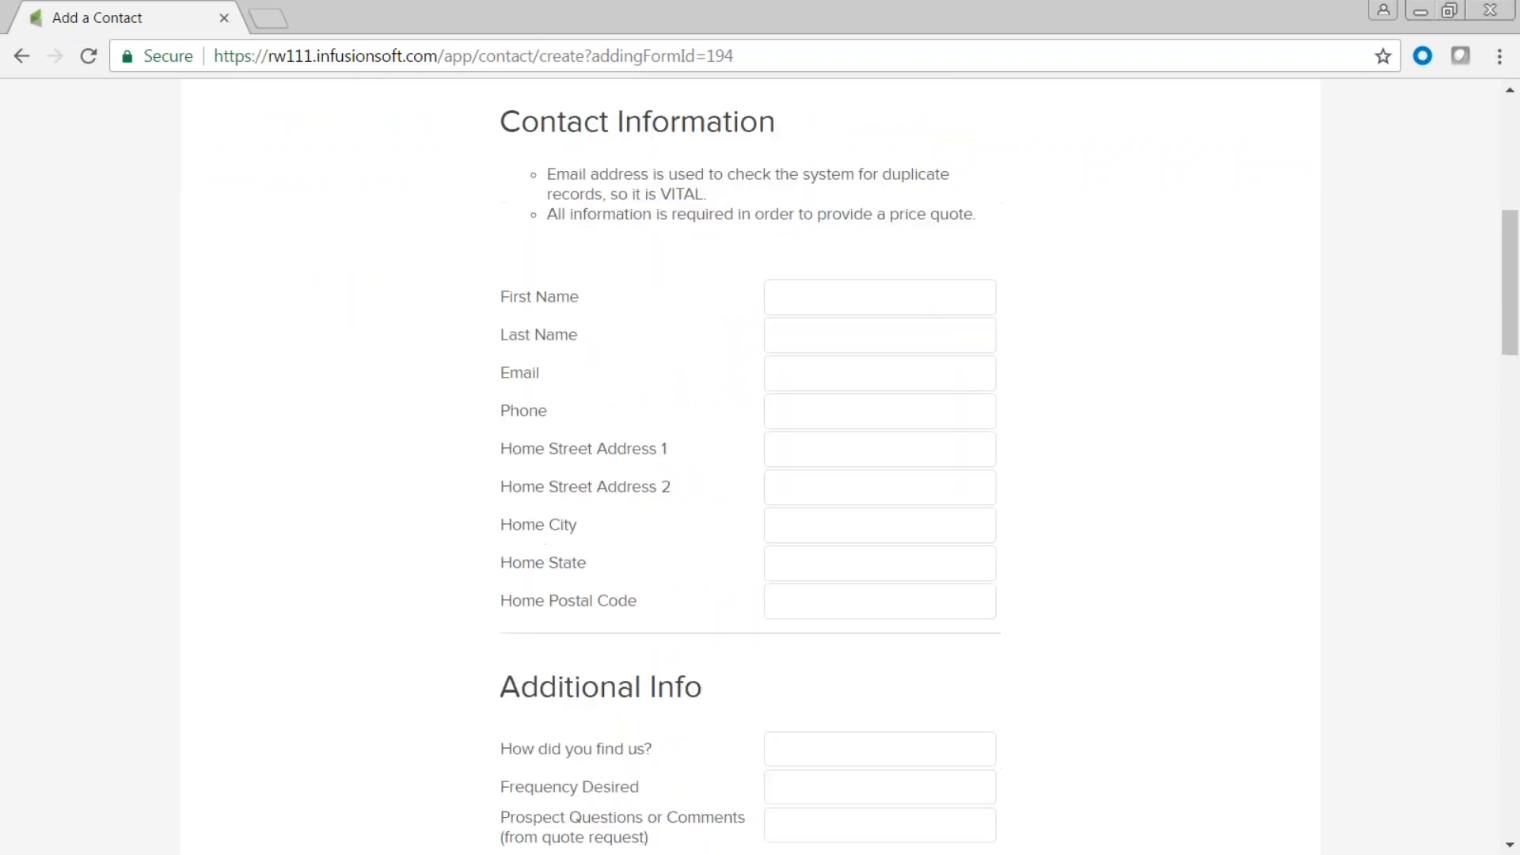
scroll(751, 467, down, 15)
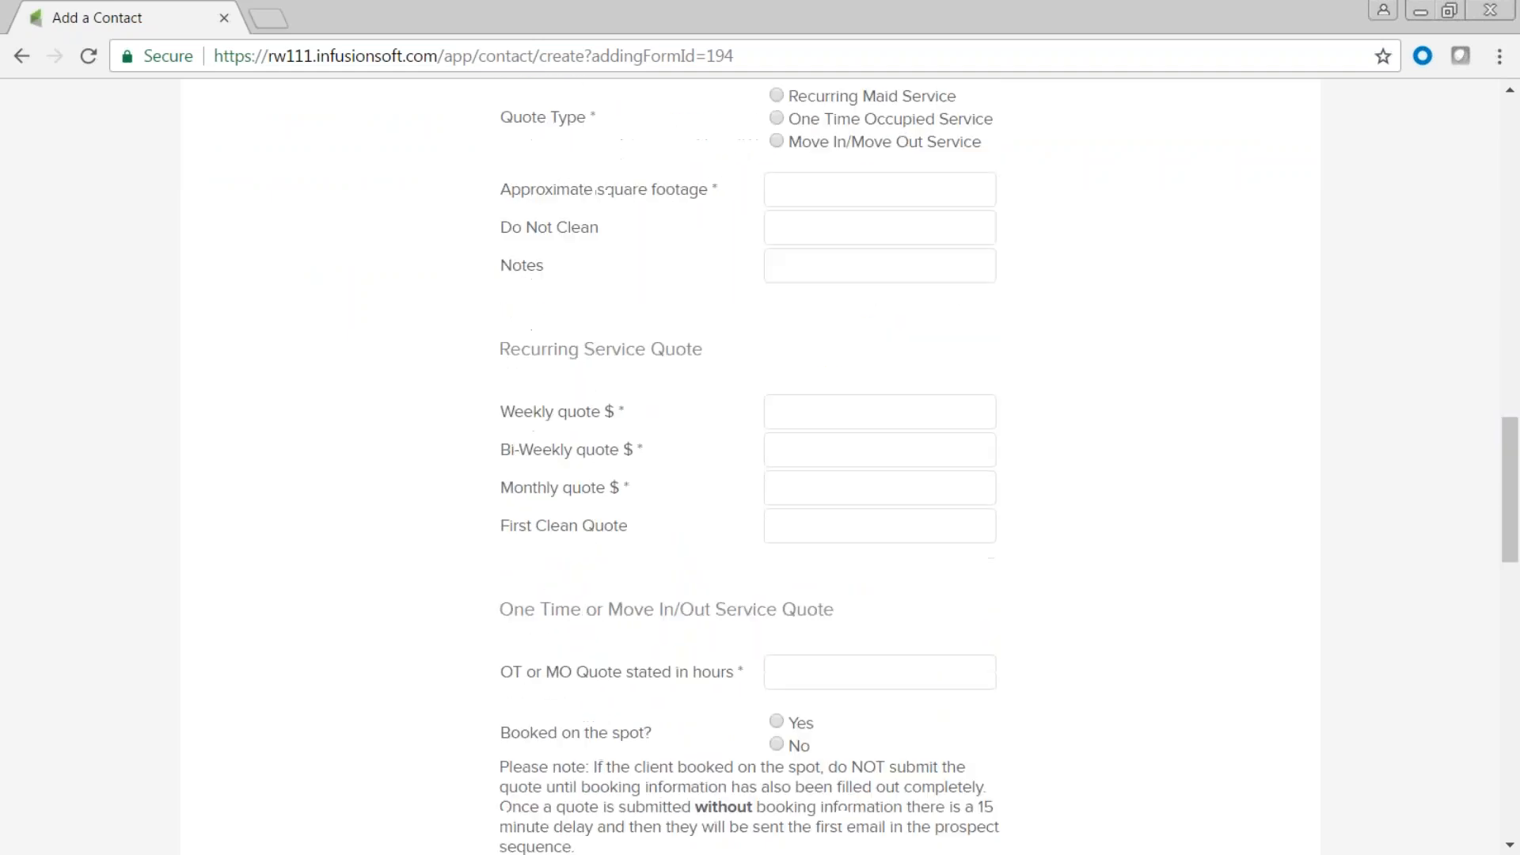
scroll(751, 467, down, 5)
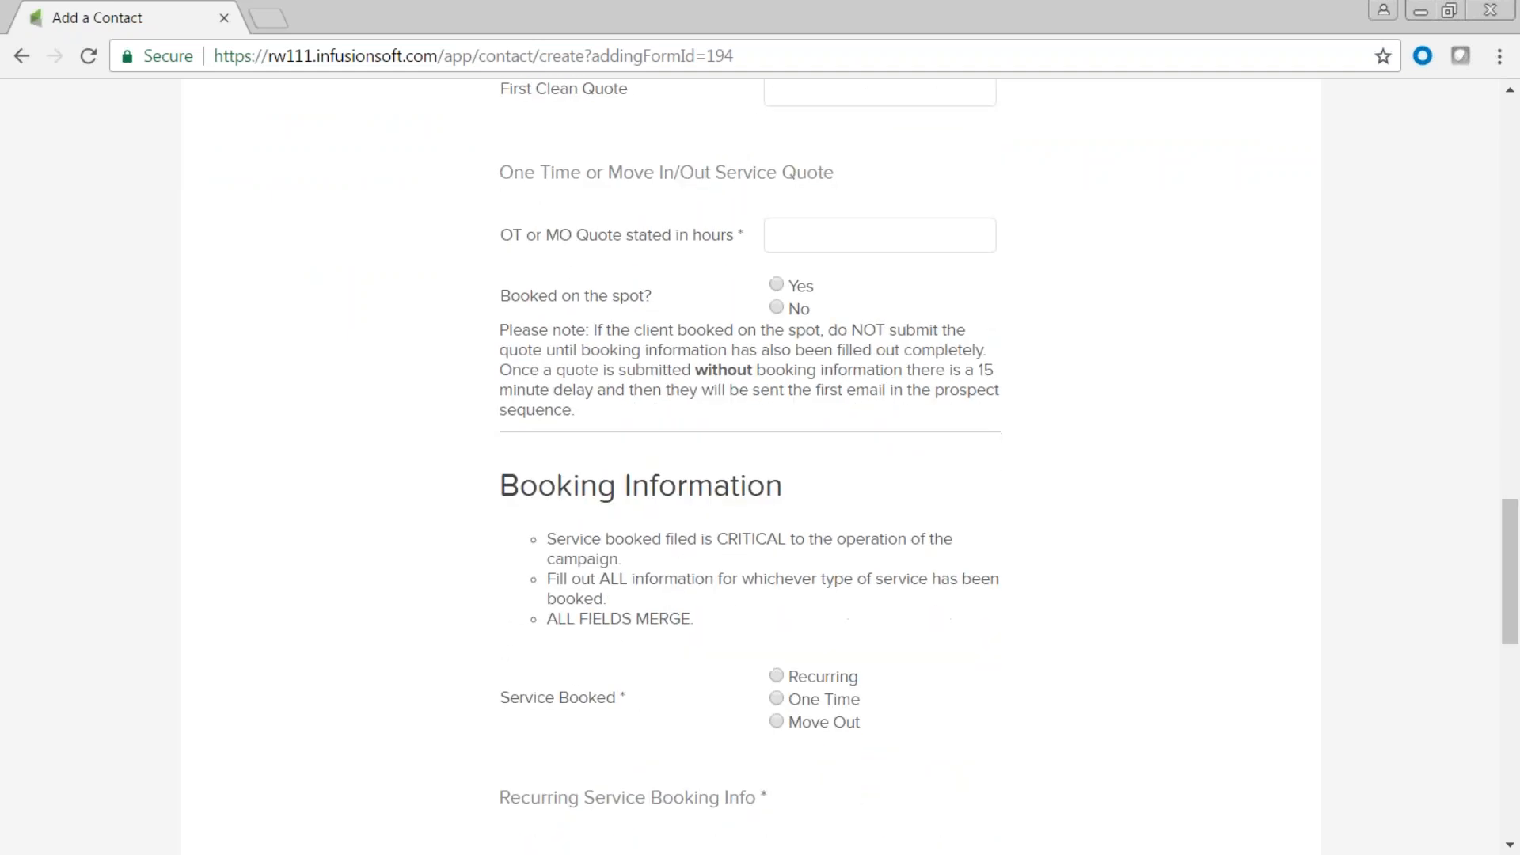
scroll(751, 467, down, 3)
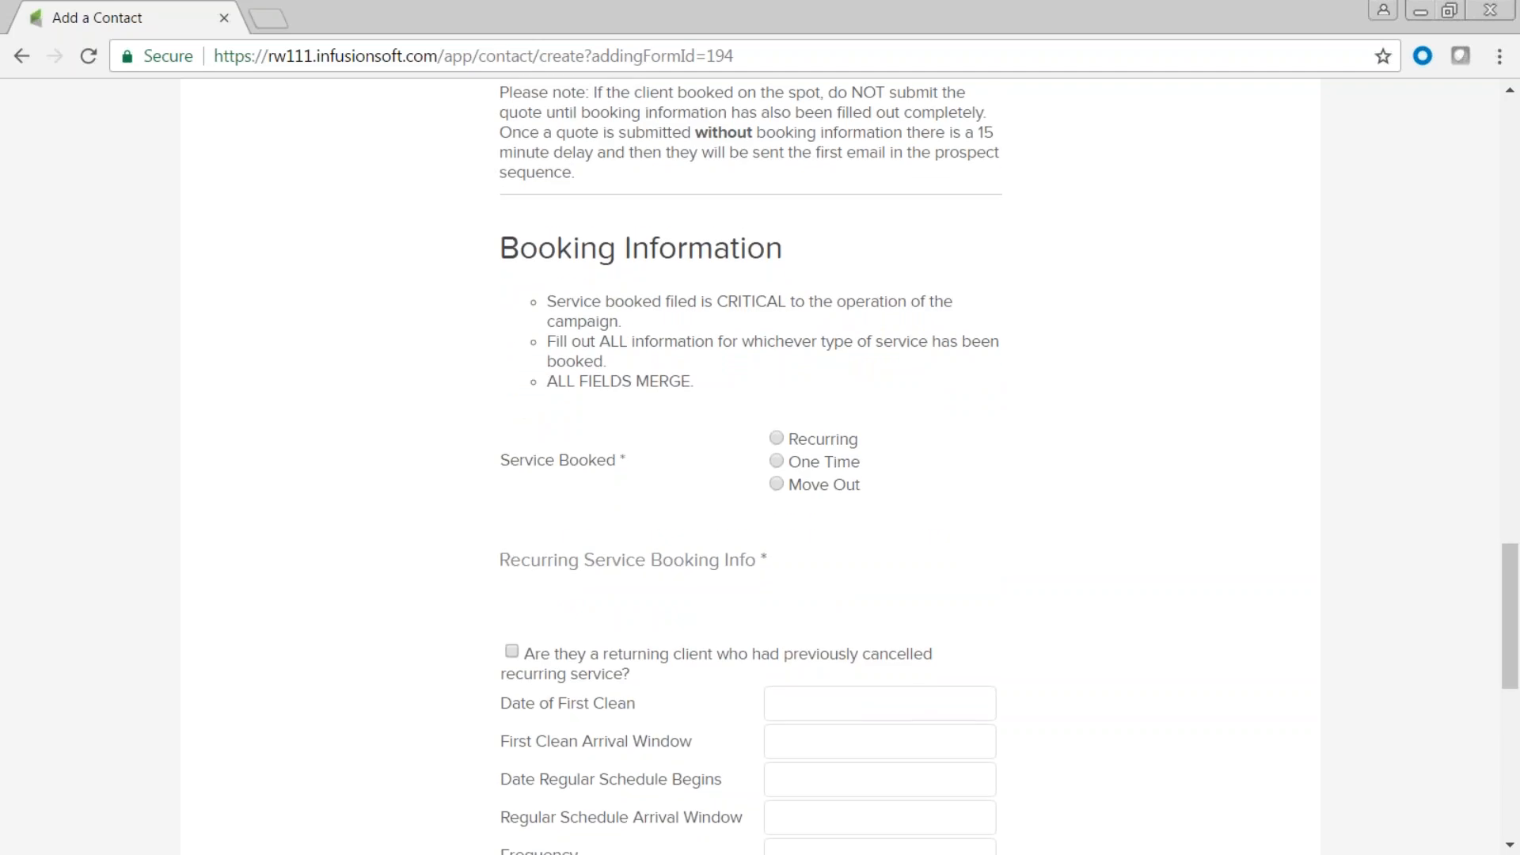
scroll(751, 467, down, 10)
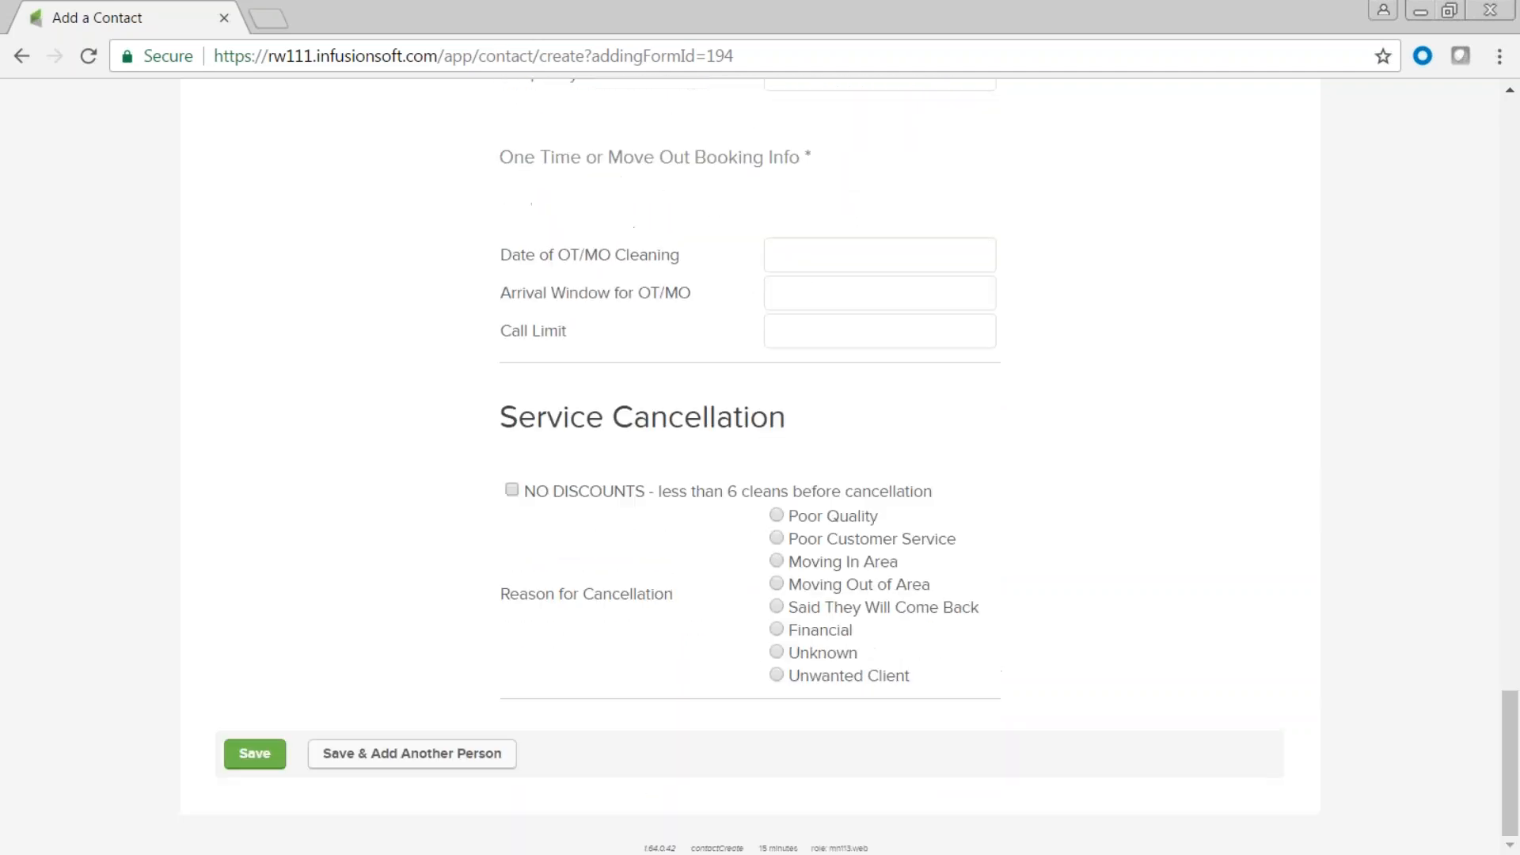
scroll(977, 508, up, 20)
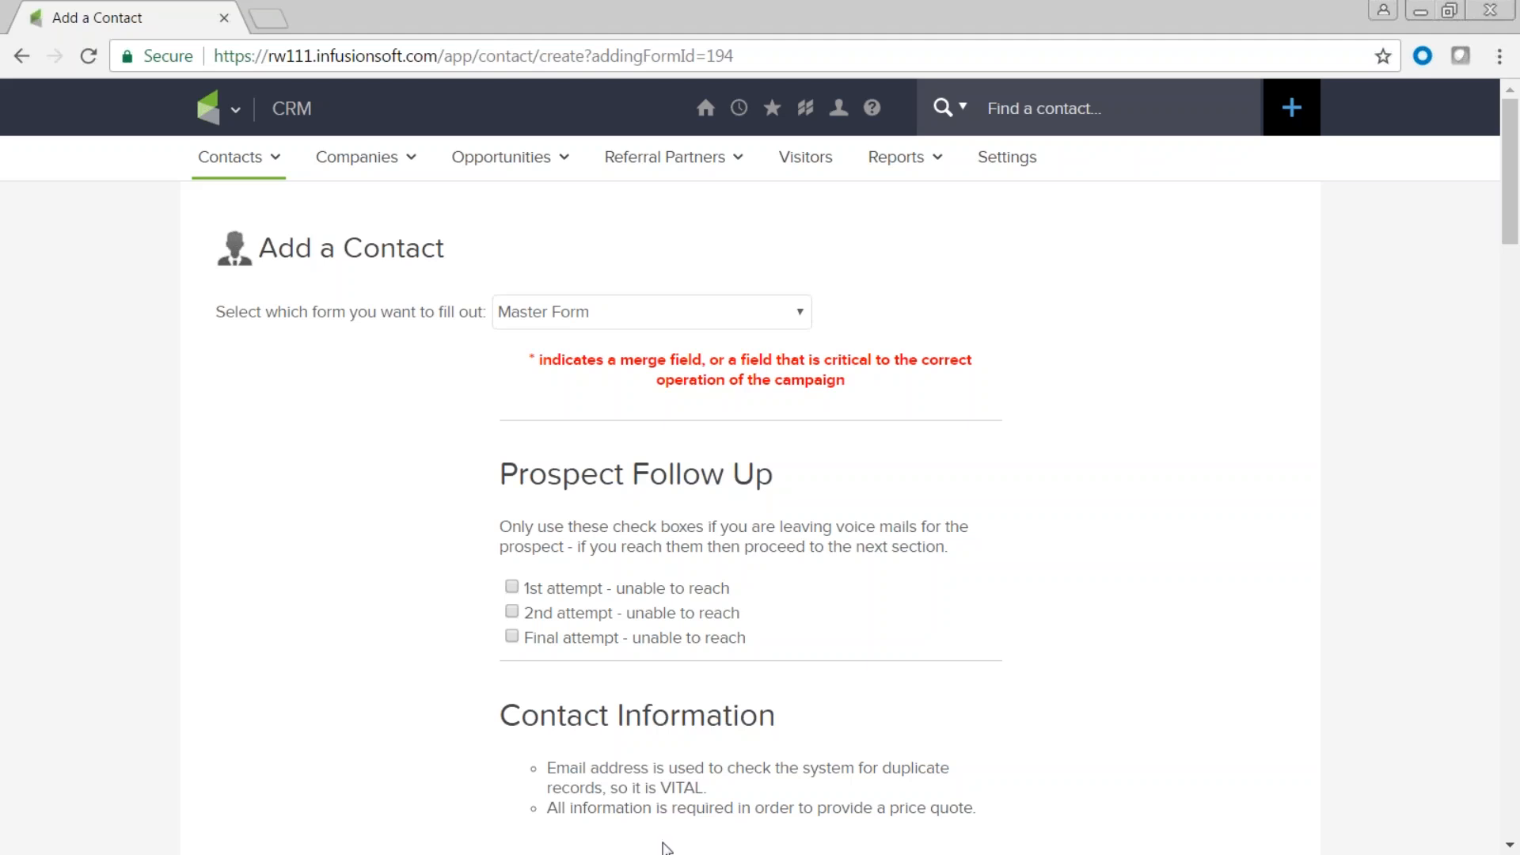
mouse_move(219, 143)
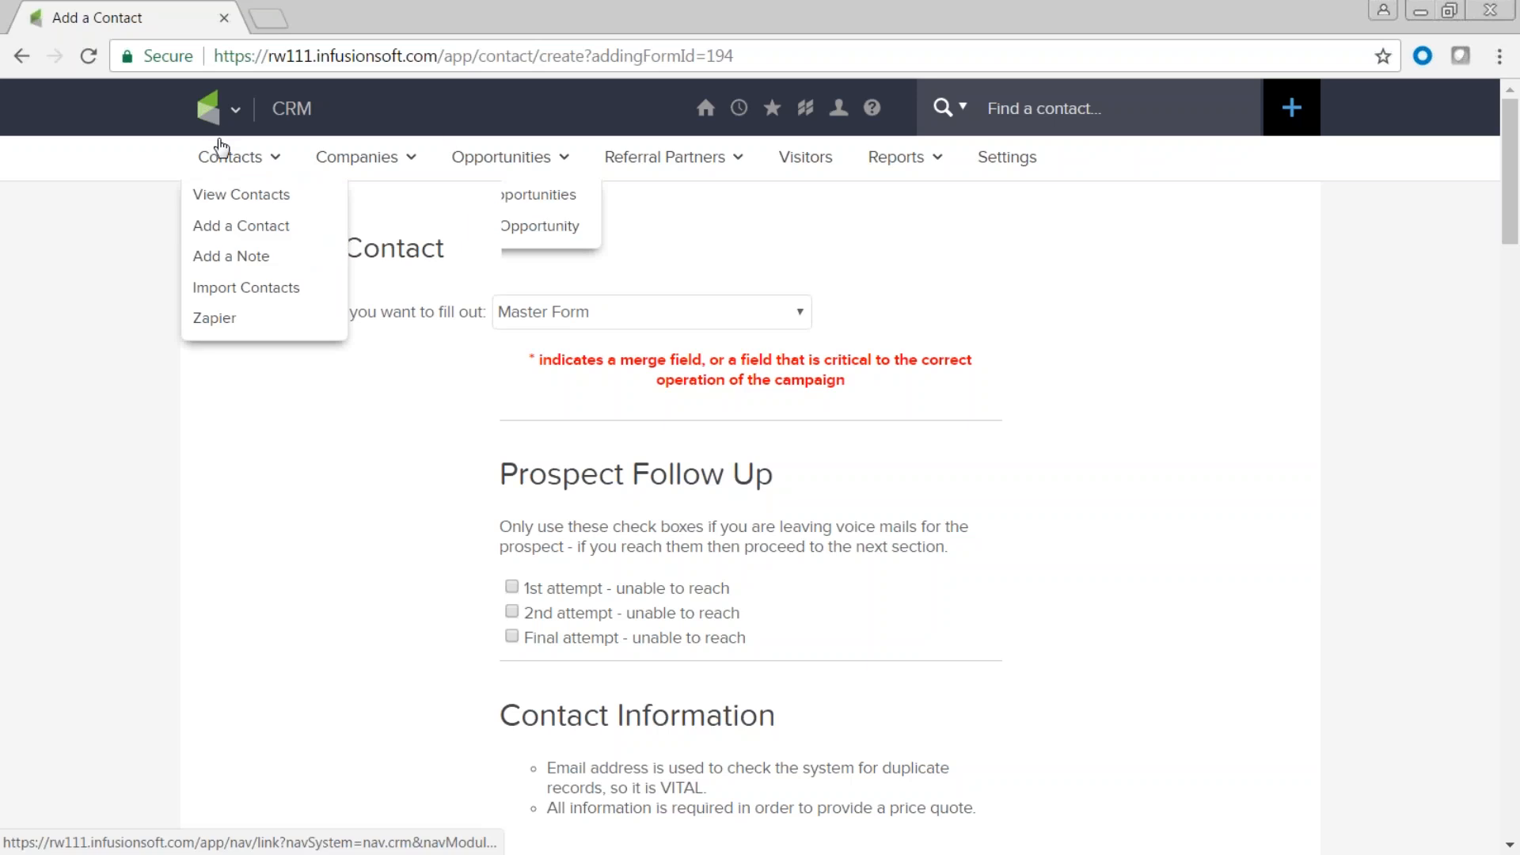
Review the add-contact form list, then bring up the quick Add a Contact panel.
mouse_move(275, 162)
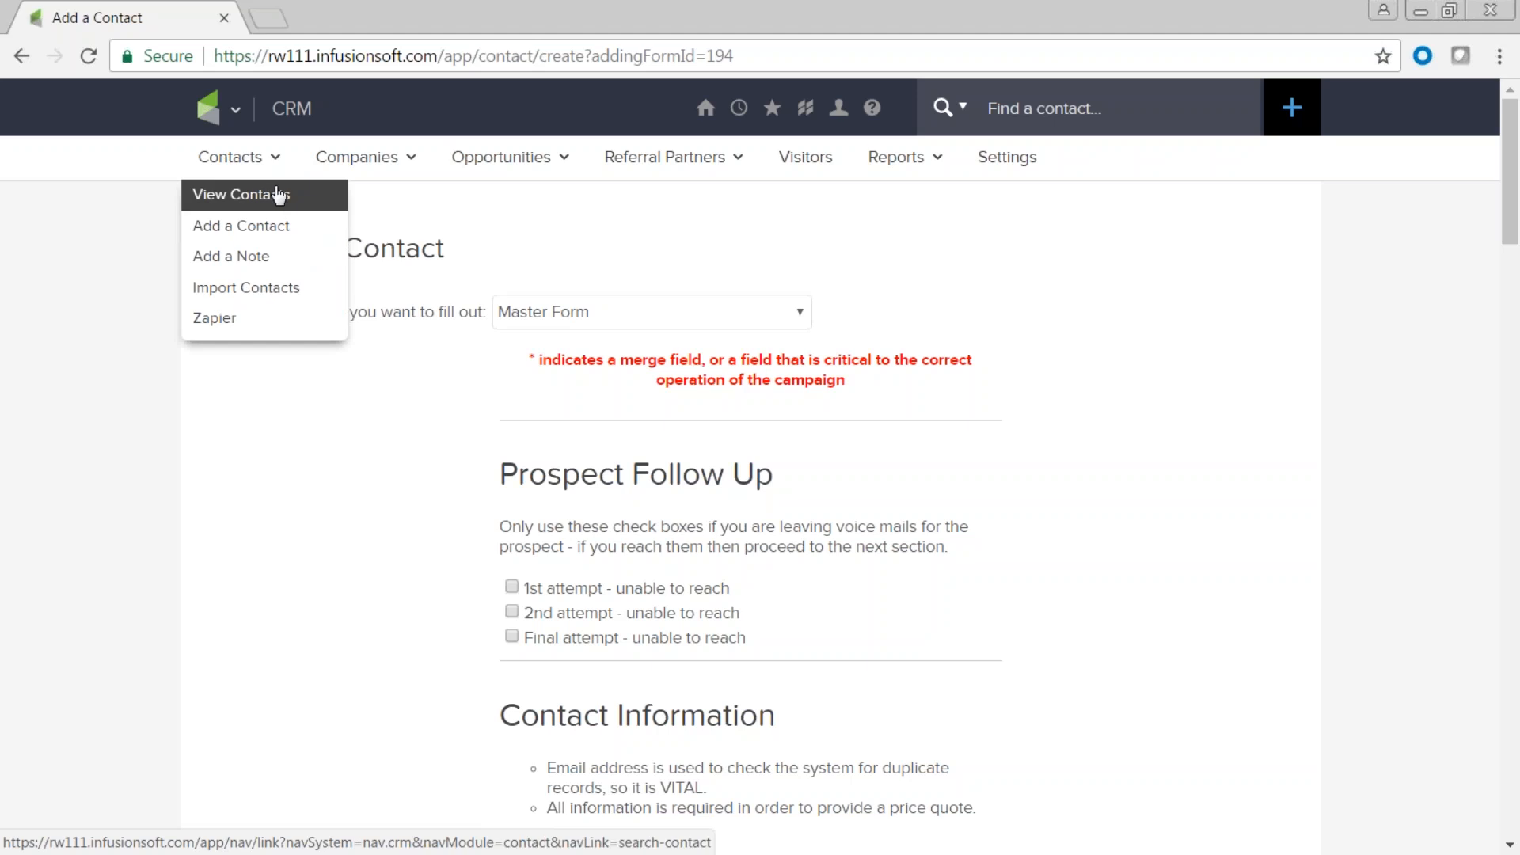
click(801, 313)
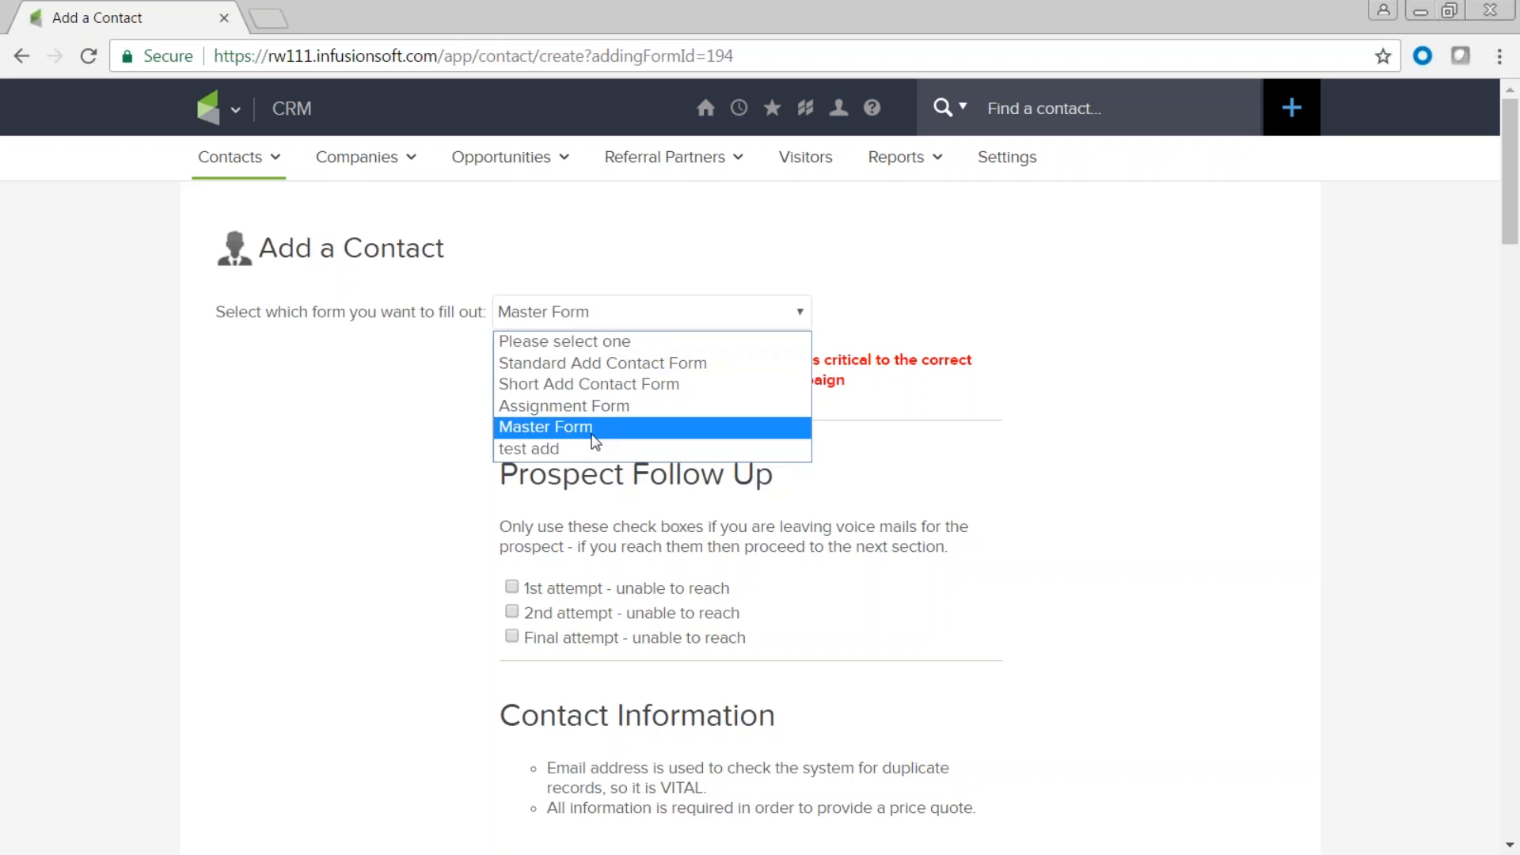
click(1292, 110)
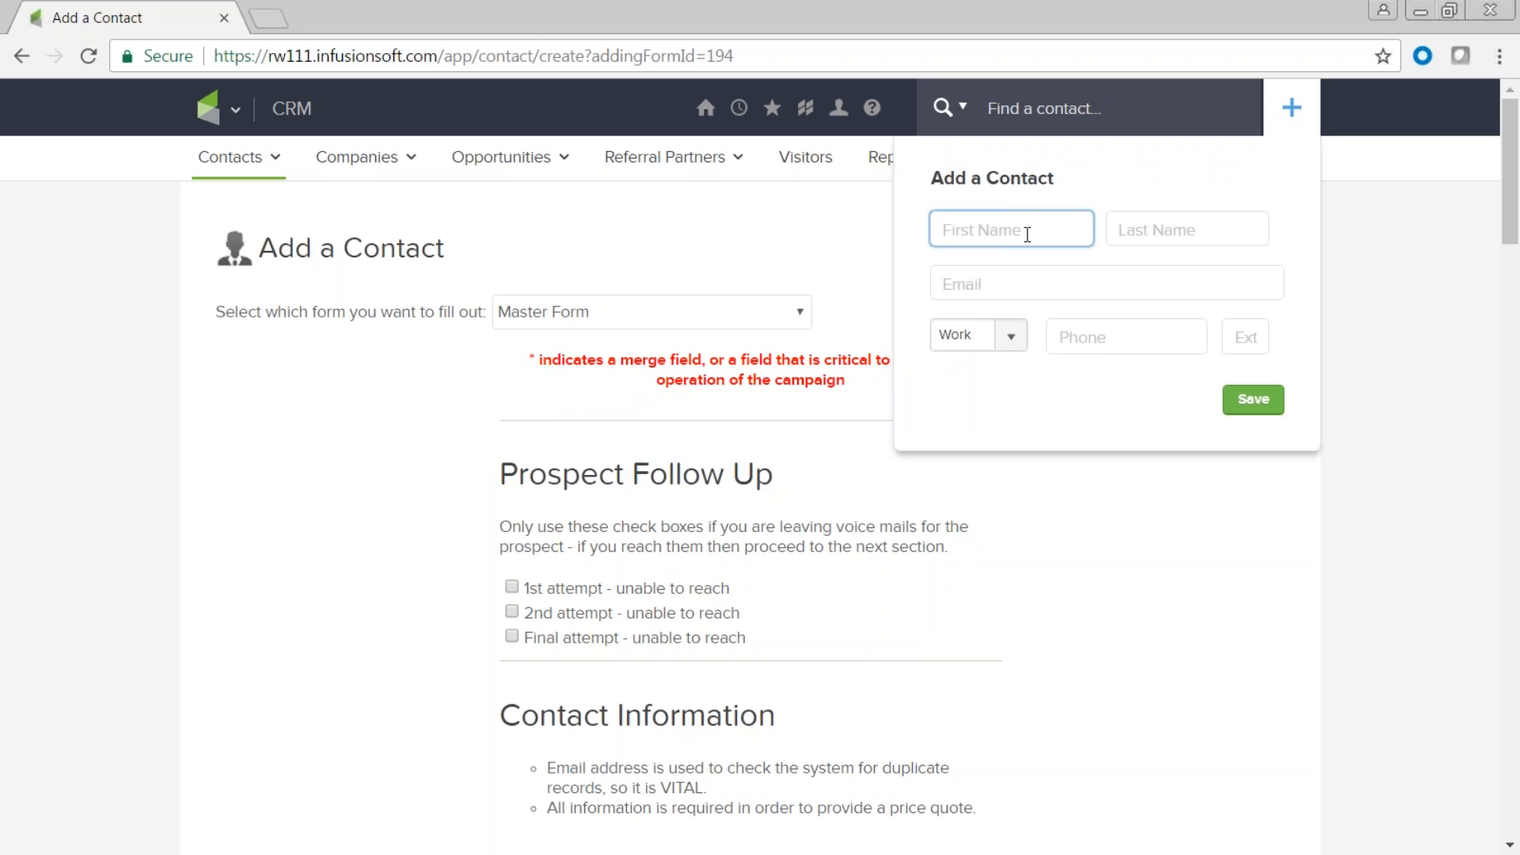
Quick-add a contact with first name, last initial, email and marketing permission, then open its record.
click(1142, 231)
click(1018, 286)
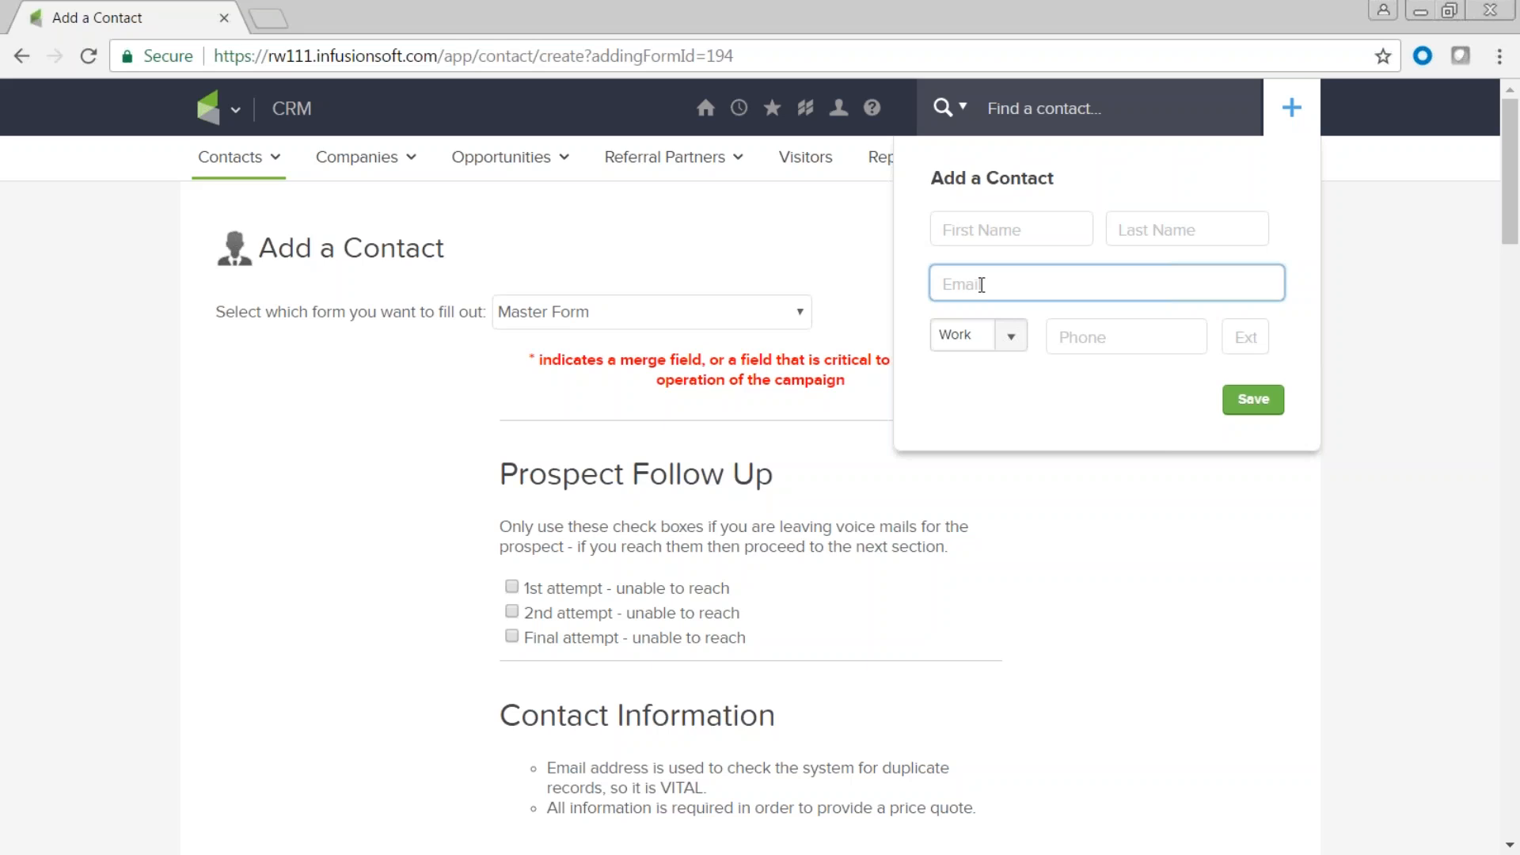
click(959, 232)
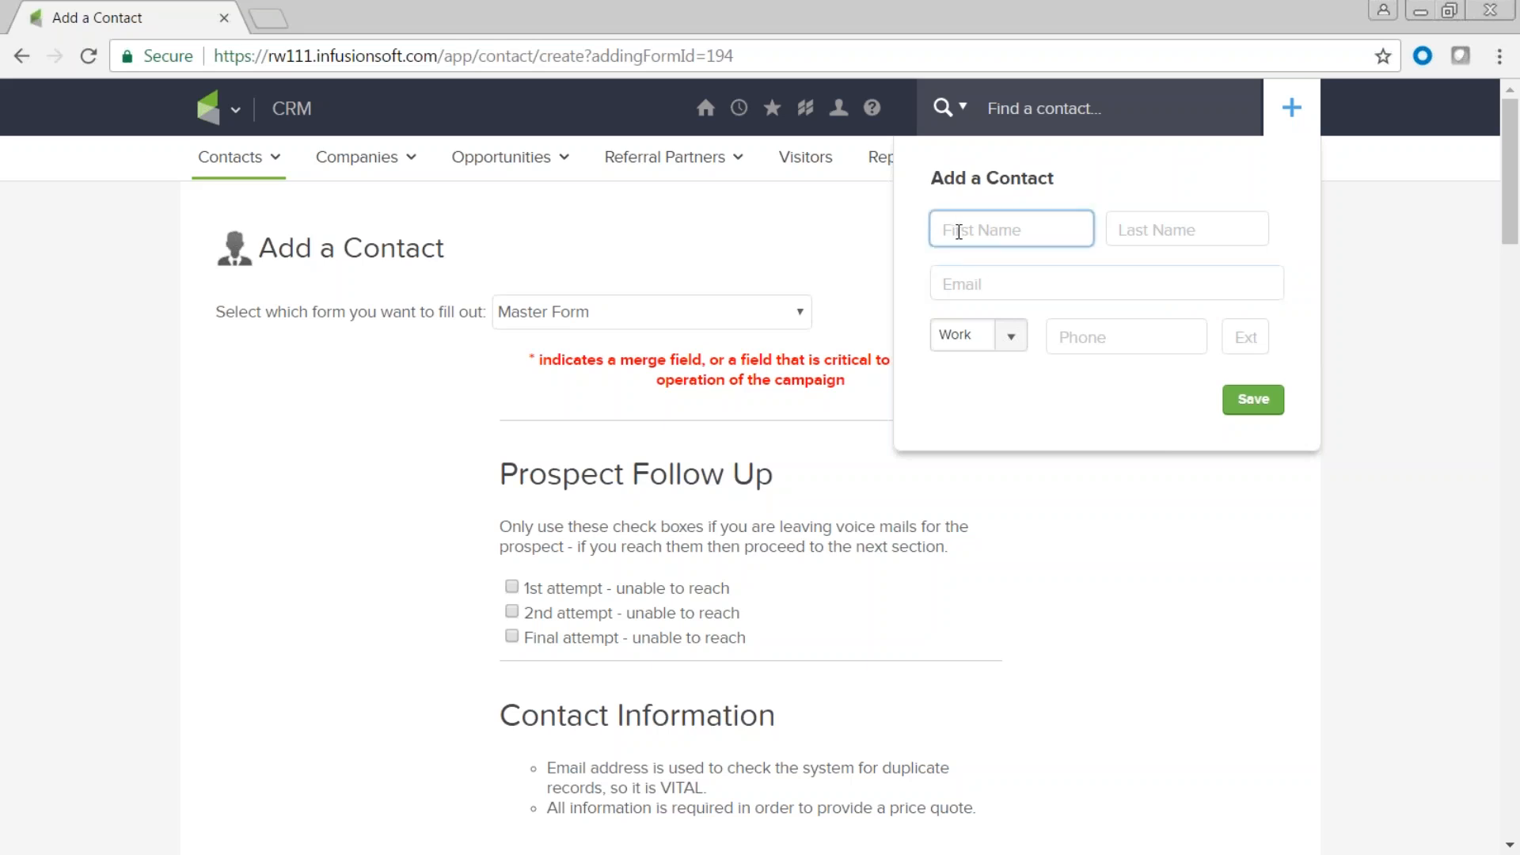
text(Shalice)
key(Tab)
text(B)
key(Tab)
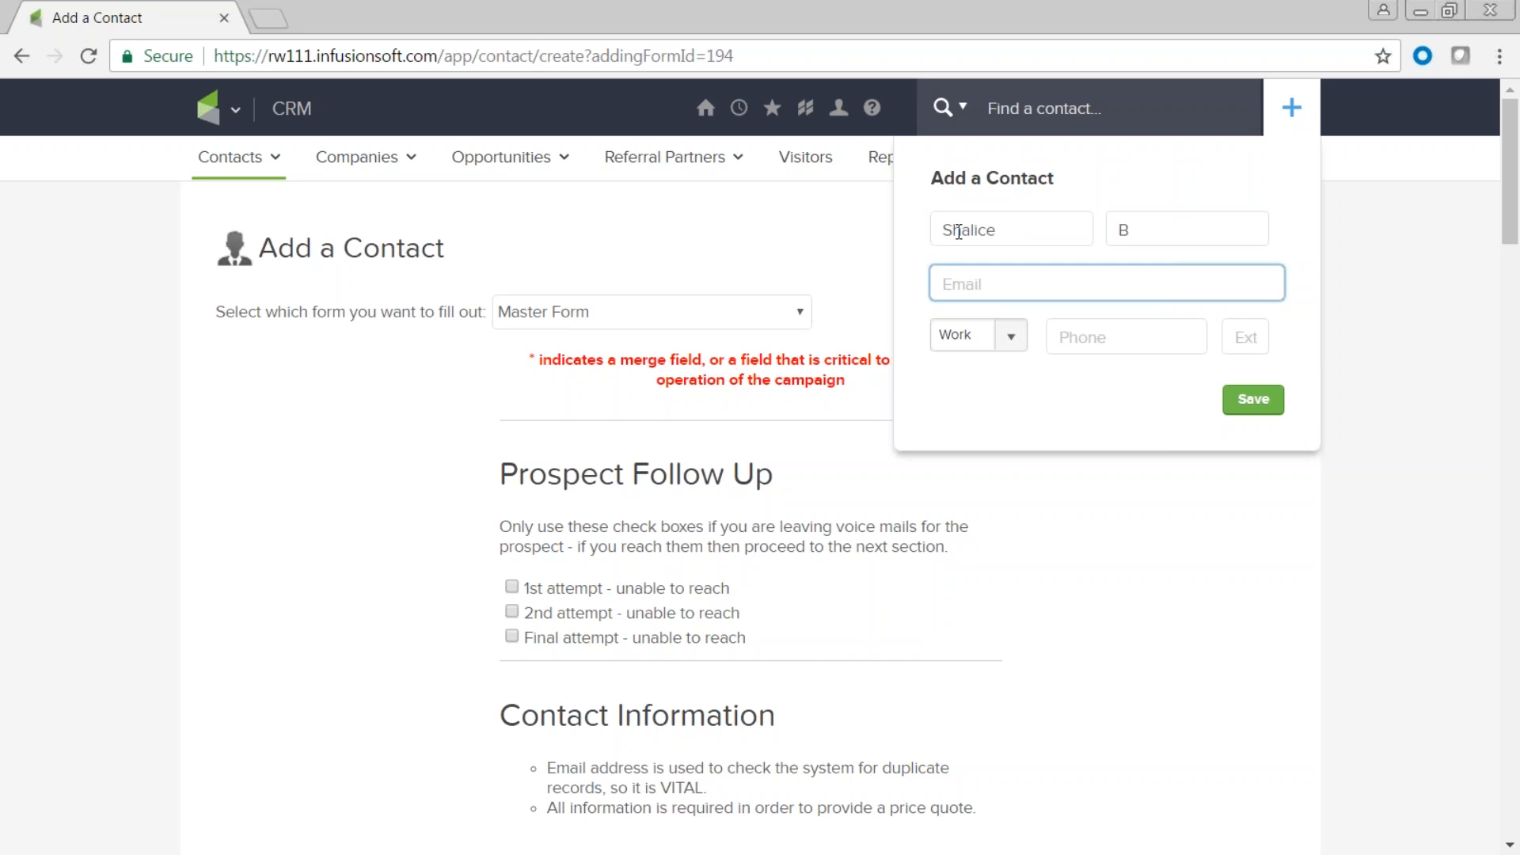
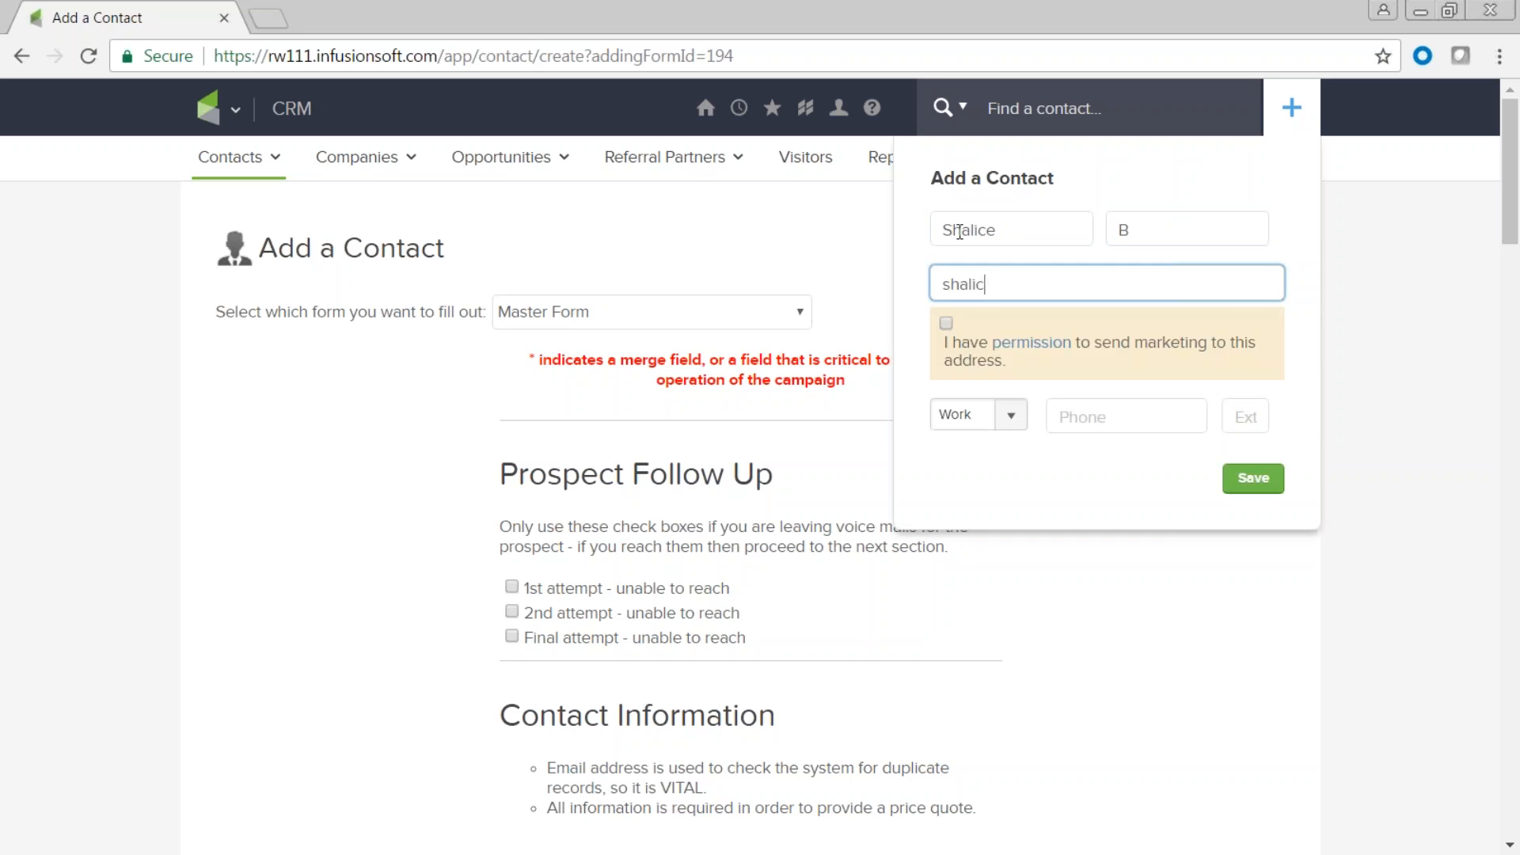
click(947, 324)
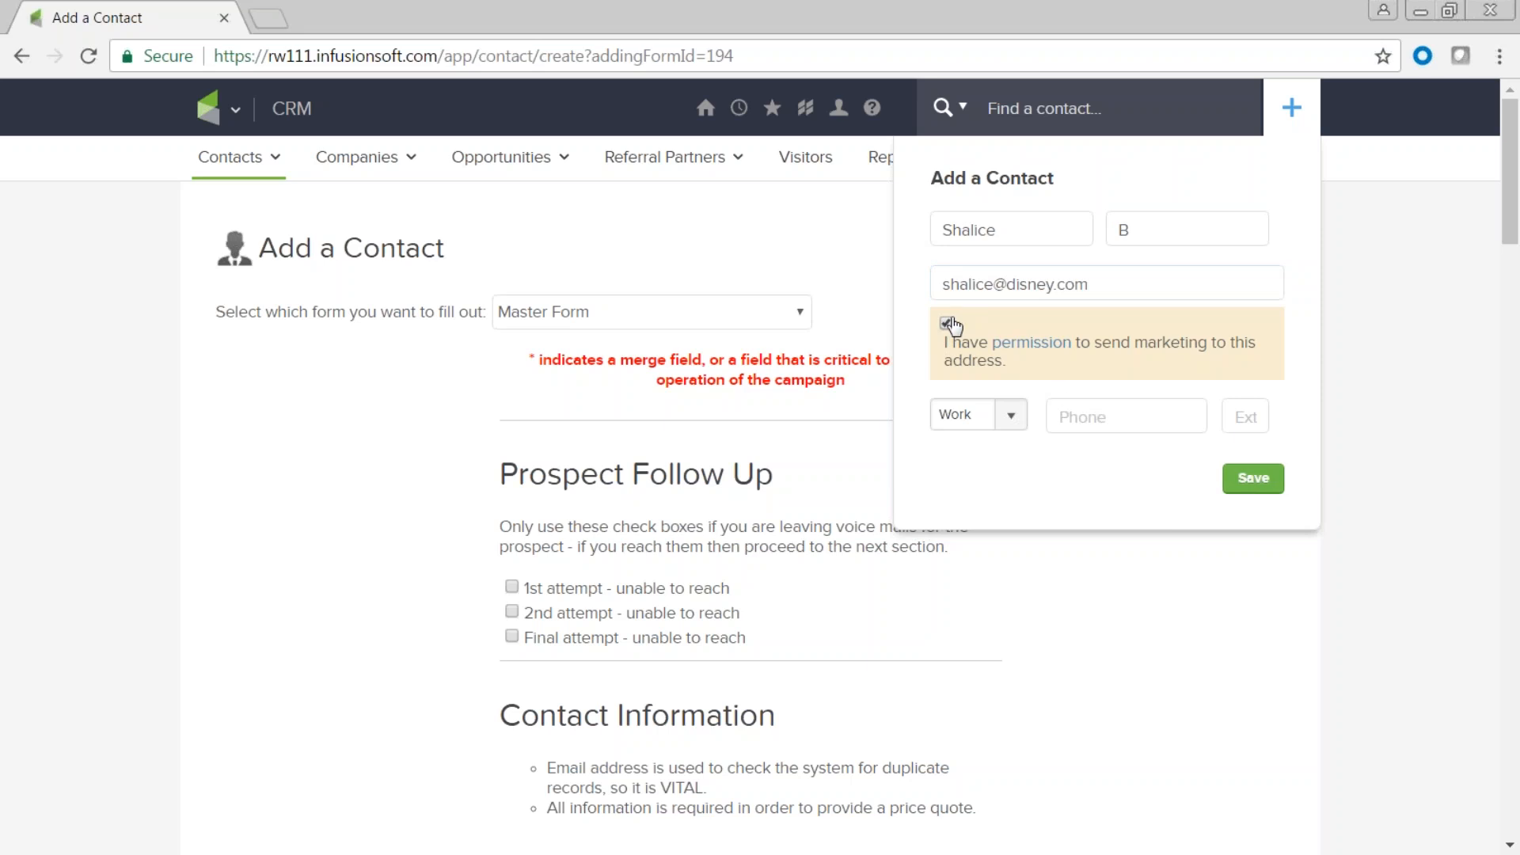
click(1256, 479)
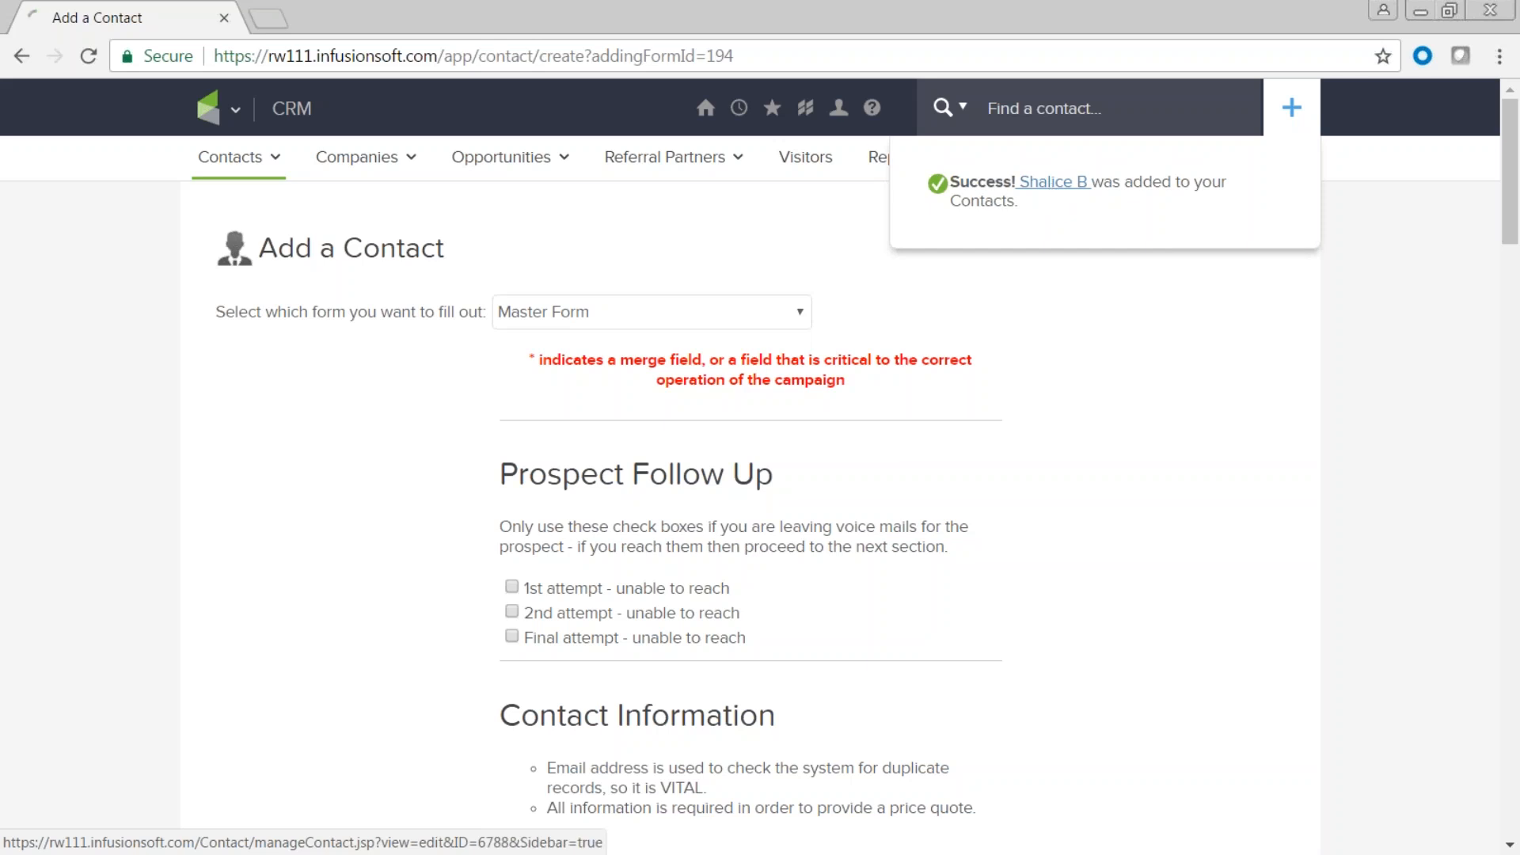
click(1047, 182)
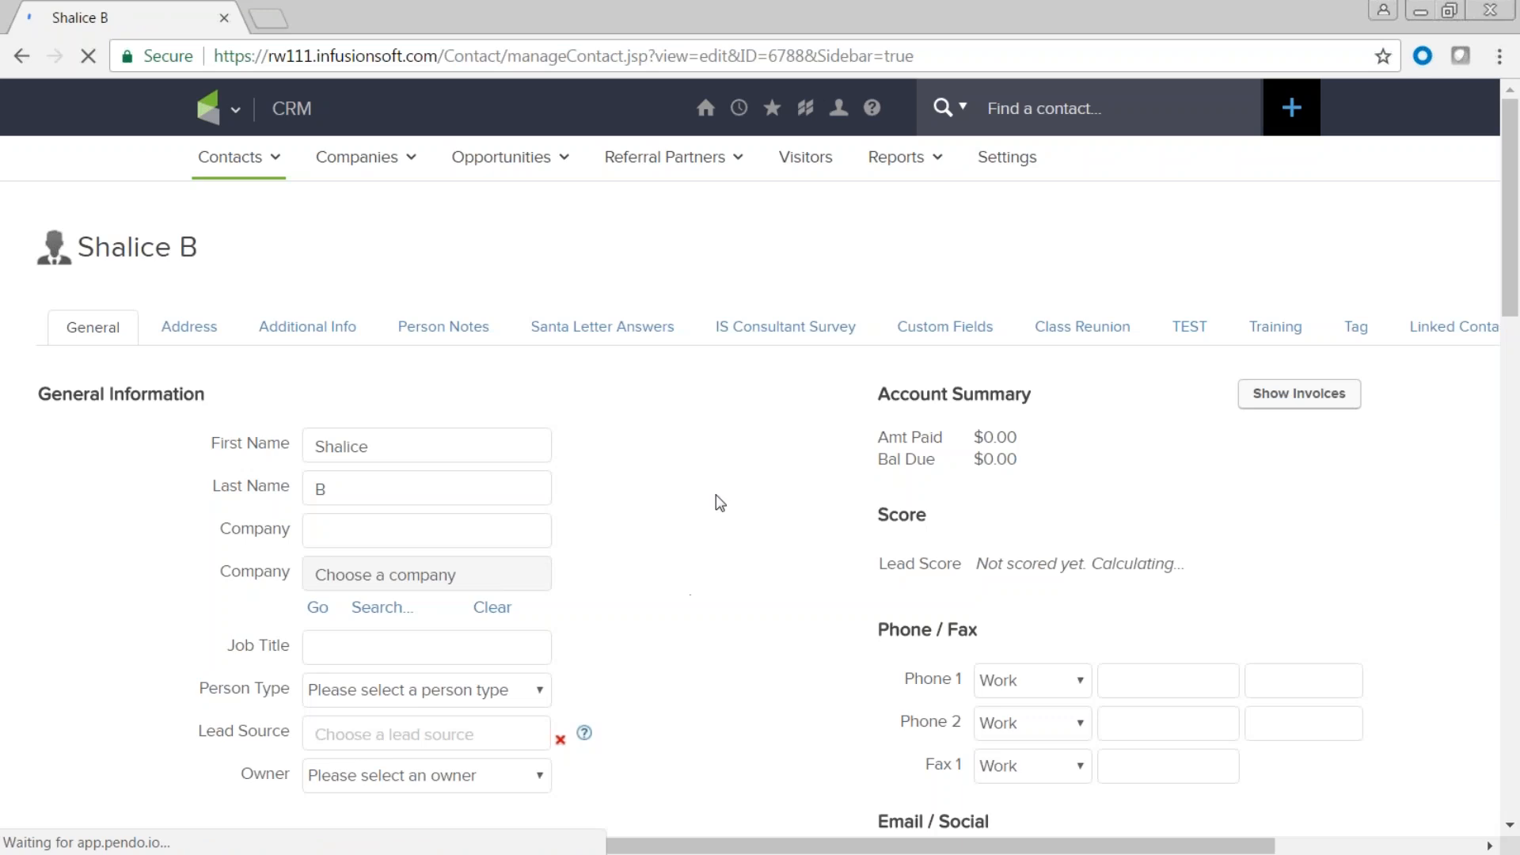
Browse the new record's Address, Additional Info and Person Notes tabs.
scroll(720, 502, down, 20)
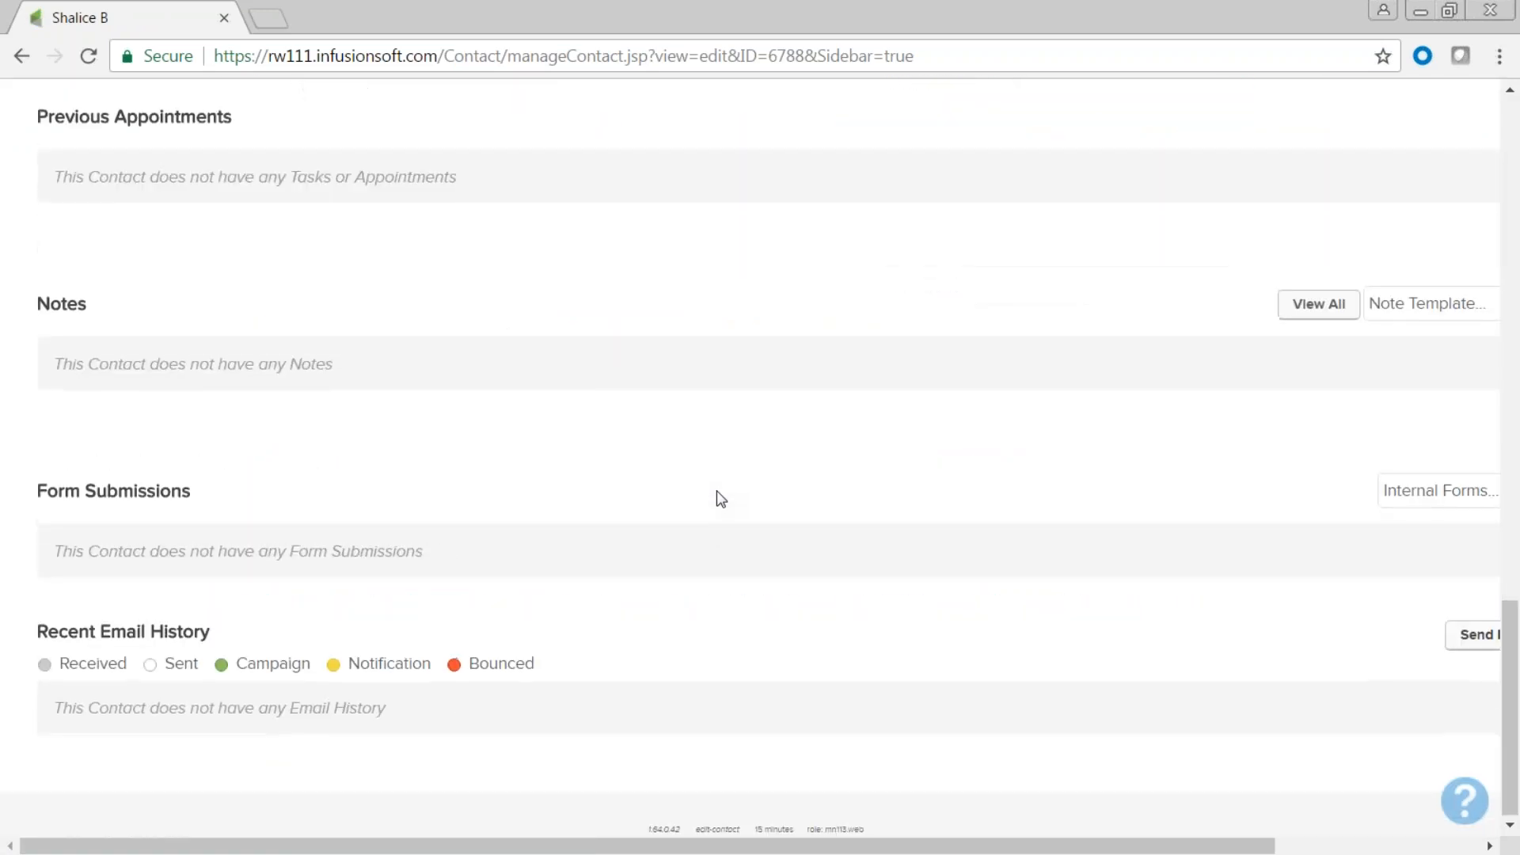
scroll(720, 499, up, 20)
scroll(716, 492, down, 3)
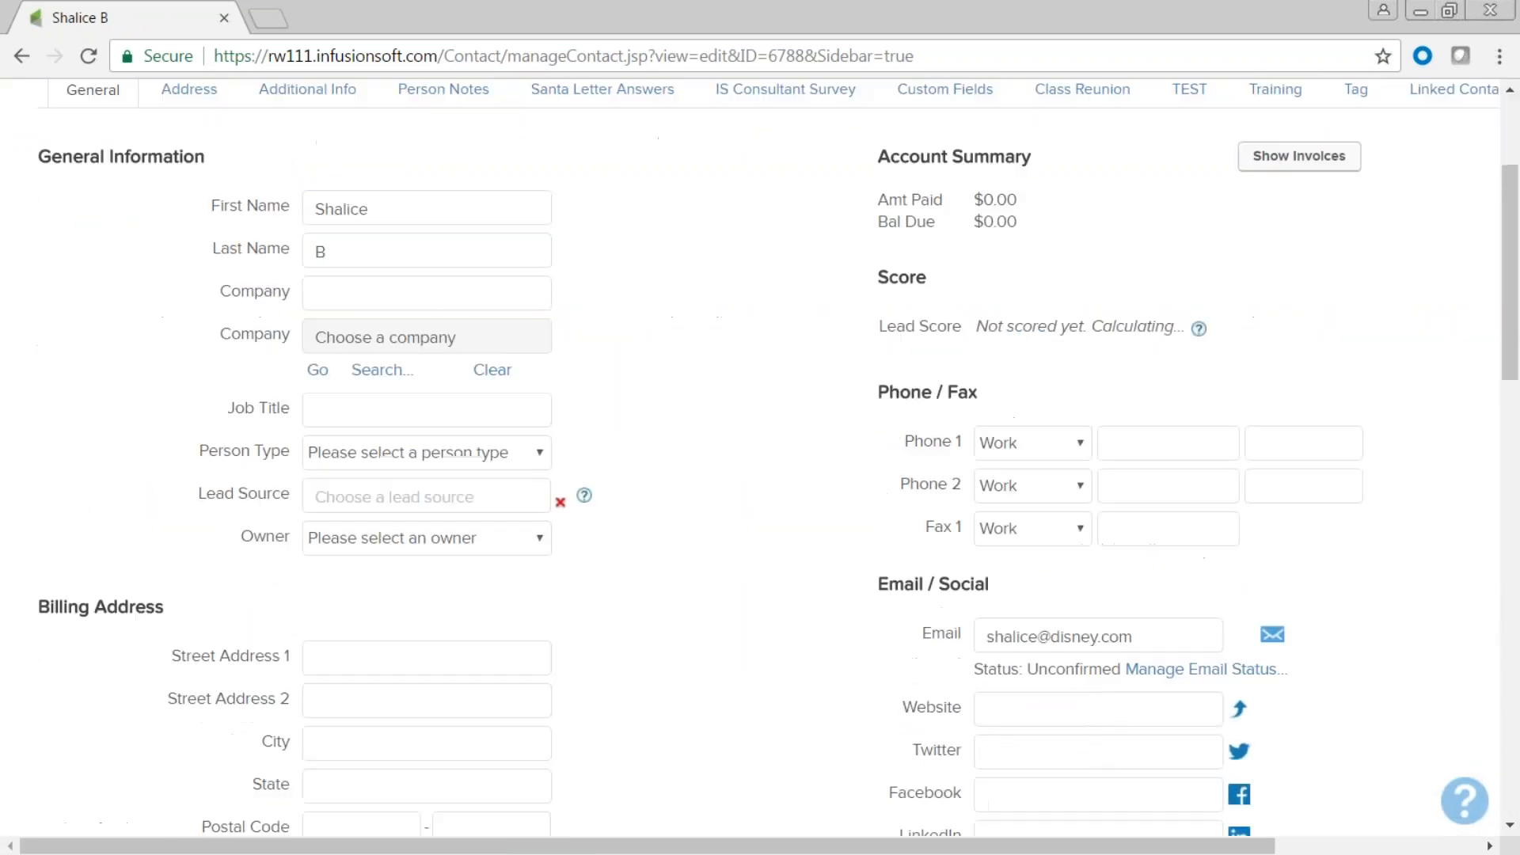
scroll(716, 492, up, 3)
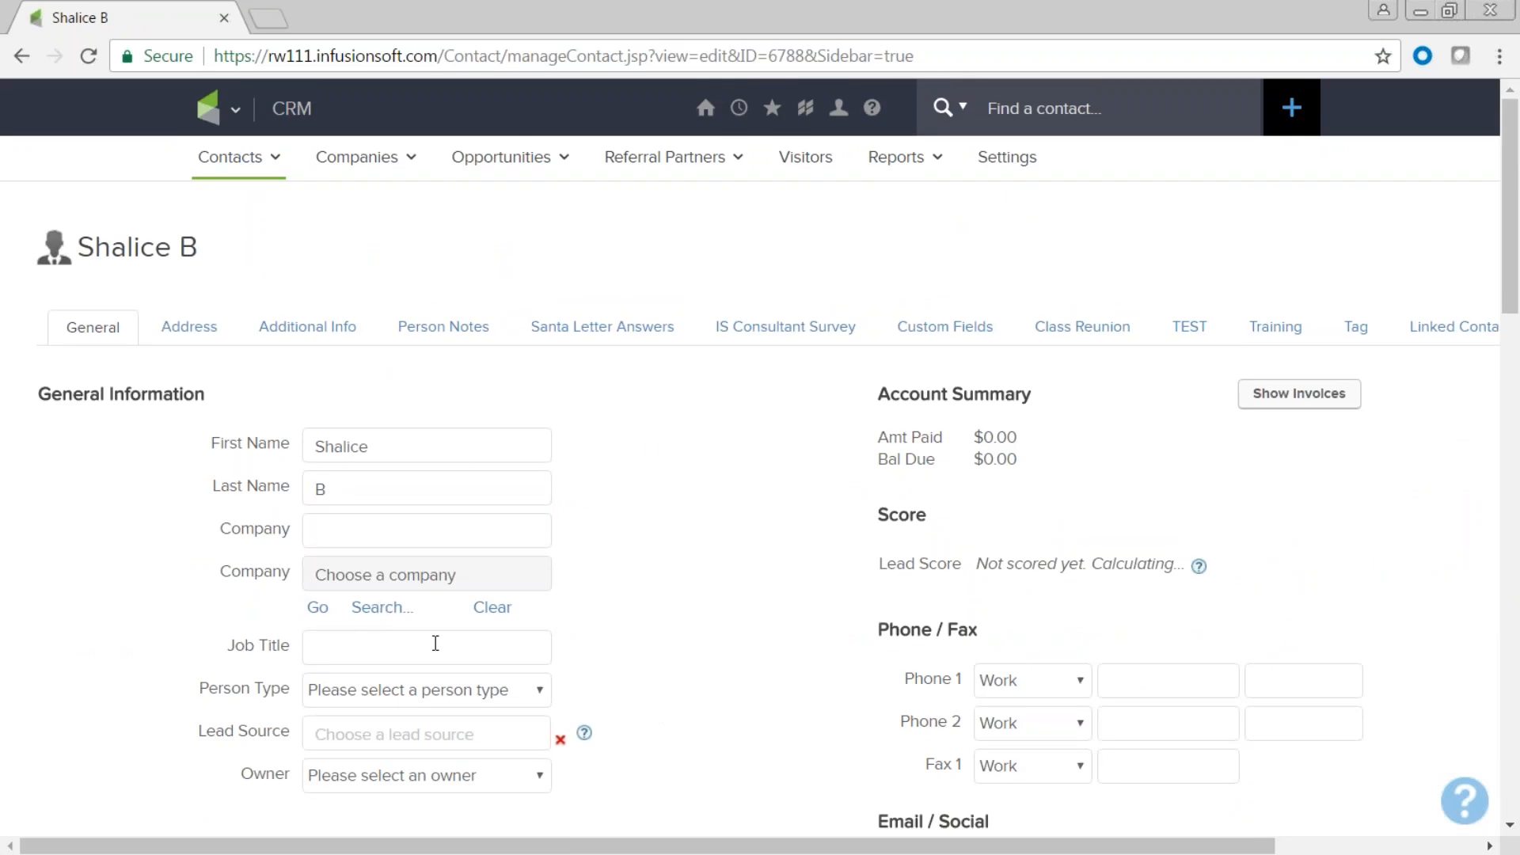
click(195, 337)
click(305, 340)
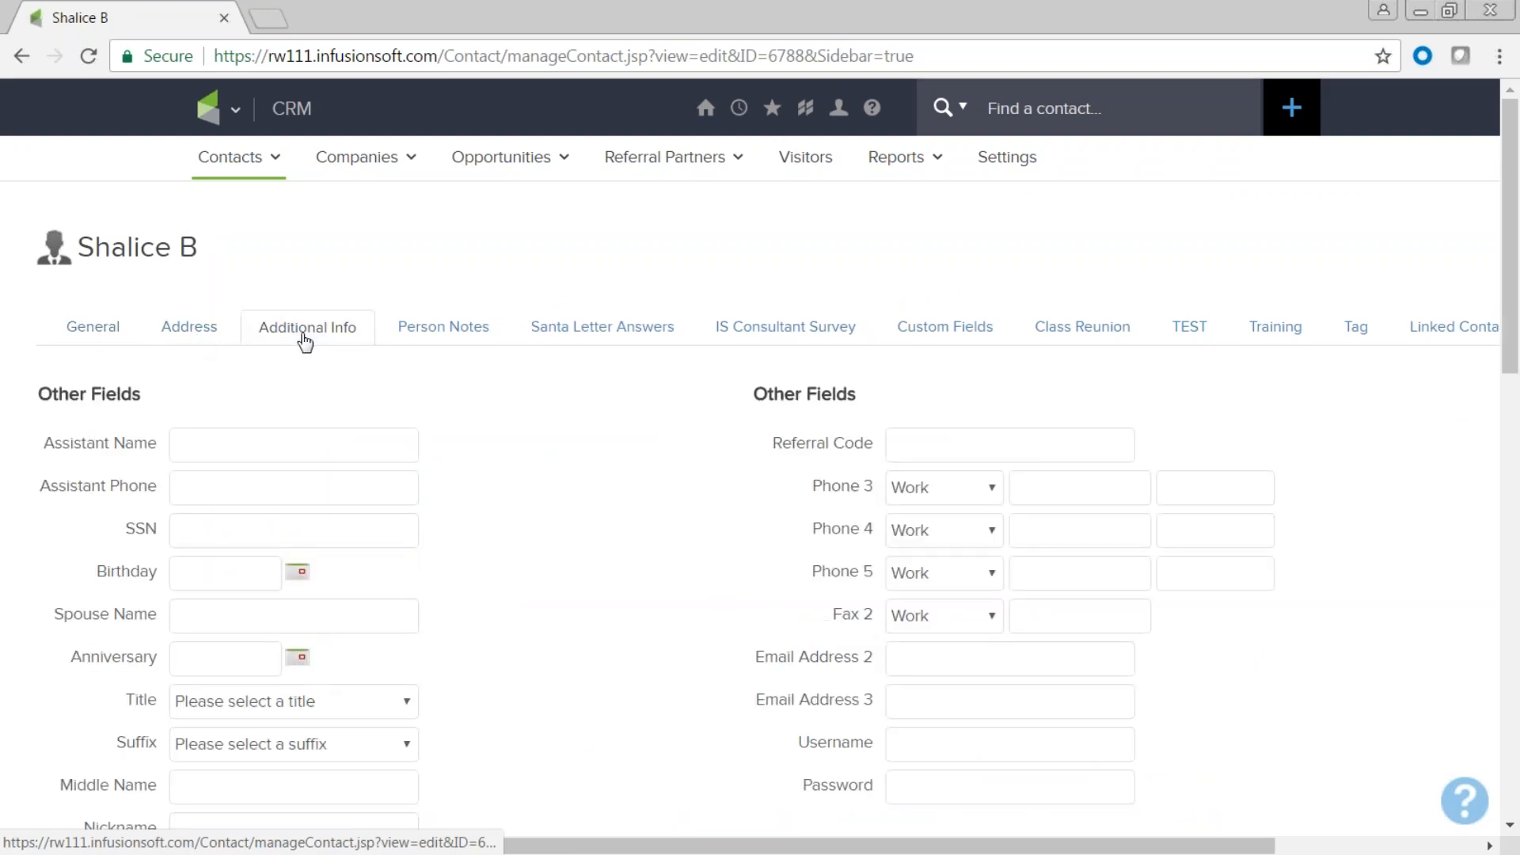
click(436, 335)
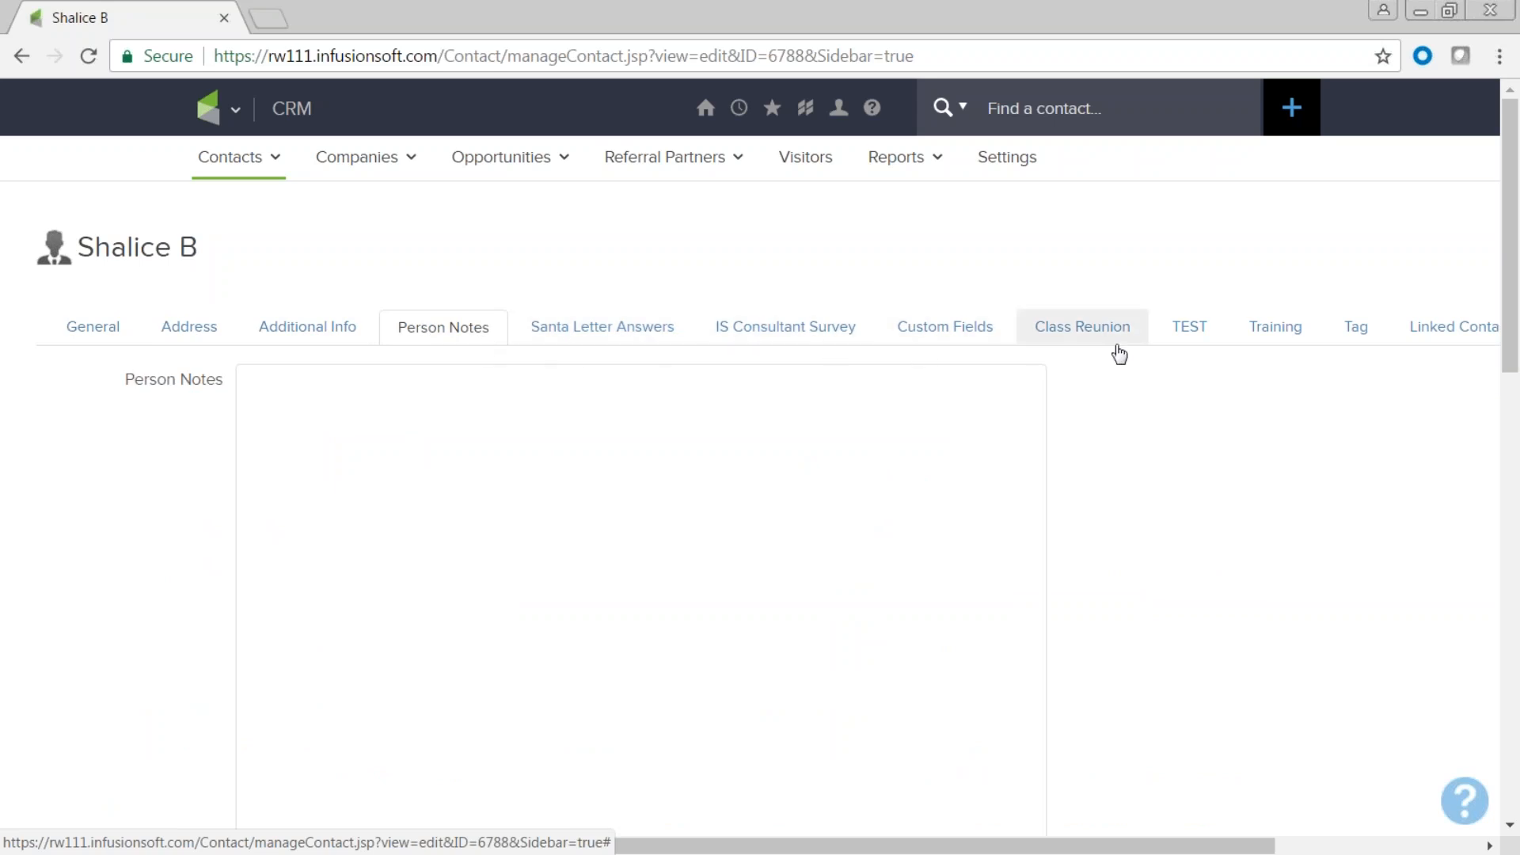
Return to the record's General Information section and bring up the main navigation menu.
scroll(1119, 353, down, 10)
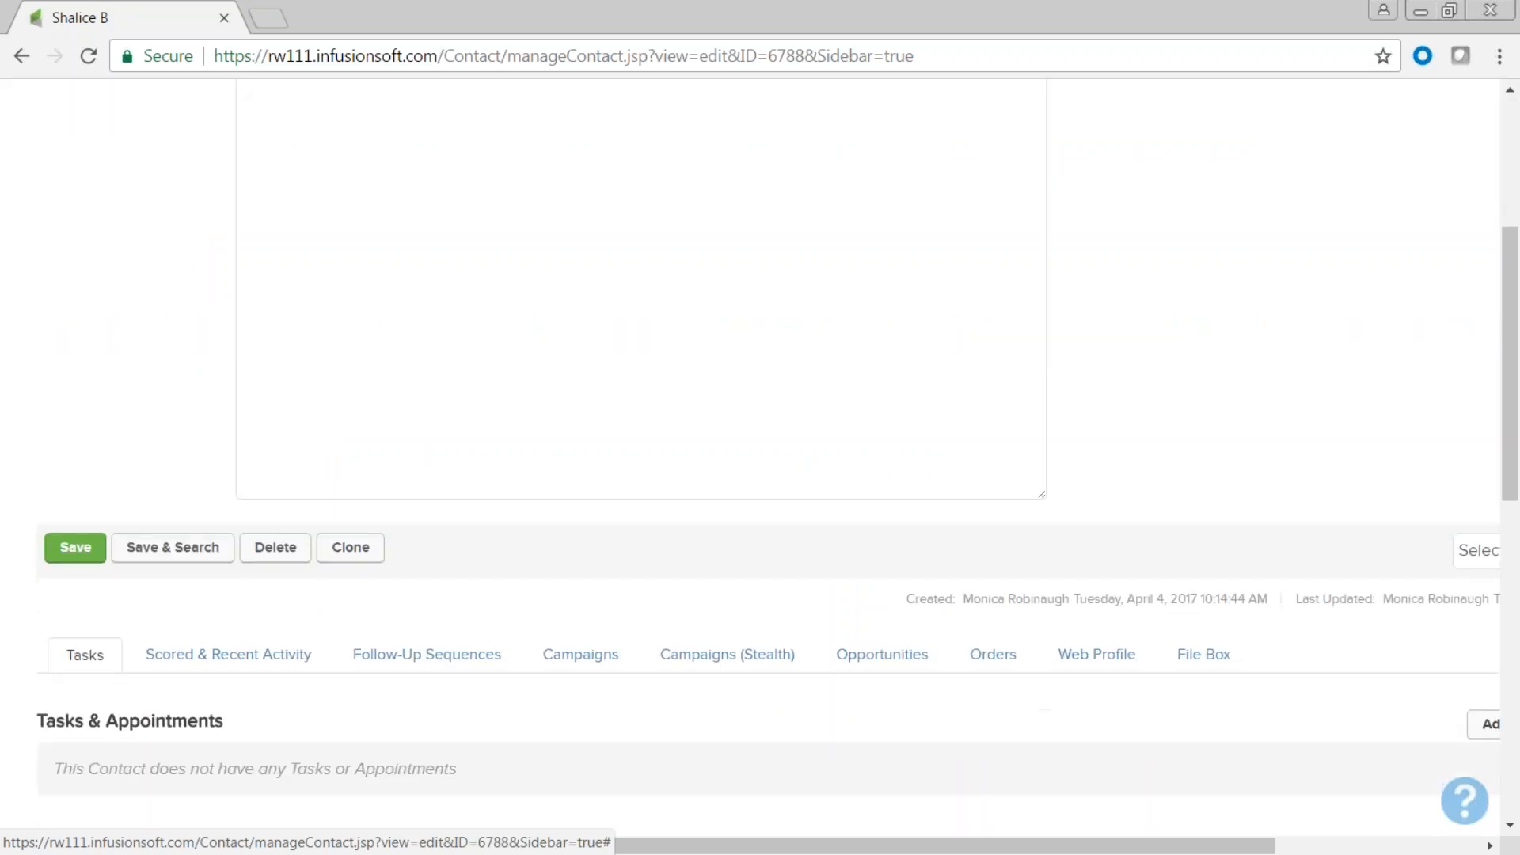
scroll(1119, 353, down, 1)
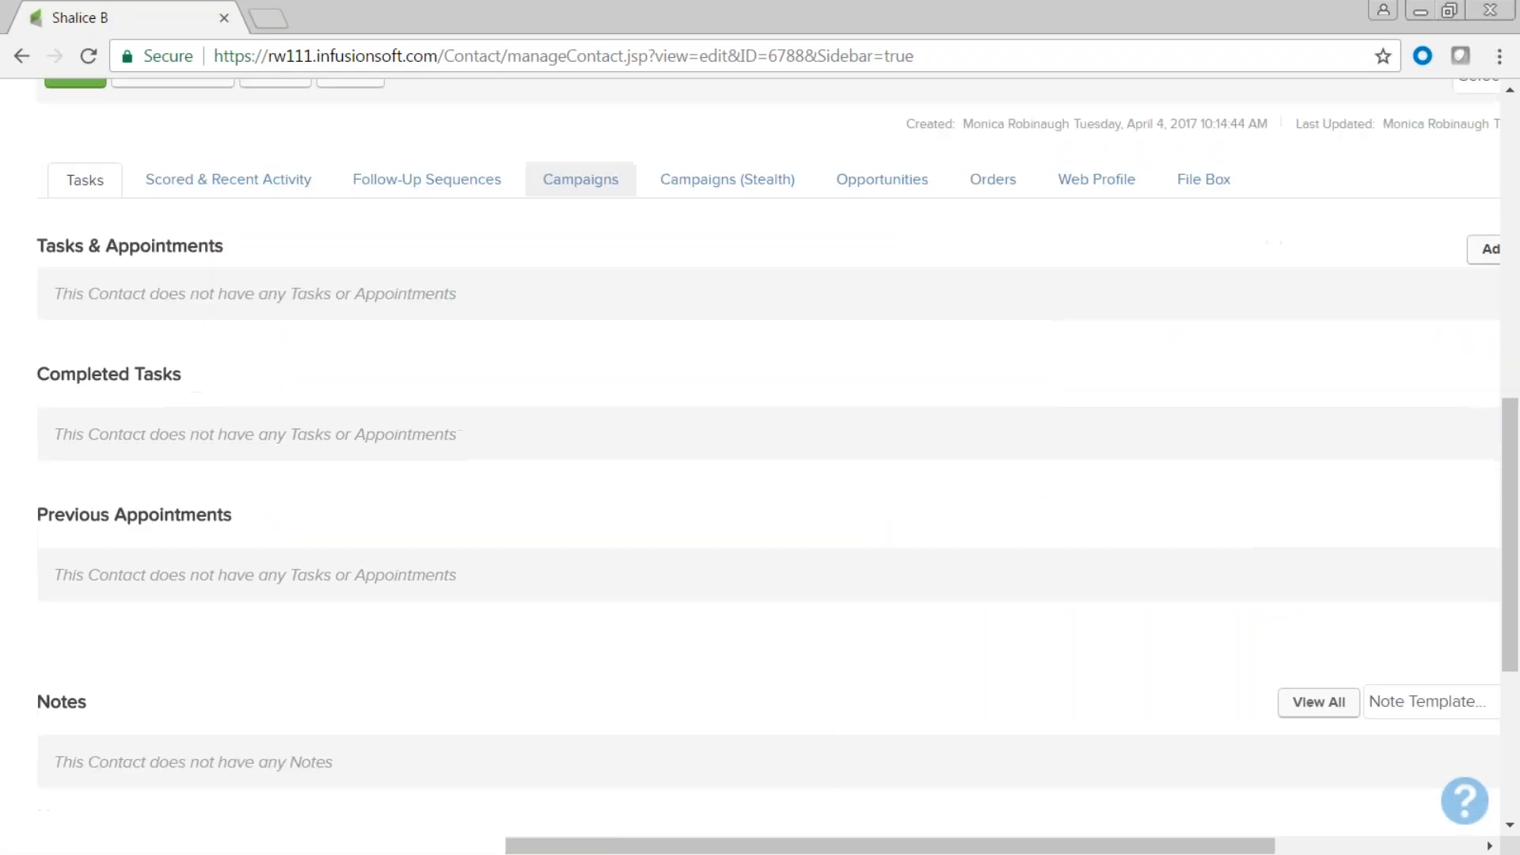
scroll(73, 96, up, 1)
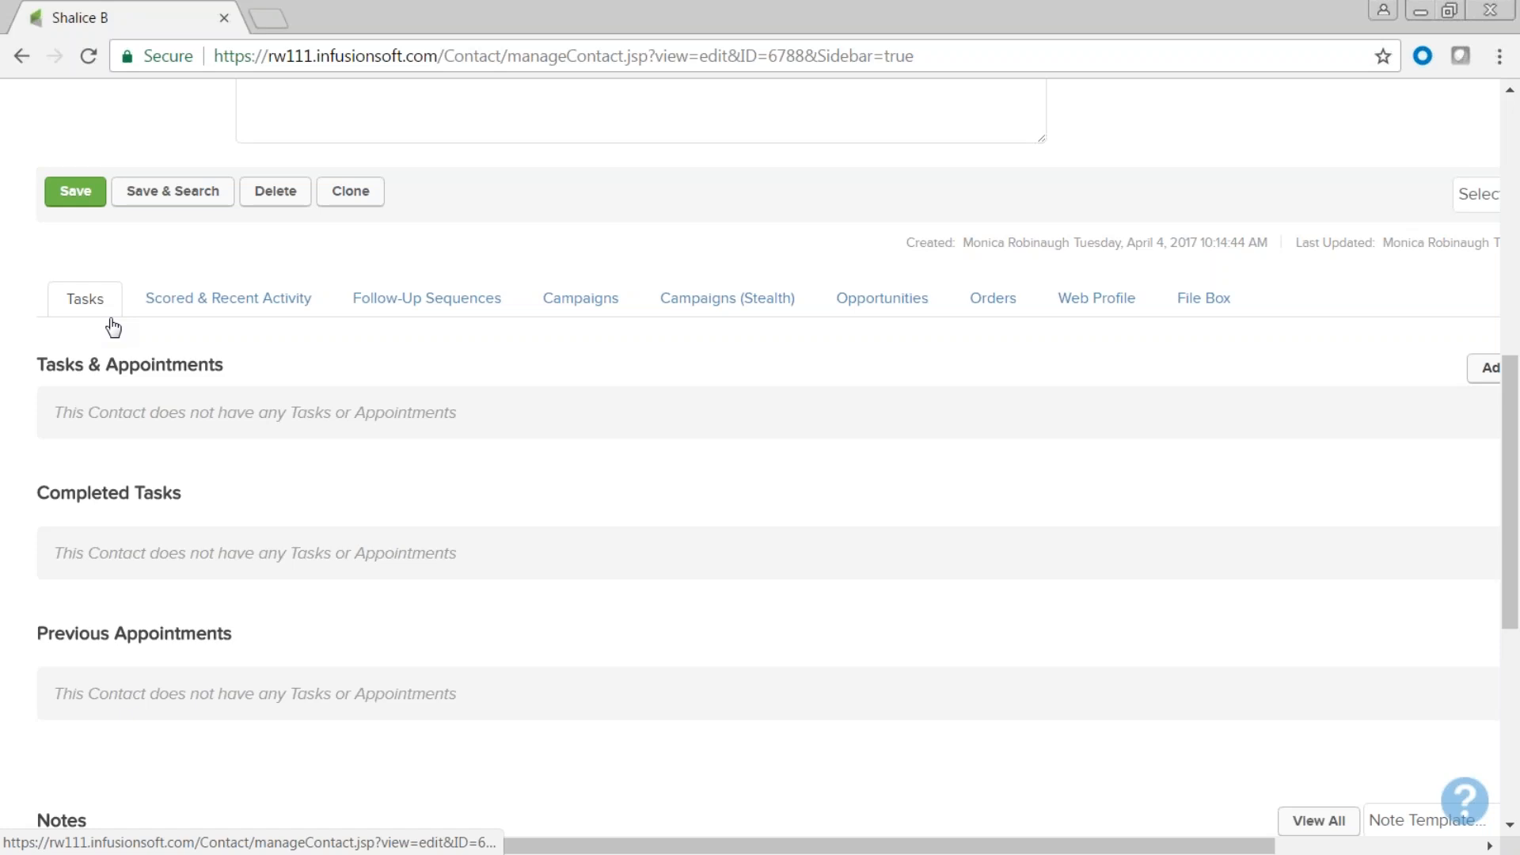
scroll(934, 611, up, 7)
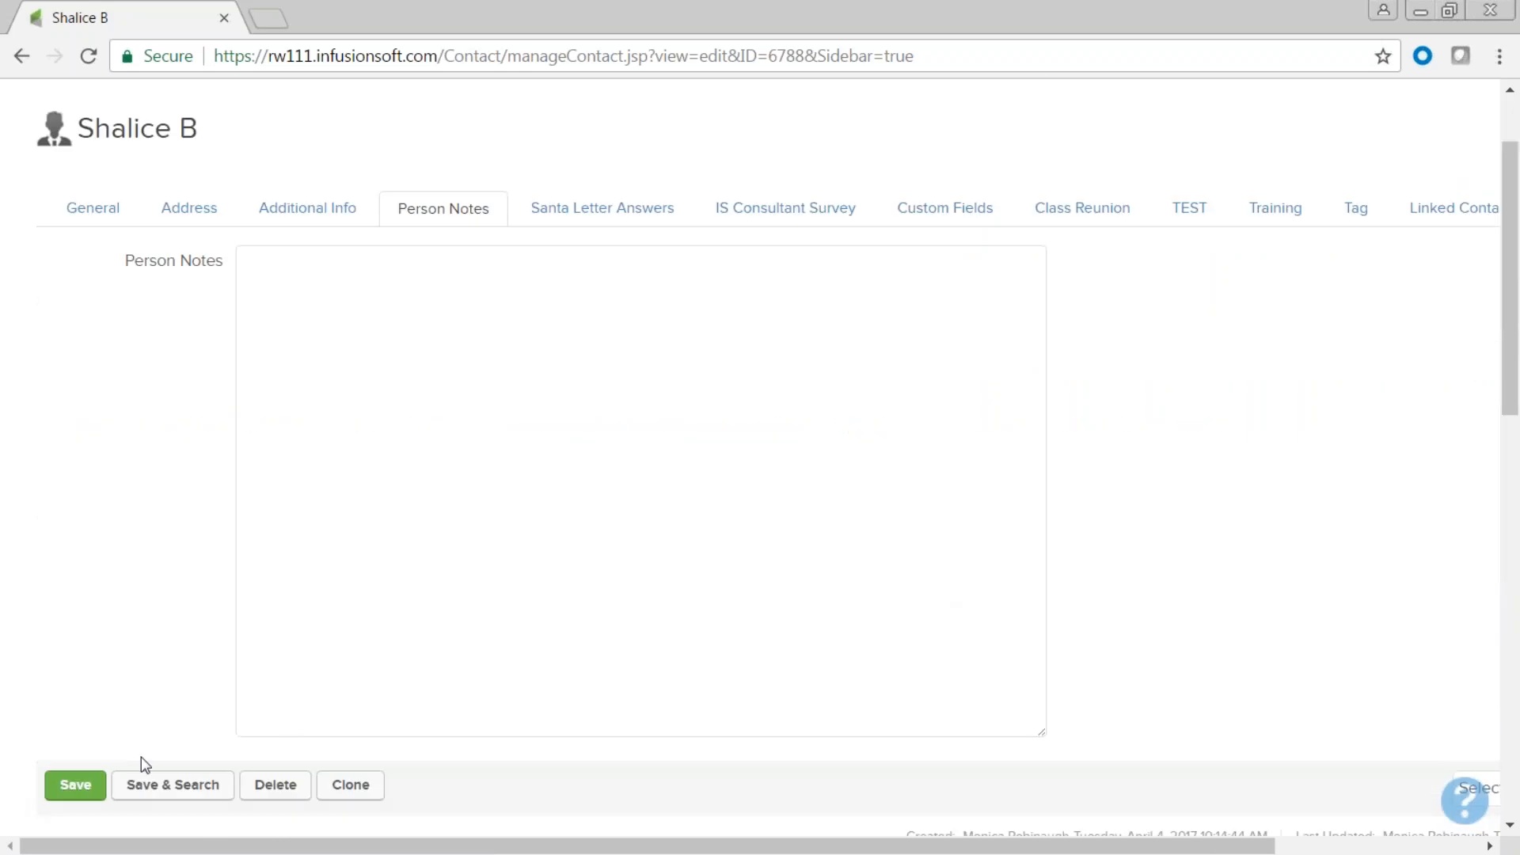
click(95, 209)
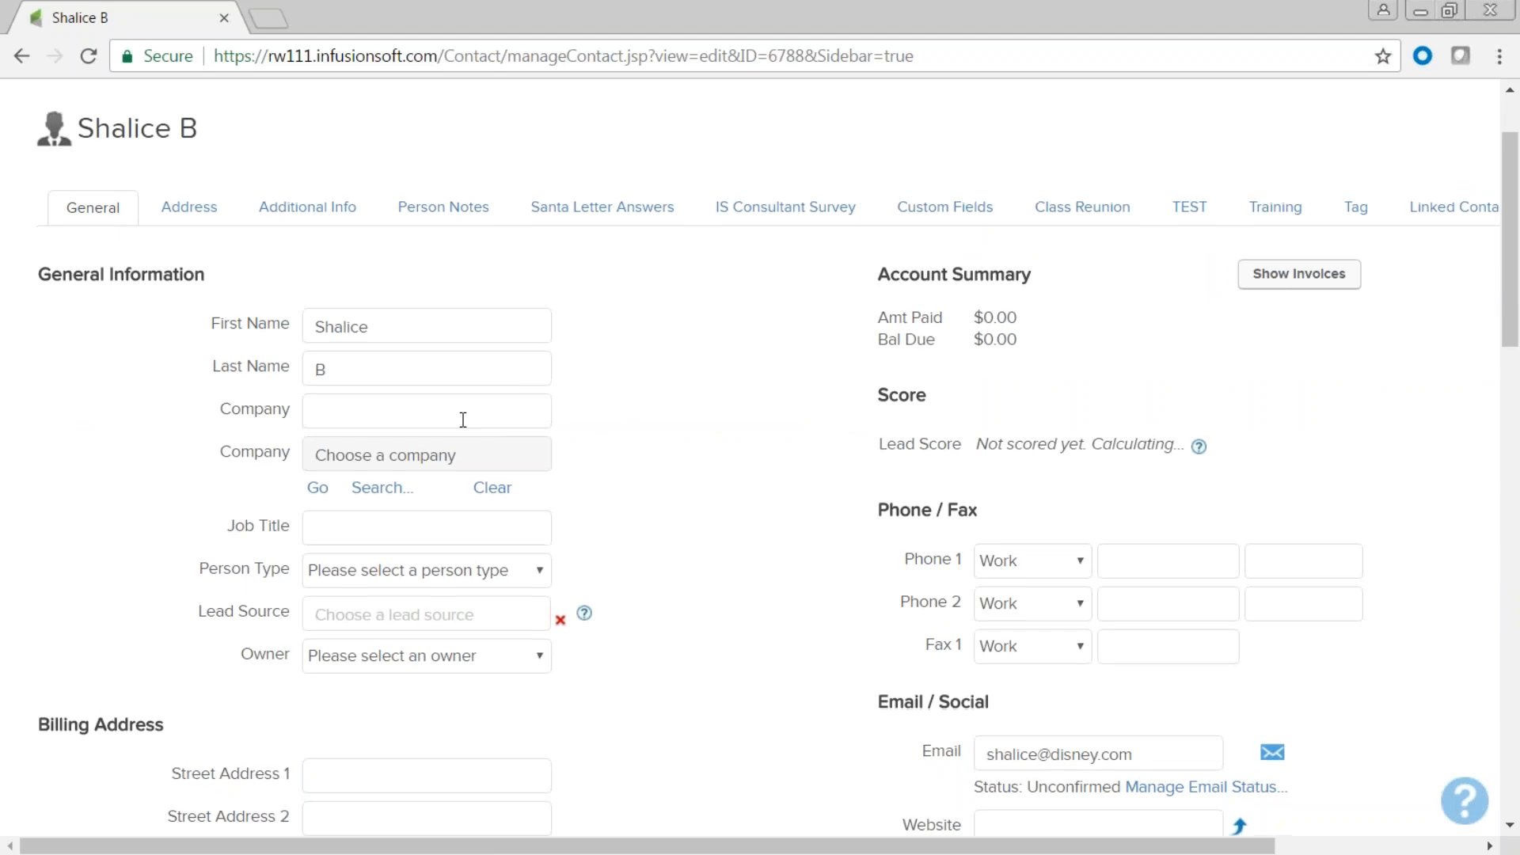
scroll(464, 420, down, 13)
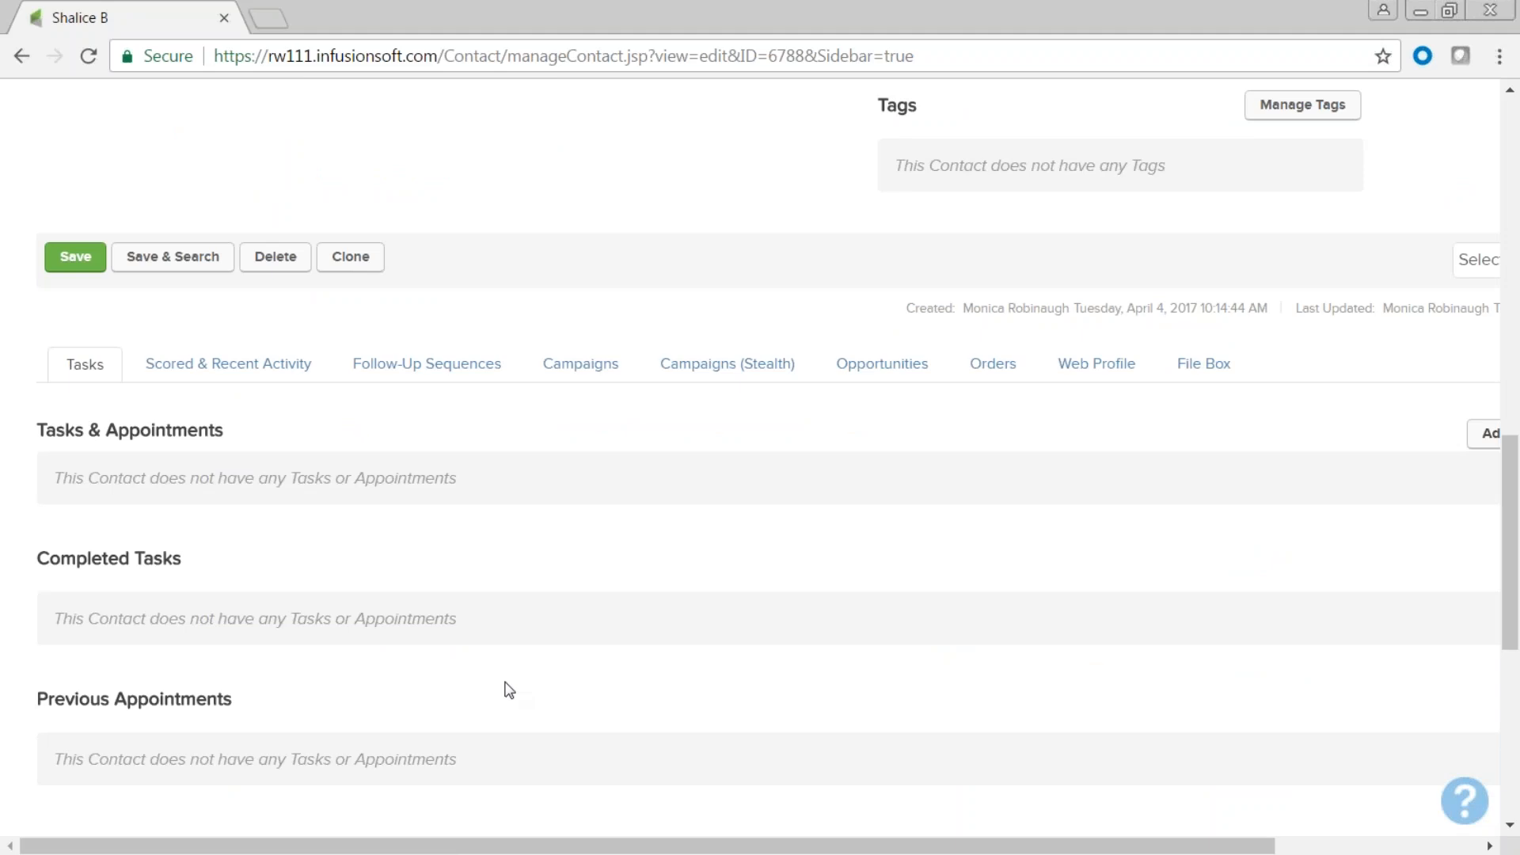
scroll(509, 690, up, 13)
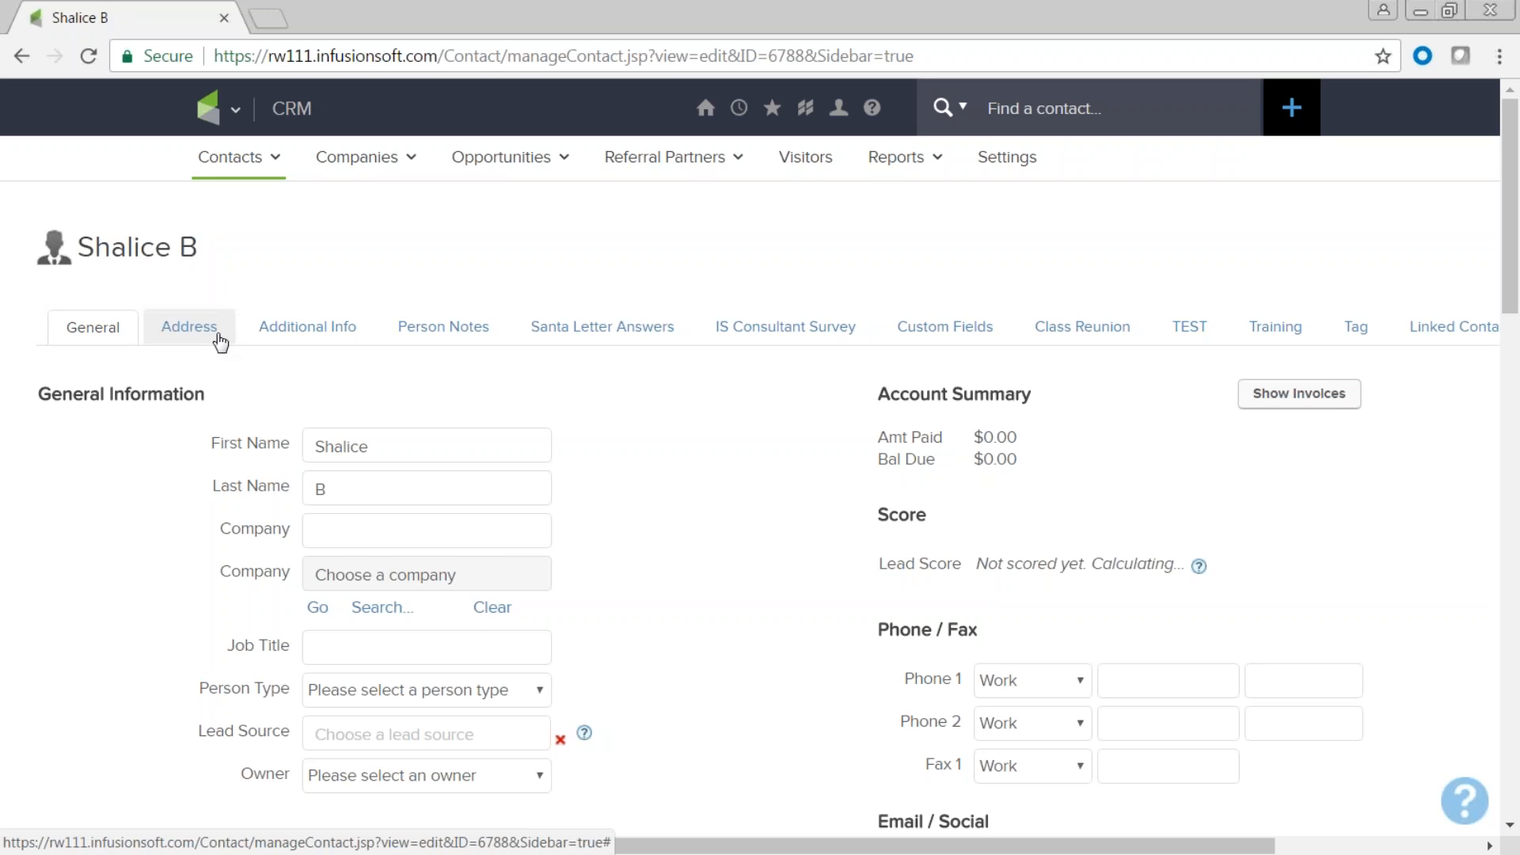
mouse_move(235, 115)
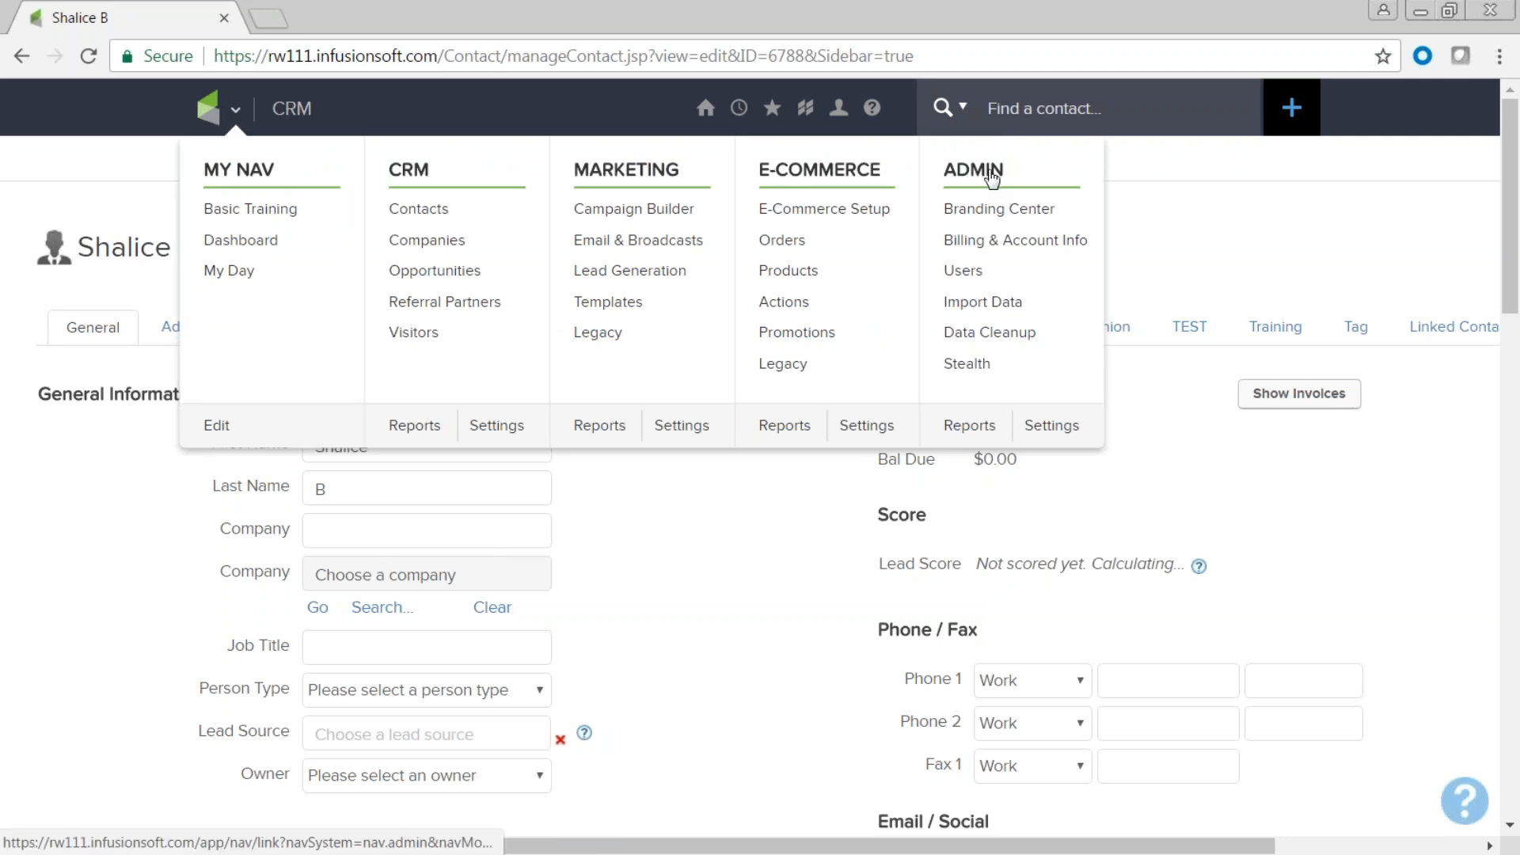
From Admin > Import Data, keep Contacts selected and begin the contact import.
click(981, 309)
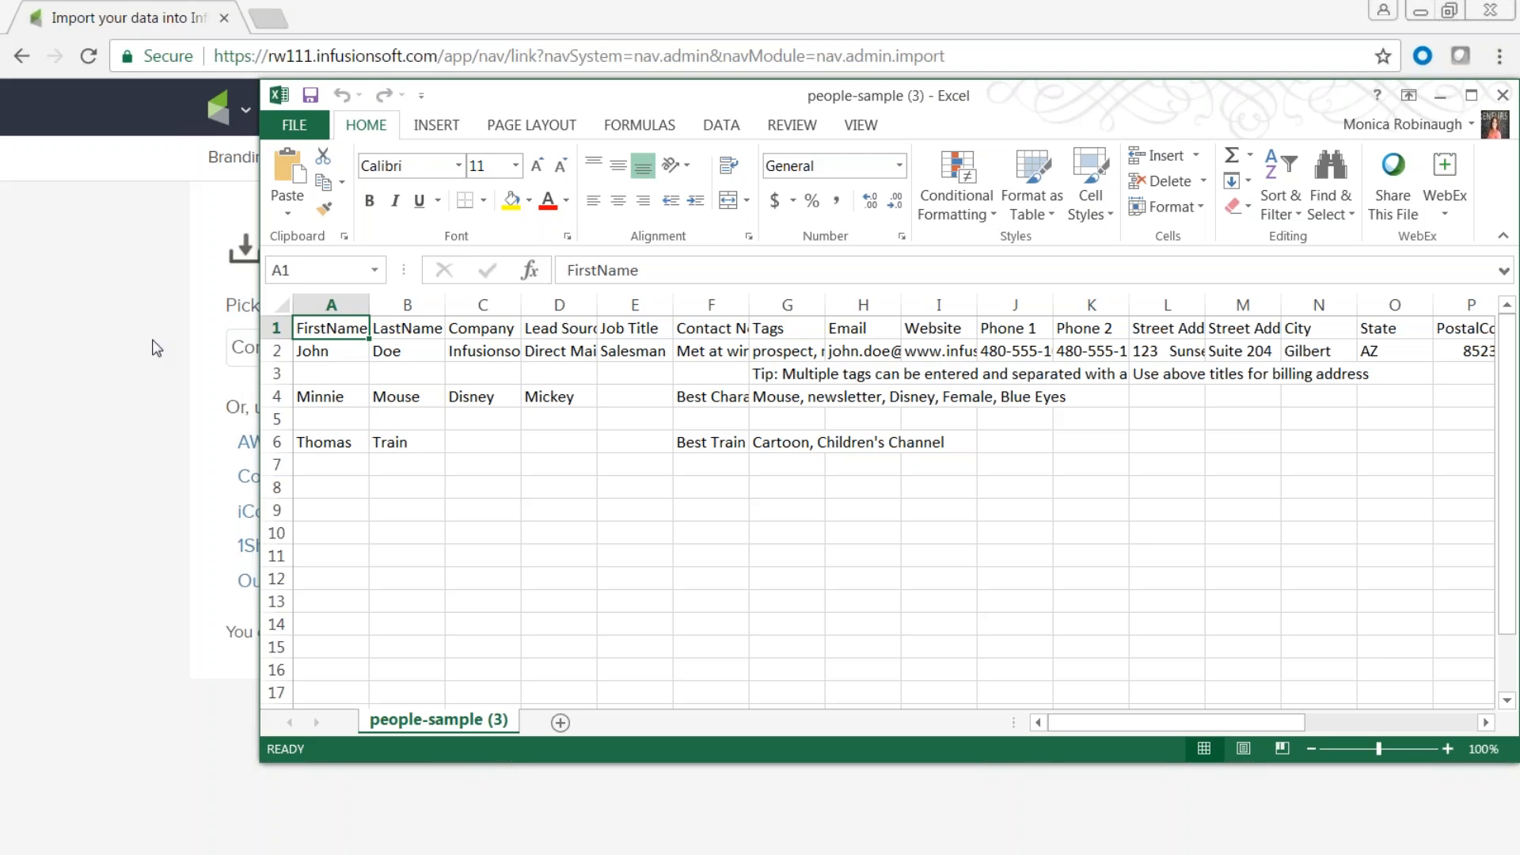
click(686, 480)
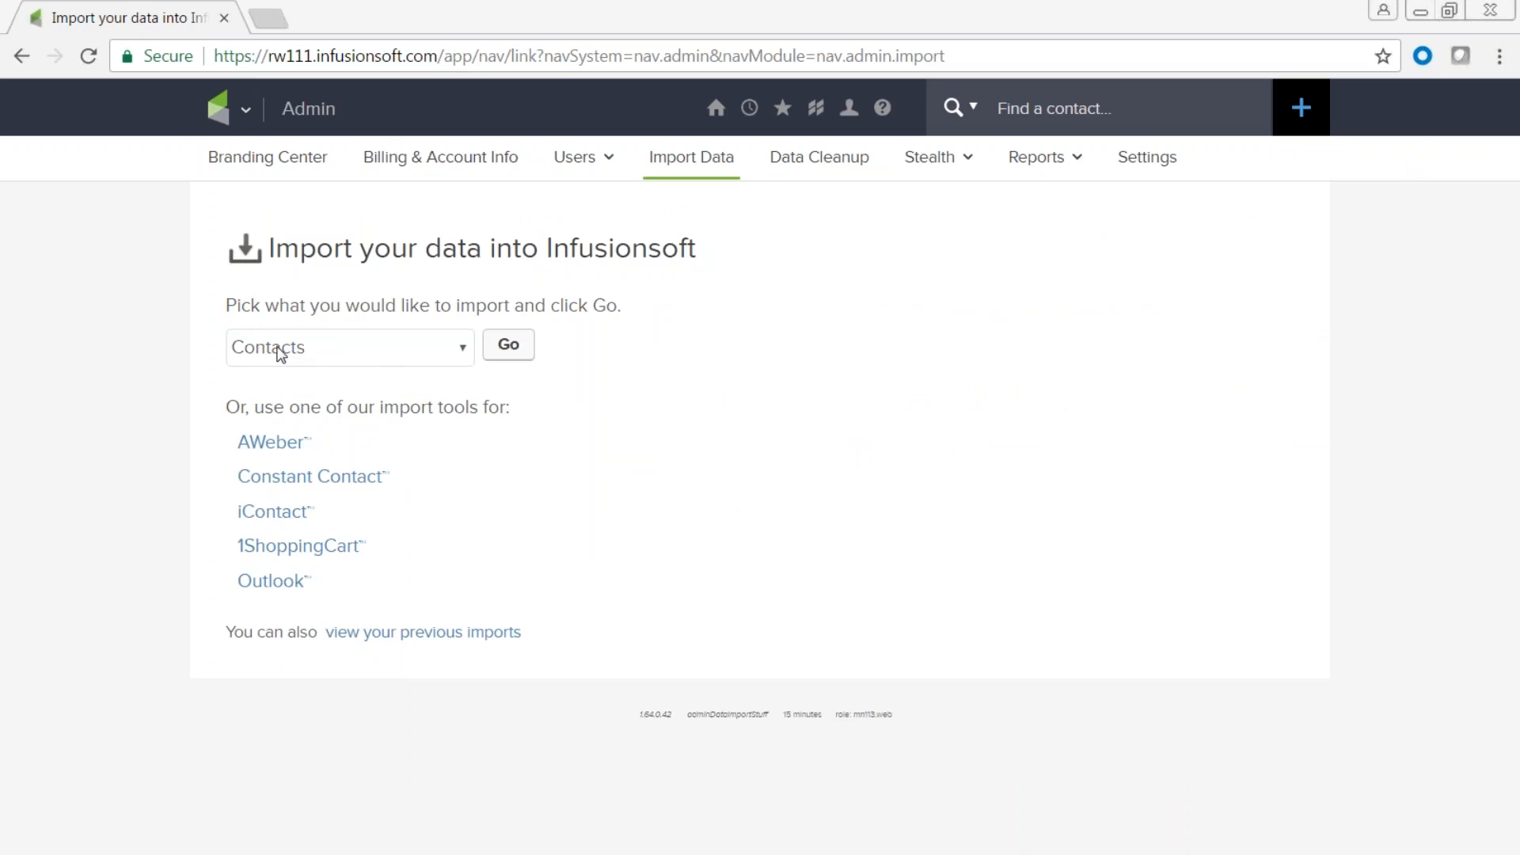
click(510, 346)
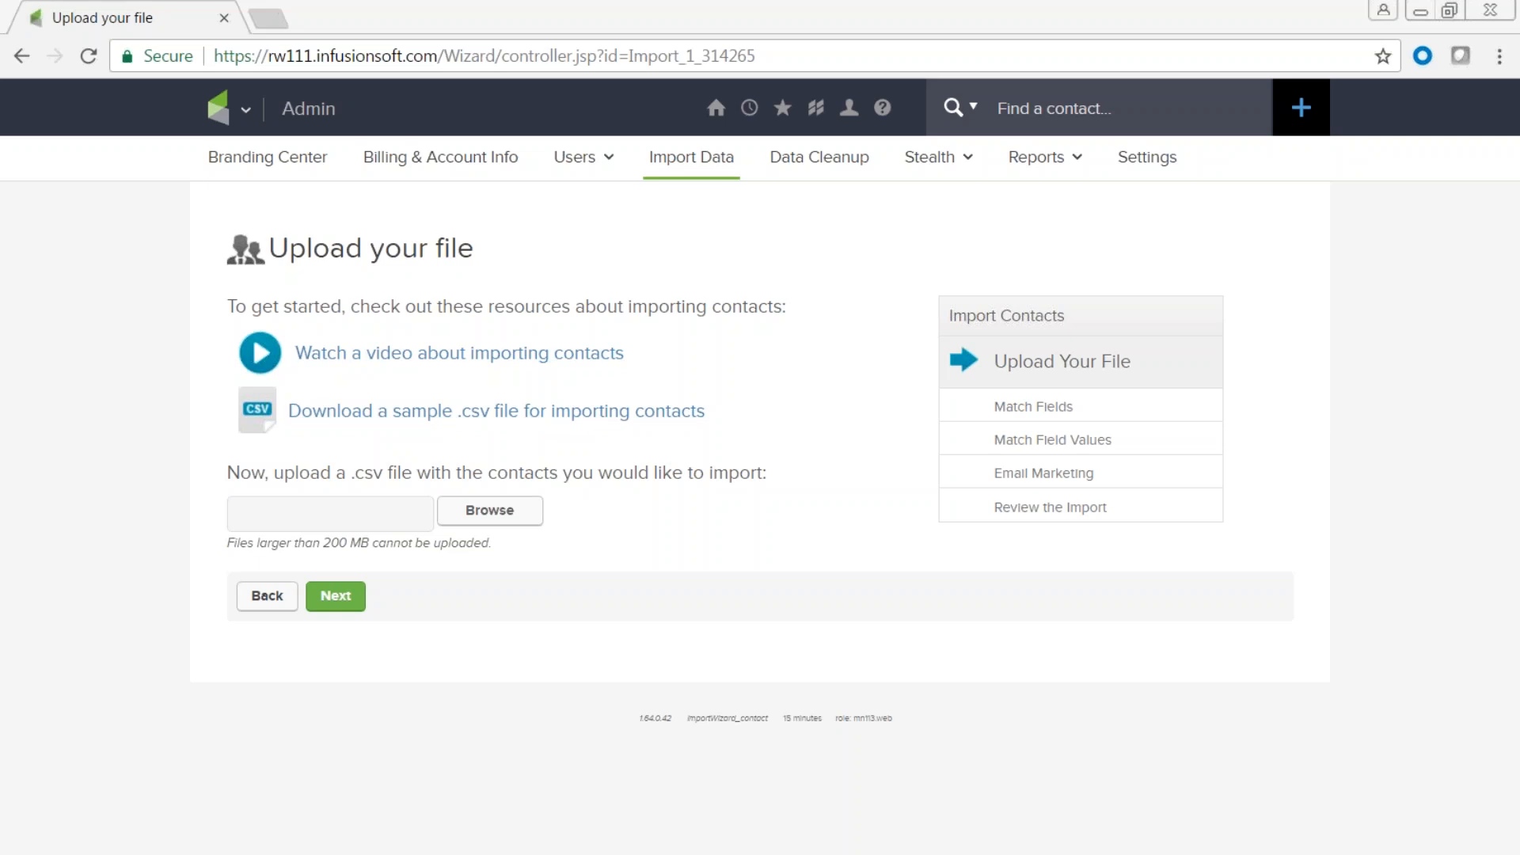
Maximize the sample spreadsheet and review its FirstName through Contact Notes headers.
drag(0, 602, 929, 159)
click(1299, 129)
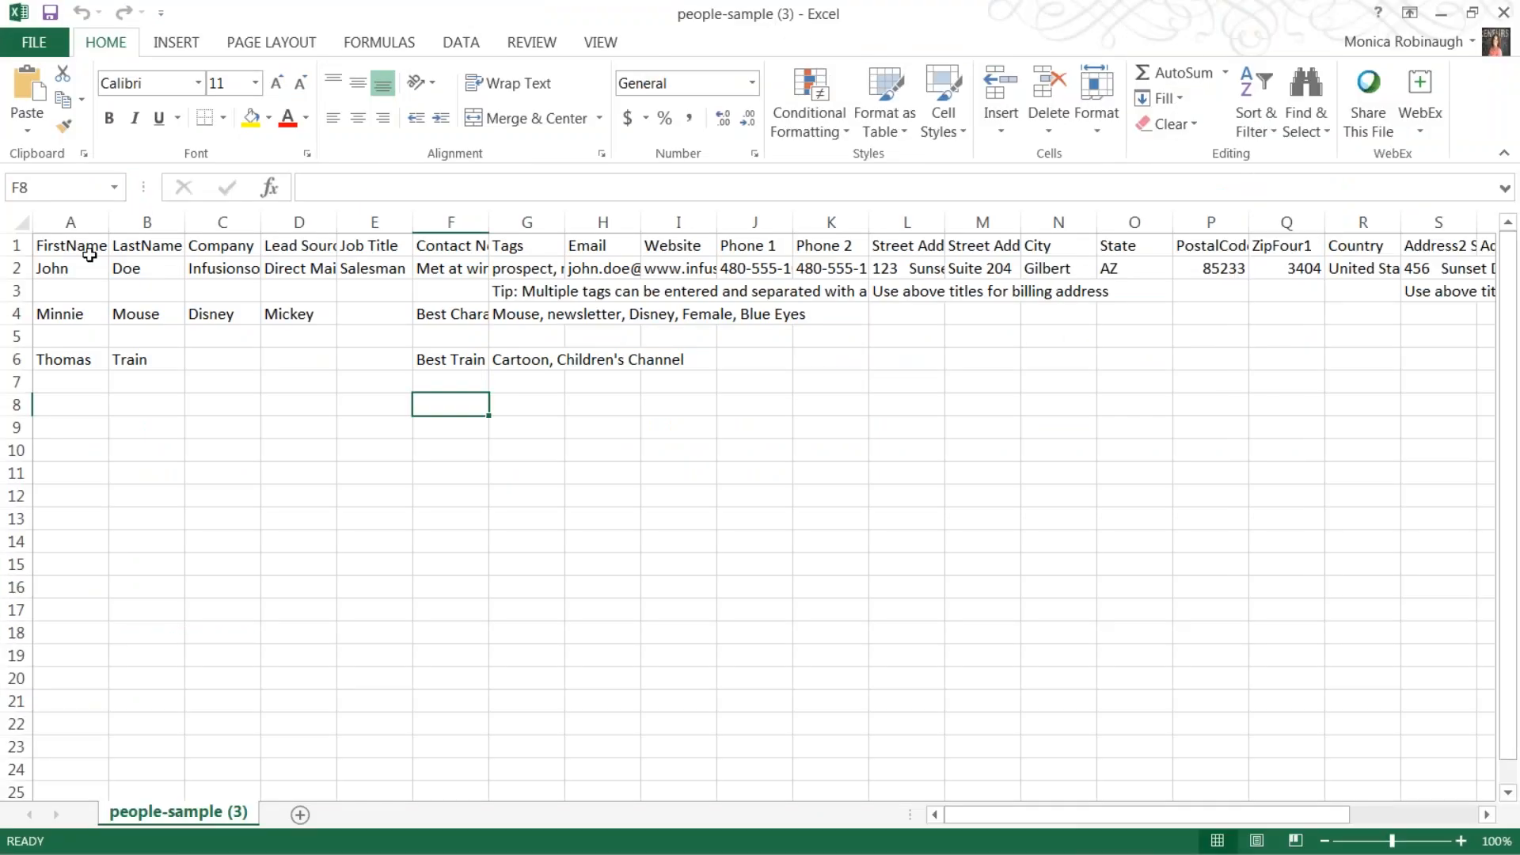
click(89, 255)
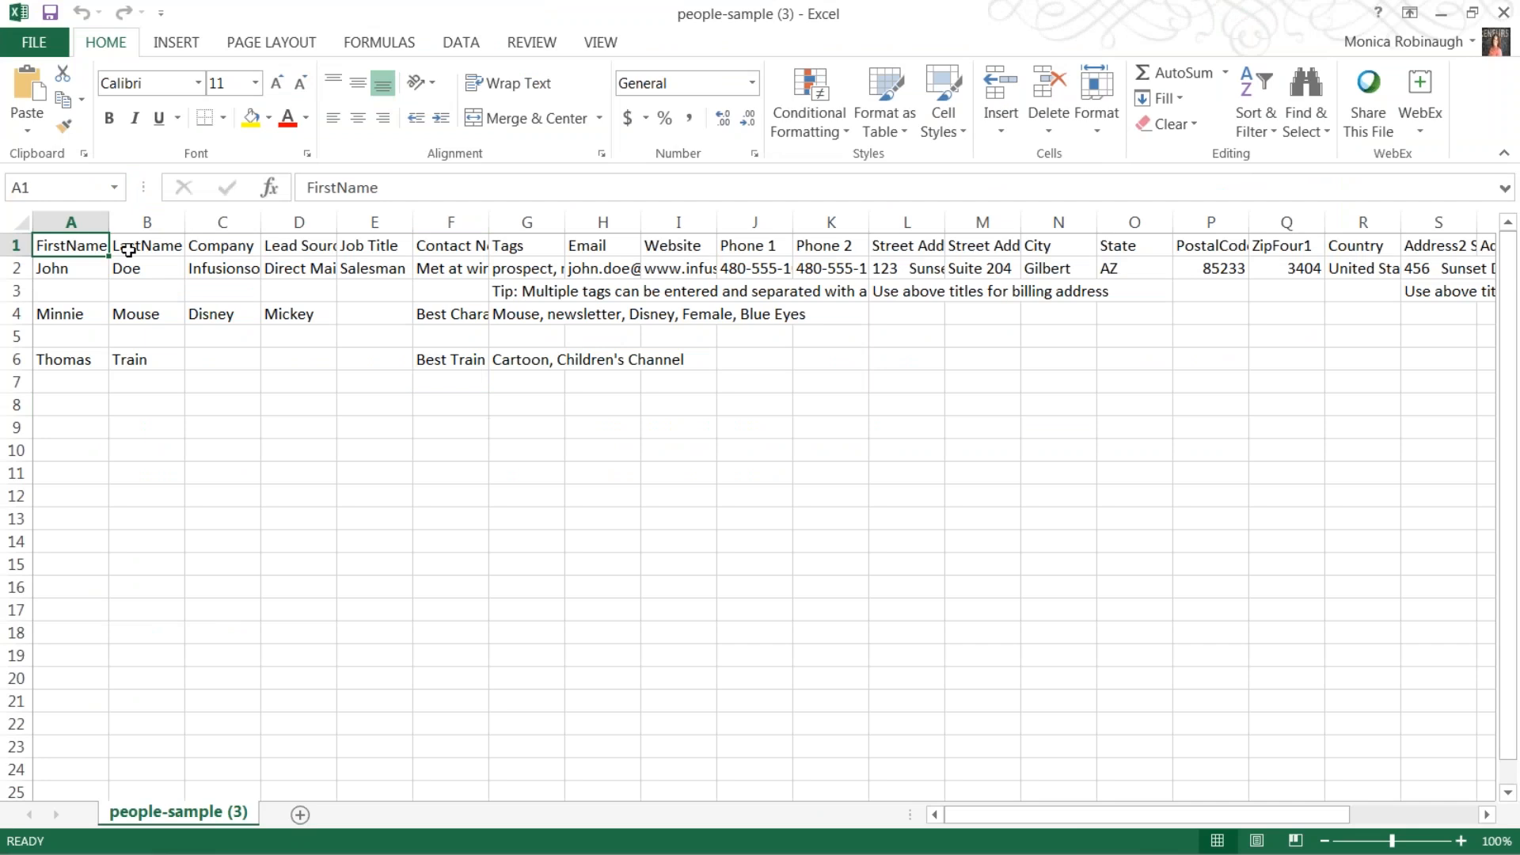
click(130, 248)
click(212, 248)
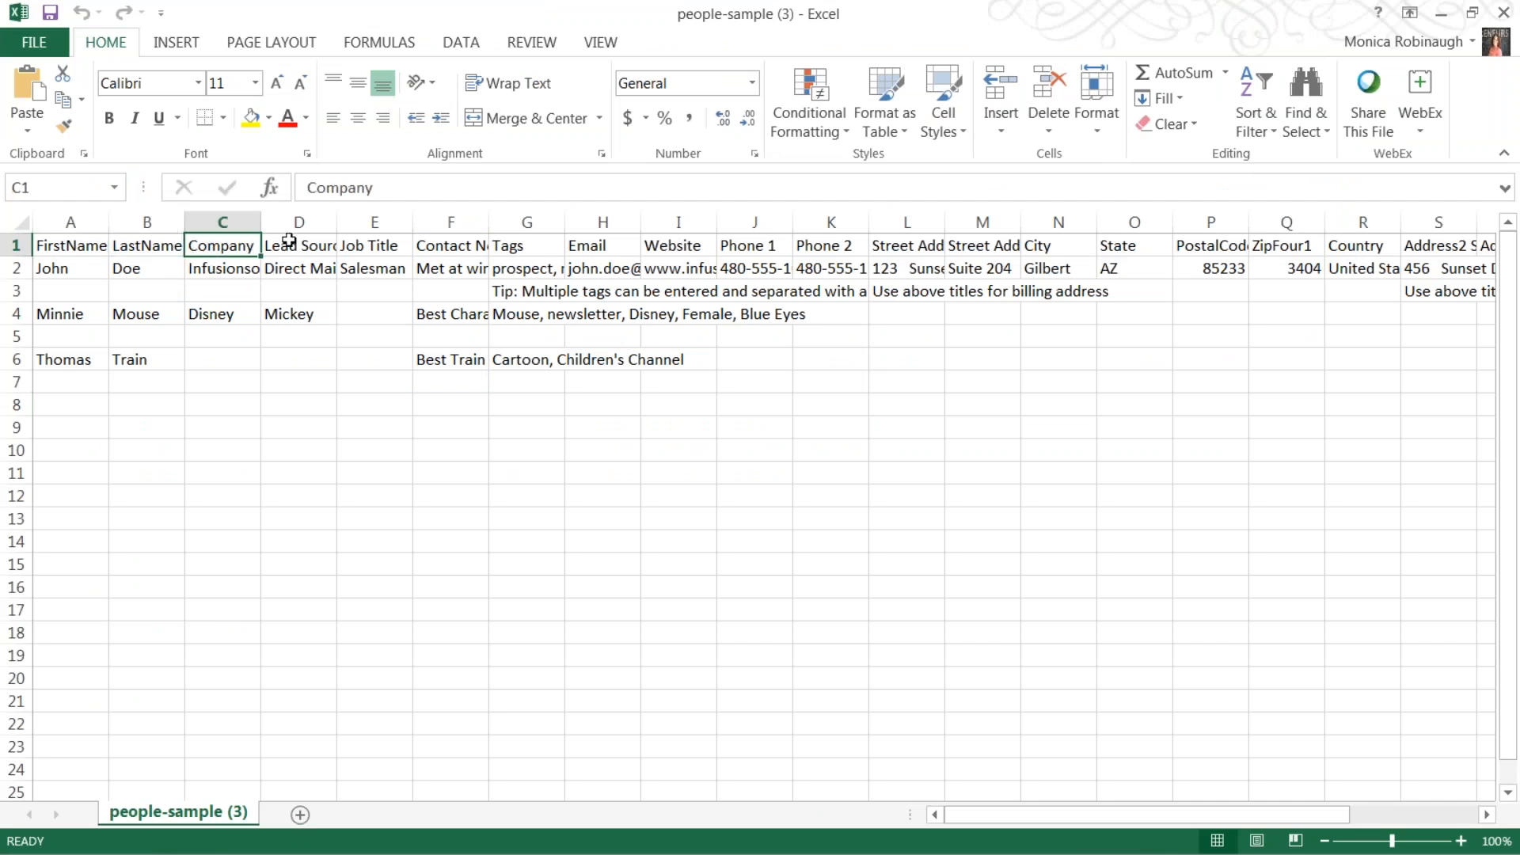
click(290, 246)
click(475, 244)
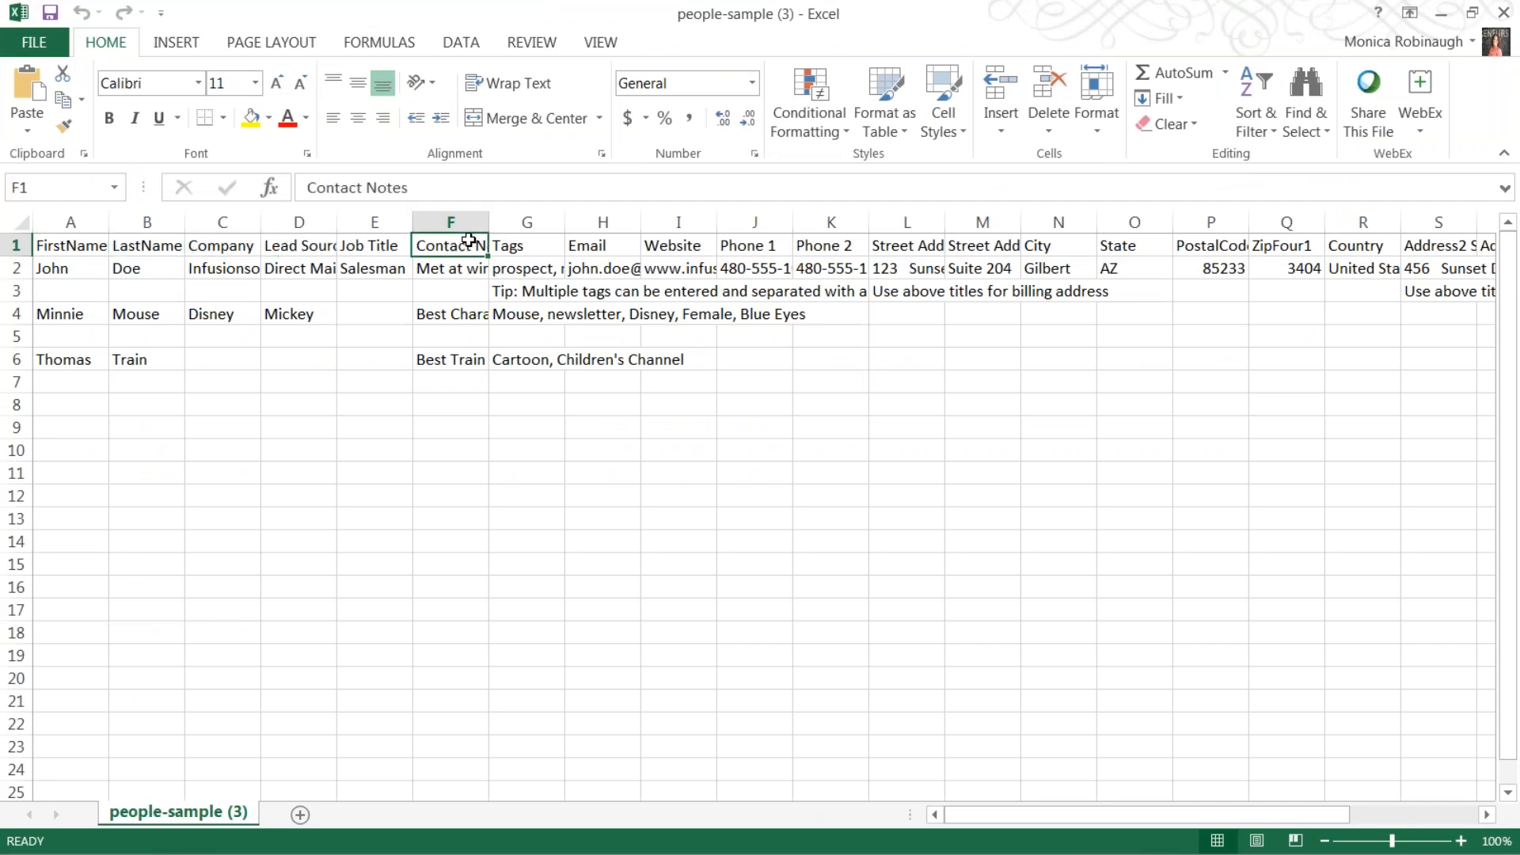
Widen the Contact Notes column and correct cell F2 to read 'Met at winter conference'.
drag(488, 219, 851, 208)
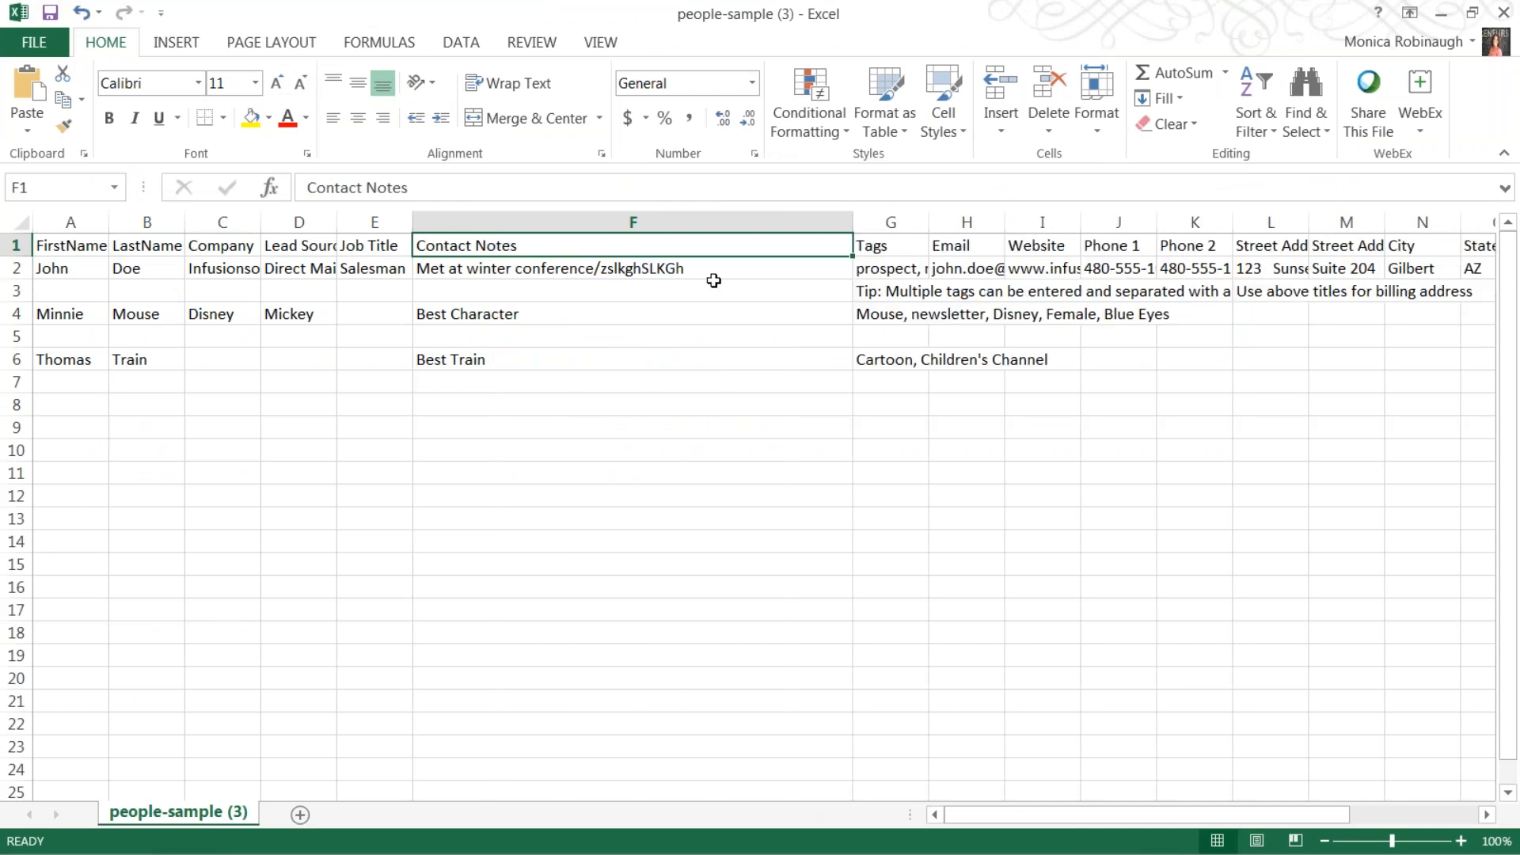
double_click(713, 269)
key(BackSpace)
key(BackSpace)
key(BackSpace)
key(BackSpace)
key(BackSpace)
key(BackSpace)
key(BackSpace)
key(BackSpace)
key(BackSpace)
key(BackSpace)
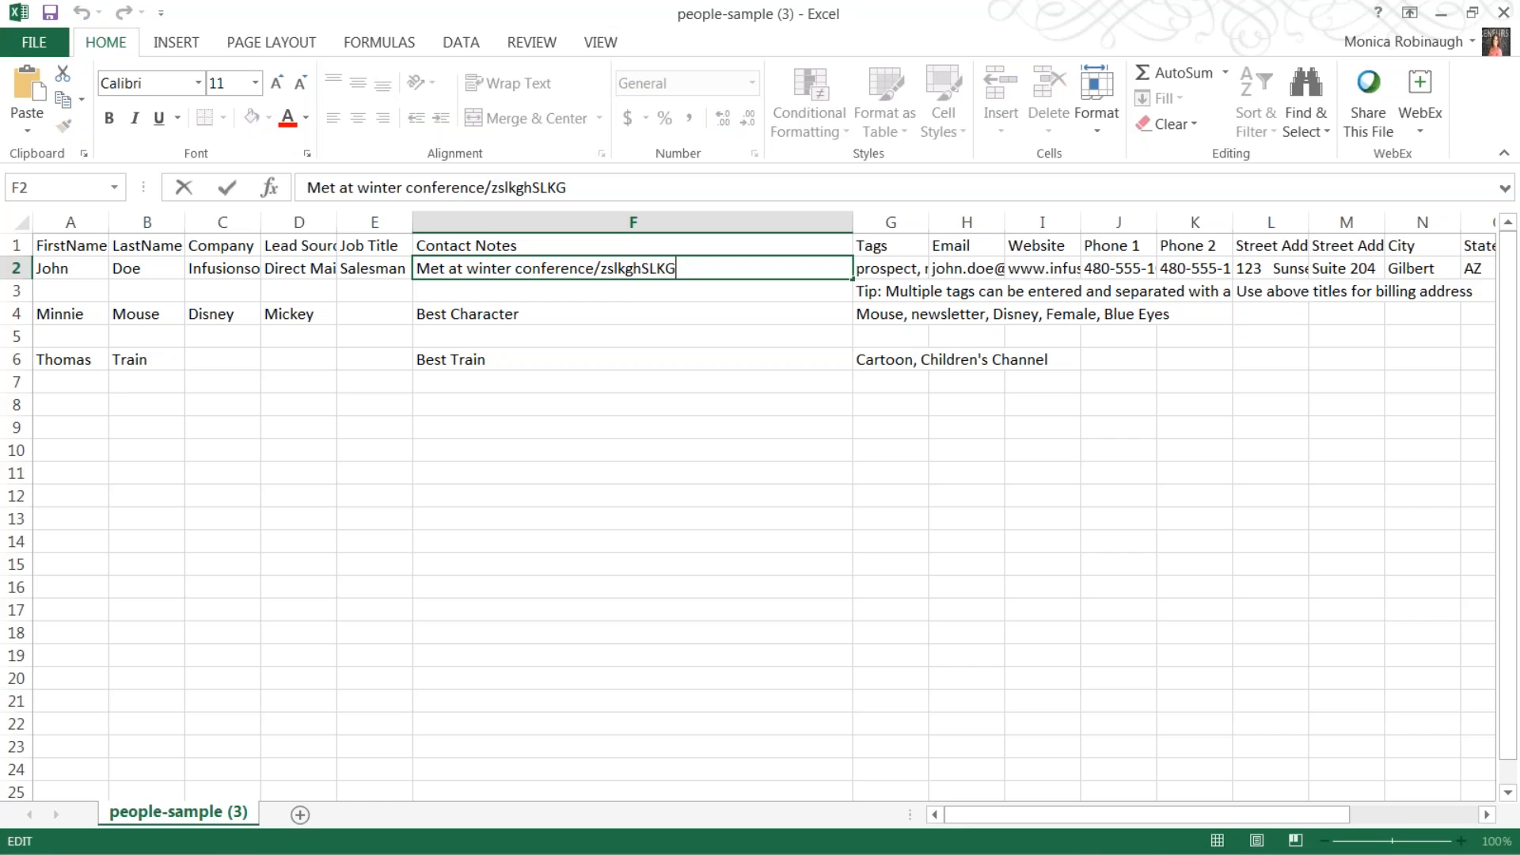
key(BackSpace)
key(BackSpace)
key(BackSpace)
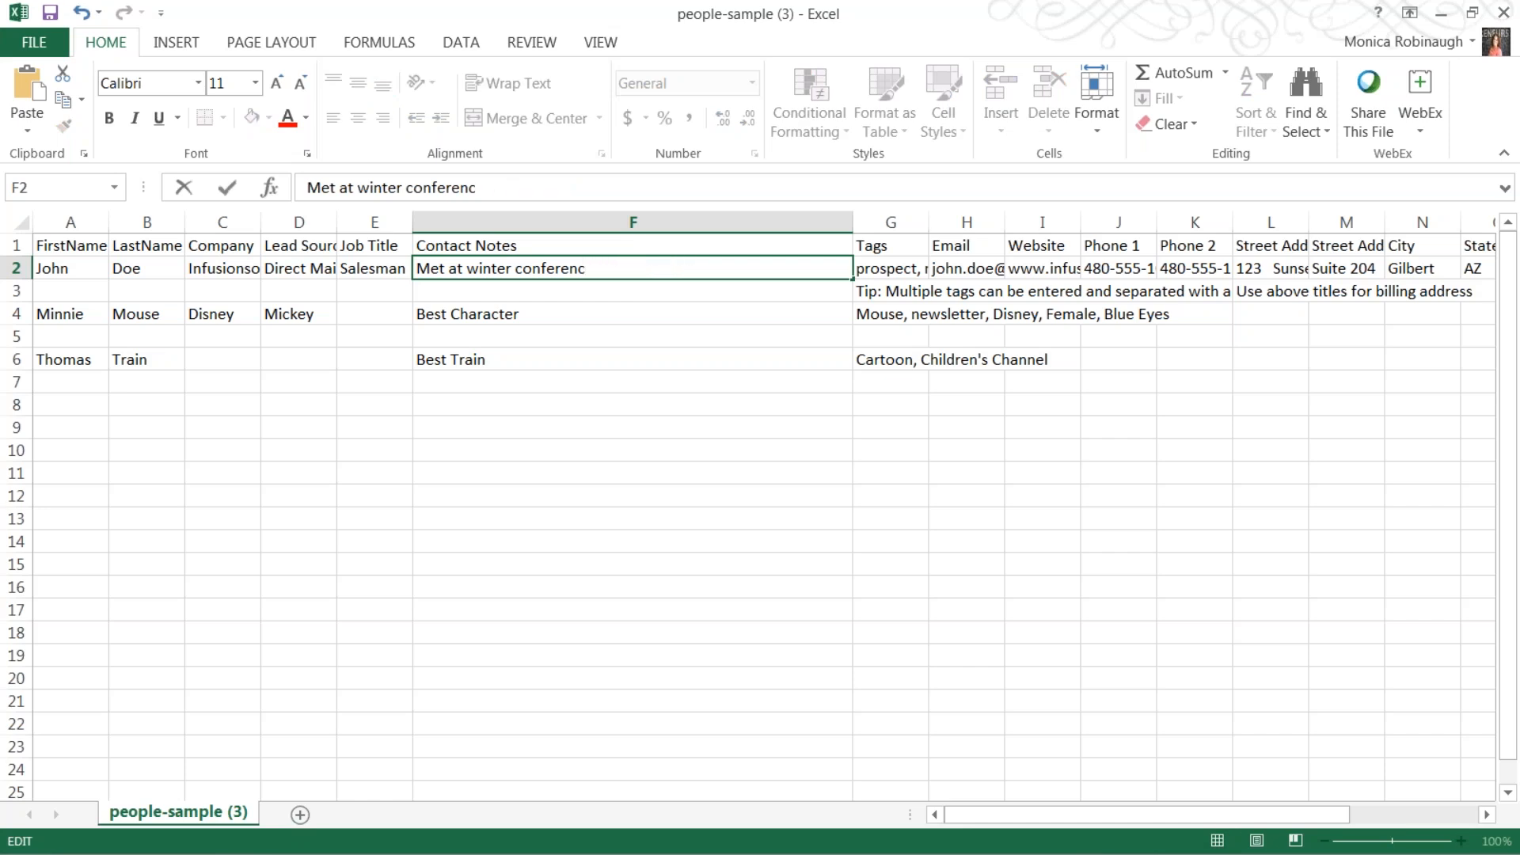
text(e)
click(294, 316)
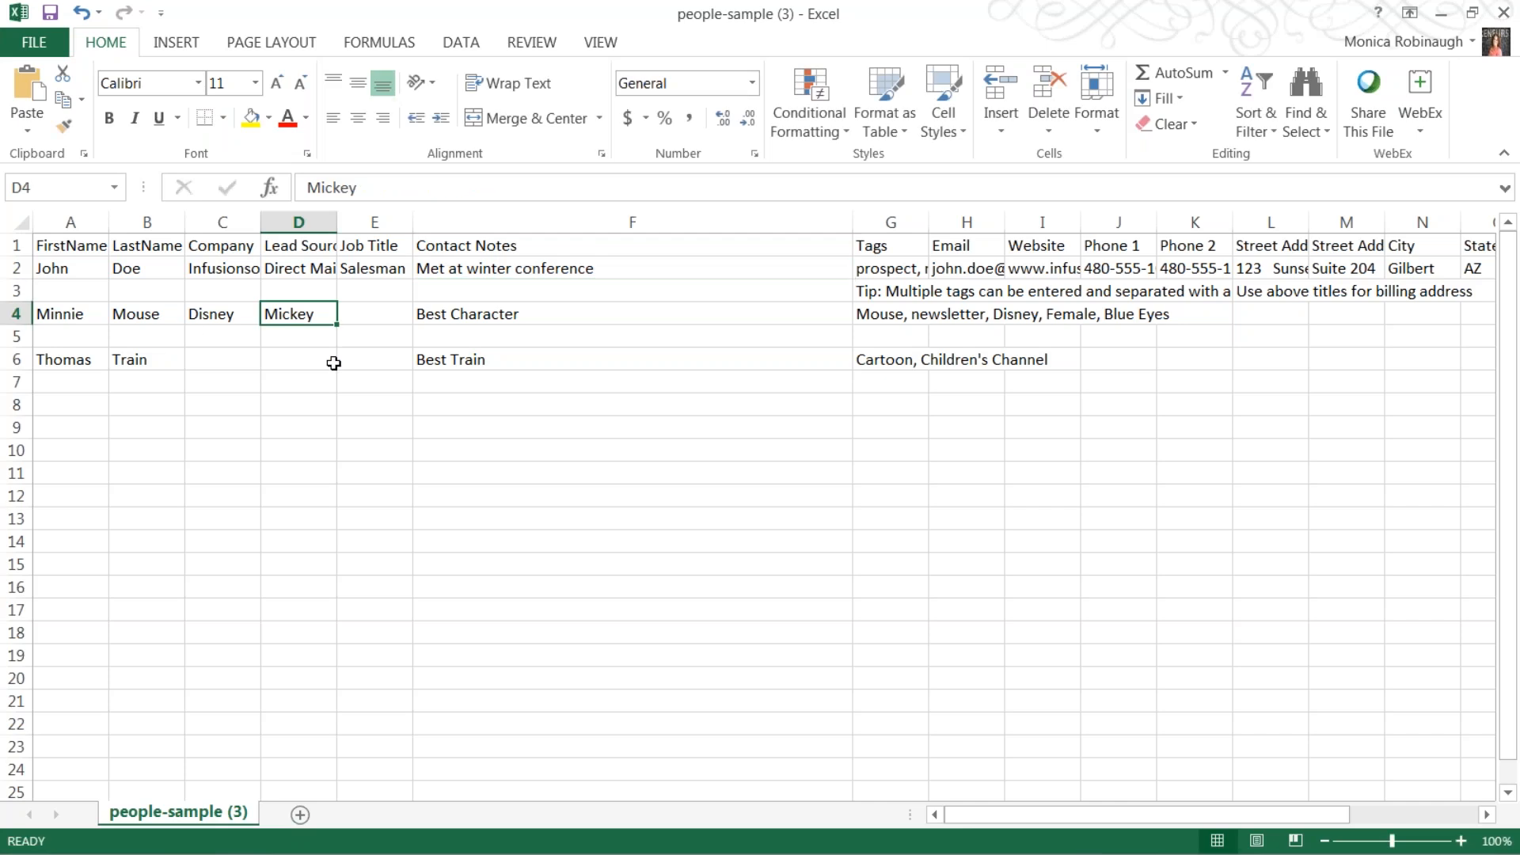
Check the notes in F4 and F6, then select the whole Contact Notes column.
click(535, 313)
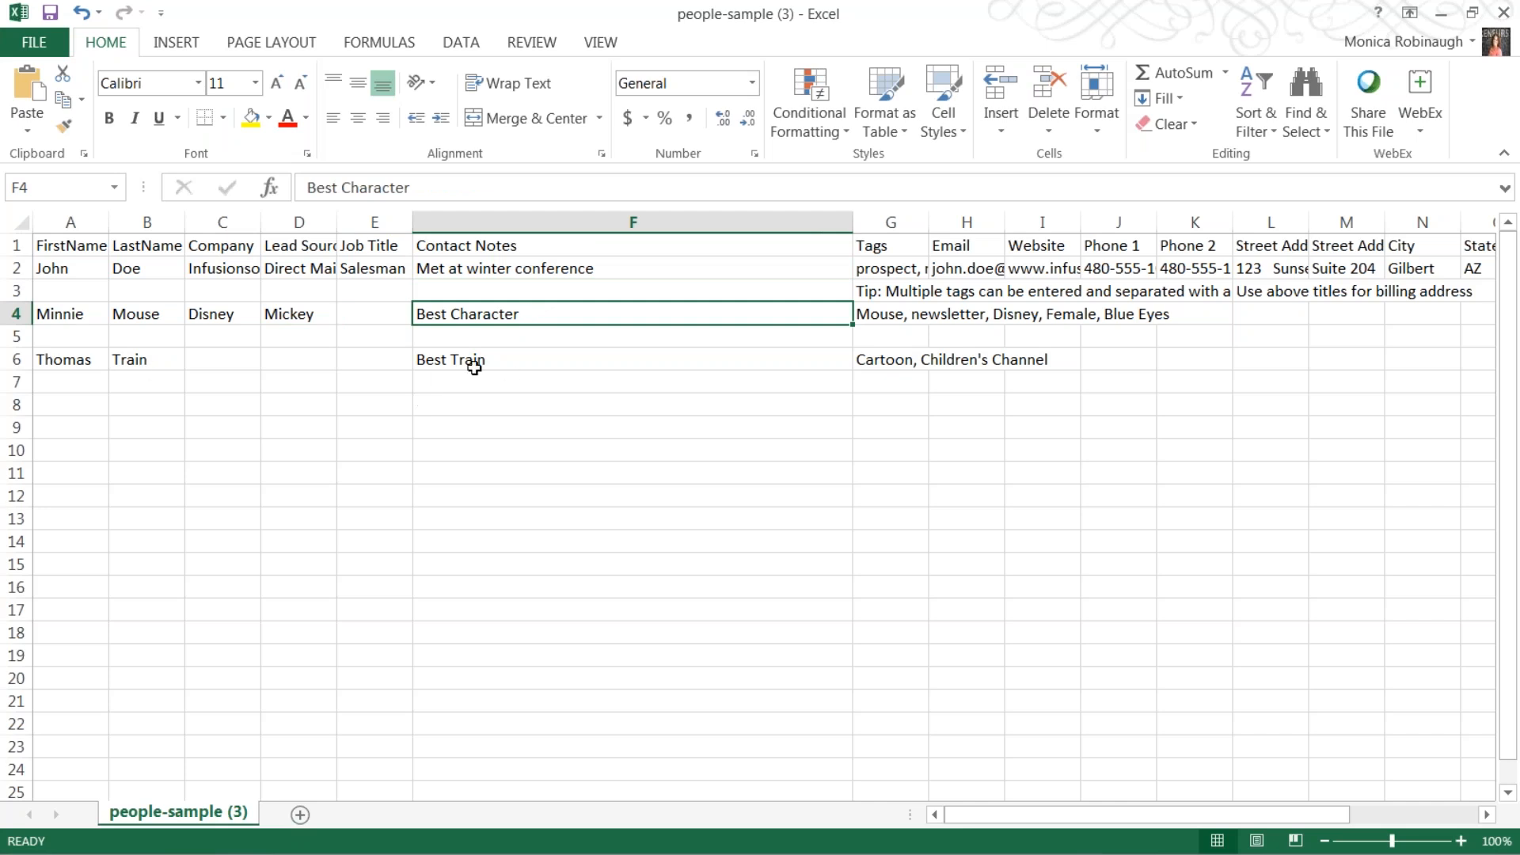
click(475, 367)
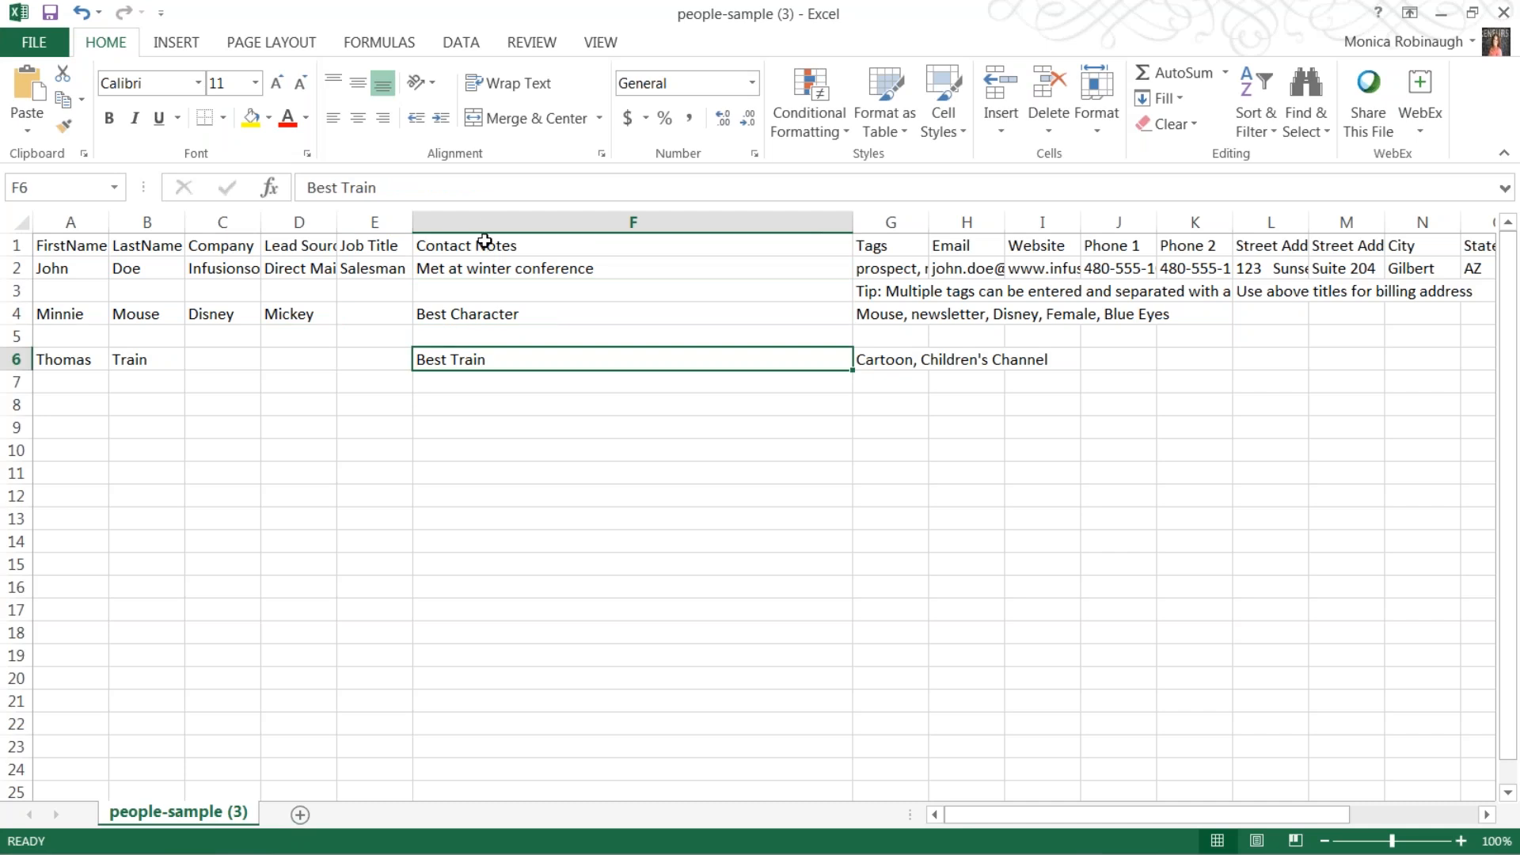
click(485, 241)
key(ctrl+space)
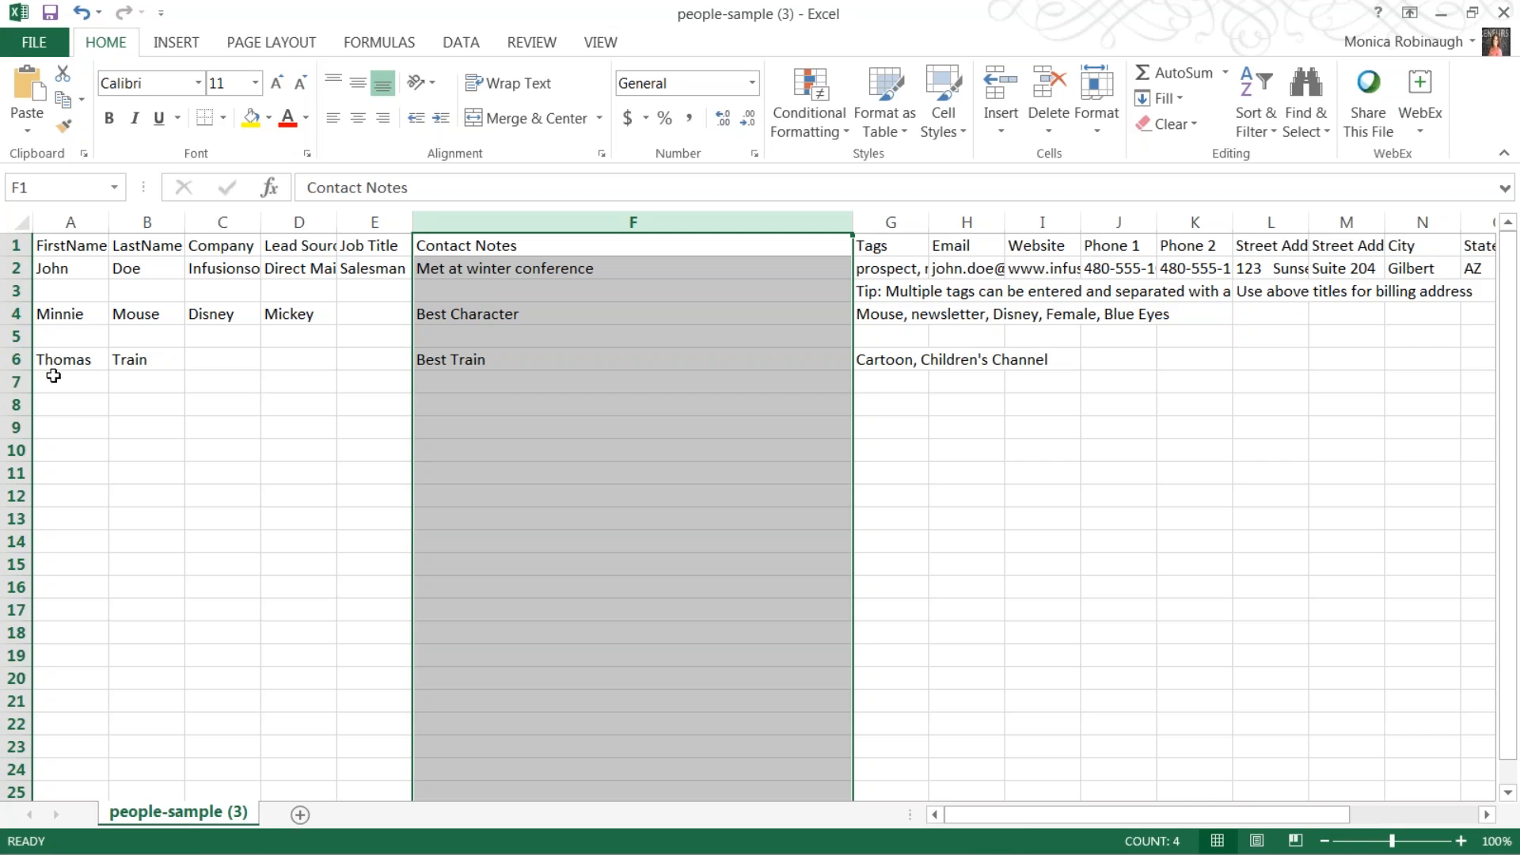
Narrow the Contact Notes column and inspect the Tags in G1, G2 and G4.
click(60, 366)
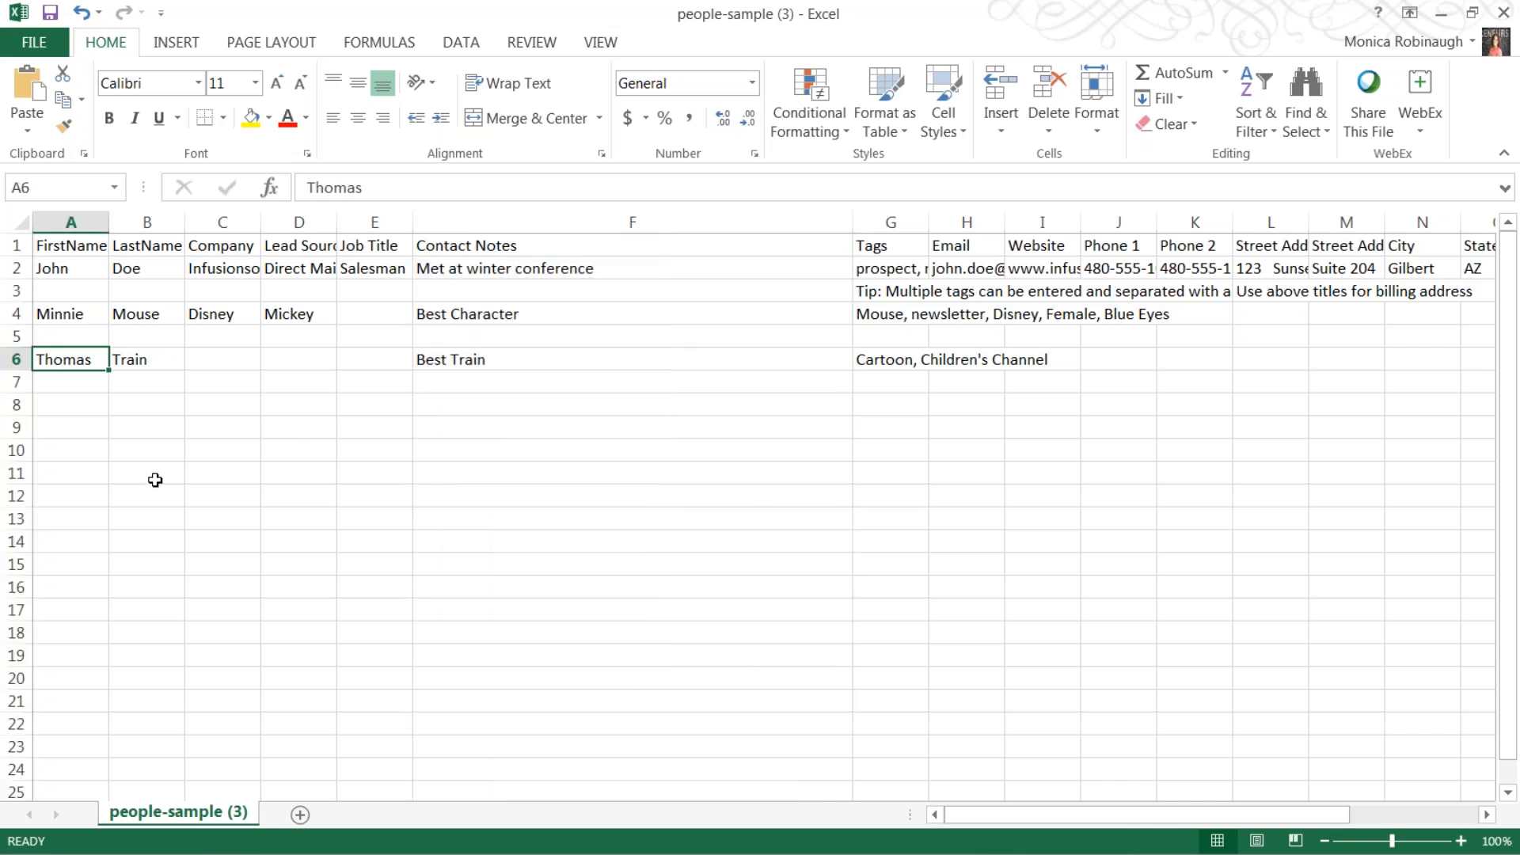
drag(853, 234, 1017, 234)
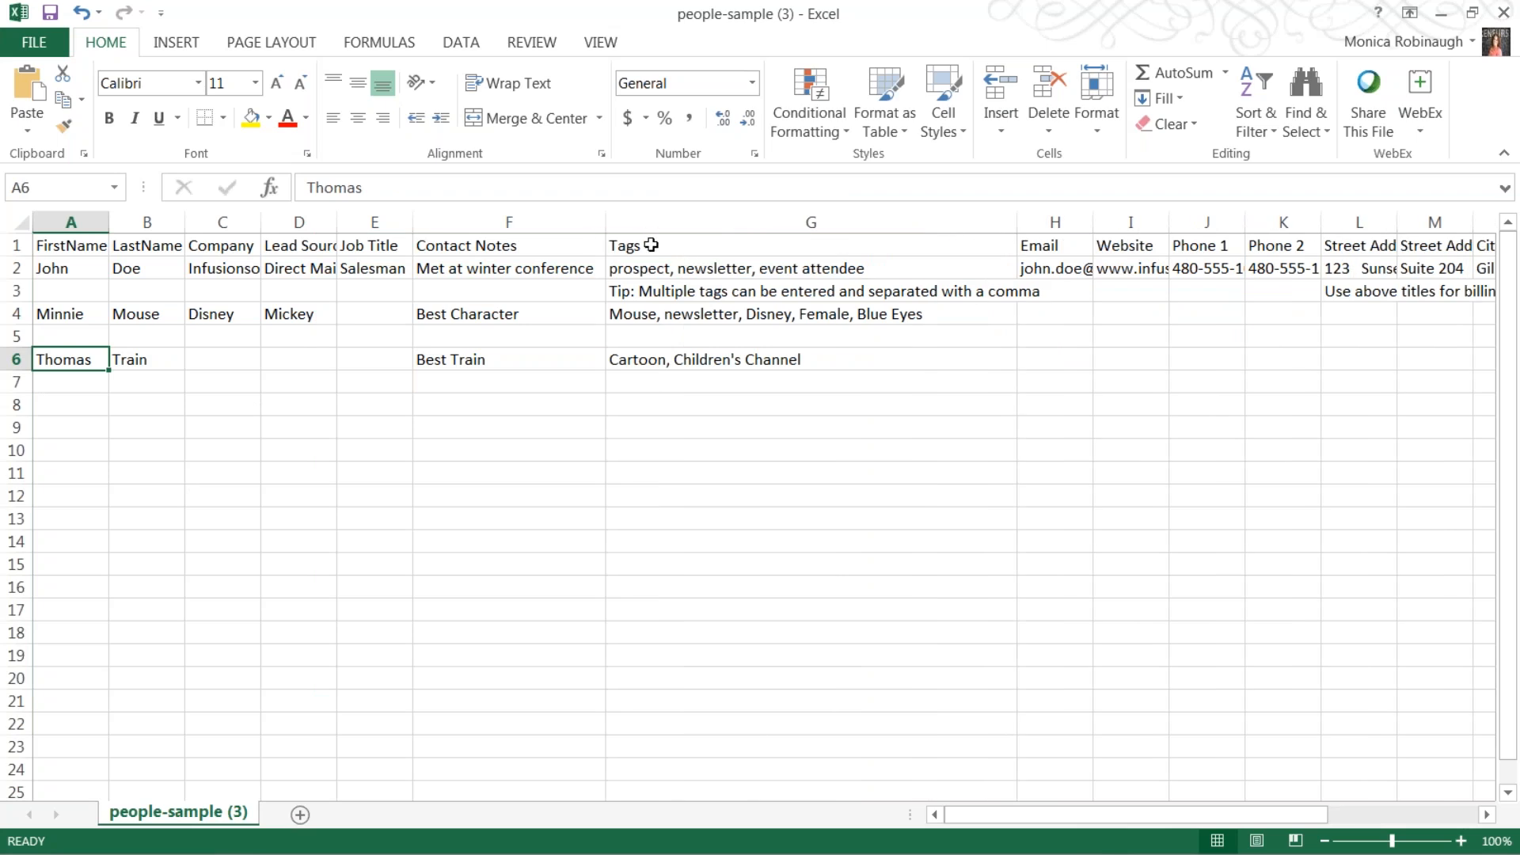
click(651, 245)
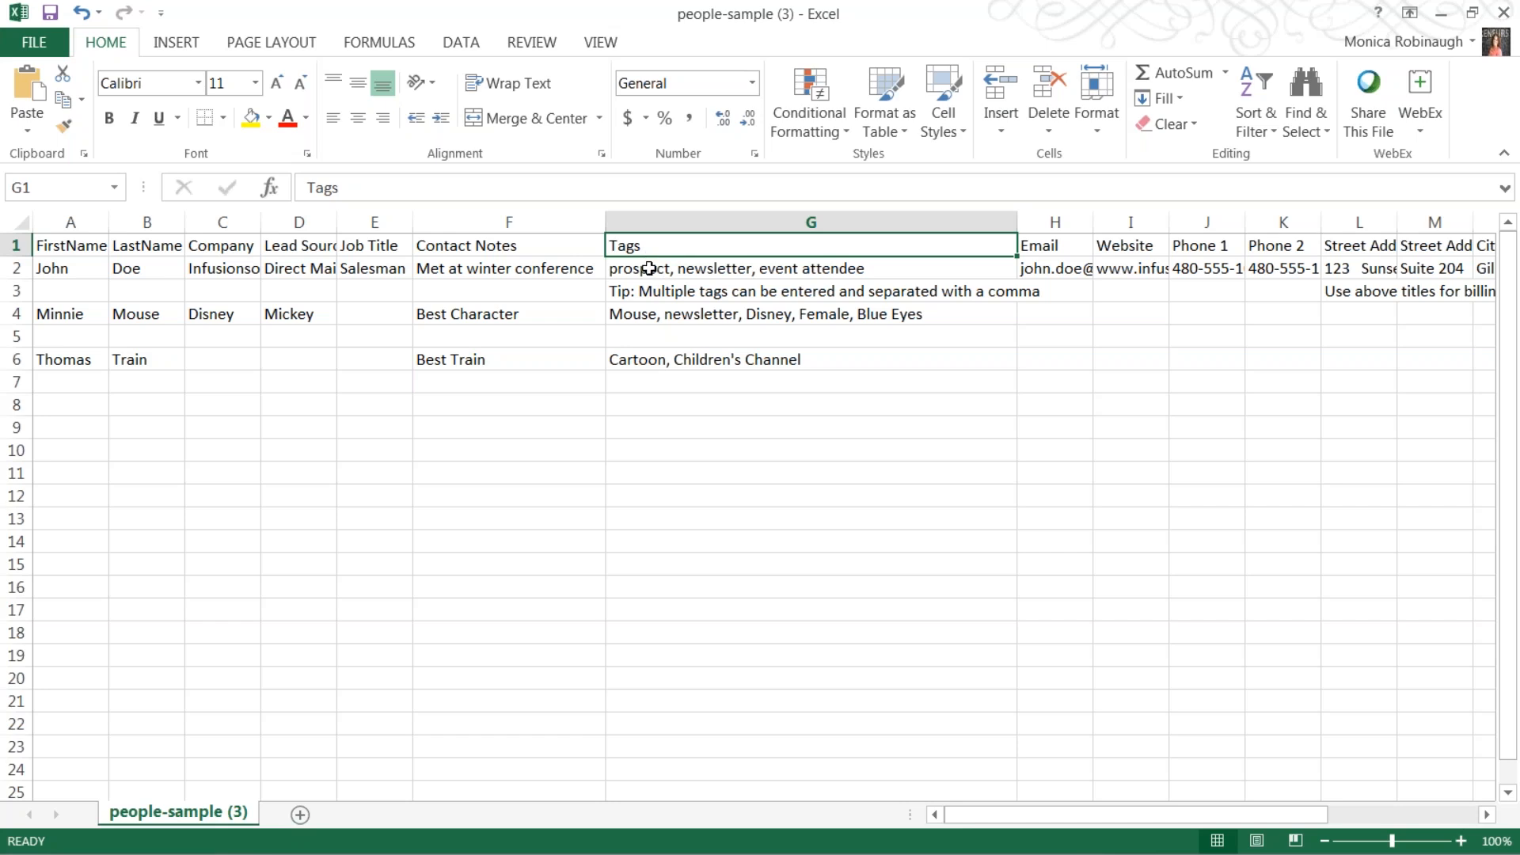
click(648, 270)
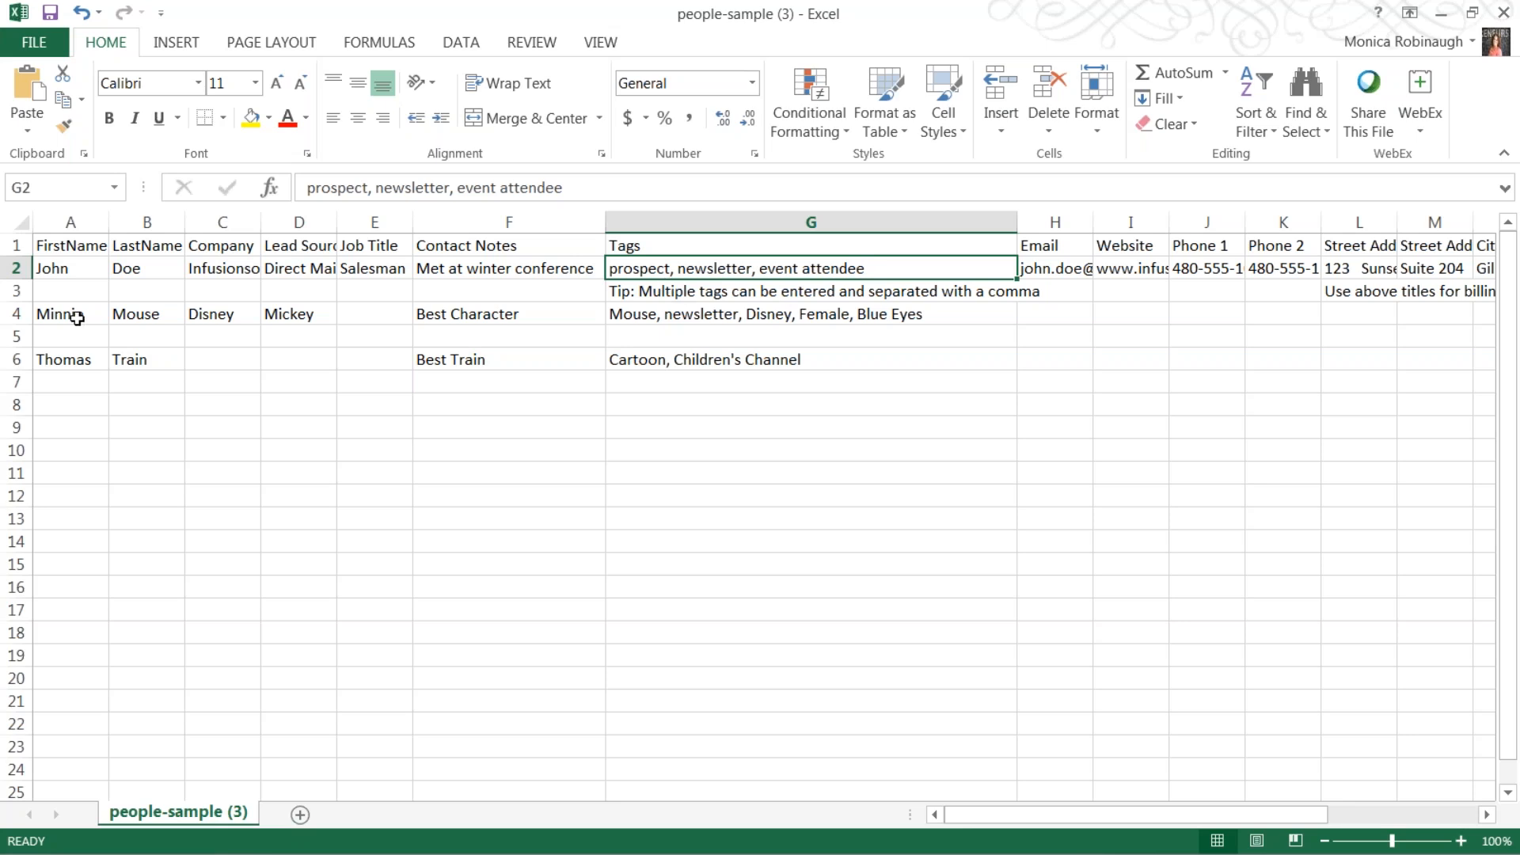
click(647, 320)
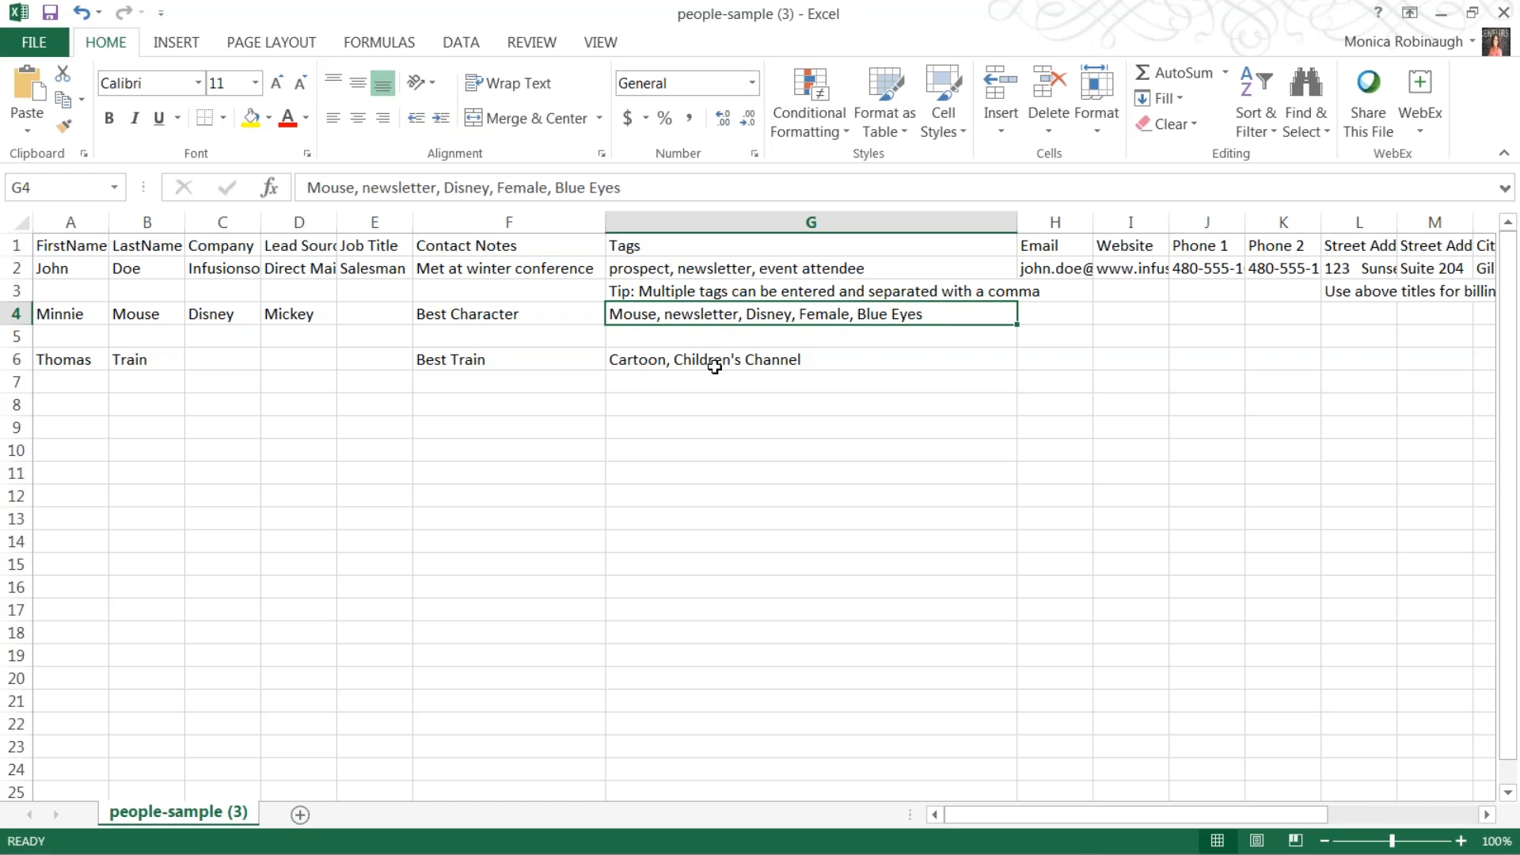
Widen the Tags column, then narrow it to fit the full tag lists.
drag(1012, 222, 1192, 222)
click(951, 519)
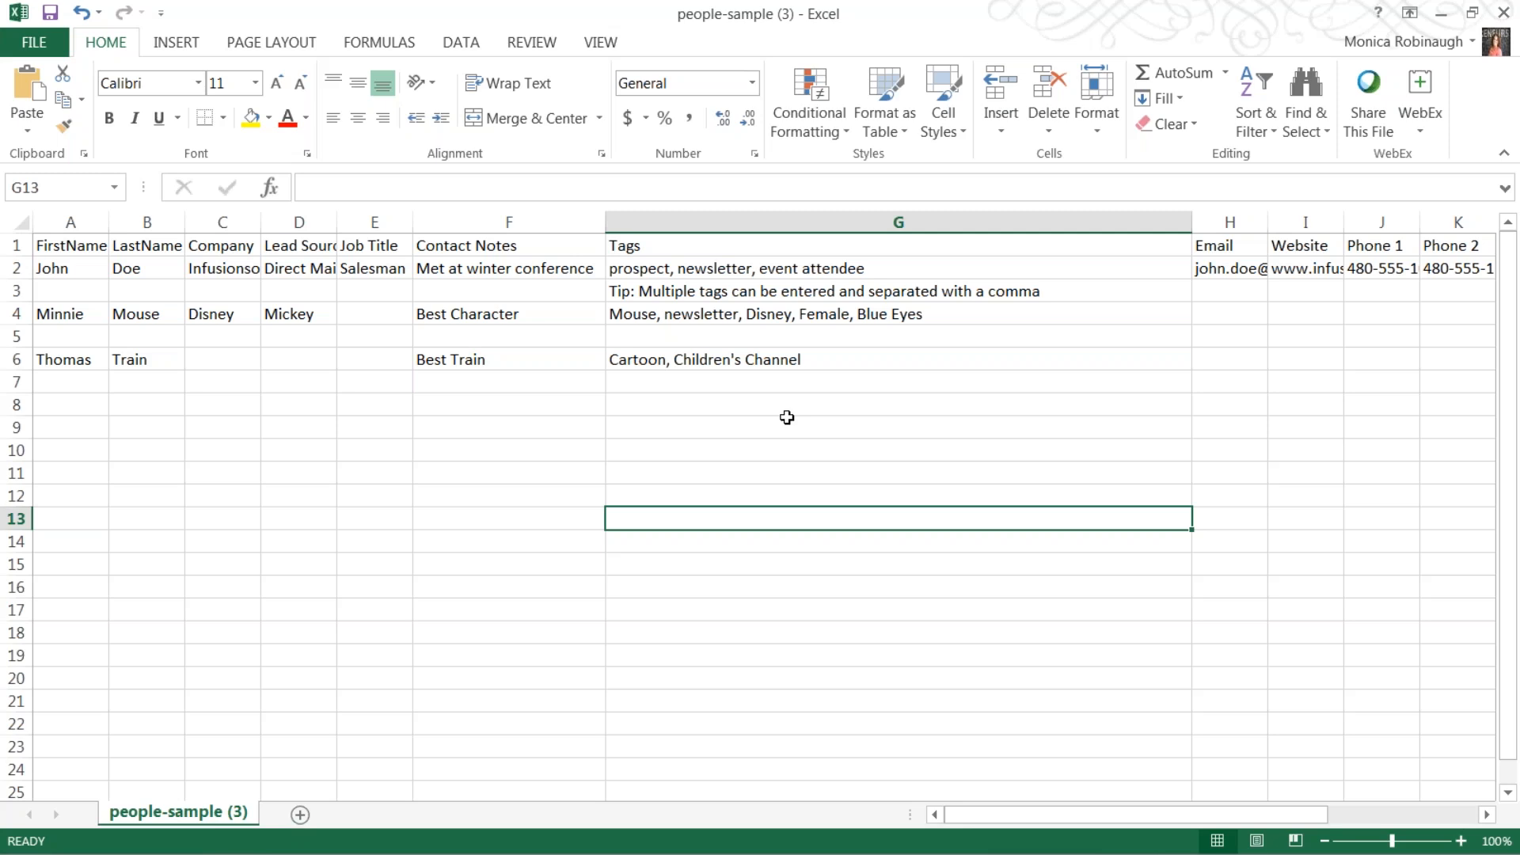
drag(1192, 221, 1062, 219)
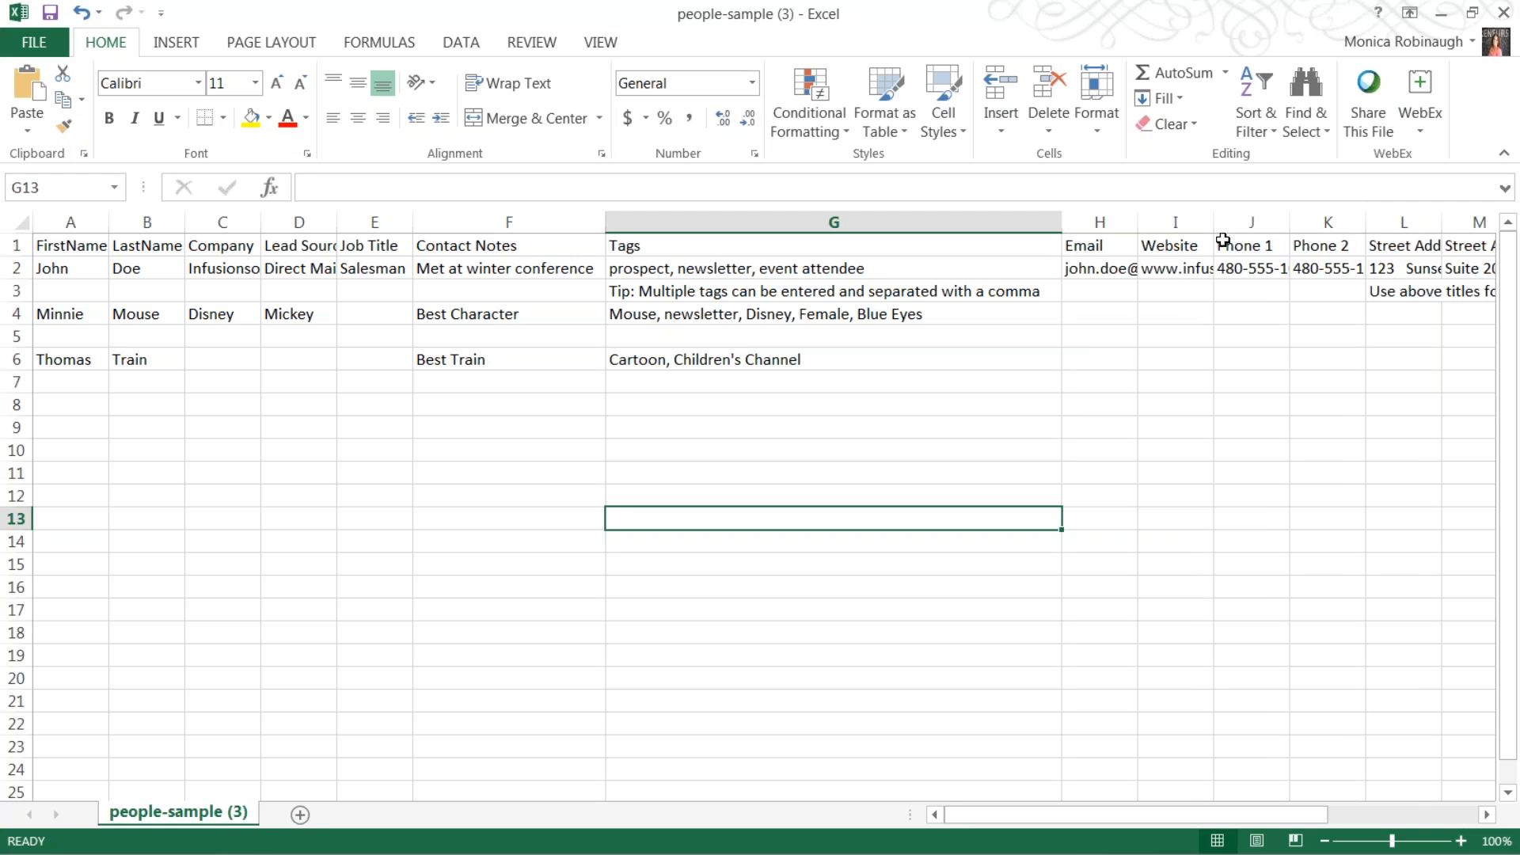
drag(1220, 821, 1109, 810)
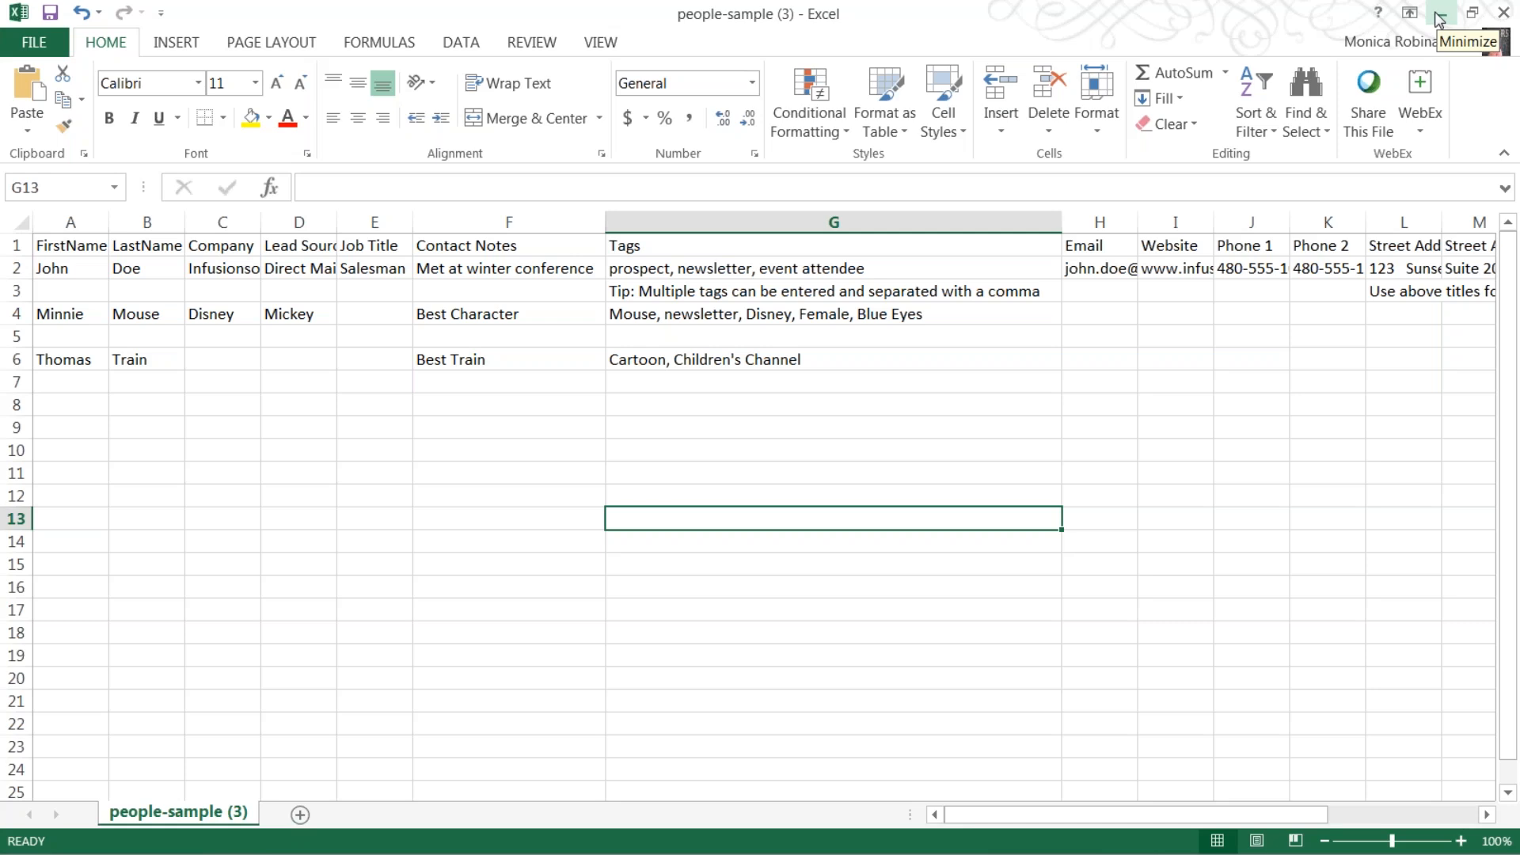
click(68, 247)
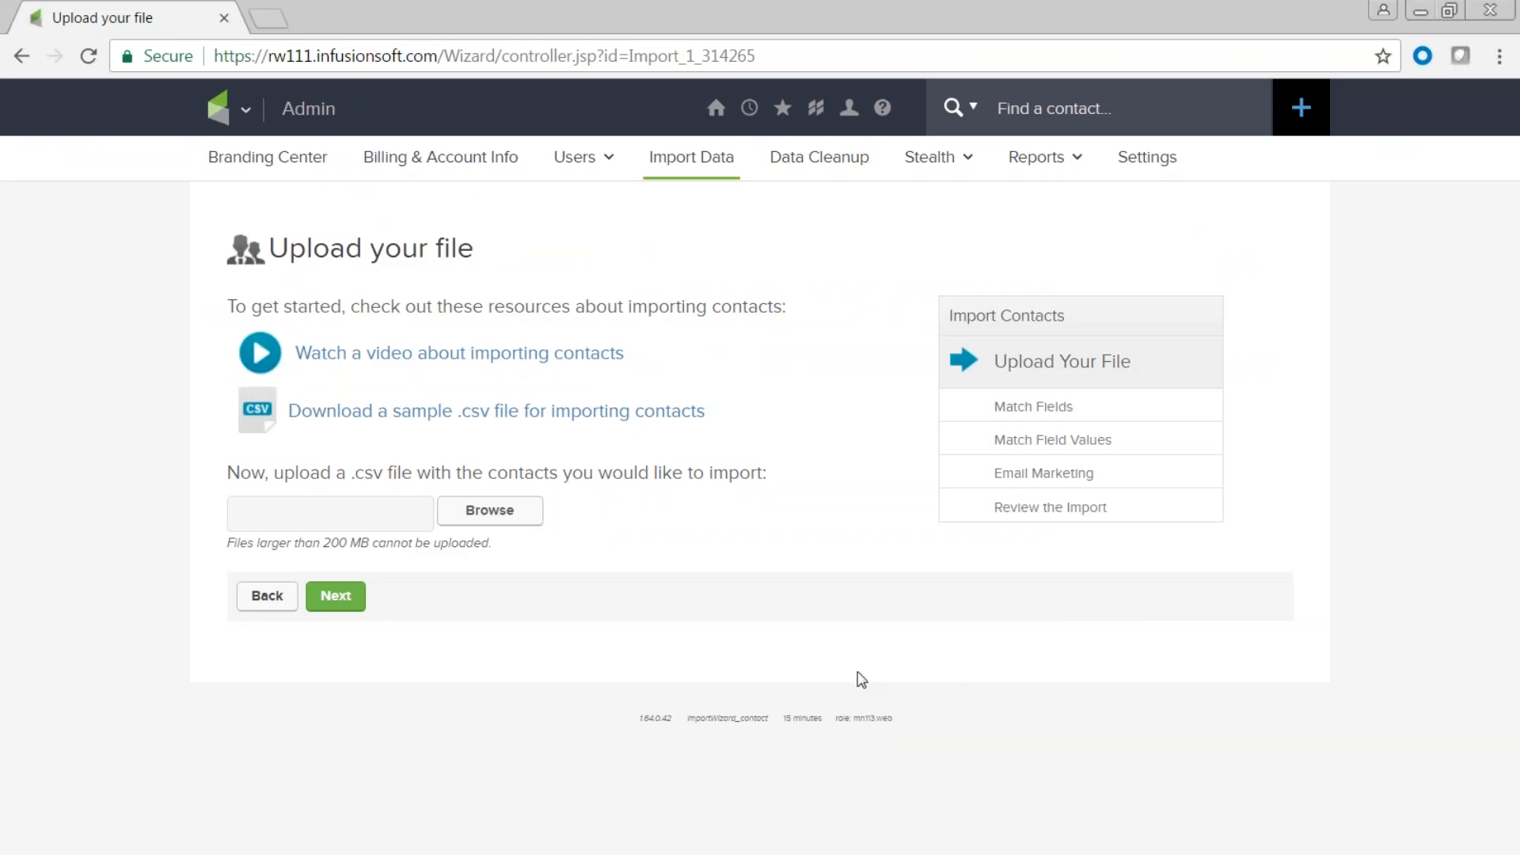
Upload people-sample (3).csv from the Desktop and continue to Match Fields.
click(496, 525)
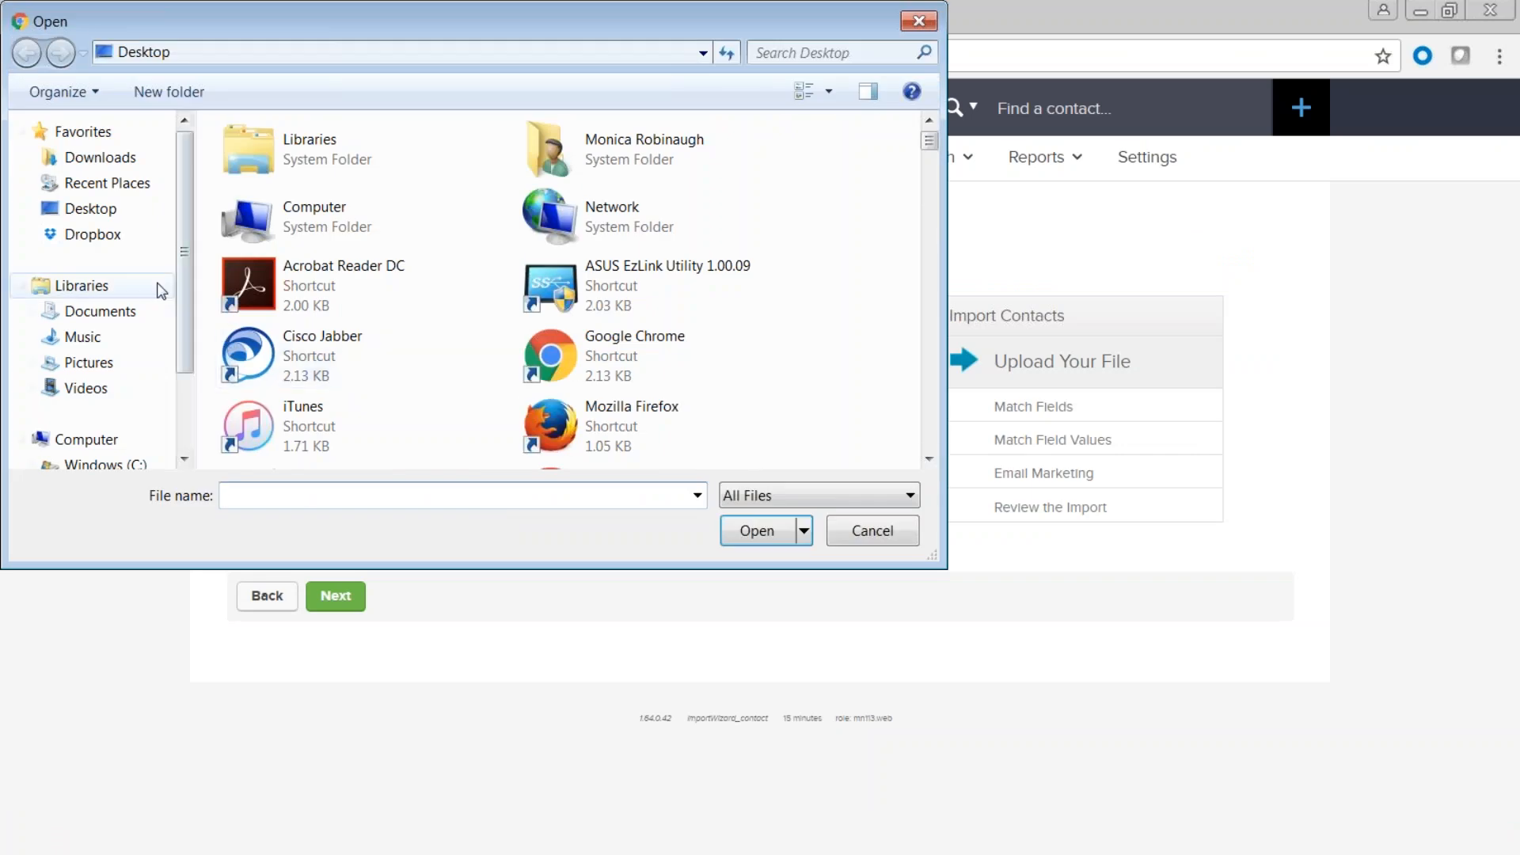
click(101, 215)
click(306, 493)
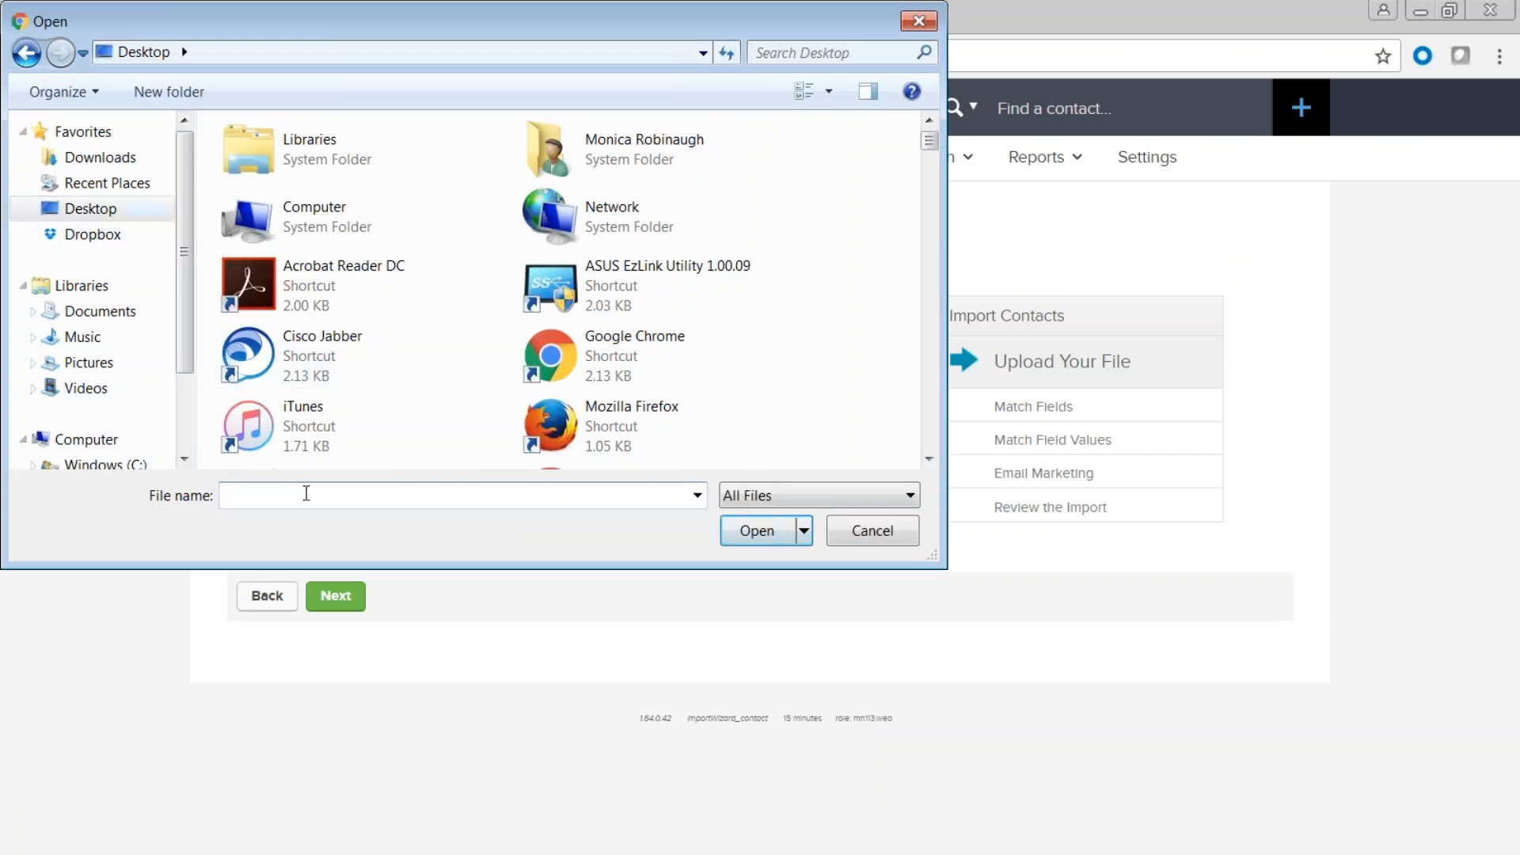
text(peop)
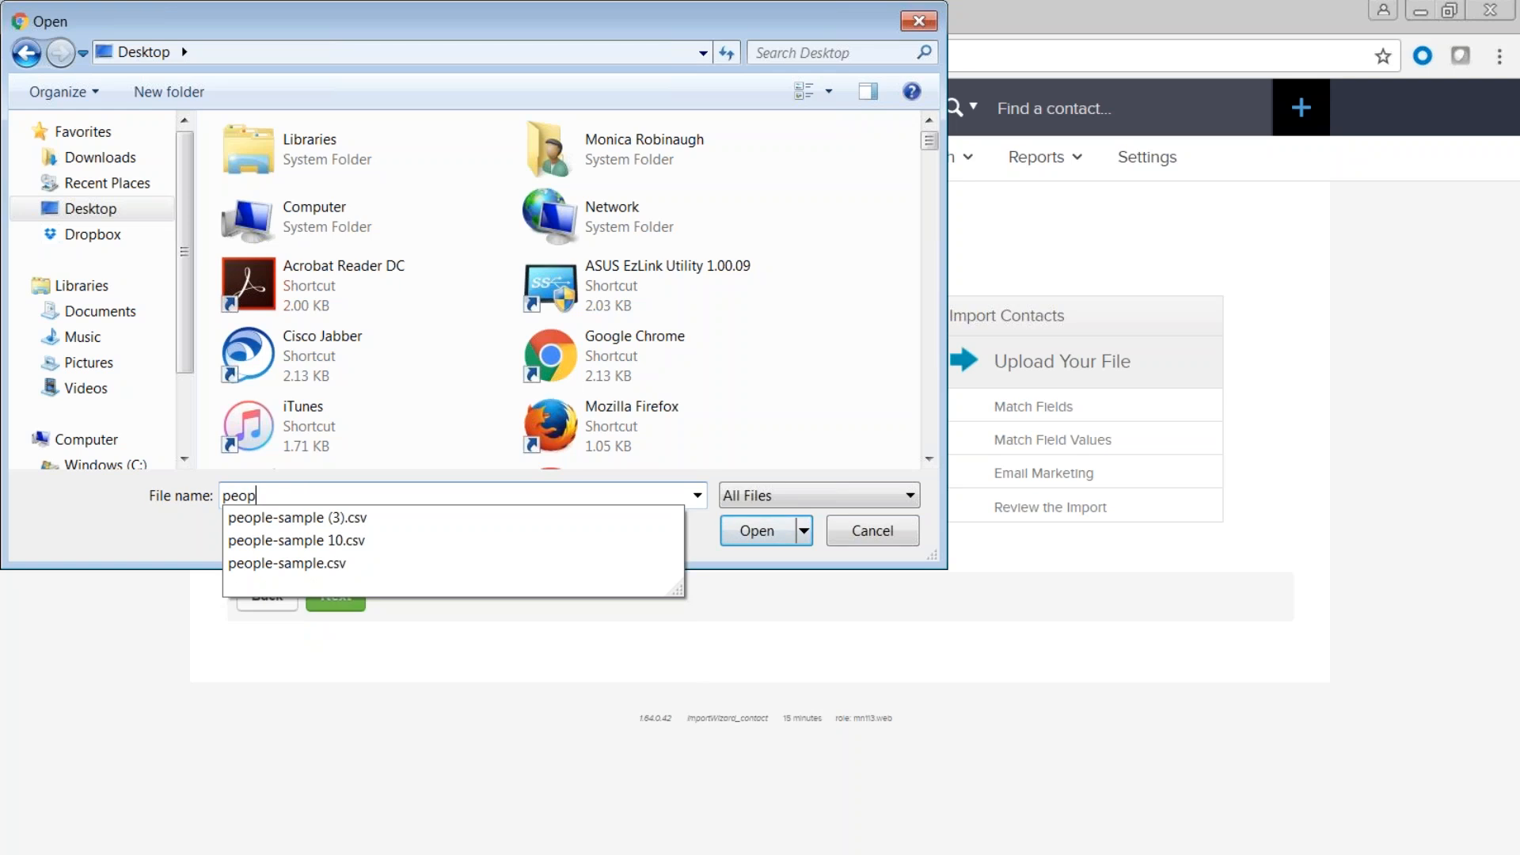
click(291, 519)
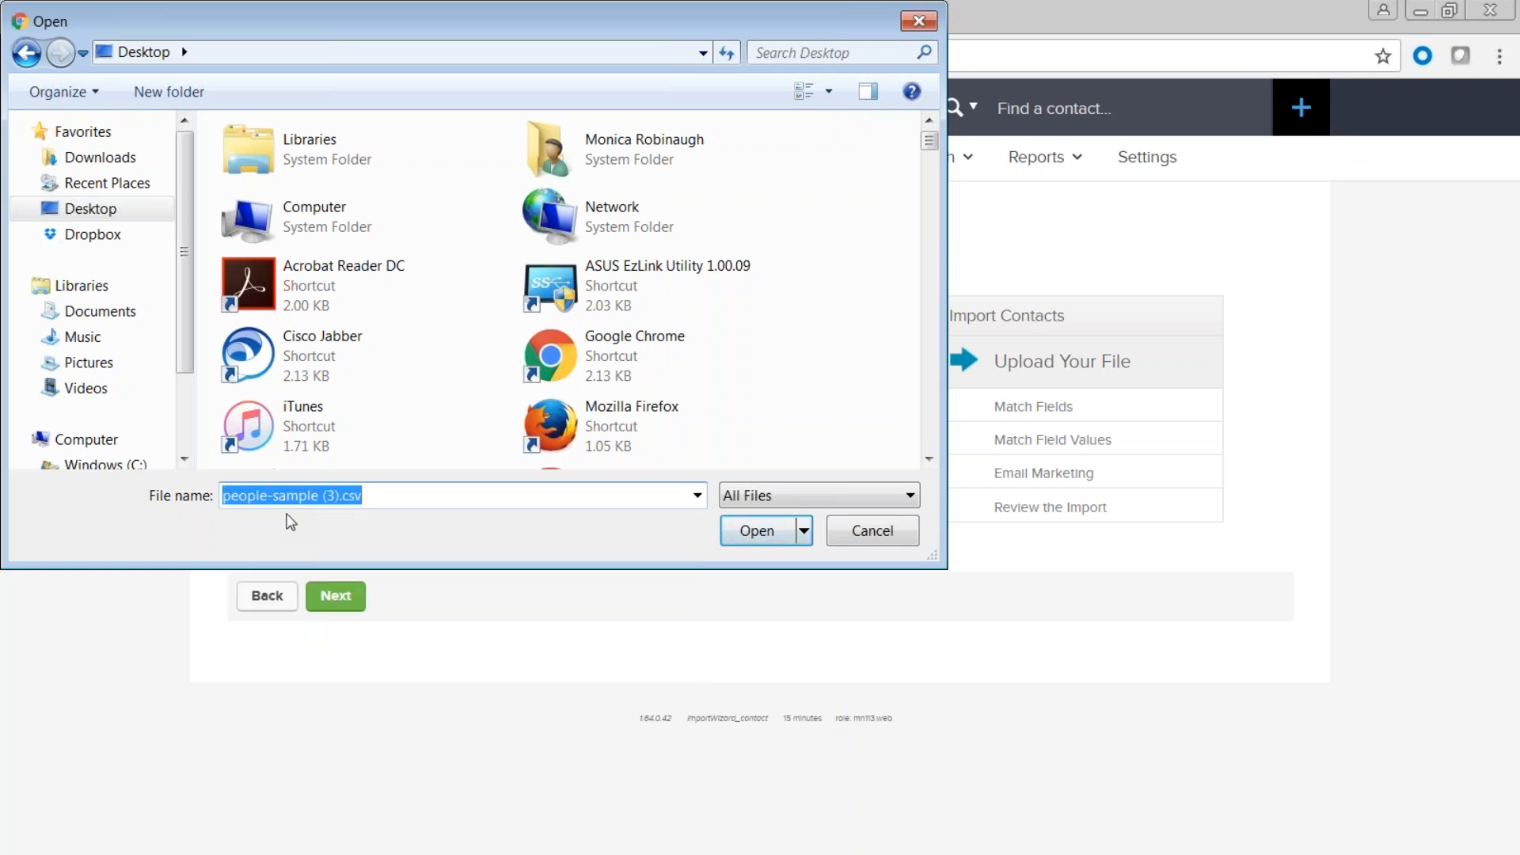
click(758, 533)
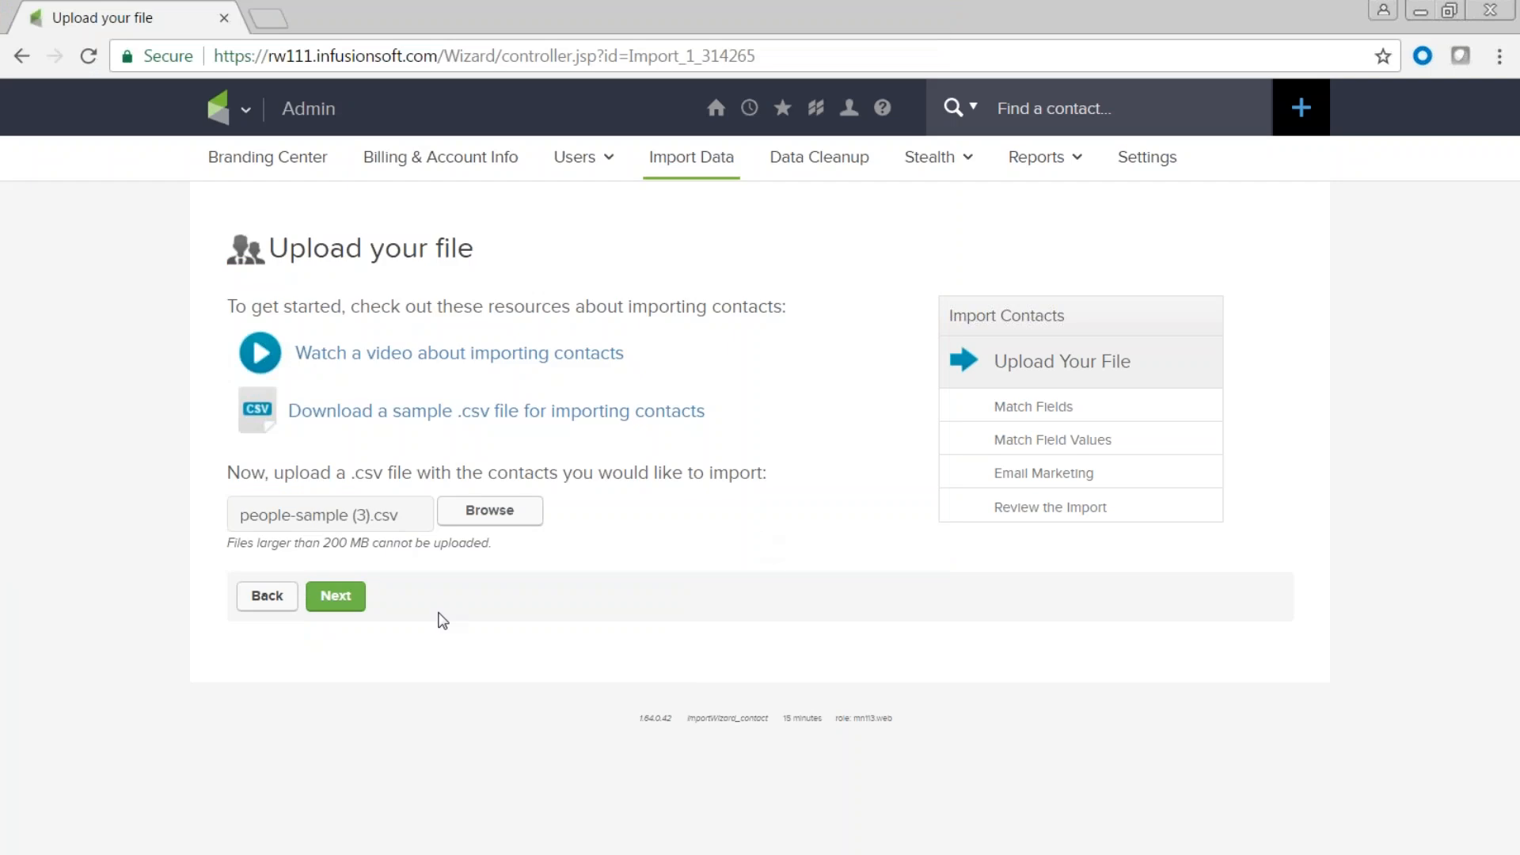
click(336, 602)
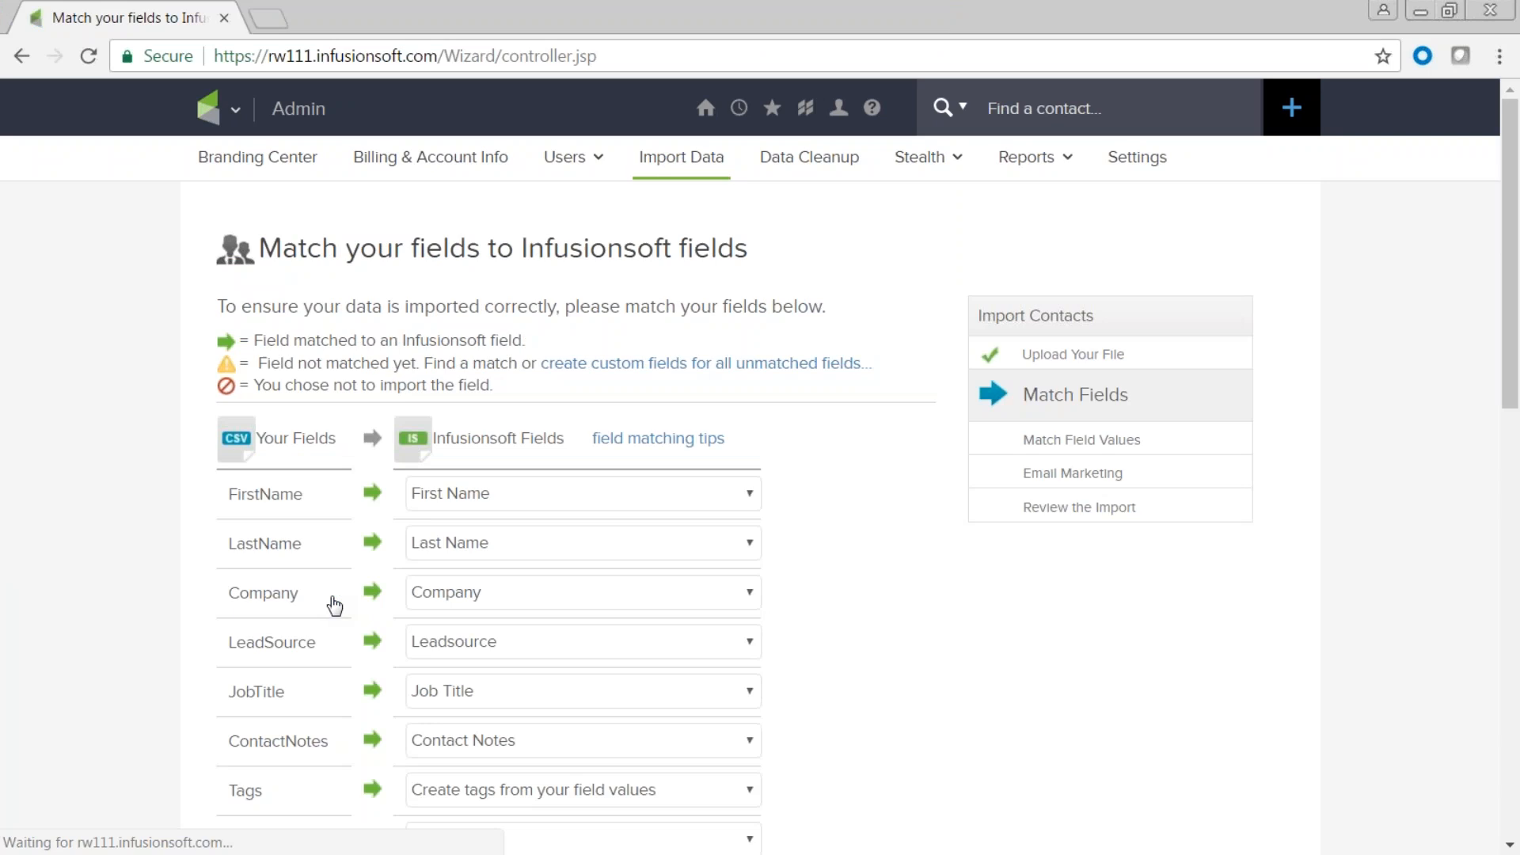
scroll(335, 606, down, 3)
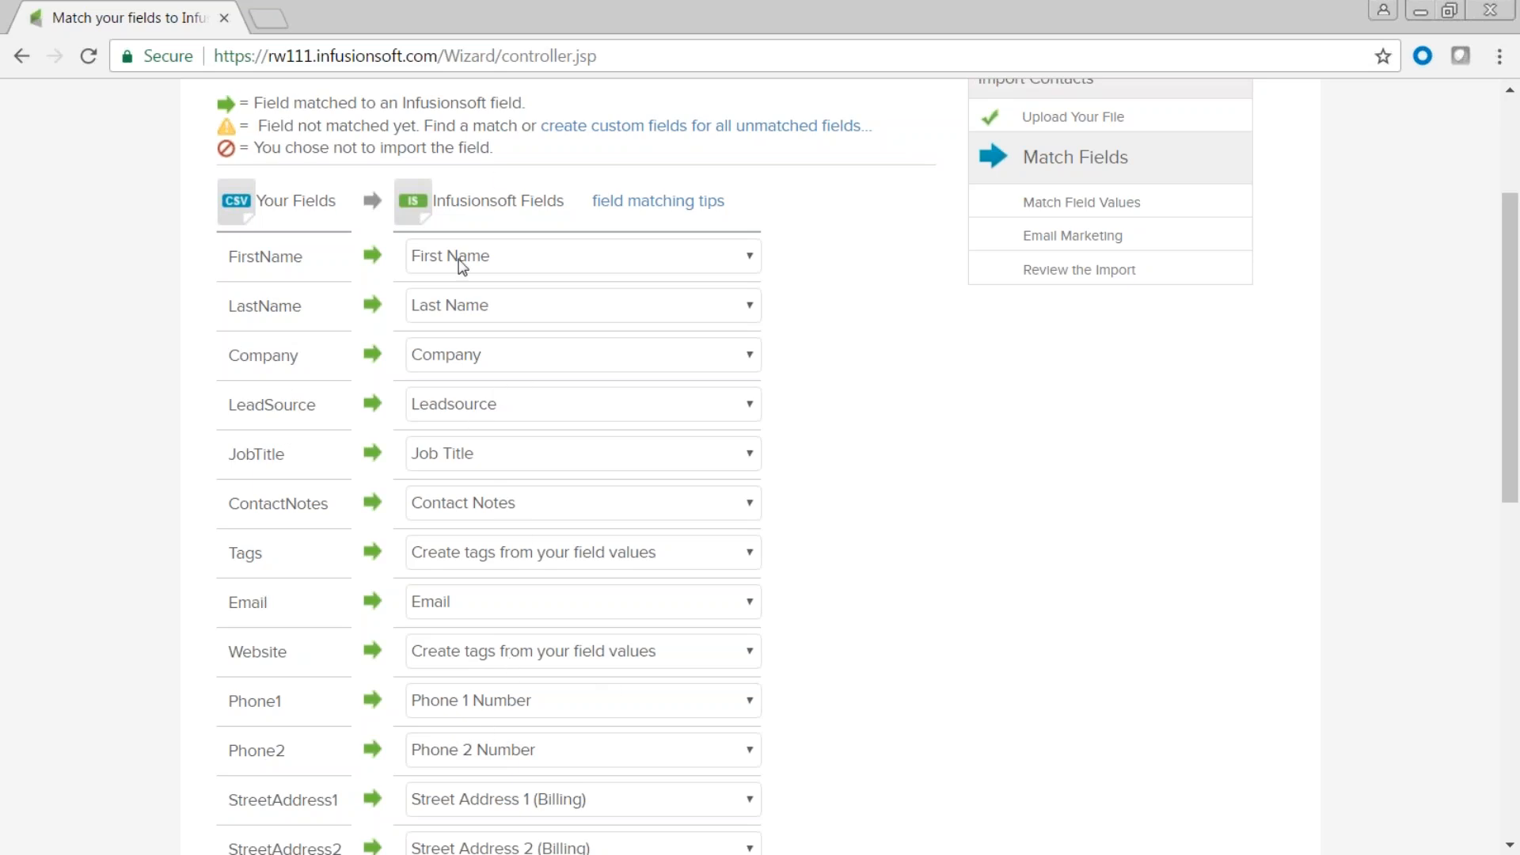
click(750, 261)
click(726, 286)
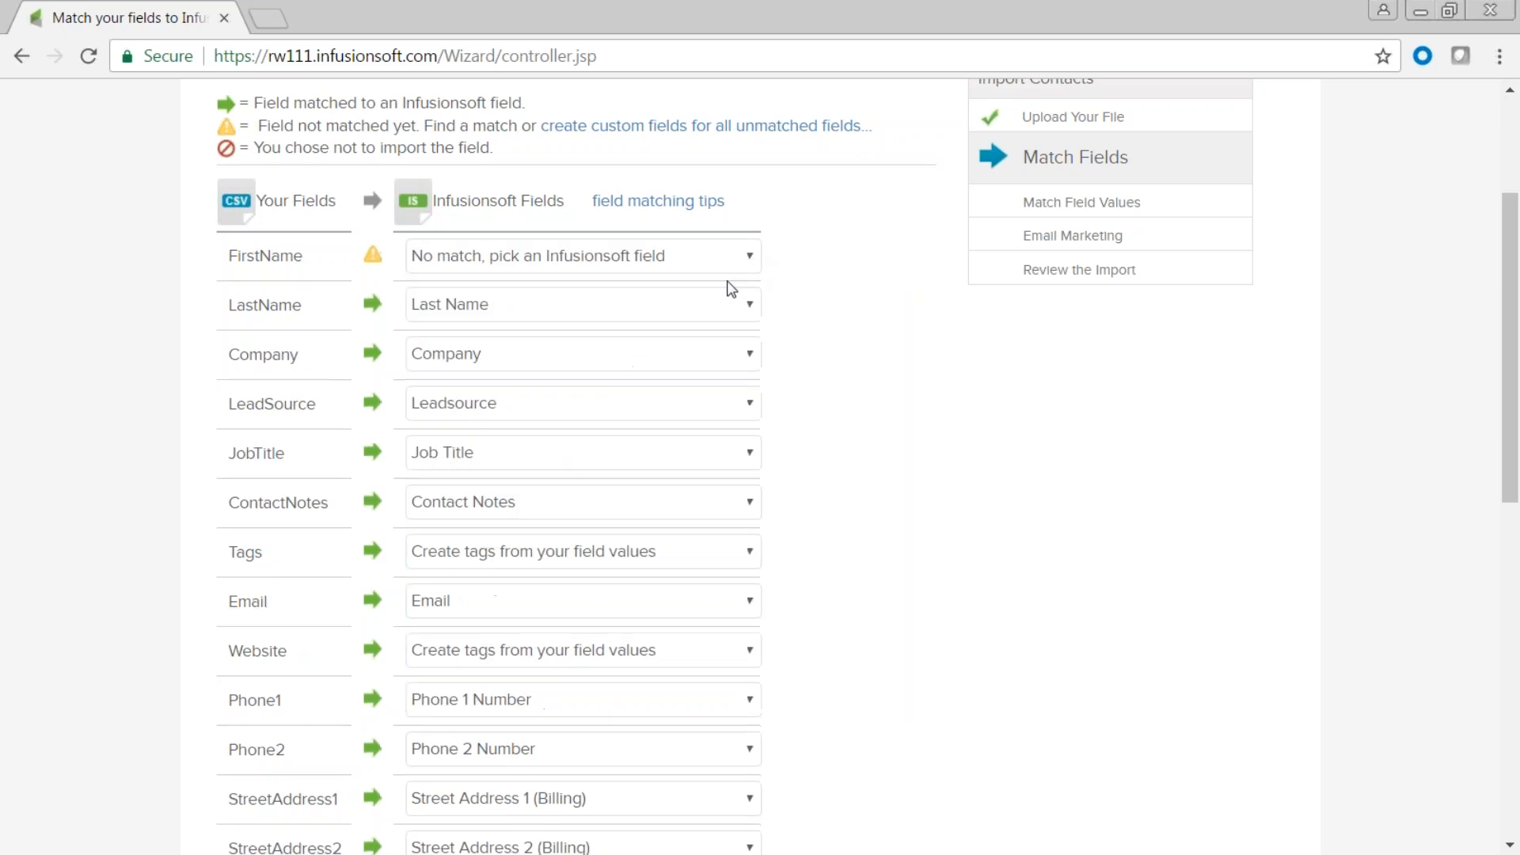
click(749, 406)
click(749, 428)
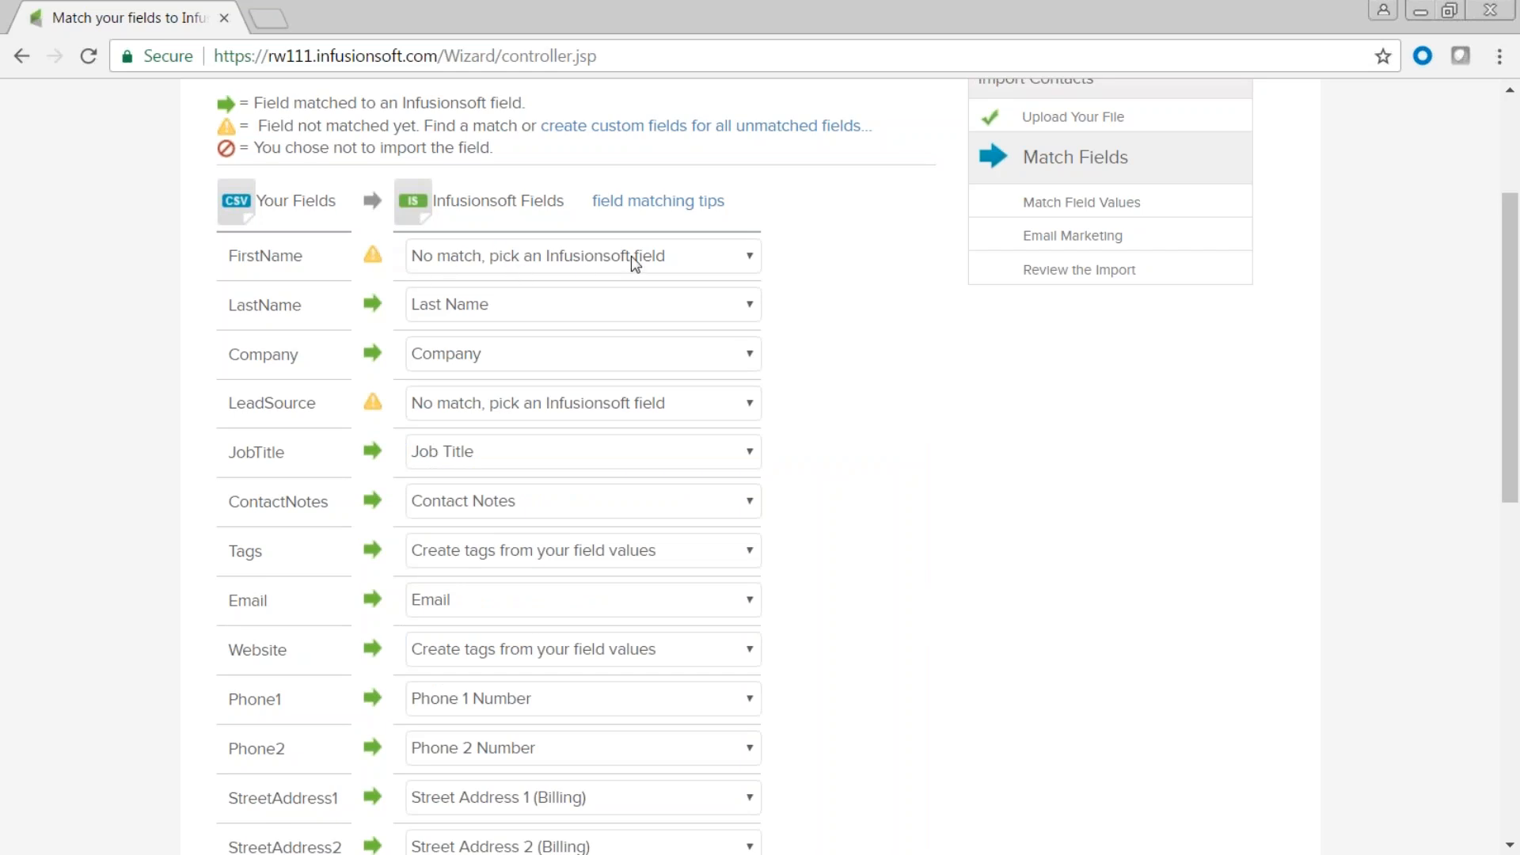
click(754, 258)
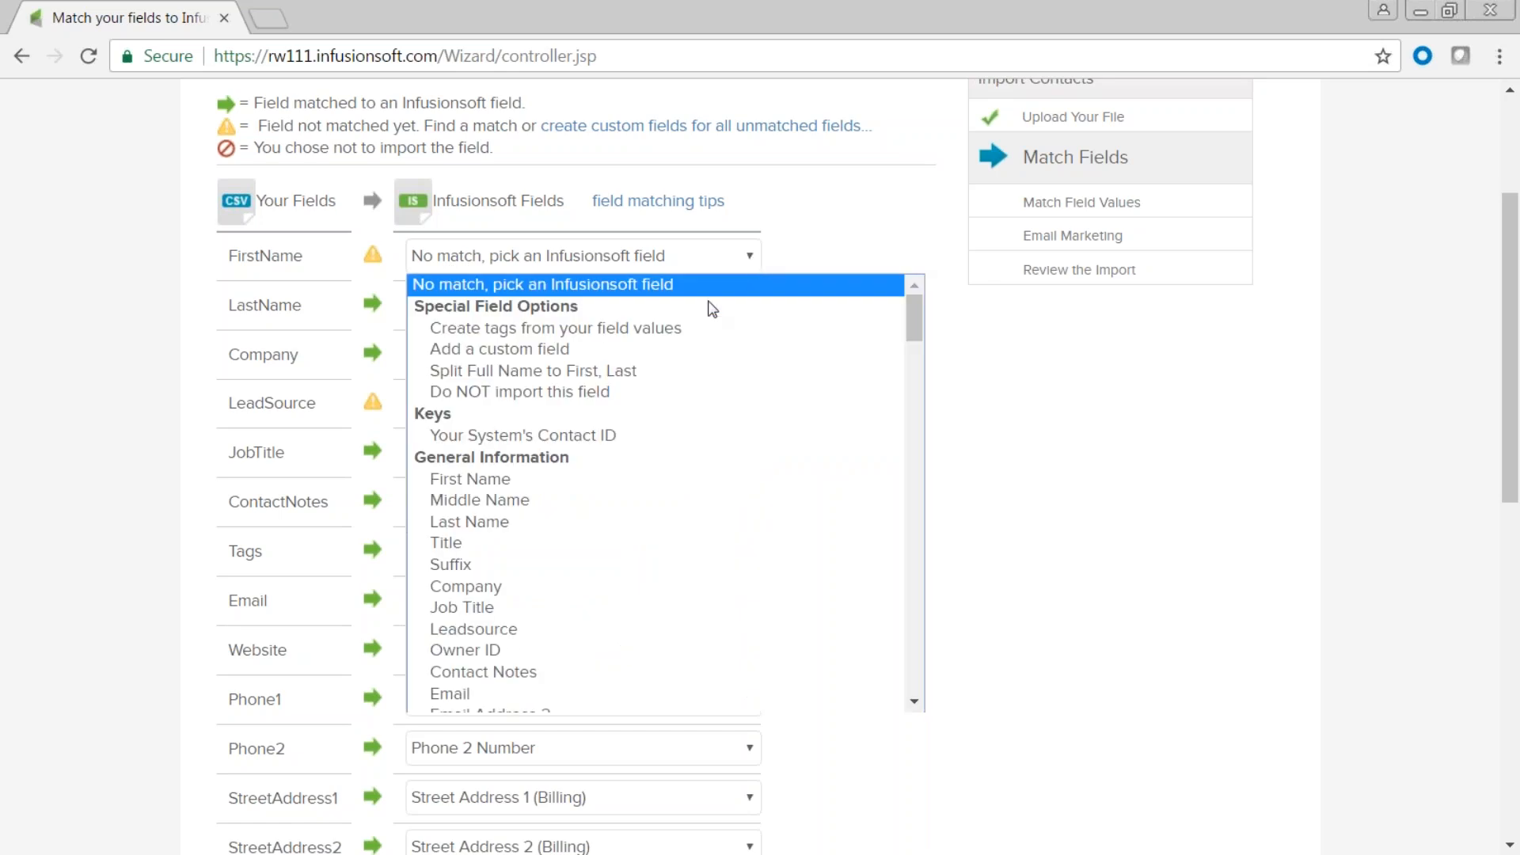
click(488, 478)
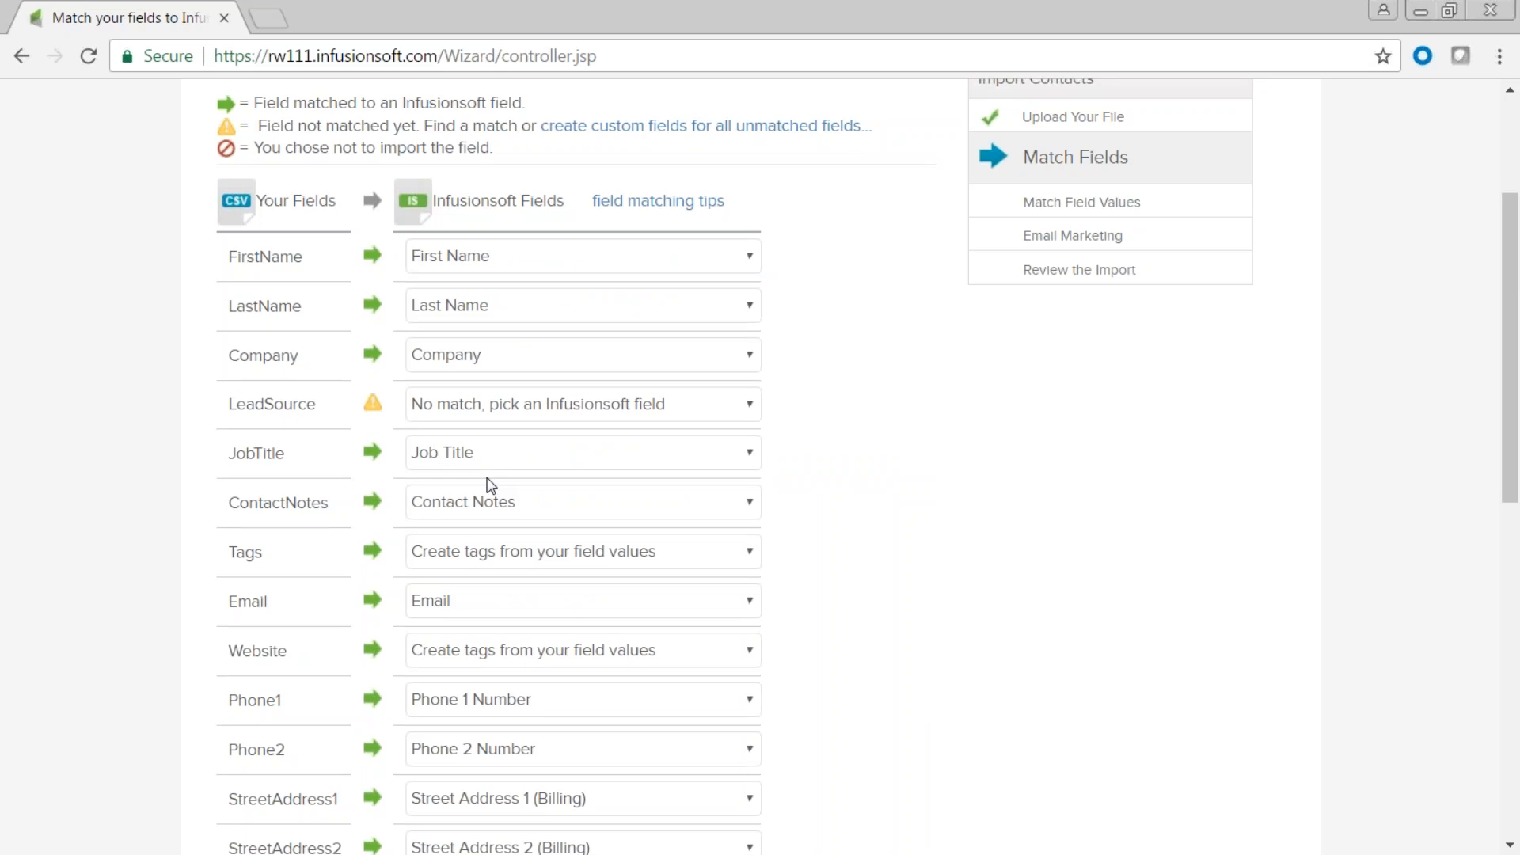
click(754, 408)
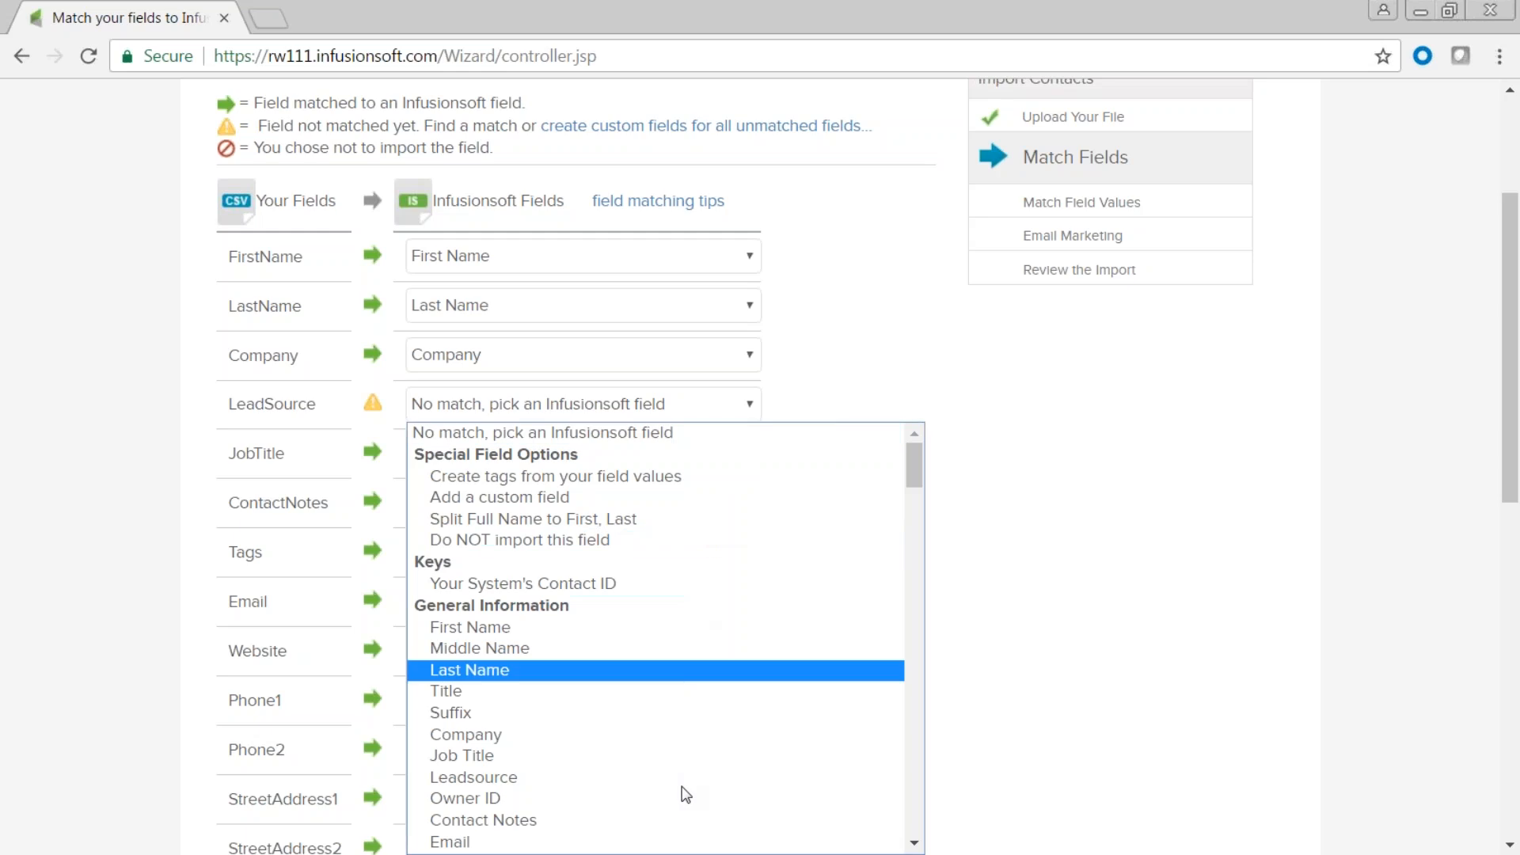
click(488, 777)
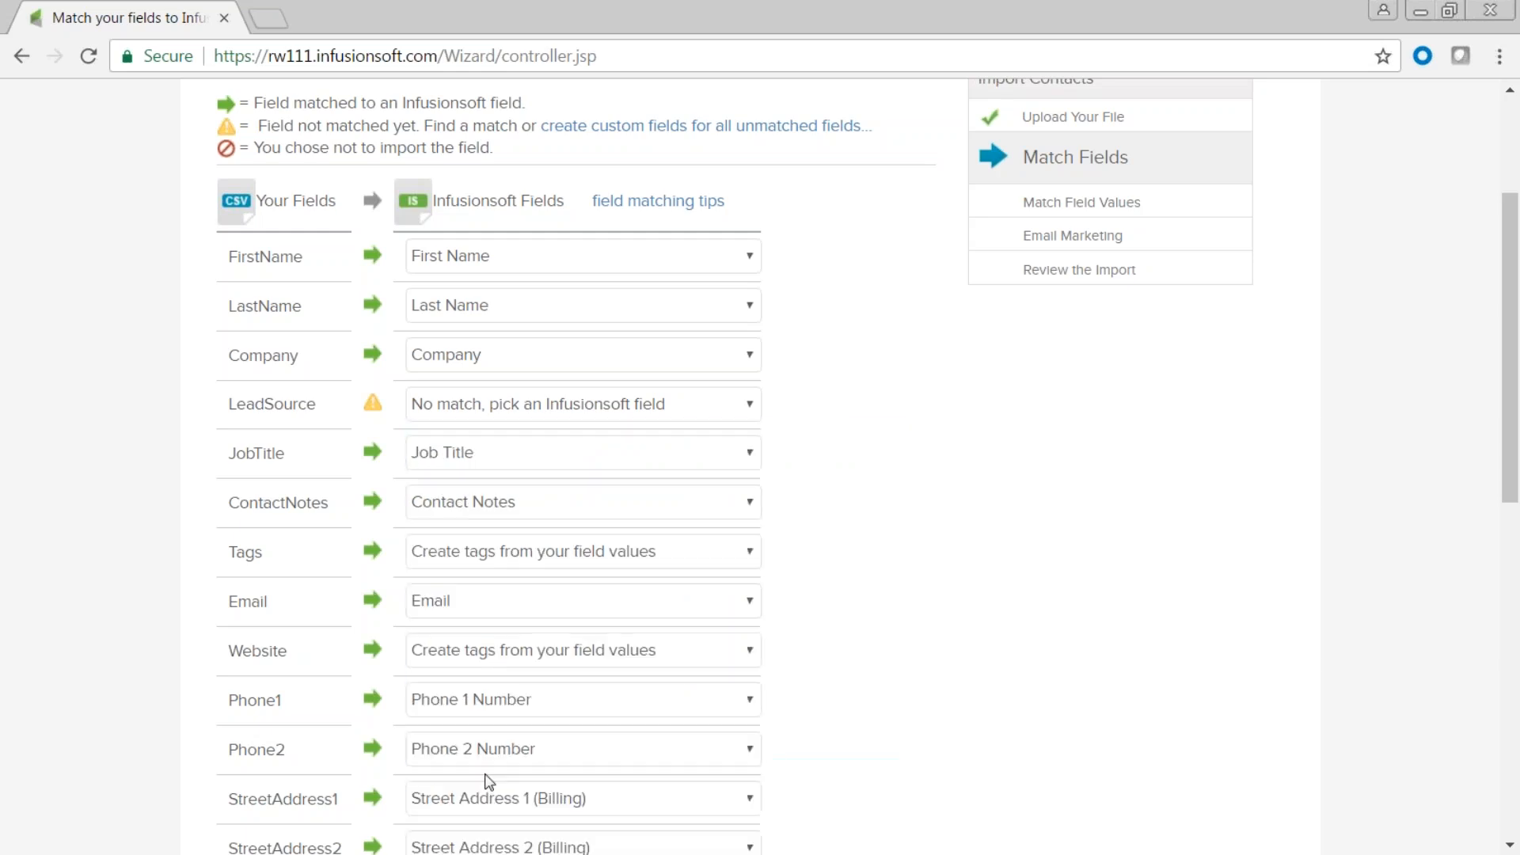
Keep ContactNotes mapped to Contact Notes and accept all field mappings.
scroll(864, 429, down, 3)
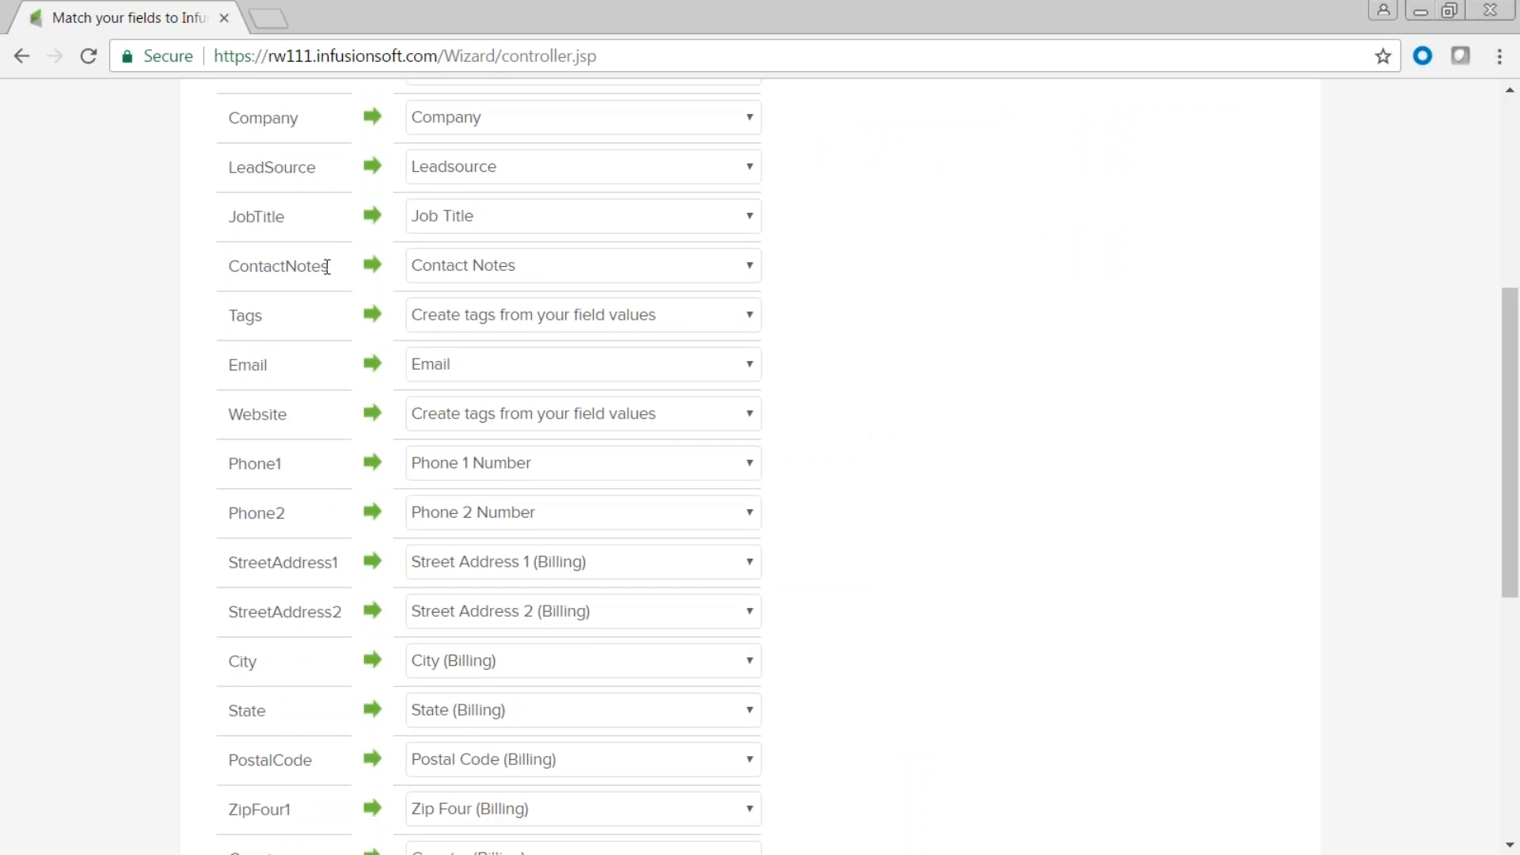
drag(222, 268, 330, 268)
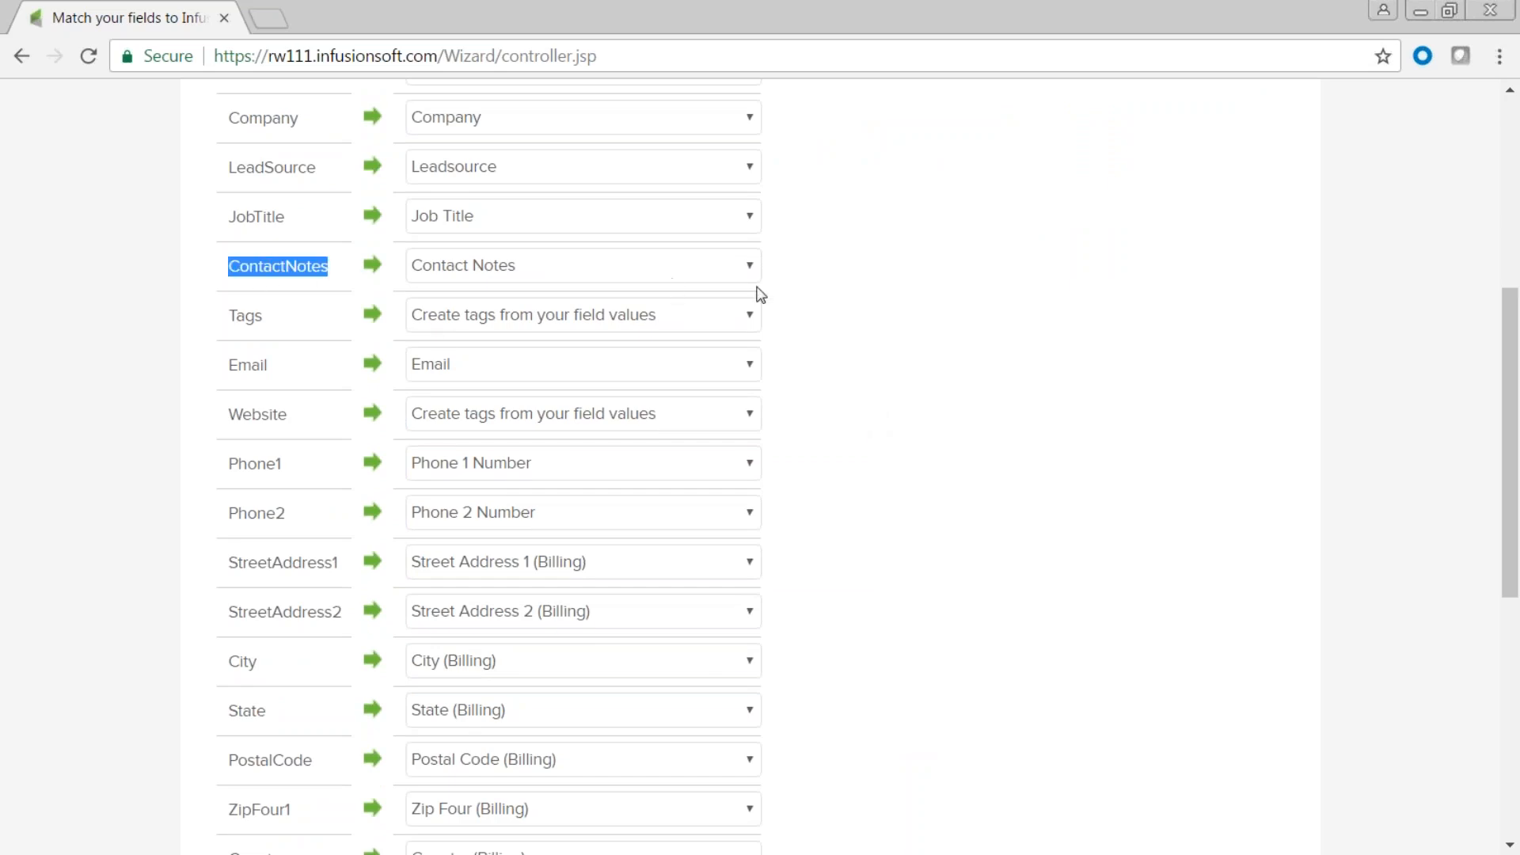
click(533, 267)
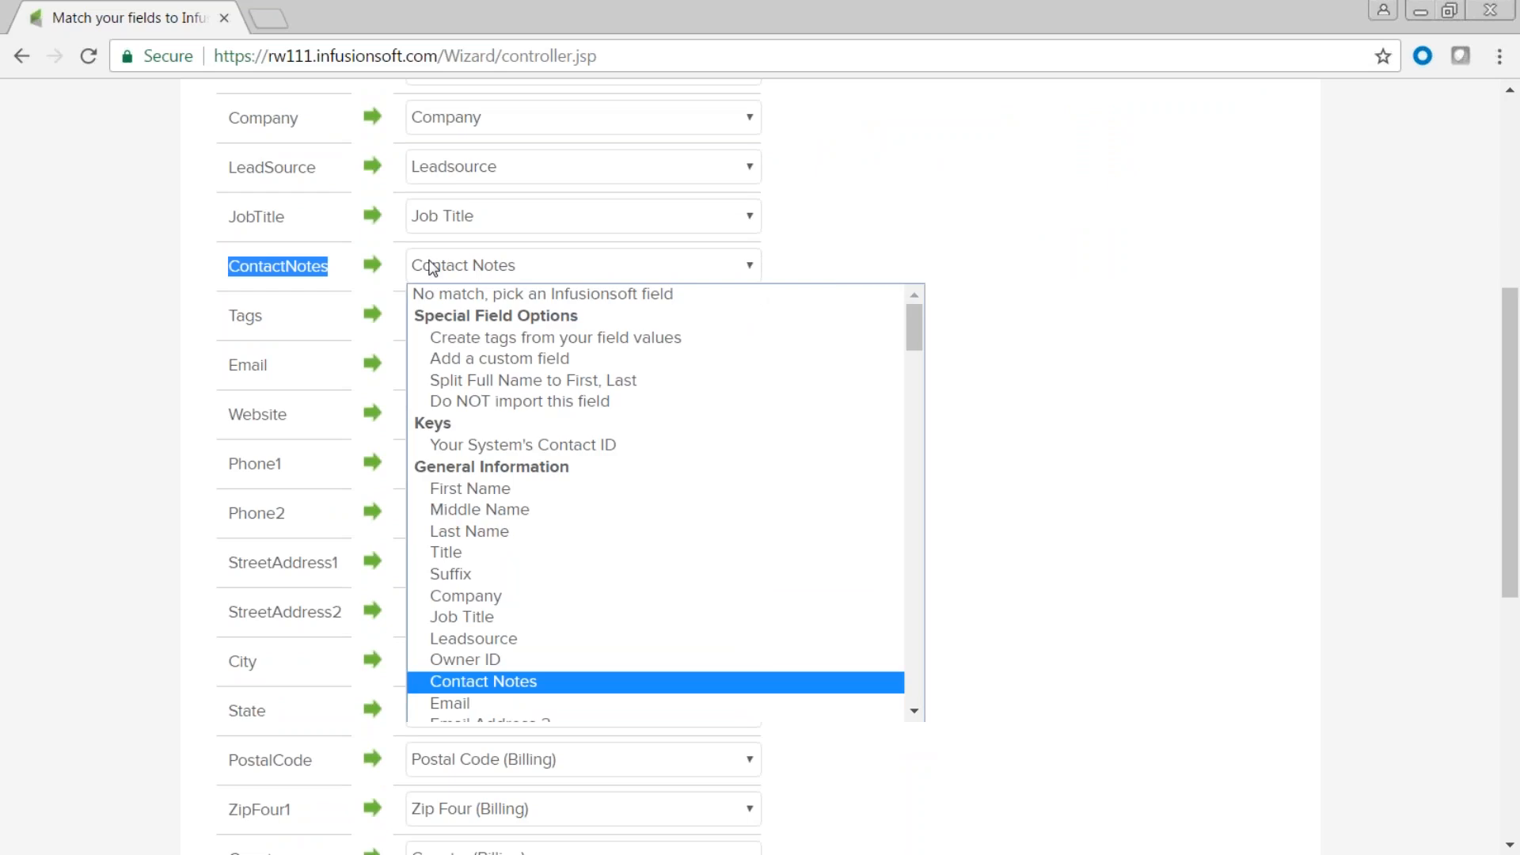
click(504, 684)
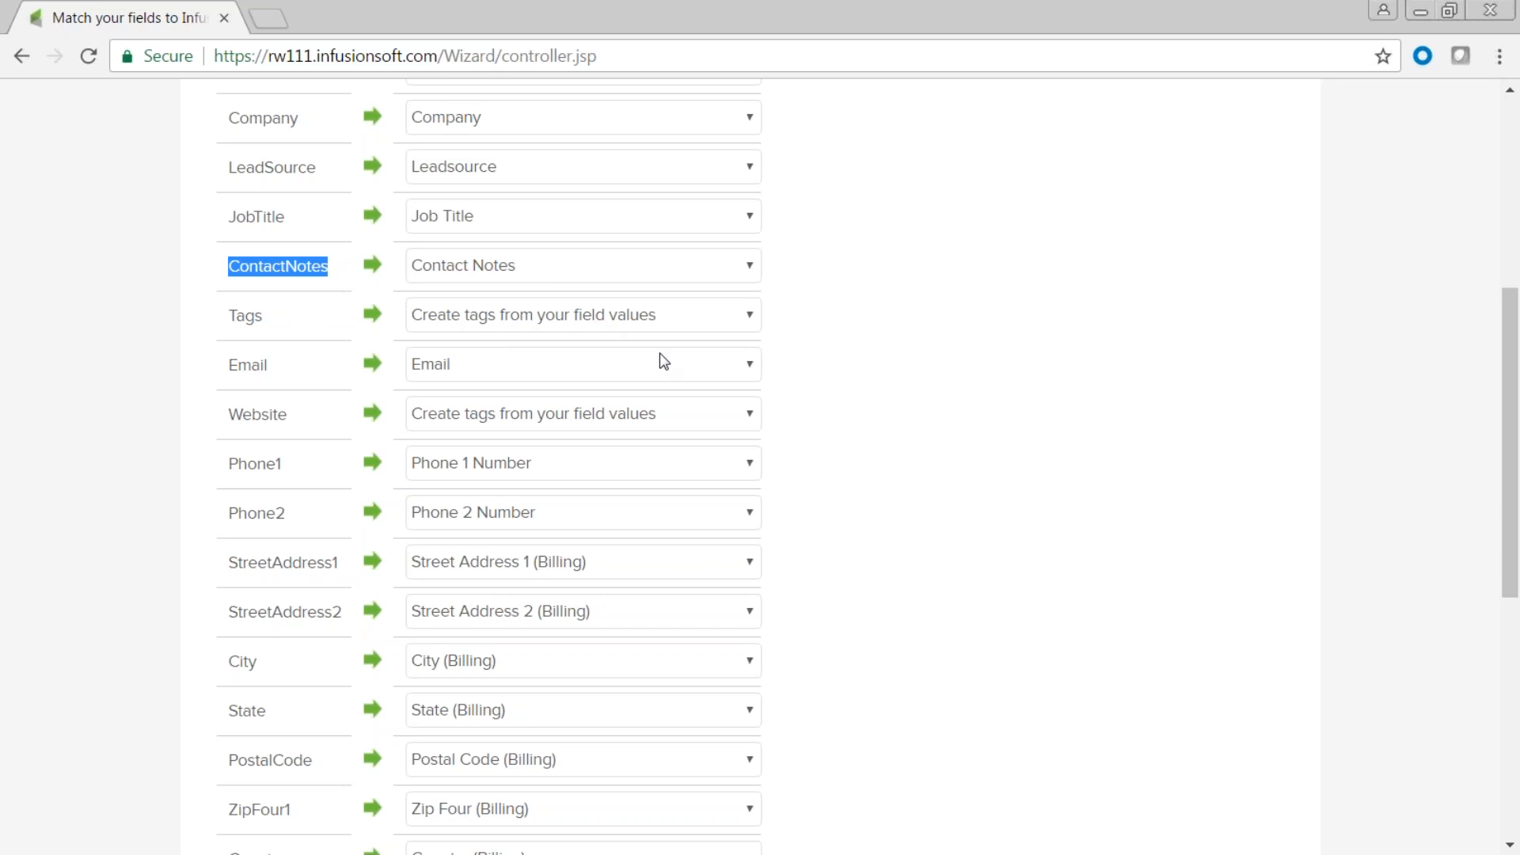
click(877, 342)
scroll(879, 345, down, 3)
scroll(879, 343, down, 3)
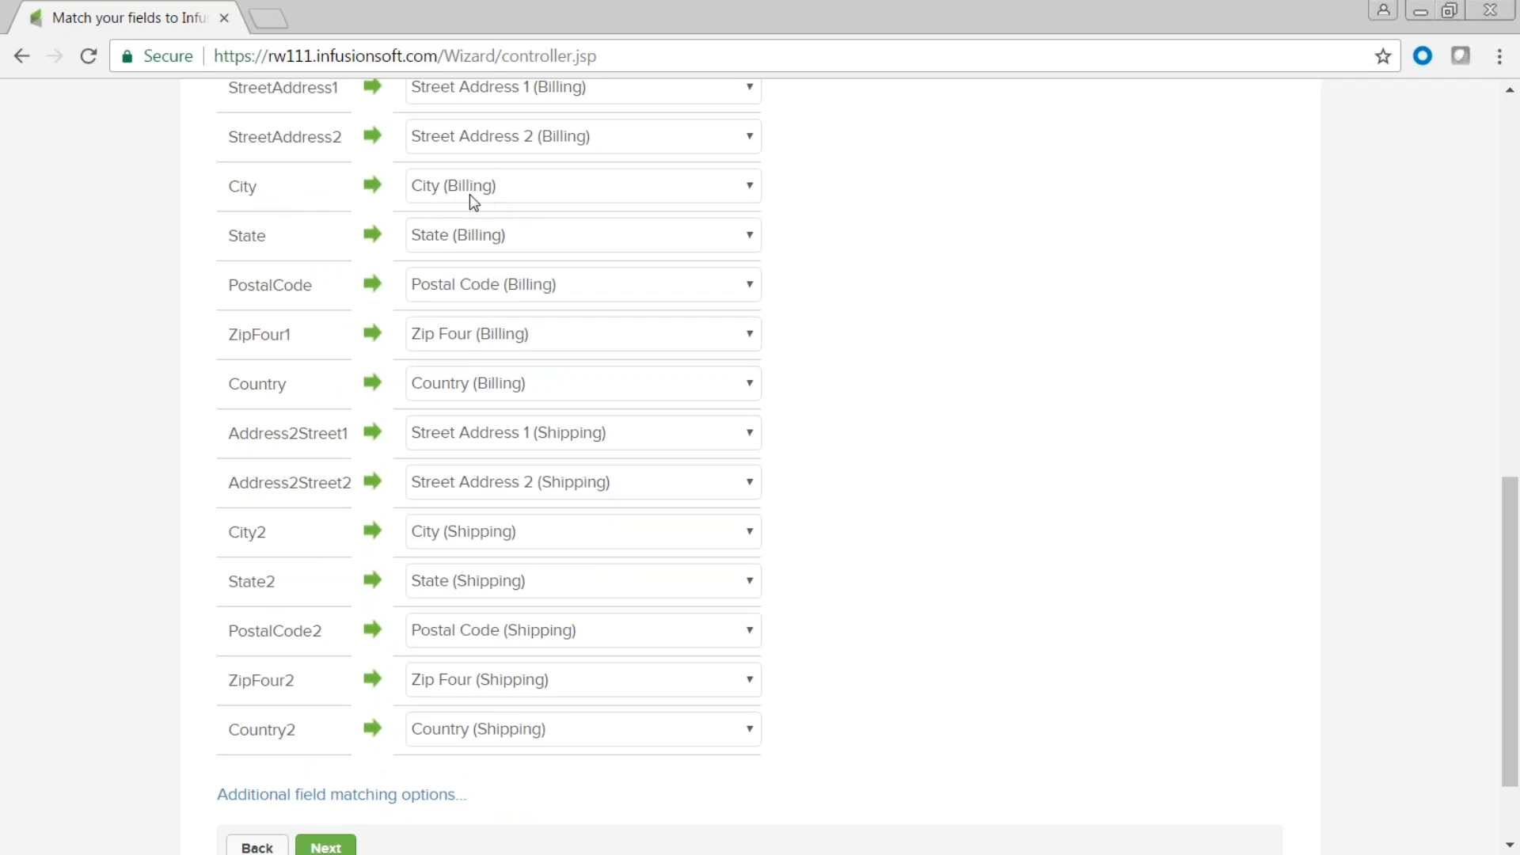
scroll(920, 284, up, 1)
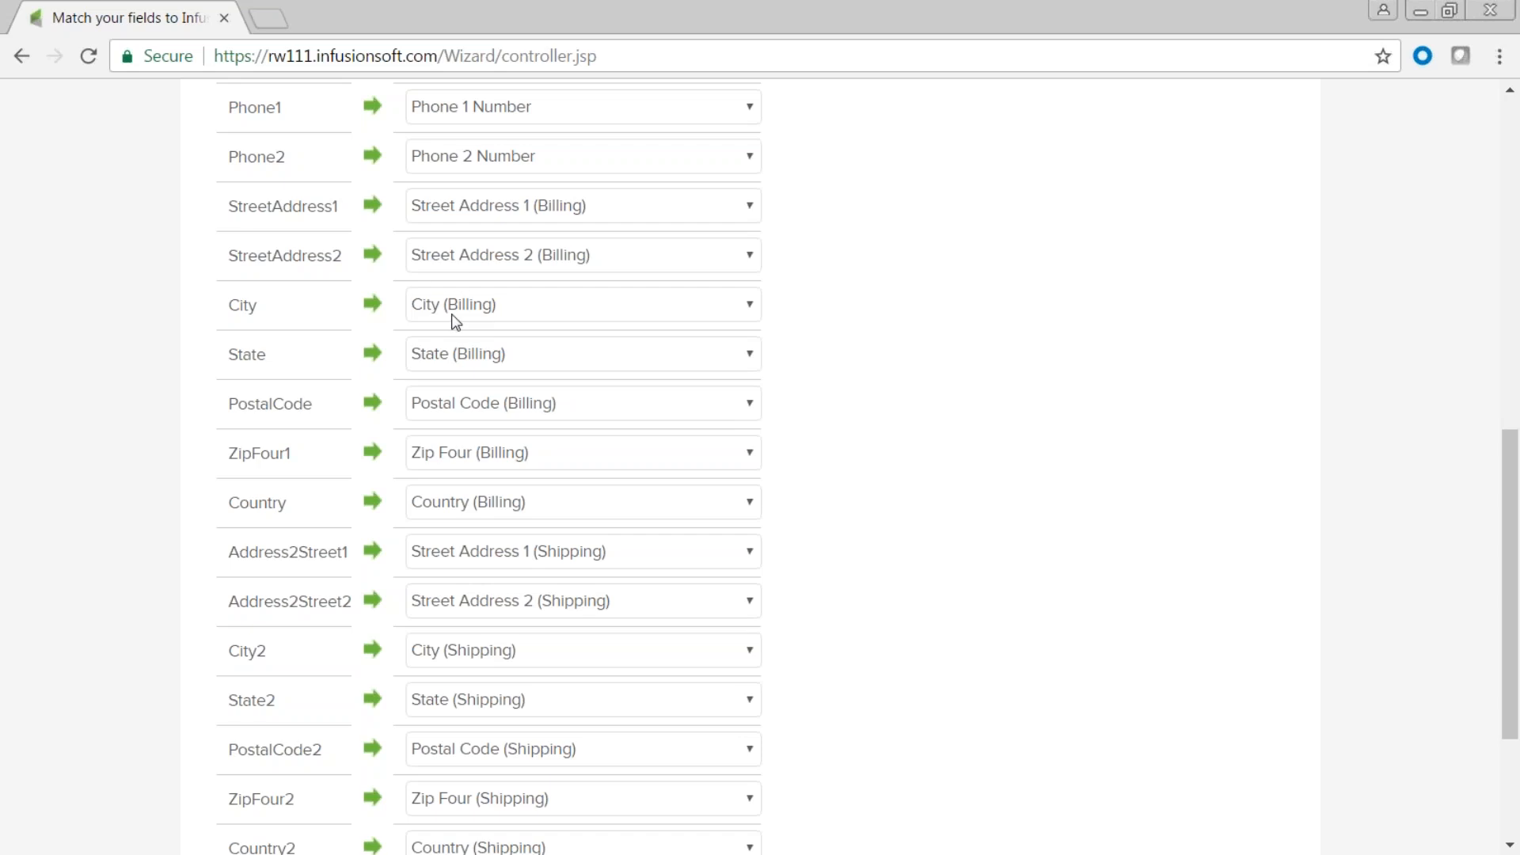
scroll(876, 387, down, 1)
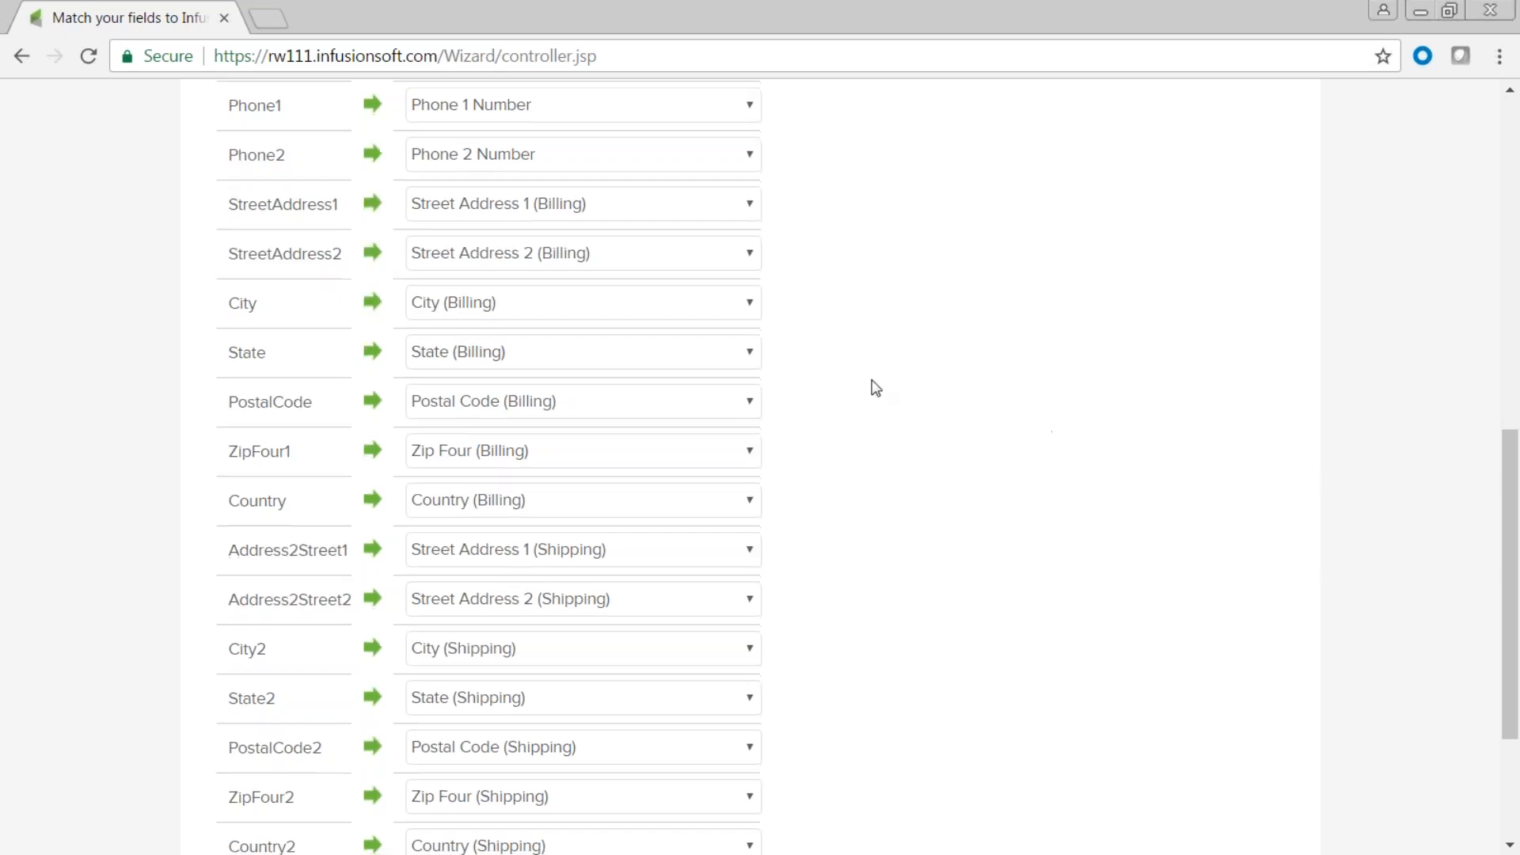
scroll(874, 387, down, 3)
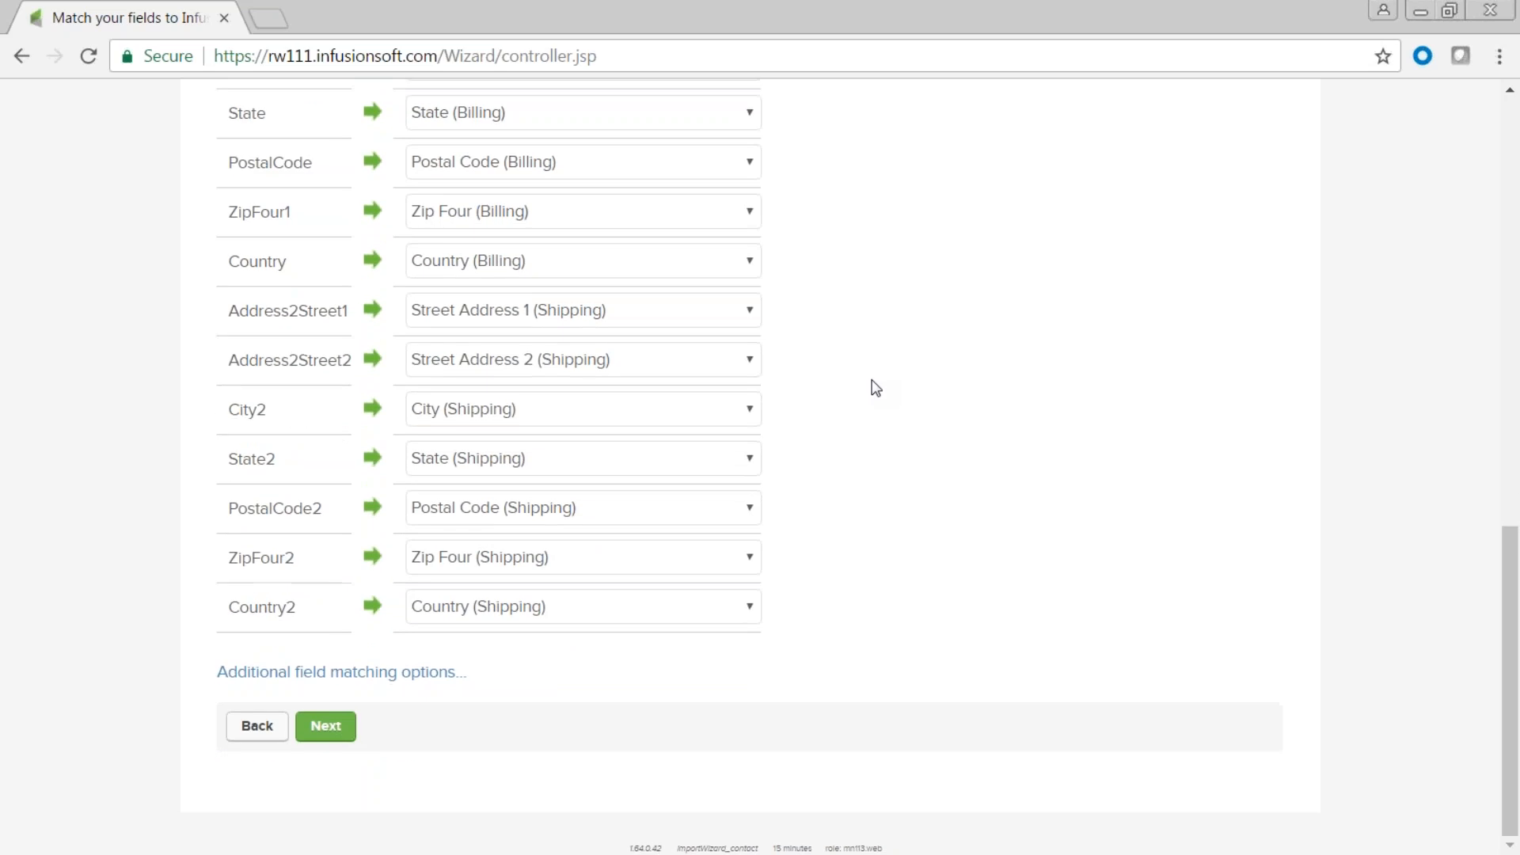
click(326, 732)
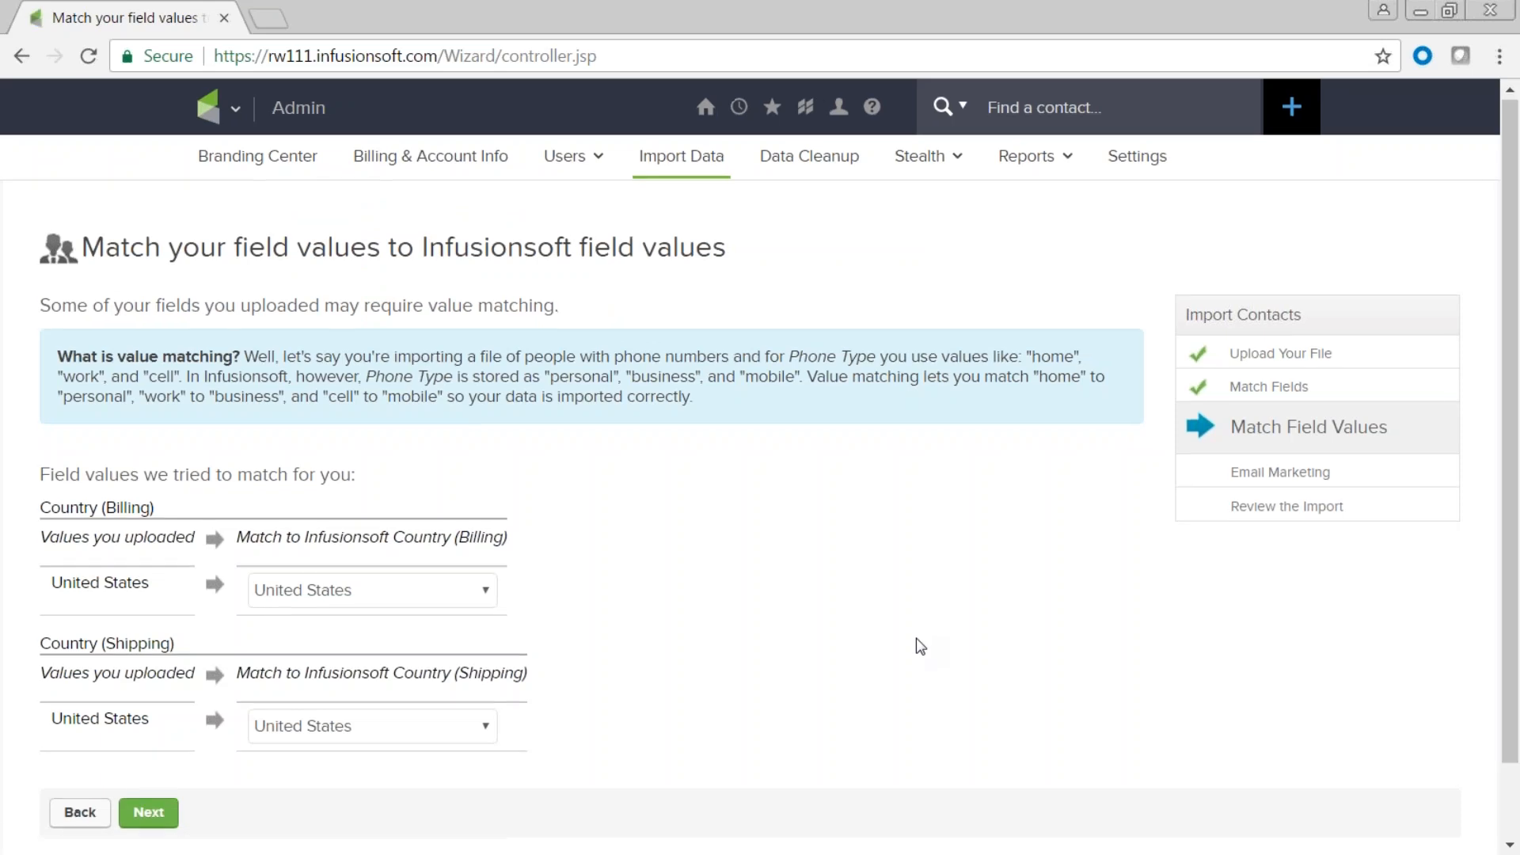
Keep United States as both billing and shipping country match and continue.
scroll(927, 641, down, 2)
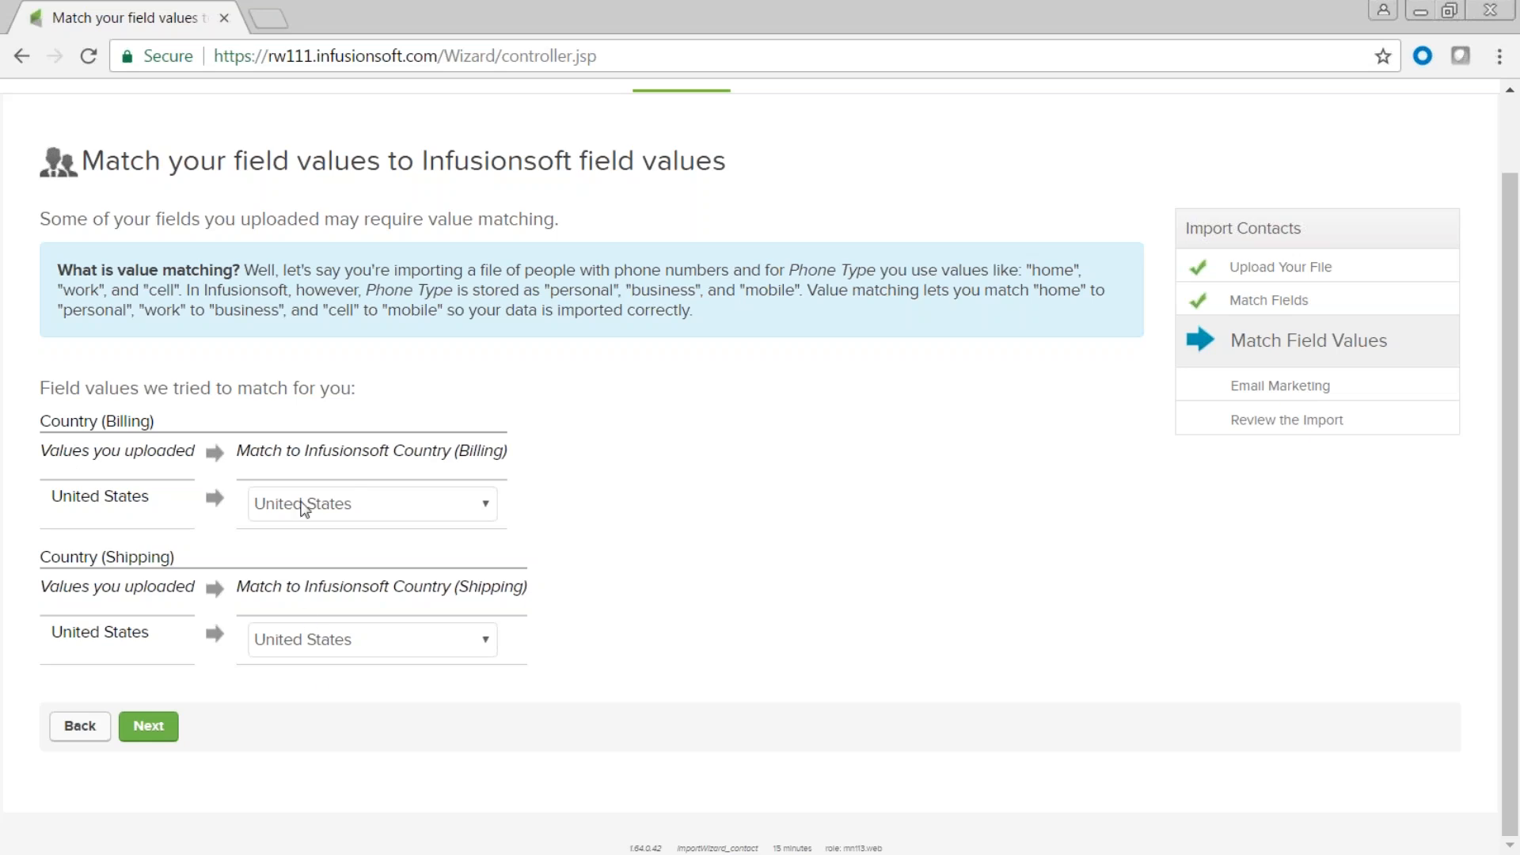
click(149, 725)
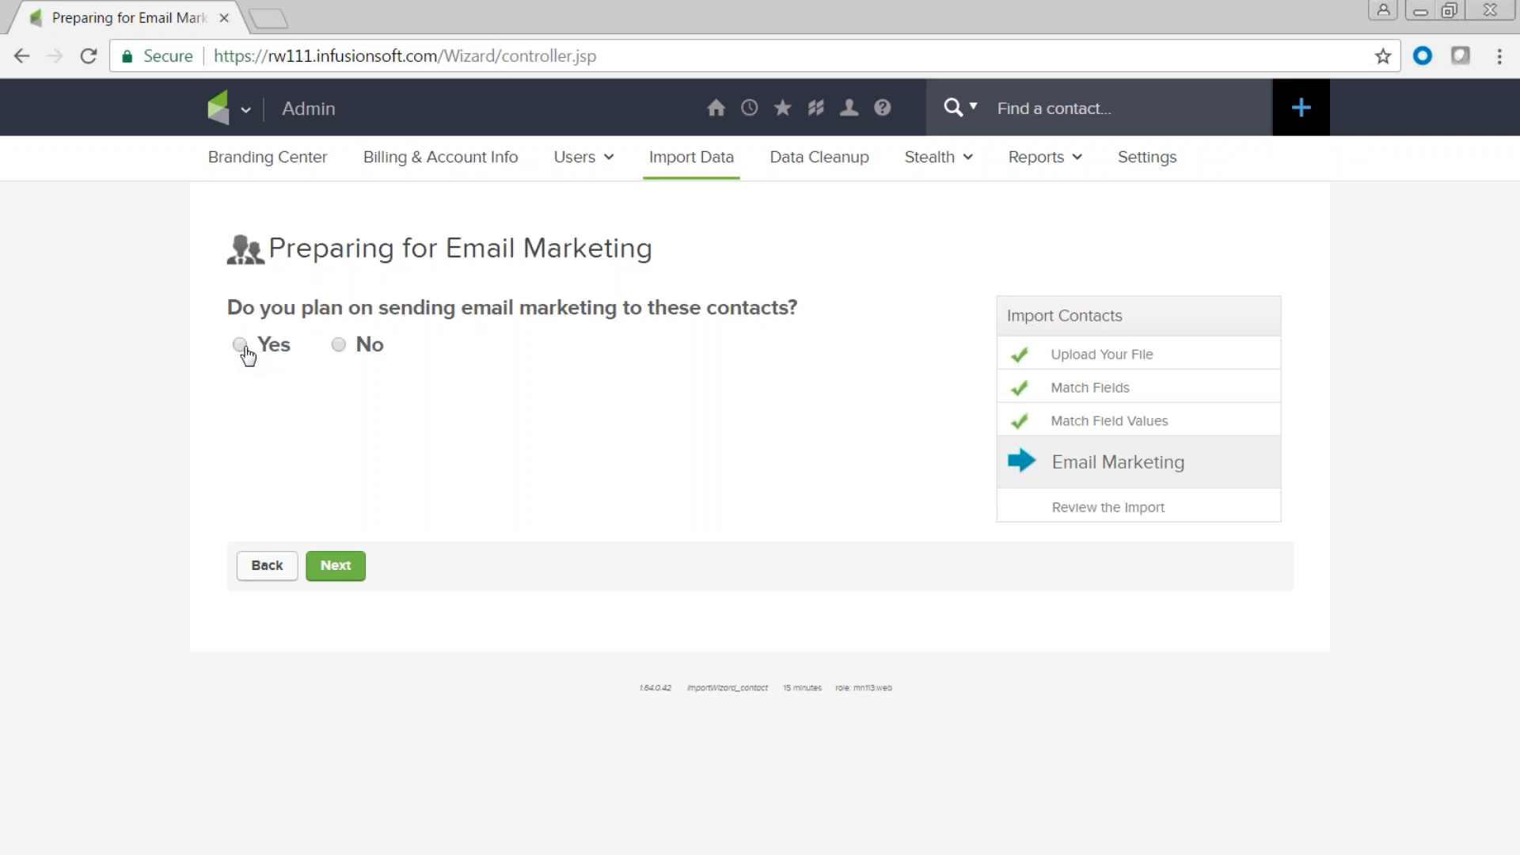
click(337, 347)
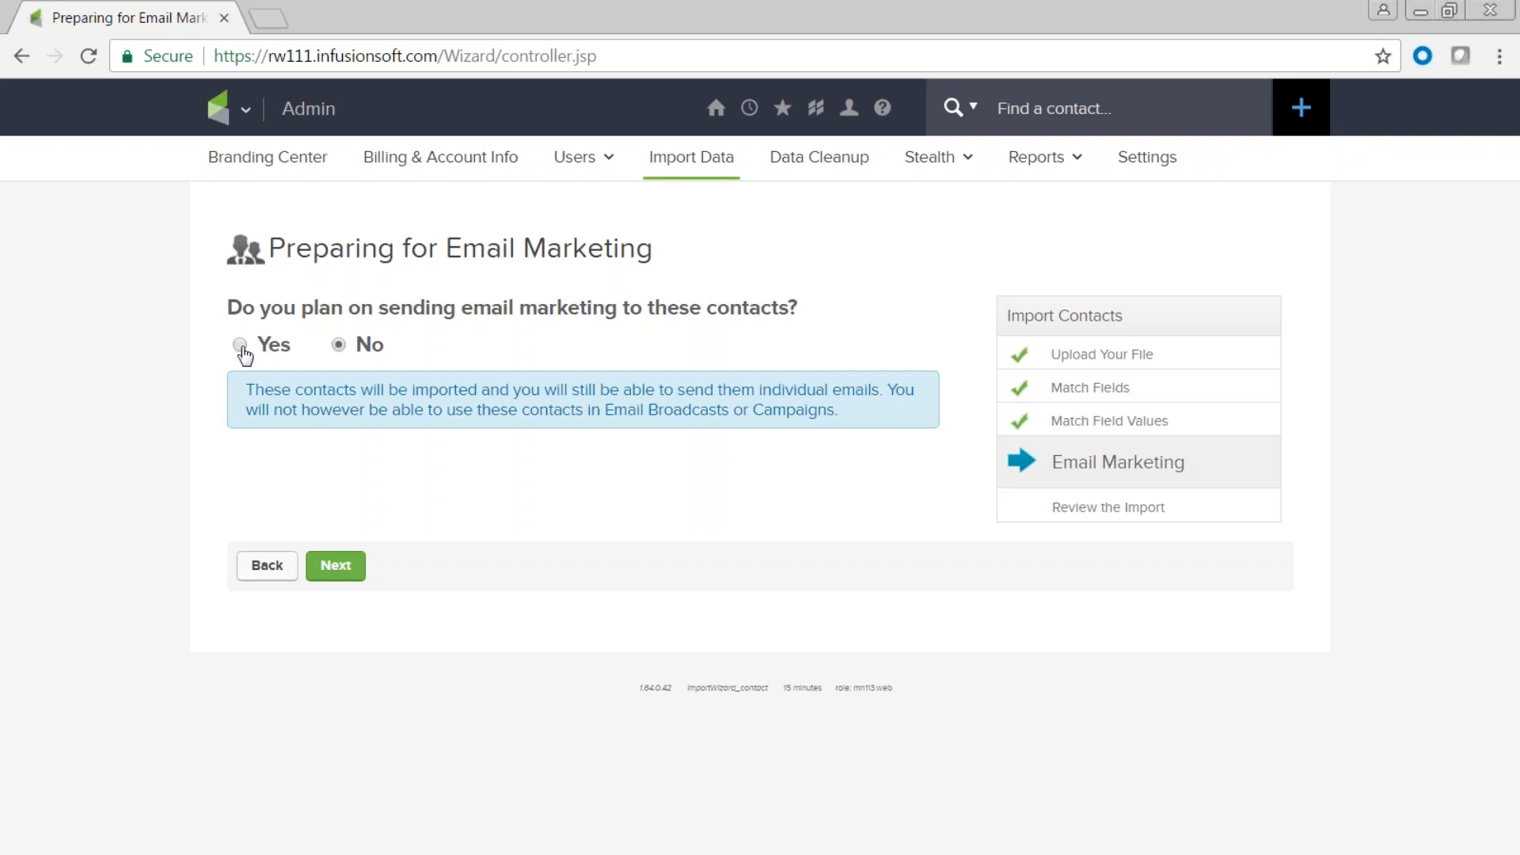
click(240, 345)
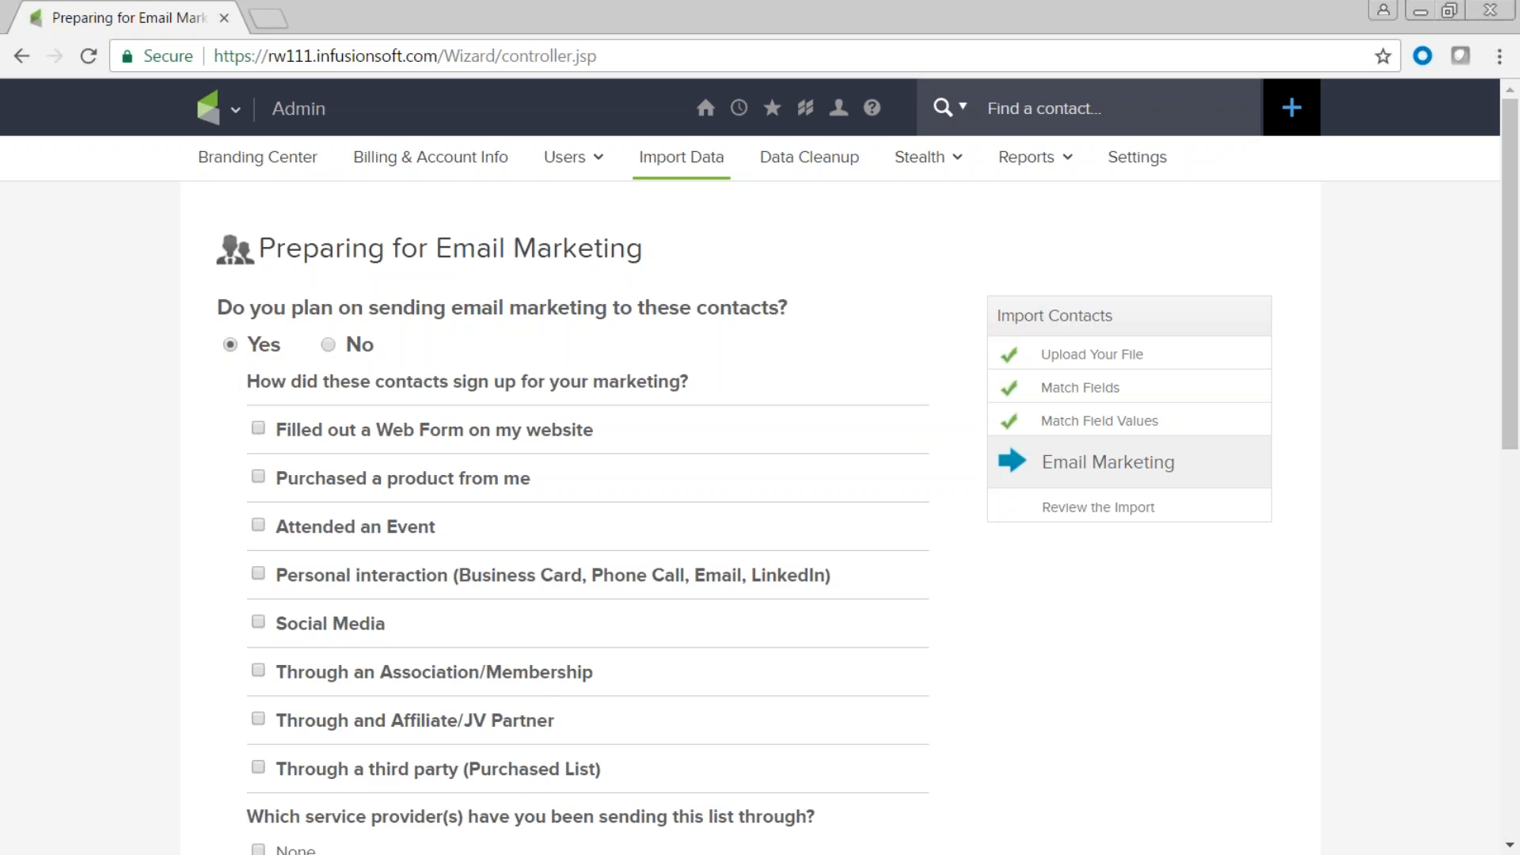
scroll(221, 350, down, 3)
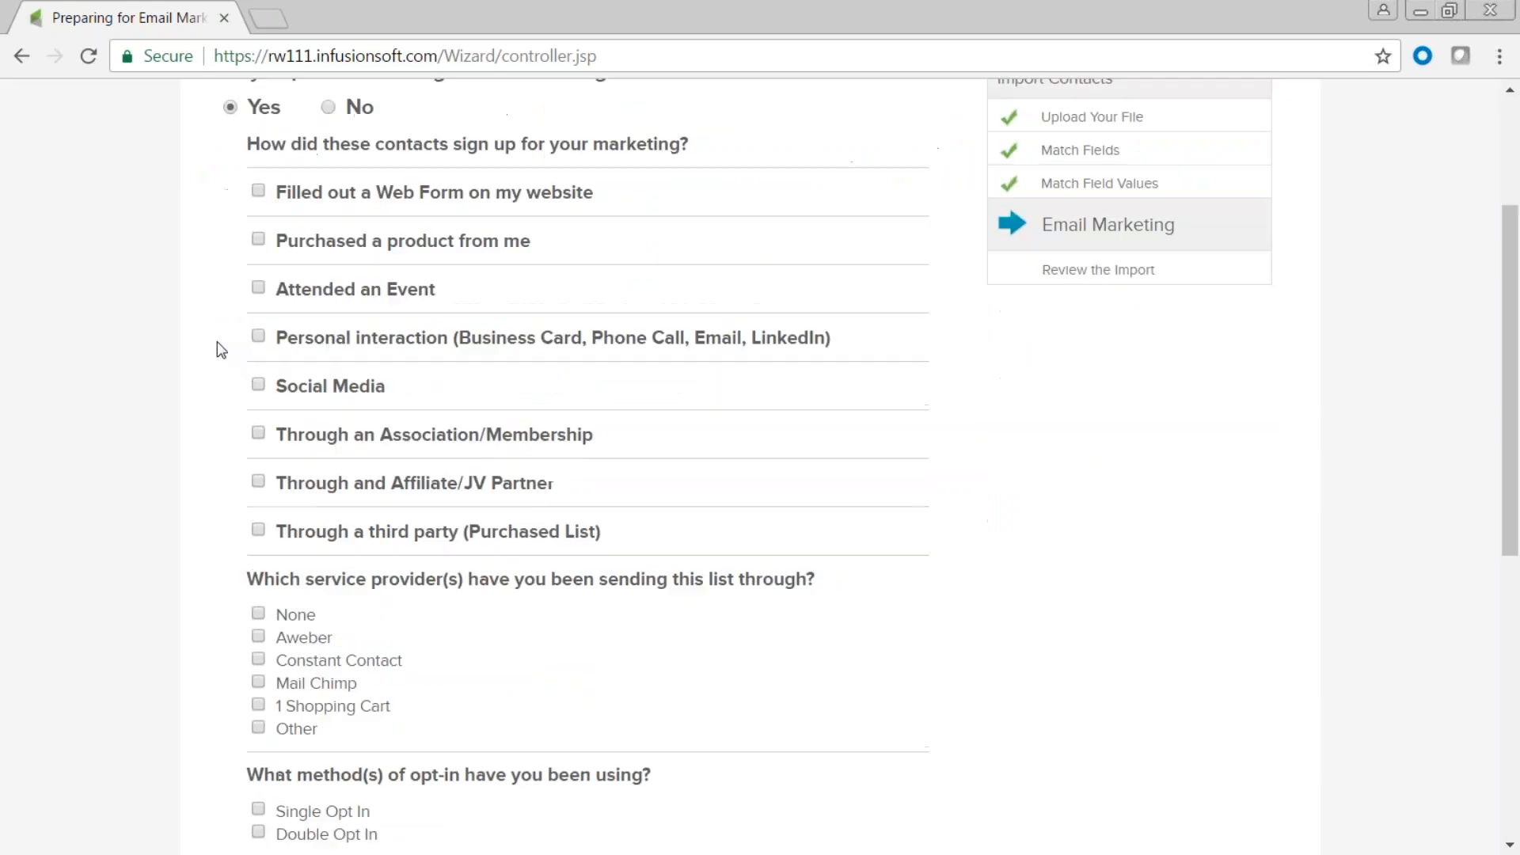
click(259, 192)
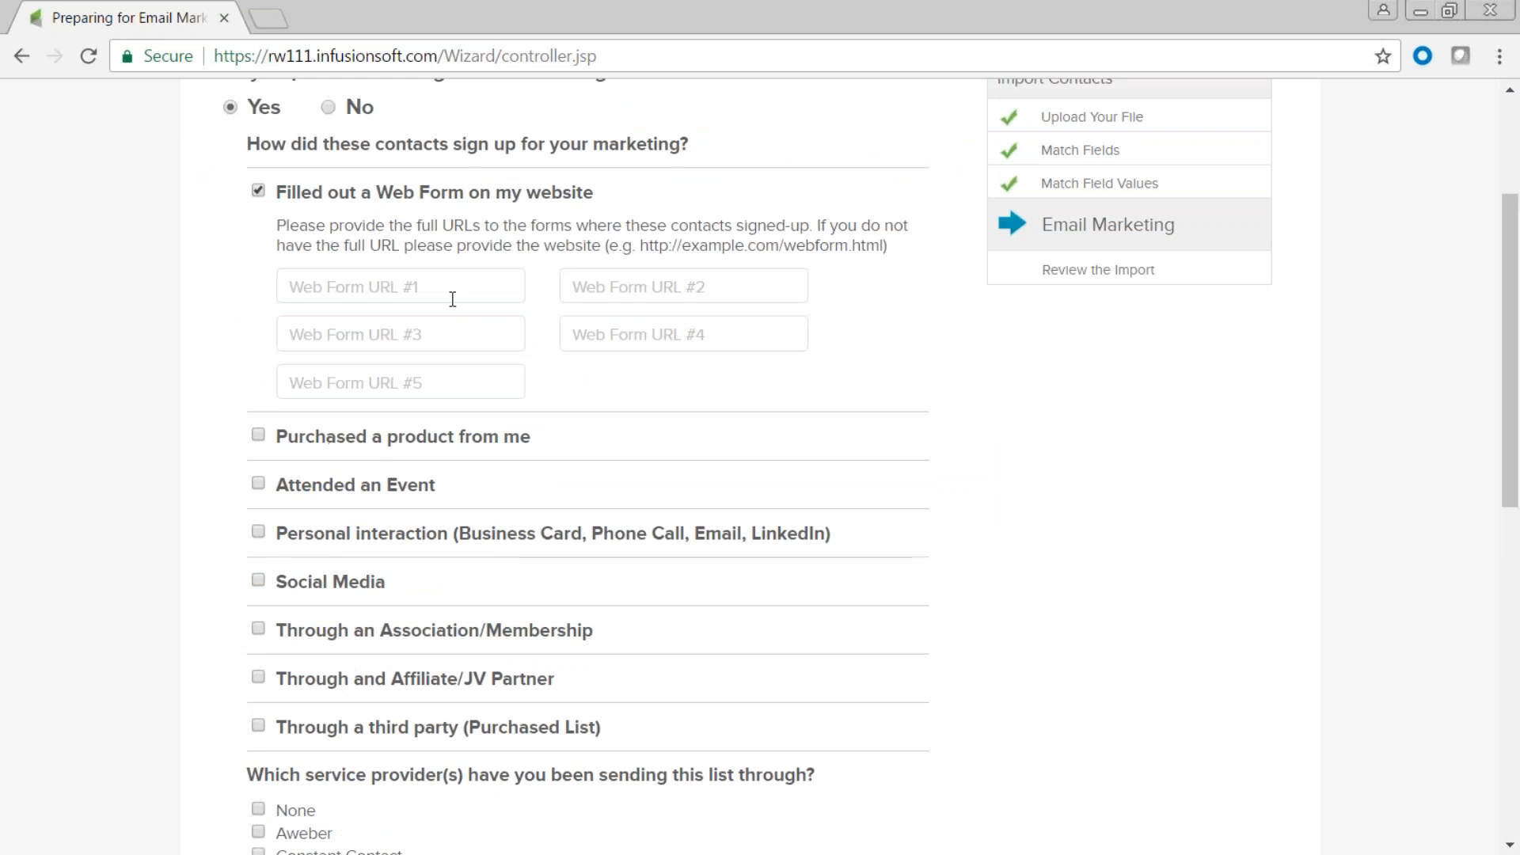
click(420, 288)
text(ww)
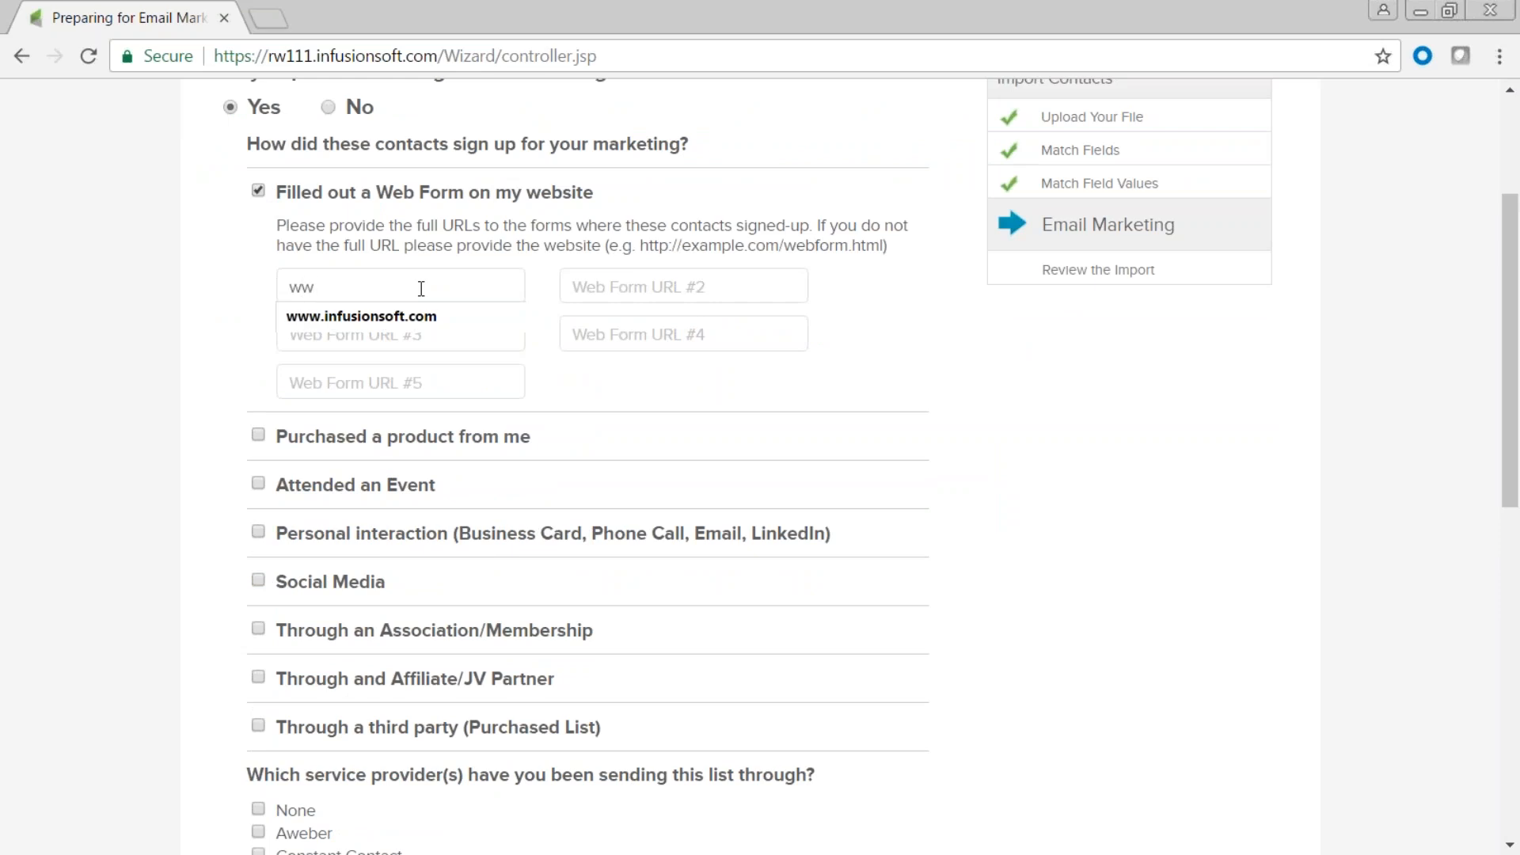
click(421, 317)
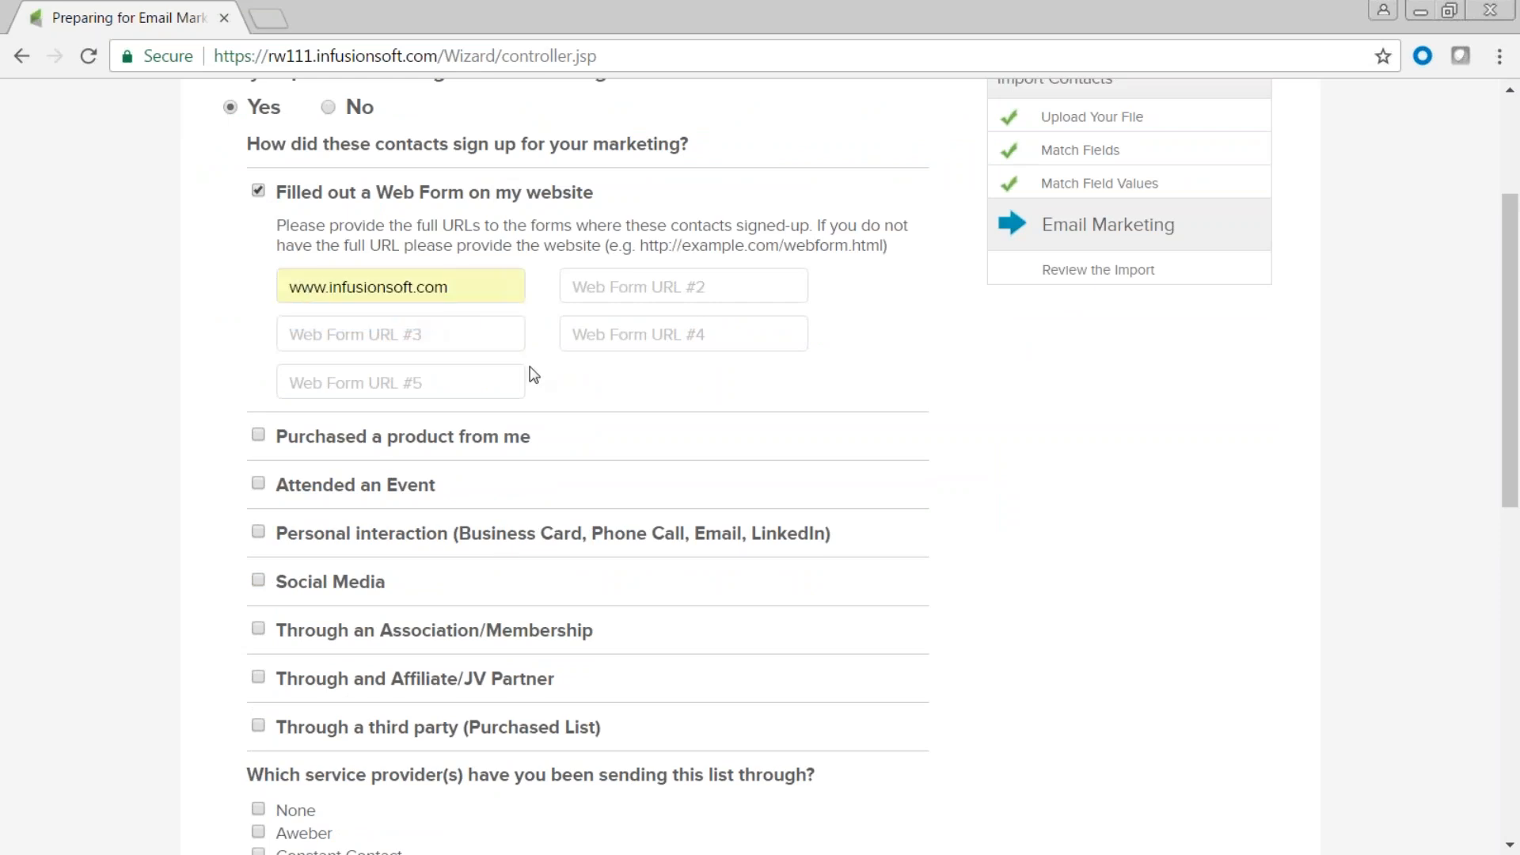
drag(481, 295, 270, 281)
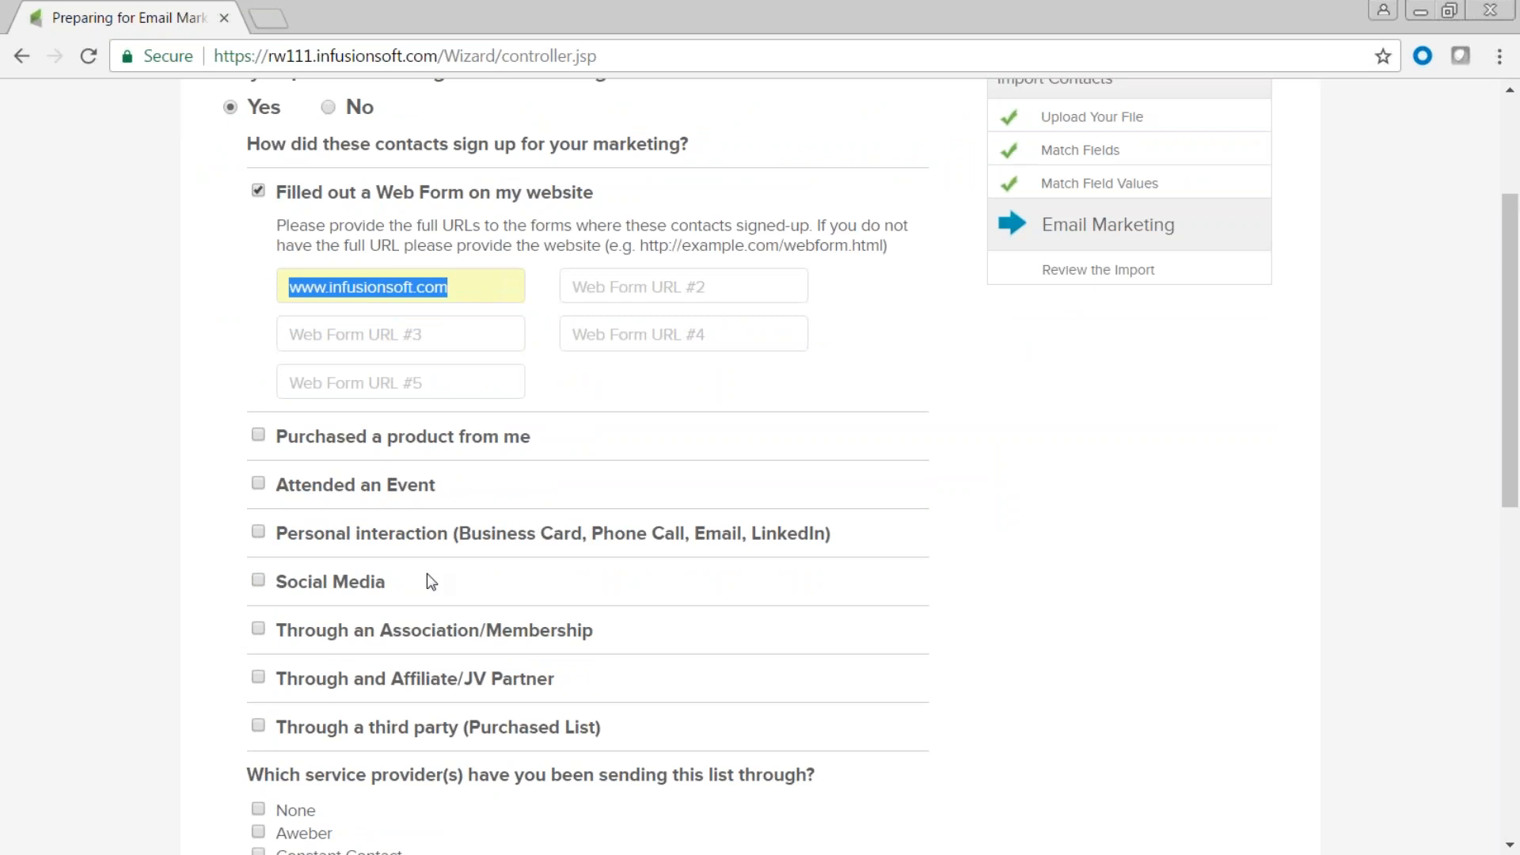
scroll(426, 573, down, 3)
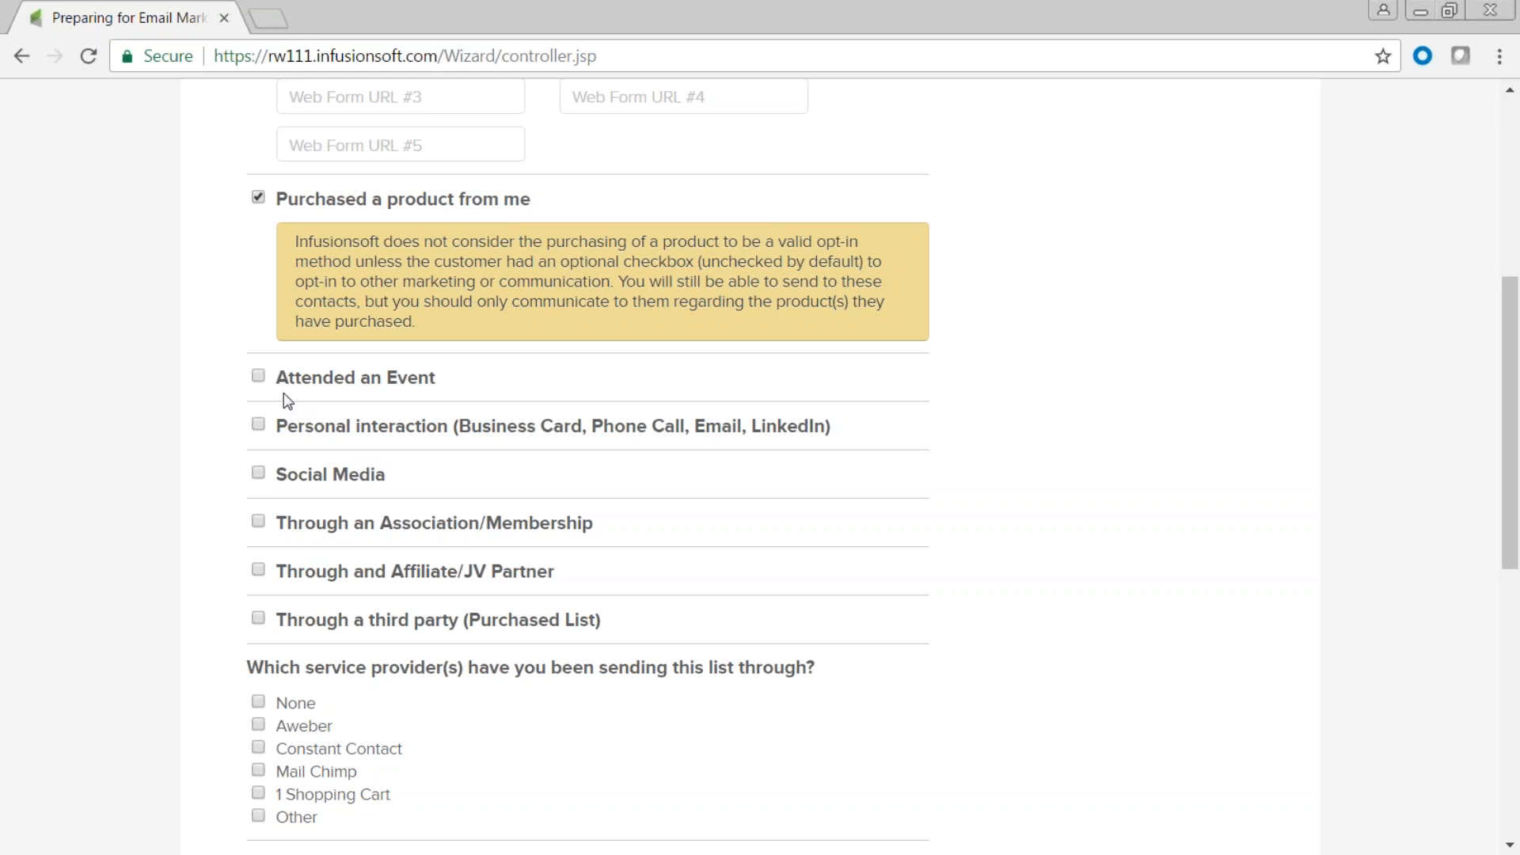
Mark the contacts as event attendees who signed up at the booth, attendee list unticked.
click(258, 387)
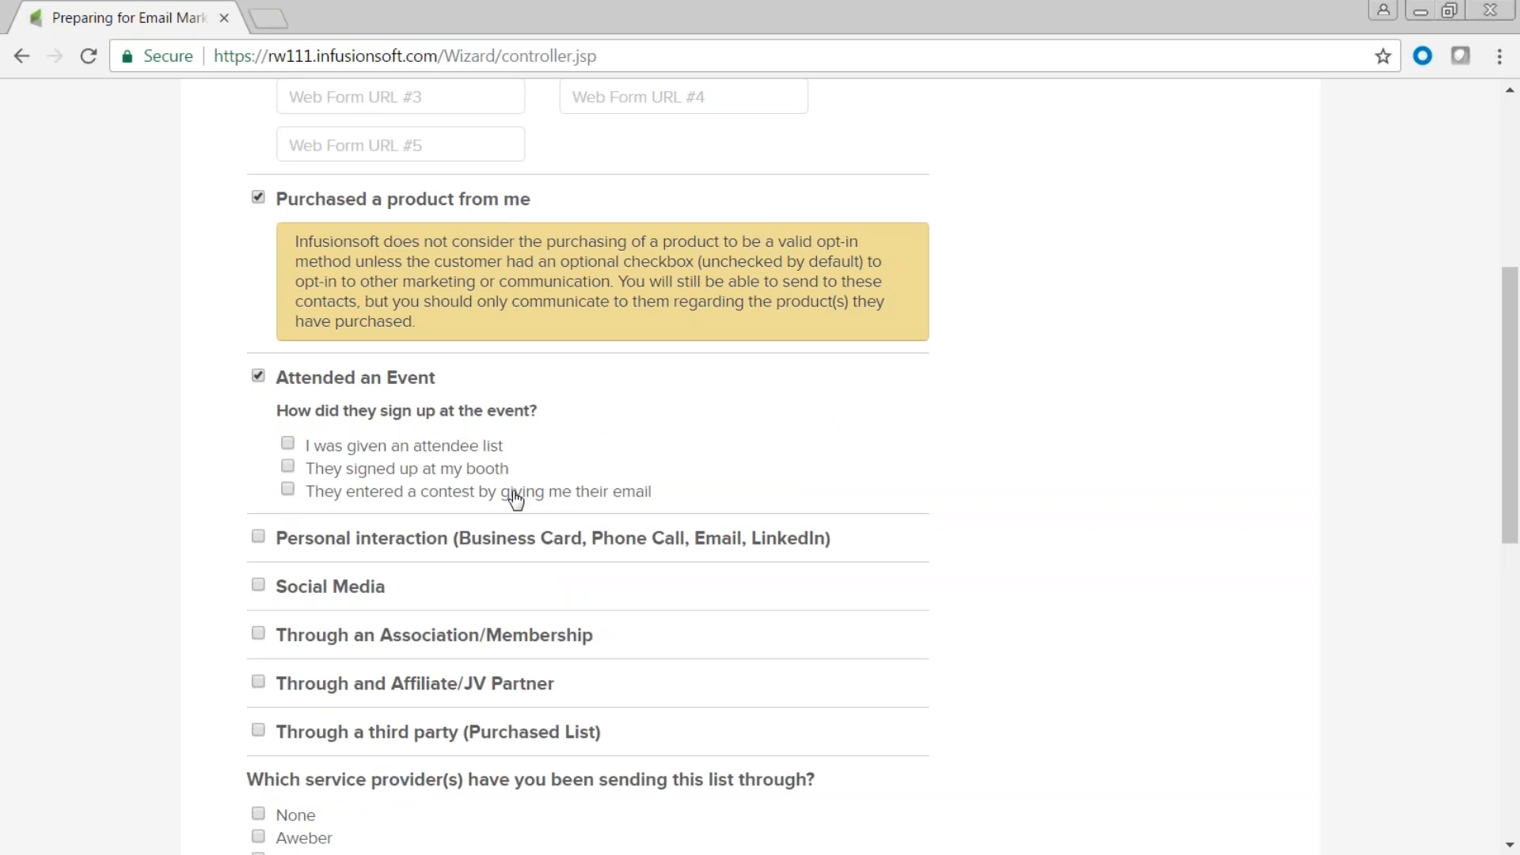
click(287, 444)
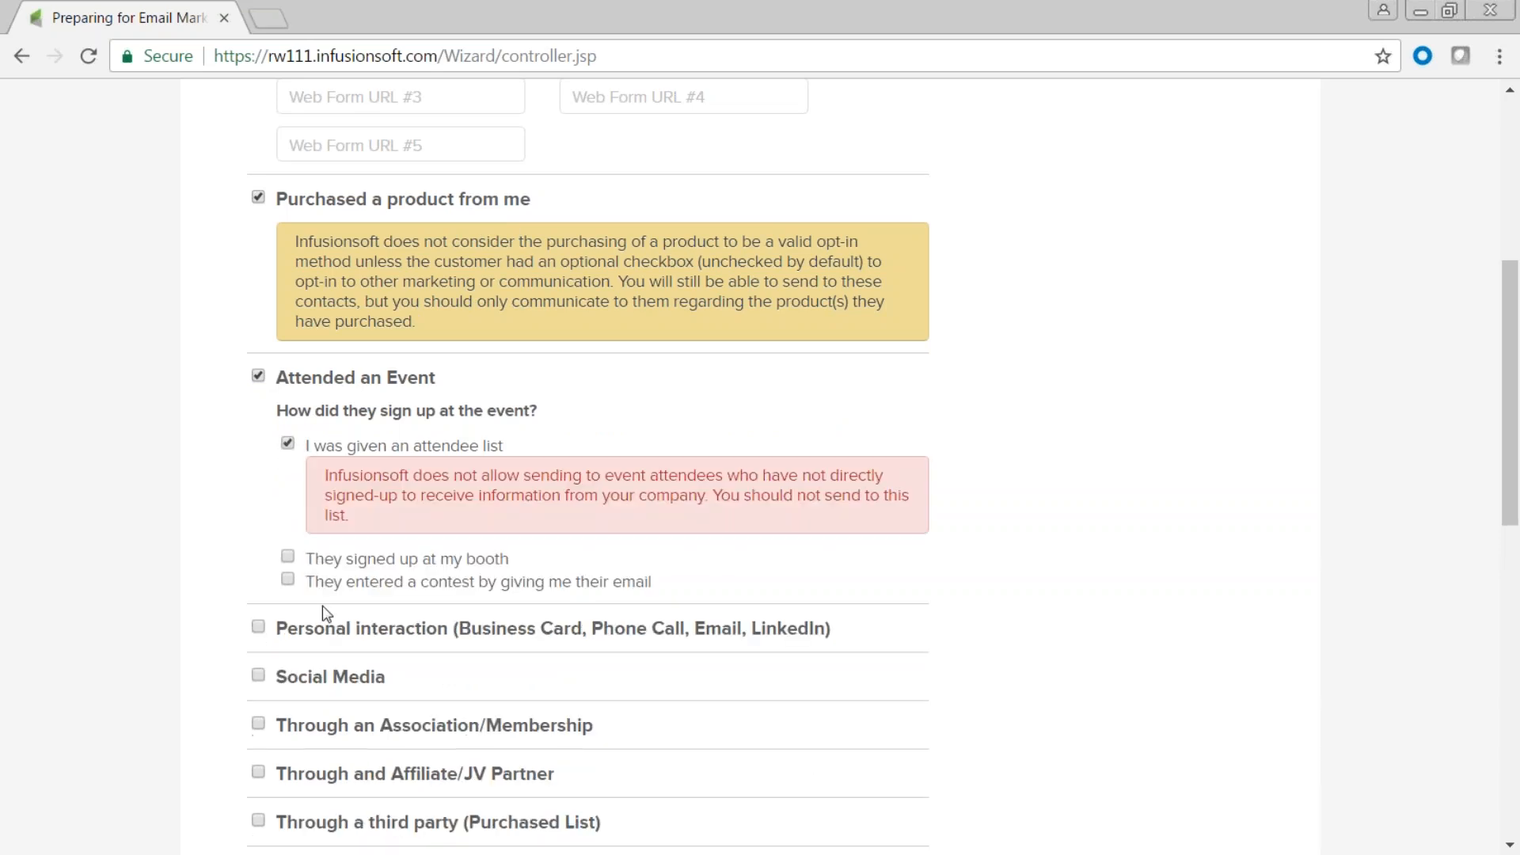
drag(350, 519, 321, 466)
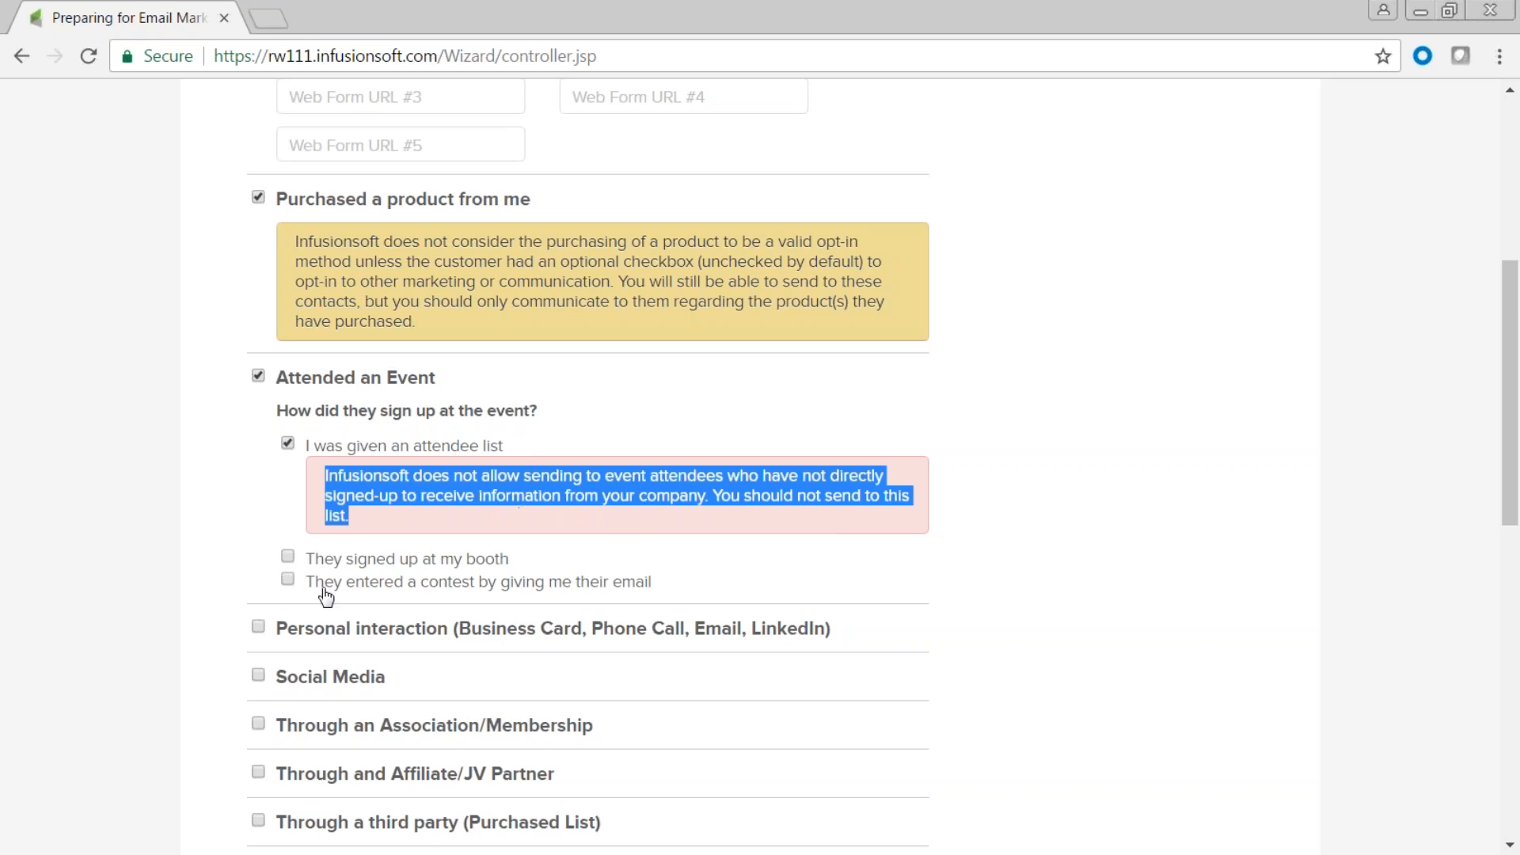
click(287, 557)
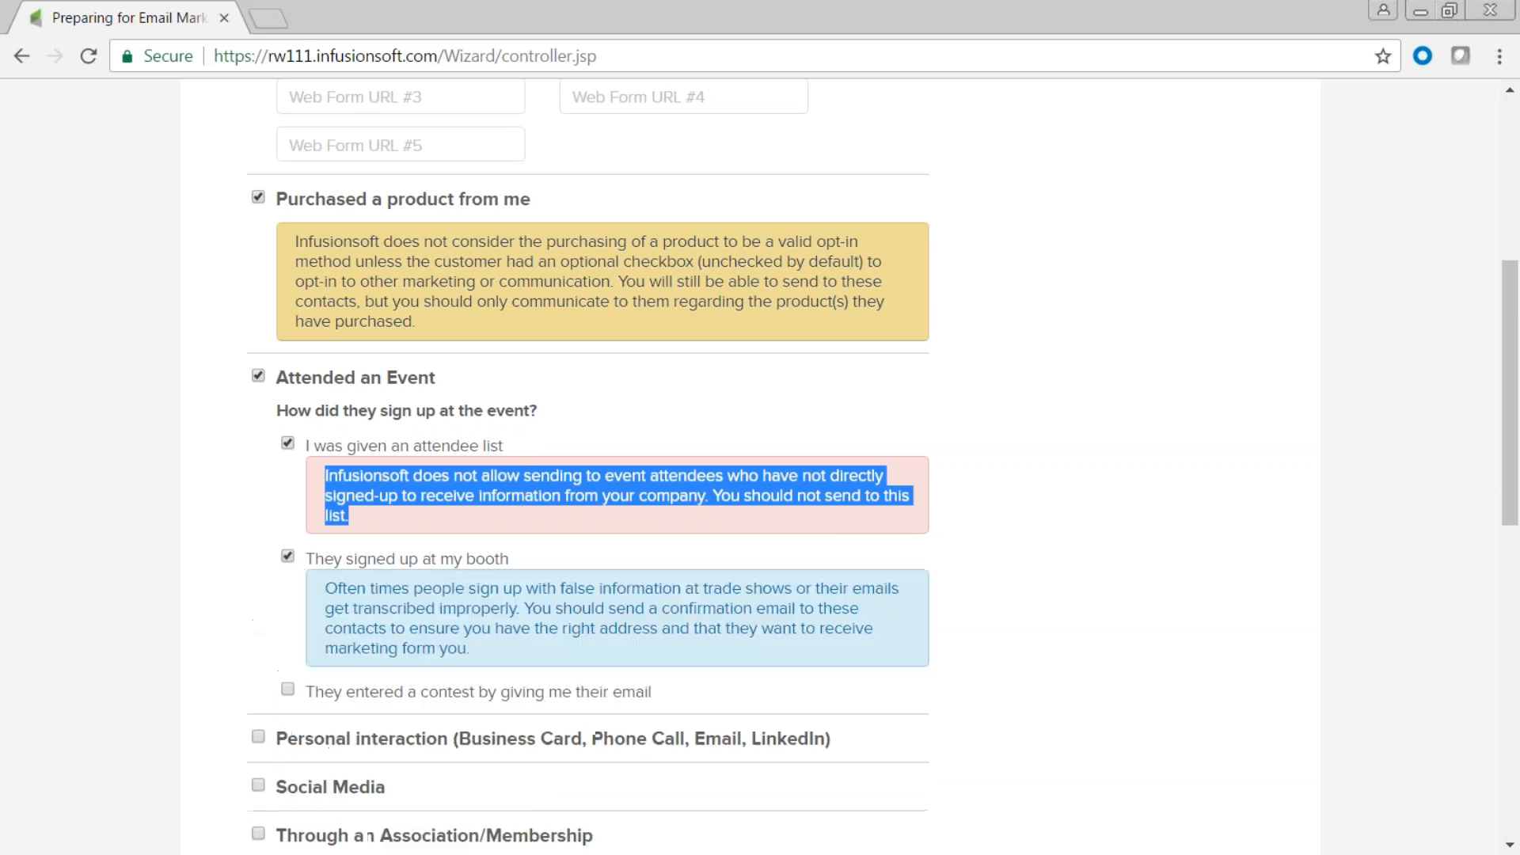
click(287, 444)
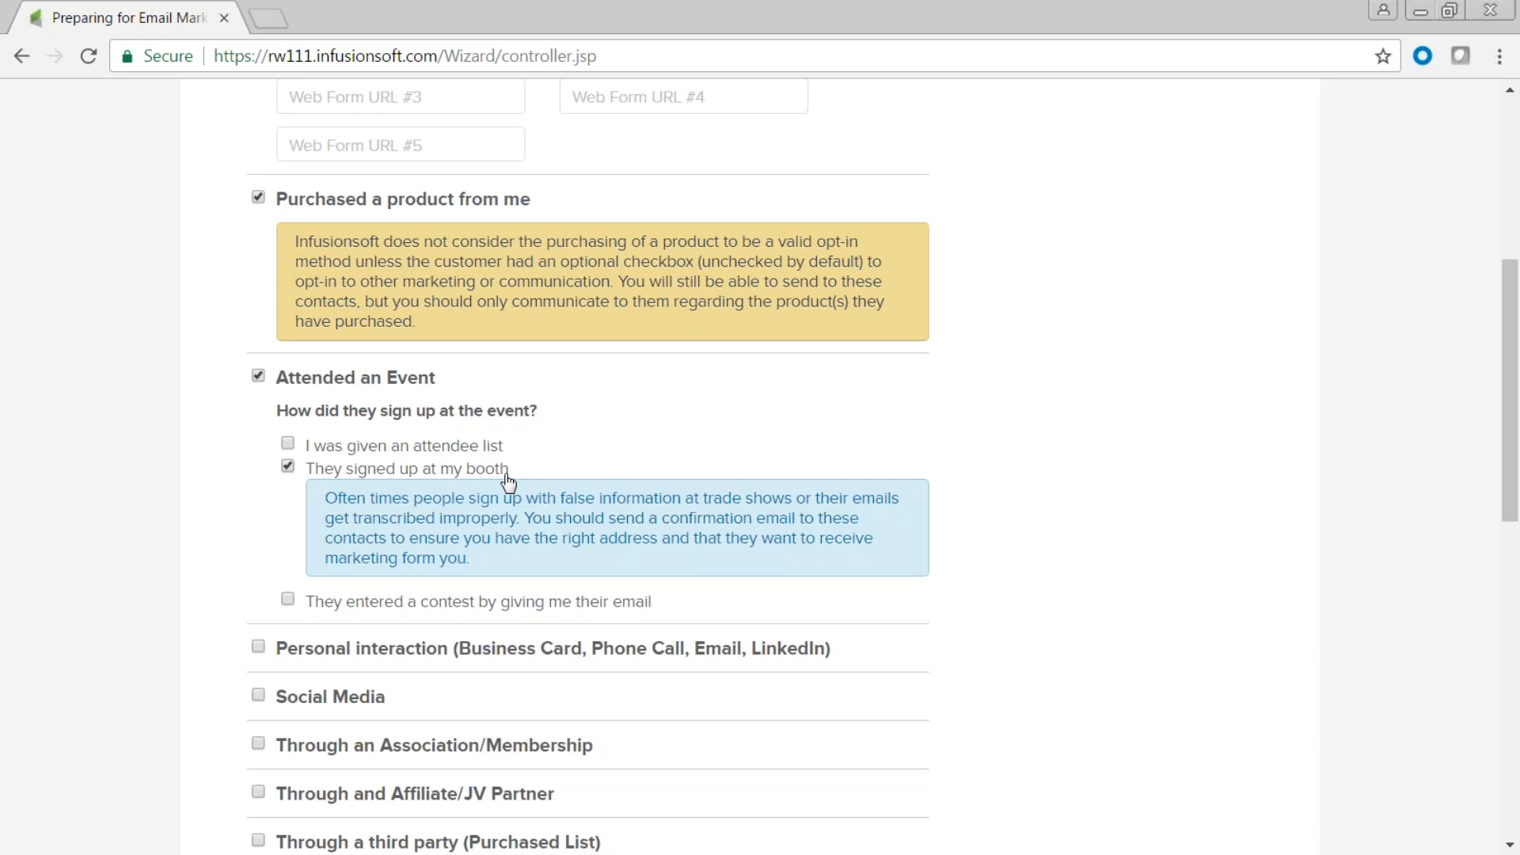
scroll(514, 570, down, 5)
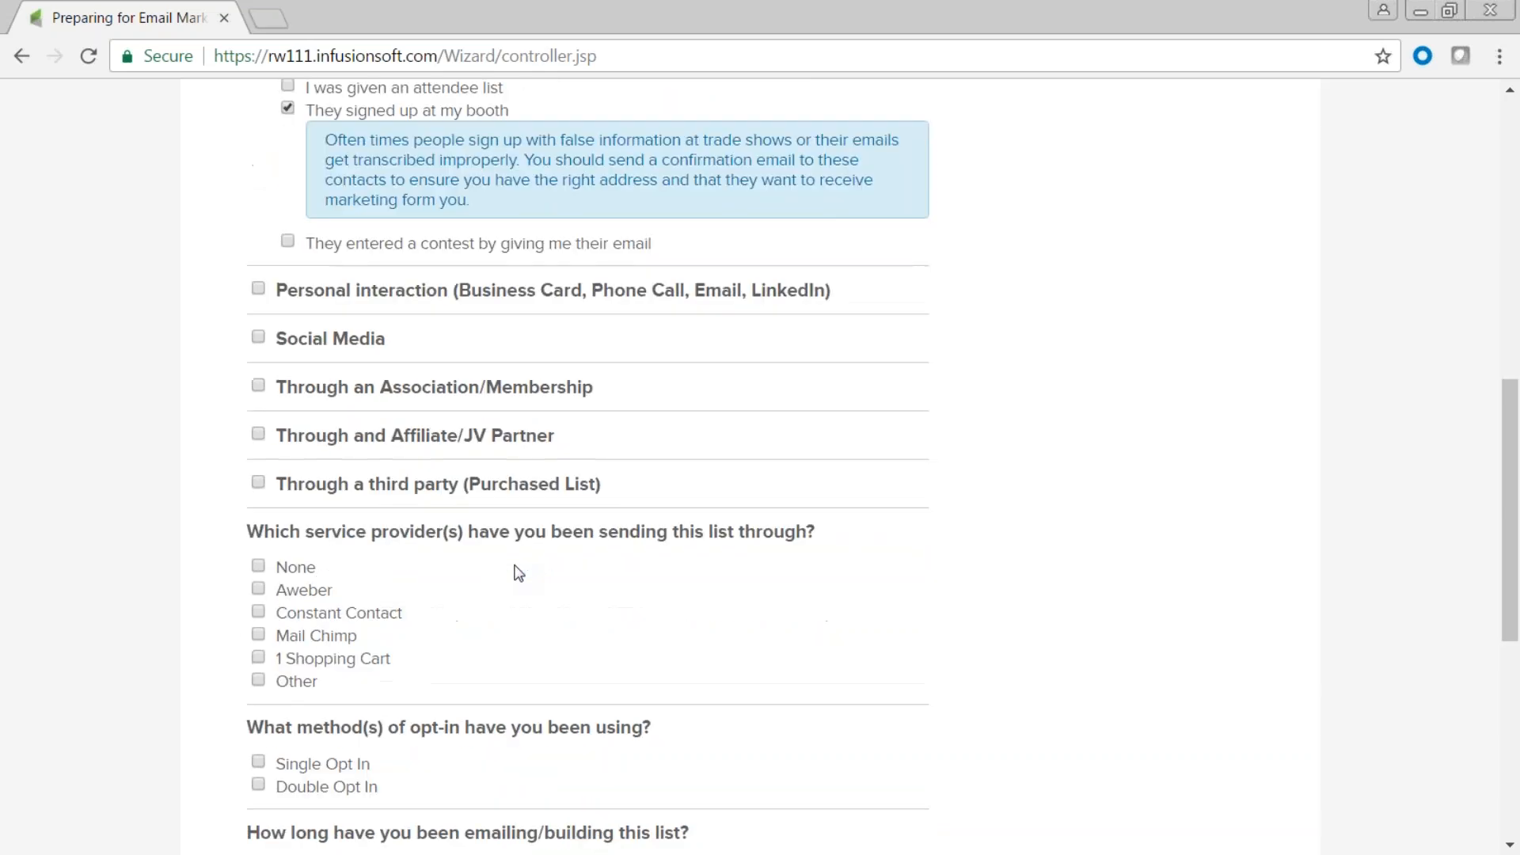
Choose Mail Chimp, Single Opt In, list built Less Than A Year, last sent Less Than A Month.
scroll(515, 572, down, 5)
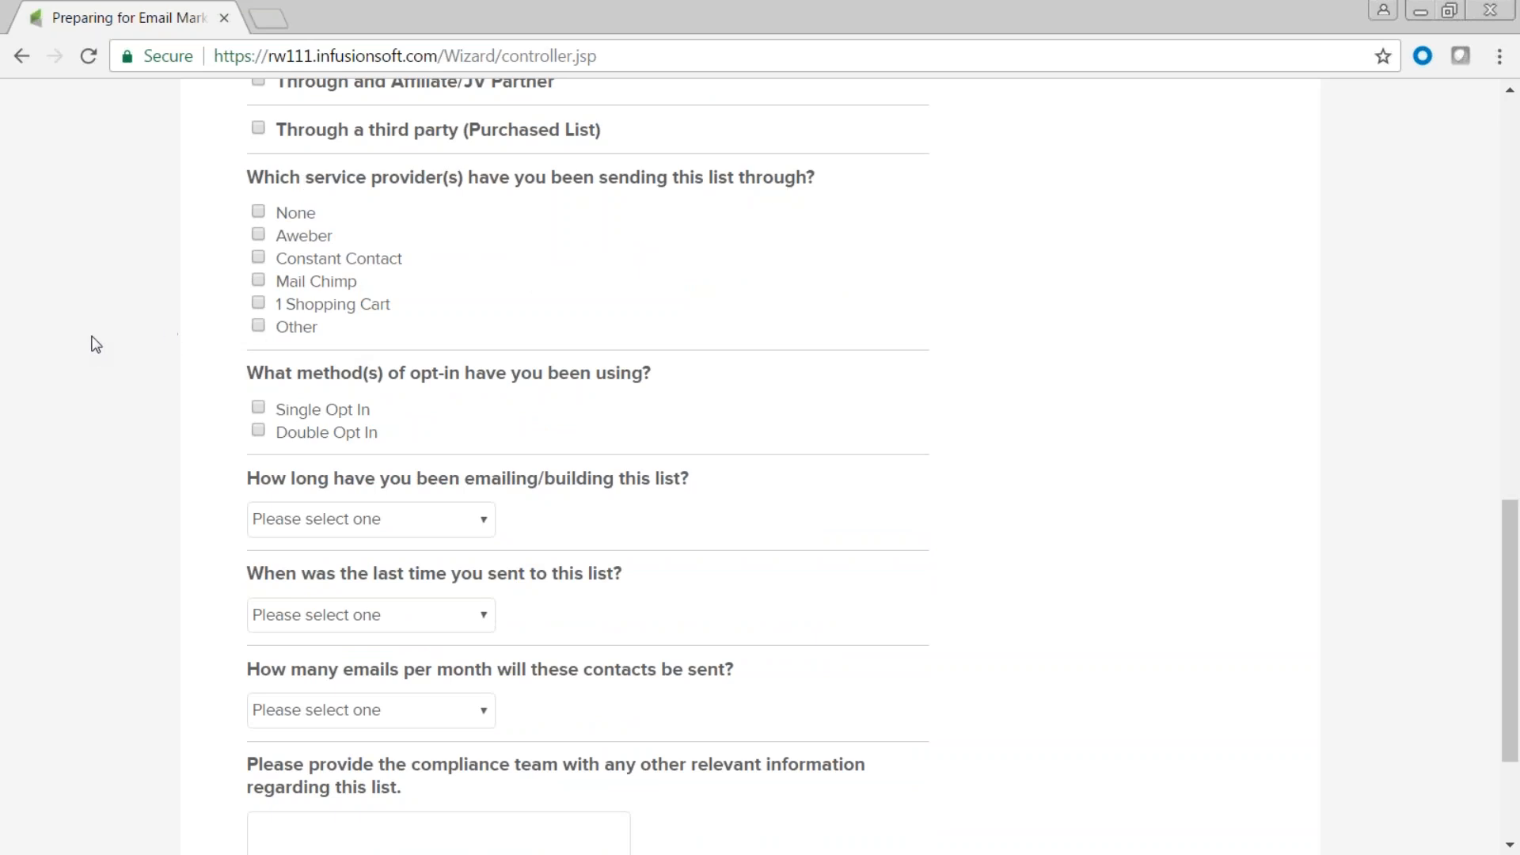
click(259, 281)
click(258, 410)
click(483, 521)
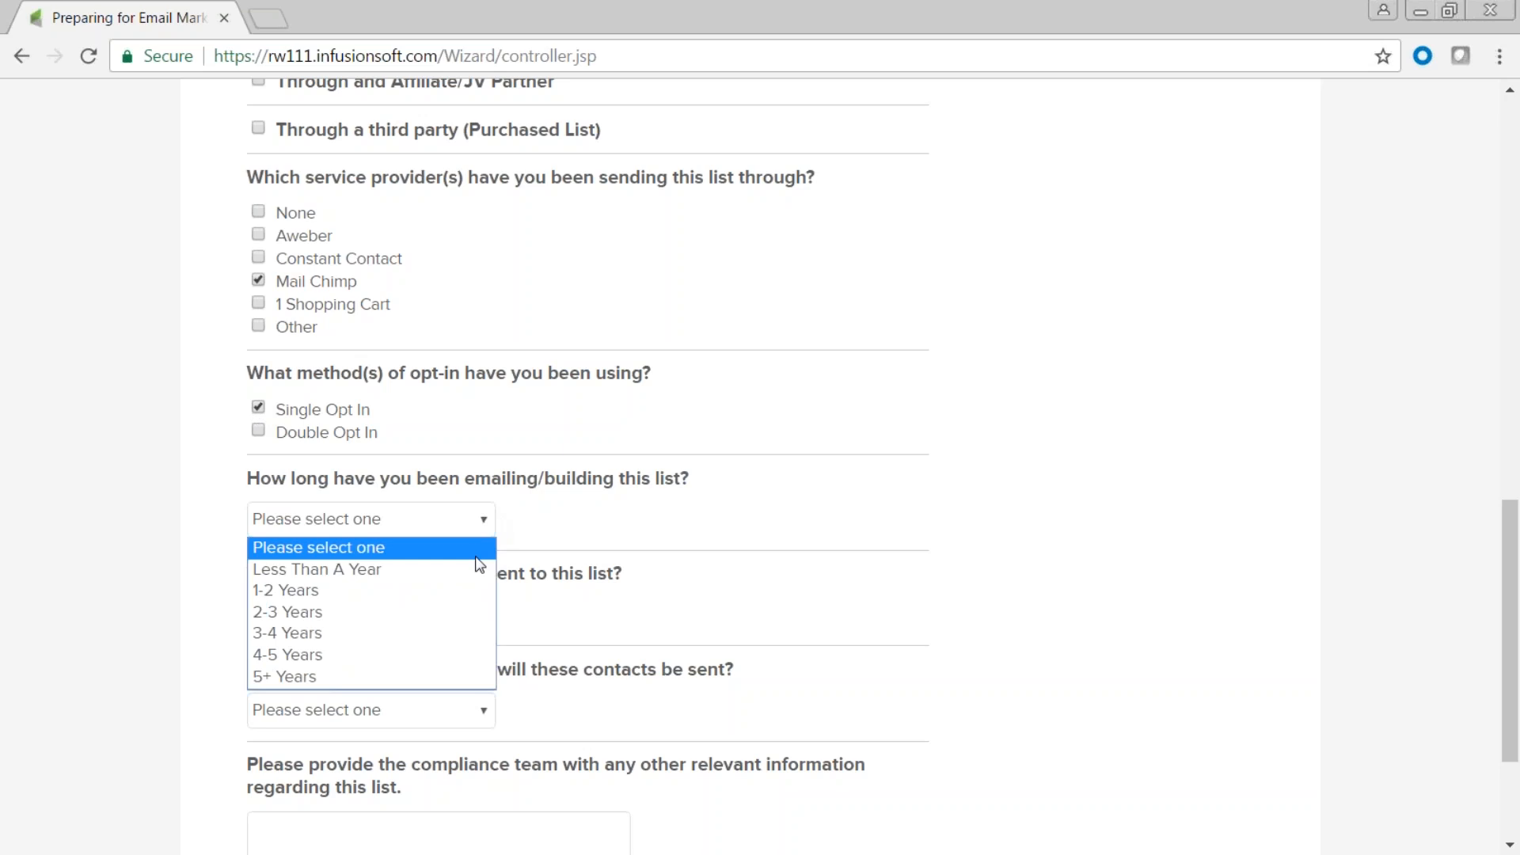
click(475, 569)
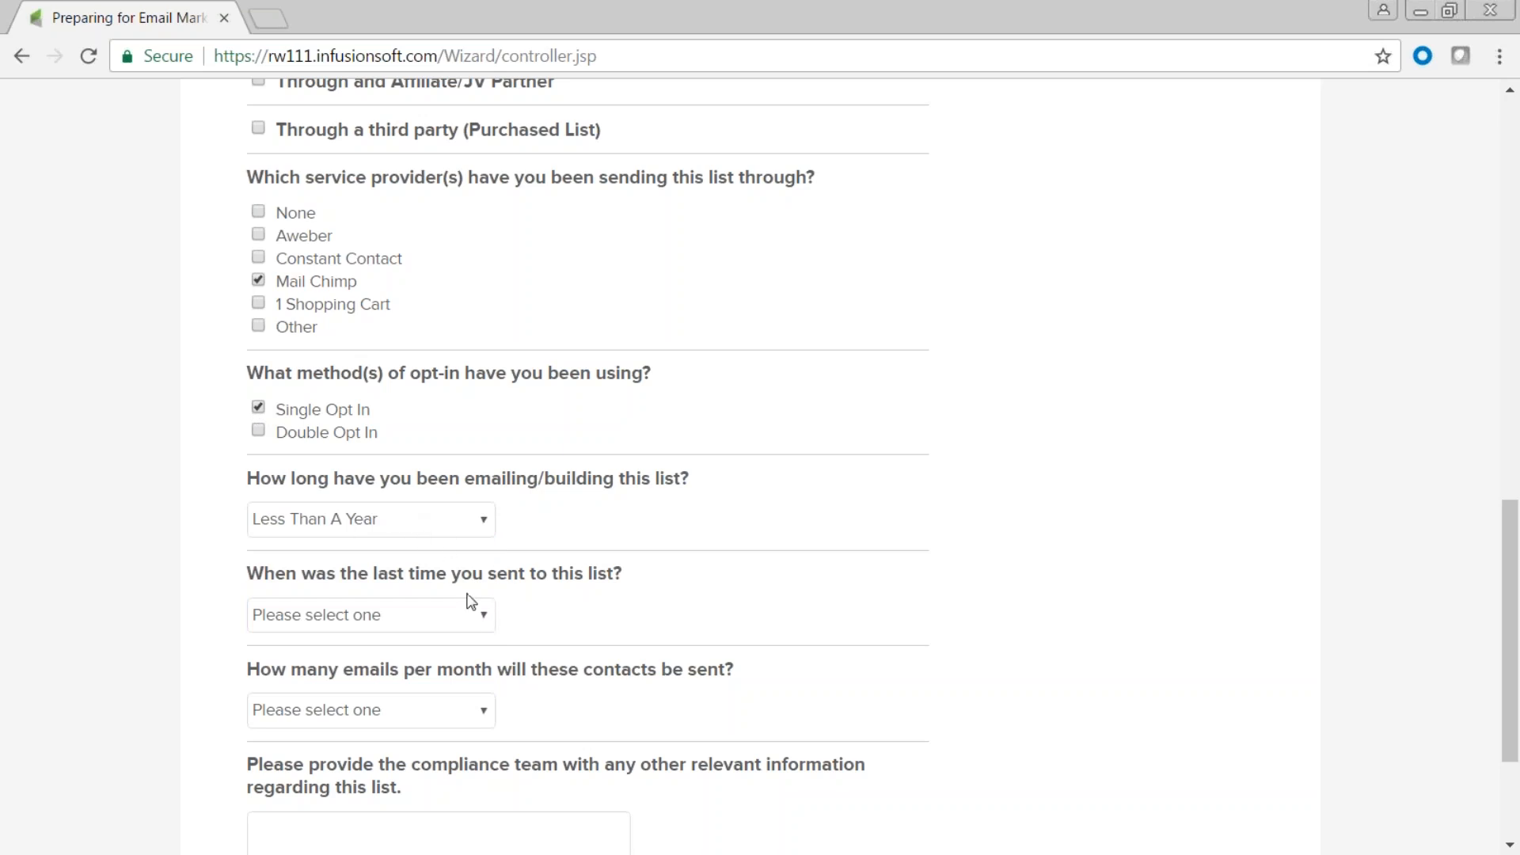
click(483, 617)
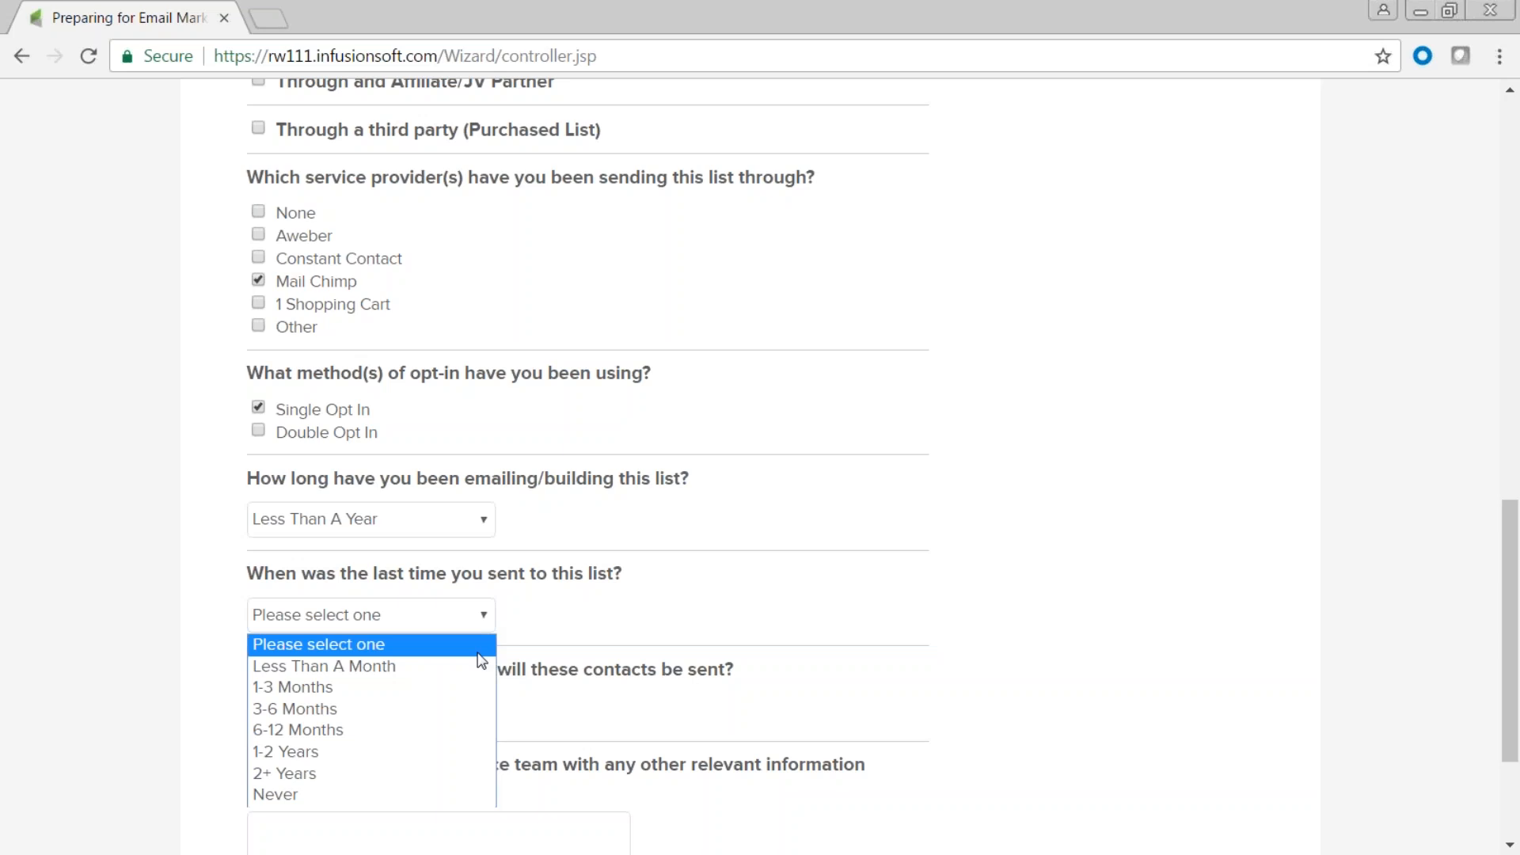
click(451, 666)
Pick 1-5 Emails per month, add the note 'Current lists', and submit.
scroll(503, 662, down, 3)
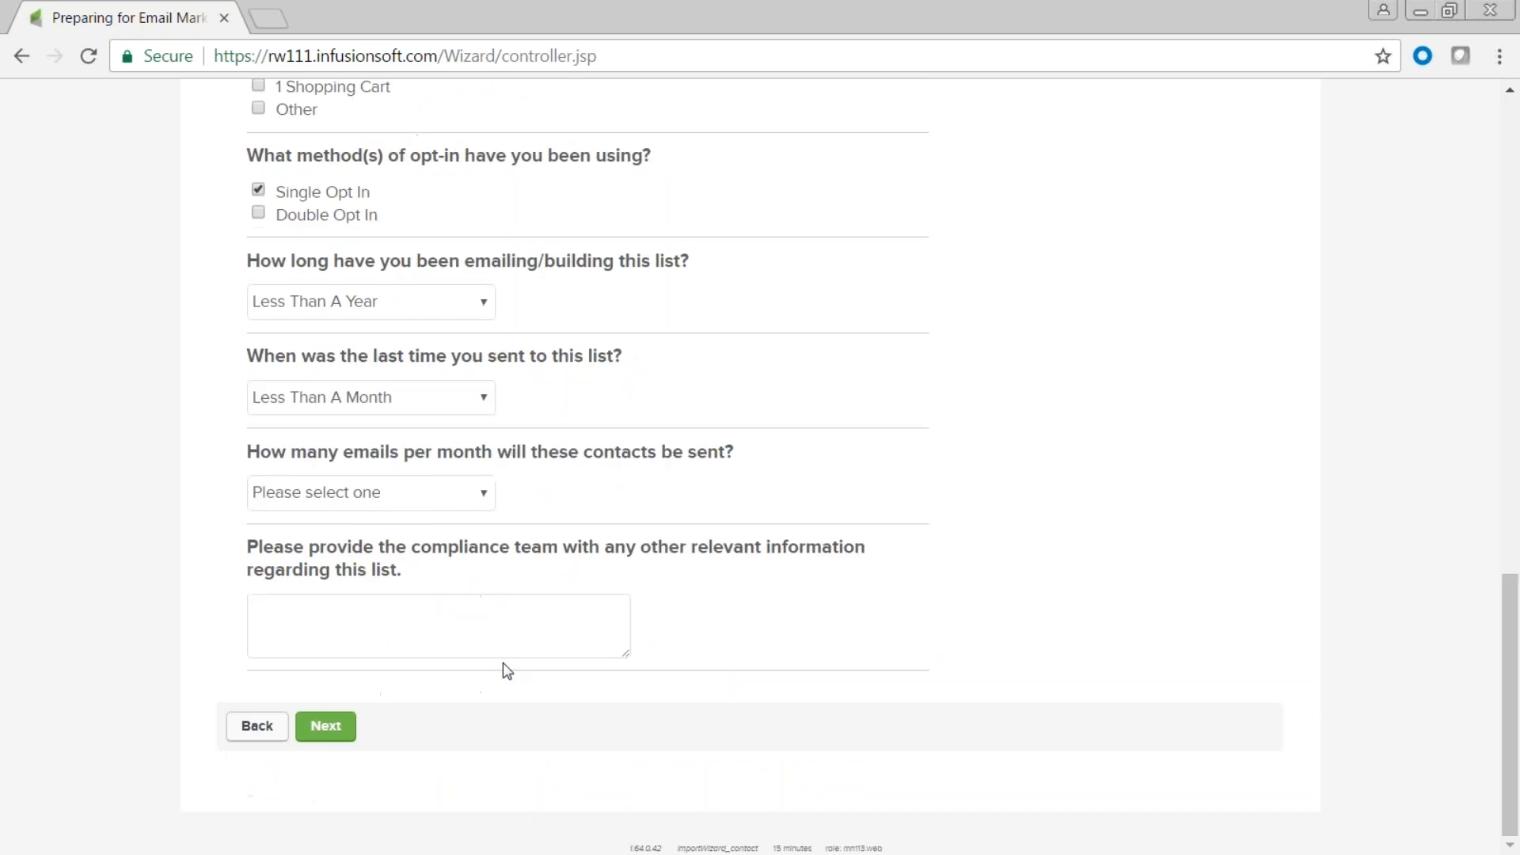
click(484, 497)
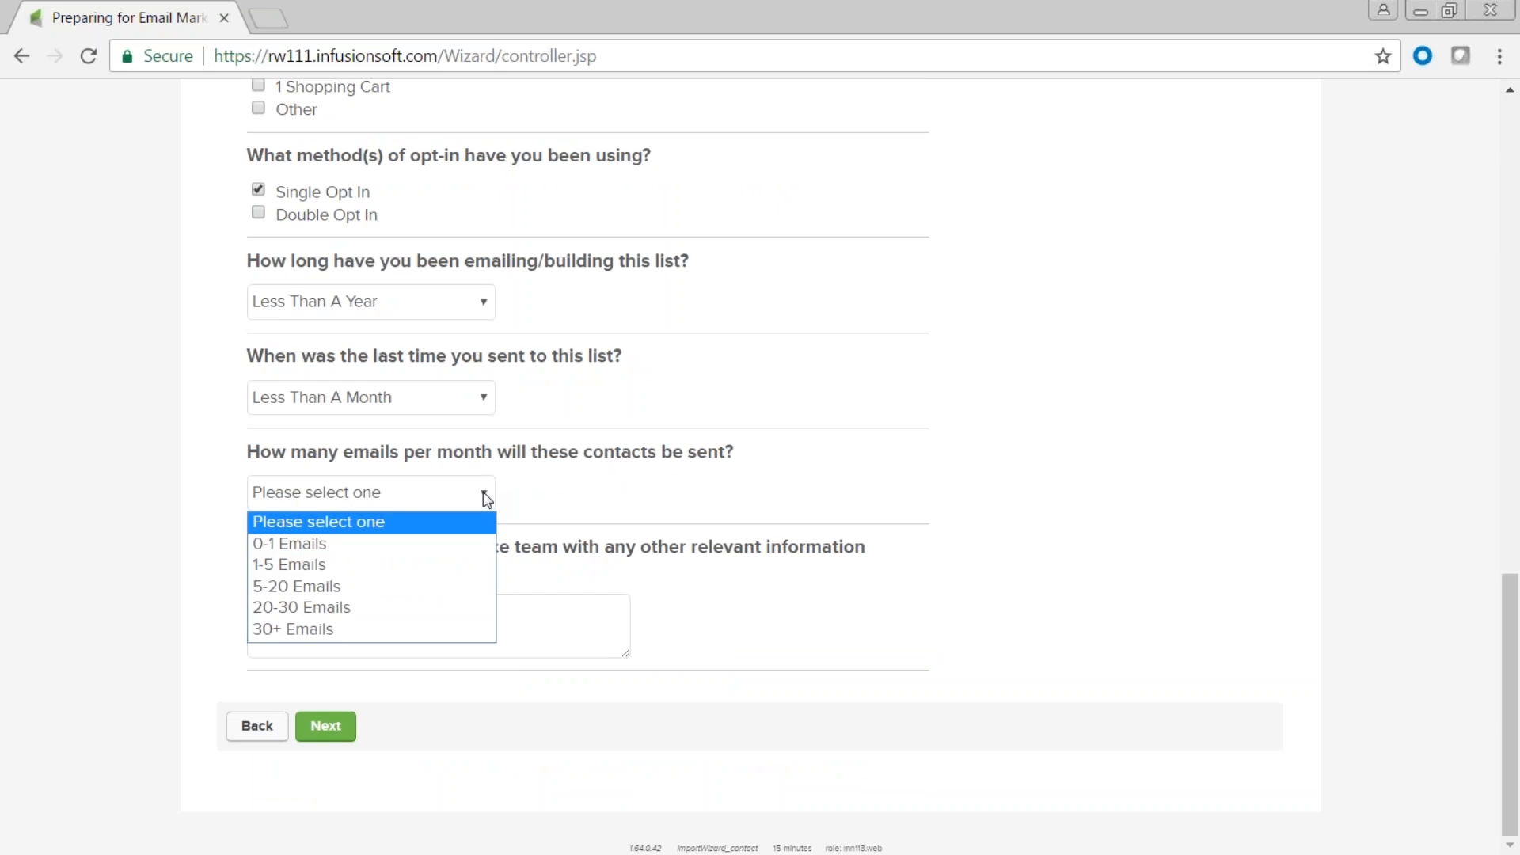
click(463, 563)
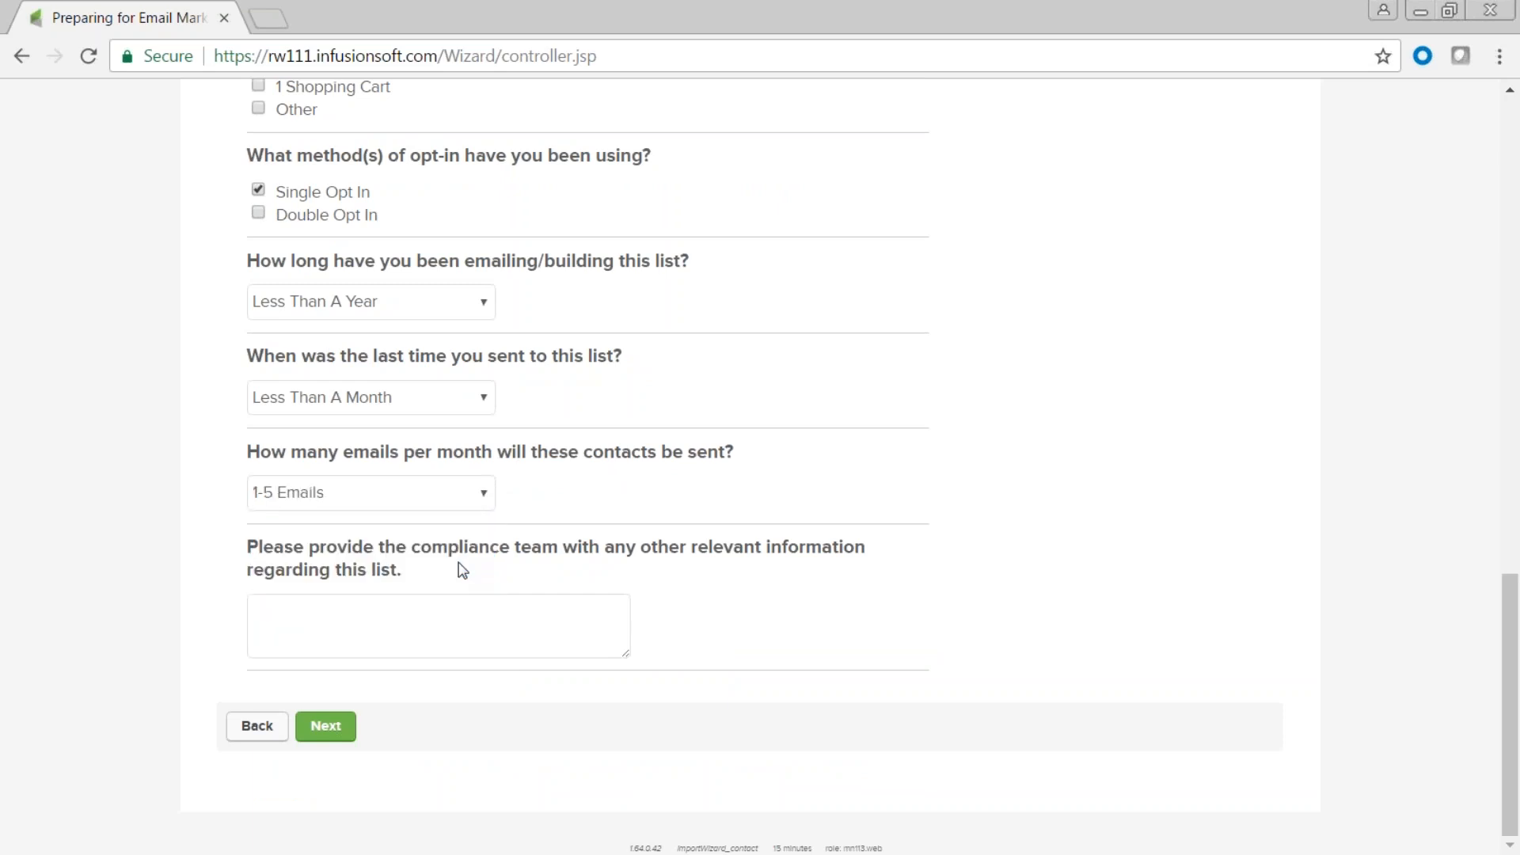
click(280, 626)
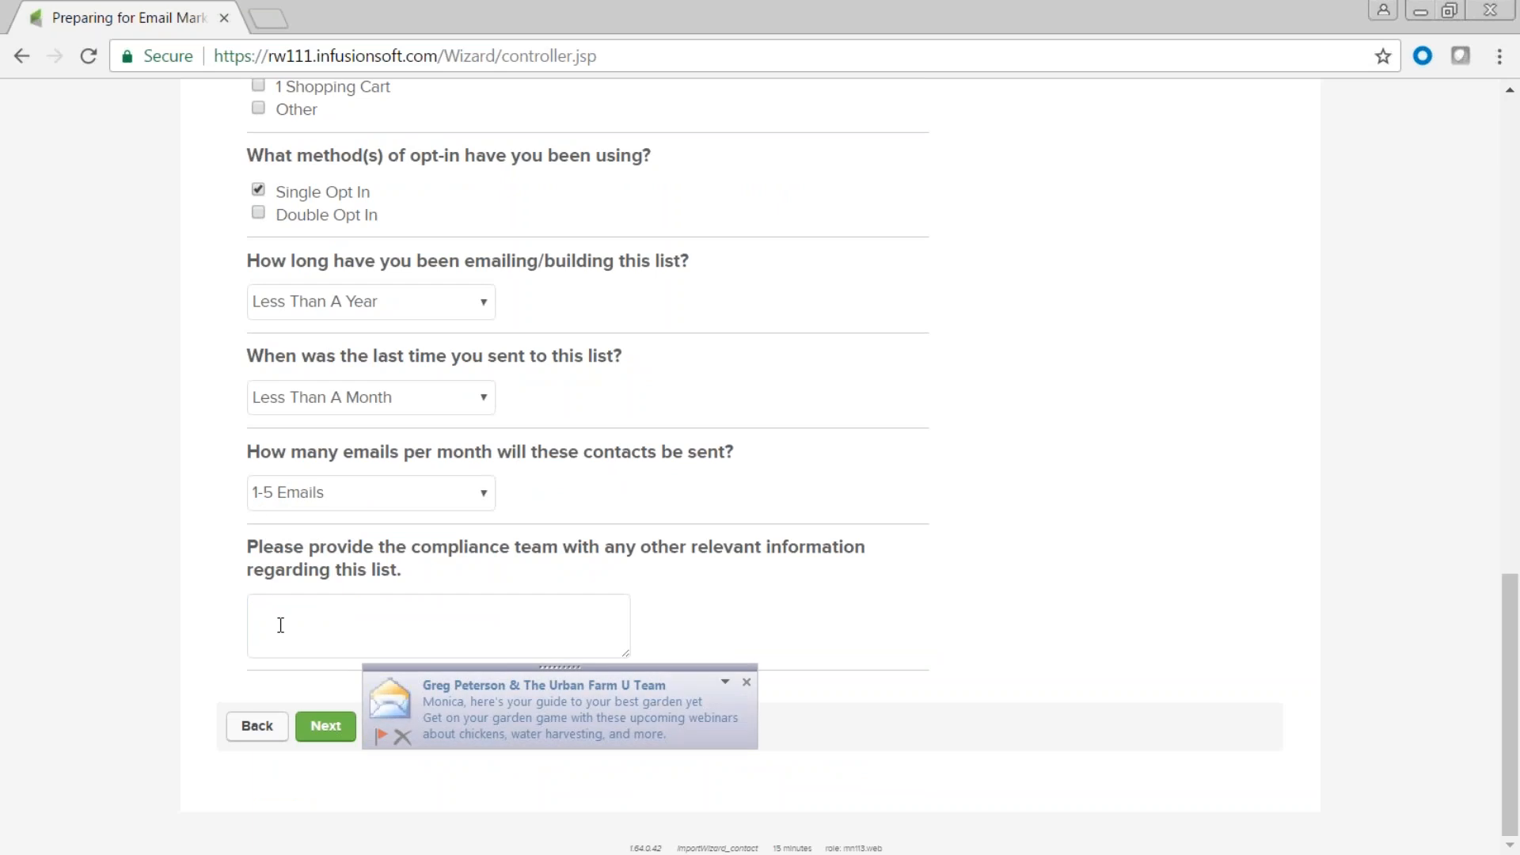
click(745, 686)
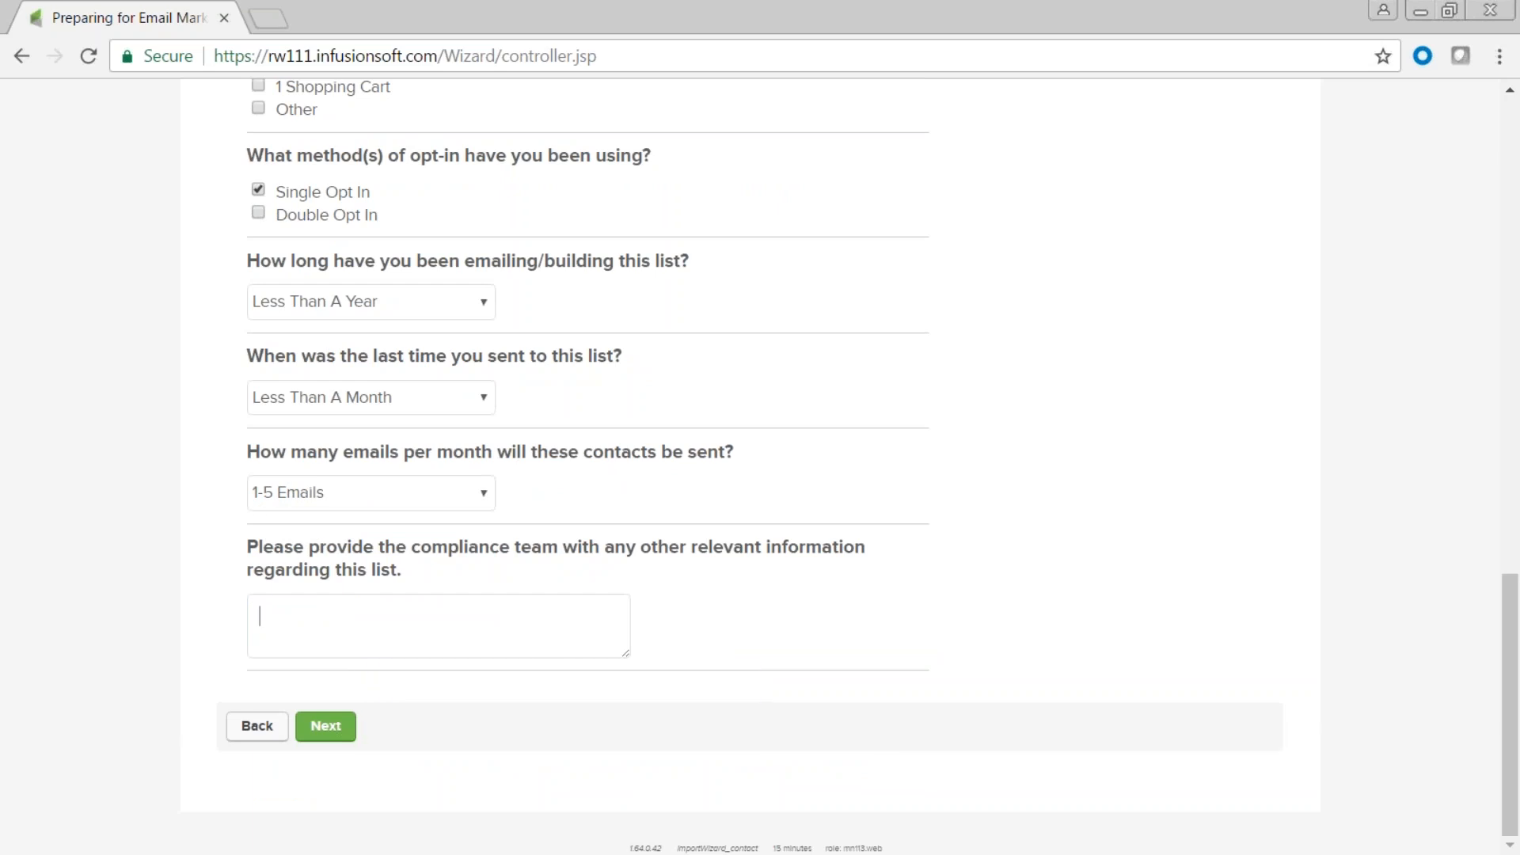
text(Current lists)
click(332, 734)
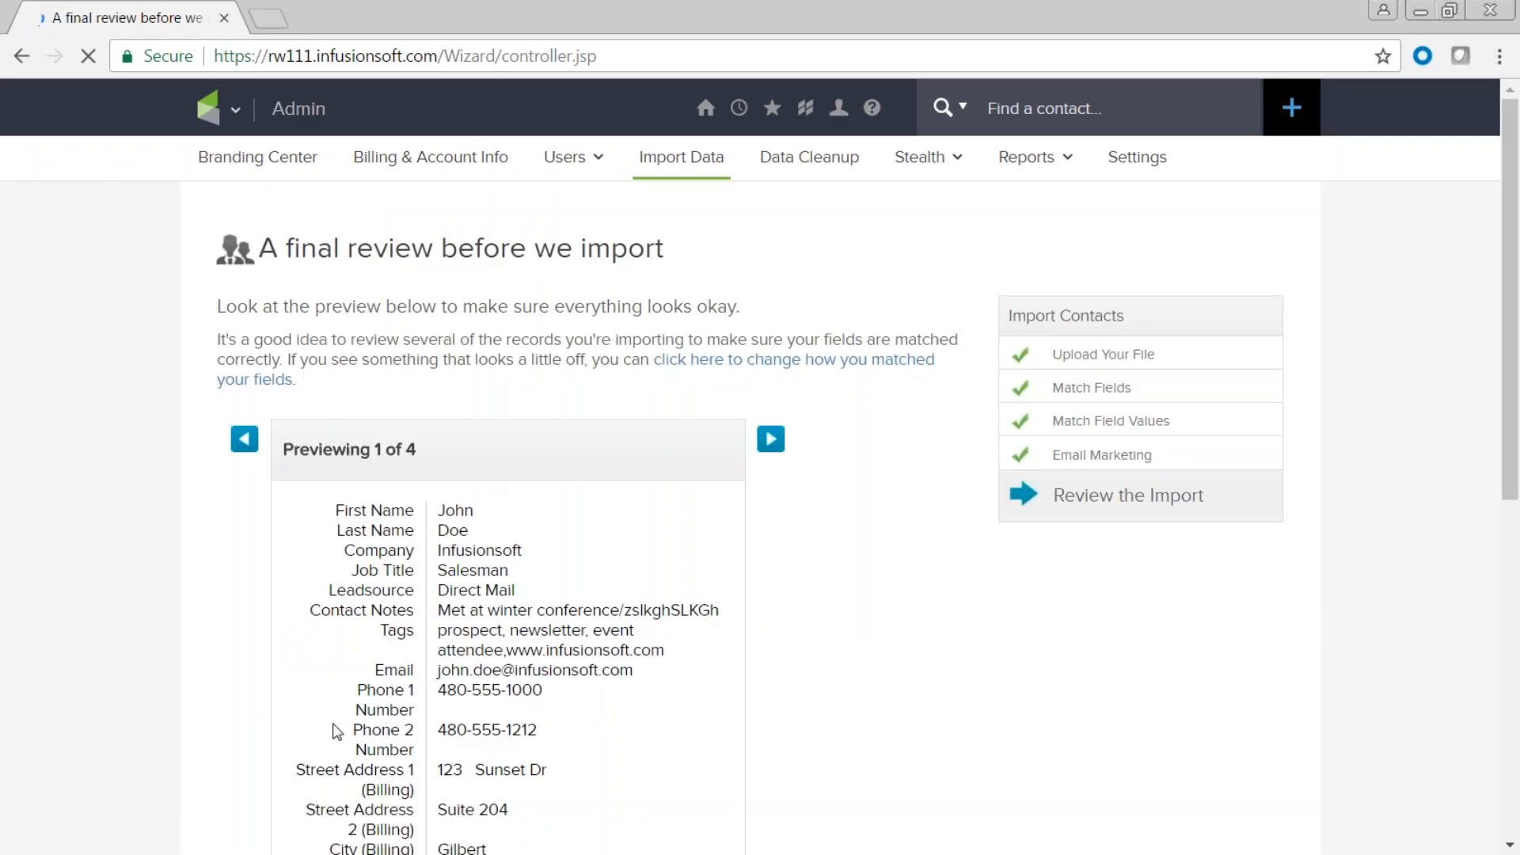
Scroll through record 1's preview, checking its Contact Notes and Tags values.
scroll(751, 467, down, 4)
scroll(750, 467, up, 1)
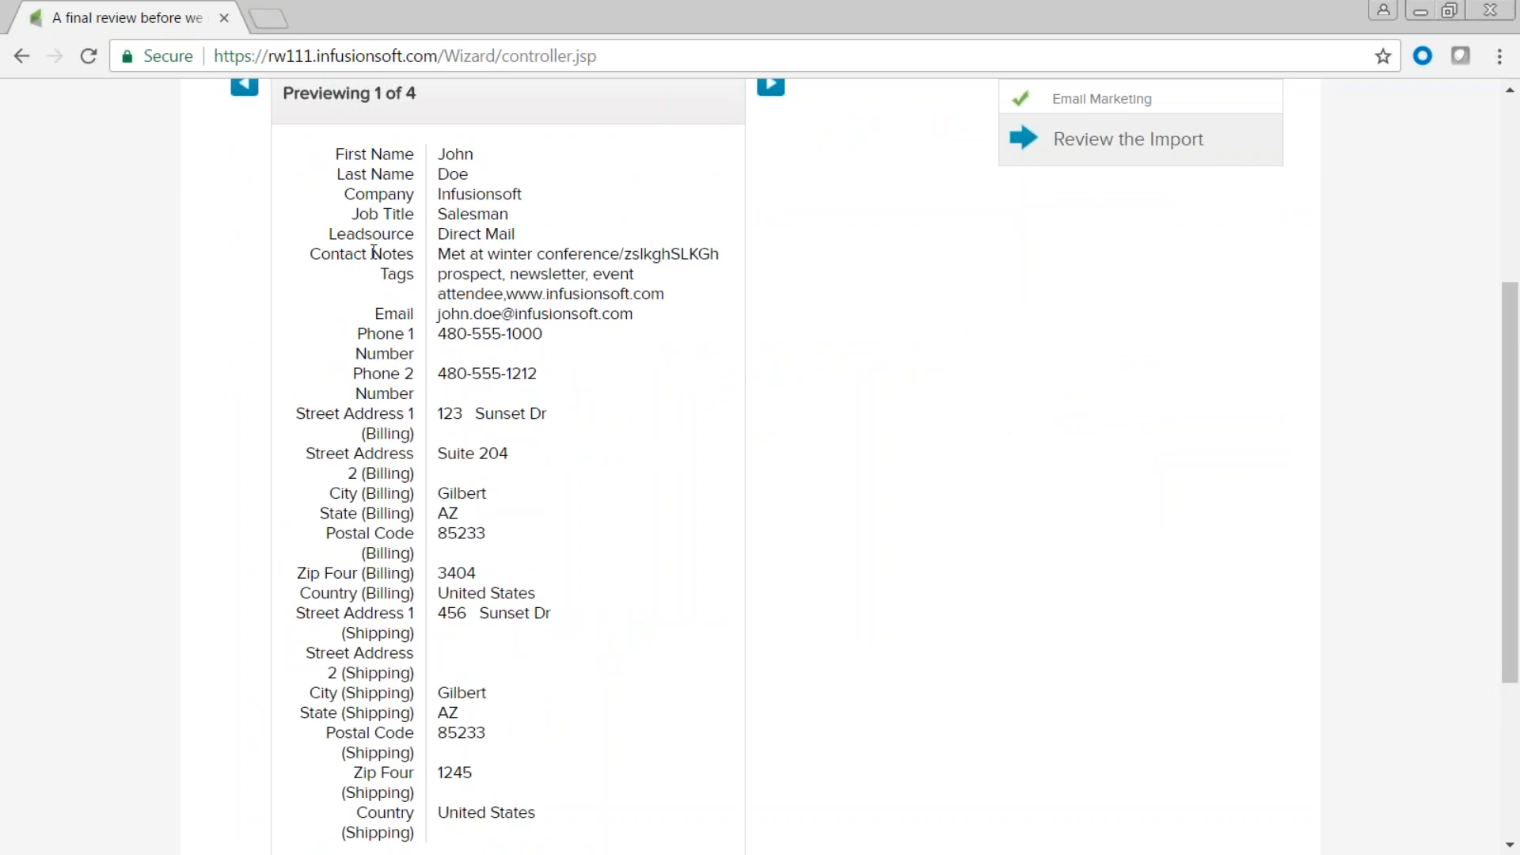
drag(438, 254, 660, 273)
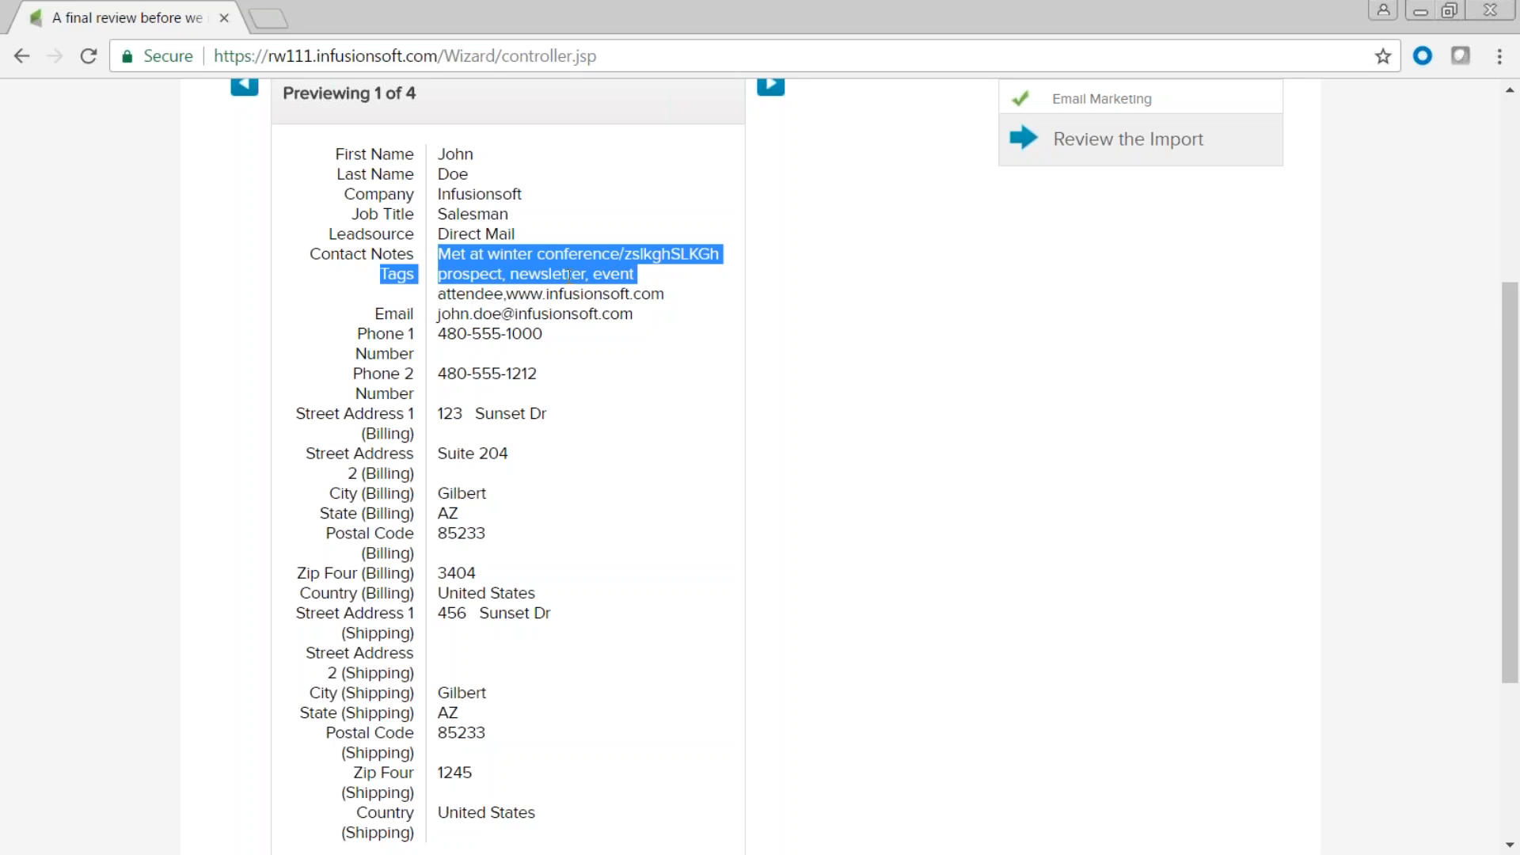
click(616, 366)
scroll(610, 388, down, 4)
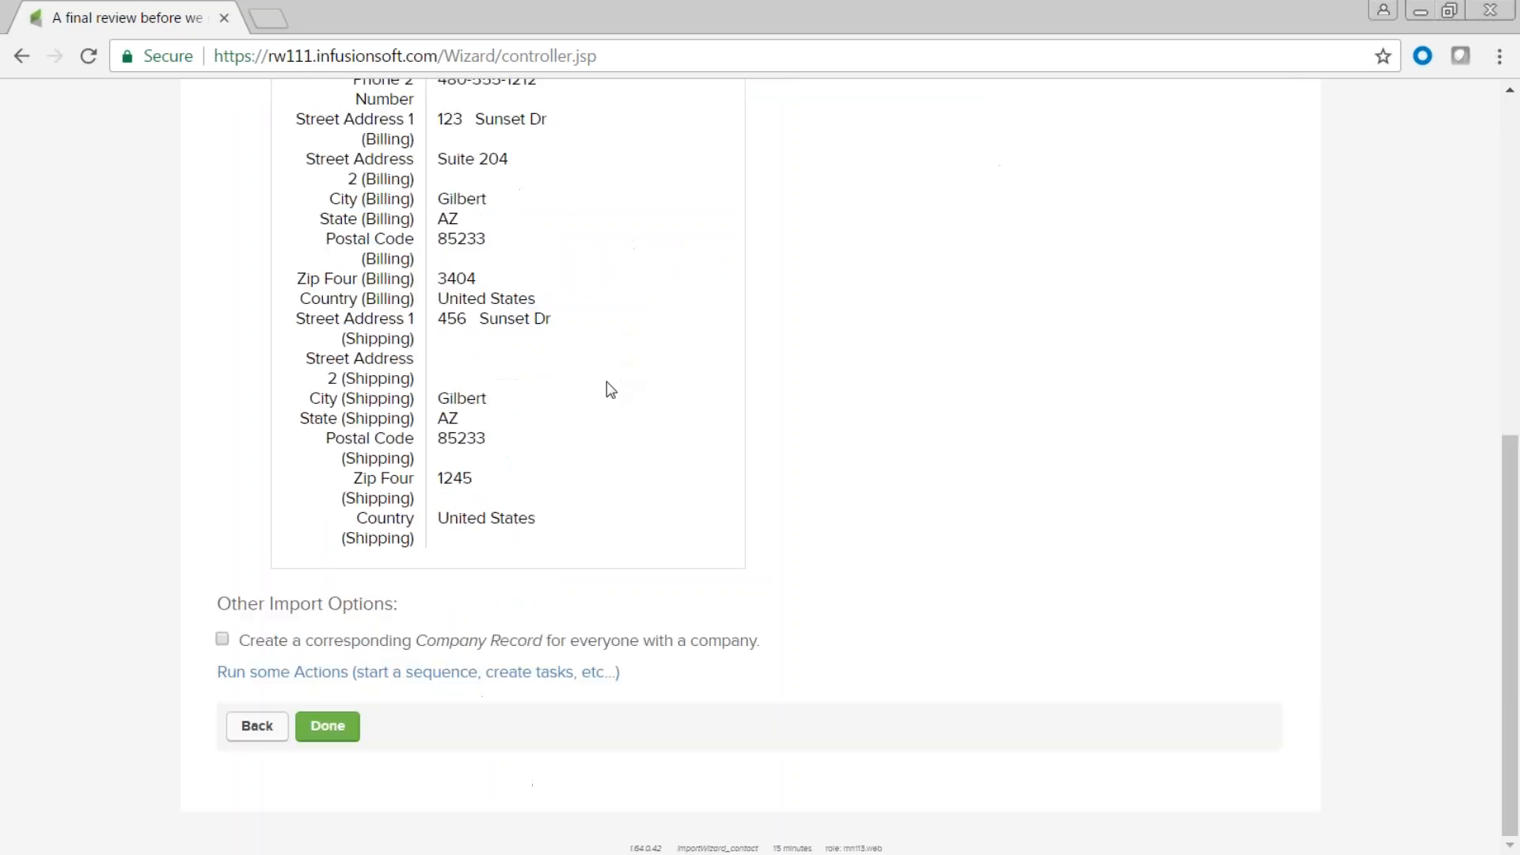
Add an apply/remove tag action to run on the imported contacts.
click(265, 679)
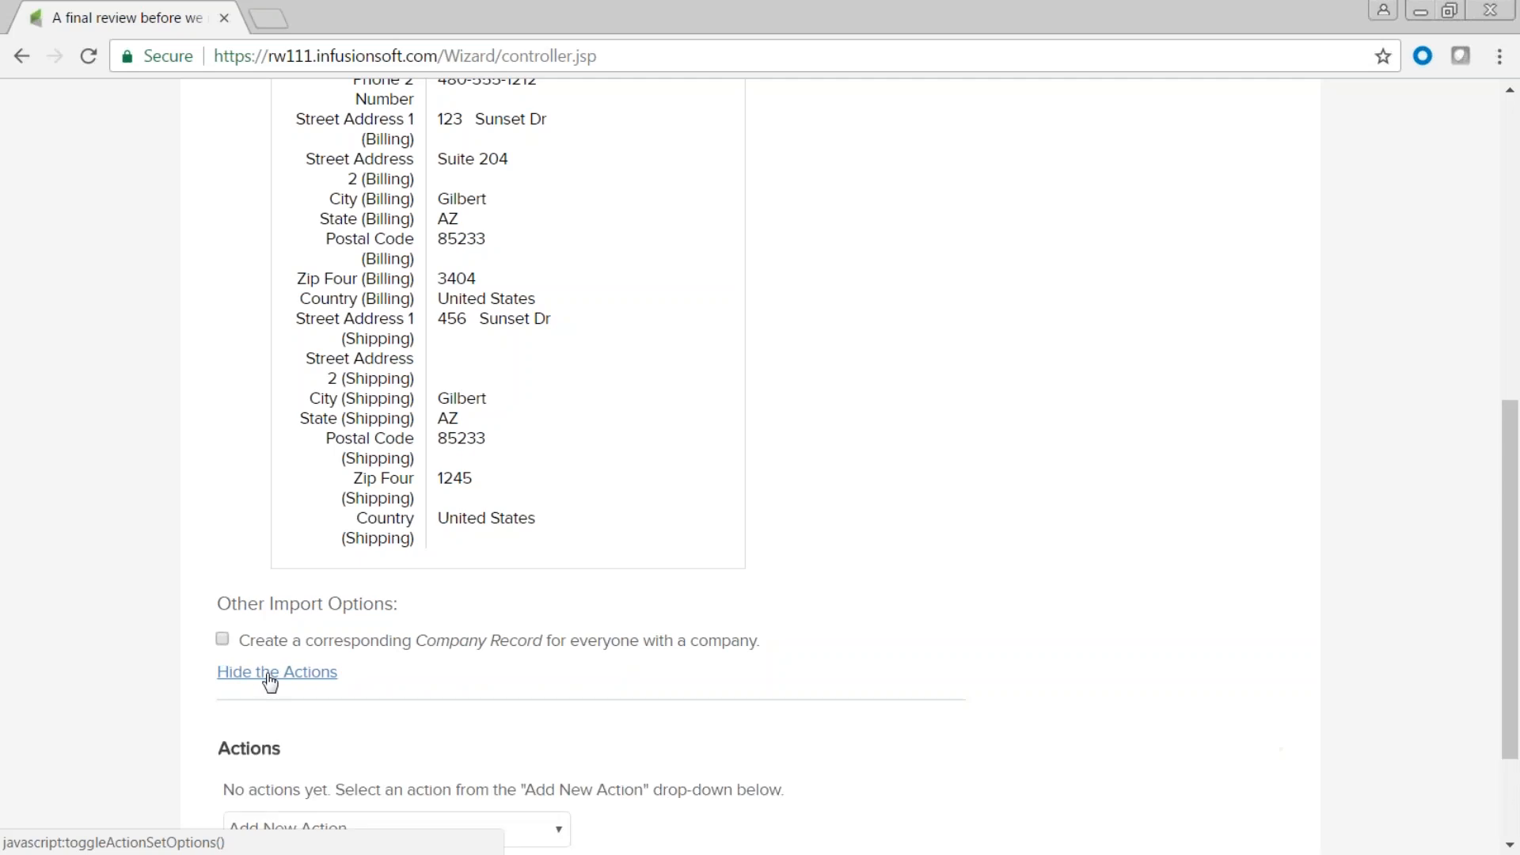
scroll(377, 696, down, 2)
click(557, 667)
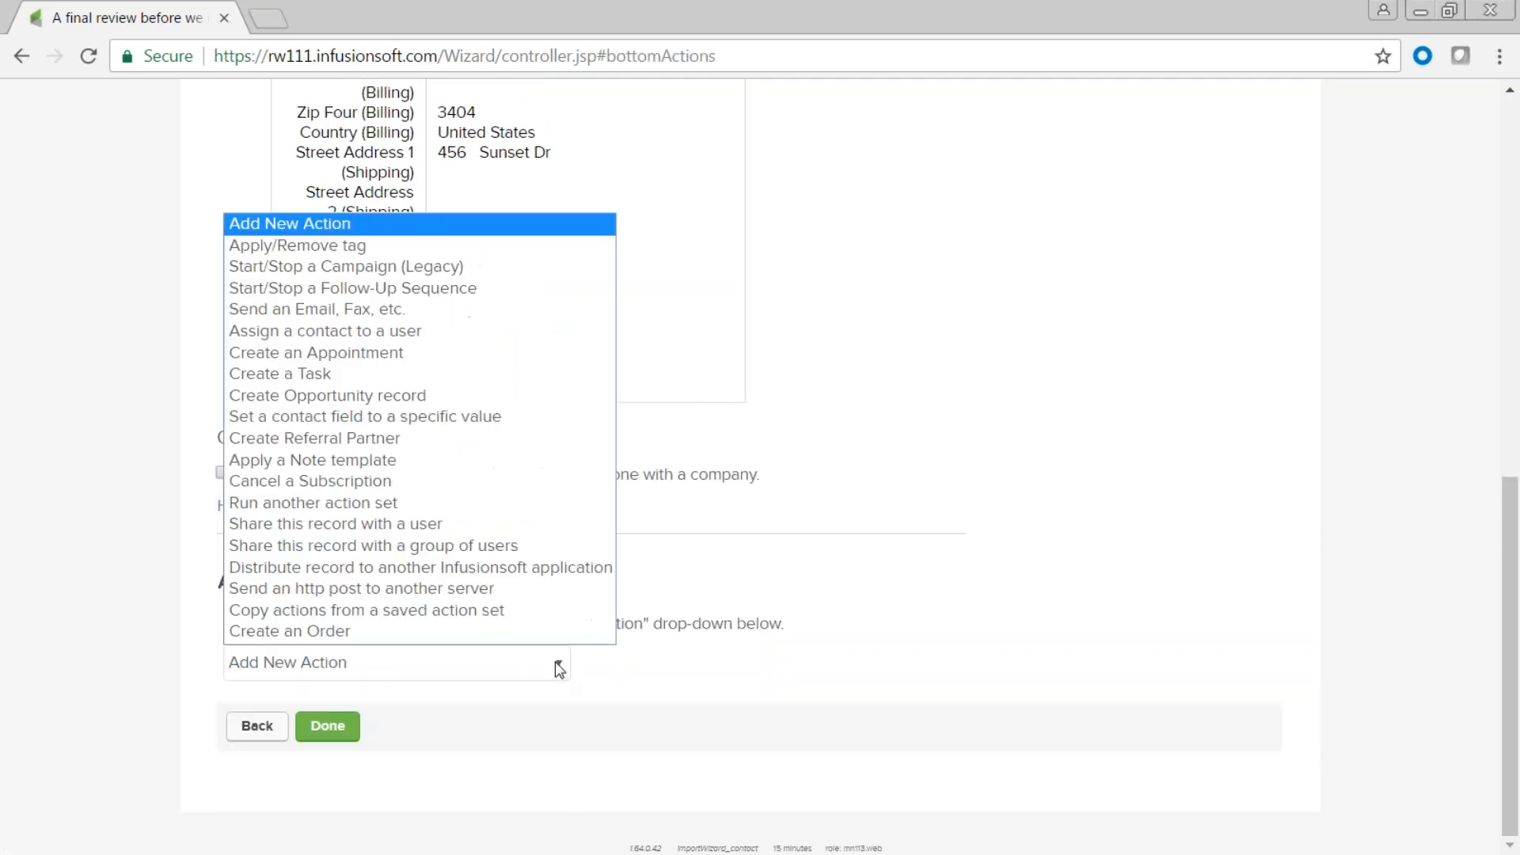
click(321, 247)
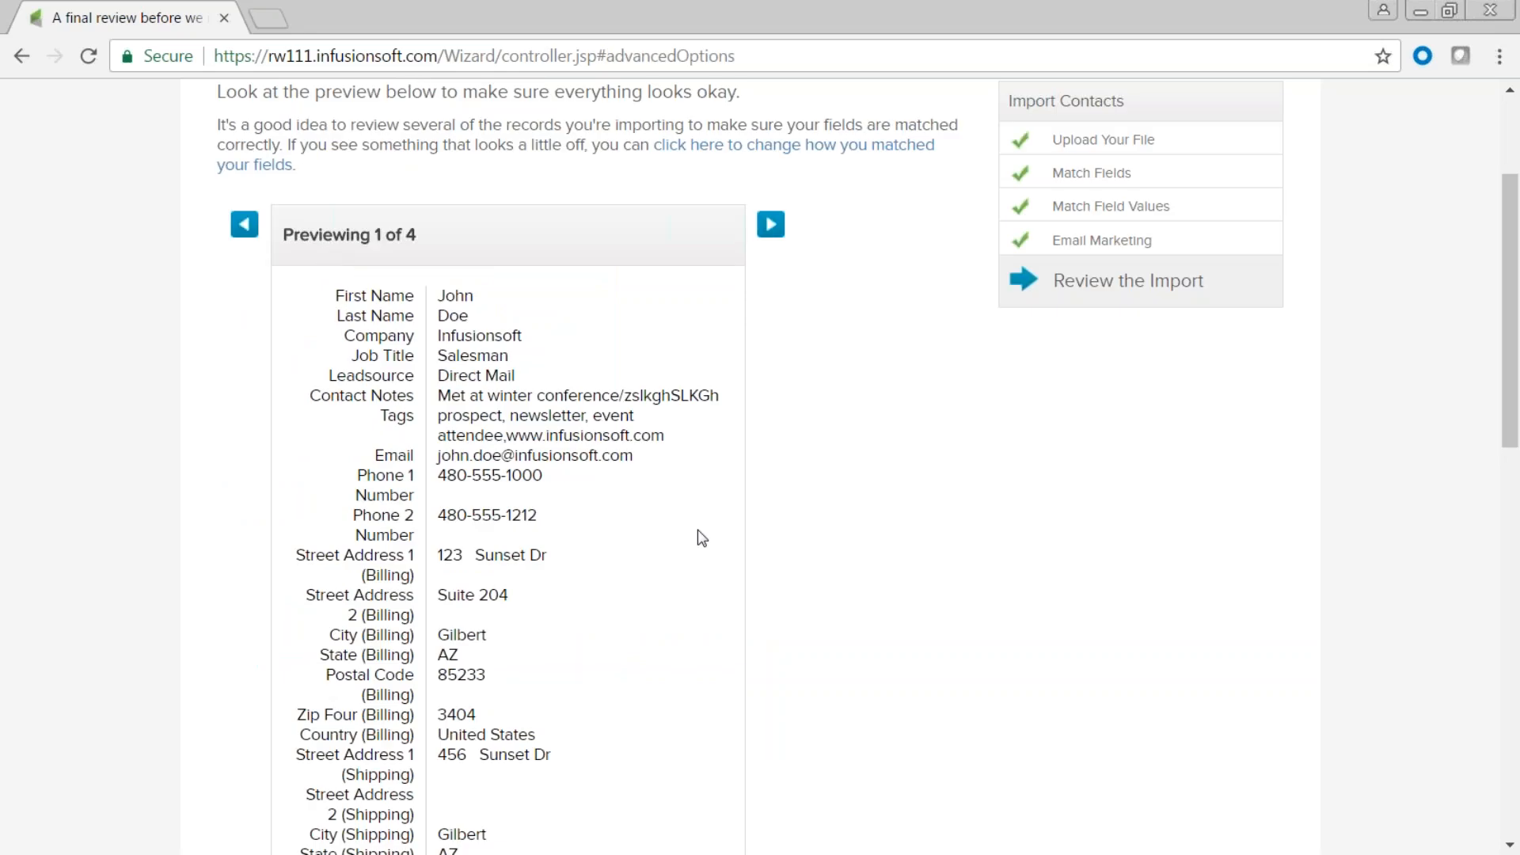
scroll(702, 539, down, 6)
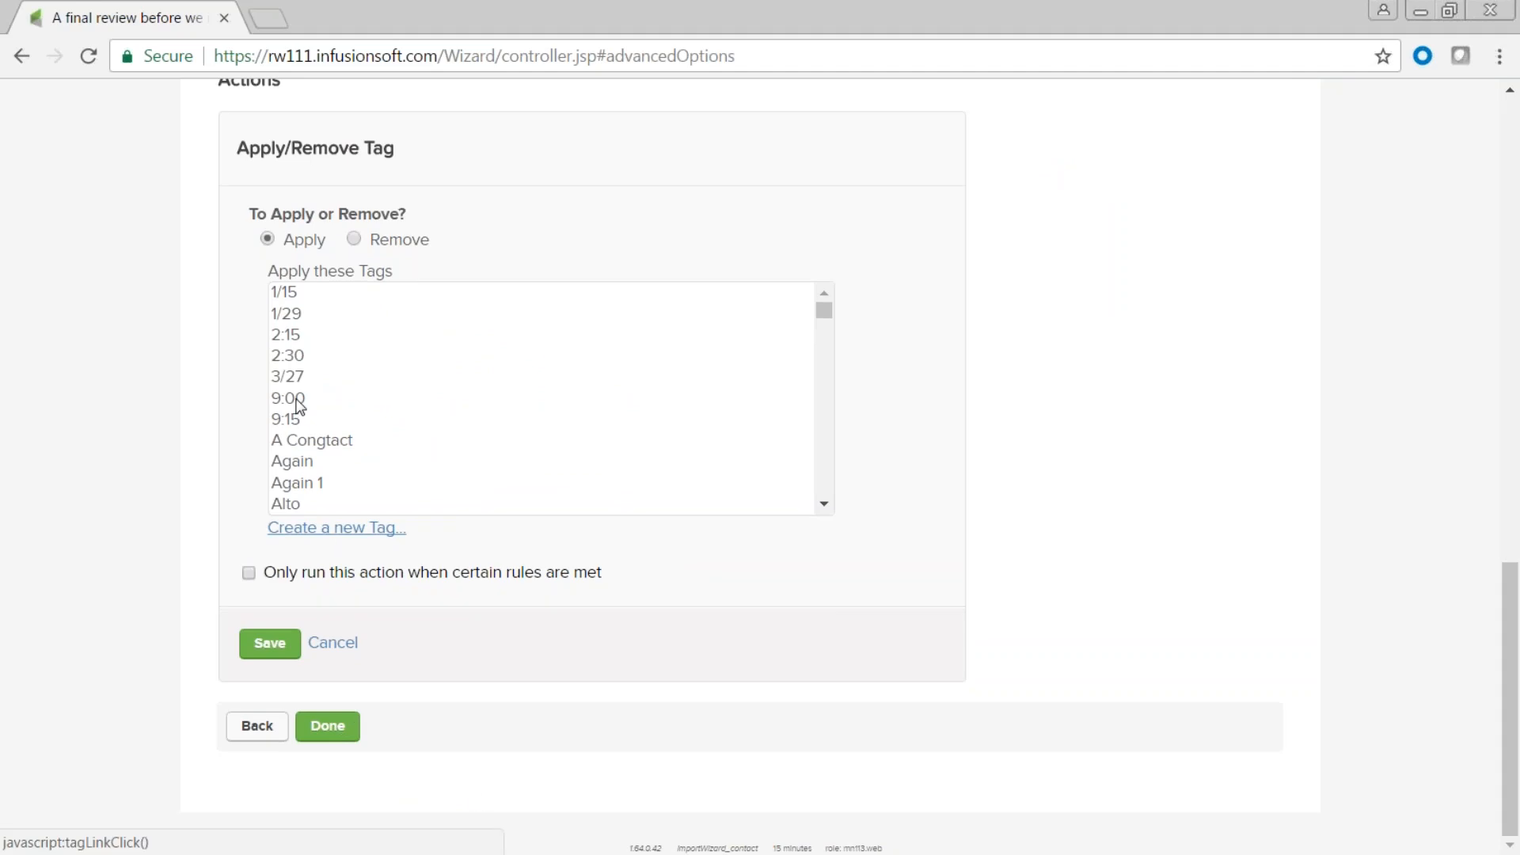
scroll(332, 419, down, 7)
scroll(336, 420, down, 11)
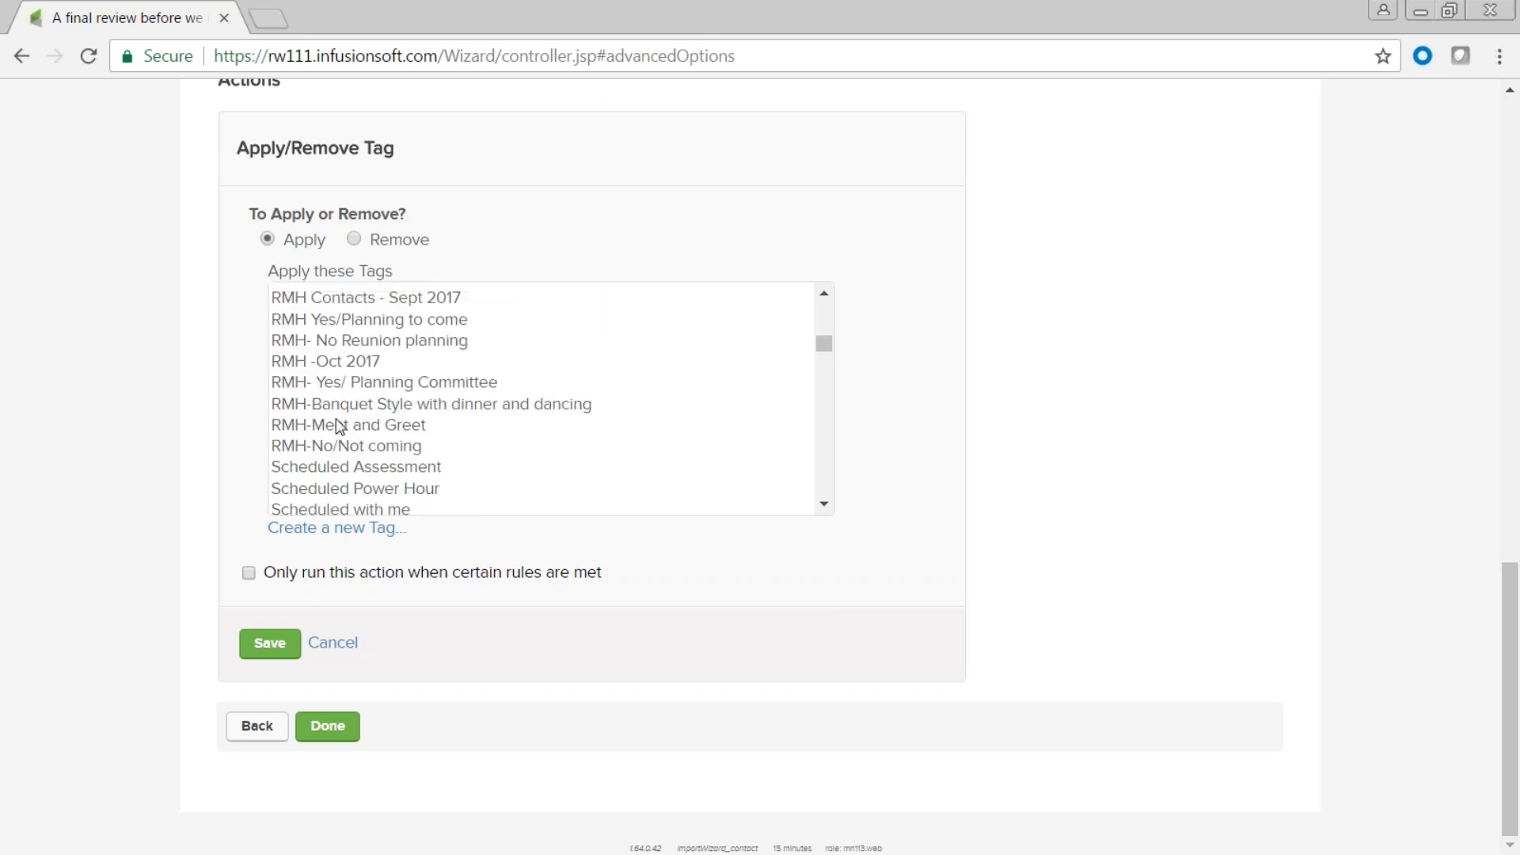
Create a new tag 'April 4 List' in the Prospect Tags category.
click(315, 529)
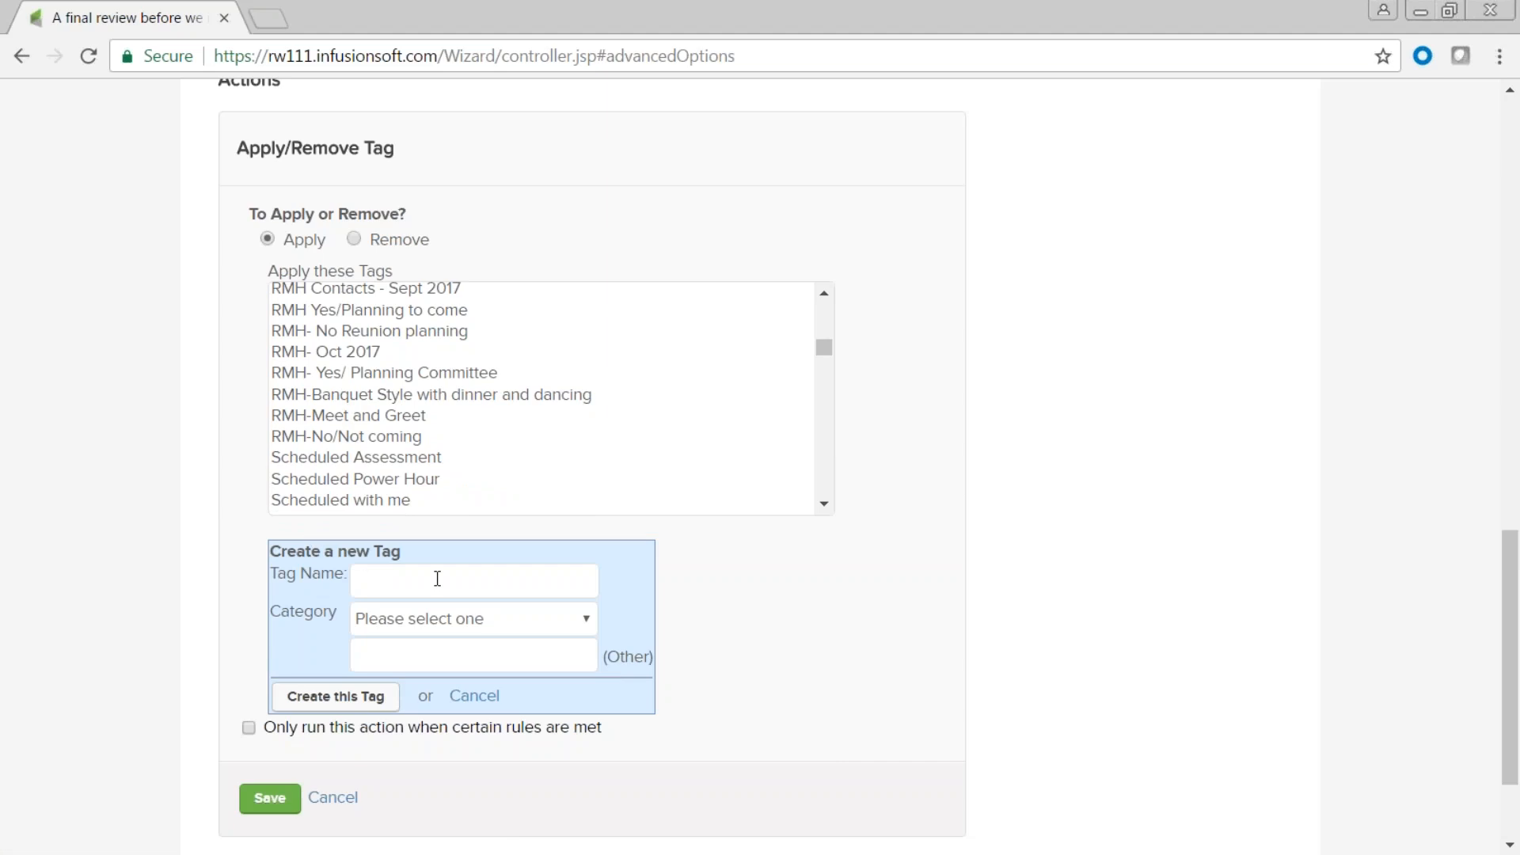
text(April 4 List)
click(587, 619)
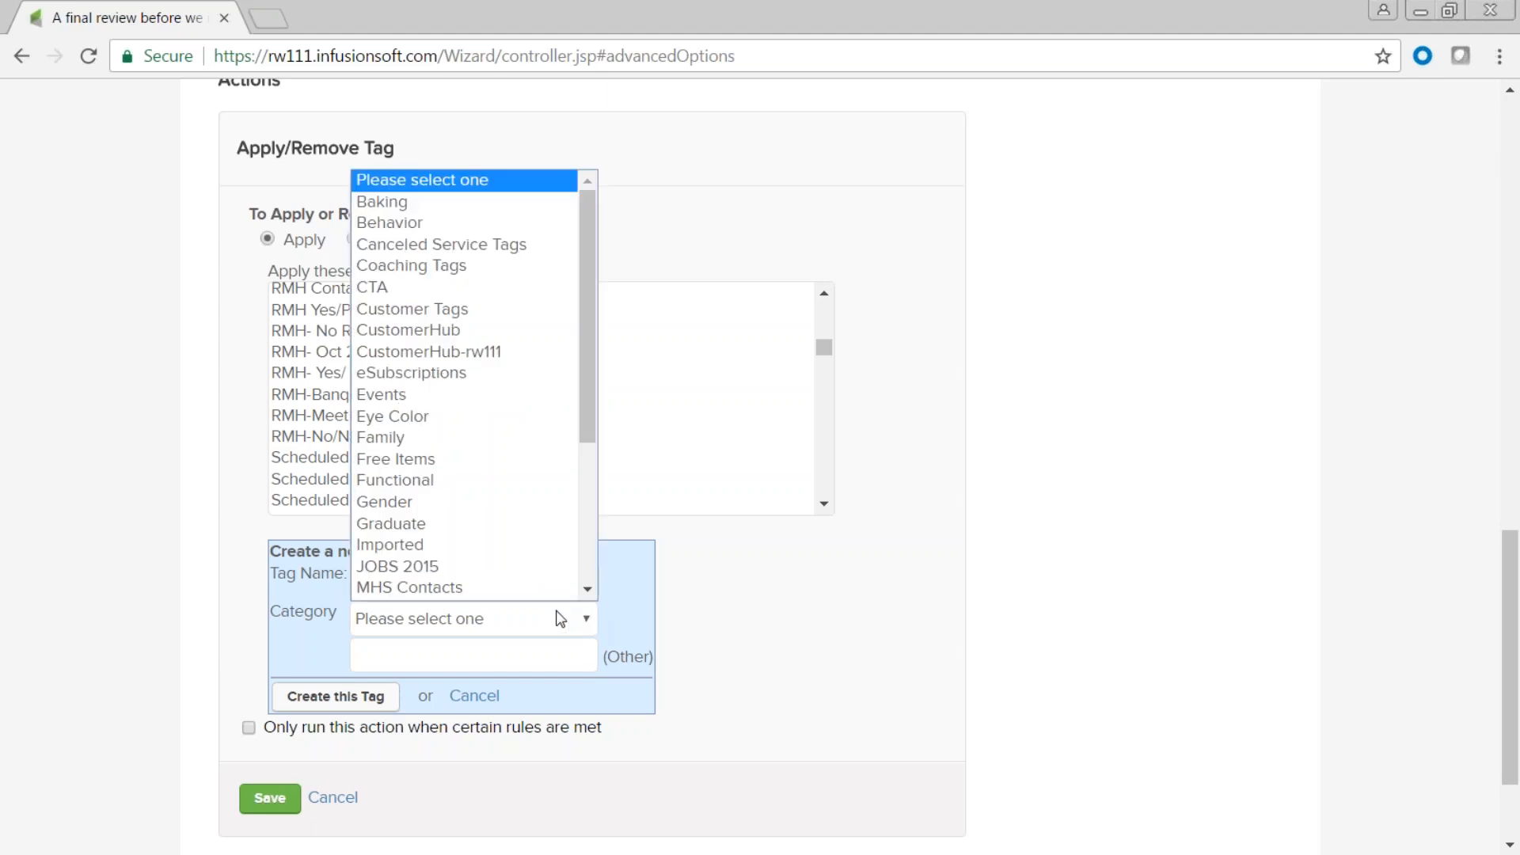
scroll(516, 587, down, 1)
scroll(468, 507, down, 3)
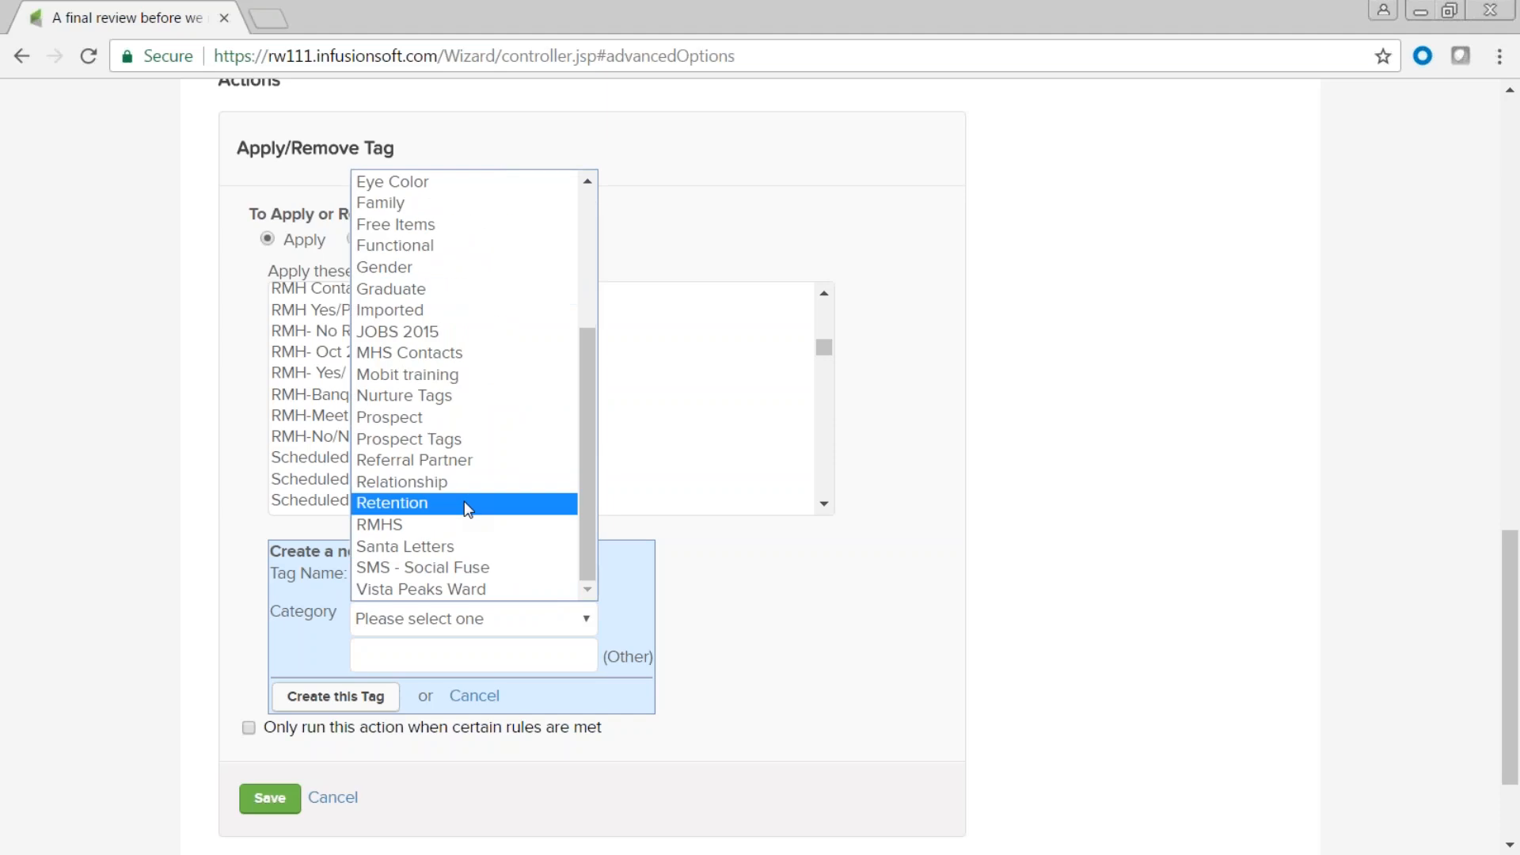
click(445, 439)
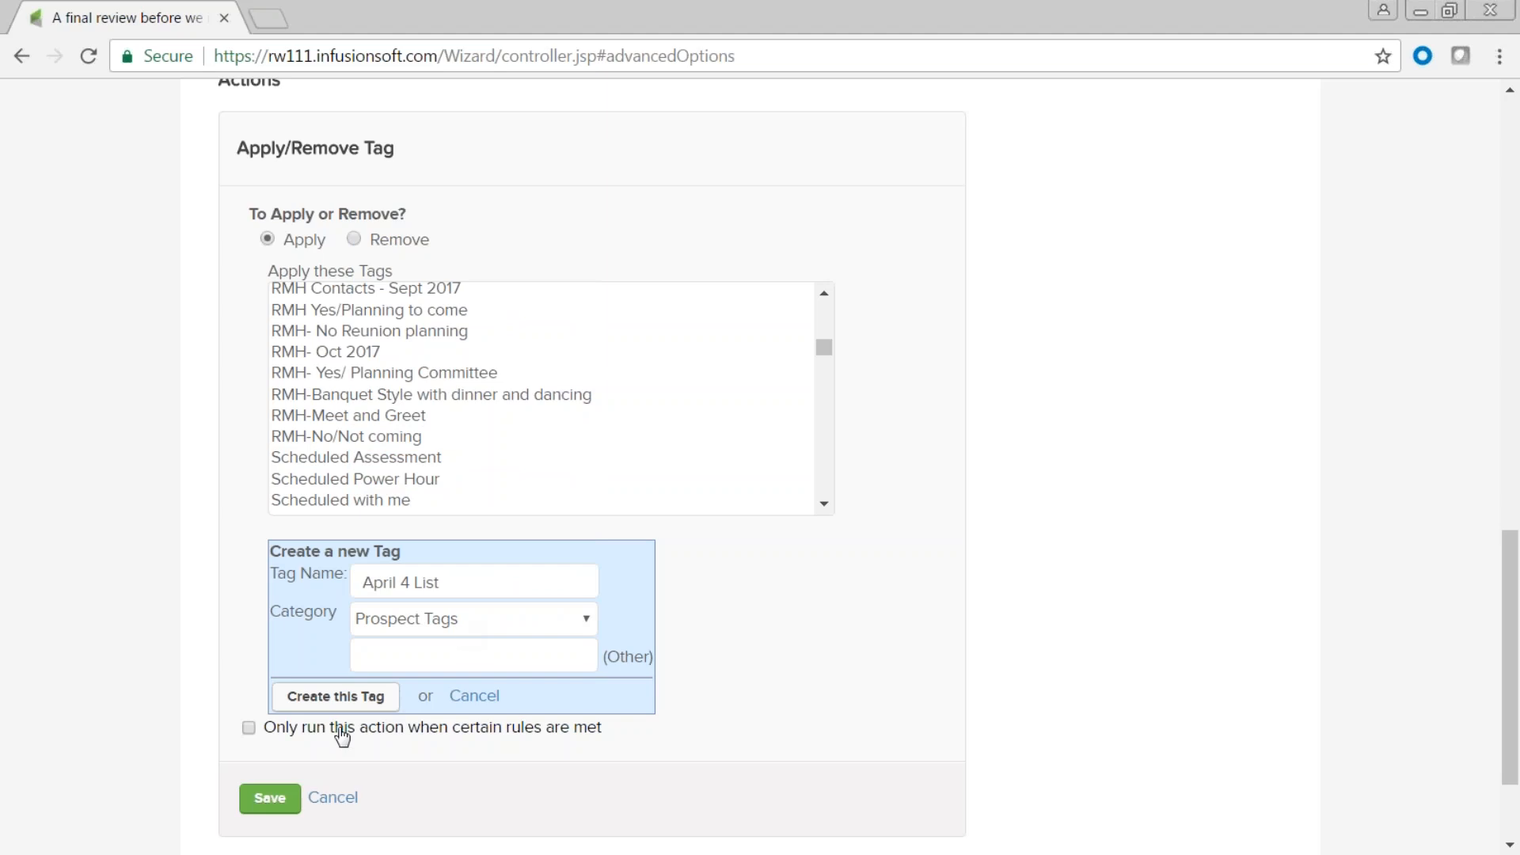
click(336, 700)
Save the apply-tag action and start importing the 4 contacts.
click(268, 651)
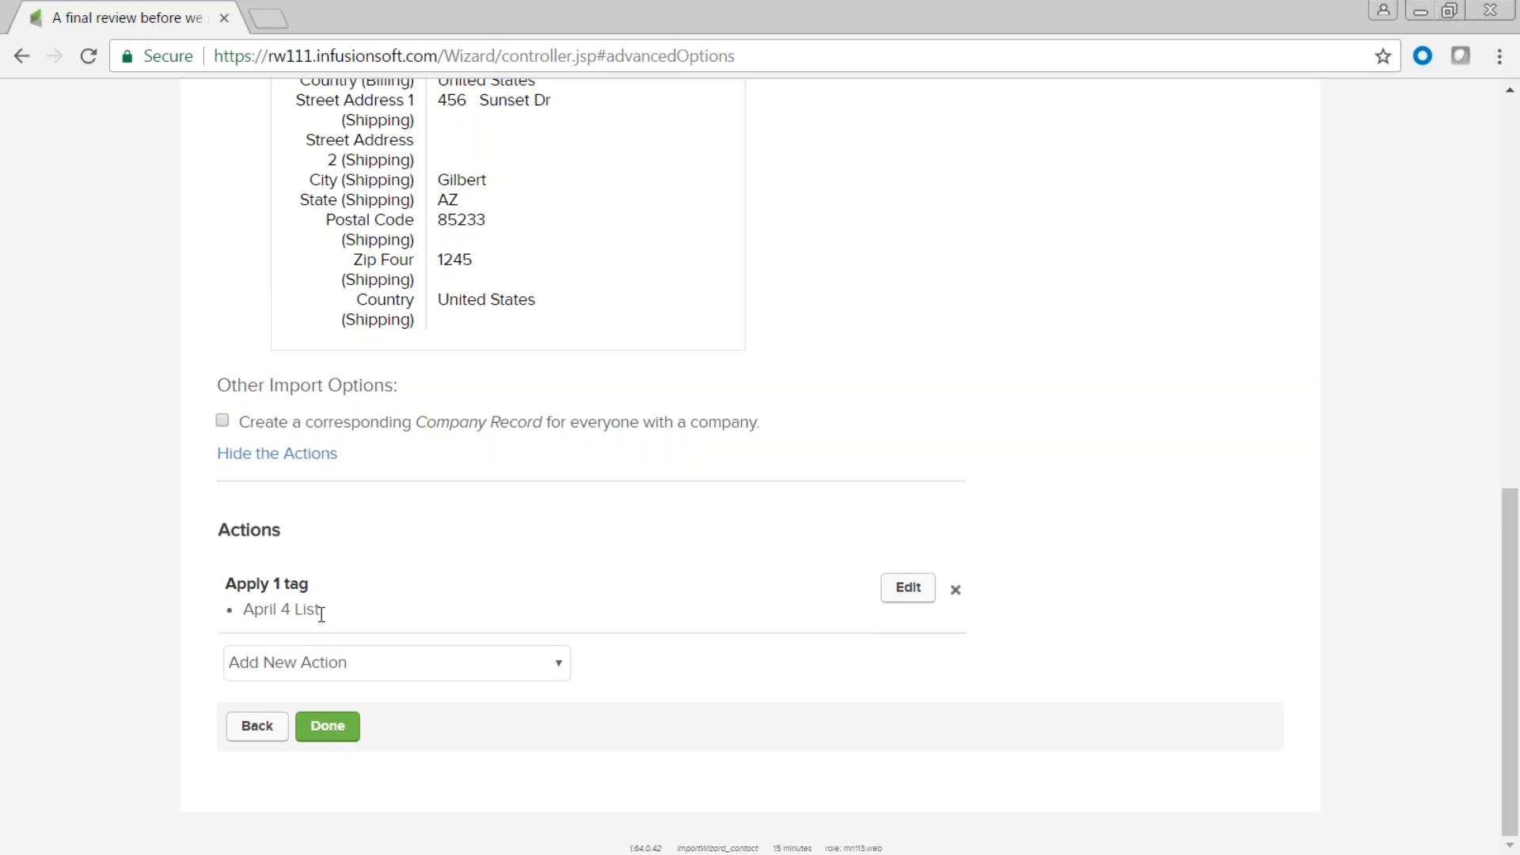
triple_click(259, 611)
click(328, 726)
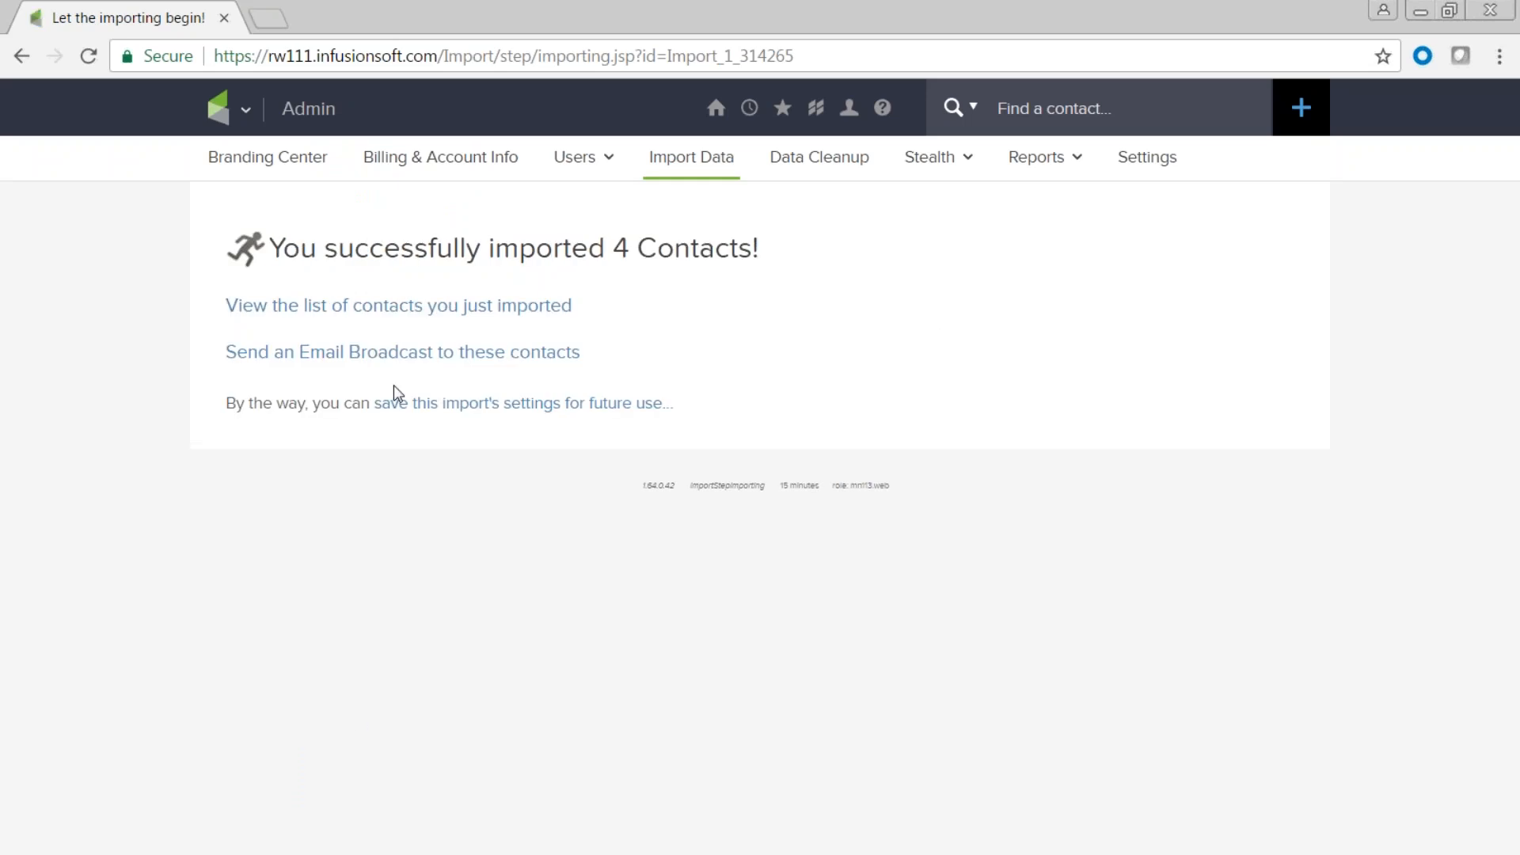
Show the 4 just-imported contacts and open the one that has an email address.
click(311, 315)
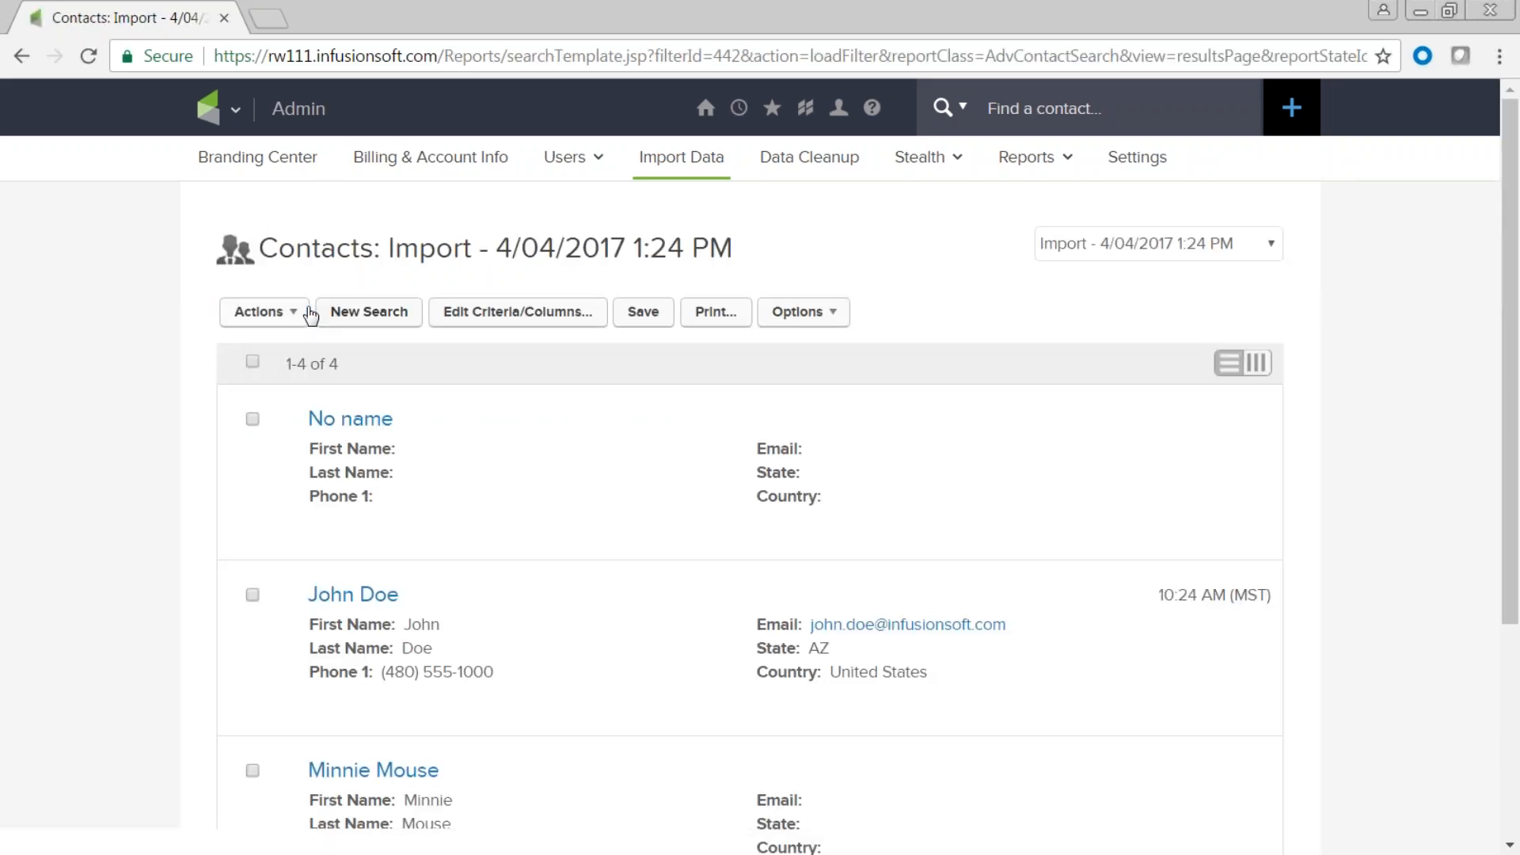
scroll(628, 633, down, 3)
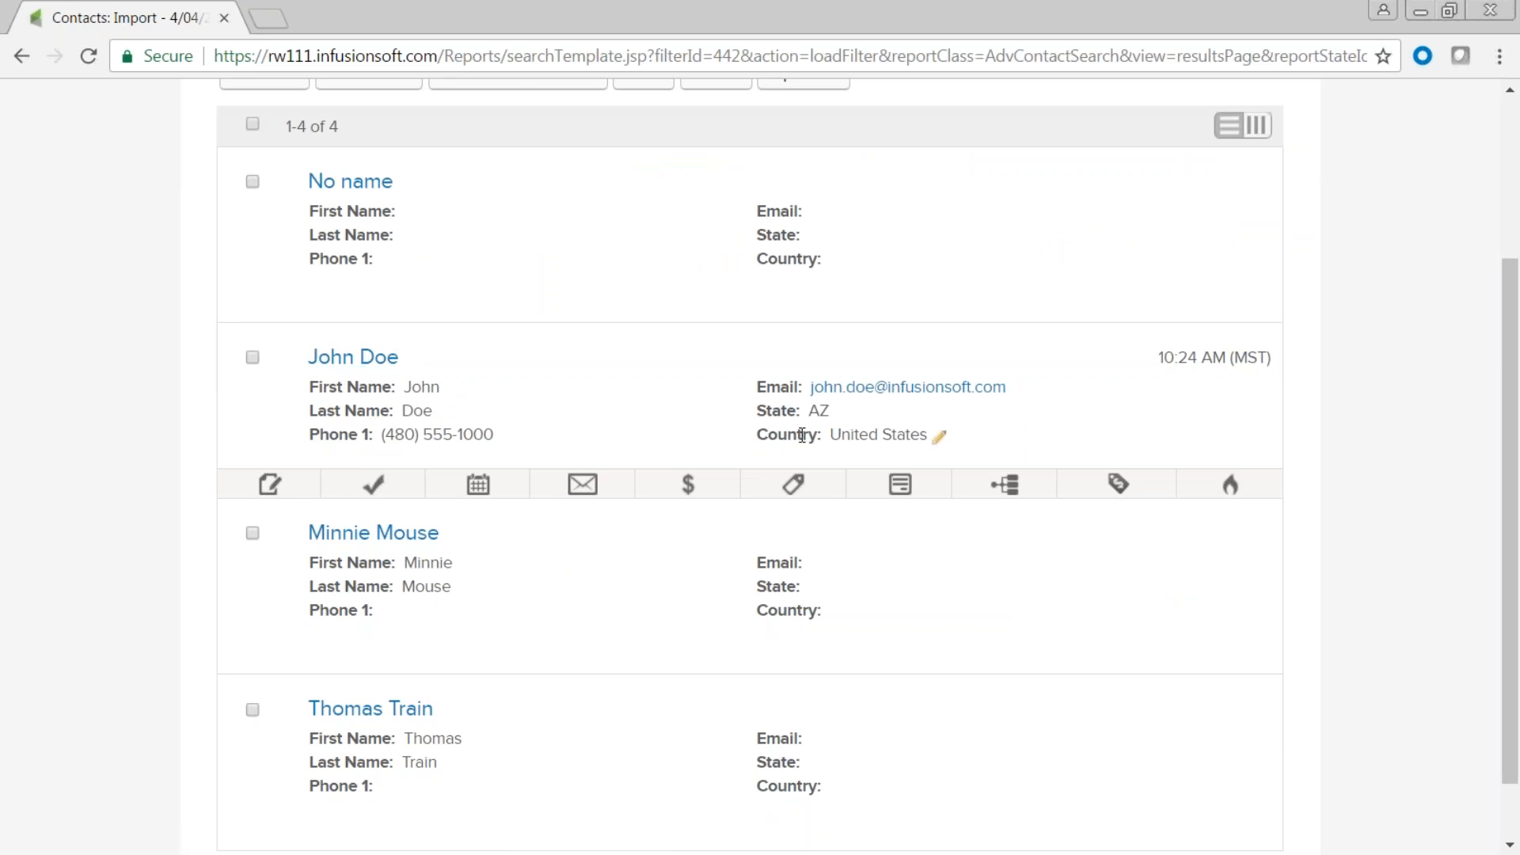
click(378, 364)
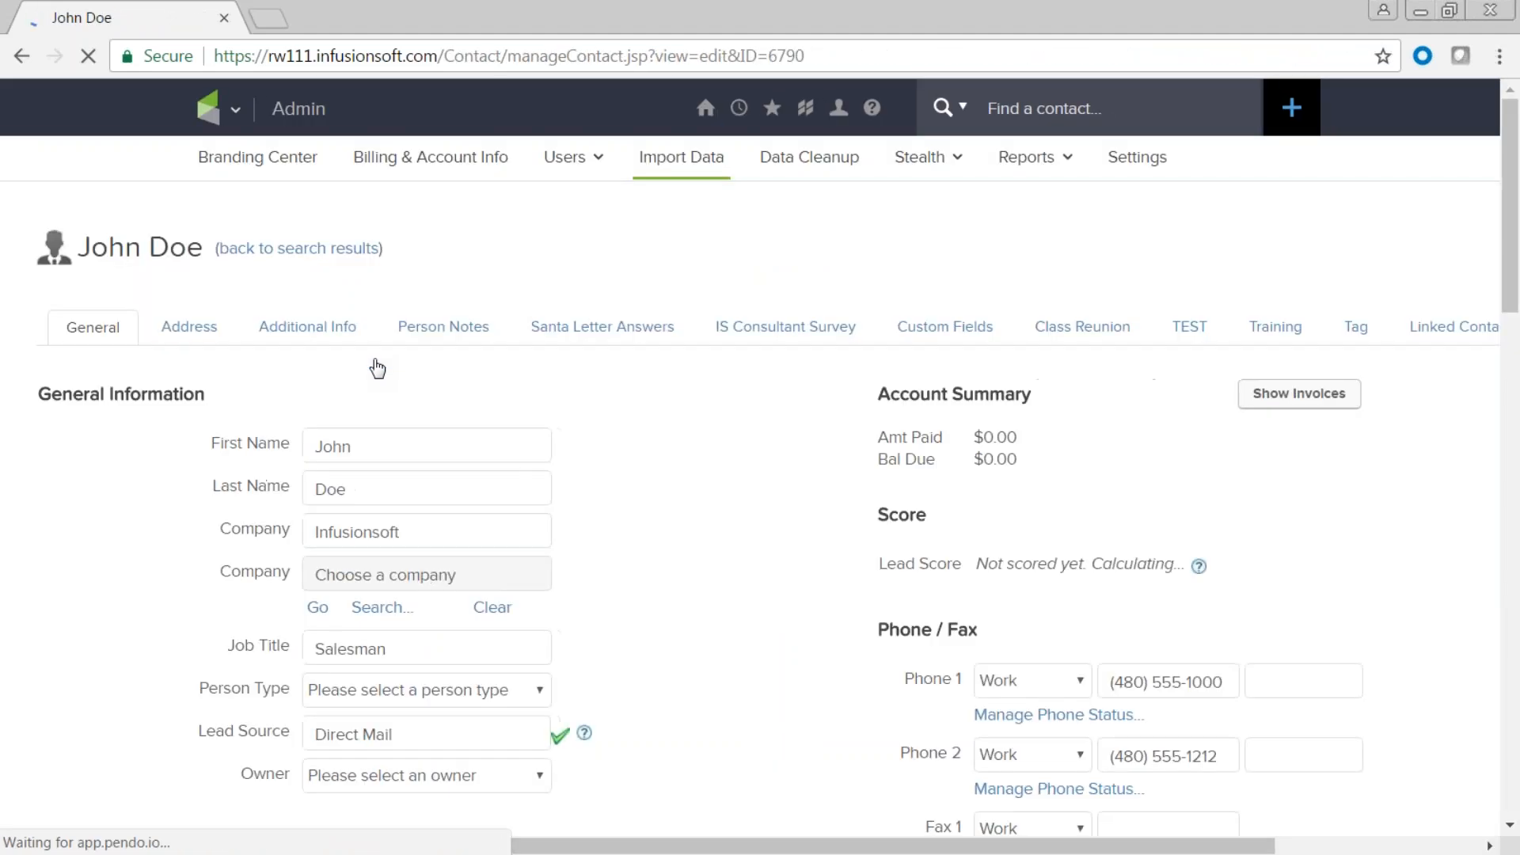
Scroll through the contact's General Information, pointing out the Direct Mail lead source.
scroll(672, 502, down, 3)
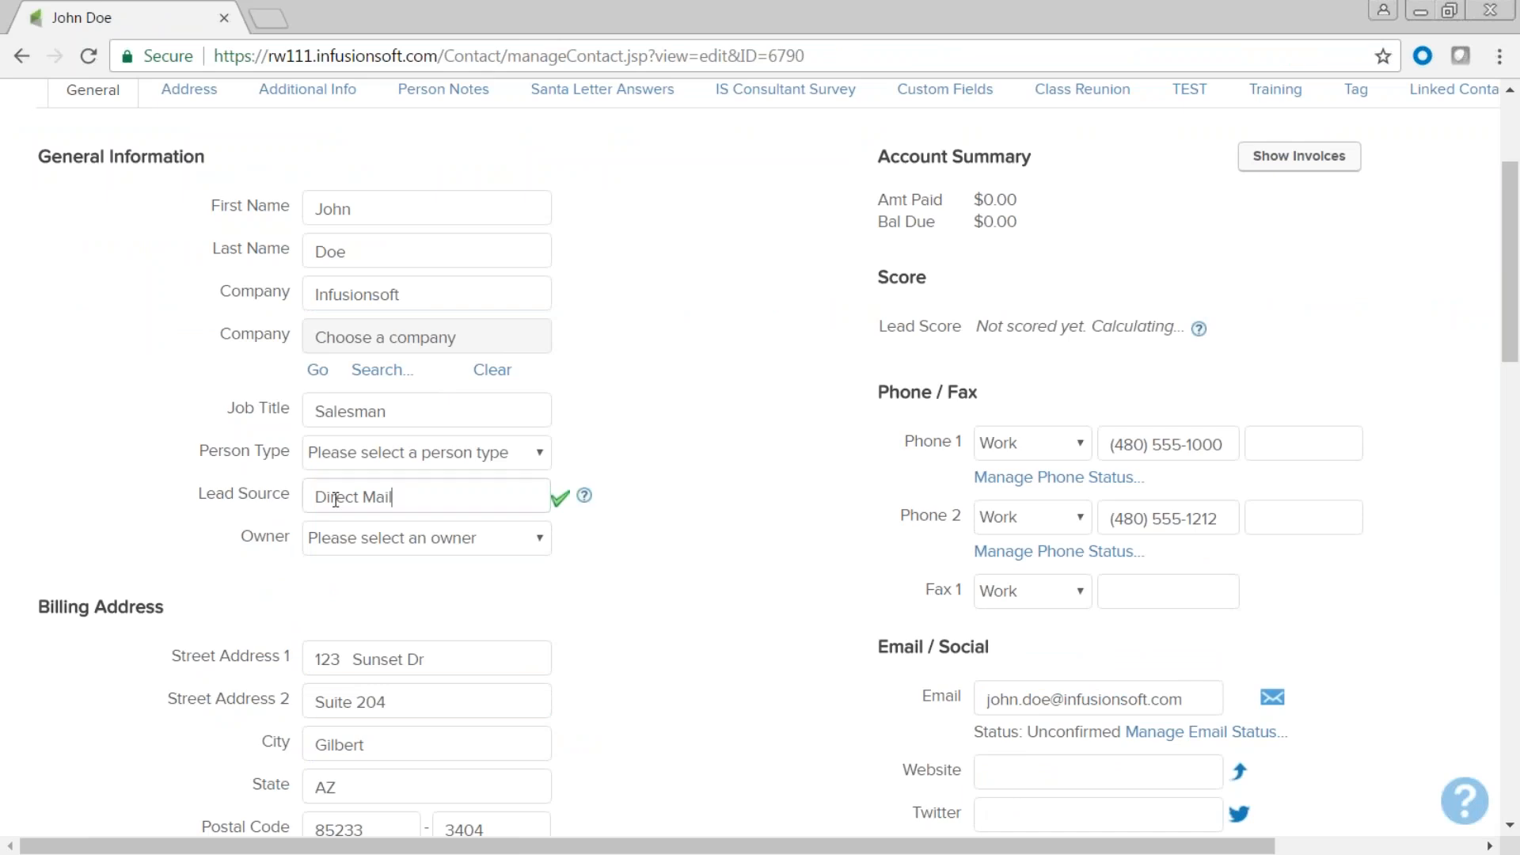
drag(394, 497, 295, 499)
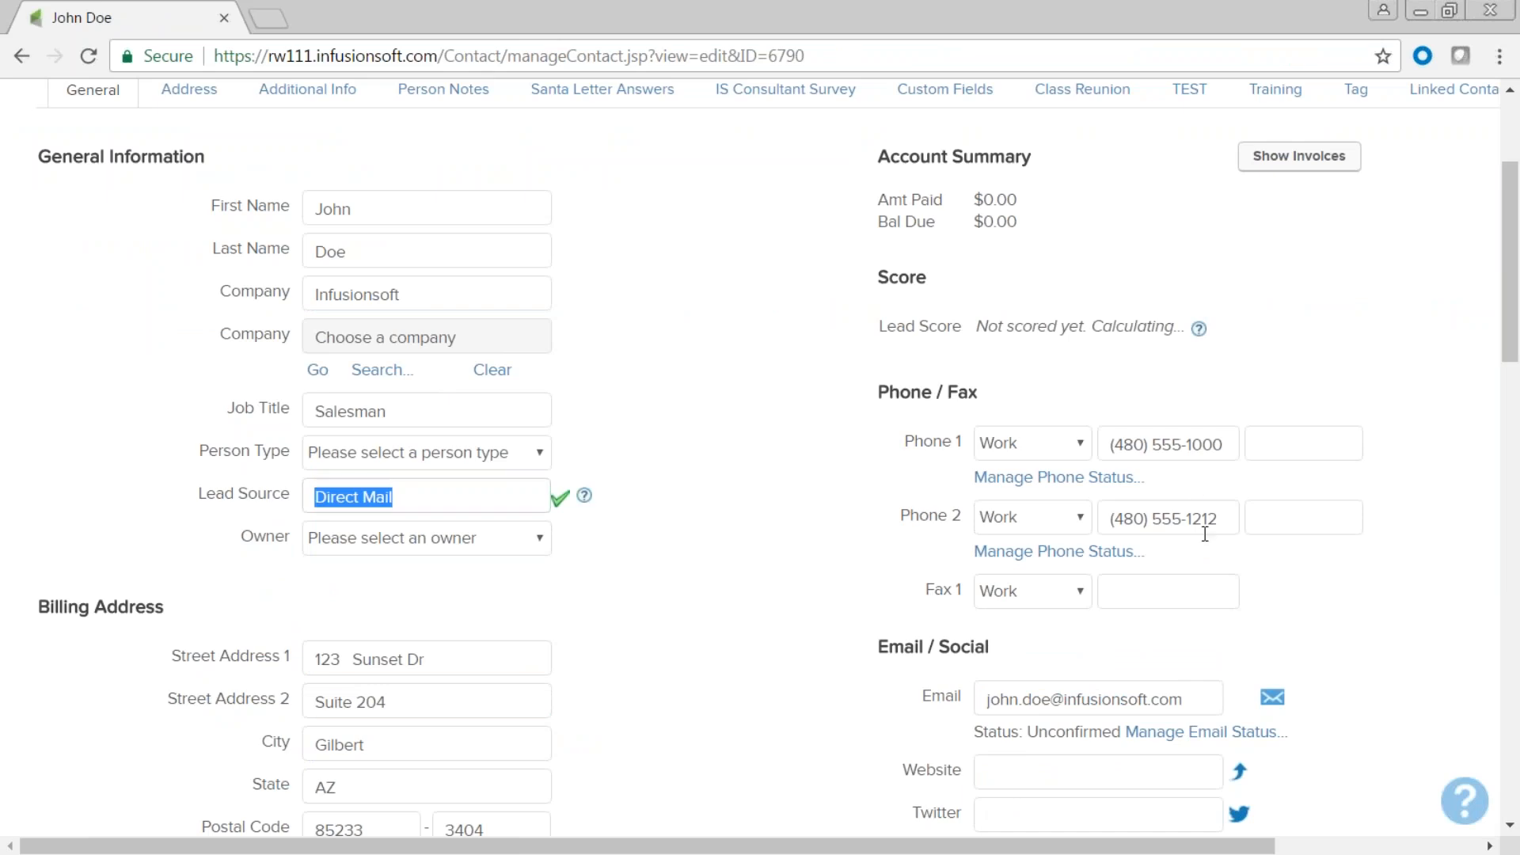
scroll(1205, 534, down, 5)
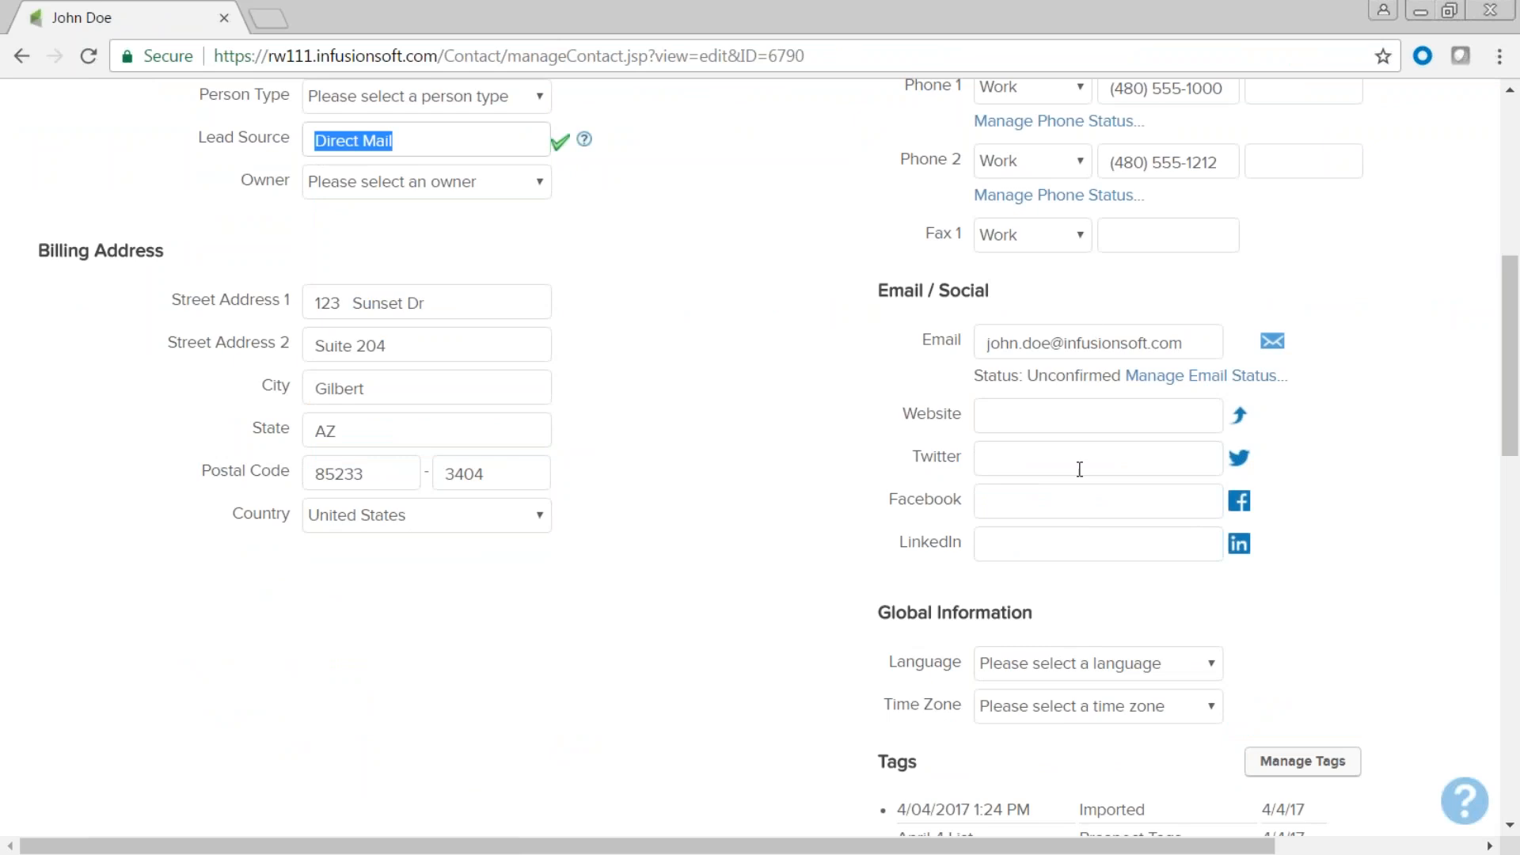
scroll(1041, 520, down, 5)
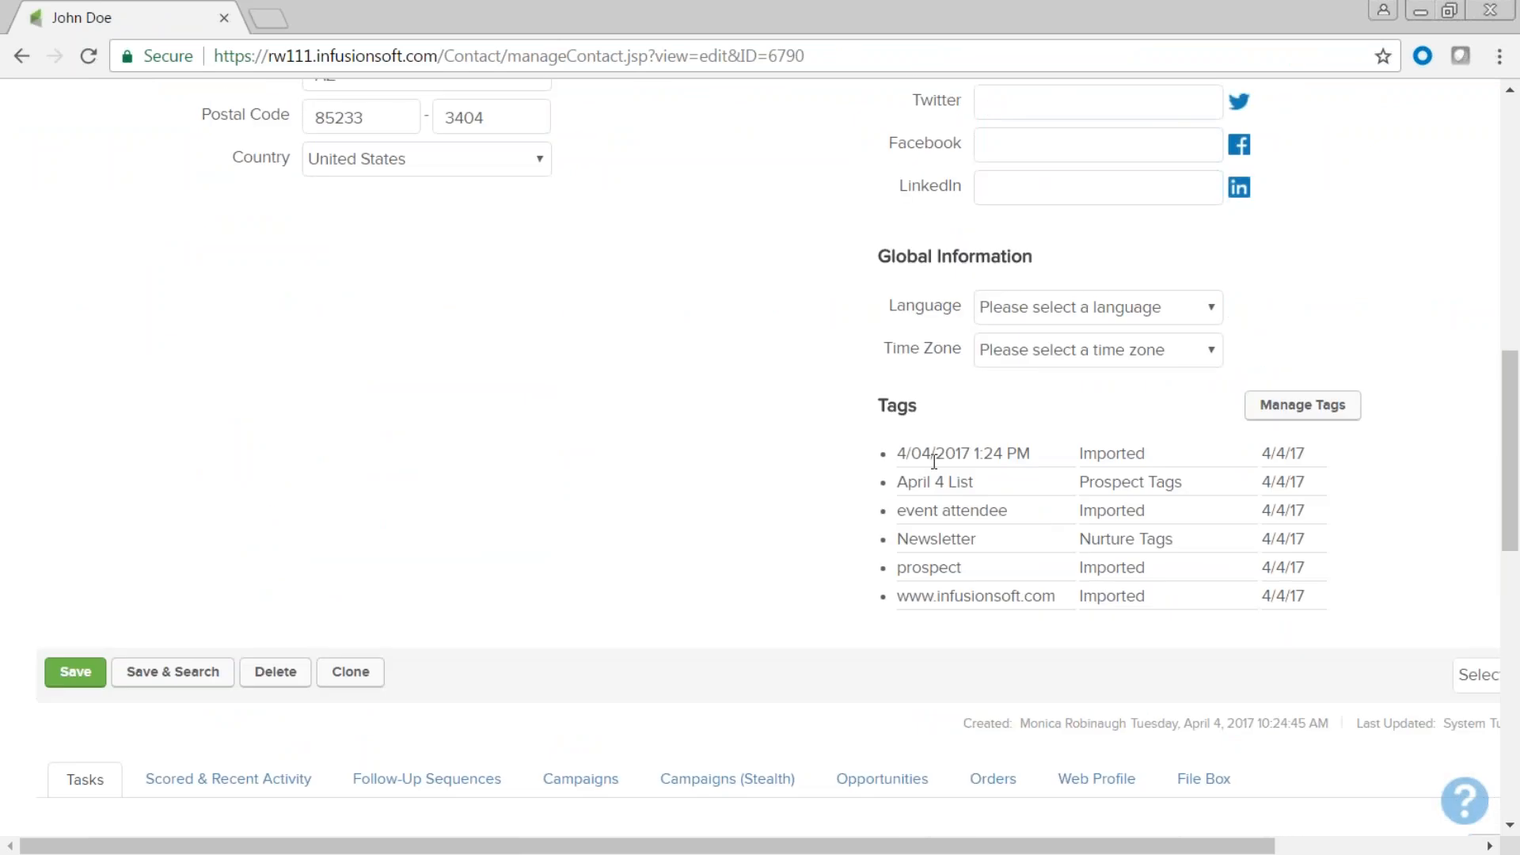
Highlight the import date, April 4 List and event attendee tags in the Tags list.
triple_click(883, 454)
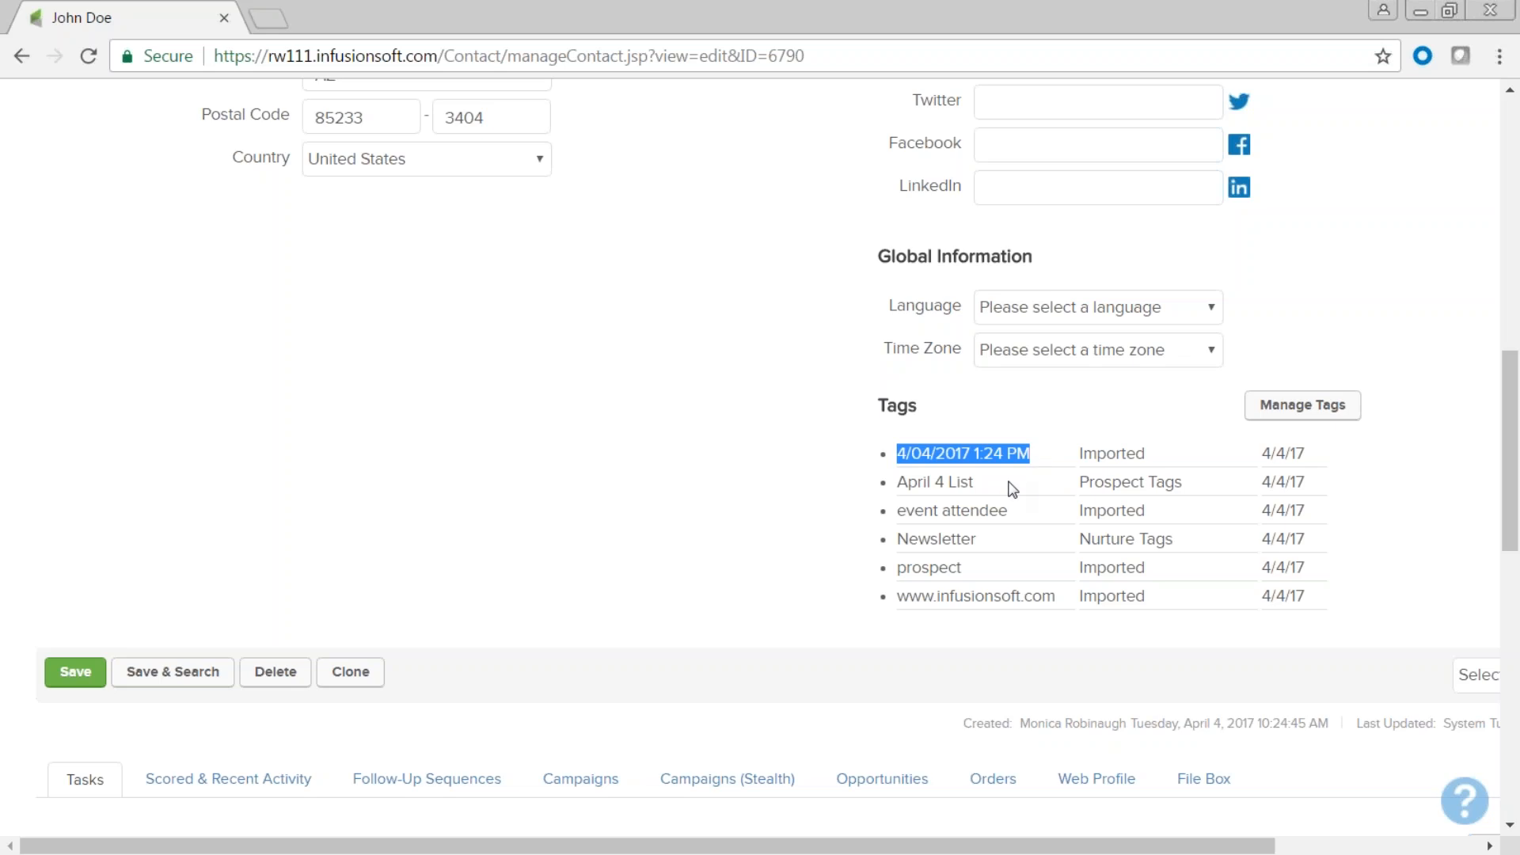
drag(996, 482, 894, 485)
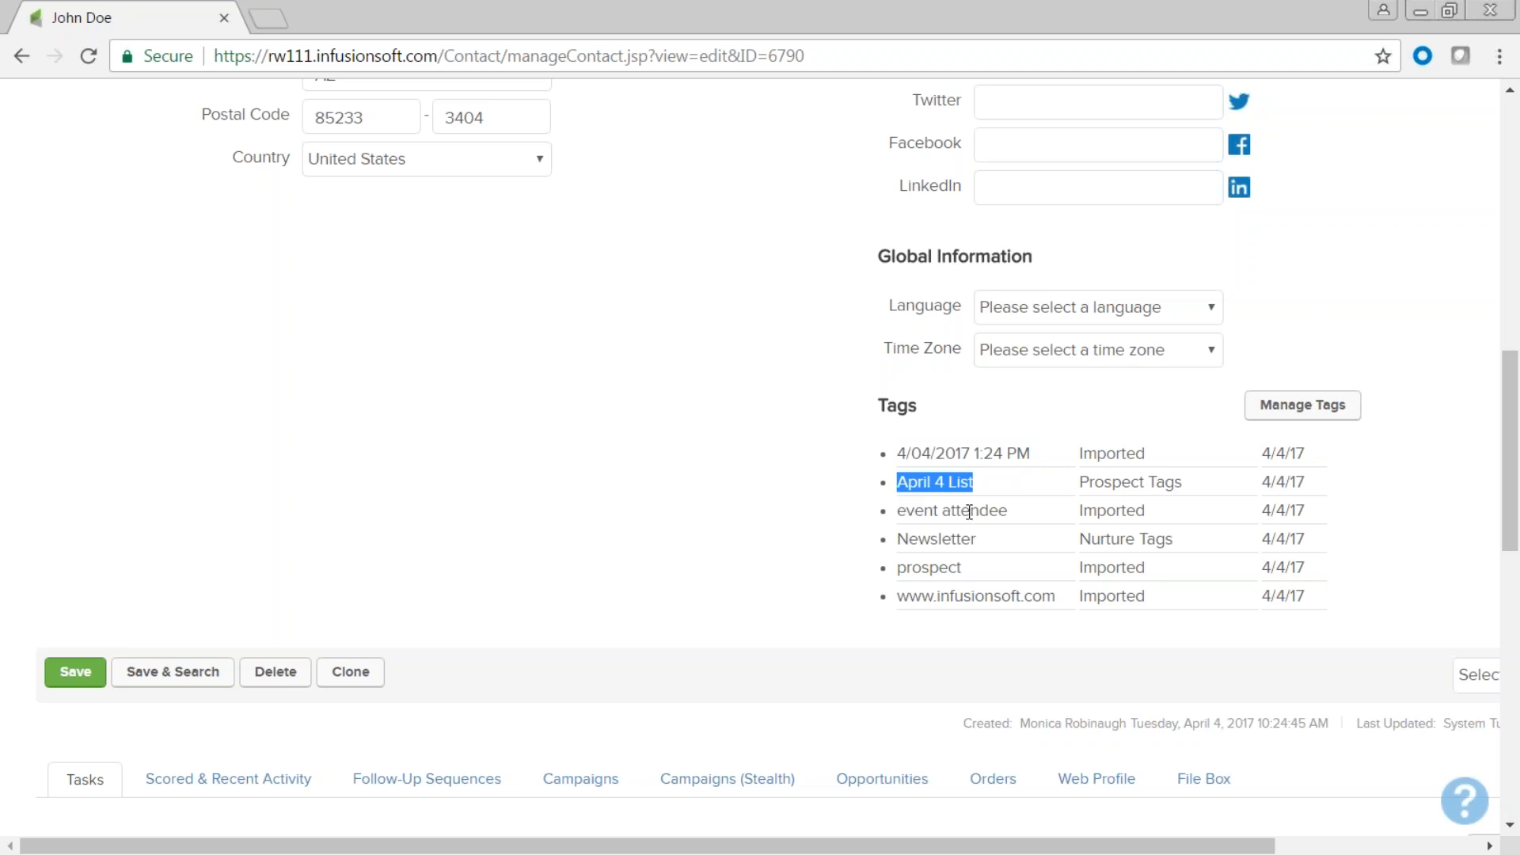
click(1025, 514)
triple_click(890, 511)
click(978, 567)
drag(994, 541, 865, 533)
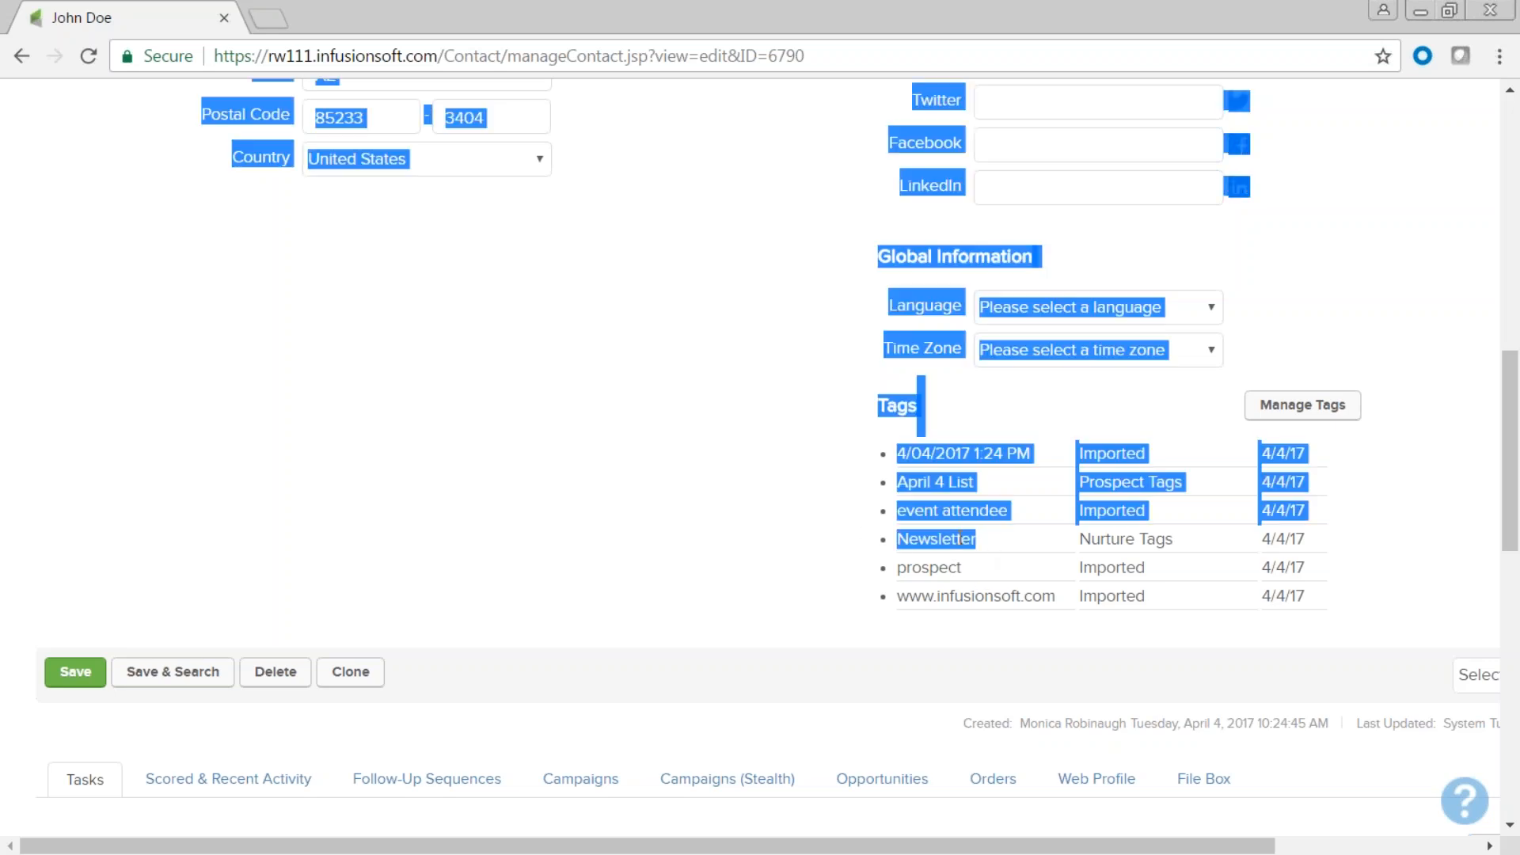
click(985, 543)
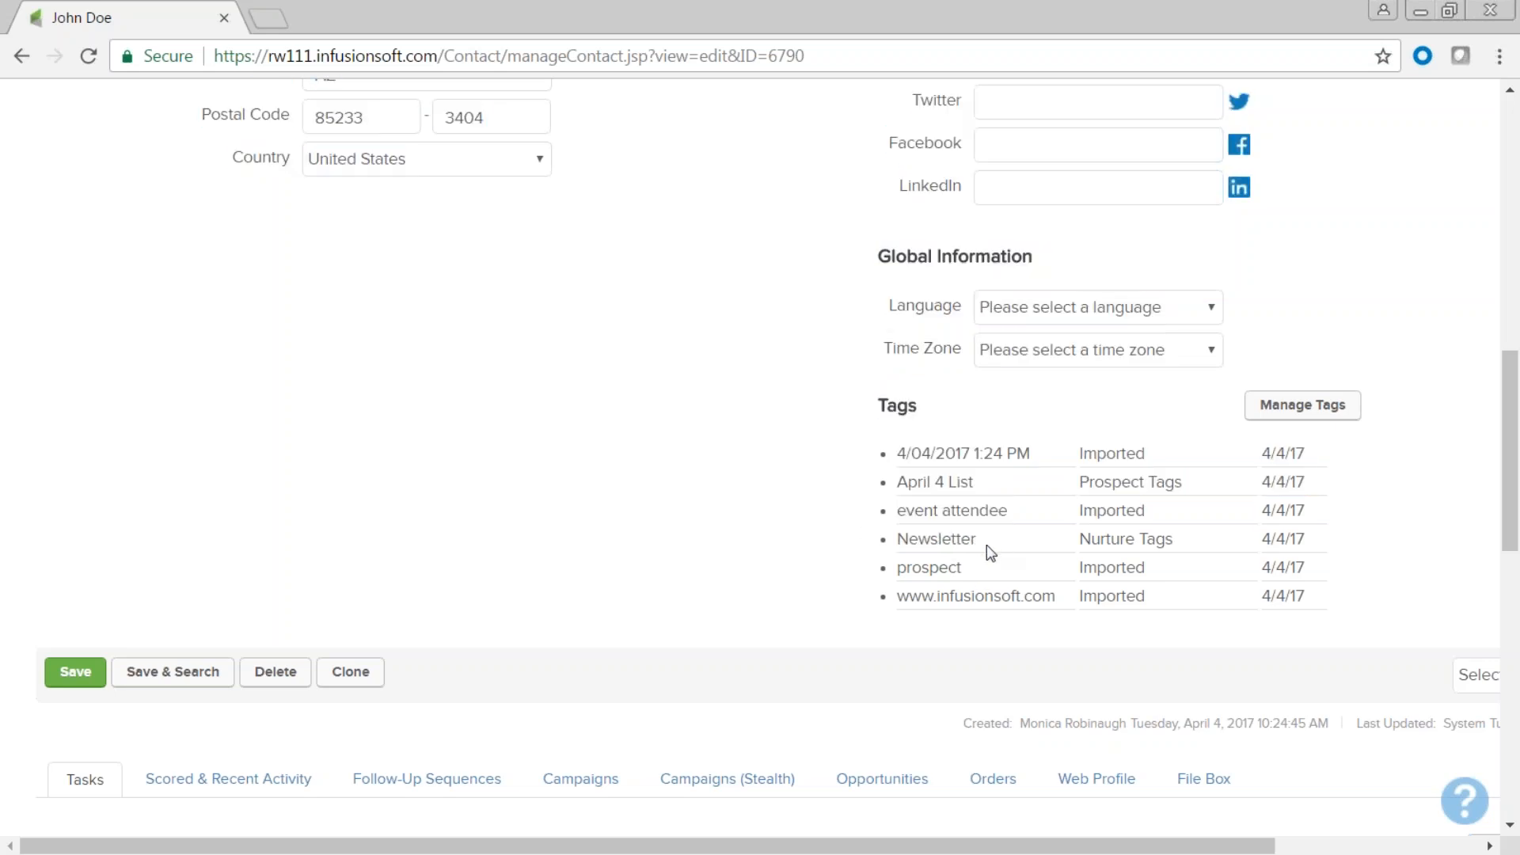
Scroll to the bottom of the contact record and back to the top.
scroll(960, 448, down, 1)
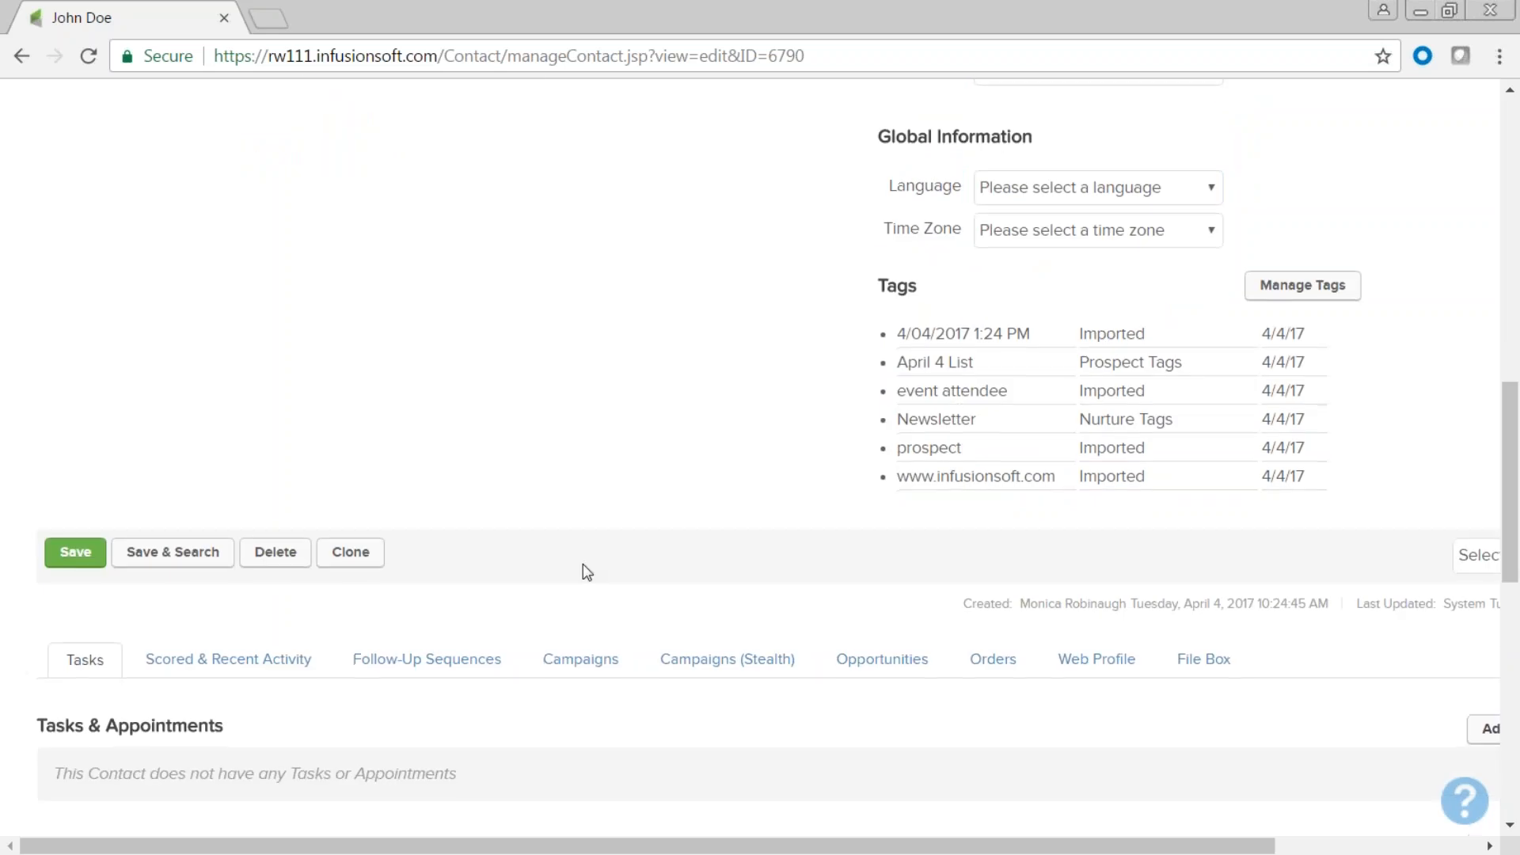
scroll(584, 569, down, 2)
scroll(586, 572, up, 9)
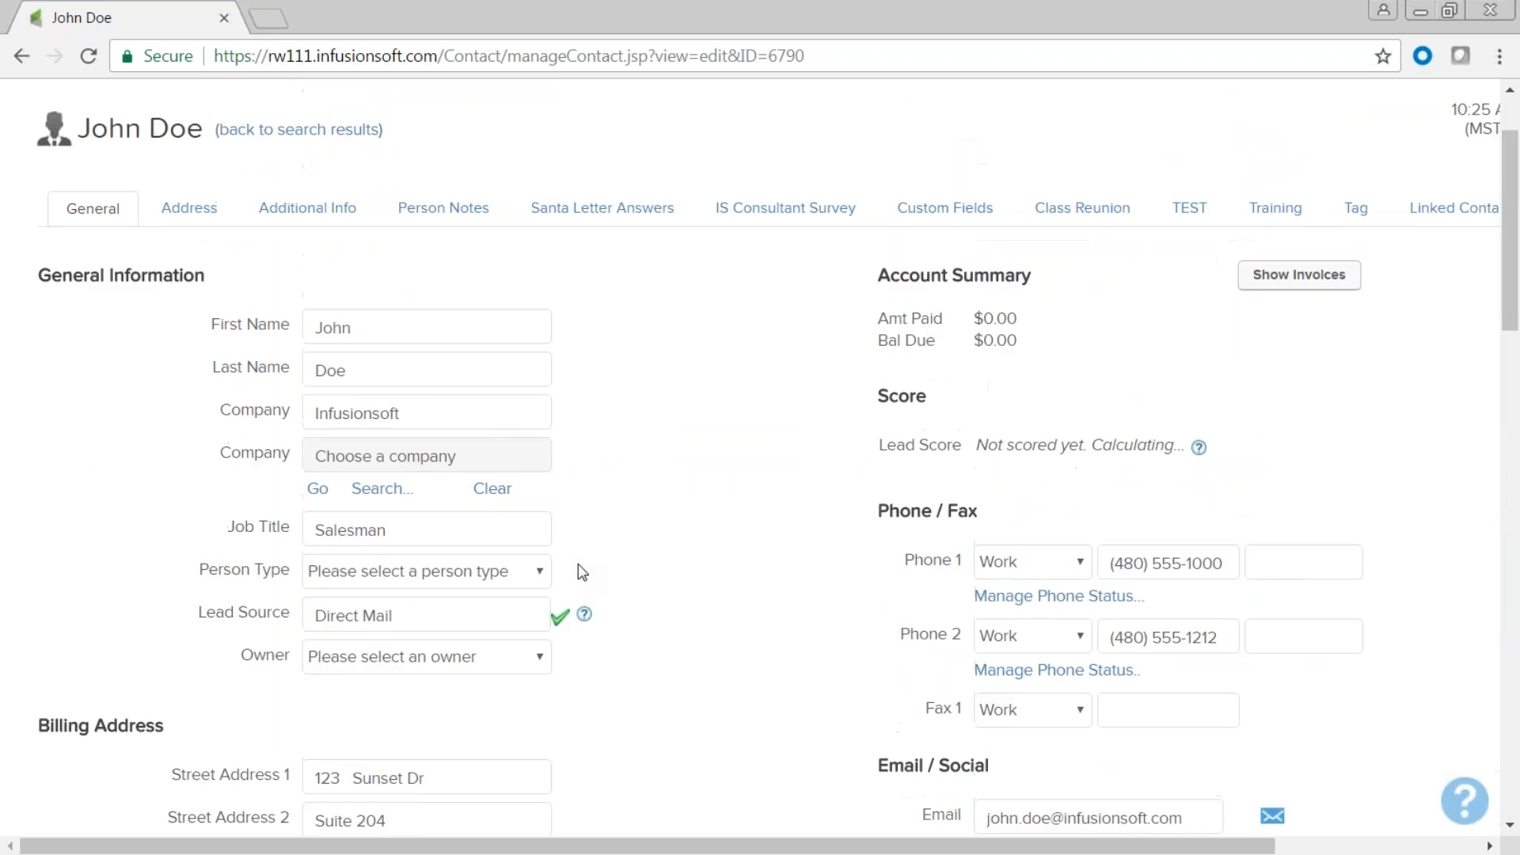
scroll(578, 564, up, 1)
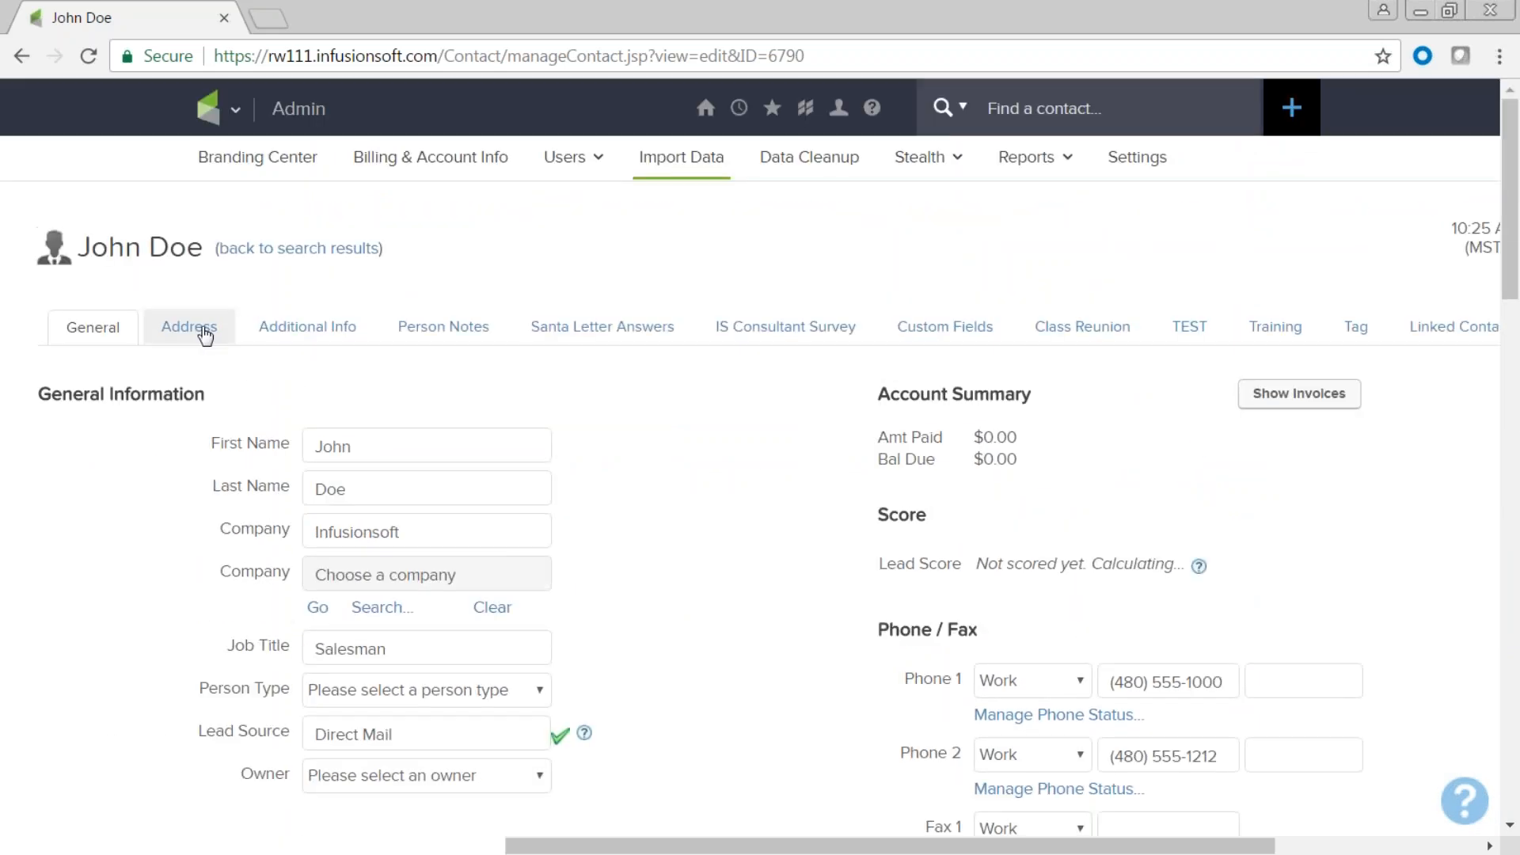
Read the contact's person note 'Met at winter conference'.
click(438, 334)
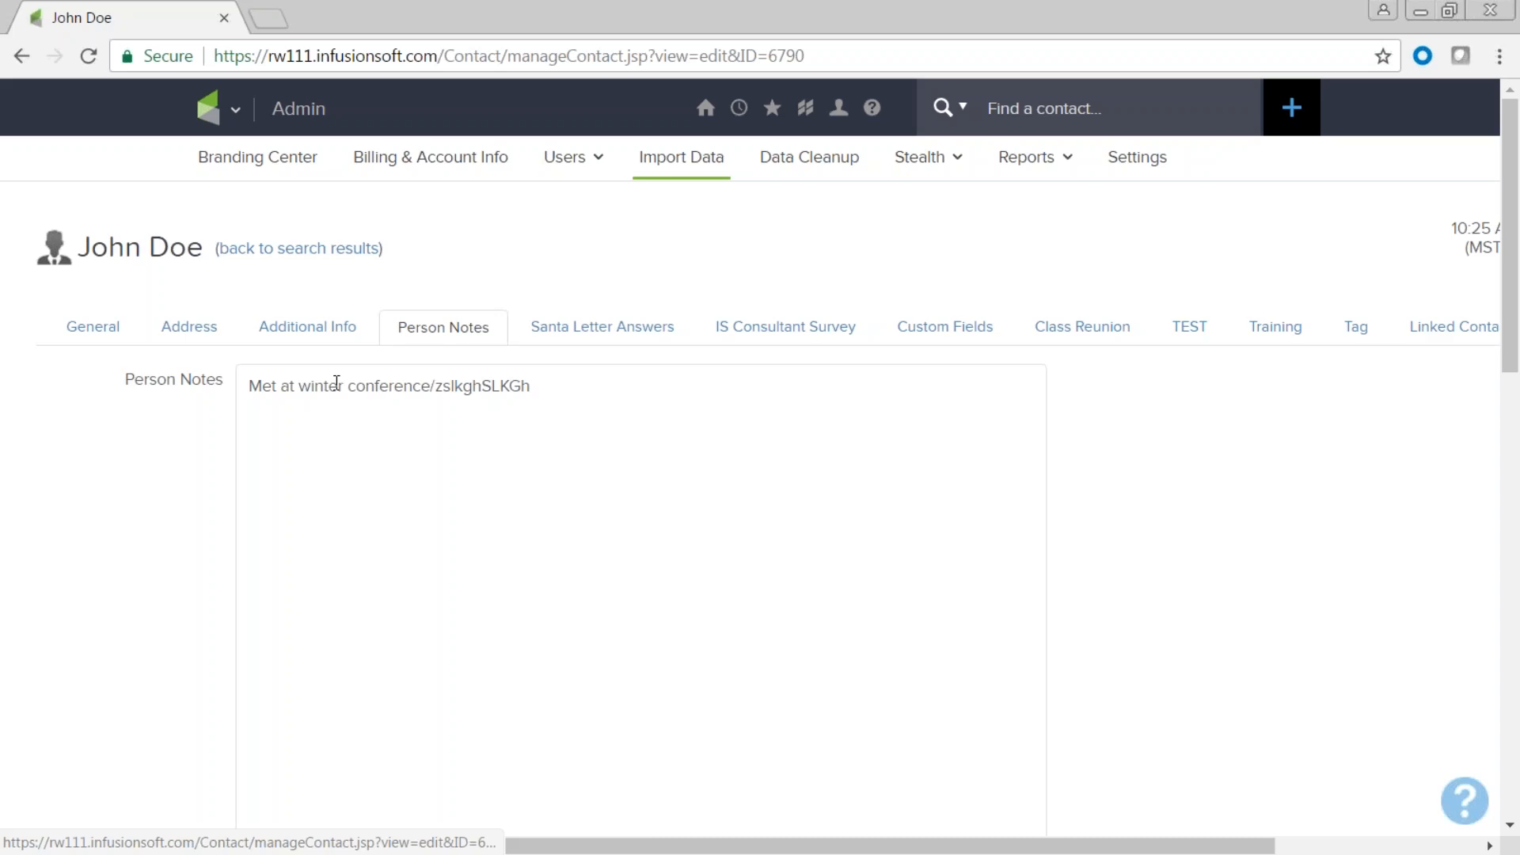
drag(430, 386, 247, 386)
click(502, 478)
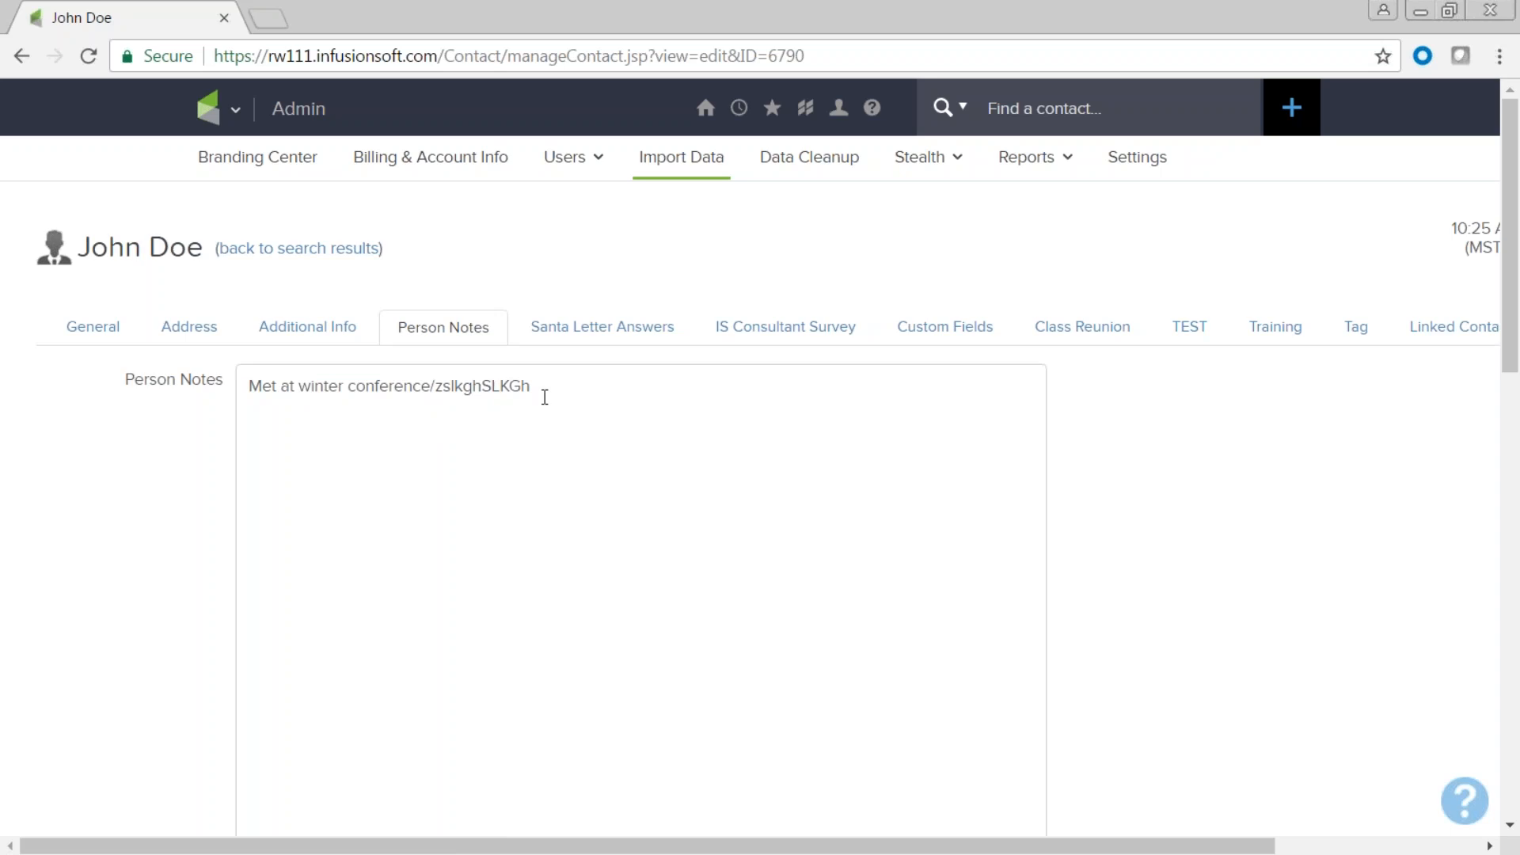
Go back to the imported contacts list and open the third imported contact.
click(281, 255)
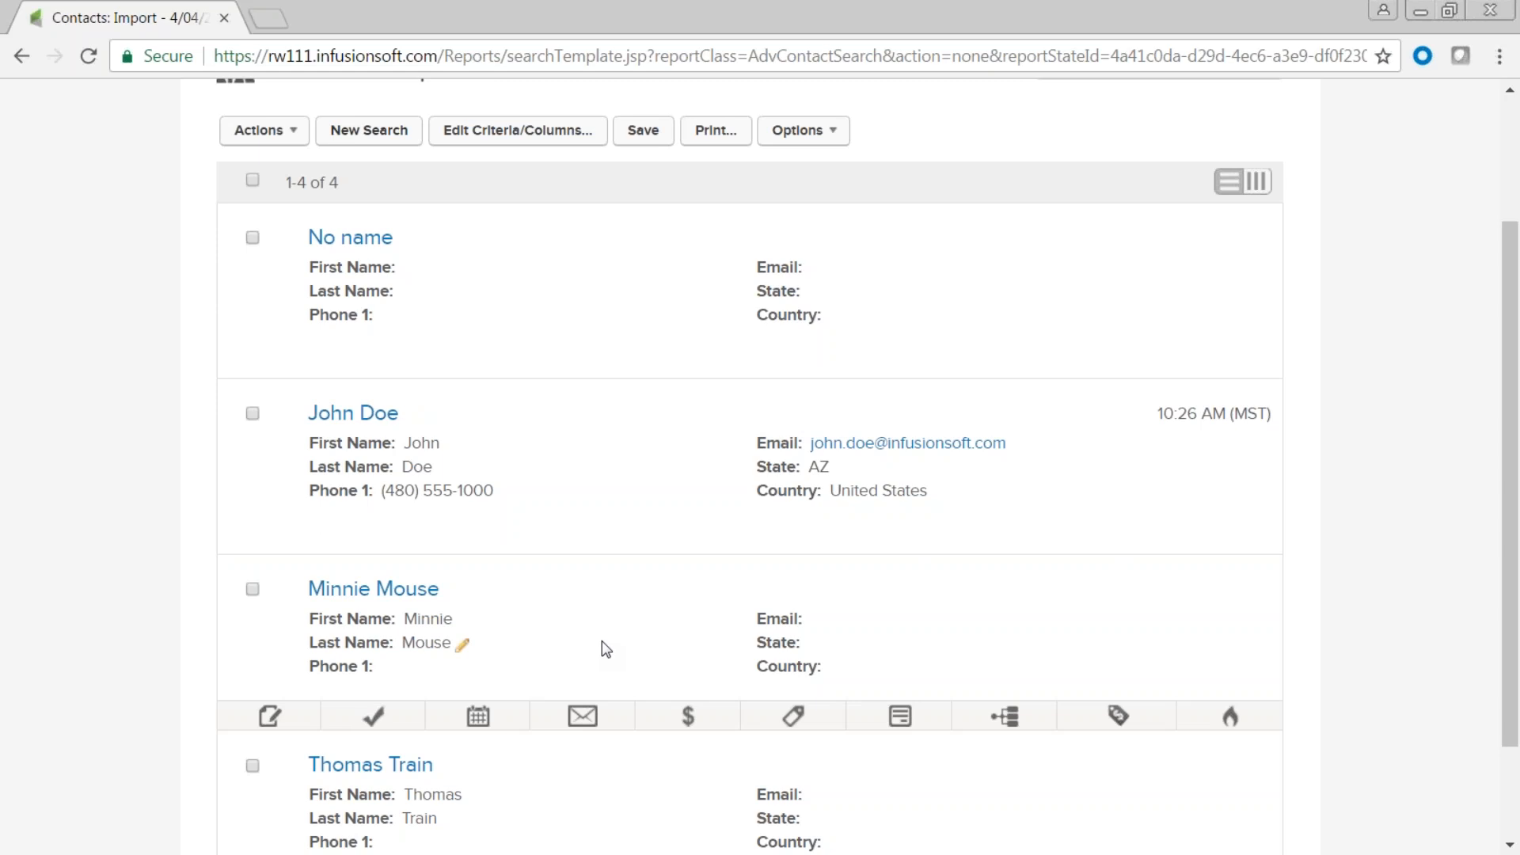
scroll(602, 640, down, 2)
click(373, 465)
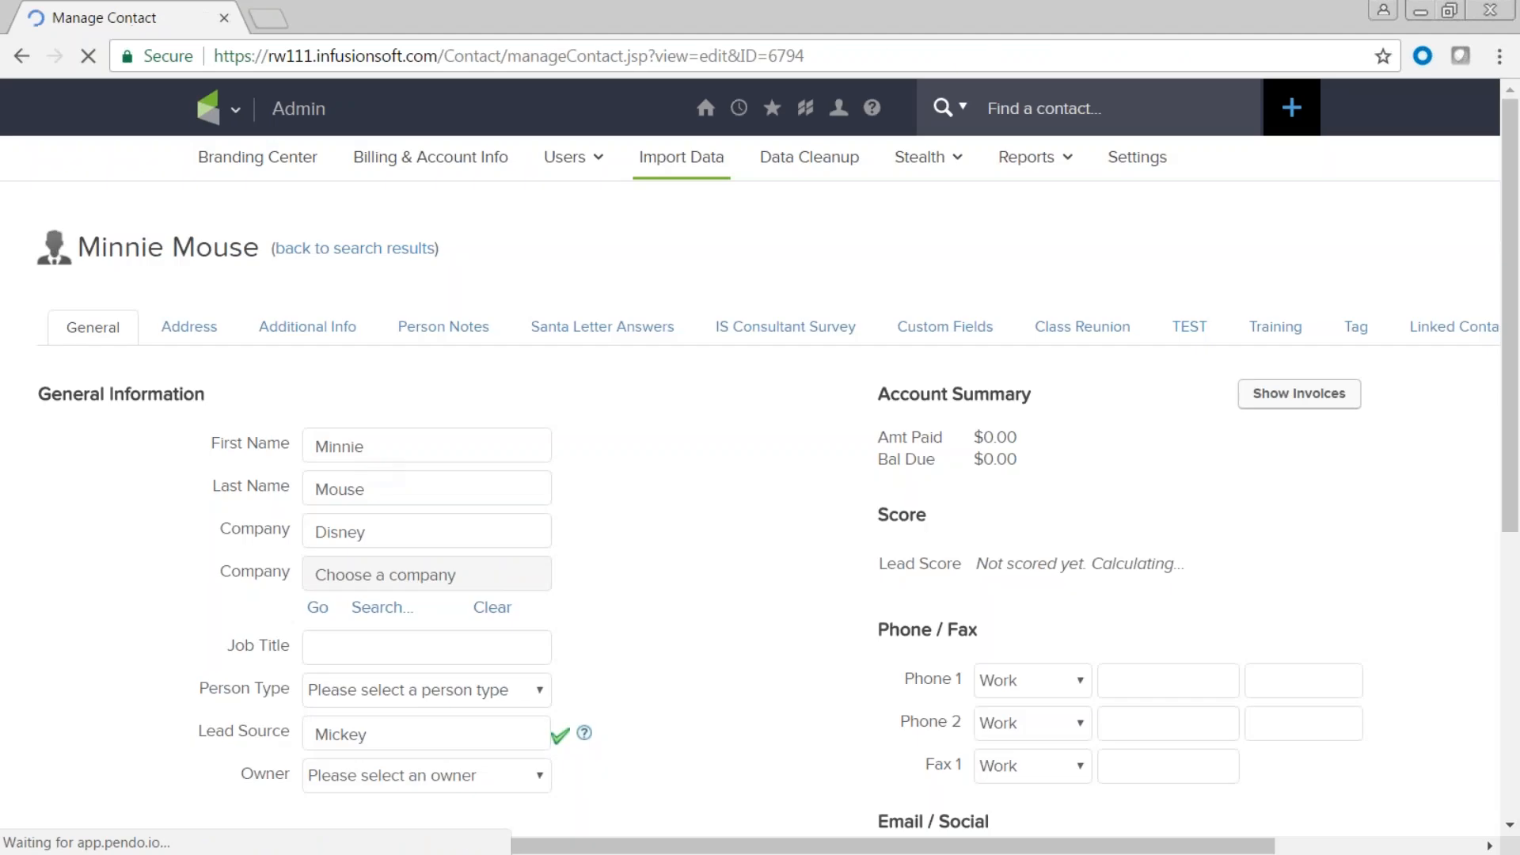
scroll(721, 542, down, 2)
scroll(720, 542, down, 3)
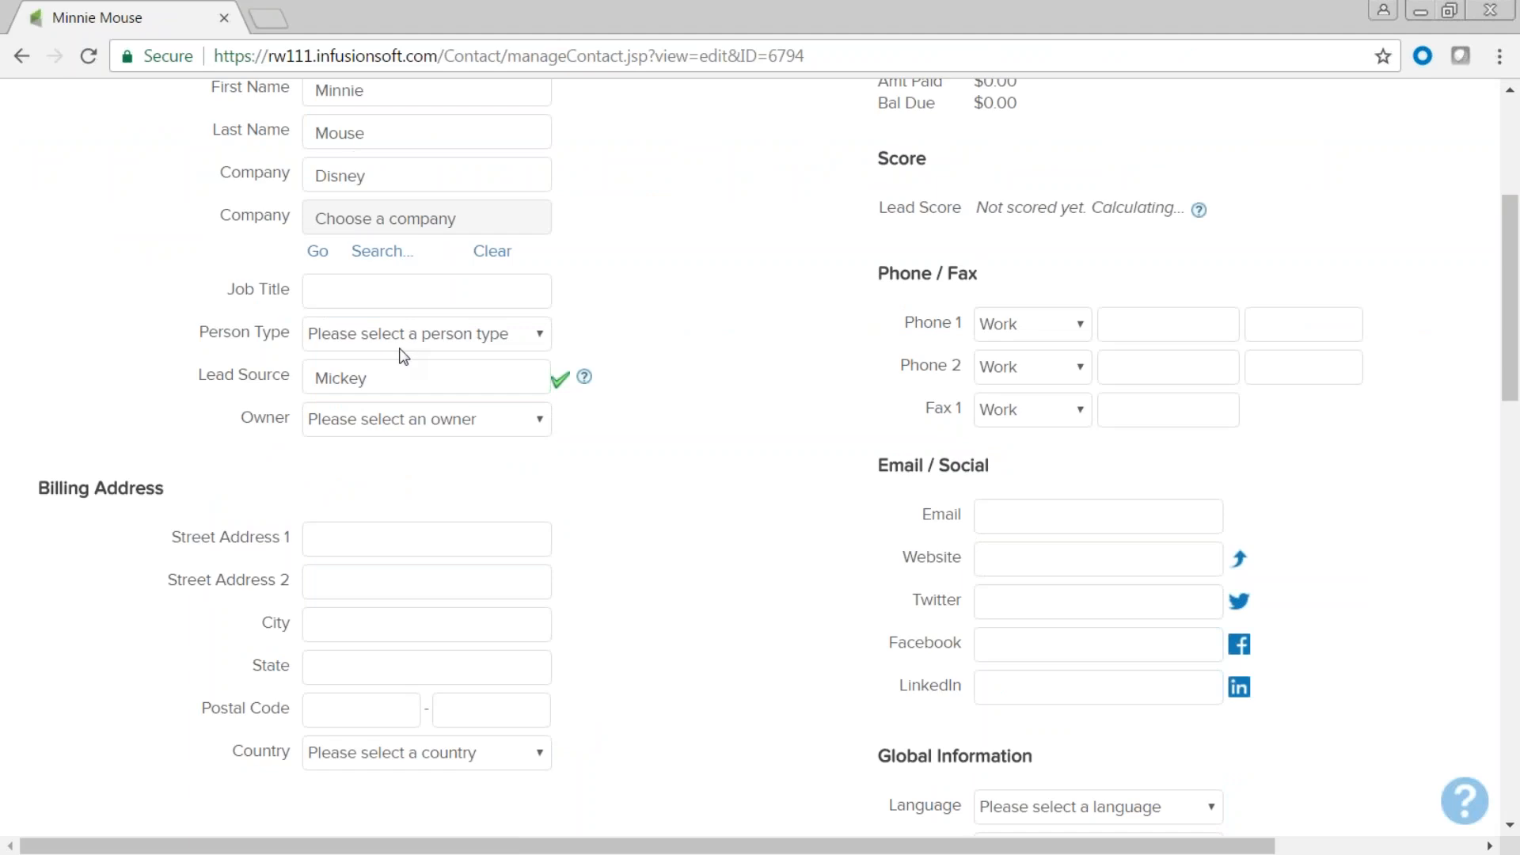
drag(392, 377, 299, 376)
scroll(646, 536, down, 6)
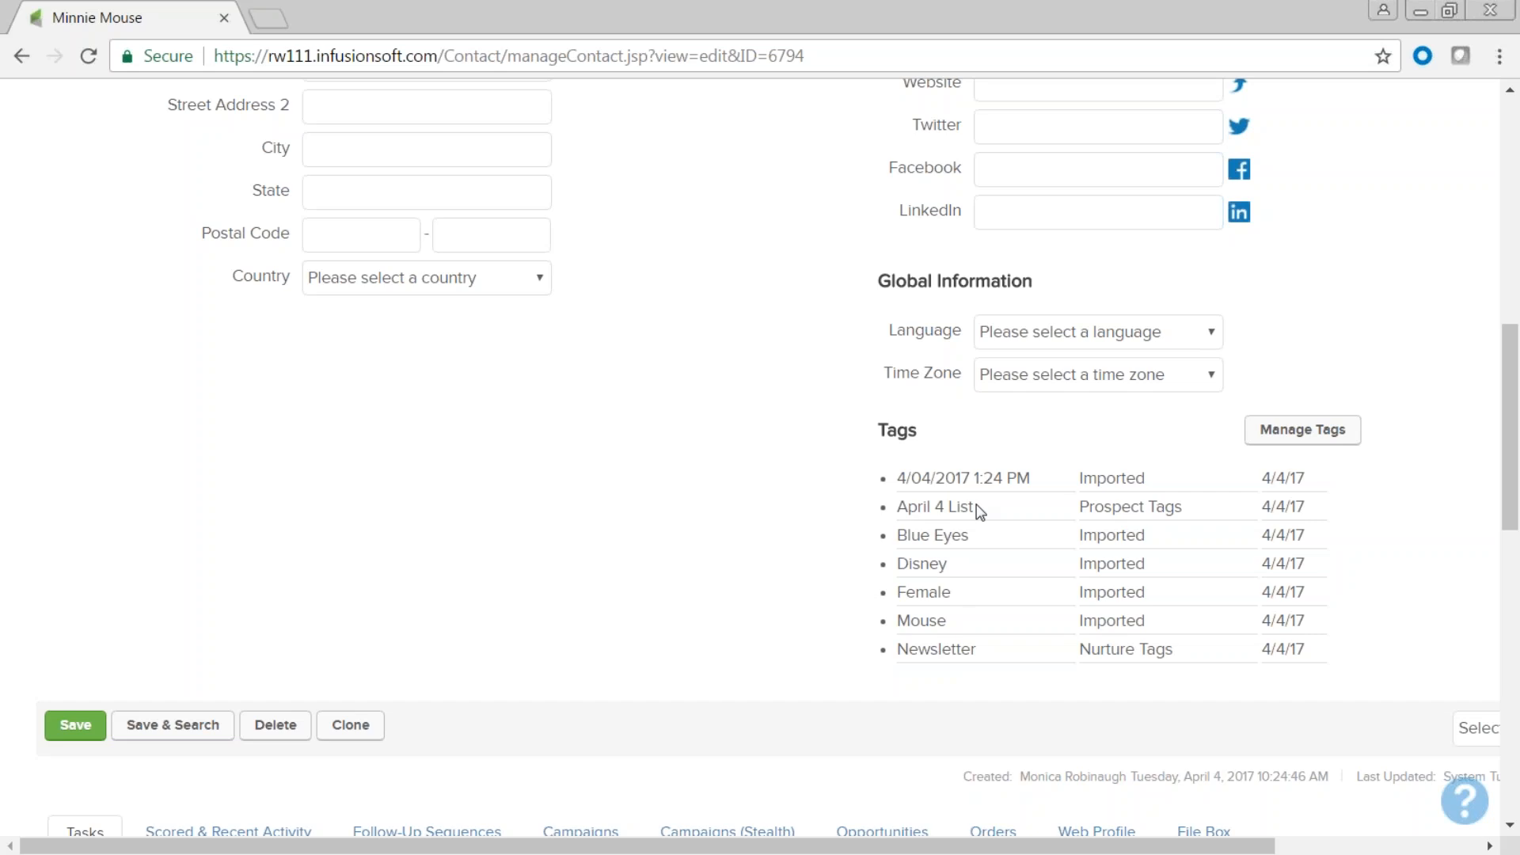
drag(974, 507, 897, 511)
click(667, 499)
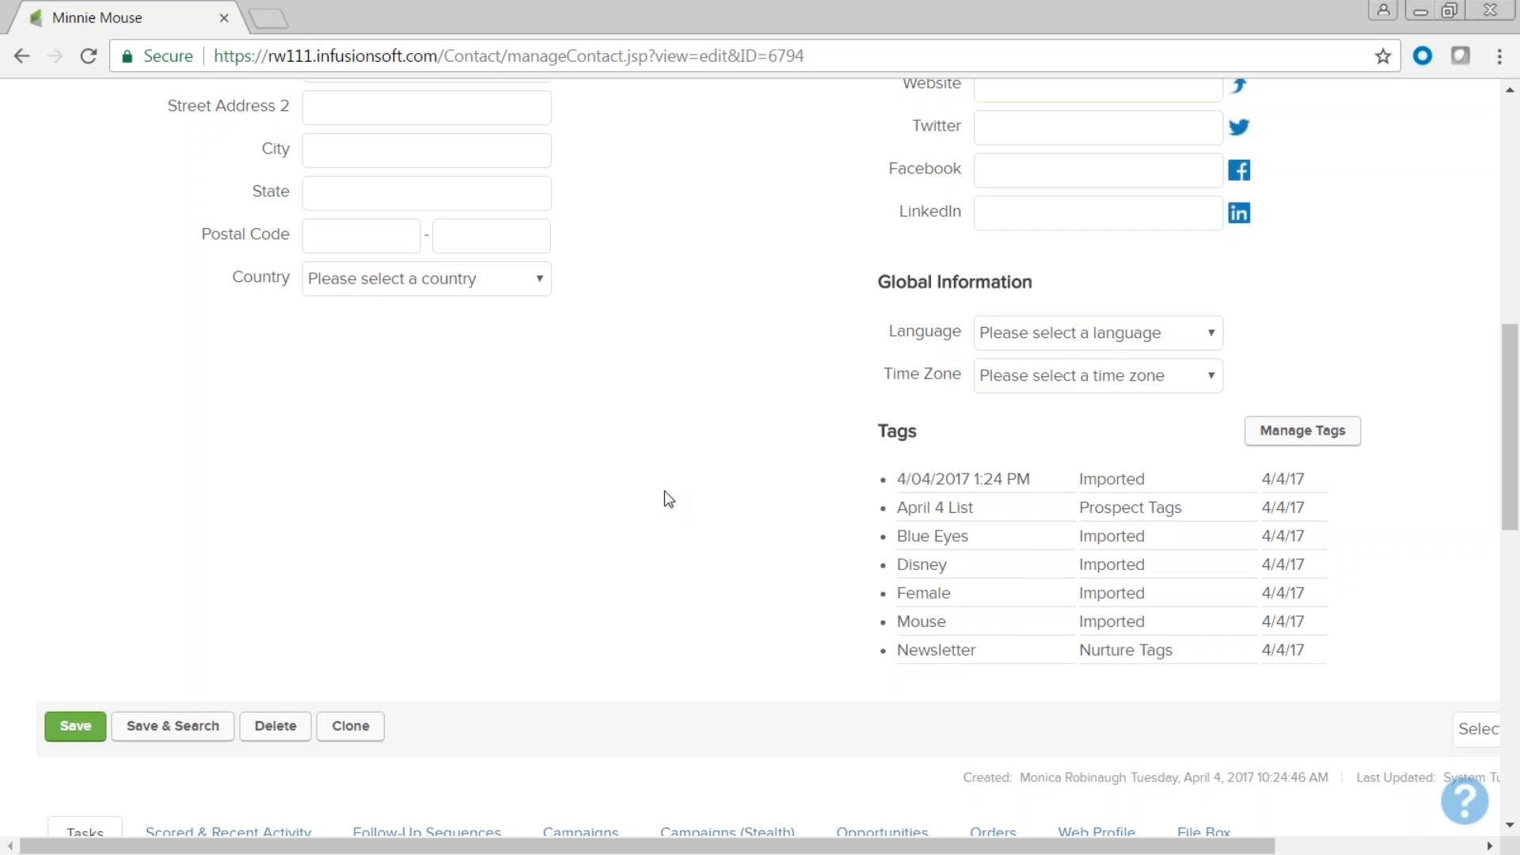
scroll(669, 500, up, 8)
click(345, 255)
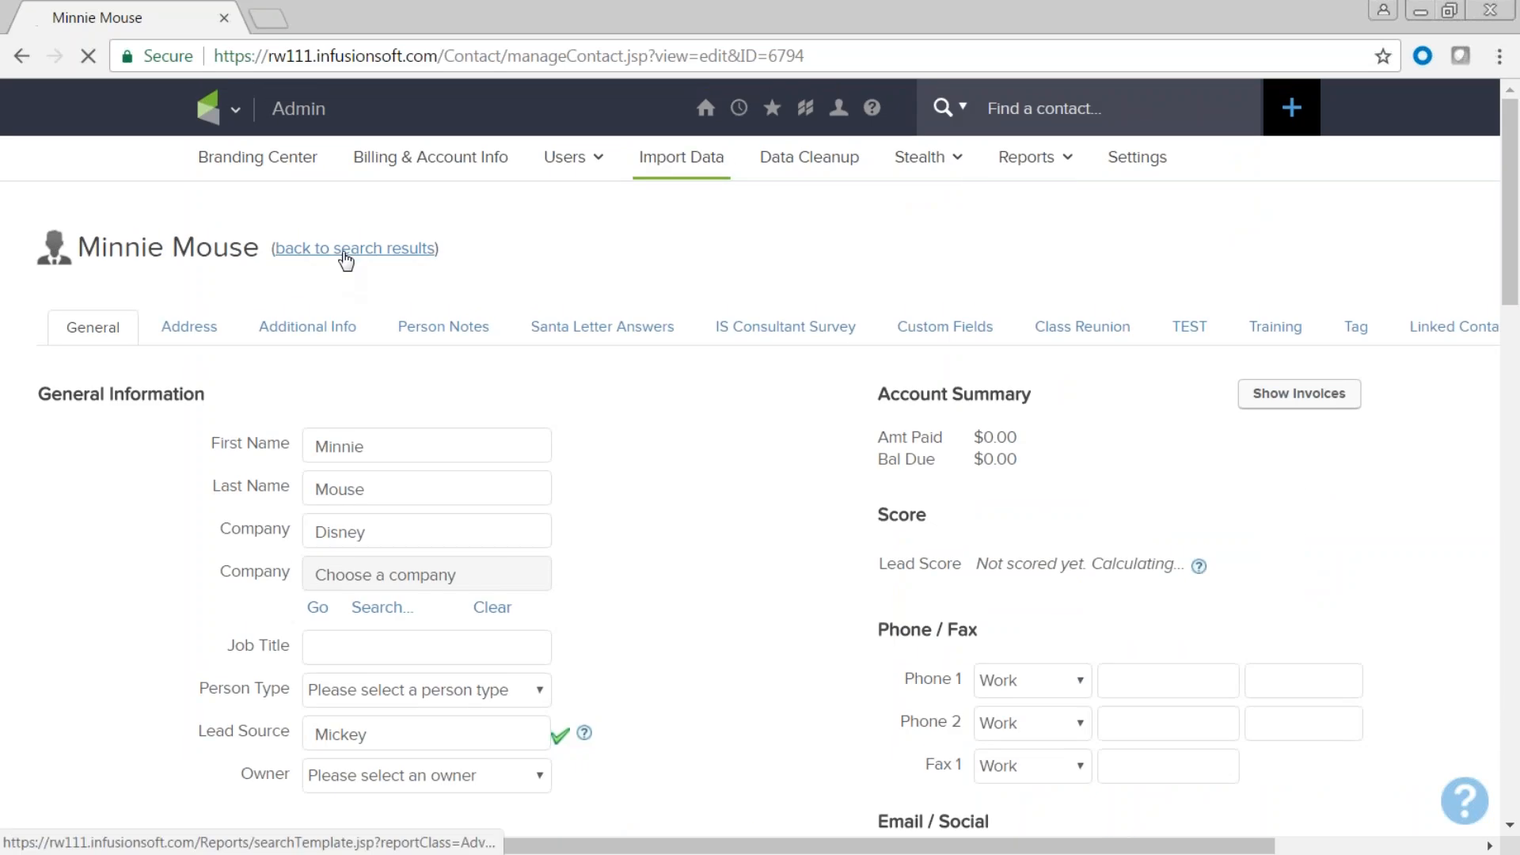
scroll(345, 261, down, 4)
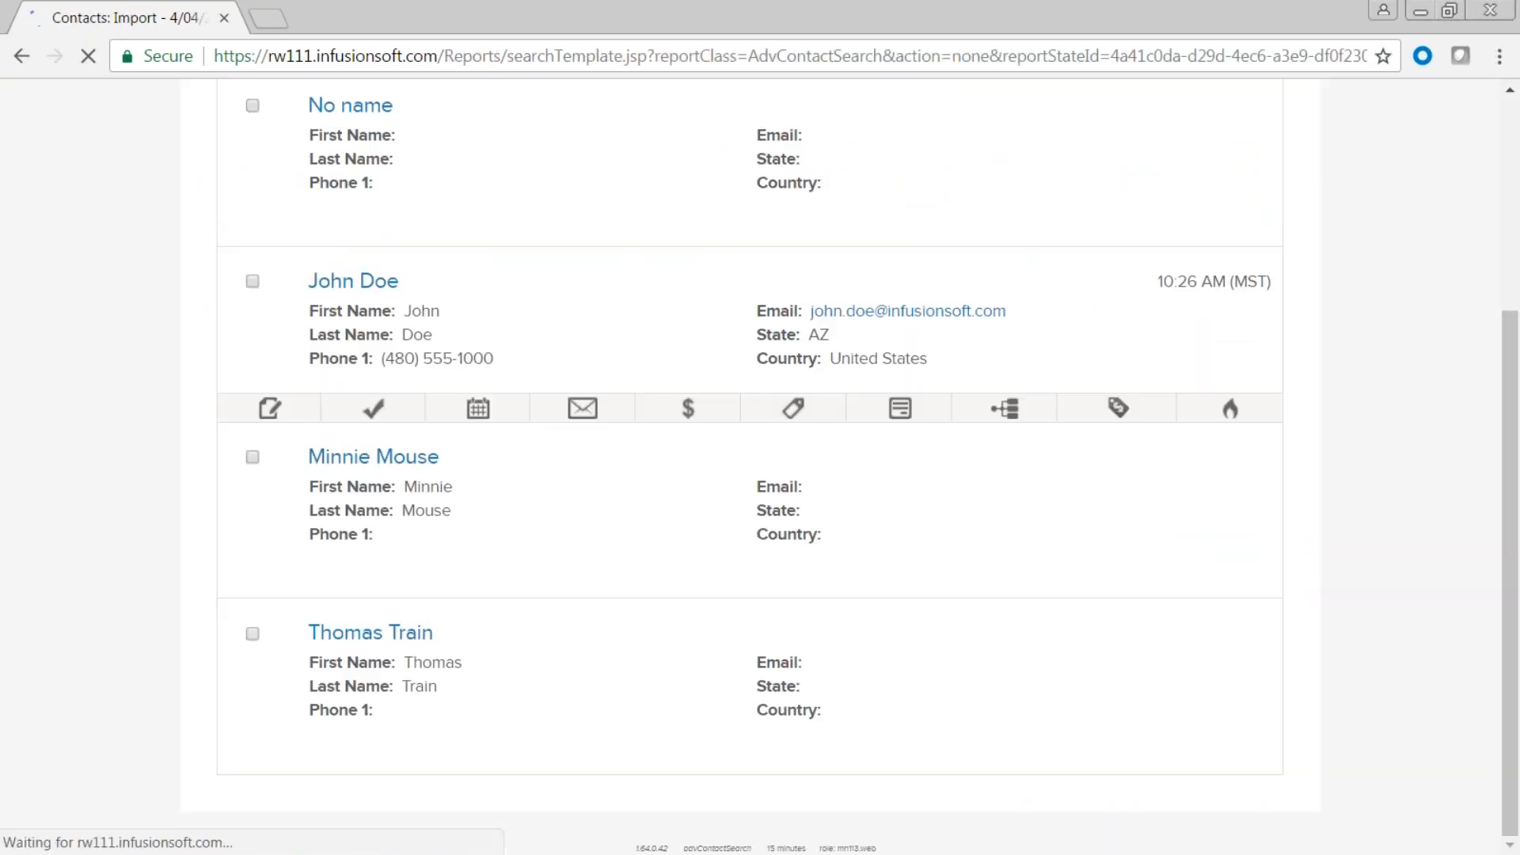
scroll(497, 400, up, 4)
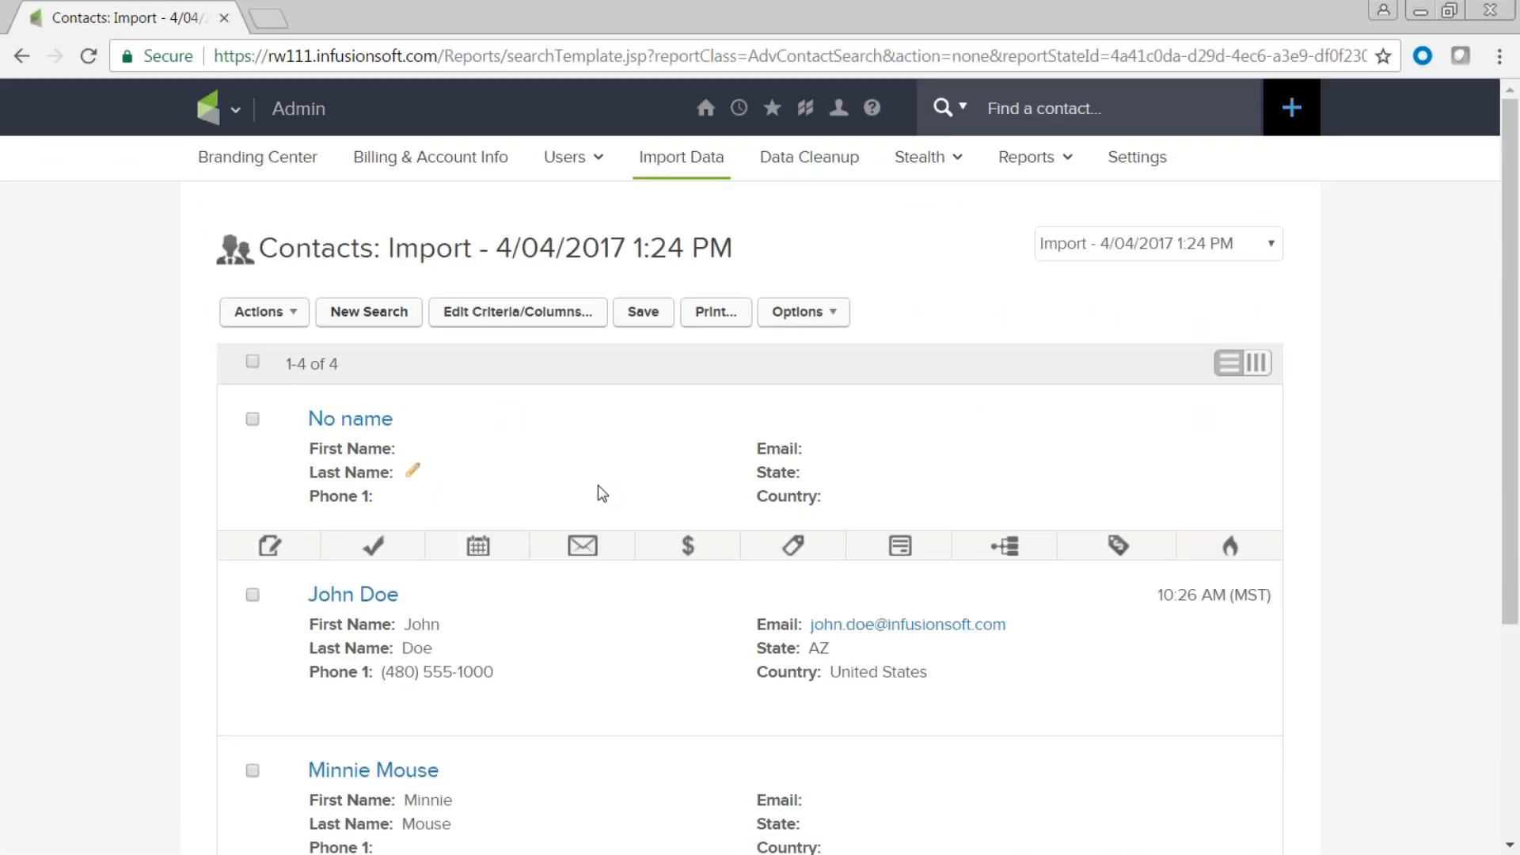
Start a new contact search and look at the First Name matching options without changing them.
click(369, 316)
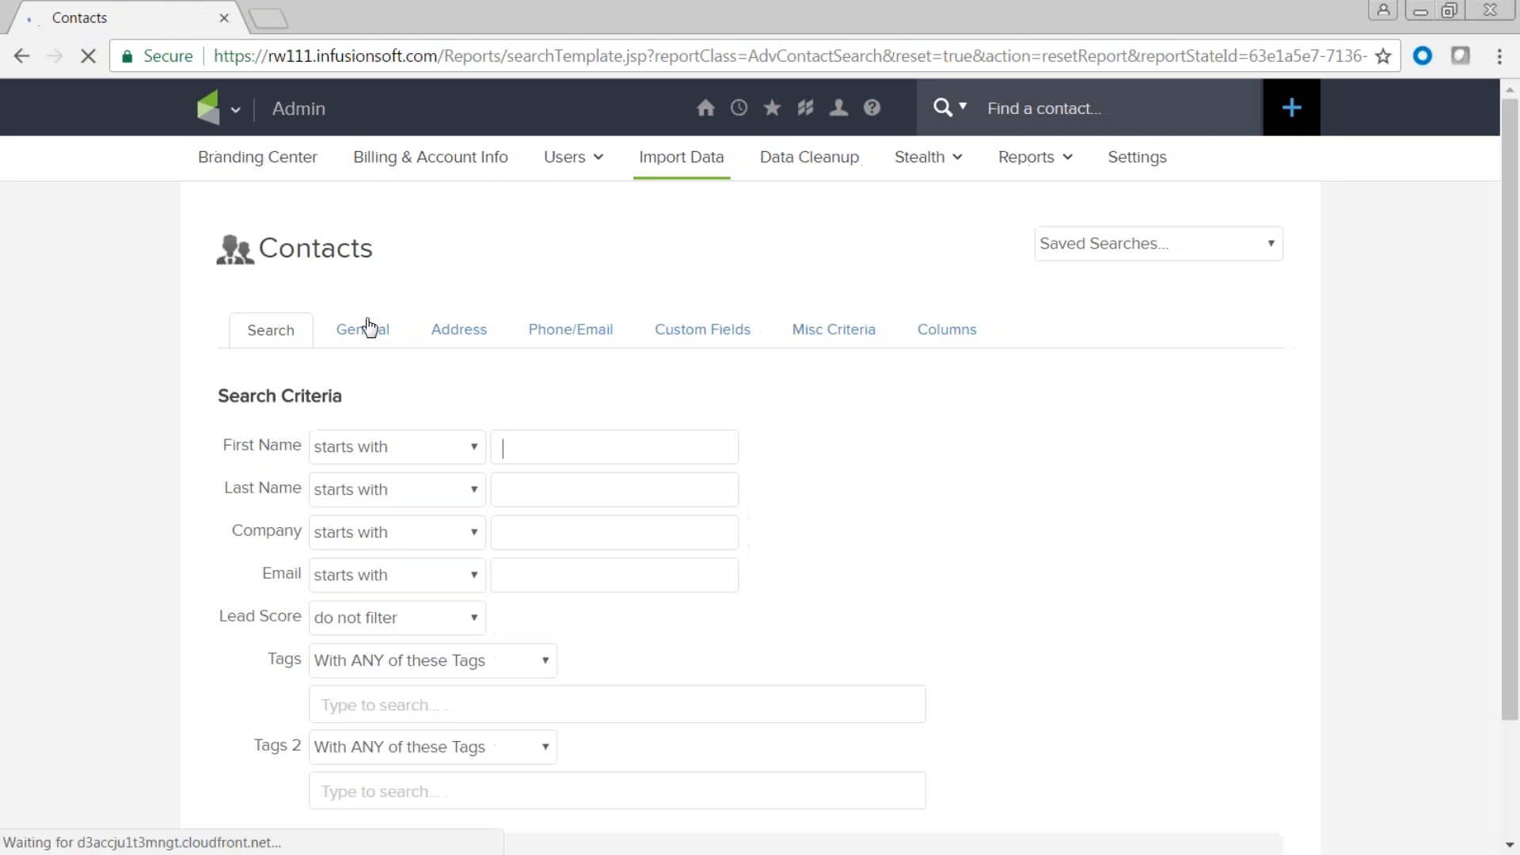
scroll(927, 543, down, 2)
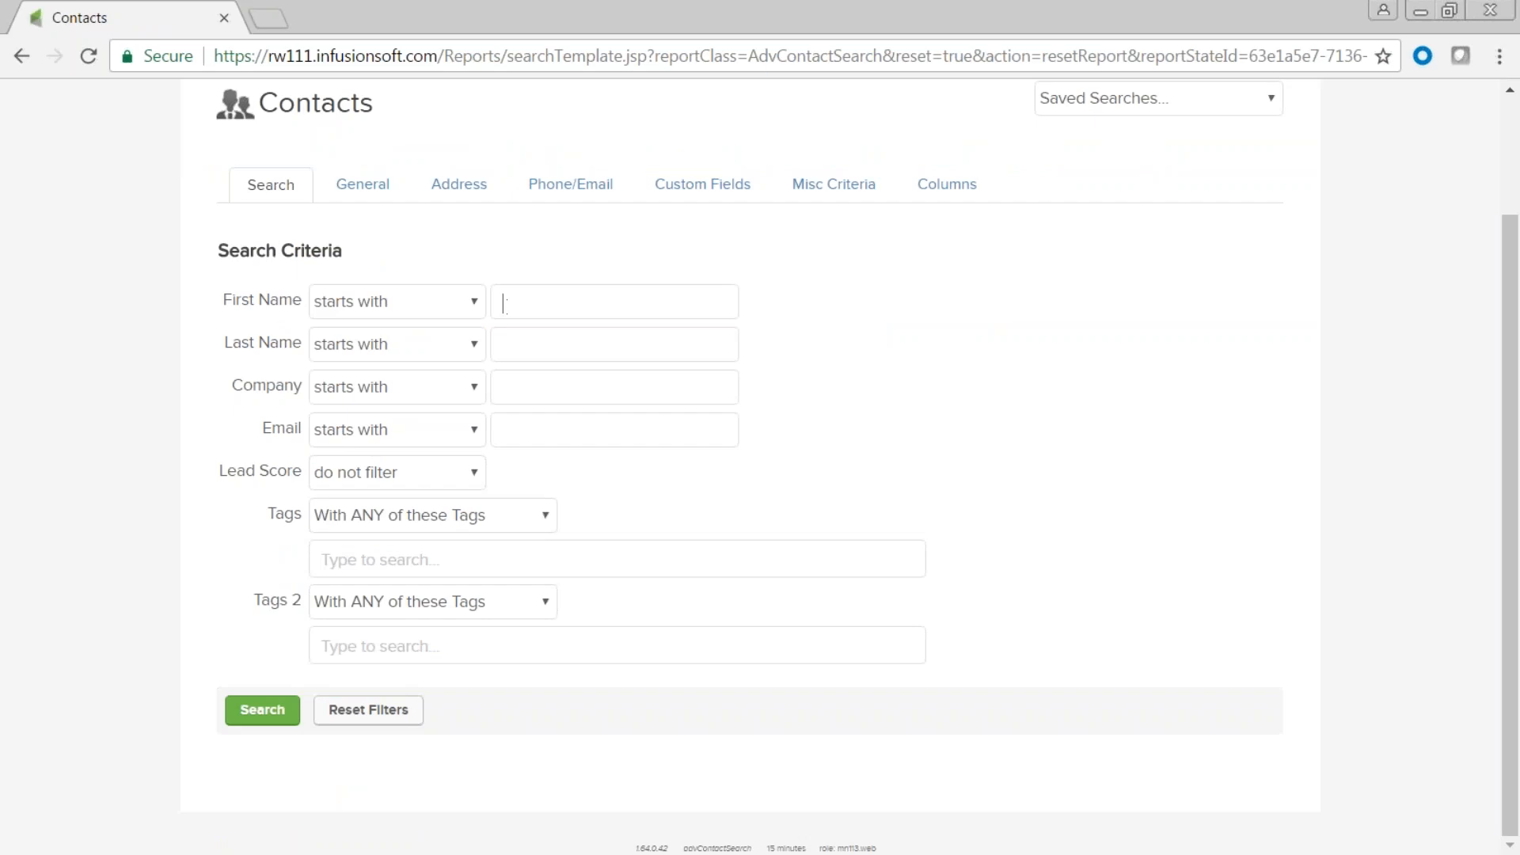
click(474, 304)
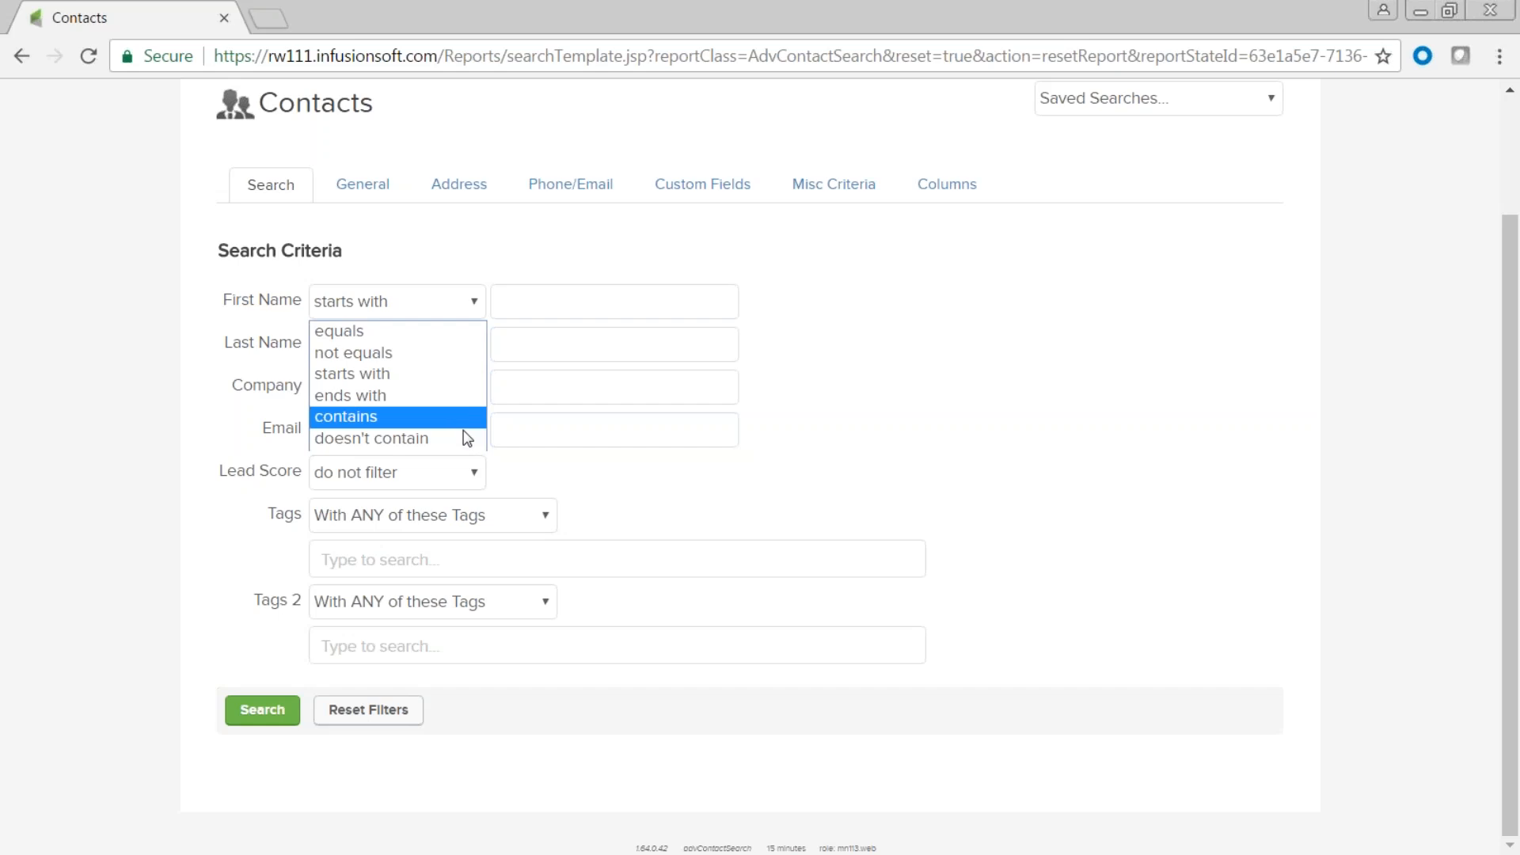
click(948, 410)
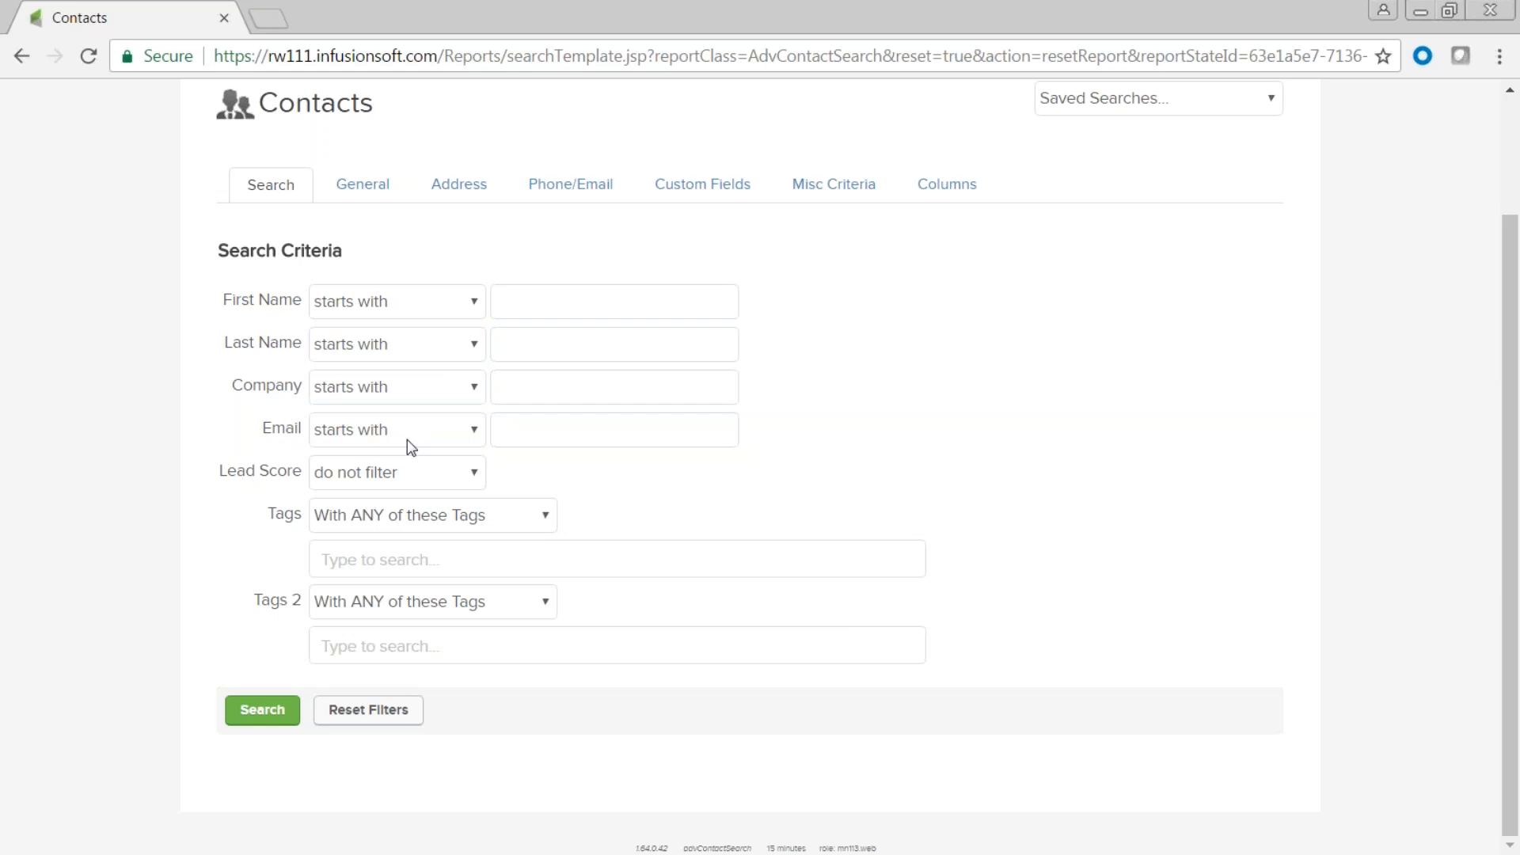
Search for contacts whose Email doesn't contain @, returning 325 results.
click(477, 431)
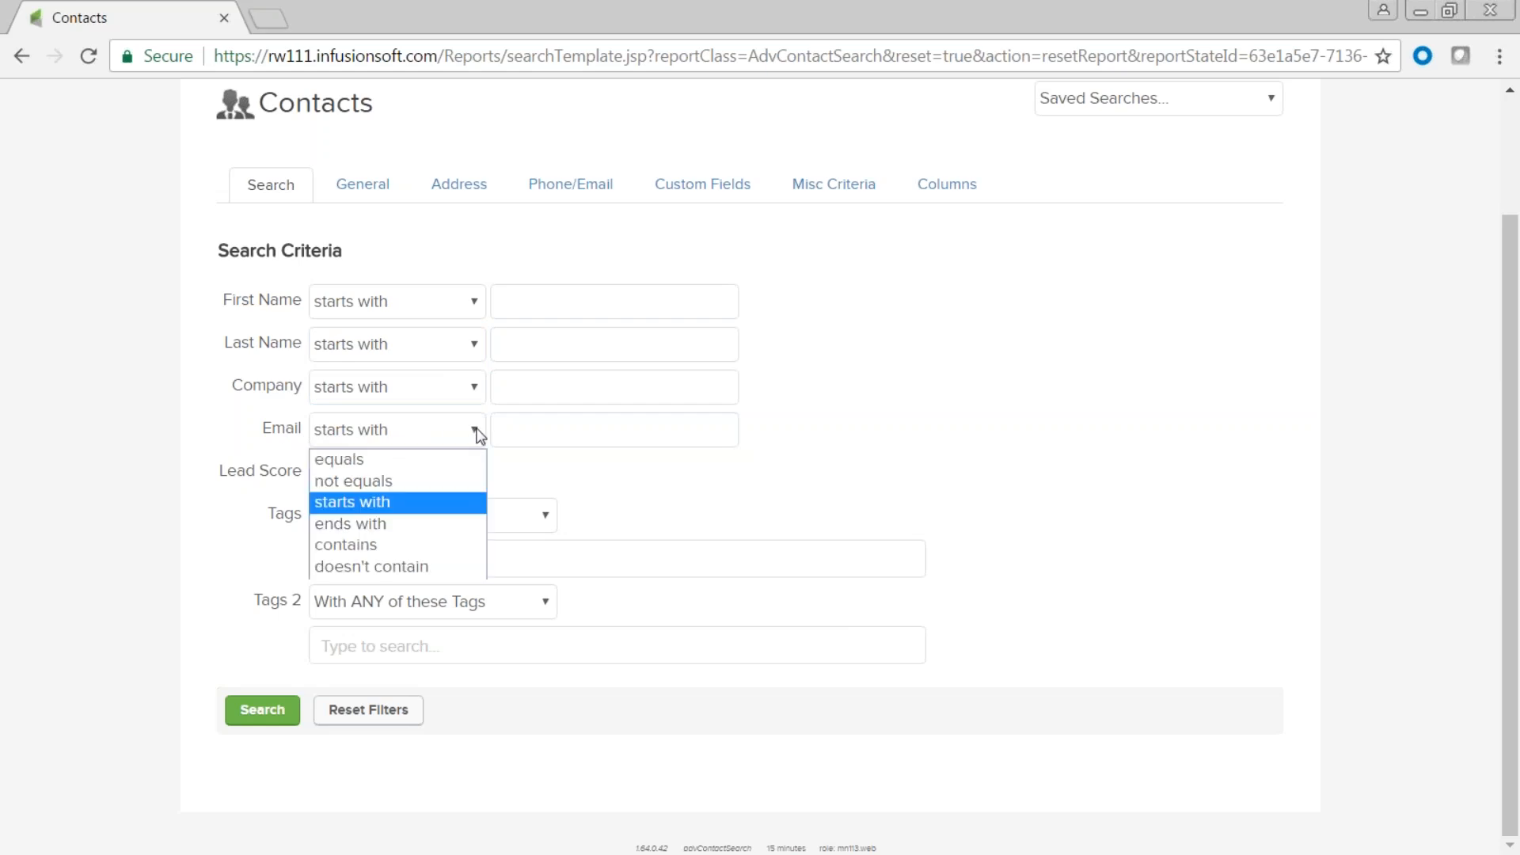
click(449, 571)
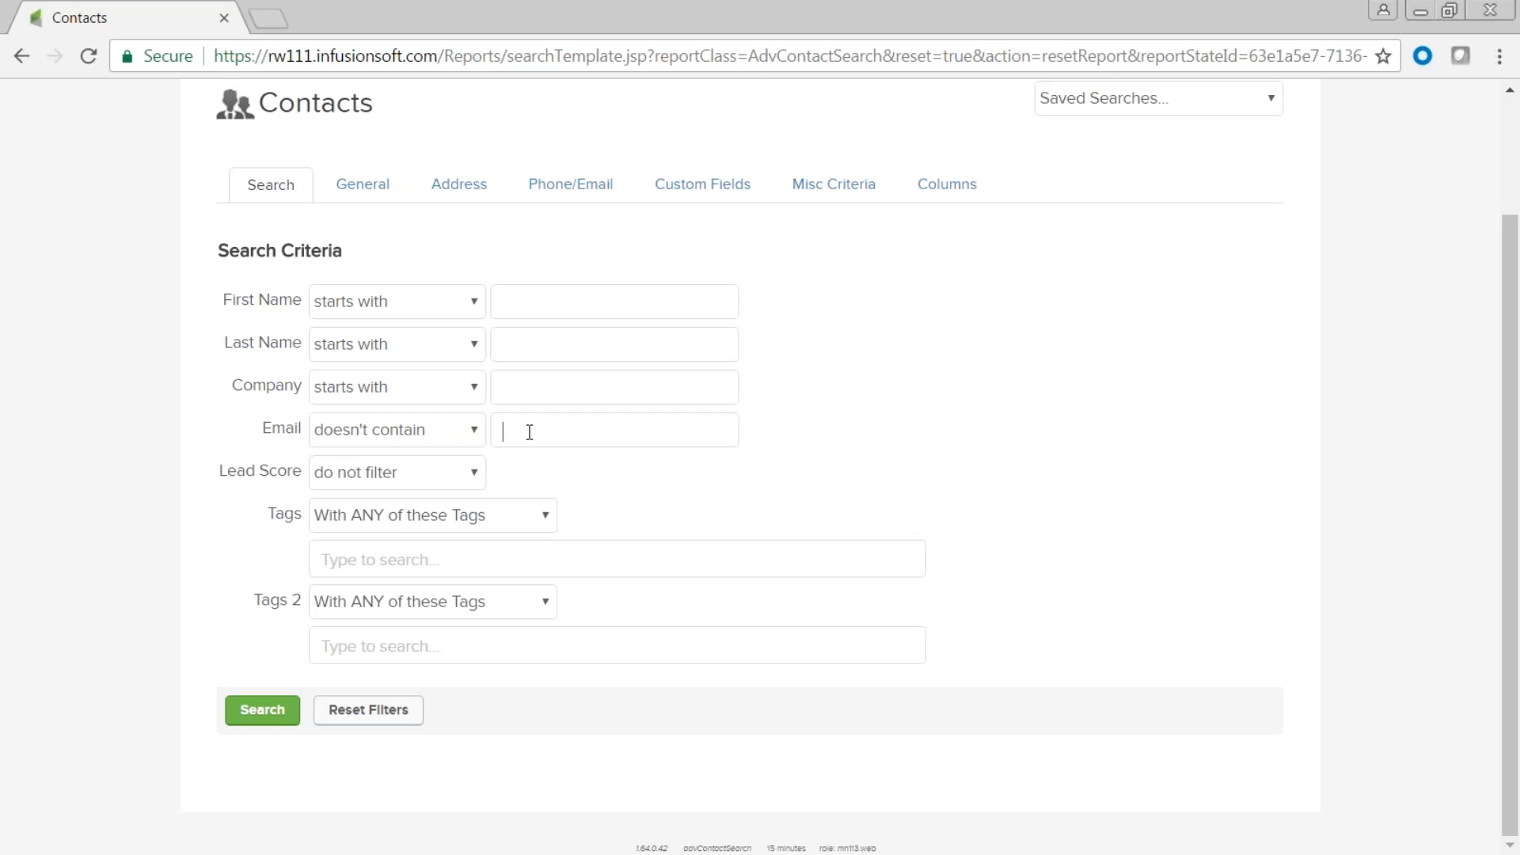
text(@)
click(264, 713)
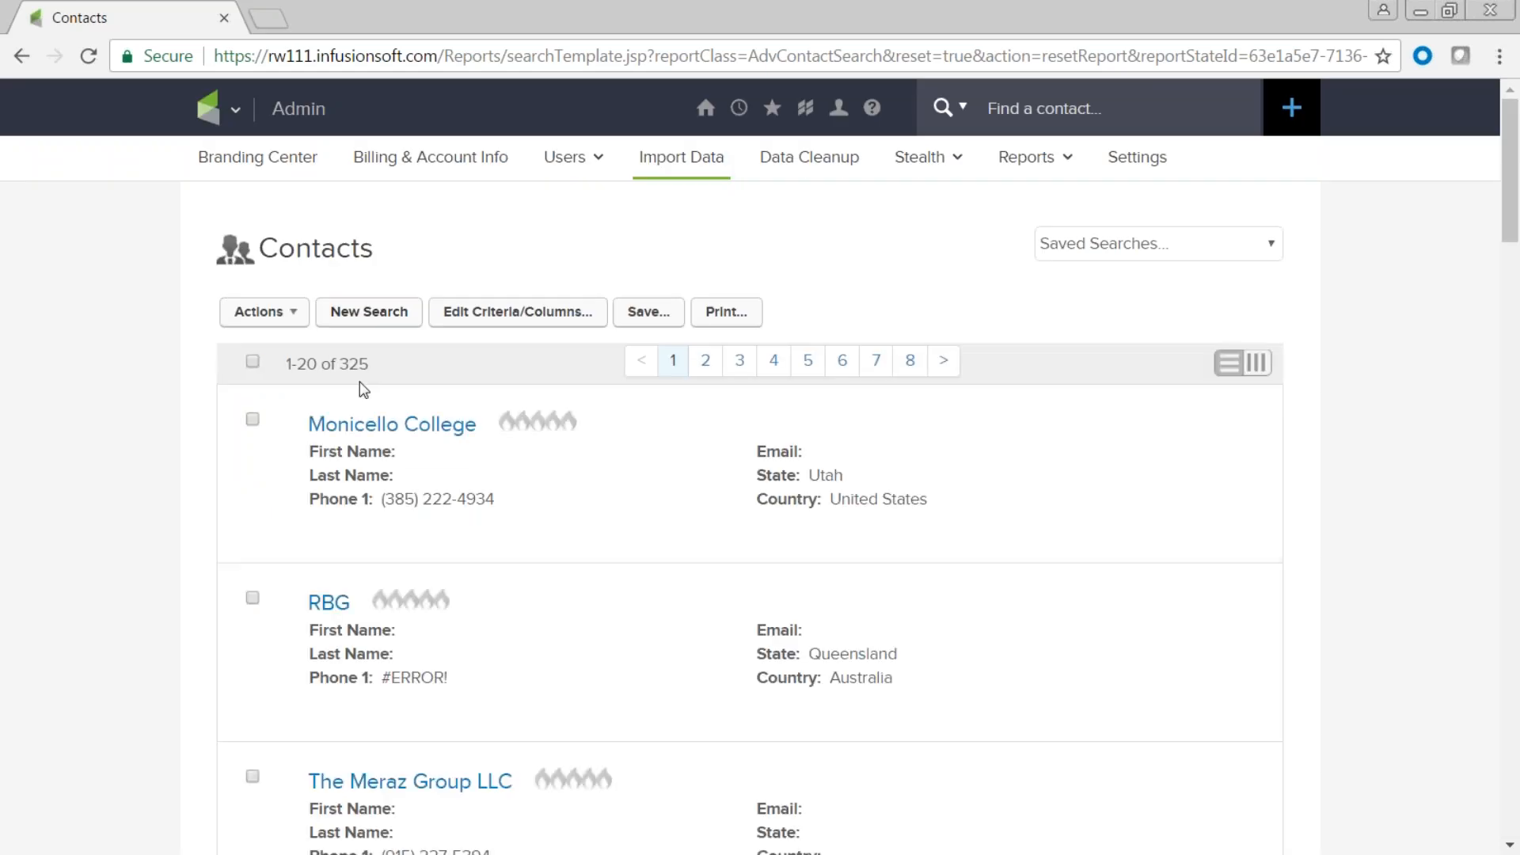
mouse_move(380, 426)
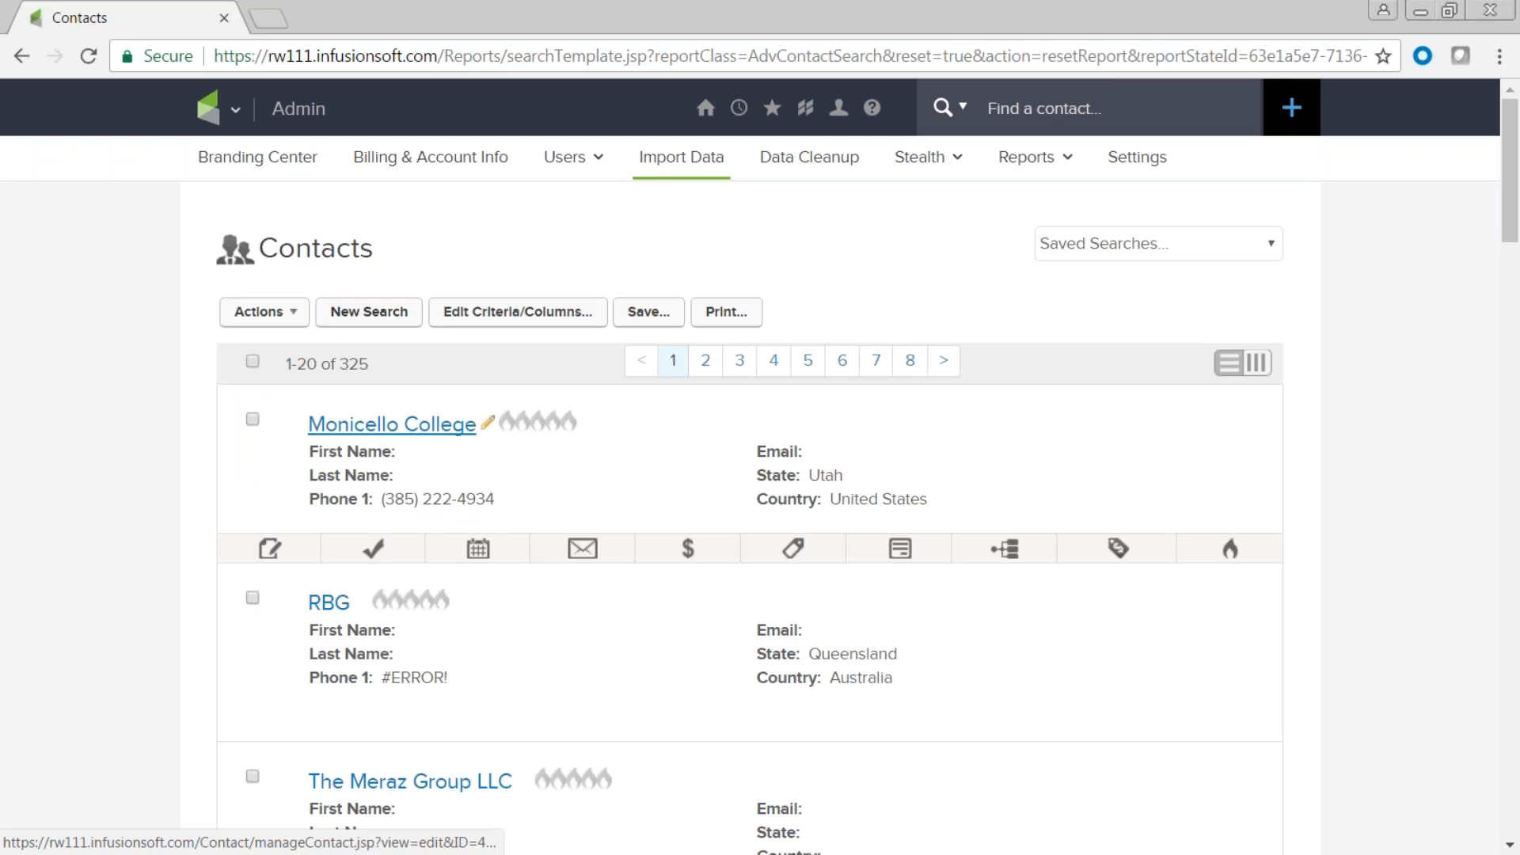
mouse_move(387, 499)
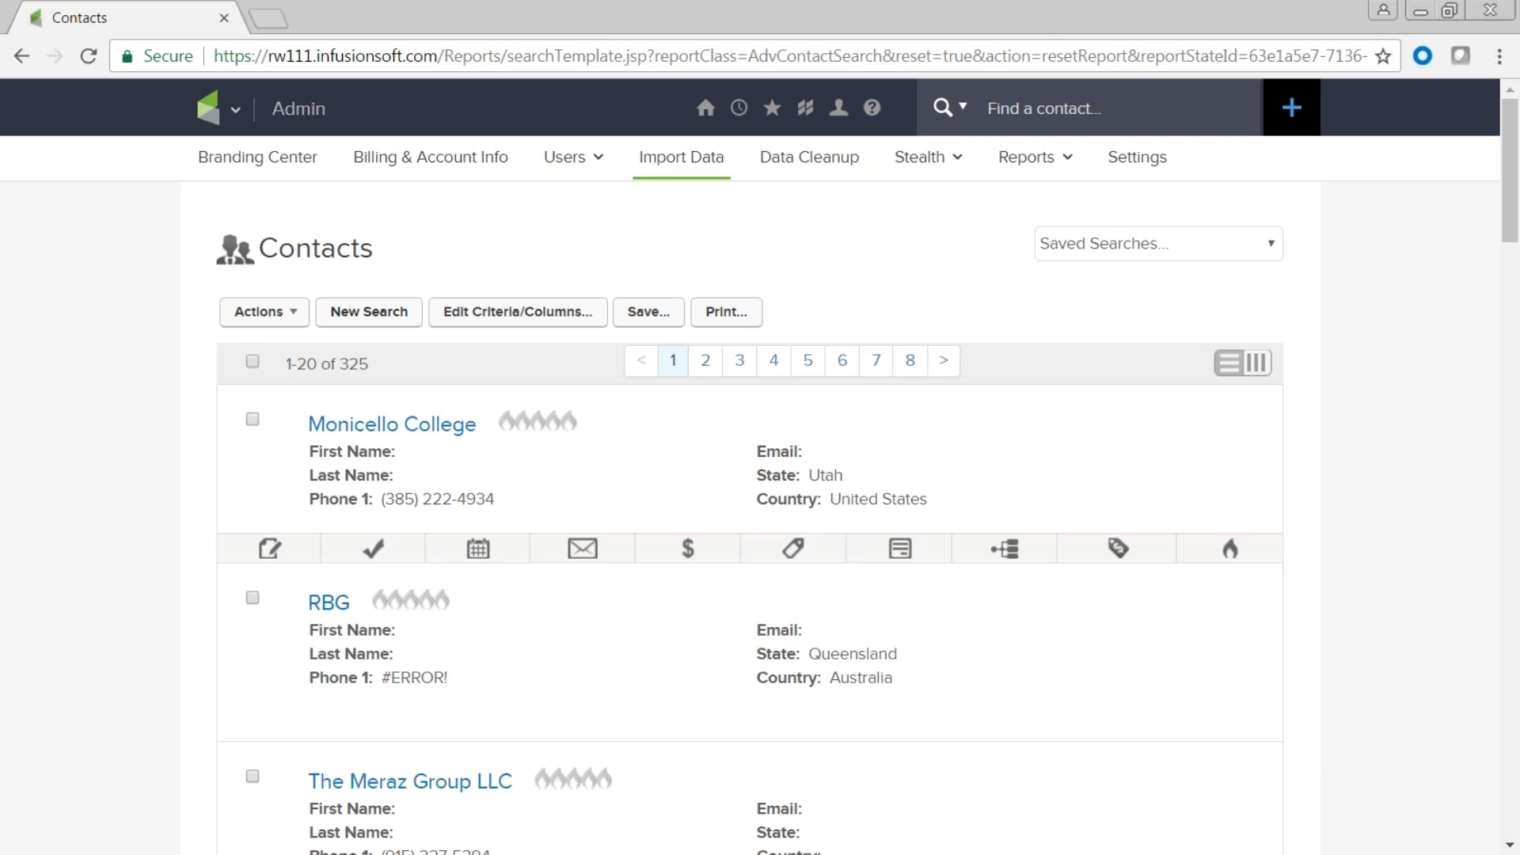
Try saving the search under the suggested name 'No Email Address'.
click(648, 315)
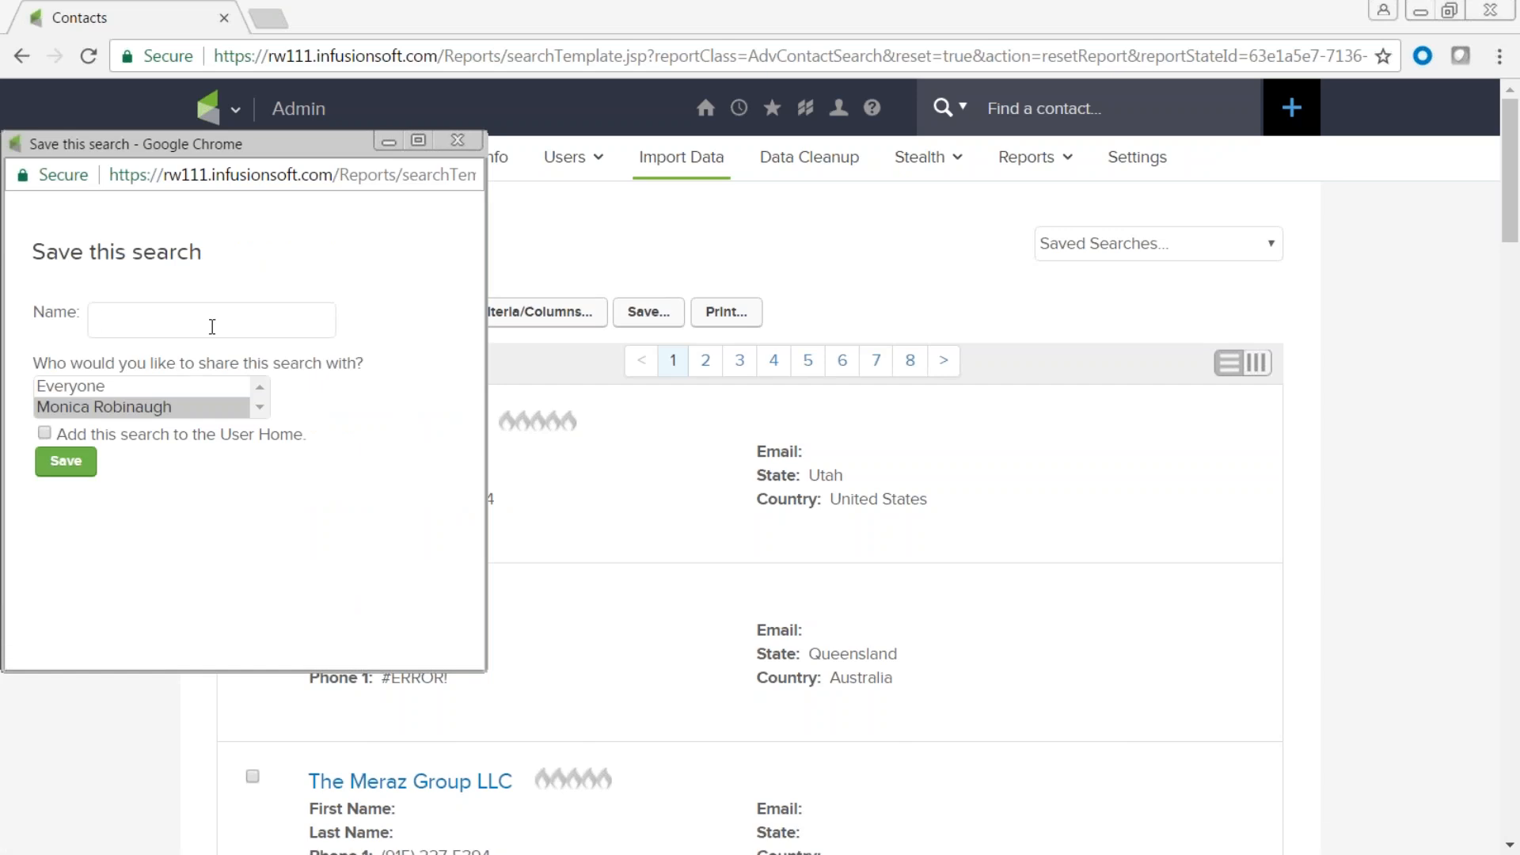
text(No Email)
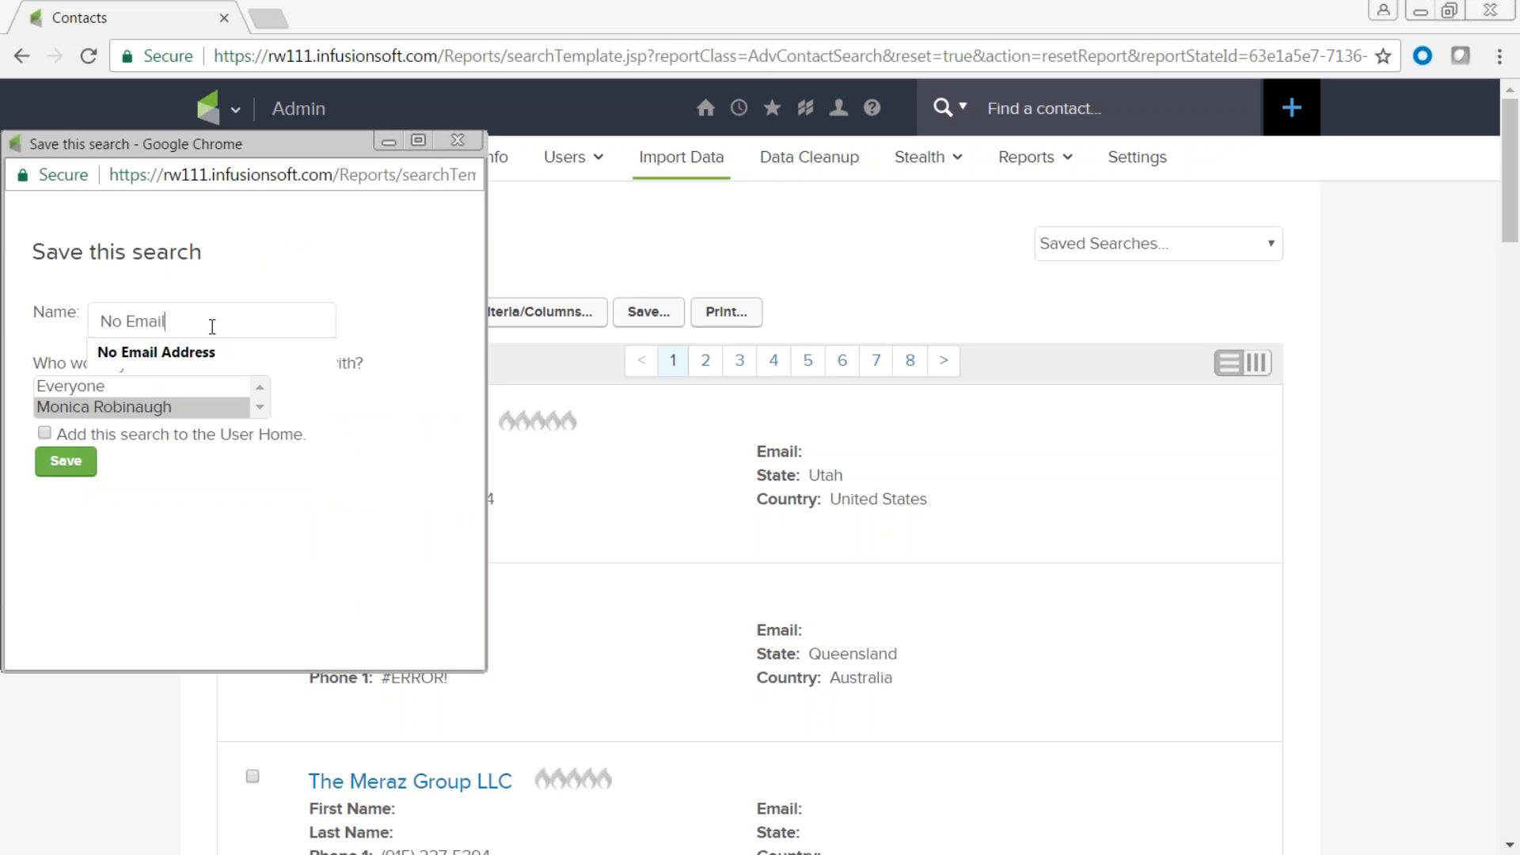
click(192, 354)
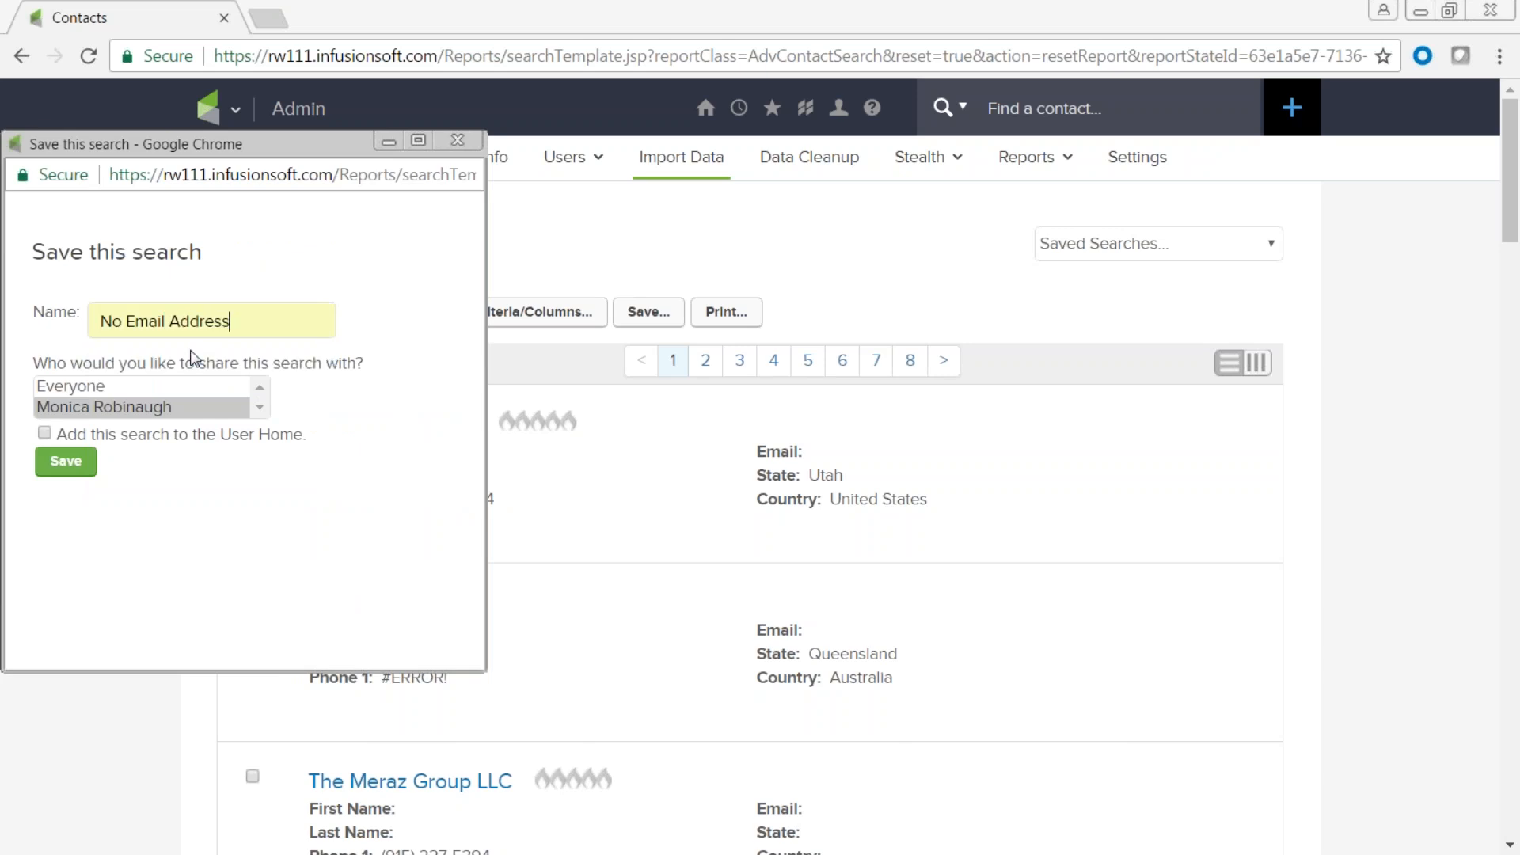
click(70, 465)
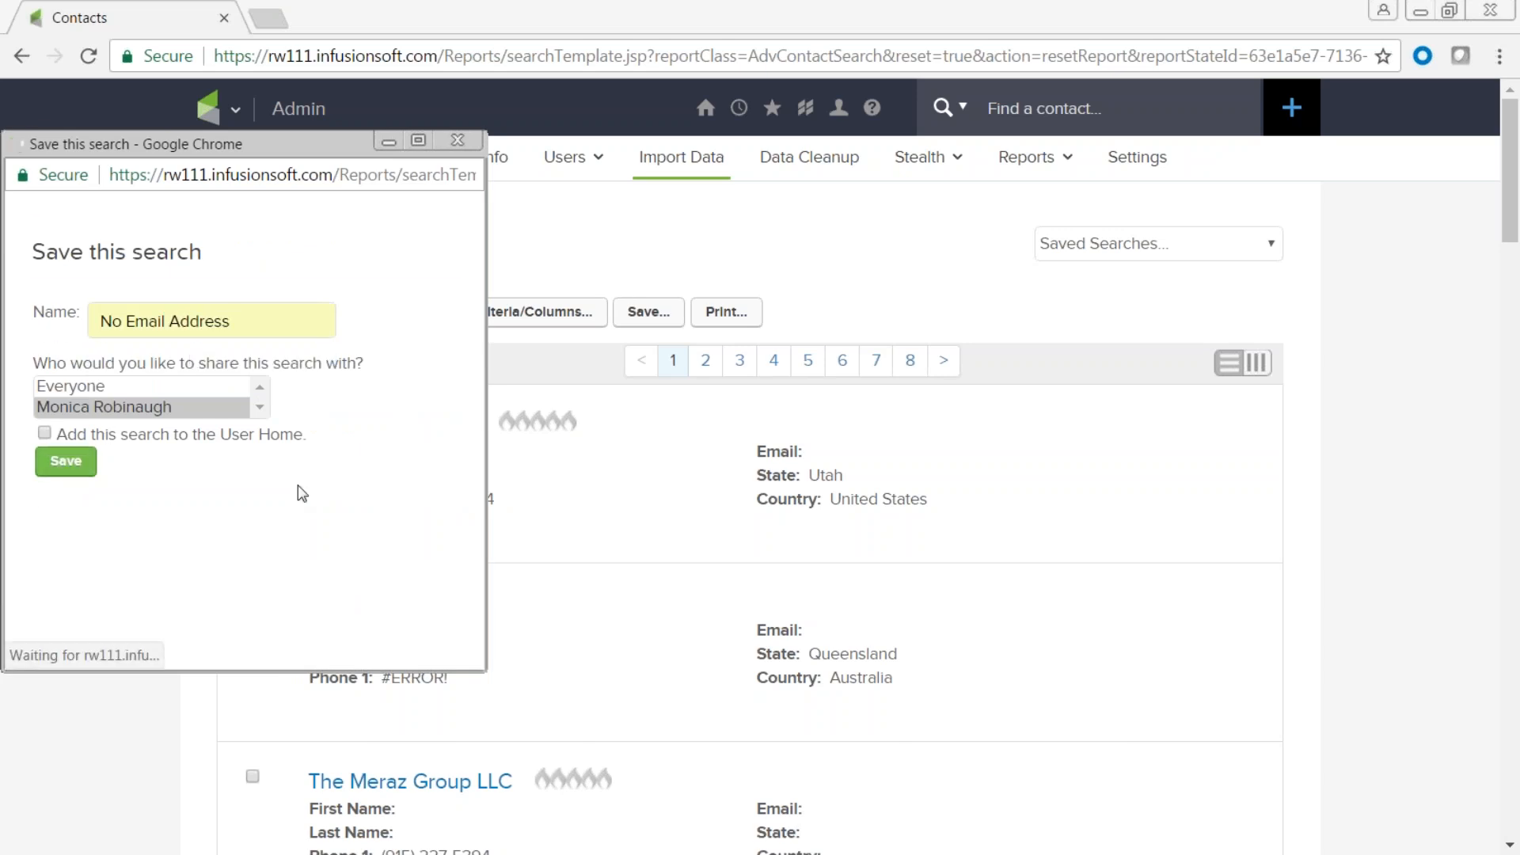
Save the search under the name 'No Email'.
click(136, 403)
text(No Emai)
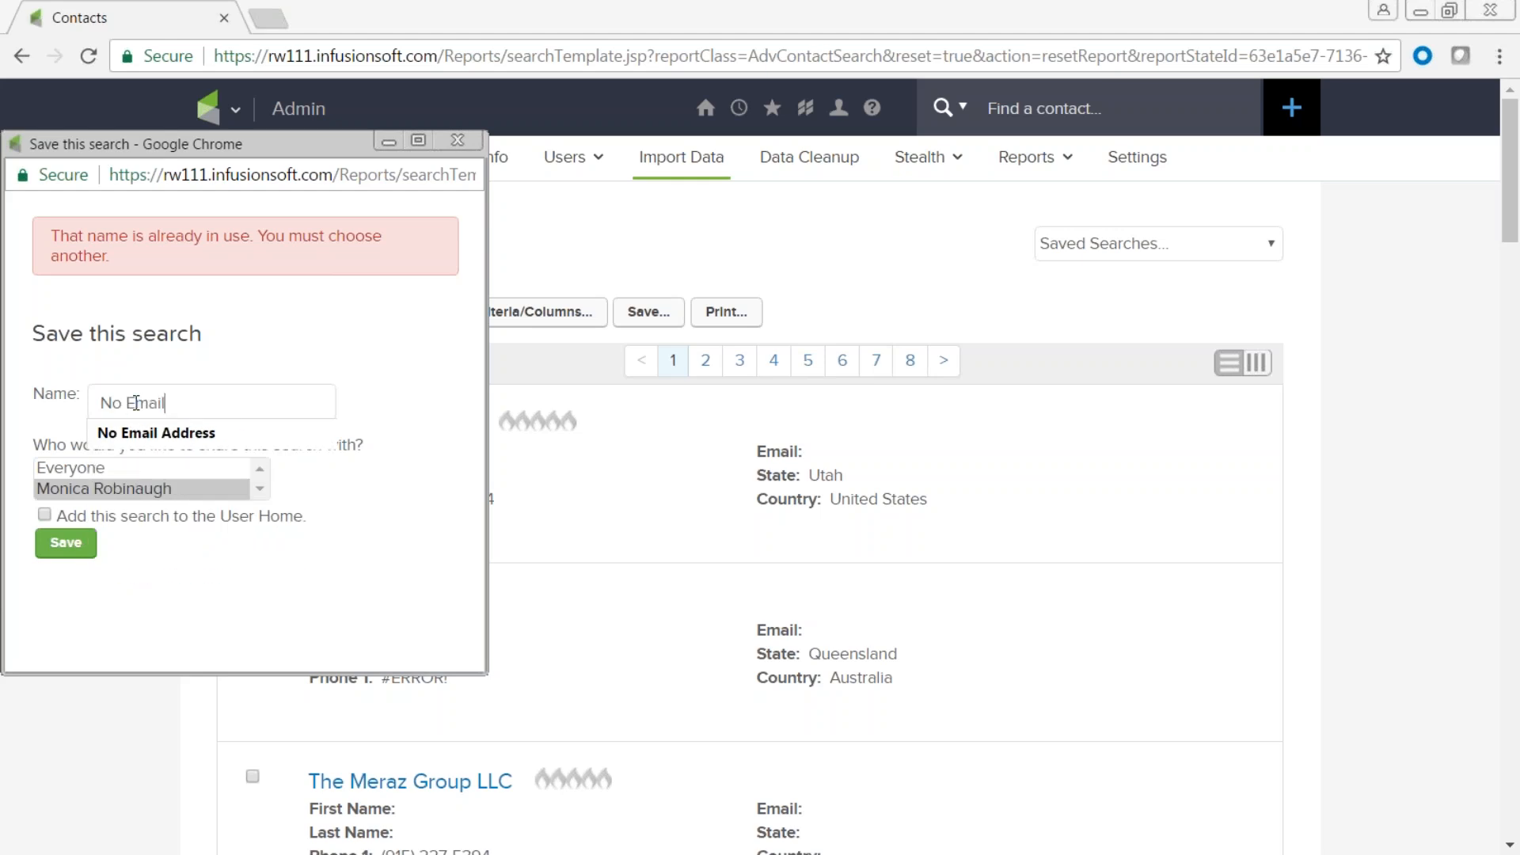
click(66, 542)
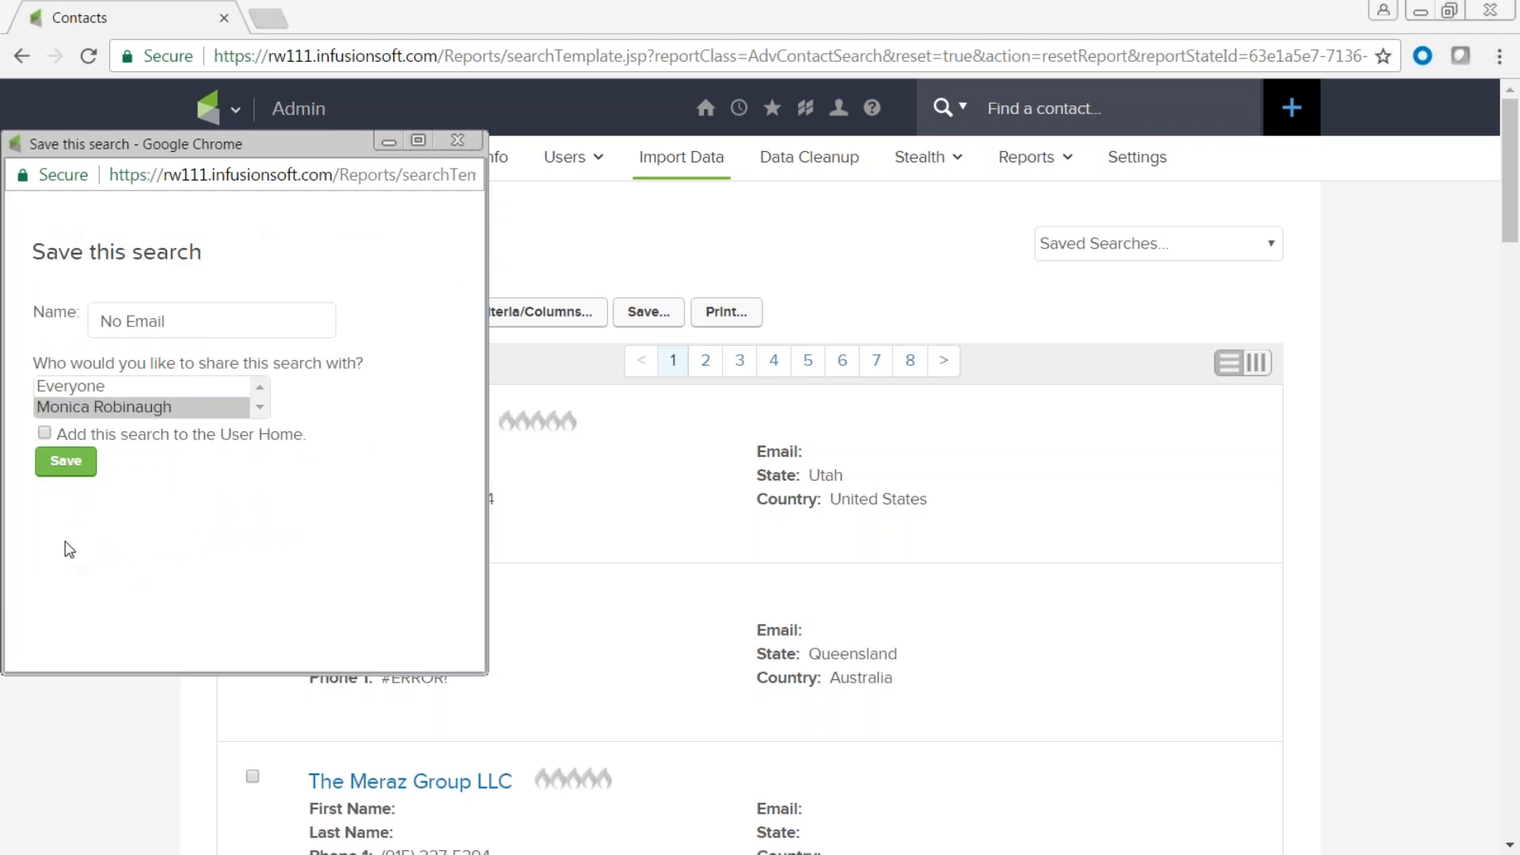
click(68, 460)
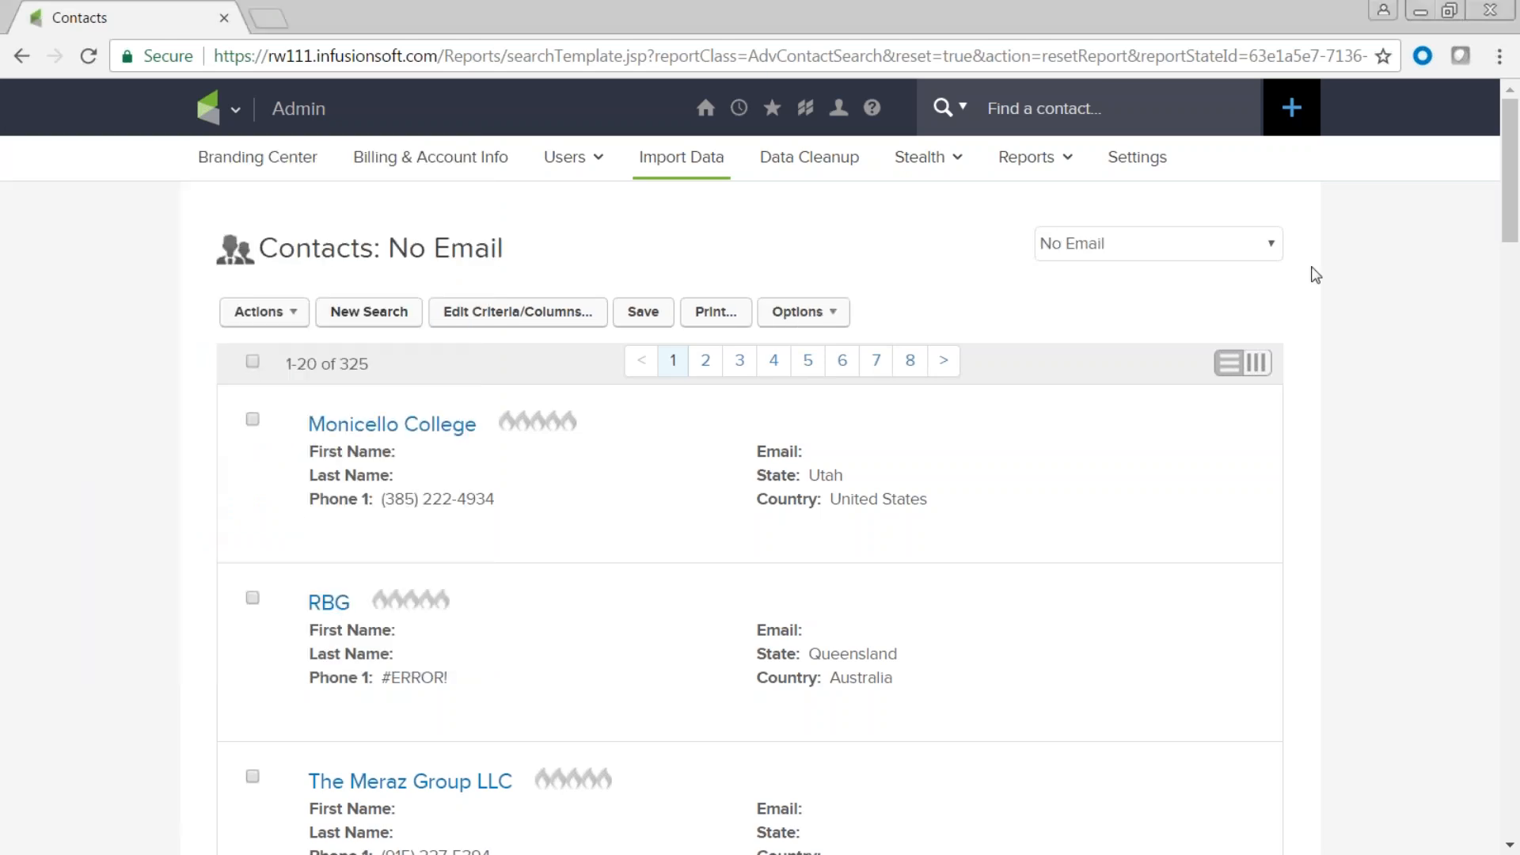
Confirm 'No Email' appears in the saved searches list, then close it.
click(1280, 247)
drag(1304, 513, 1324, 280)
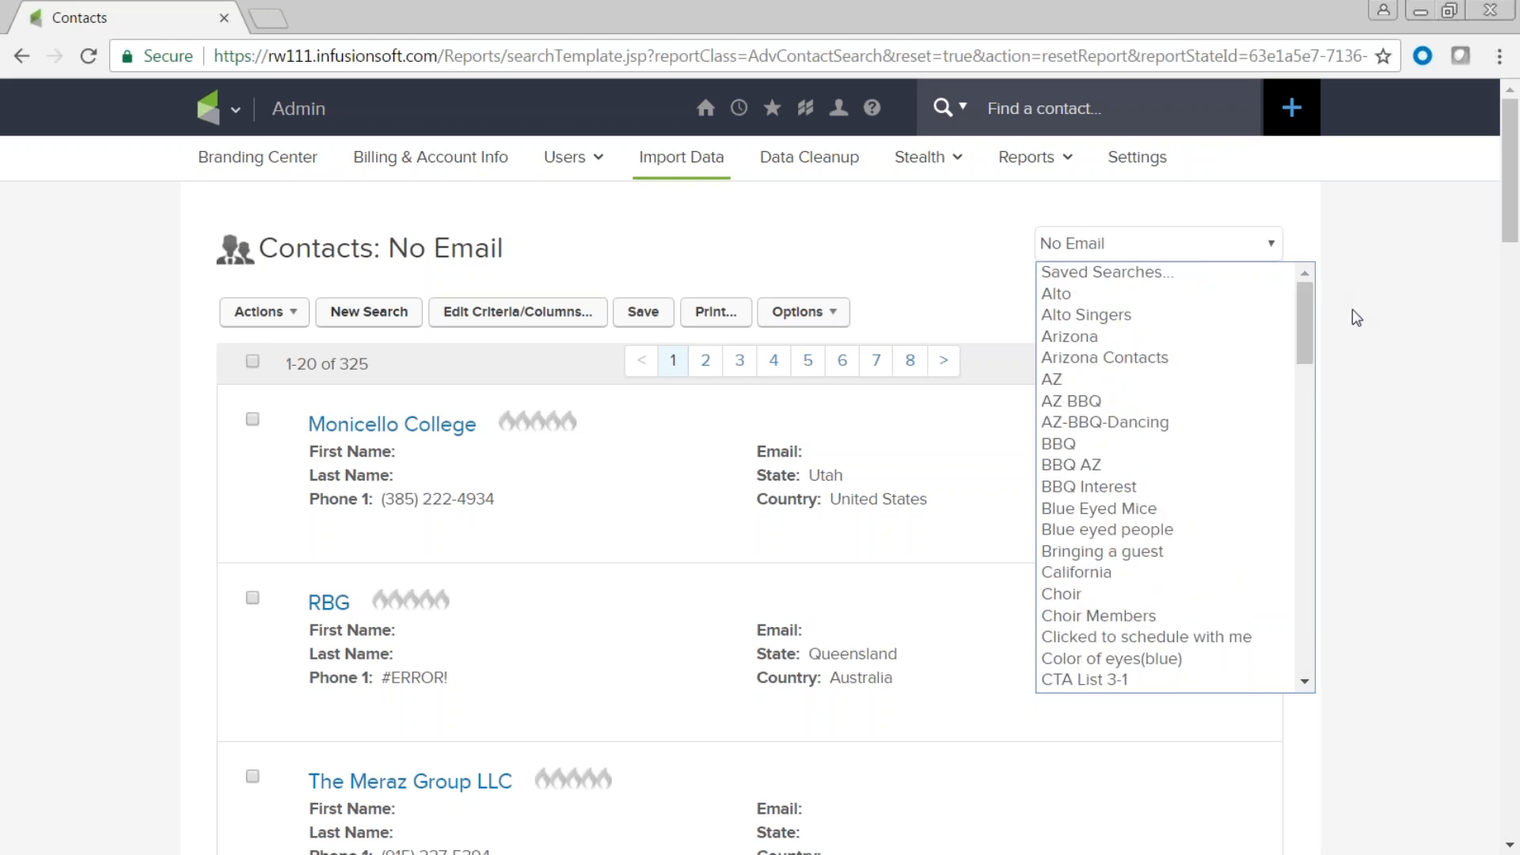
mouse_move(229, 125)
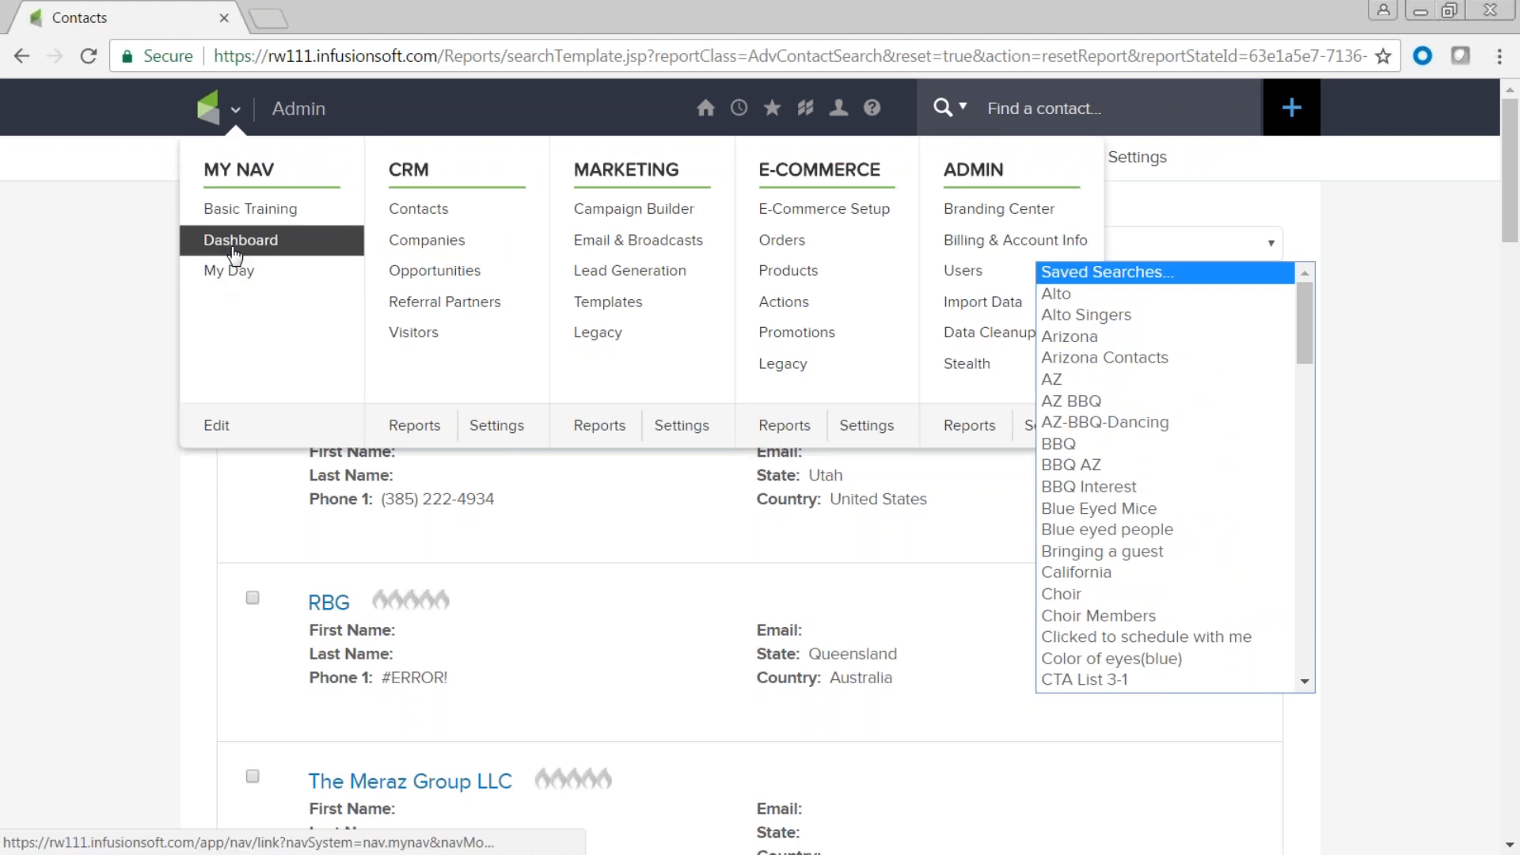
click(67, 528)
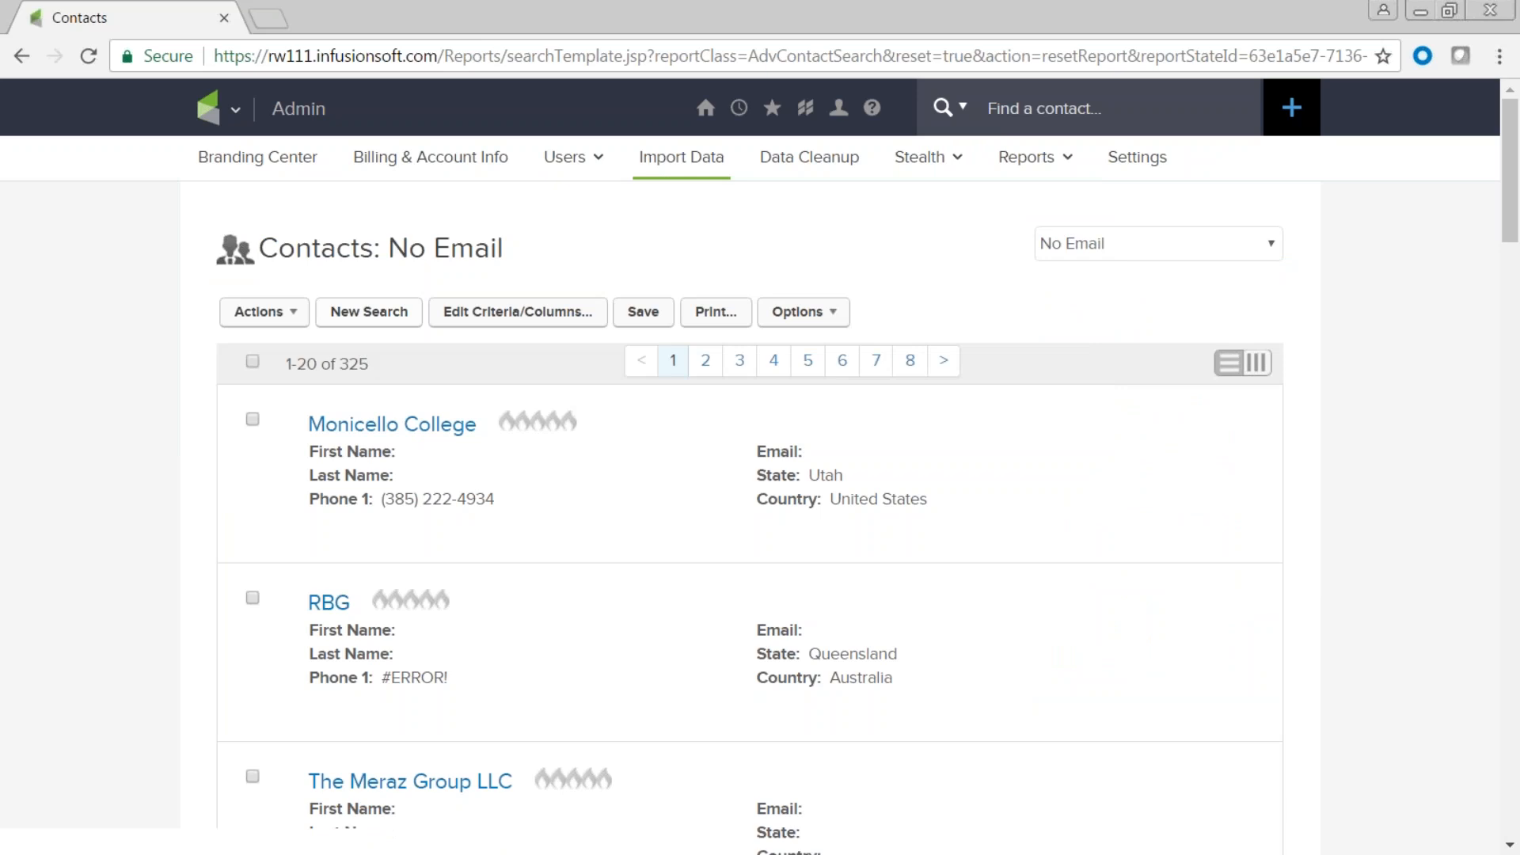
Run a new contact search filtered by the Prospect Tags -> April 4 List tag, finding 4 contacts.
click(369, 321)
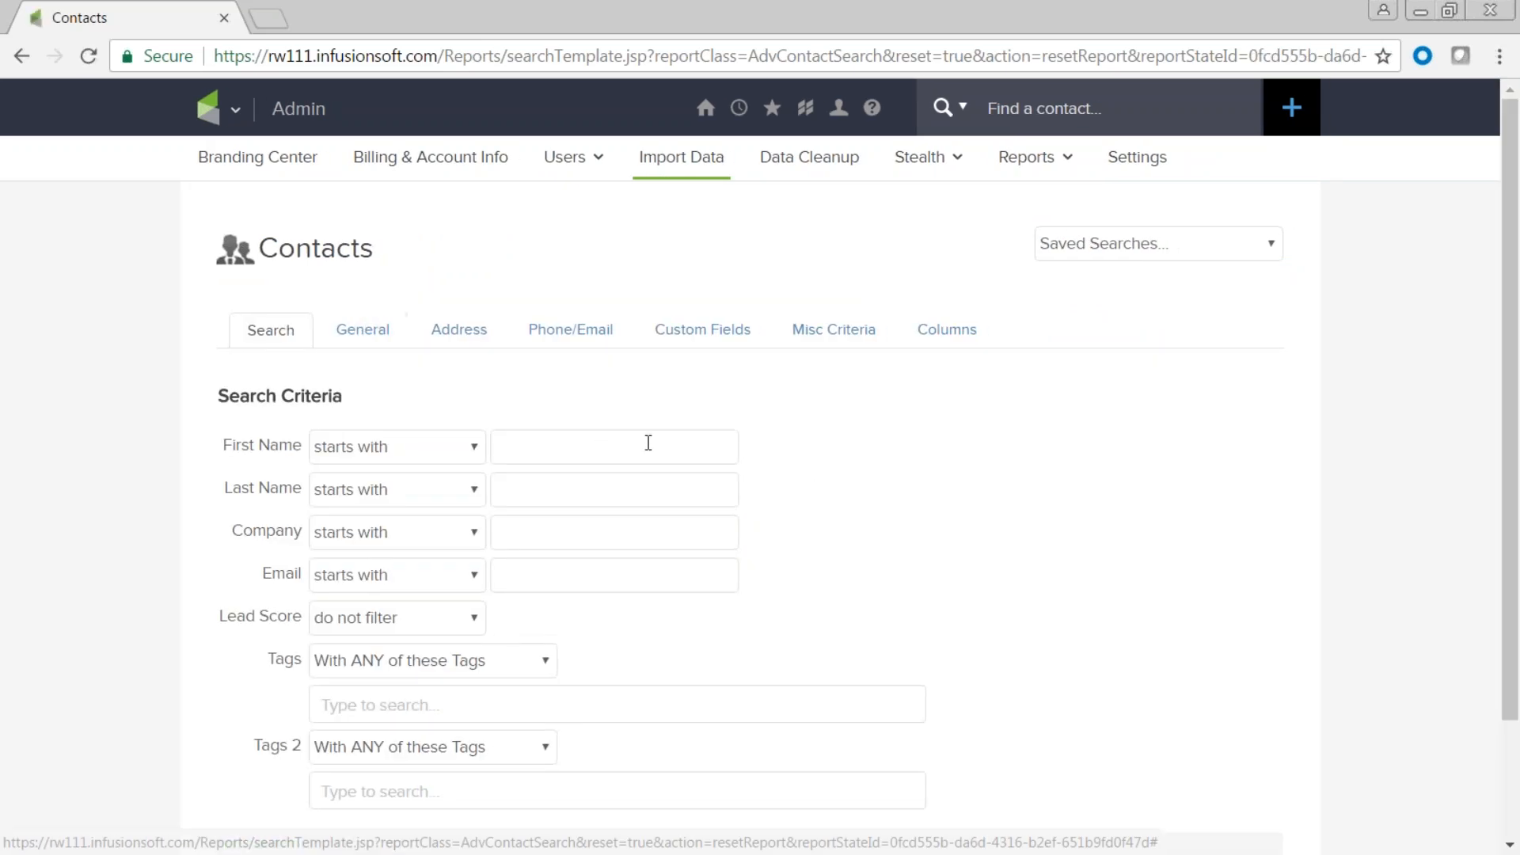
scroll(807, 507, down, 2)
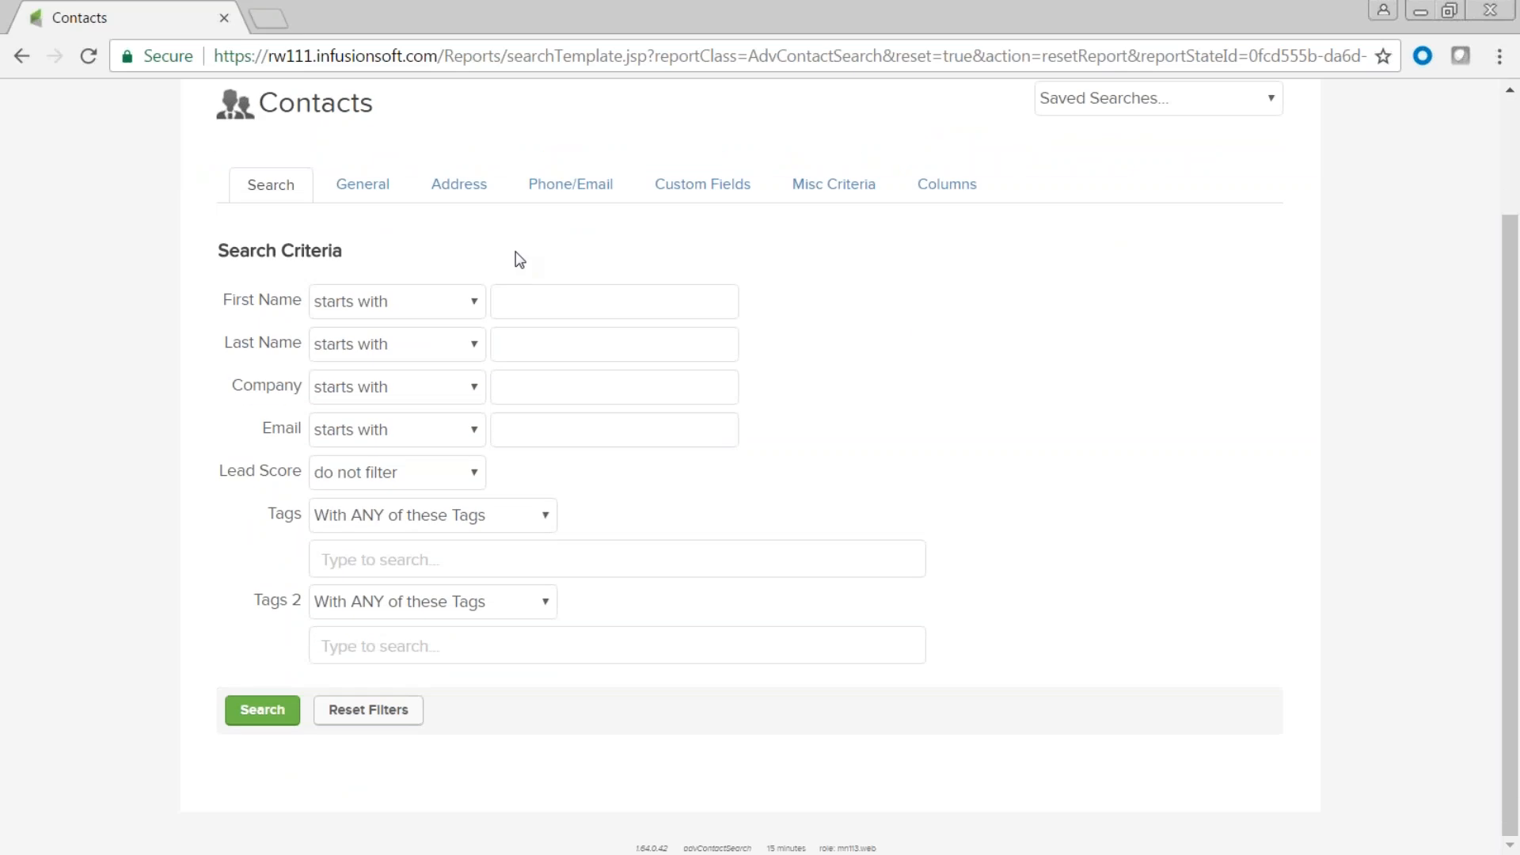
click(369, 558)
text(apr)
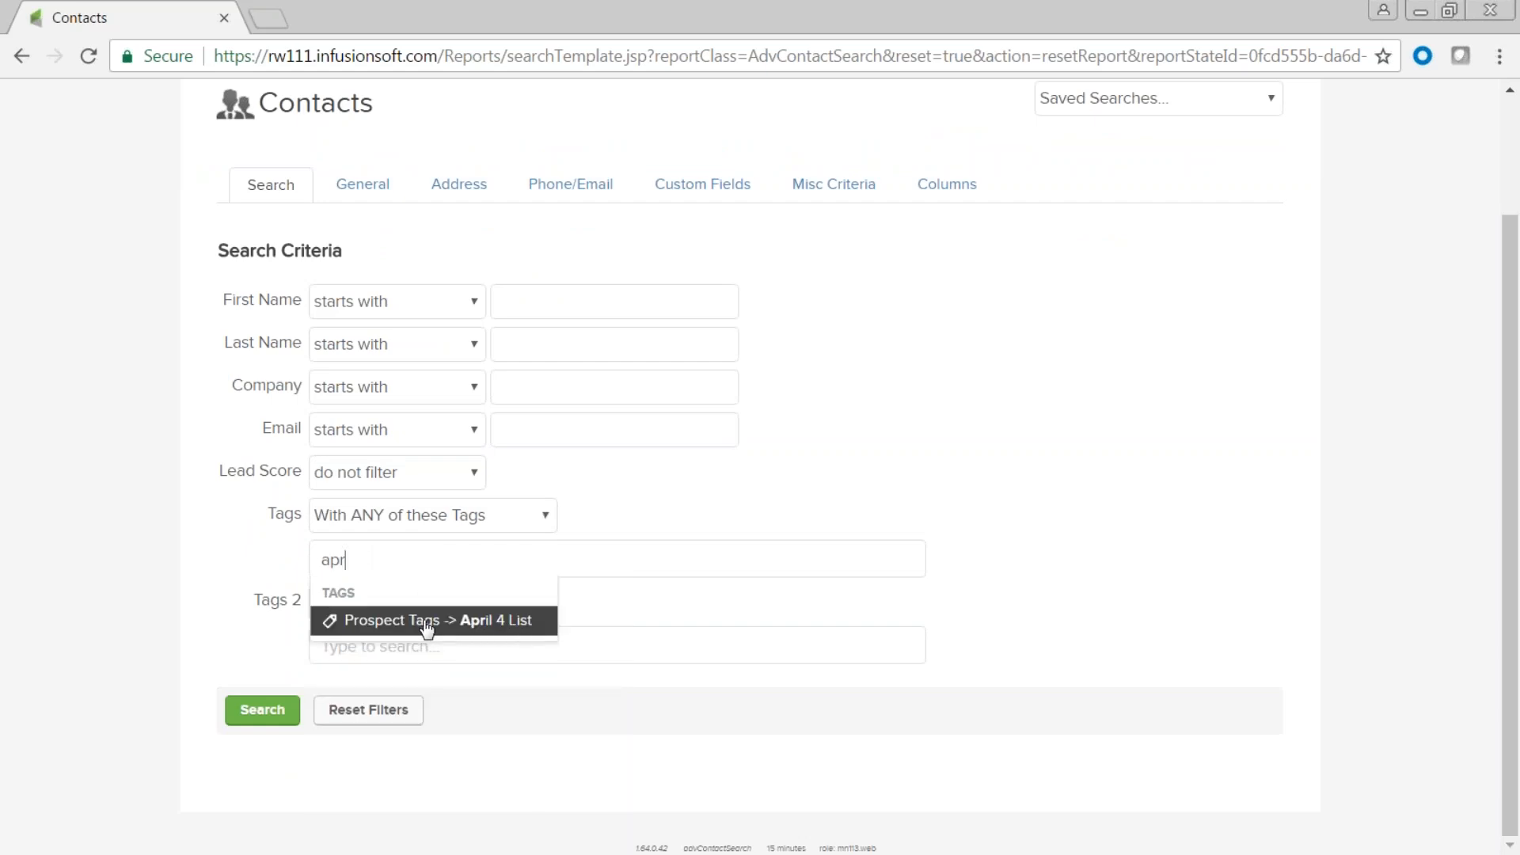
click(383, 623)
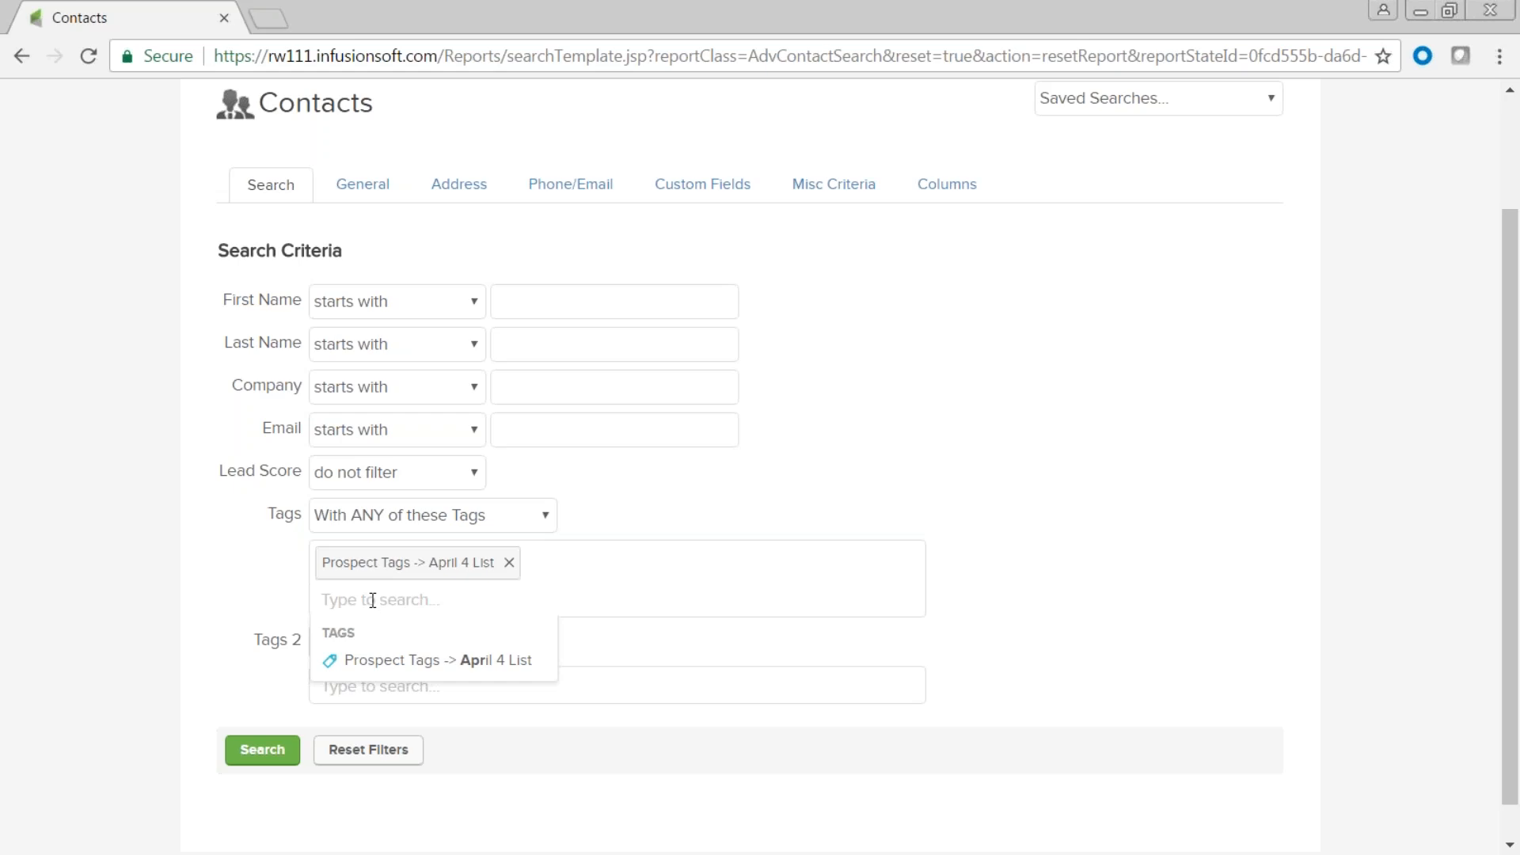
click(264, 757)
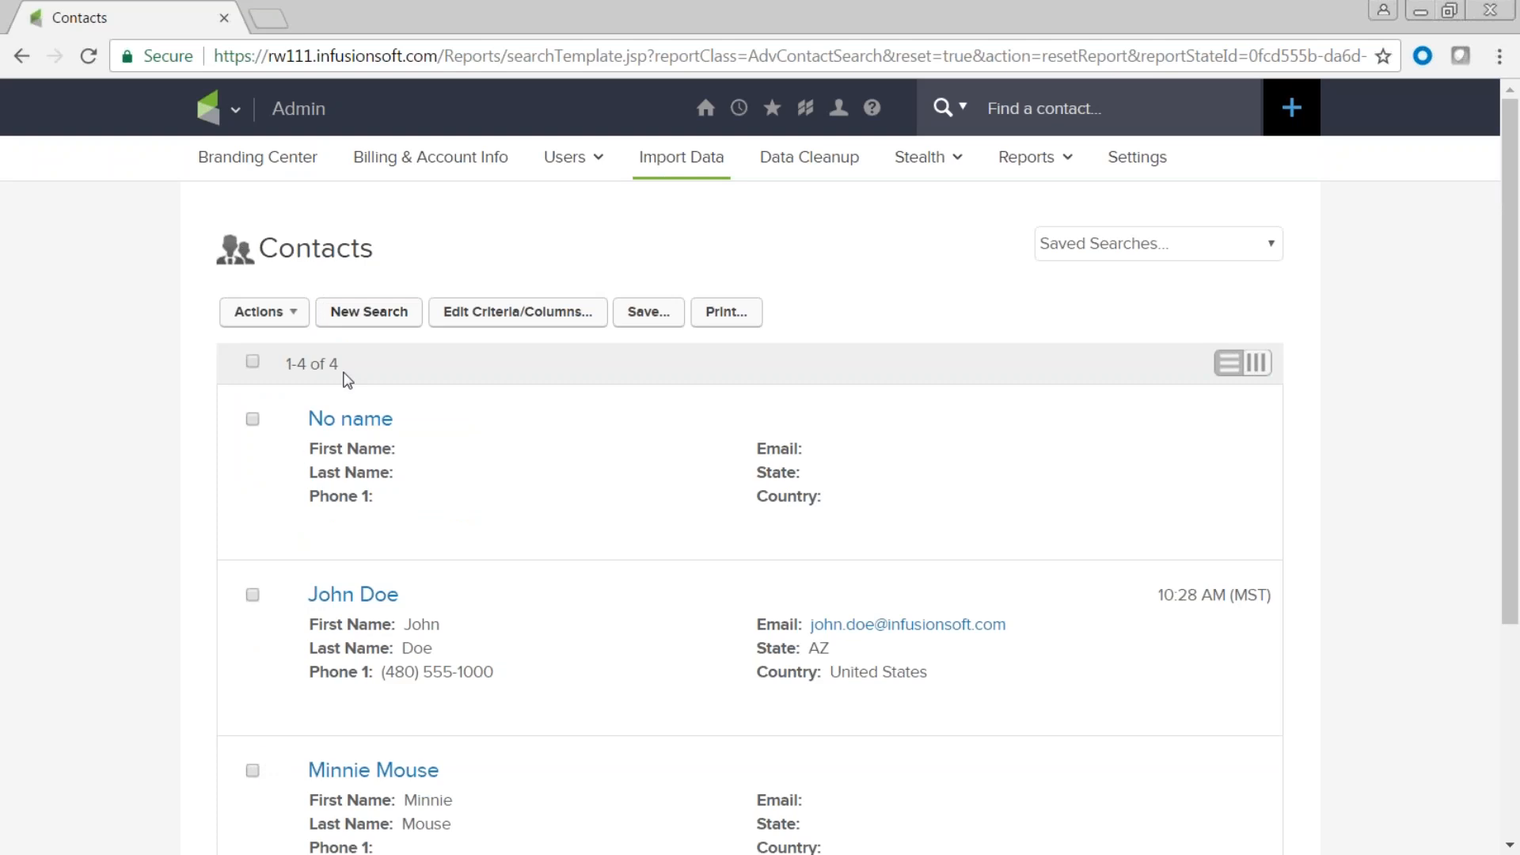
Save the 4-contact tag search as 'April Import'.
scroll(427, 681, down, 4)
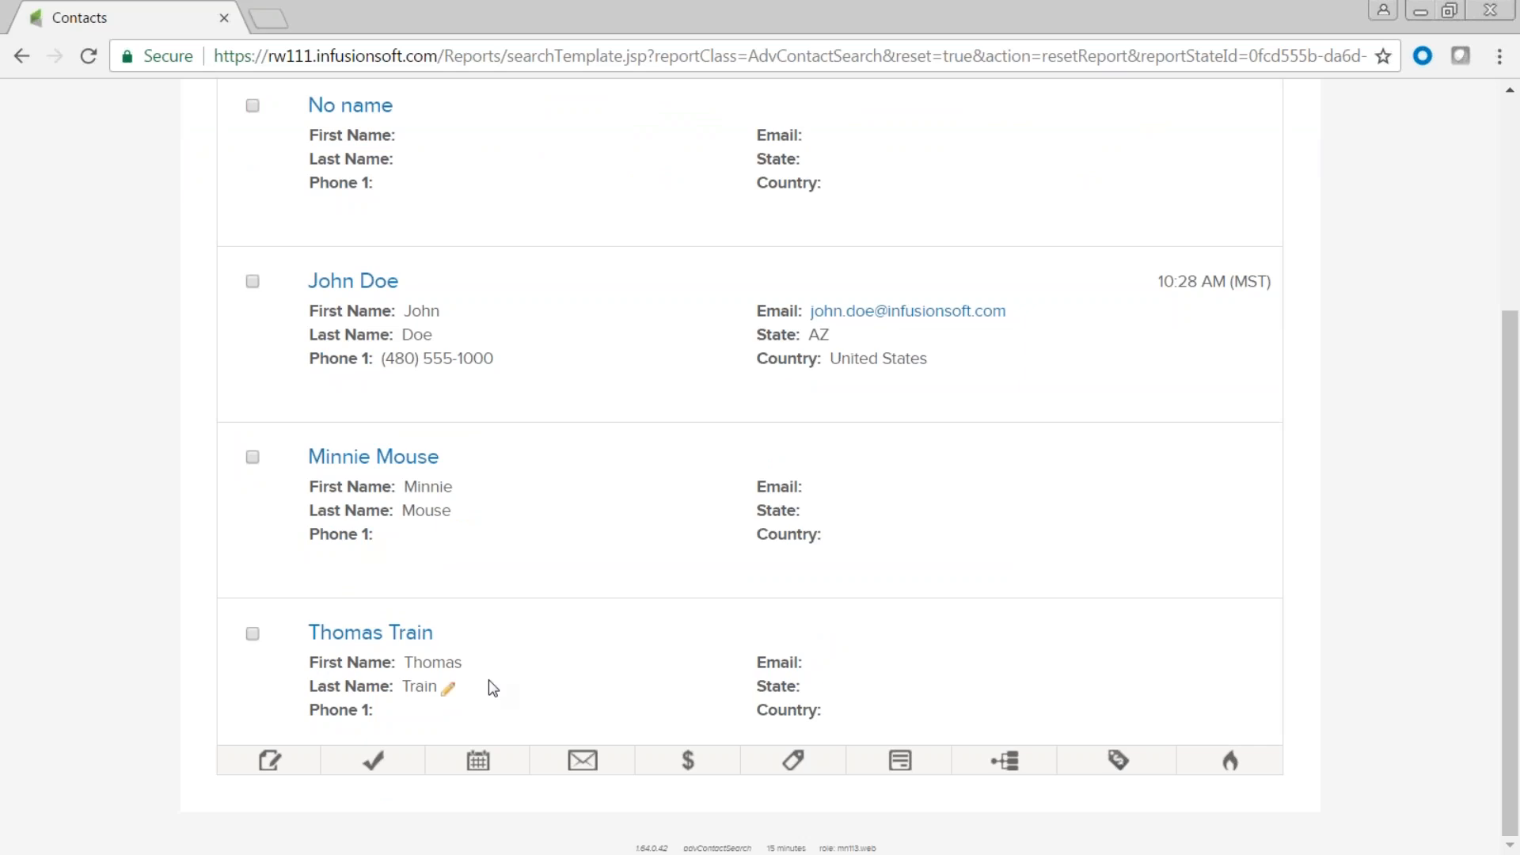
scroll(559, 730, up, 3)
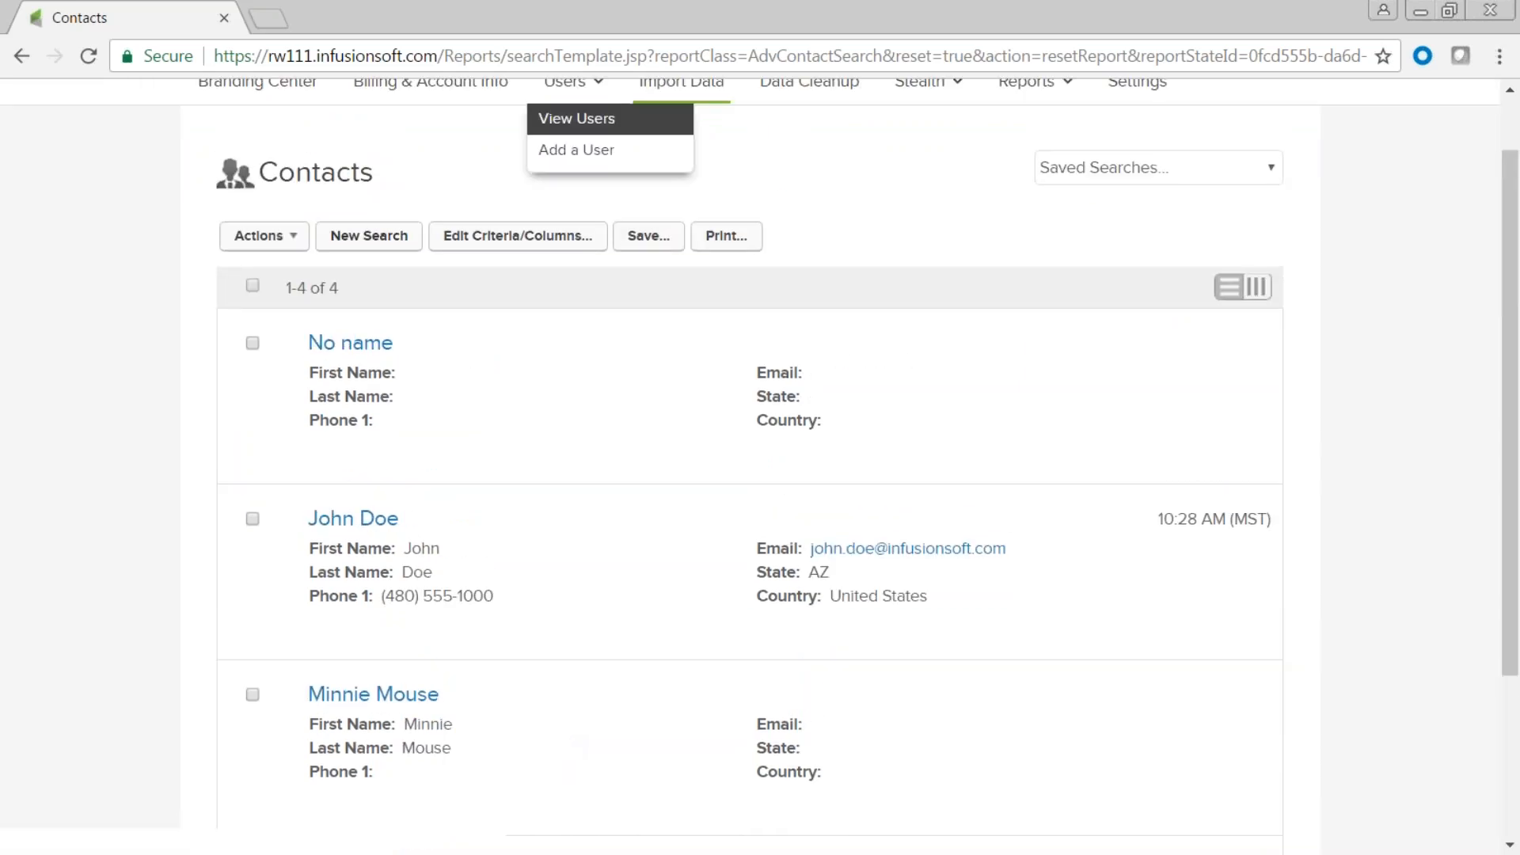
click(650, 239)
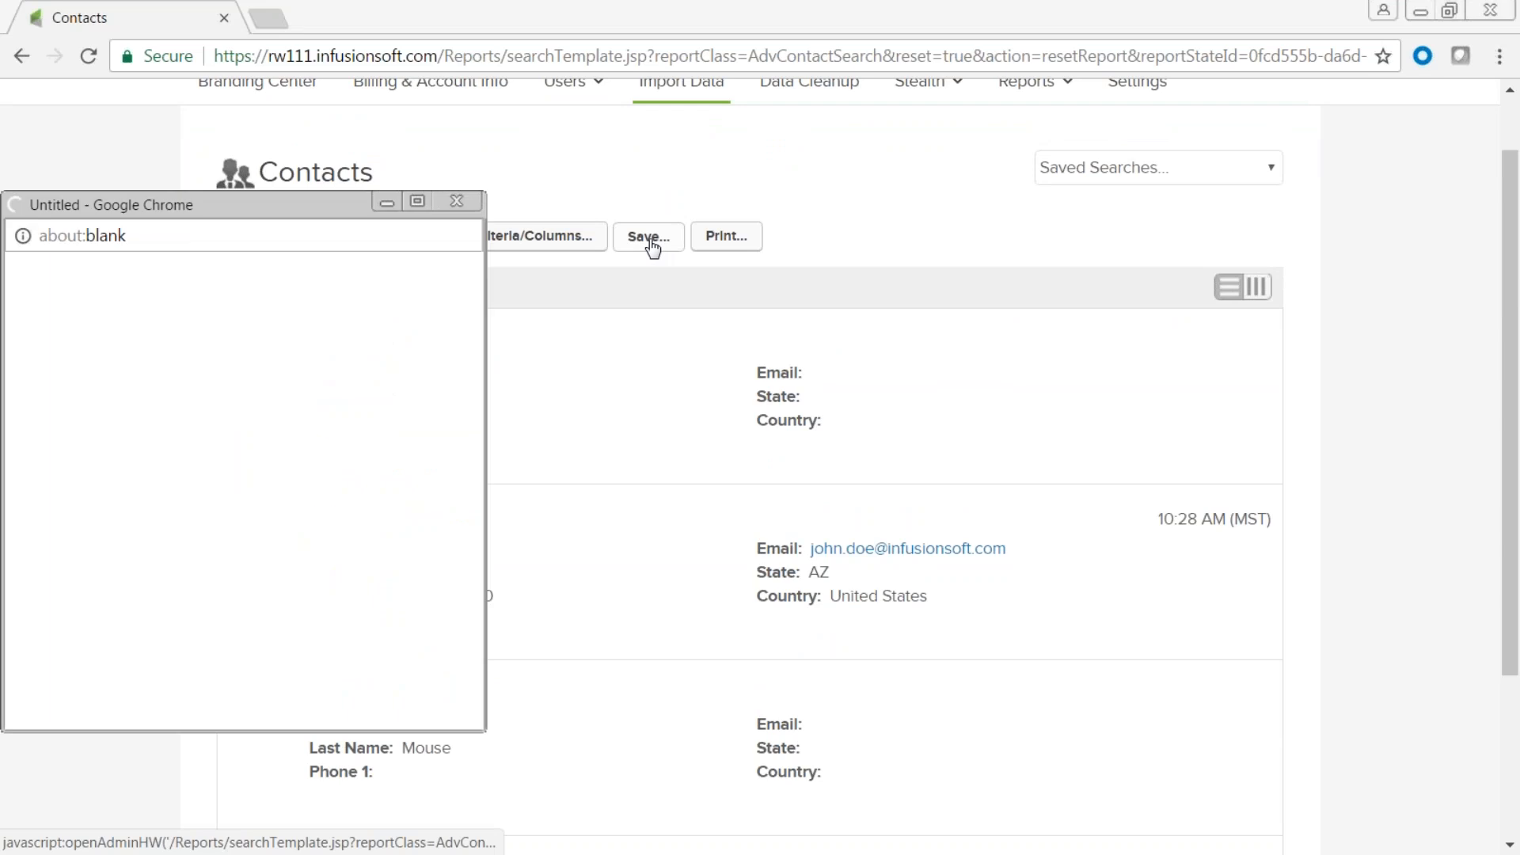
click(203, 322)
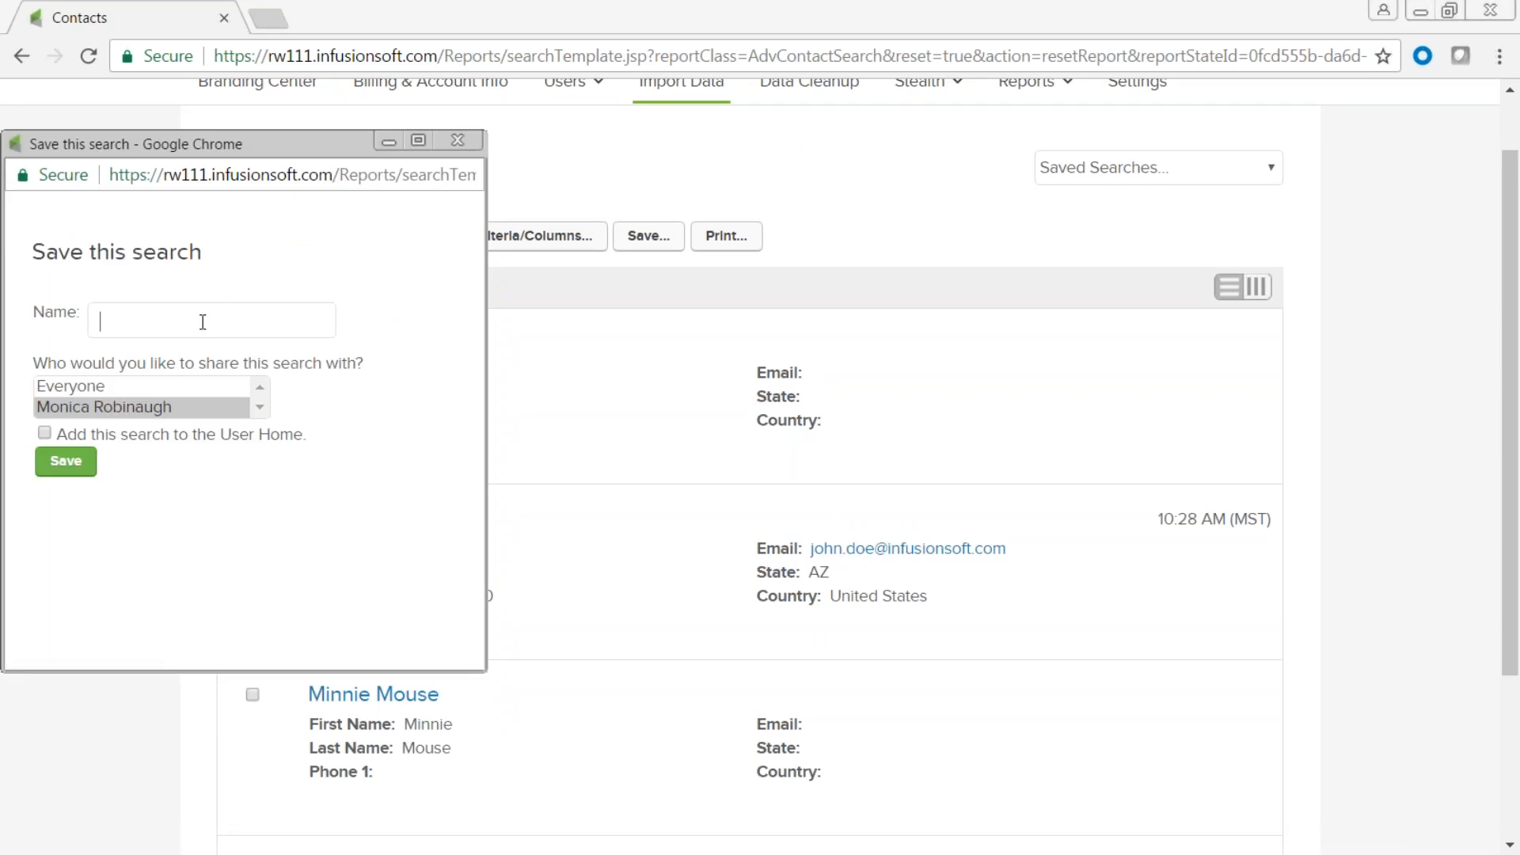
text(April Import)
click(69, 463)
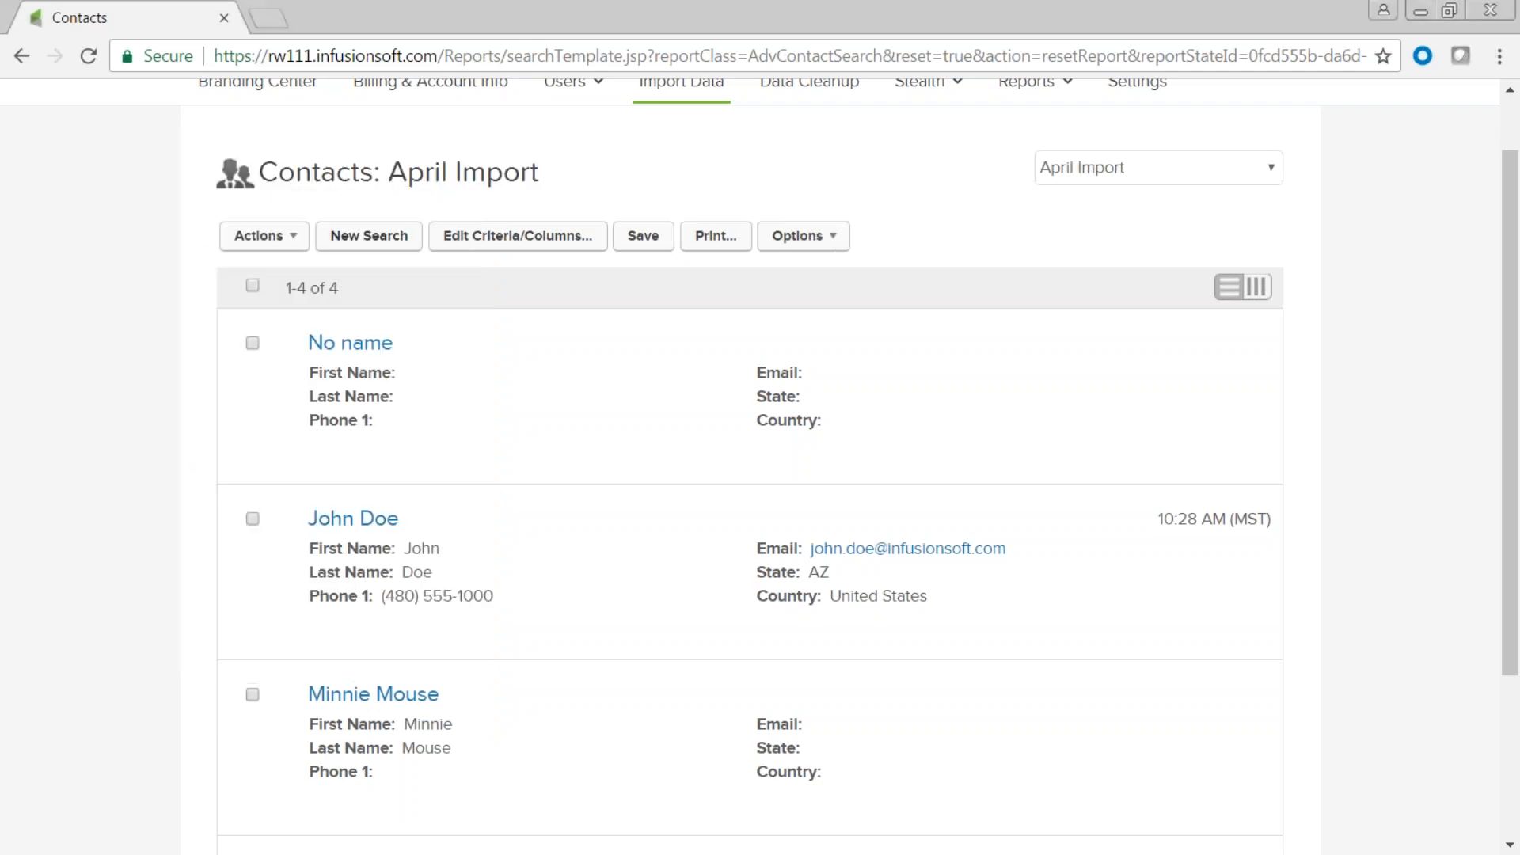
Check that 'April Import' is listed among the saved searches.
click(1272, 170)
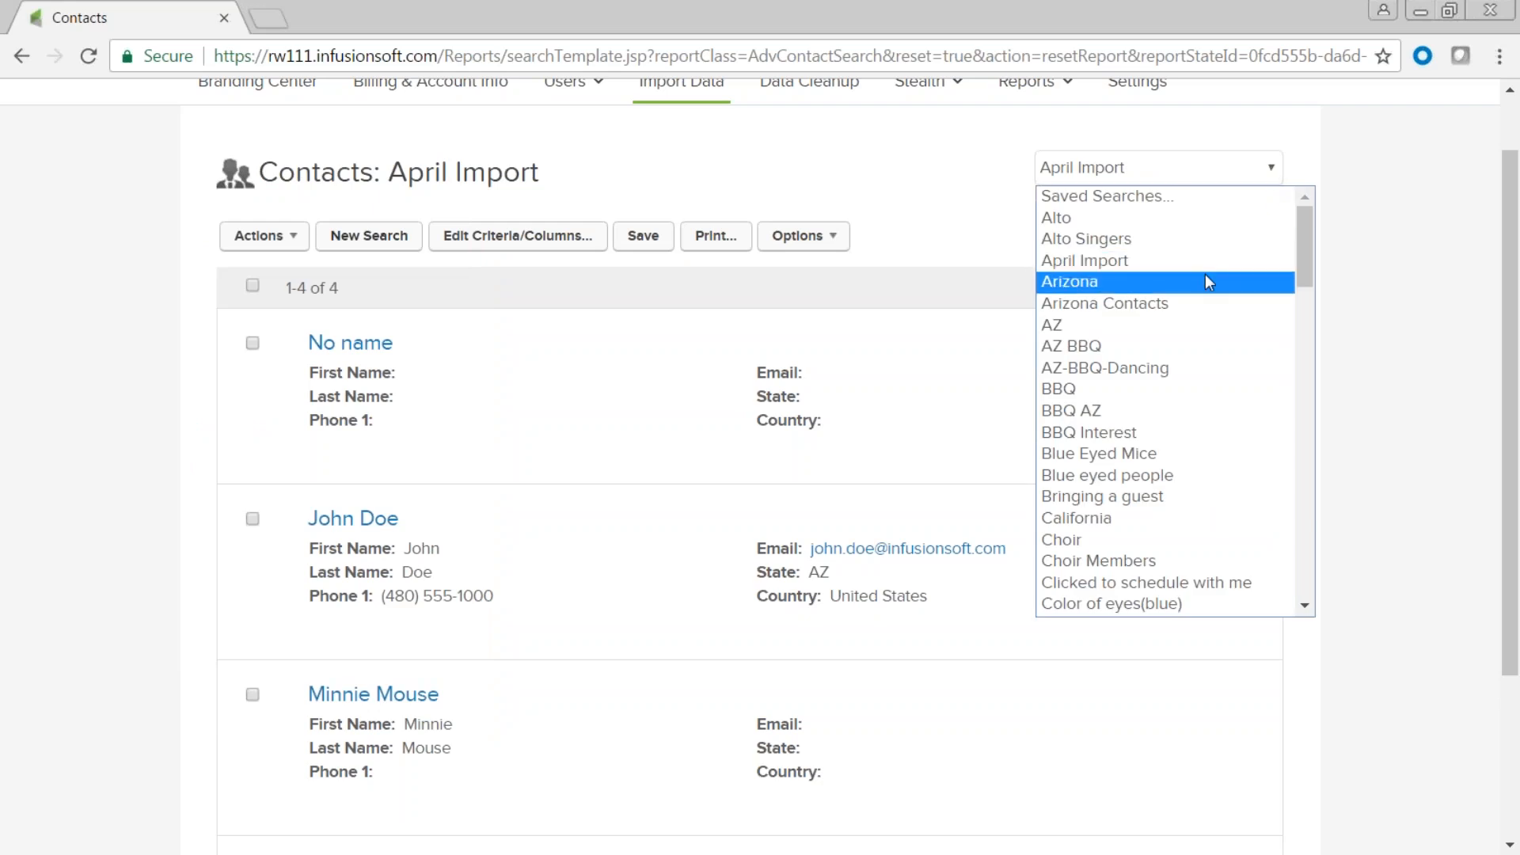
click(927, 184)
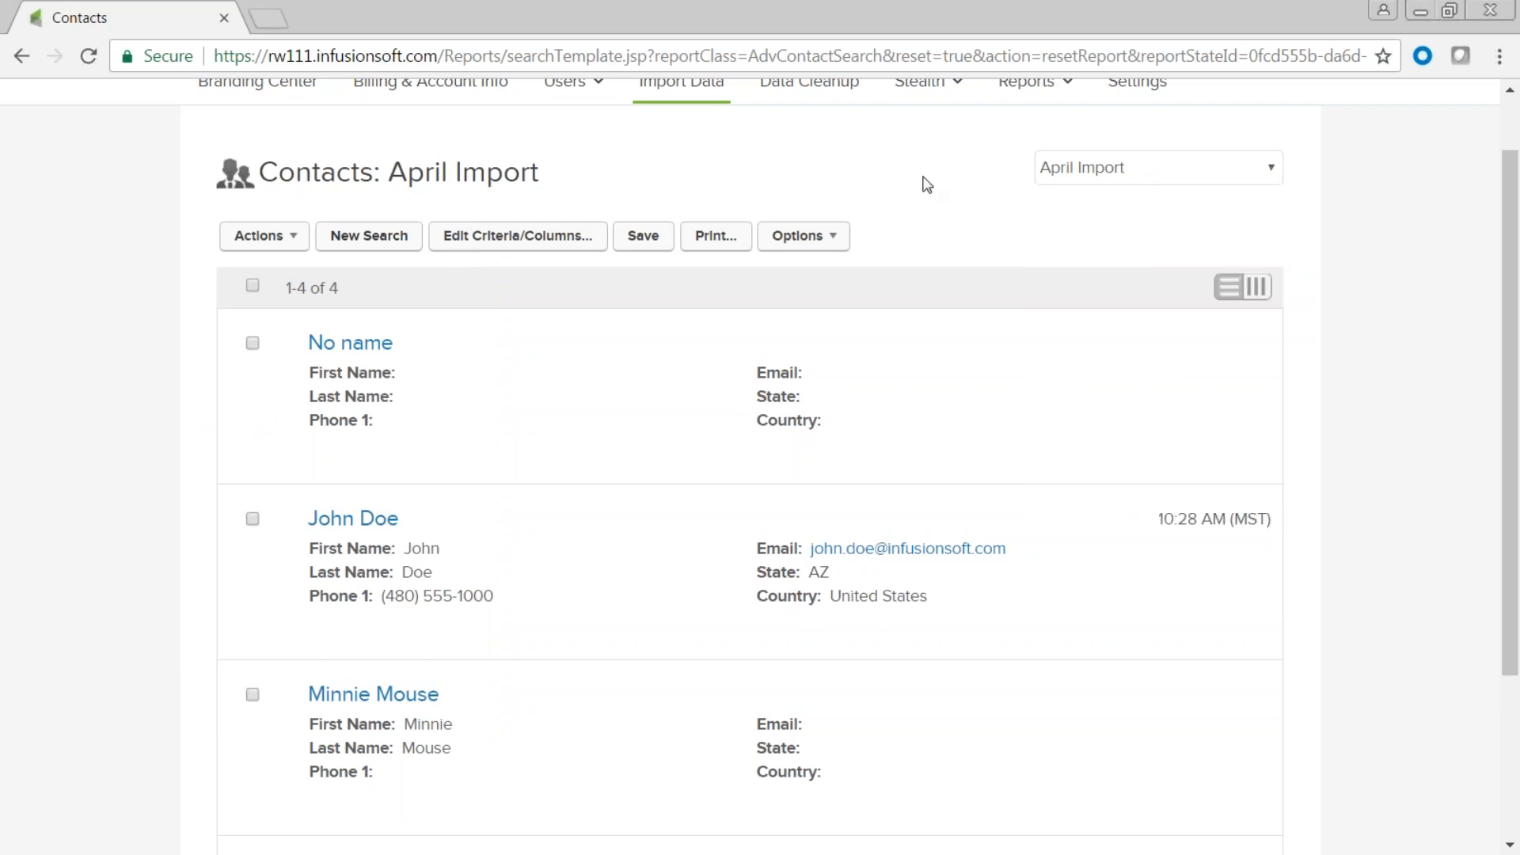
mouse_move(423, 317)
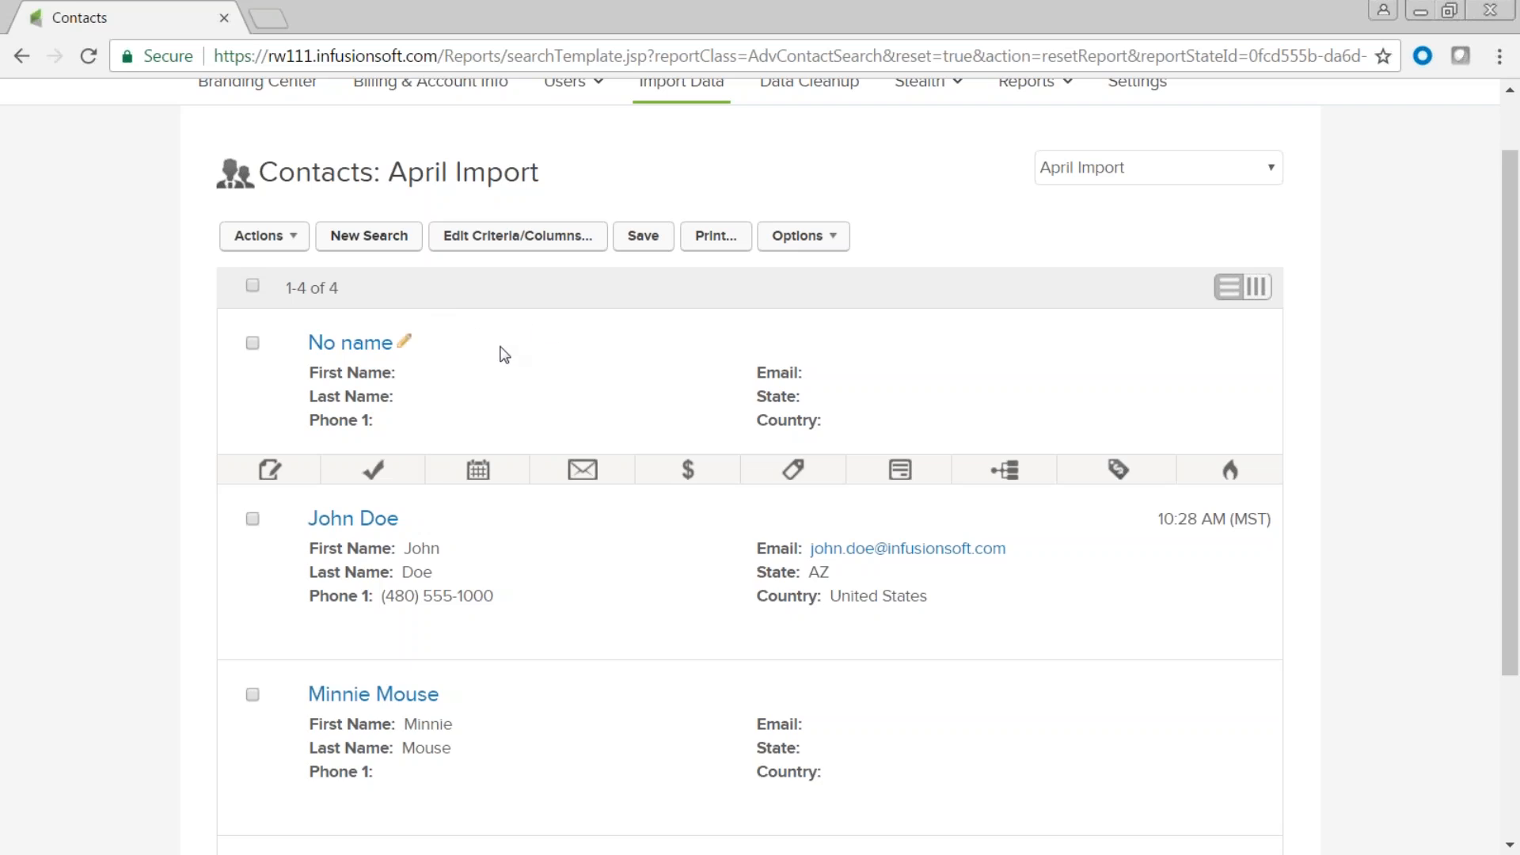
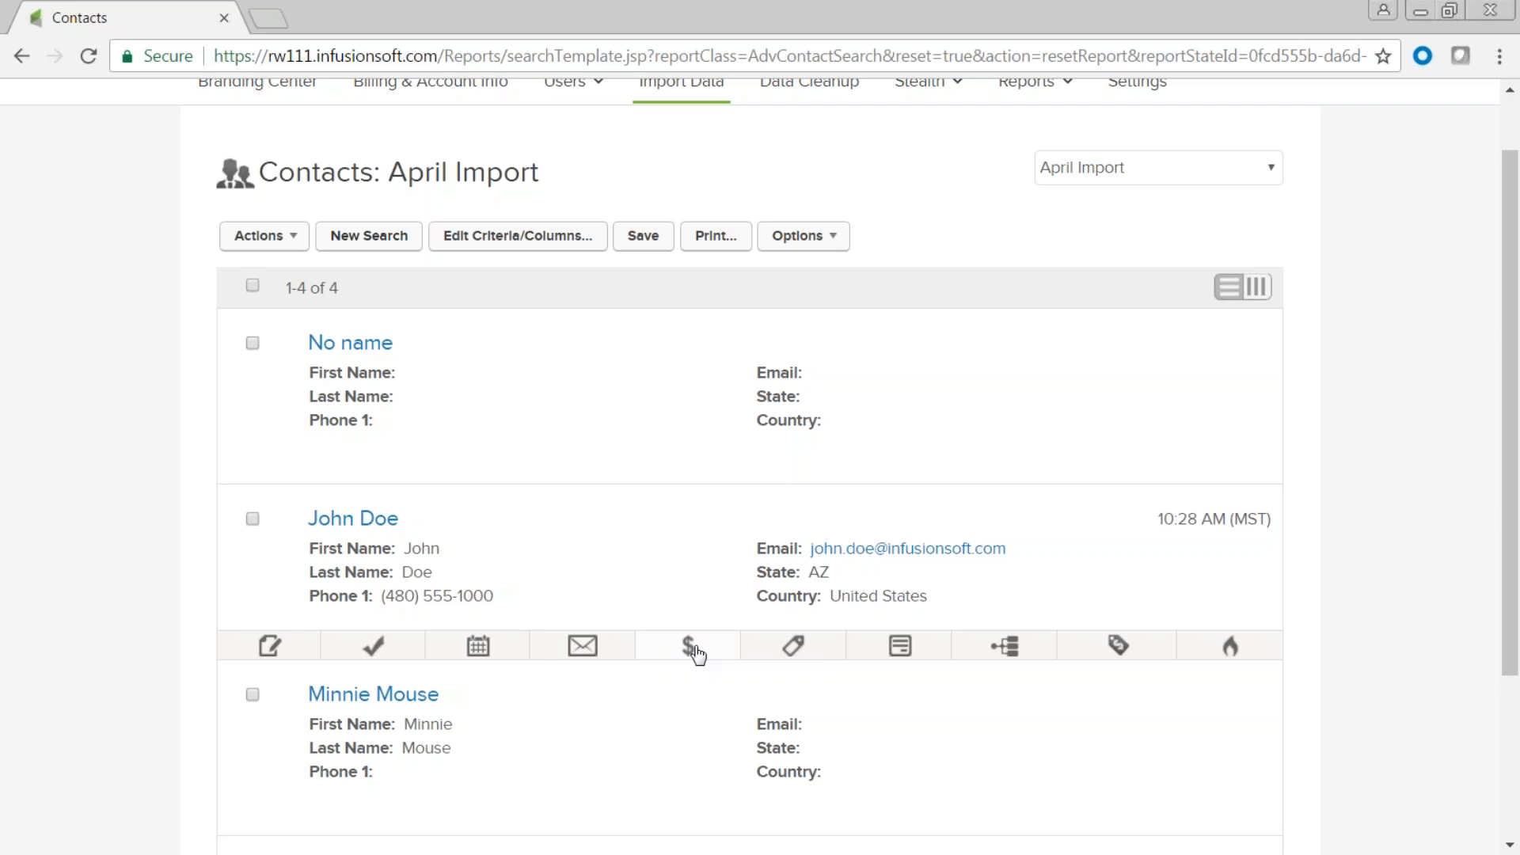
Review the contact's tags, form submissions, sequences, opportunities and scored activity.
scroll(697, 653, down, 1)
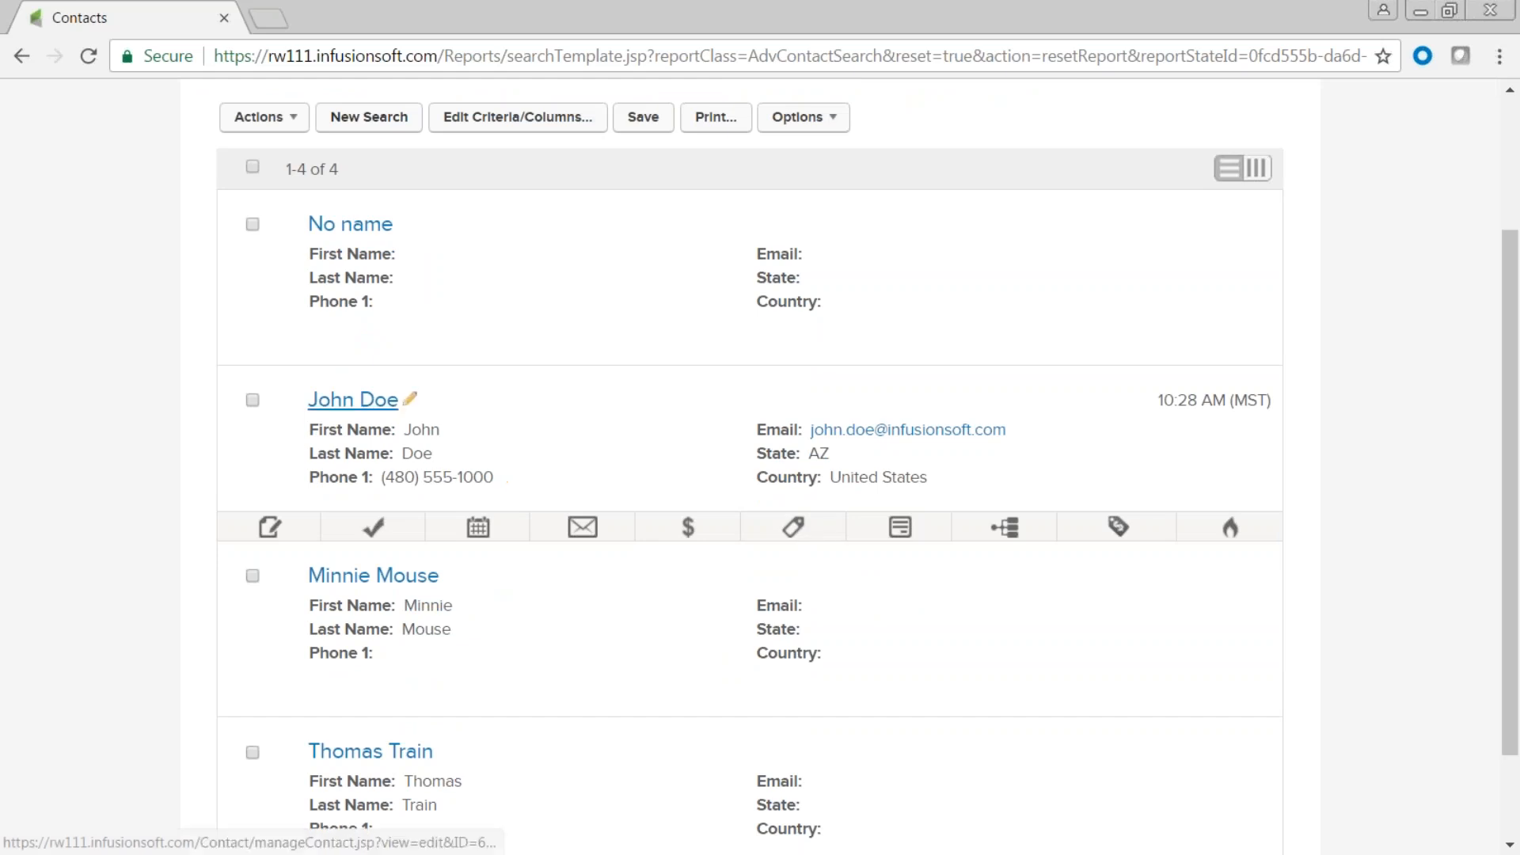
click(794, 531)
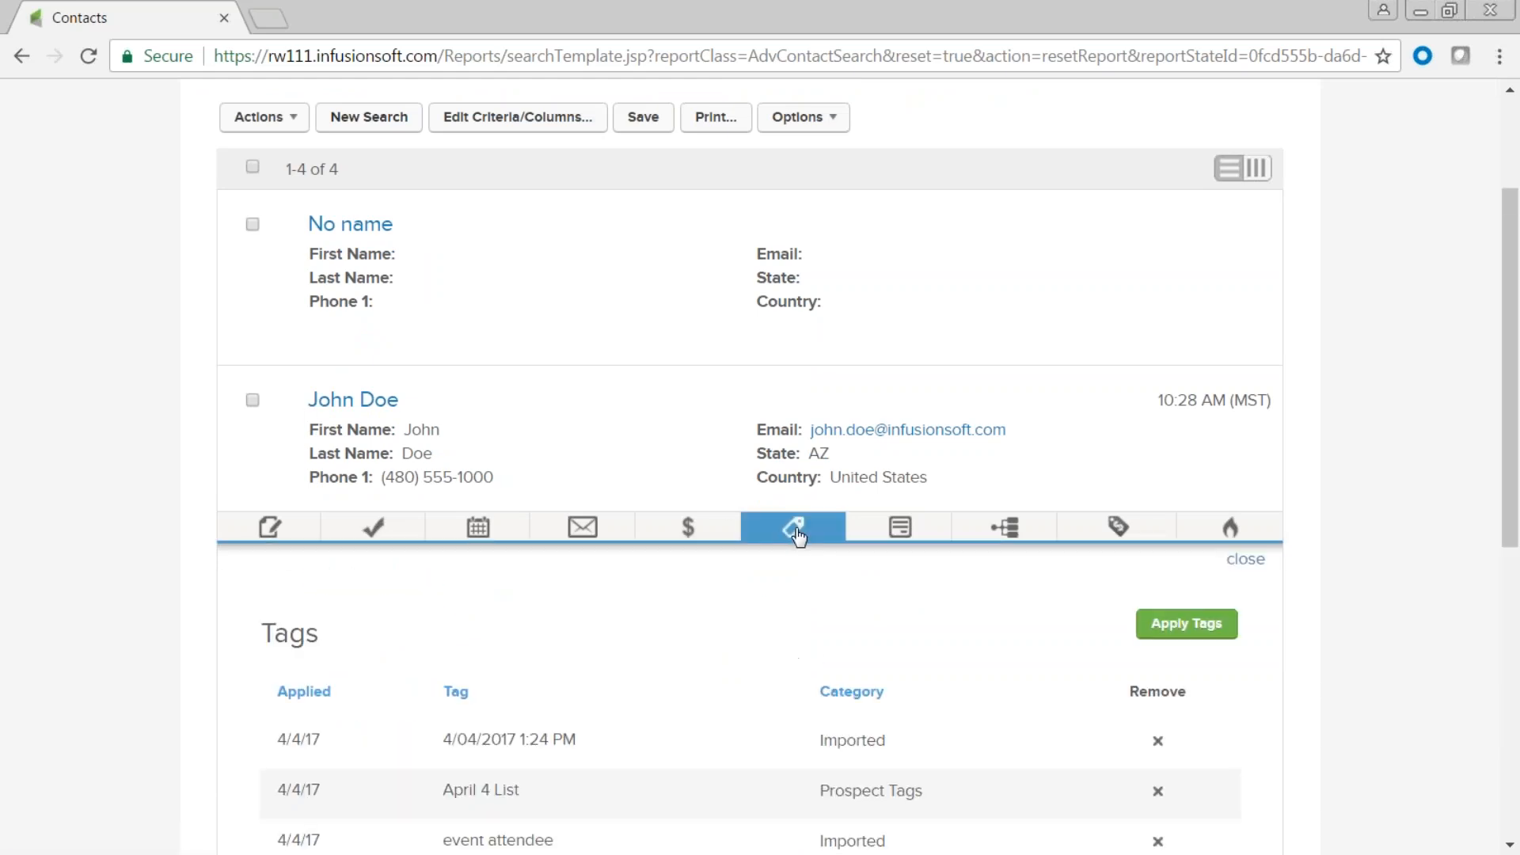
scroll(797, 554, down, 4)
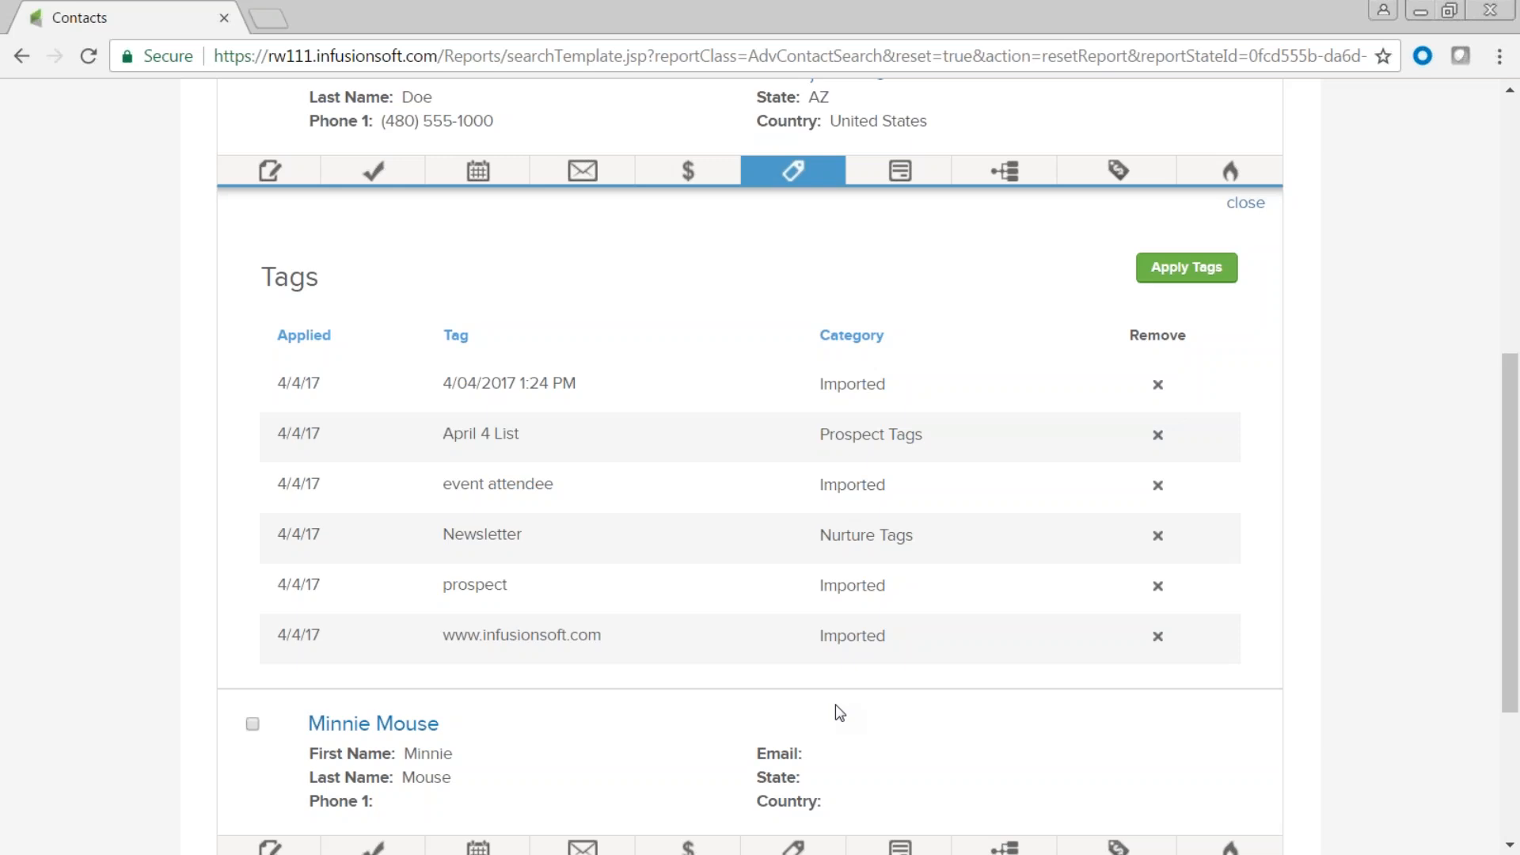
click(903, 174)
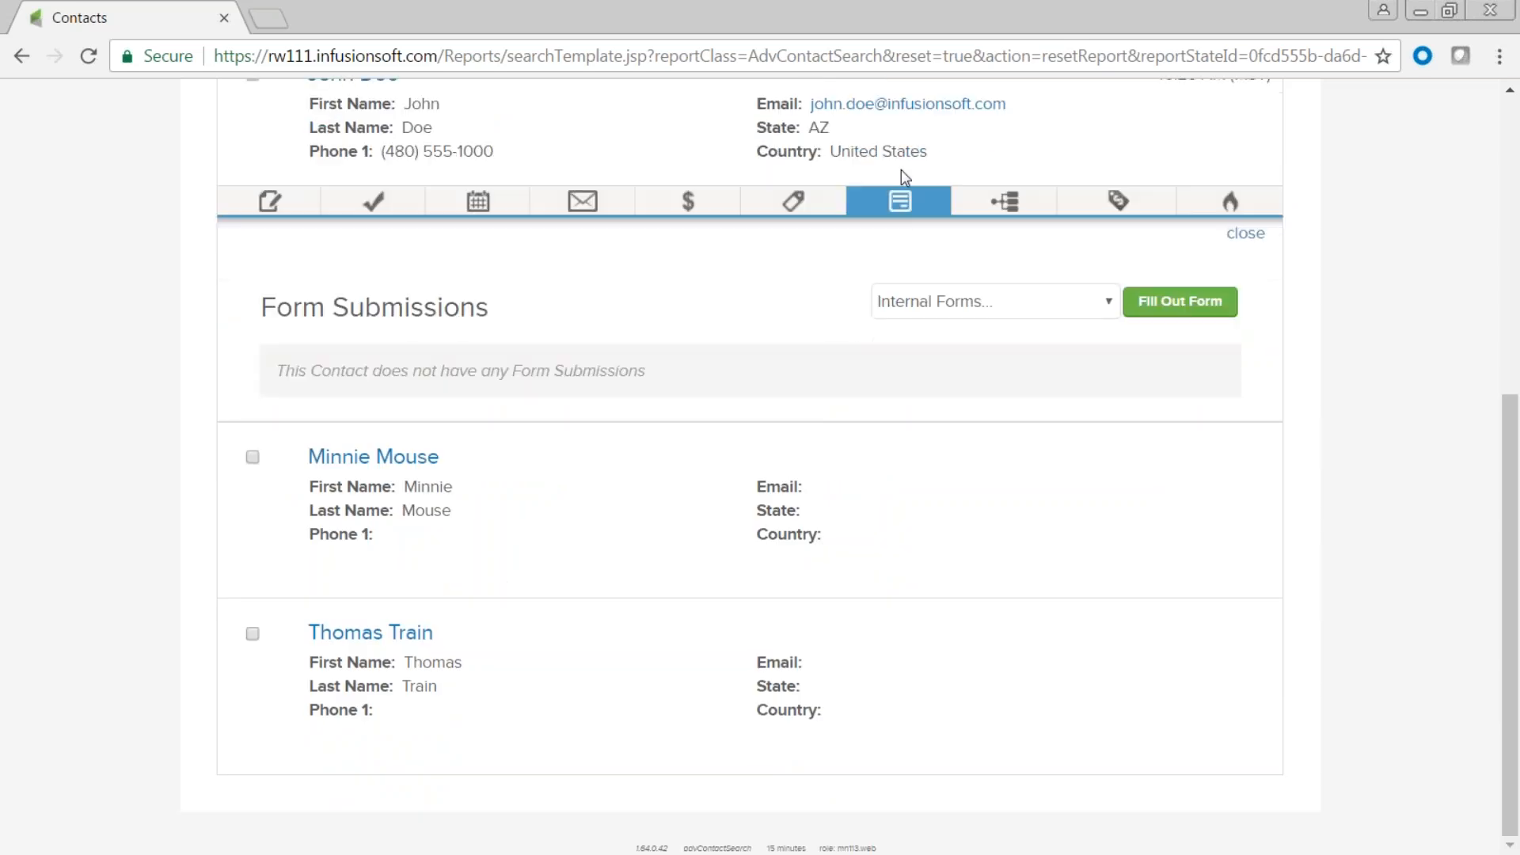
click(1028, 206)
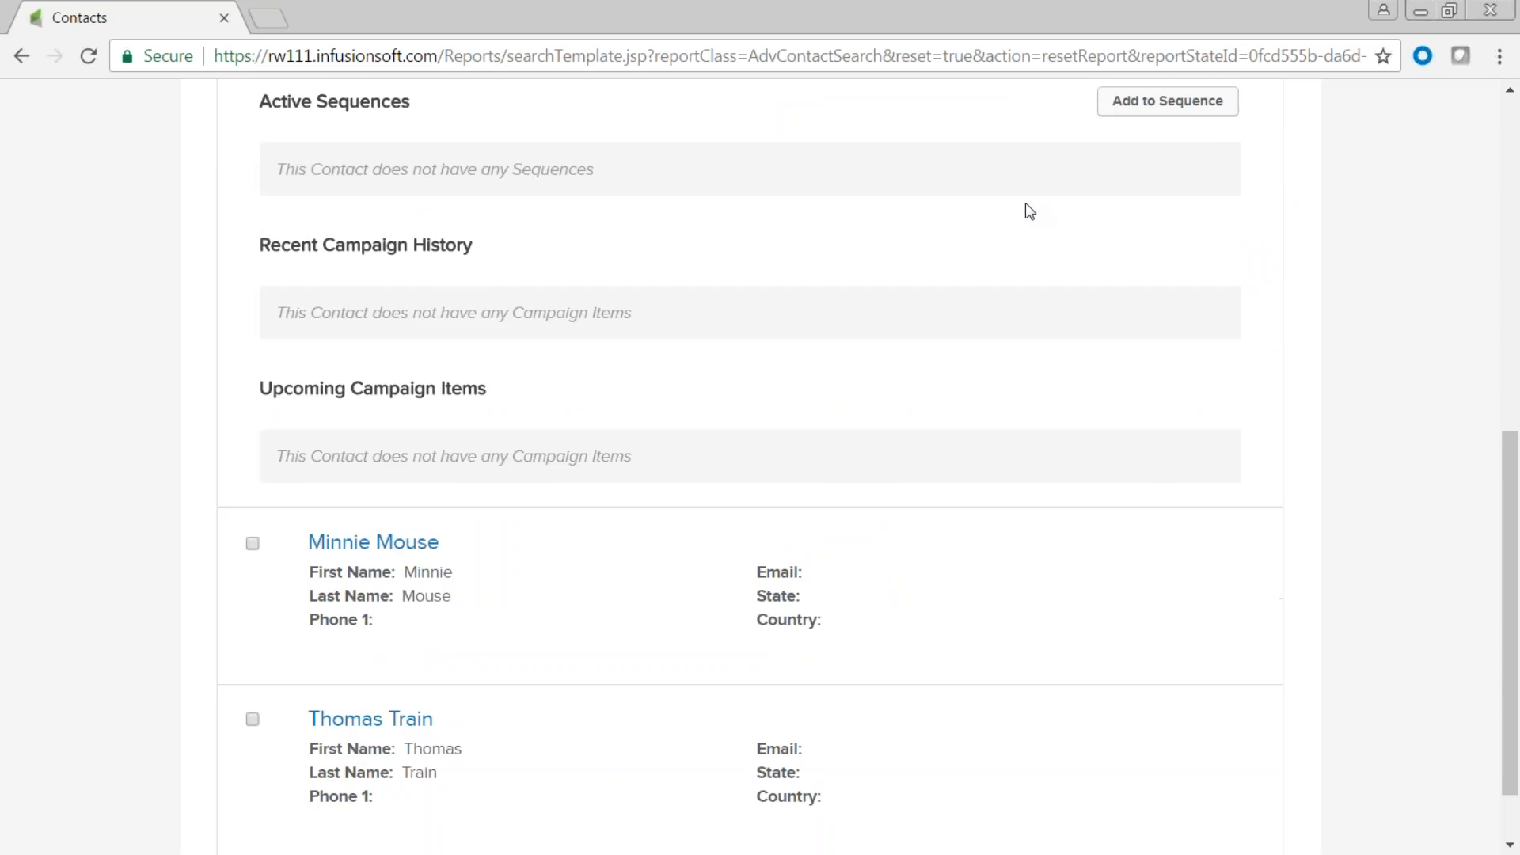
scroll(1006, 284, up, 4)
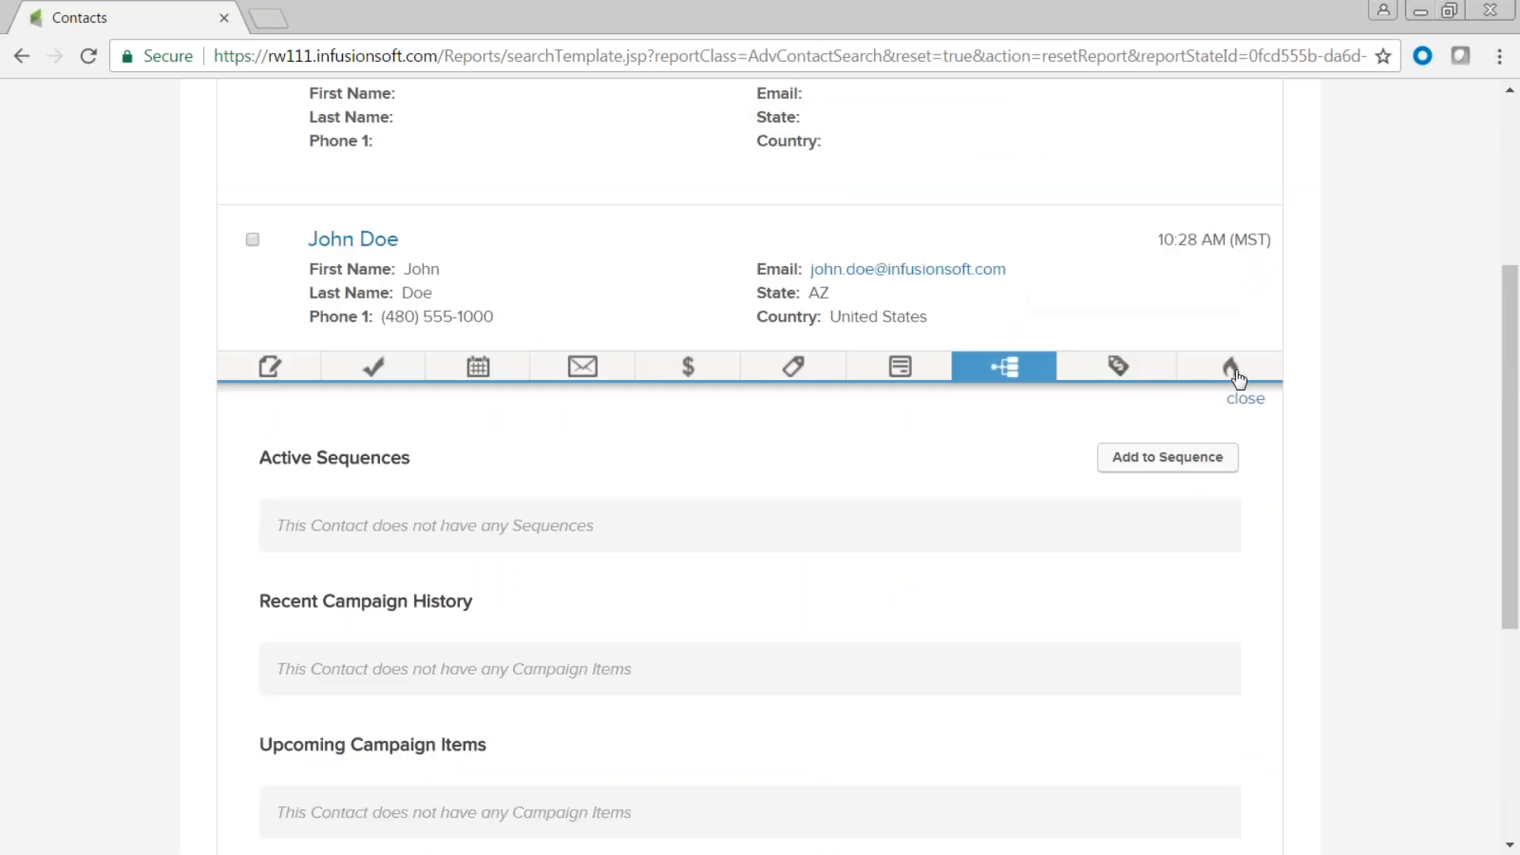
click(1118, 373)
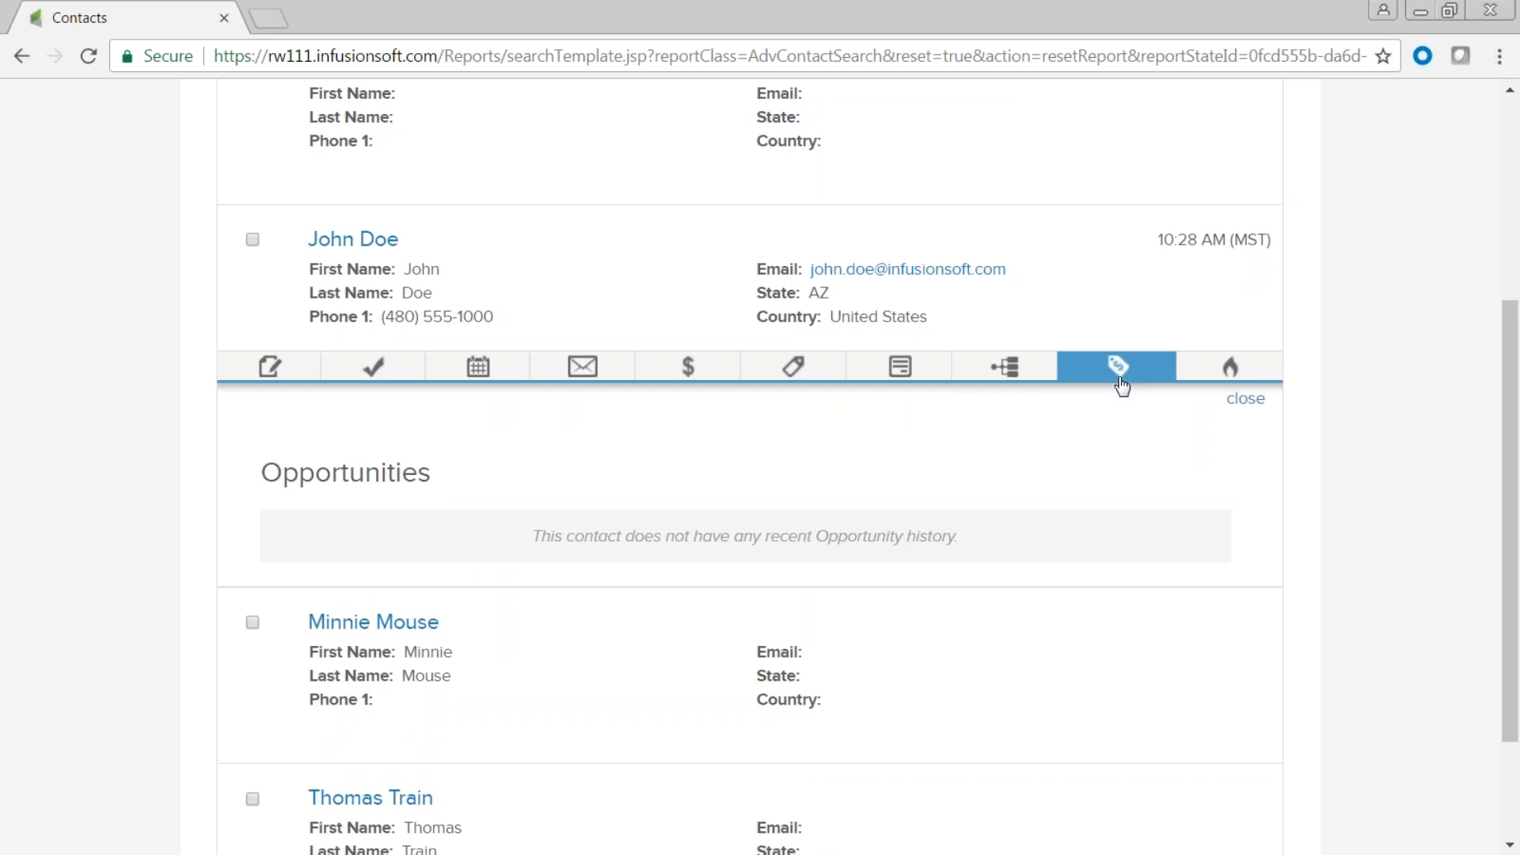
click(1240, 373)
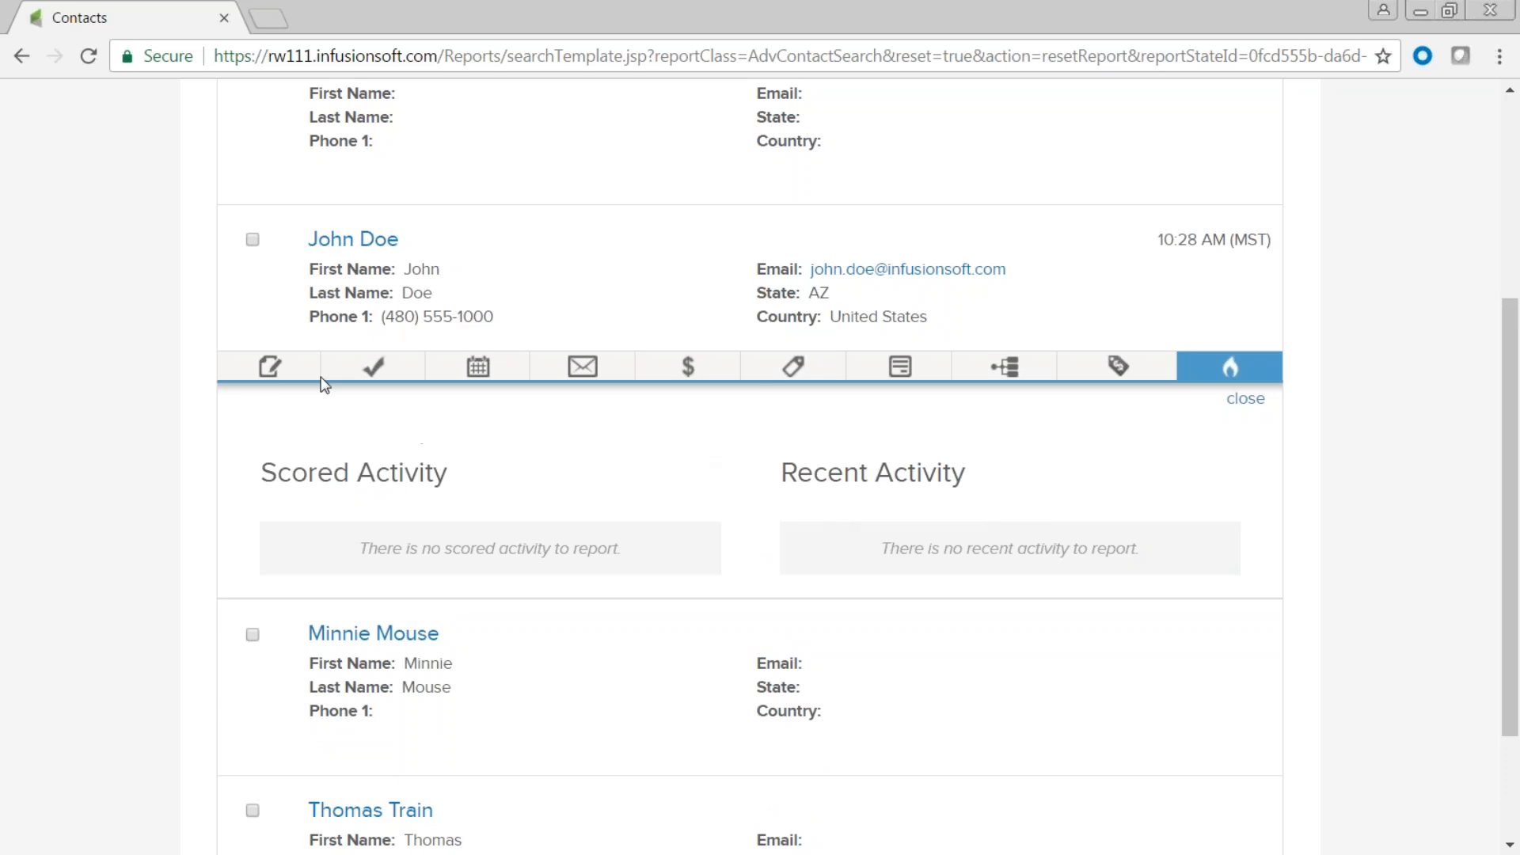
Collapse the contact's details and show the April Import results as a table.
click(1246, 398)
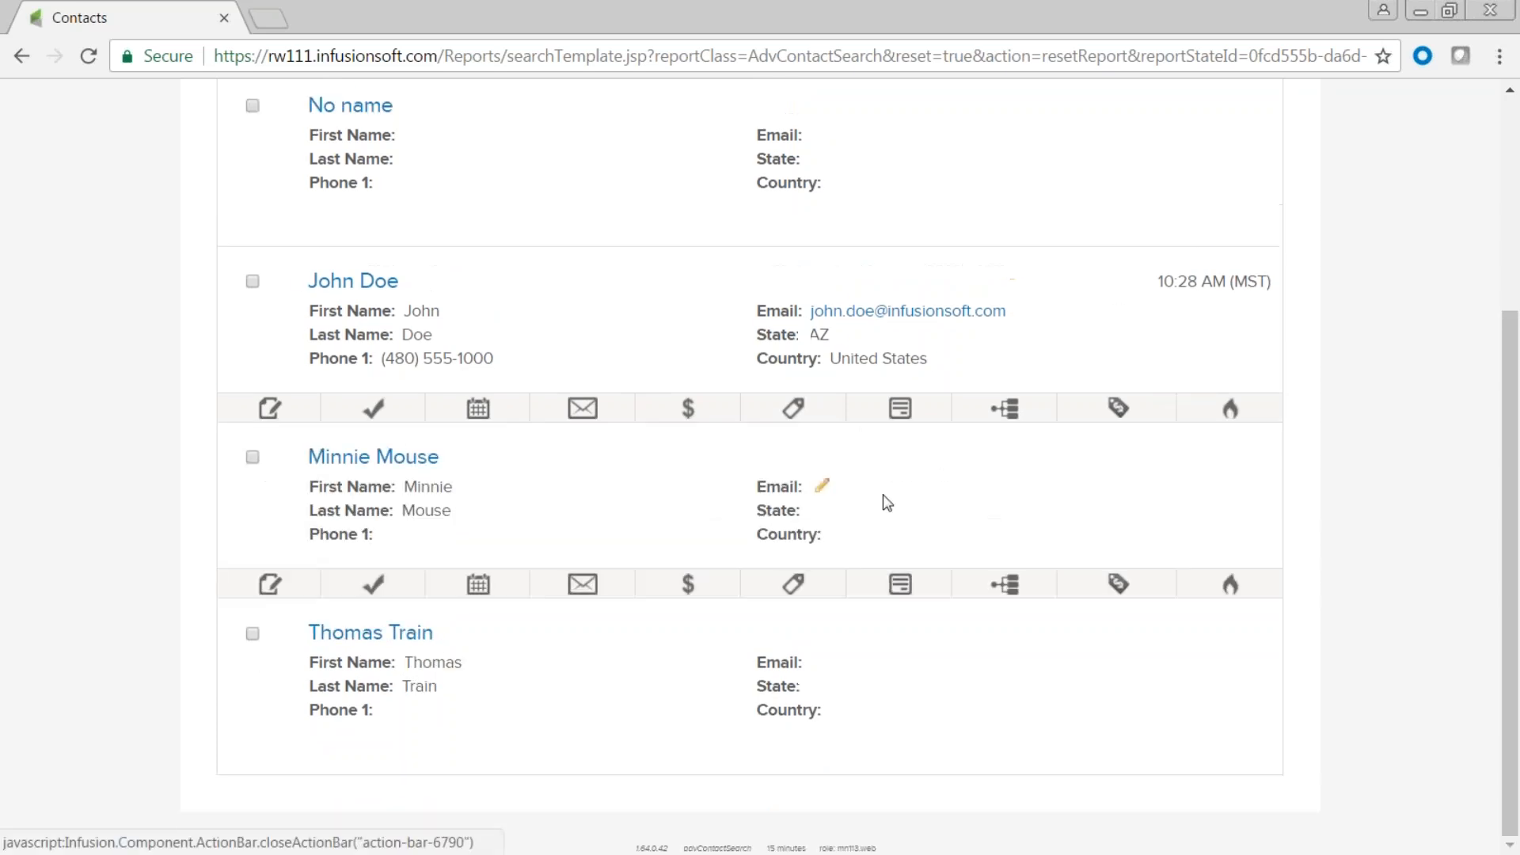
scroll(865, 435, up, 1)
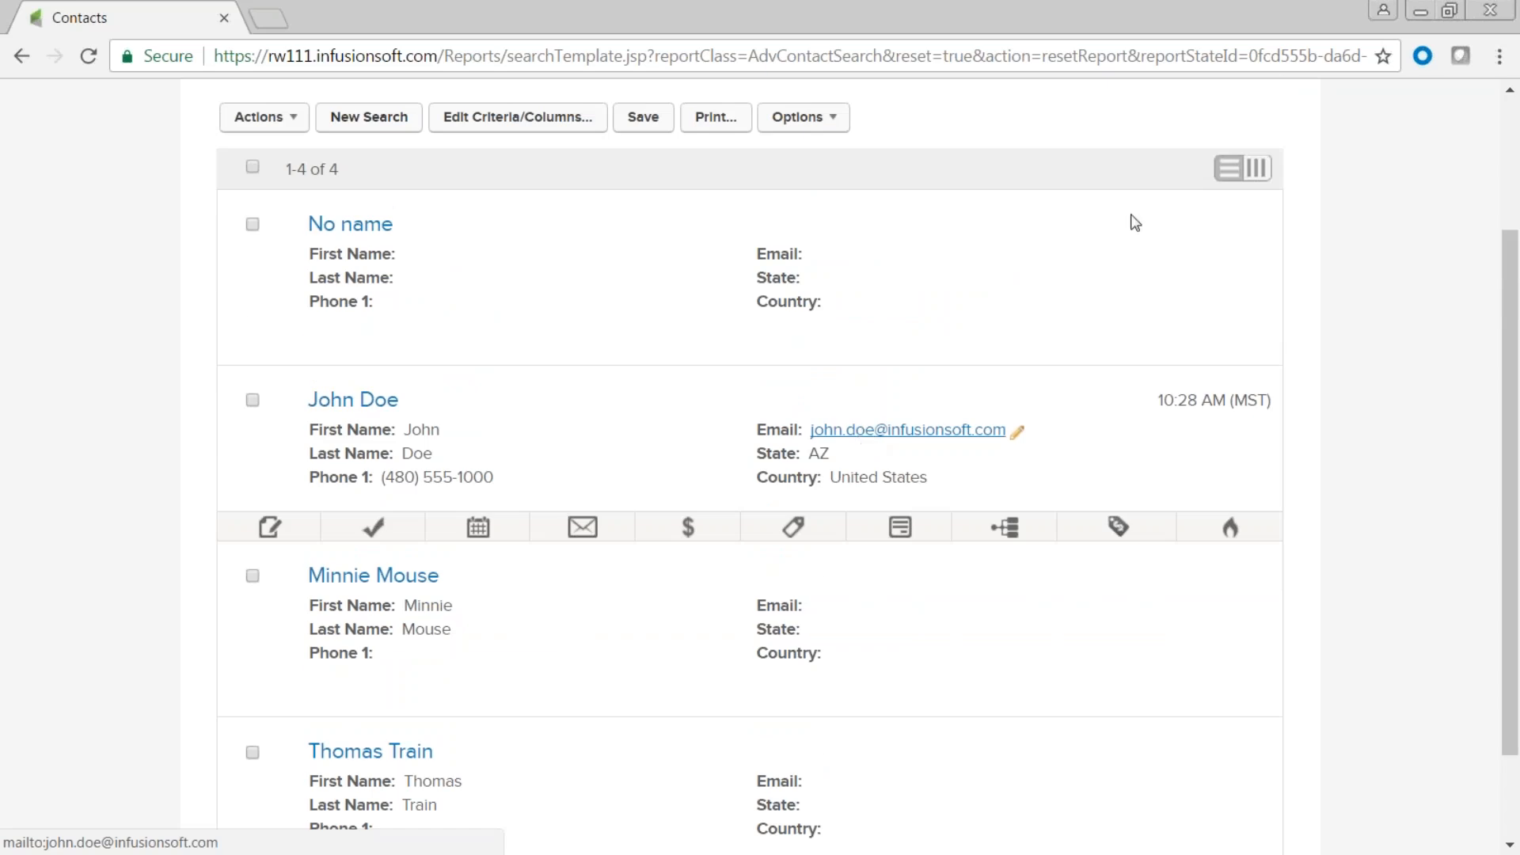
scroll(1232, 277, up, 3)
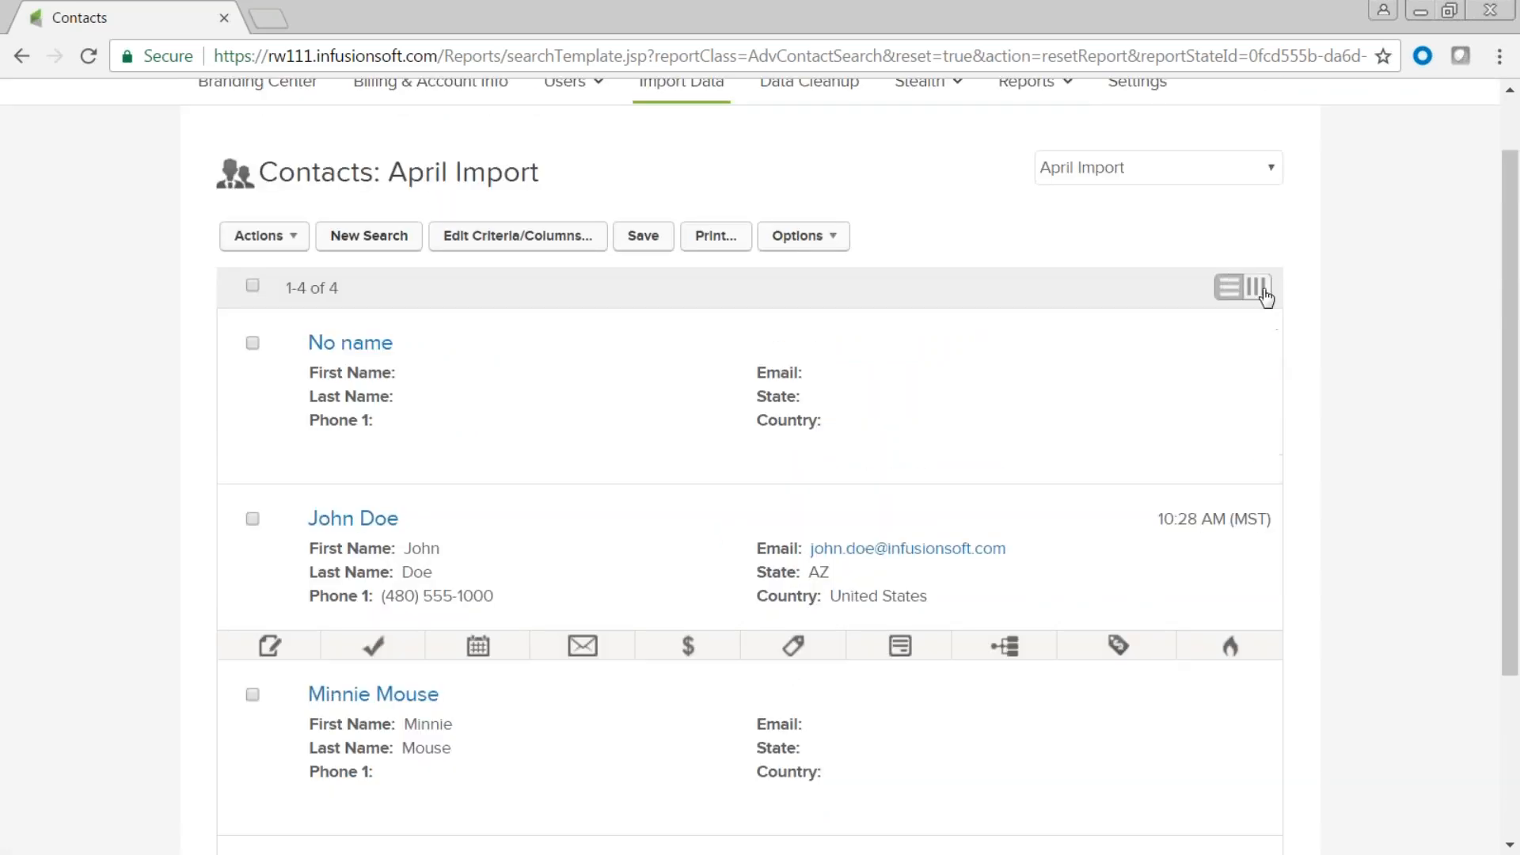
click(1267, 363)
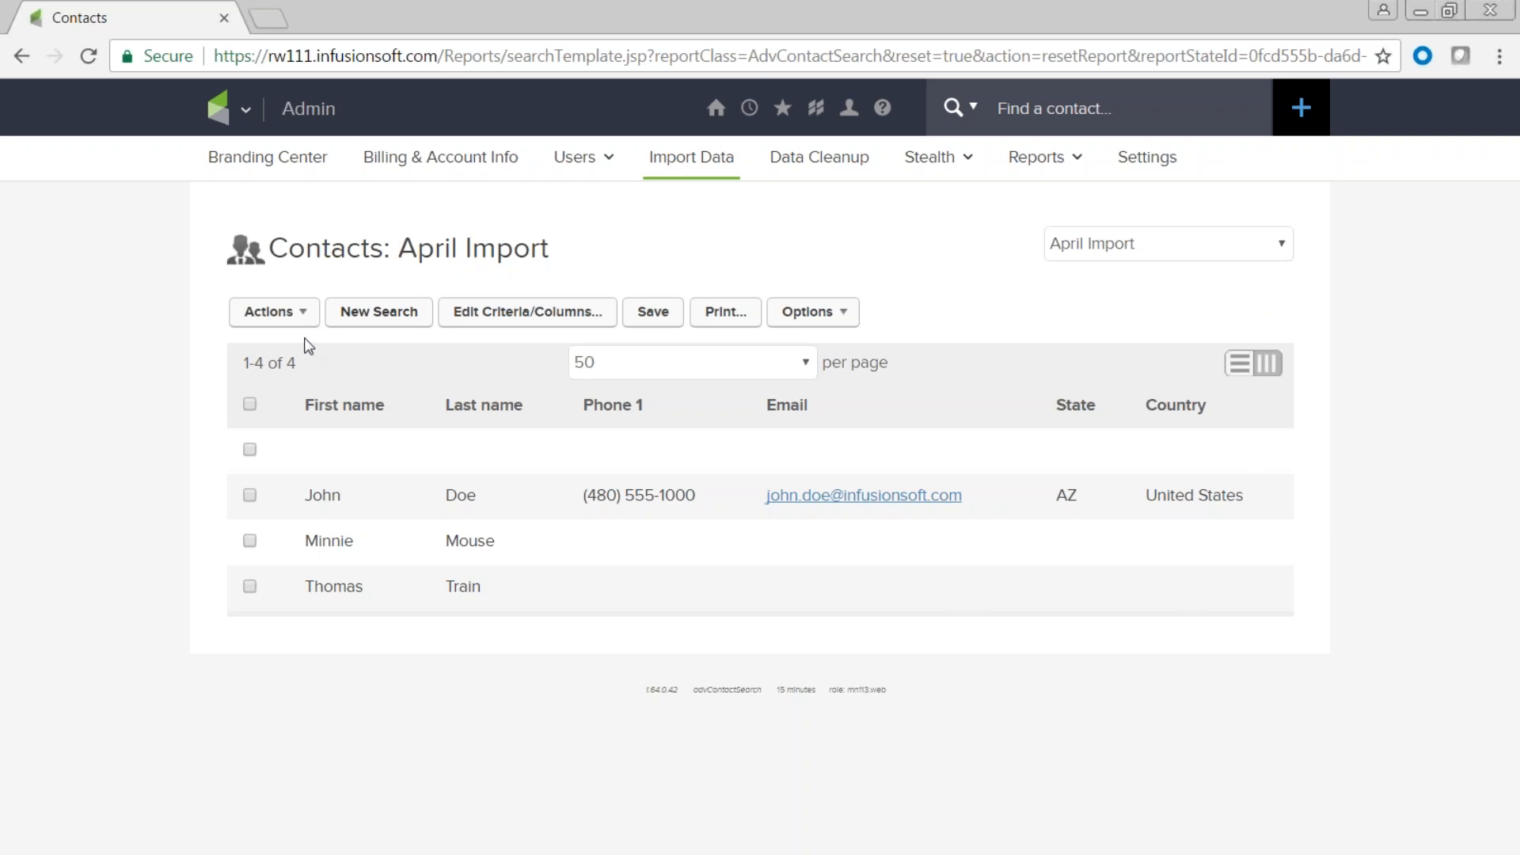
Select all four April Import contacts, preview the Actions list, and bring up the main navigation menu.
click(249, 405)
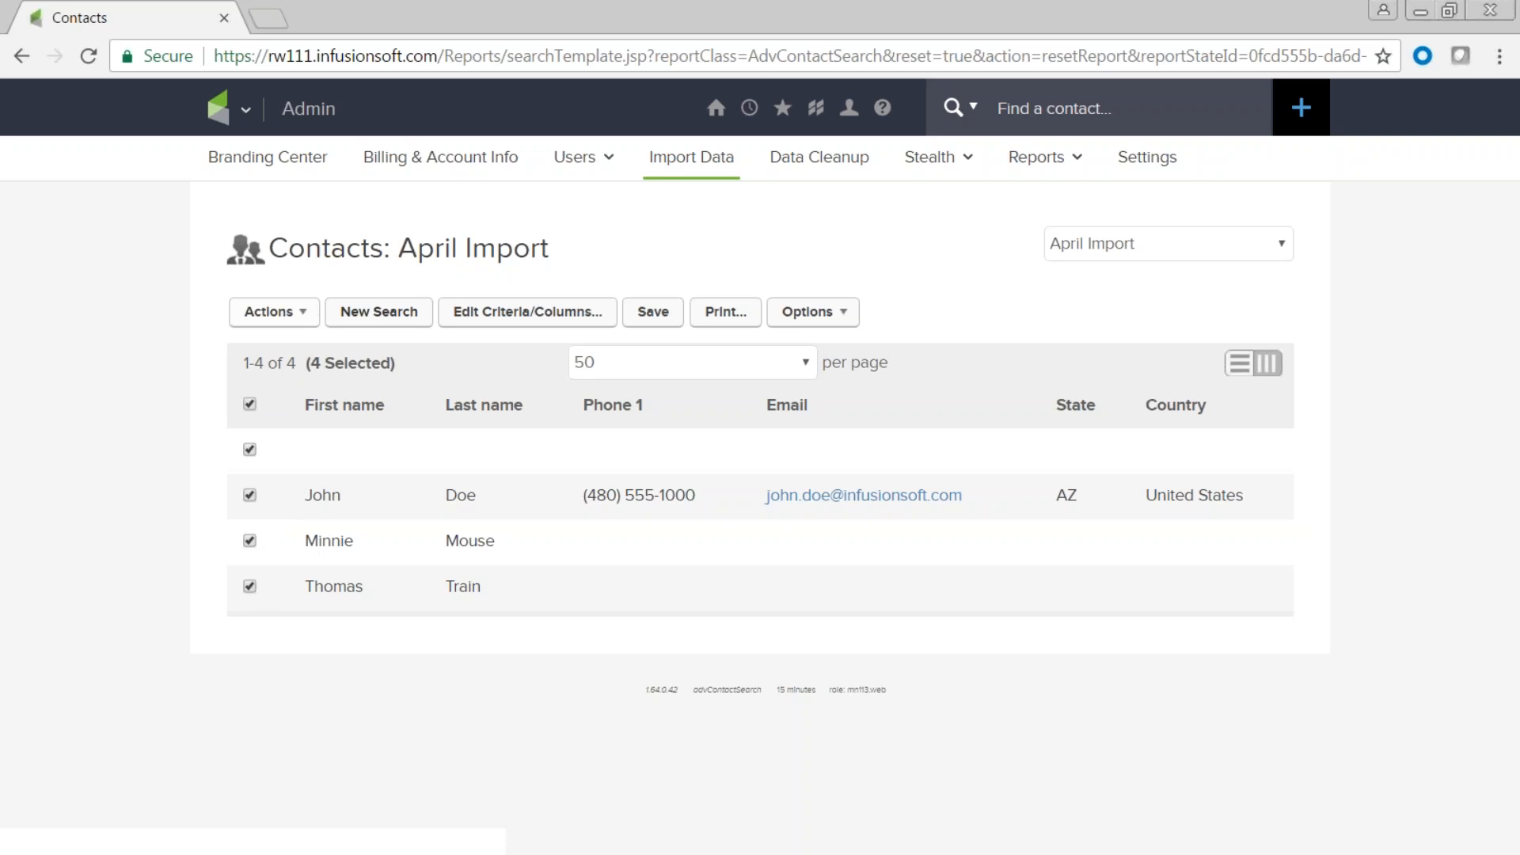
click(275, 311)
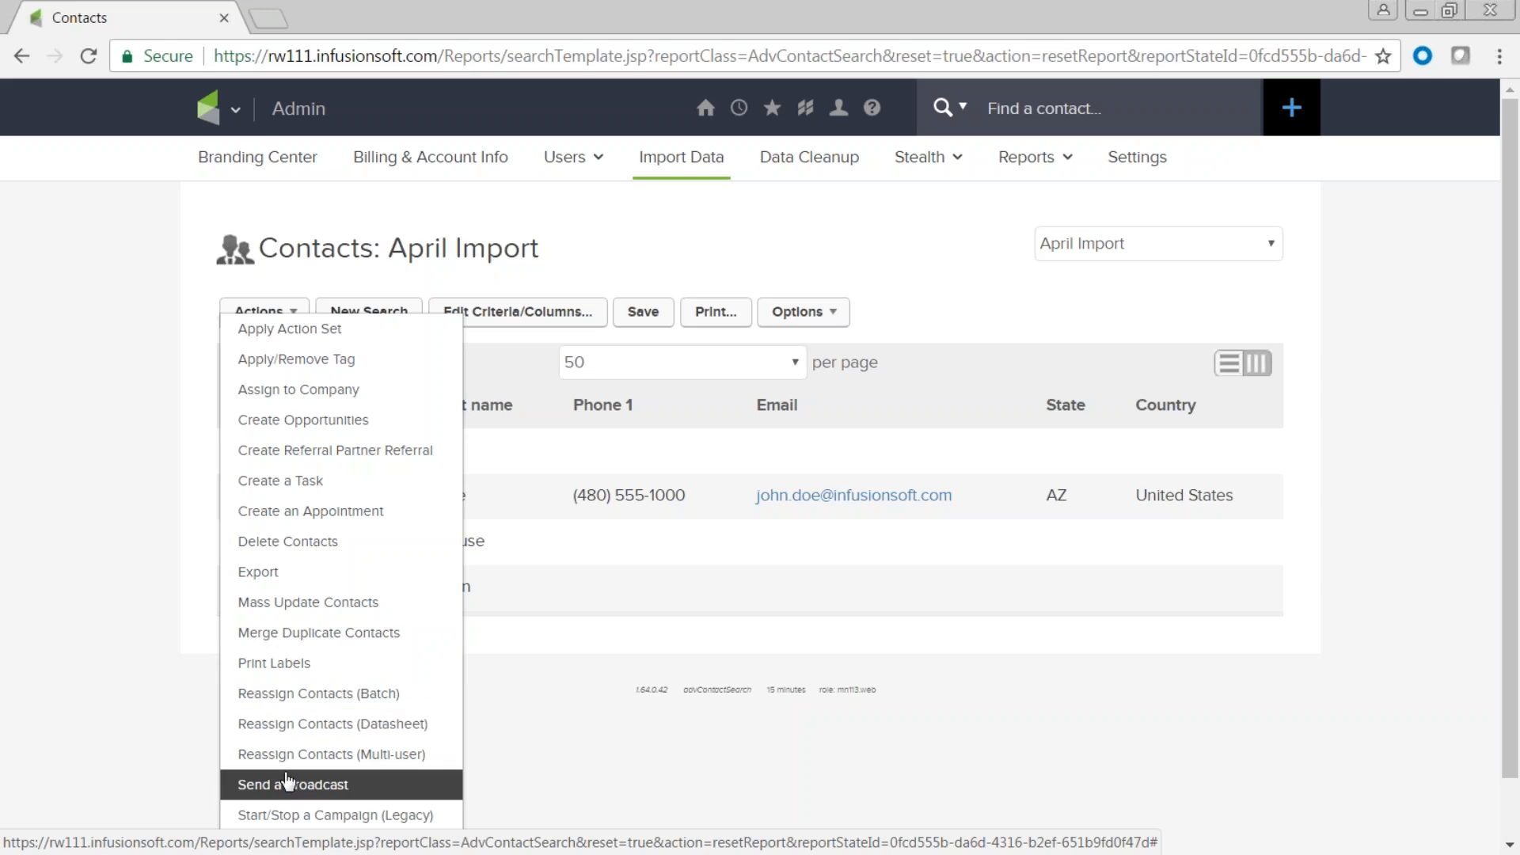
click(104, 551)
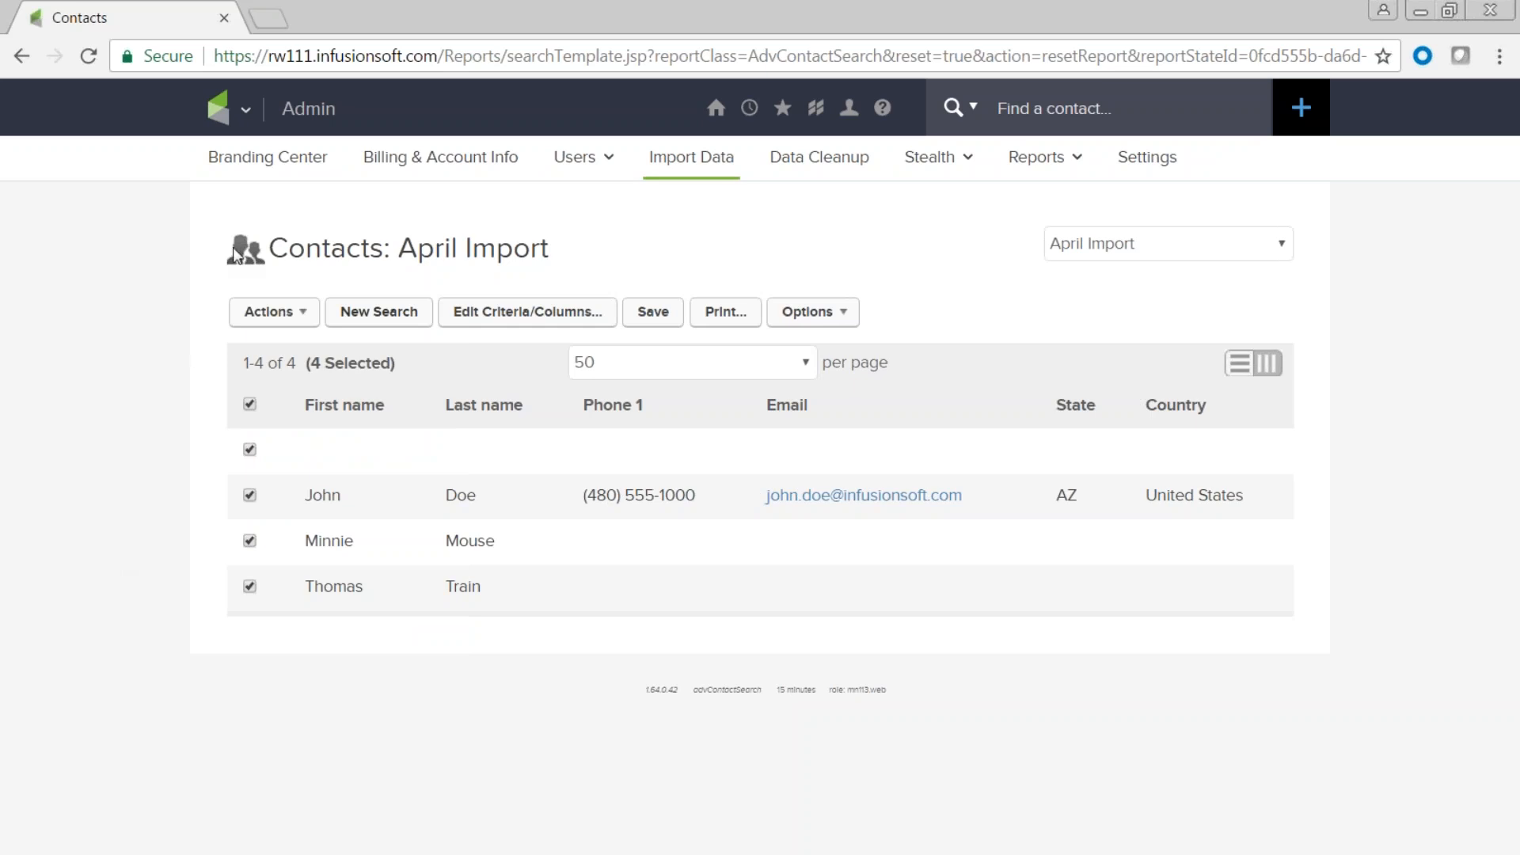
click(245, 115)
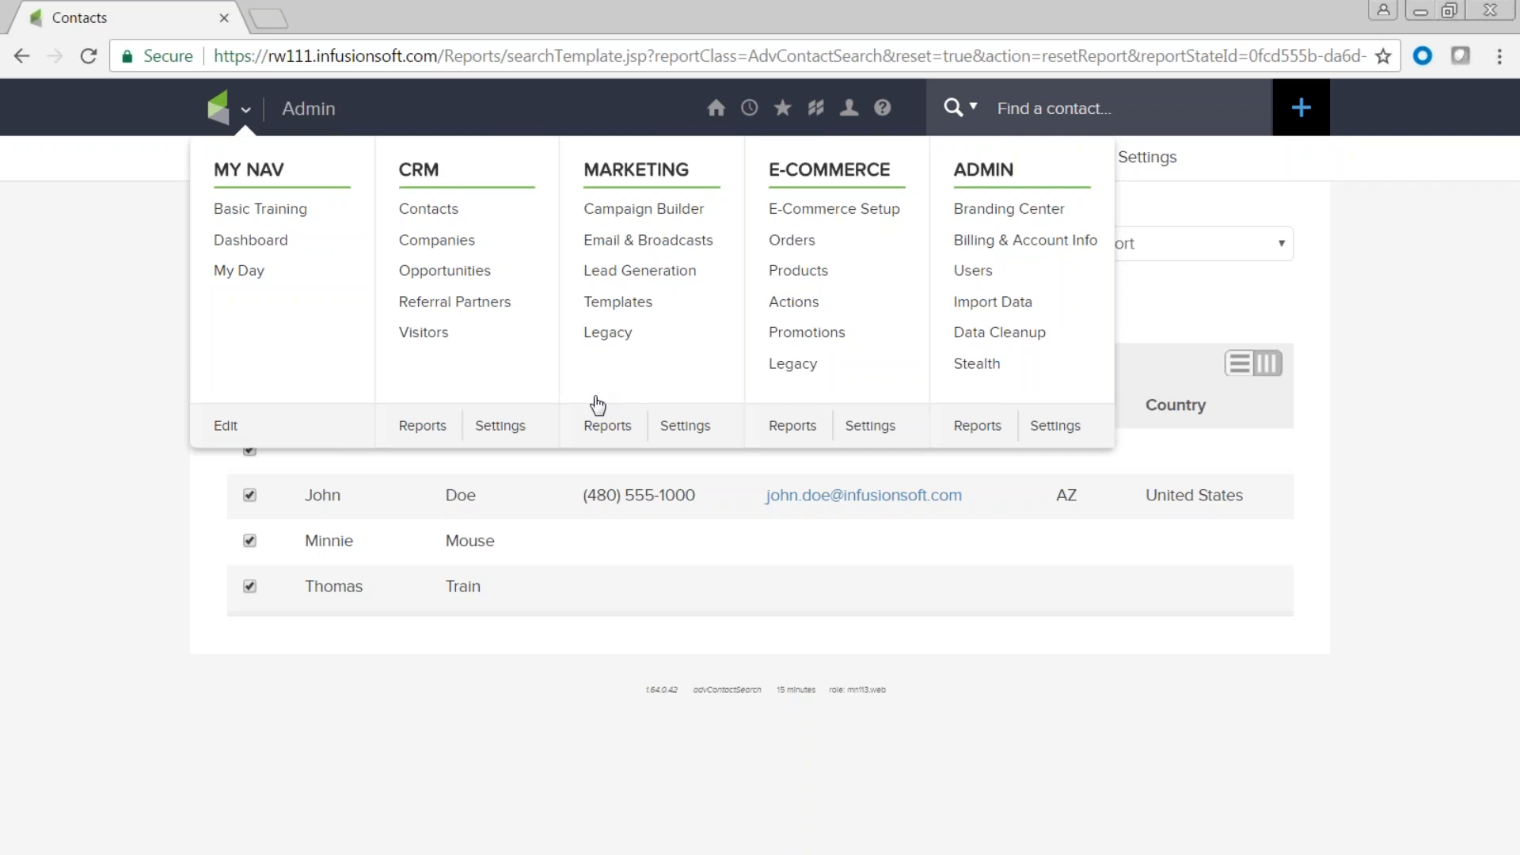
Go to CRM > Contacts and browse the General search filters.
click(438, 210)
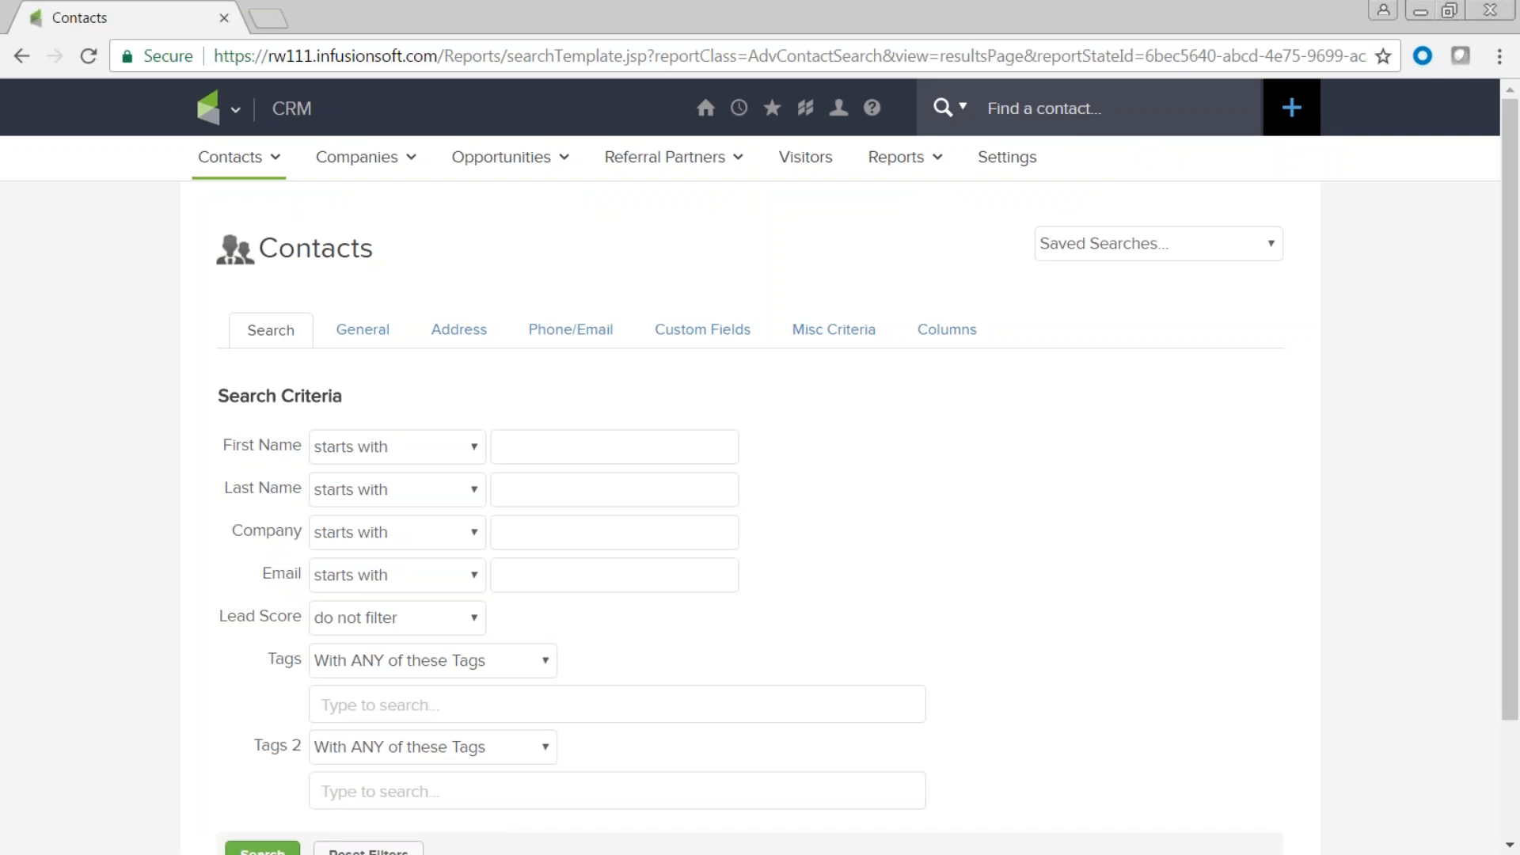
click(362, 336)
scroll(845, 510, down, 7)
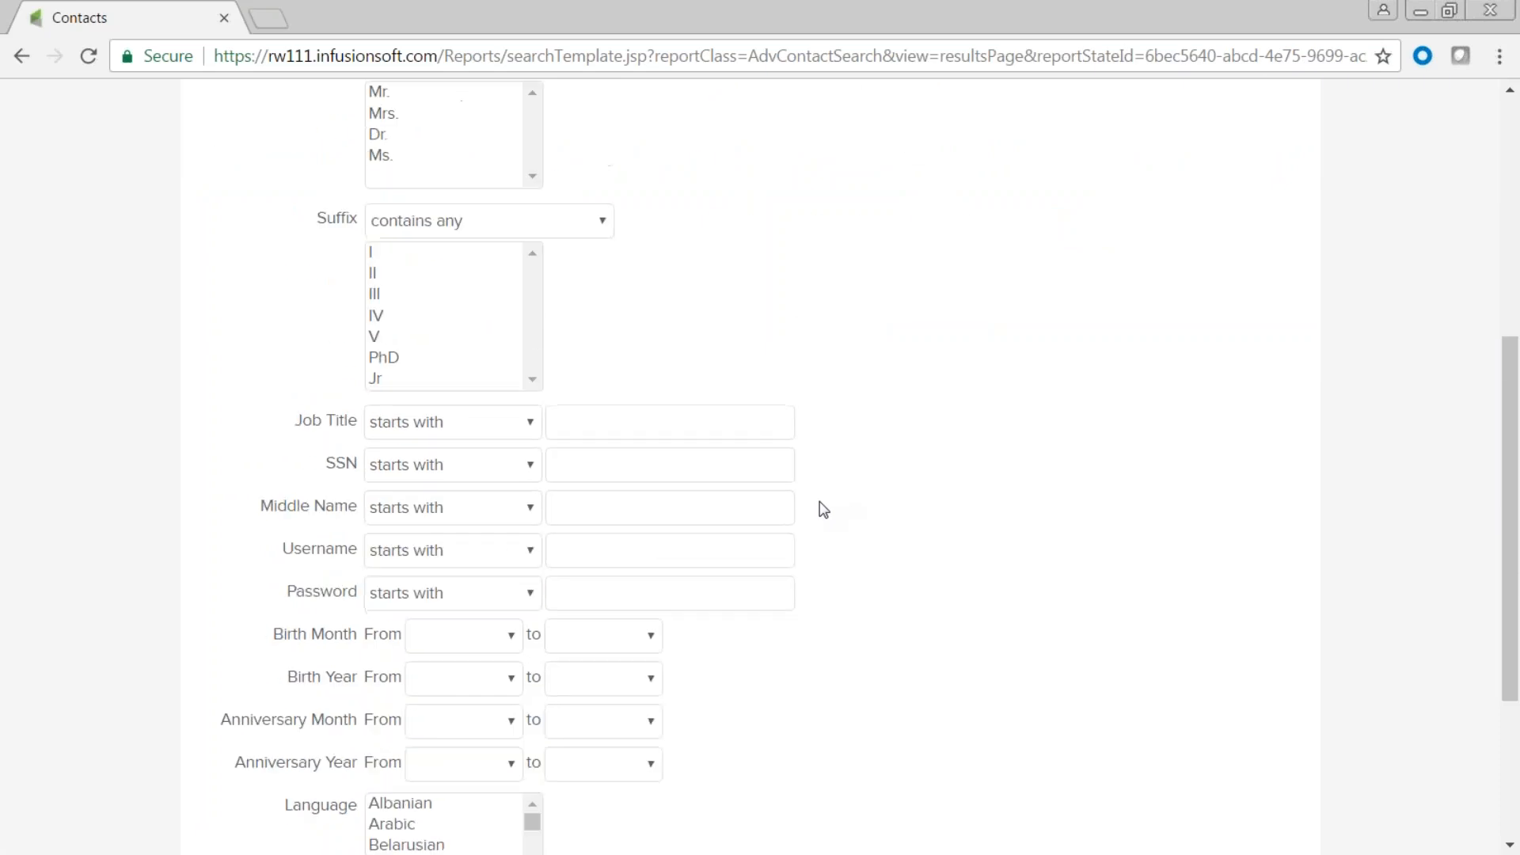
scroll(823, 508, down, 3)
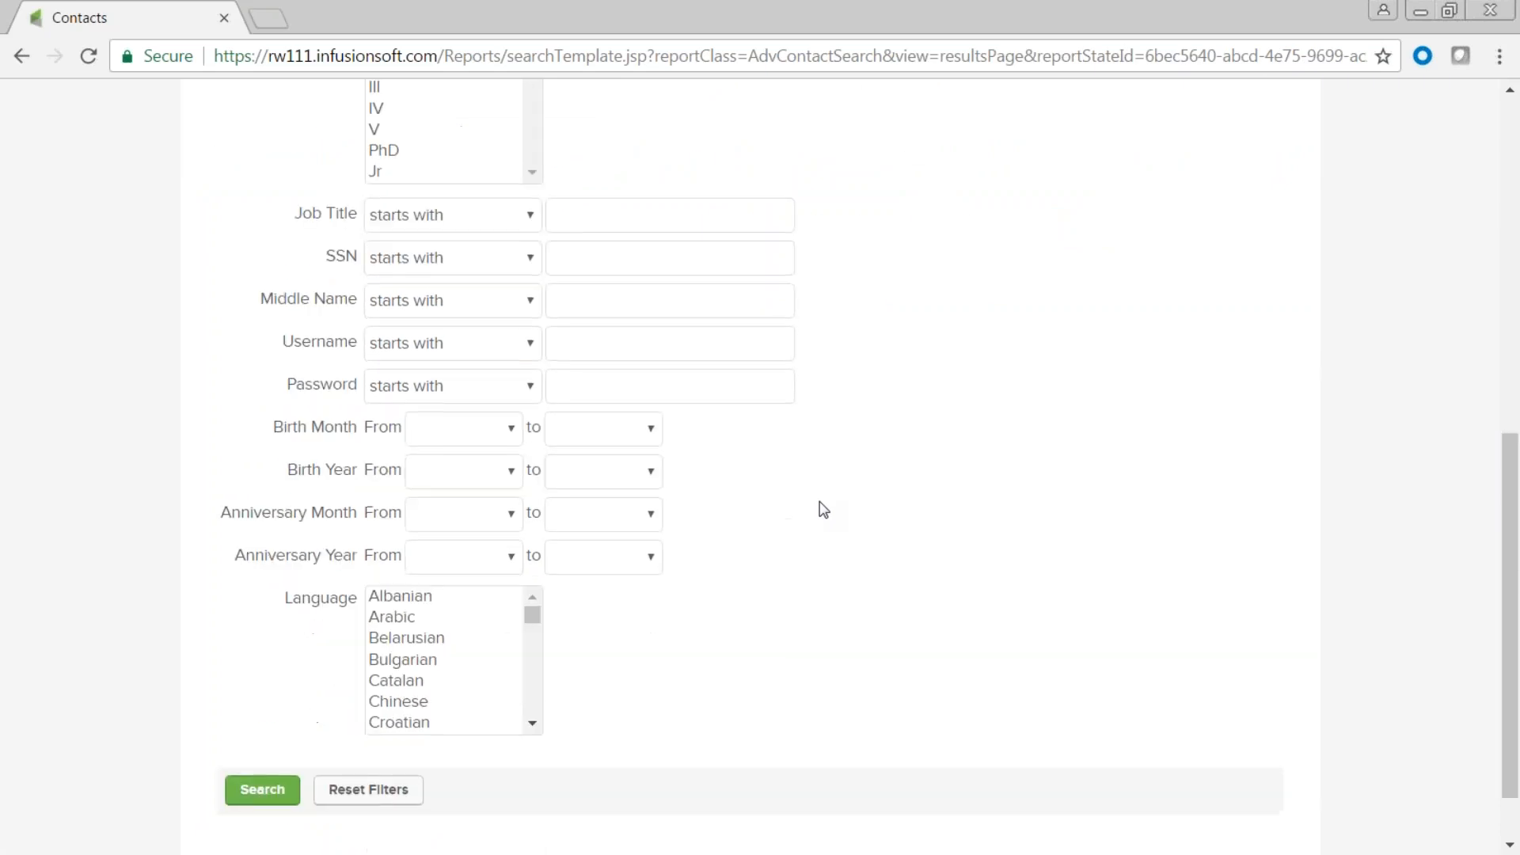
scroll(823, 508, up, 7)
scroll(824, 509, up, 3)
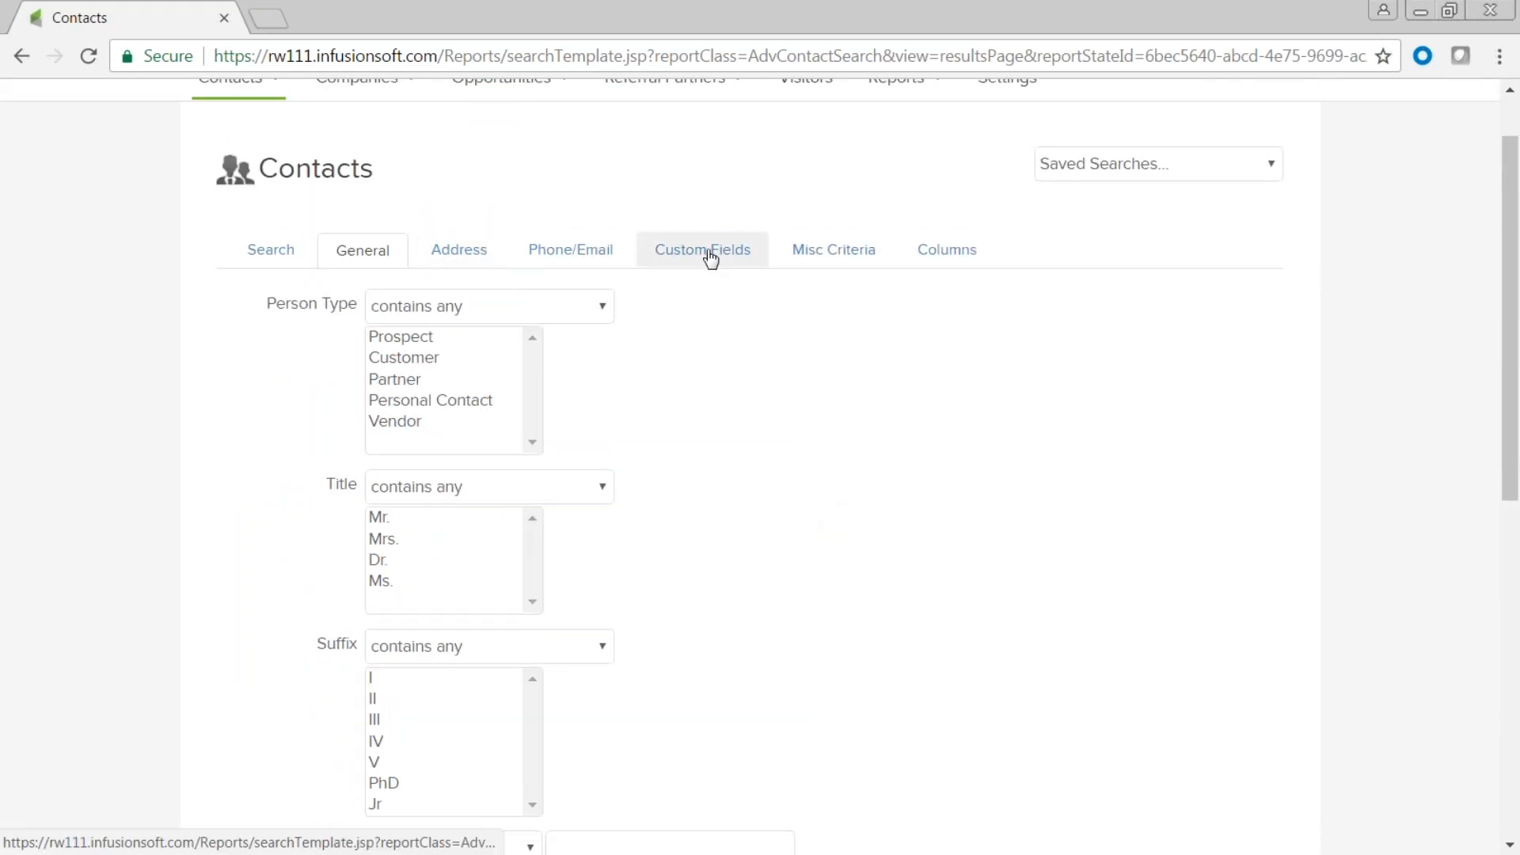
Browse the Address search filters, including billing, shipping and time zone criteria.
click(467, 252)
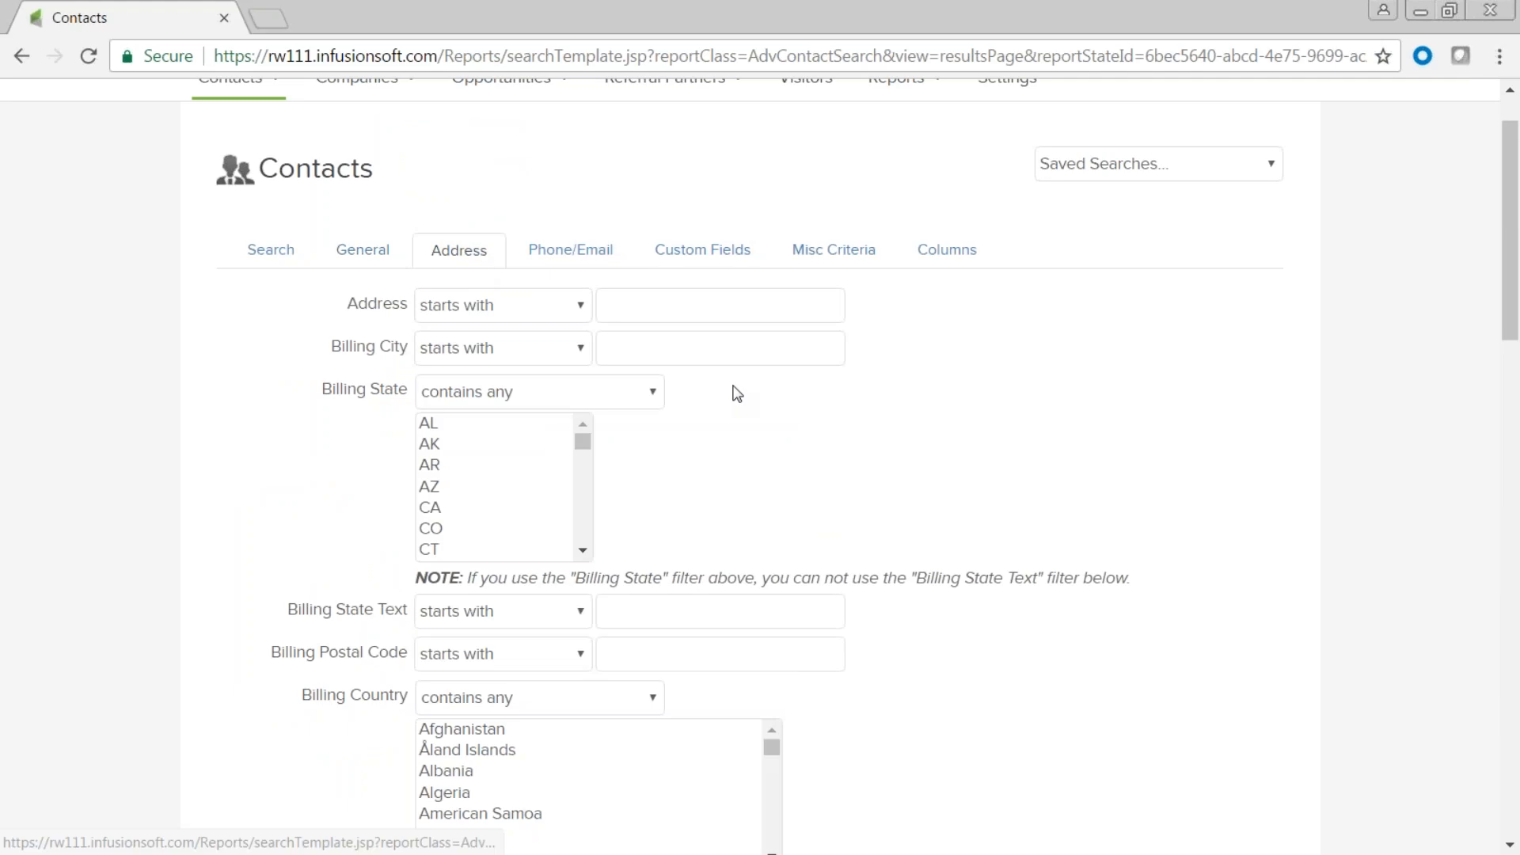
scroll(735, 393, down, 6)
scroll(734, 394, down, 7)
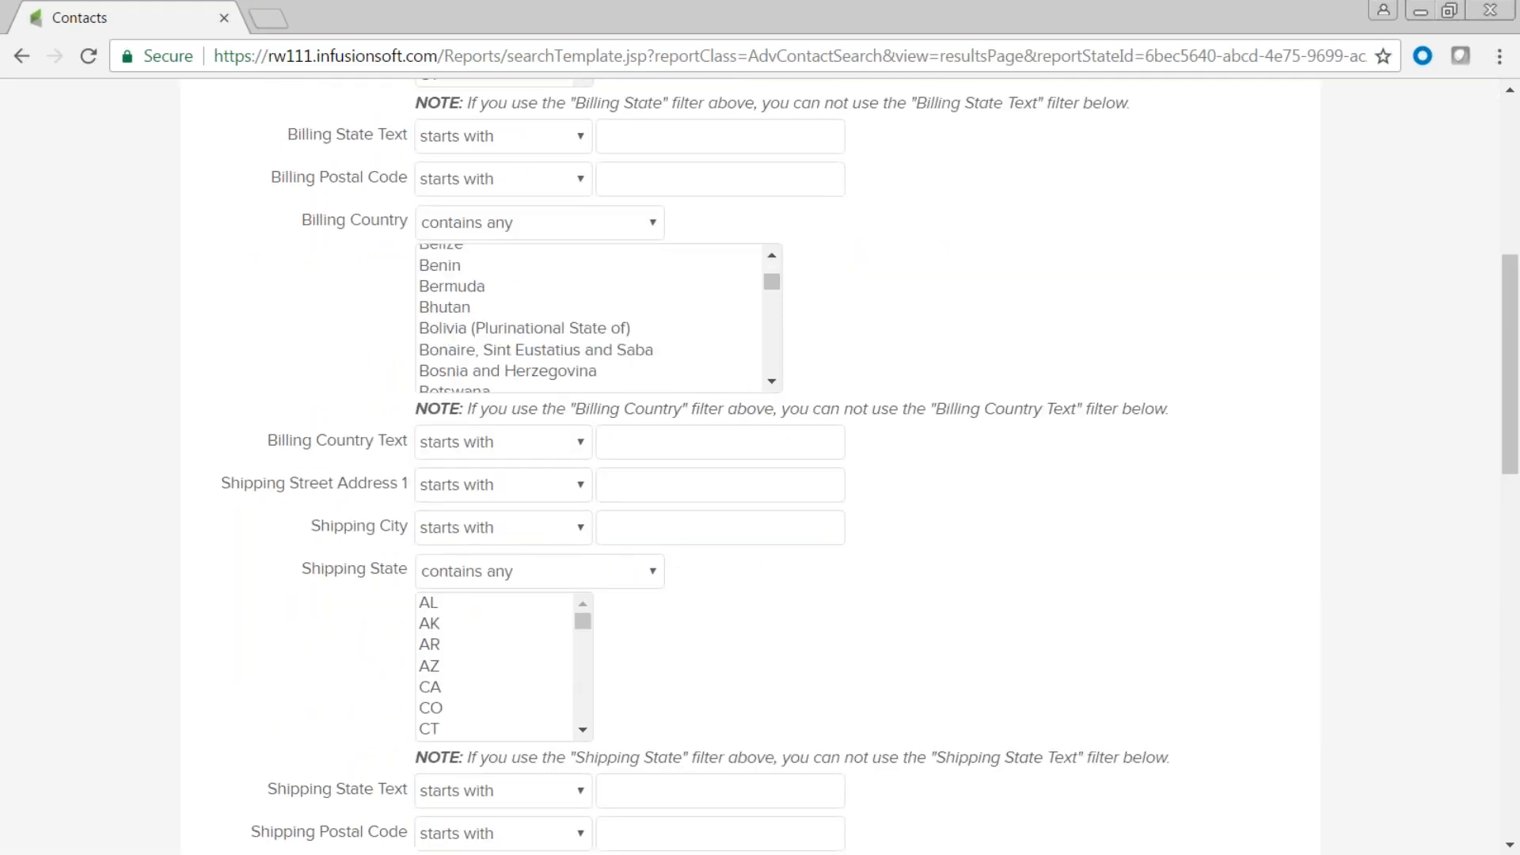
scroll(803, 635, down, 1)
scroll(802, 636, down, 15)
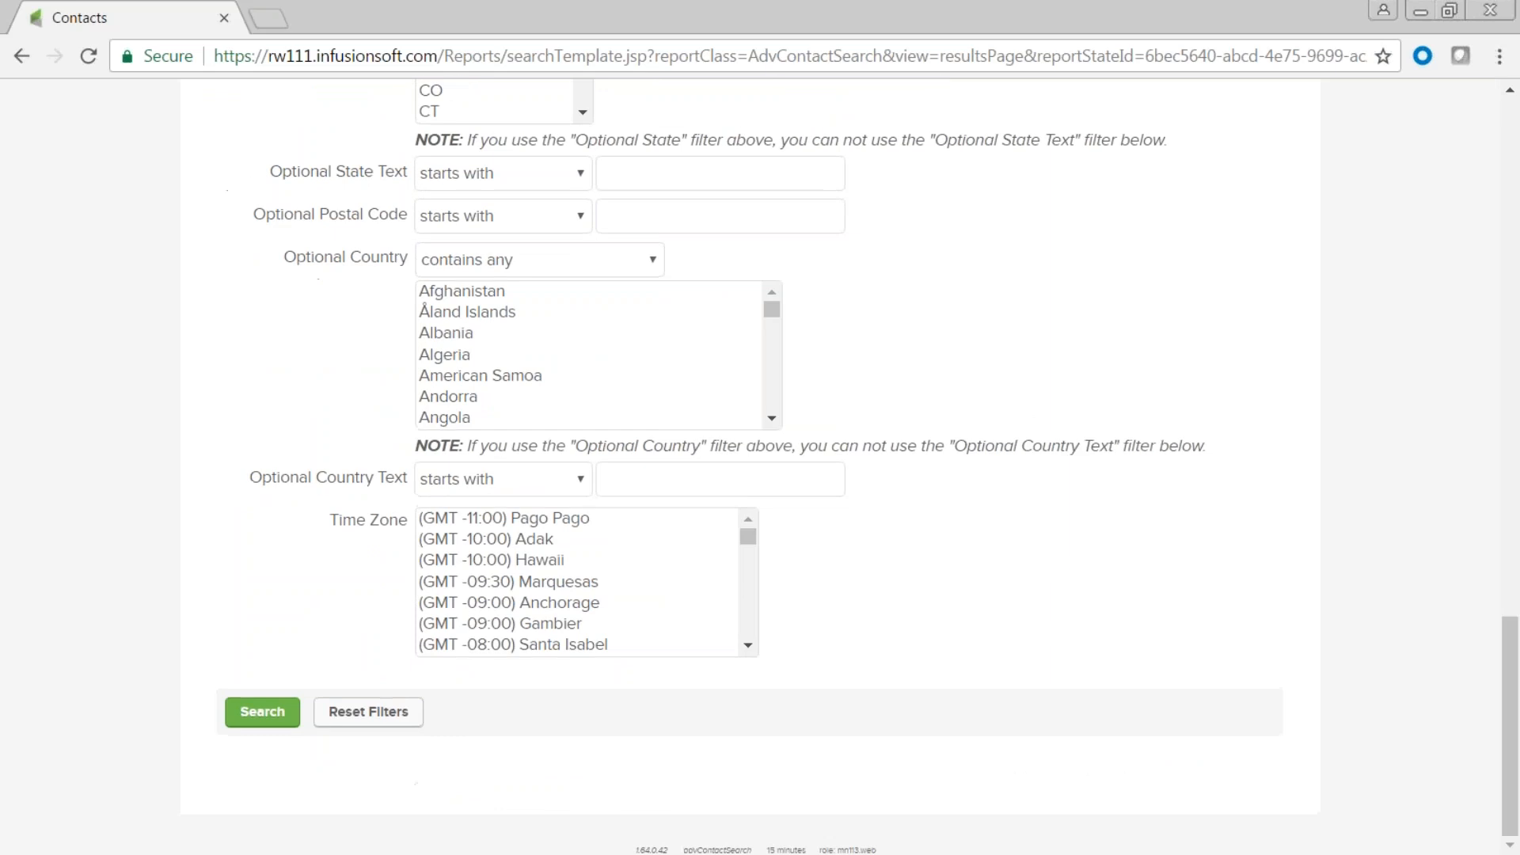
scroll(801, 631, up, 20)
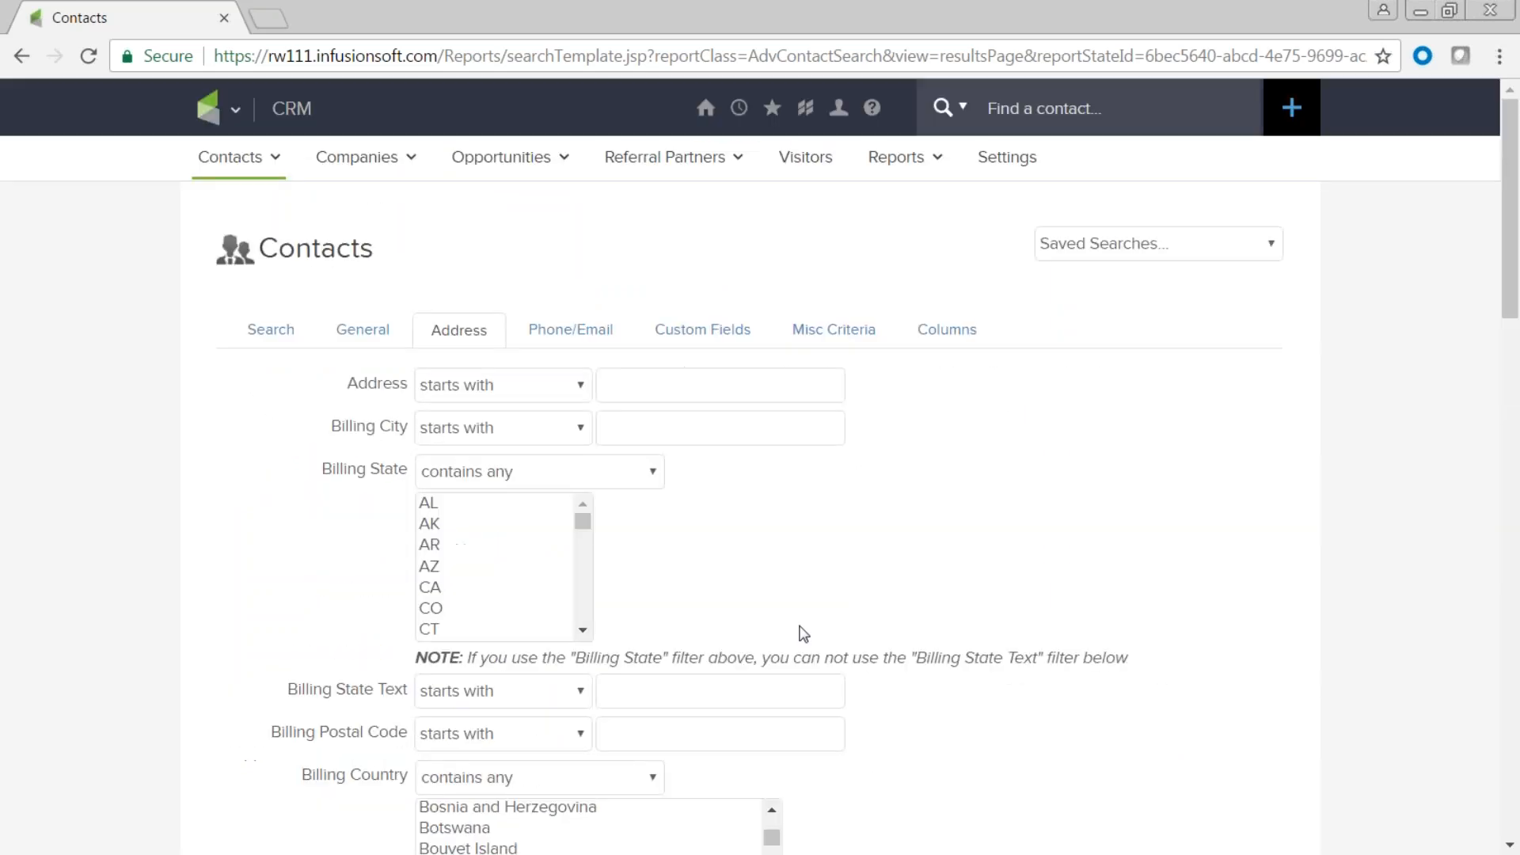
Add Owner to the Custom Columns and rerun the contact search, returning 2,426 contacts.
click(960, 333)
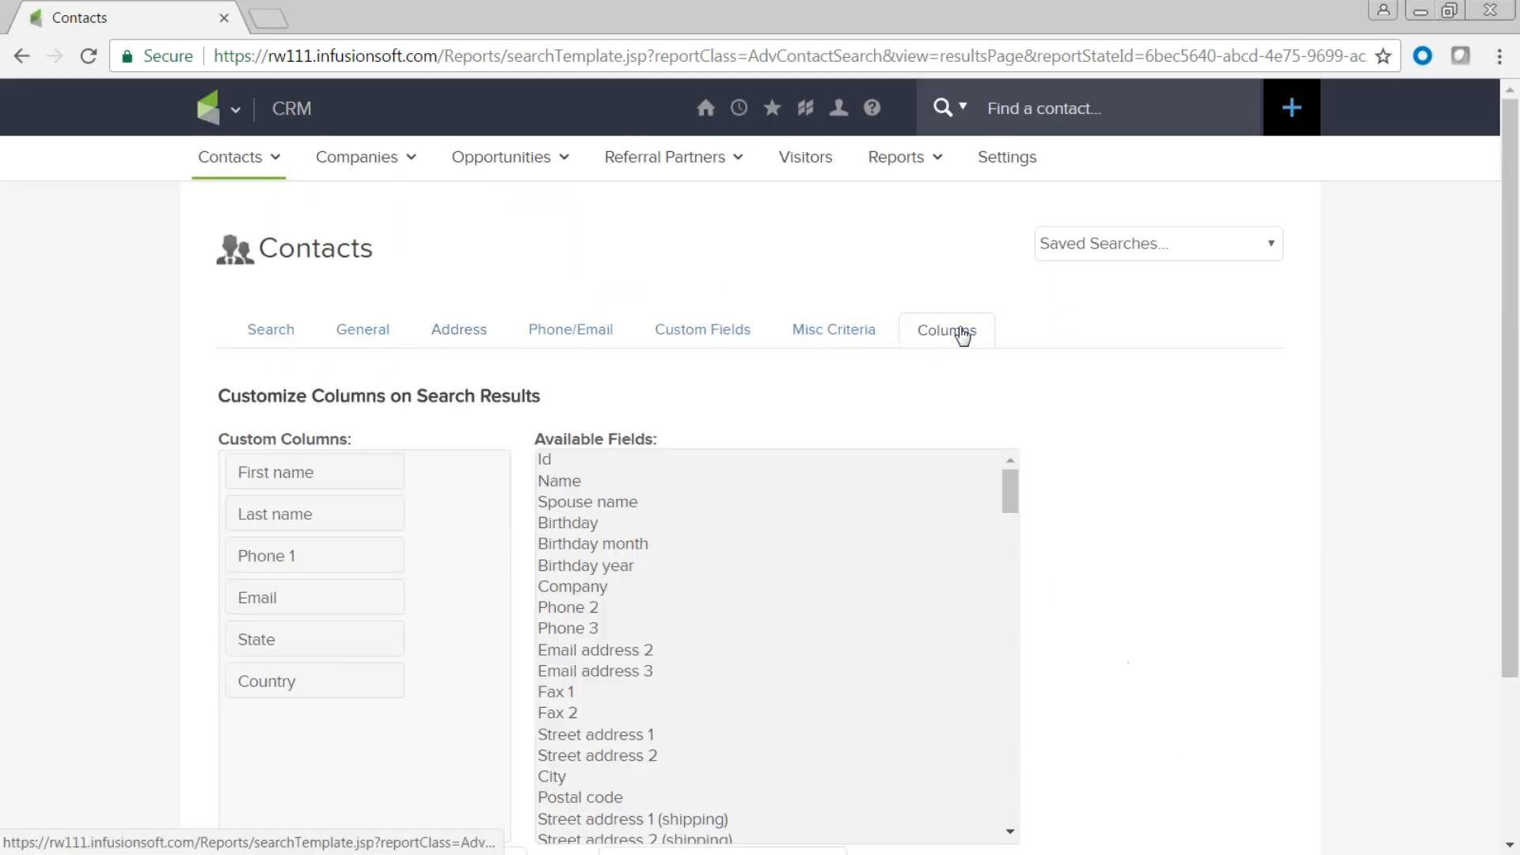
scroll(704, 618, down, 3)
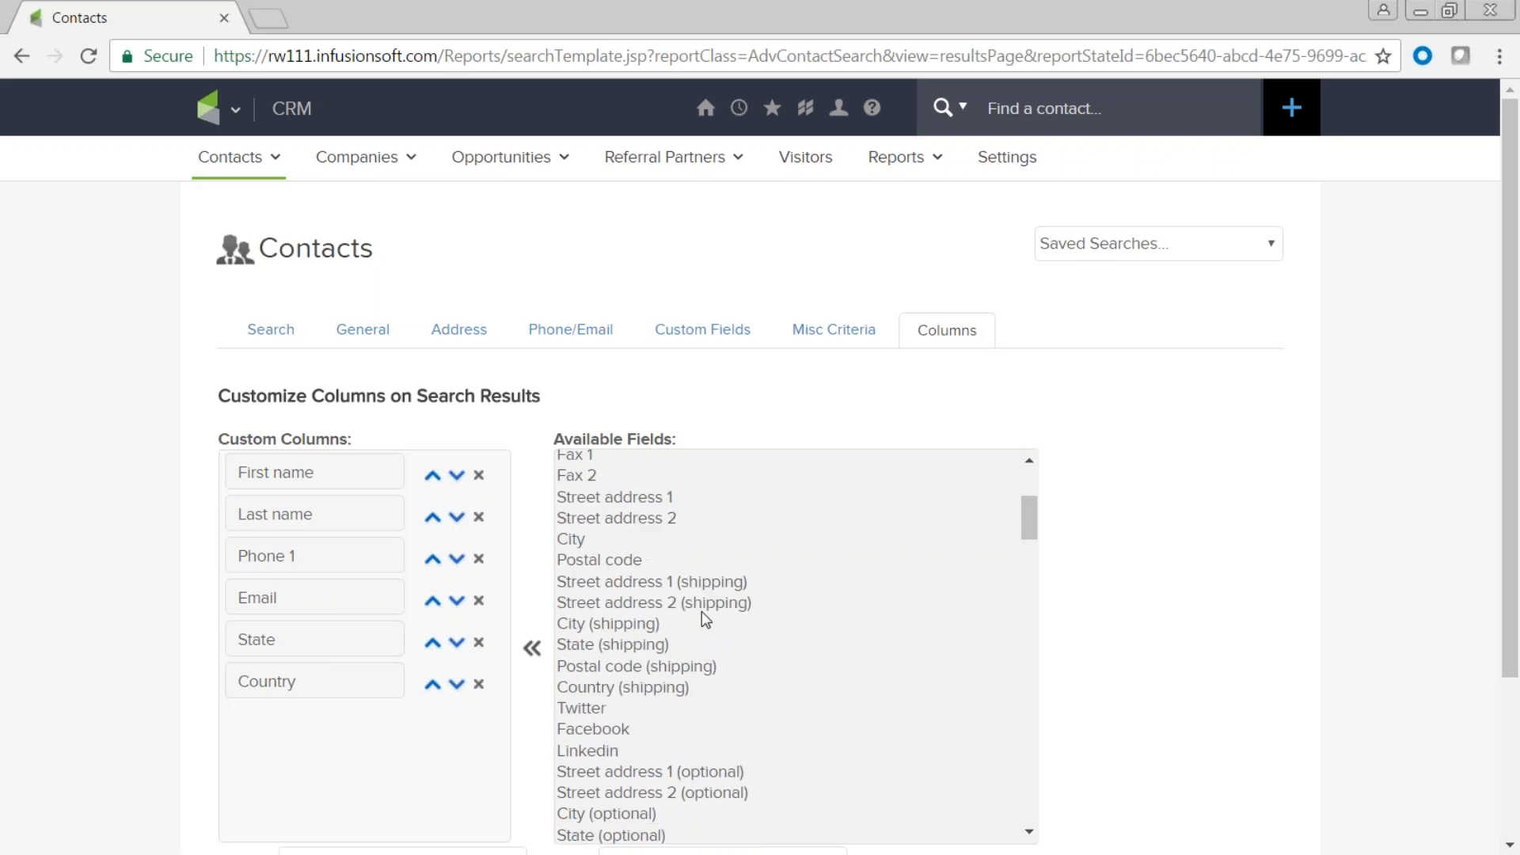
scroll(702, 611, down, 3)
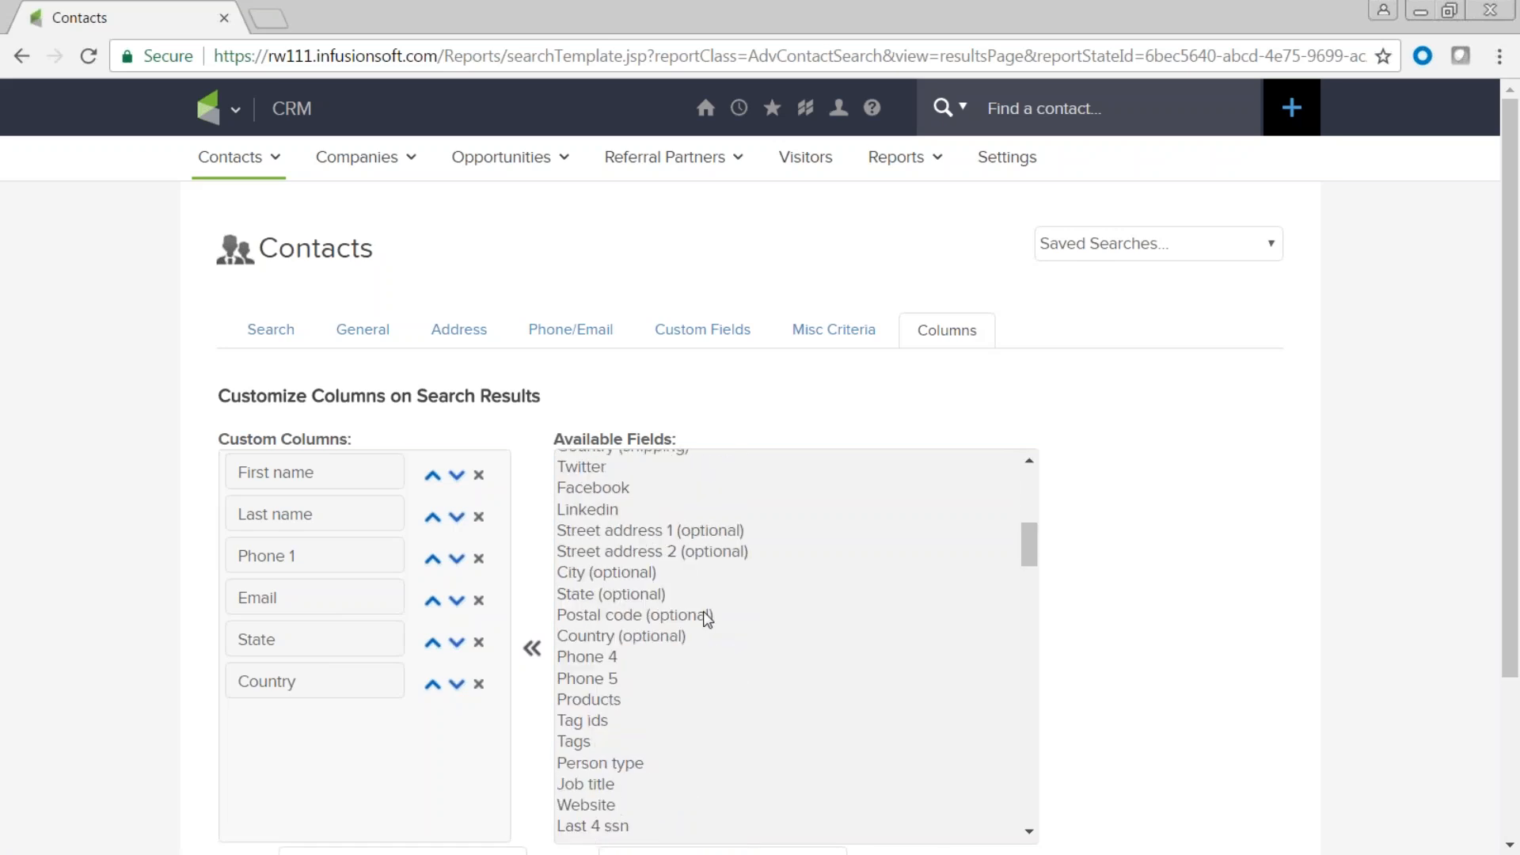
scroll(707, 619, down, 2)
scroll(708, 619, down, 4)
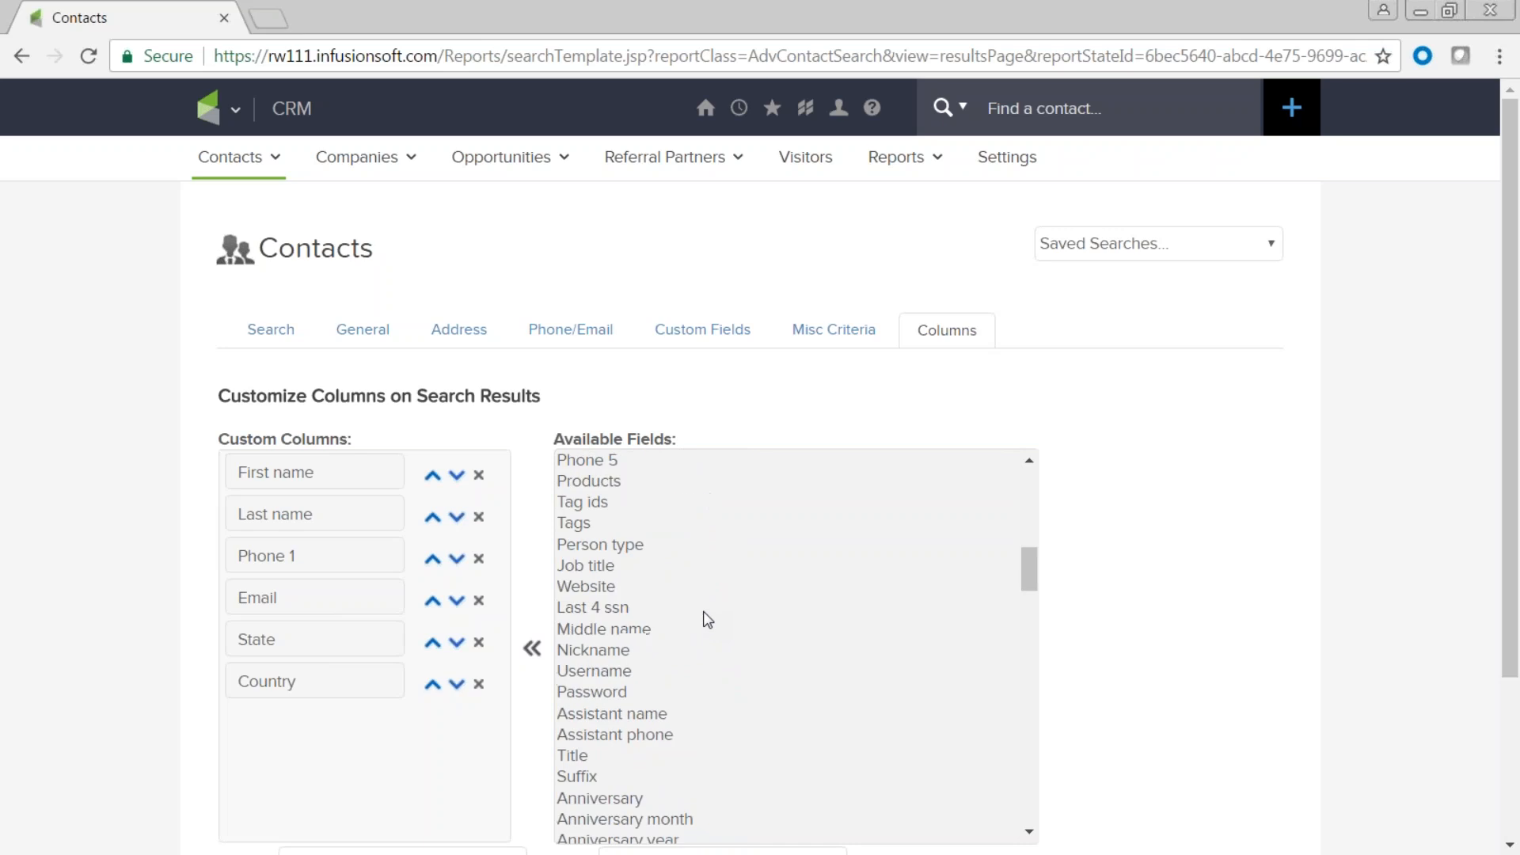
scroll(709, 620, down, 2)
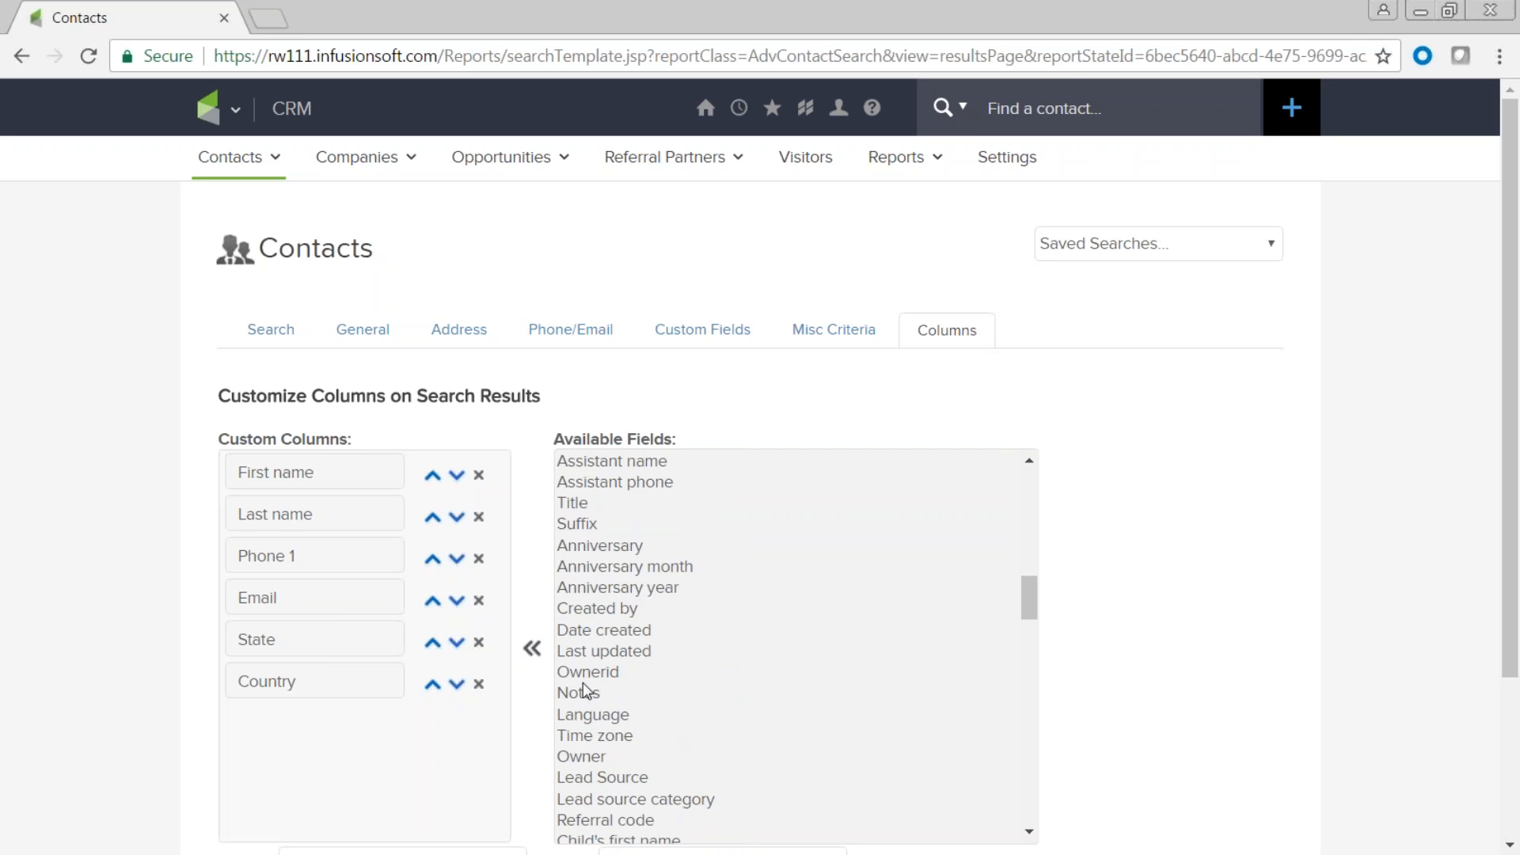
click(575, 757)
click(532, 647)
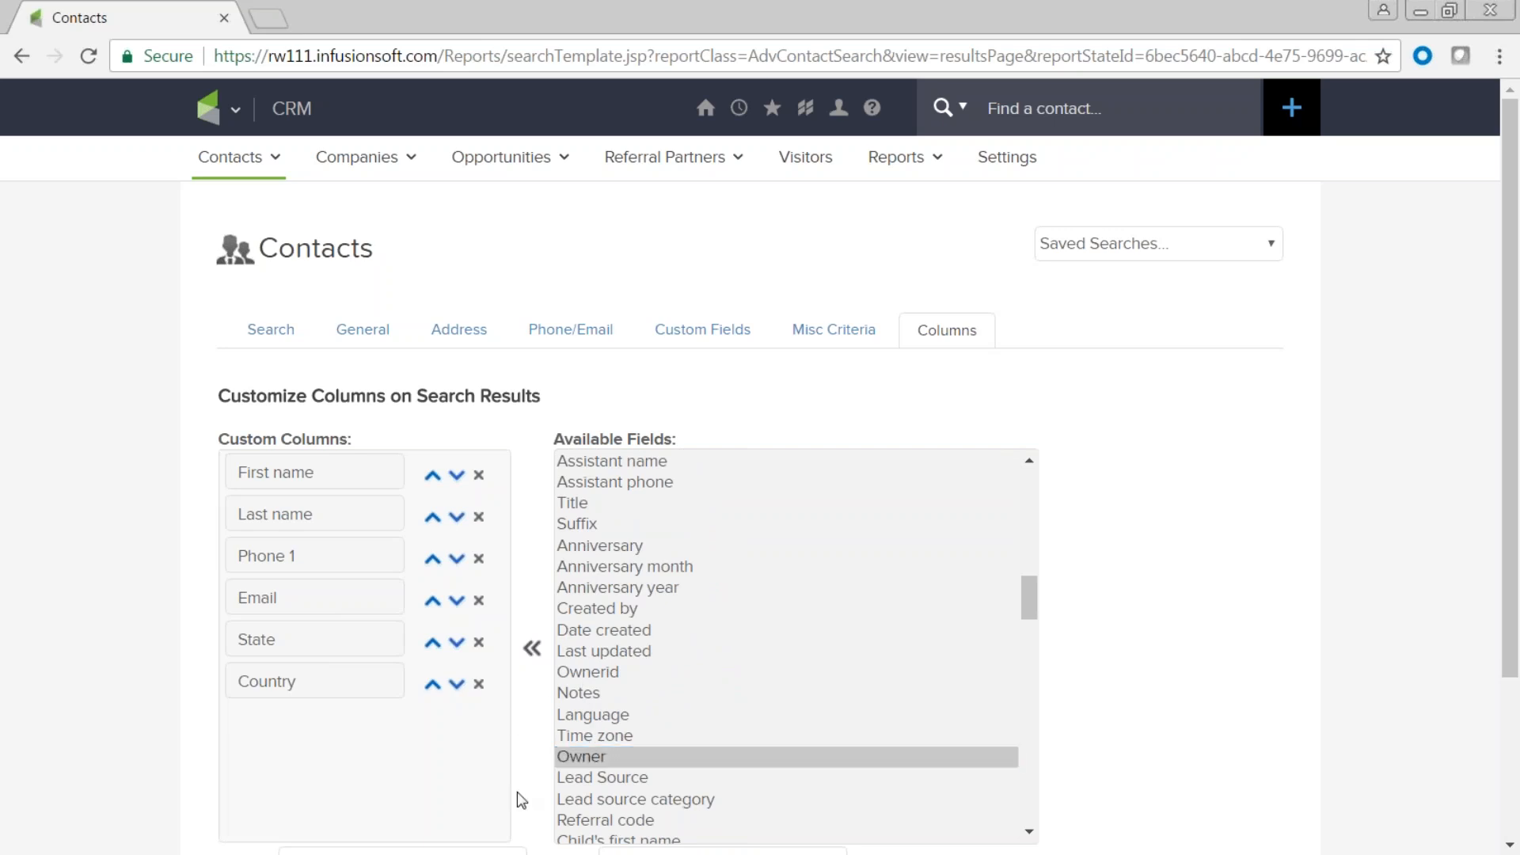
scroll(467, 746, down, 3)
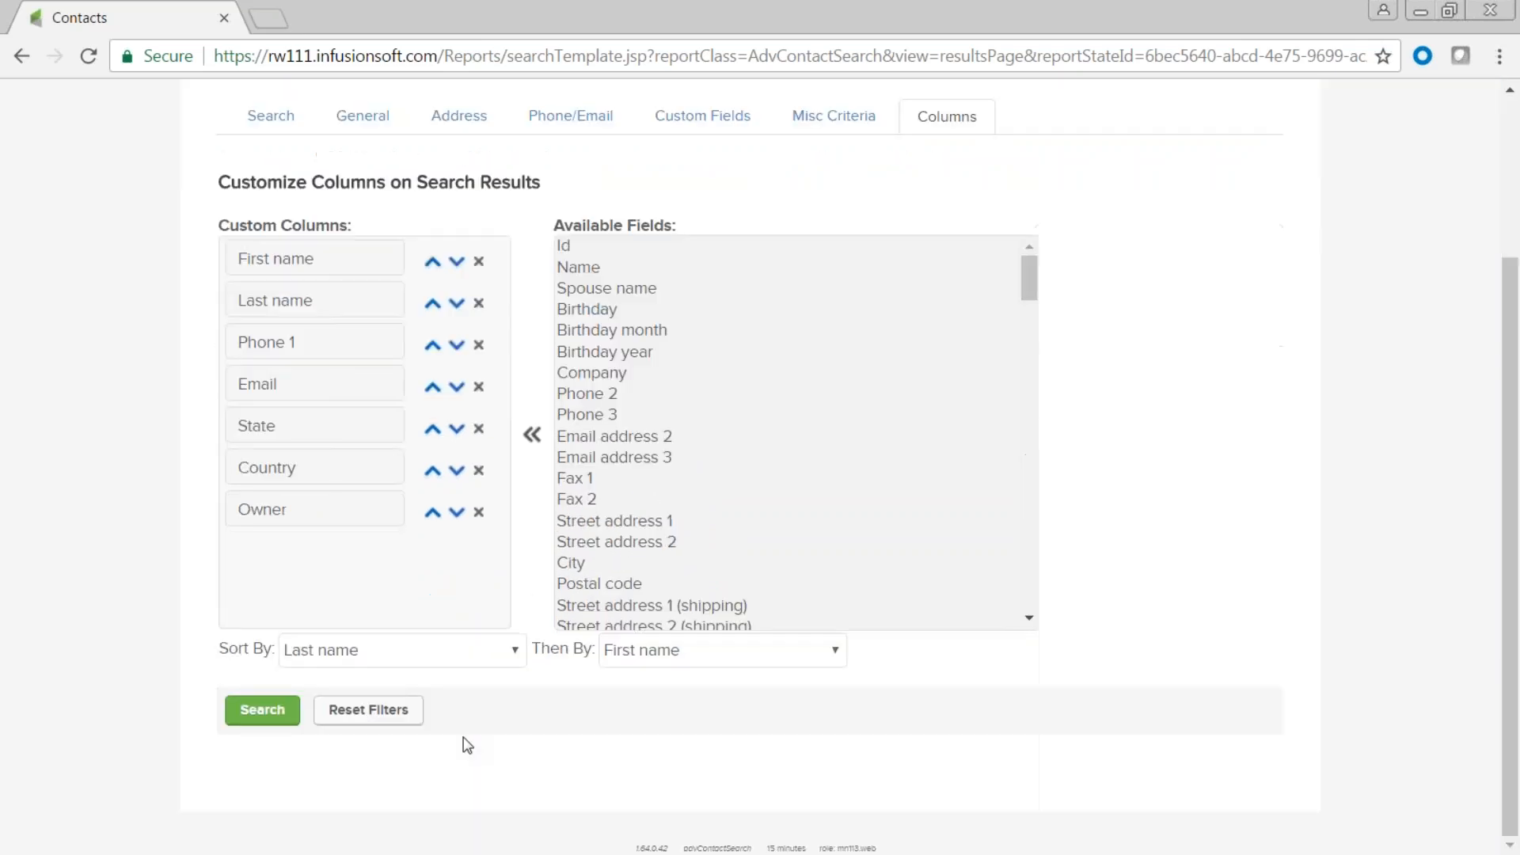
click(264, 711)
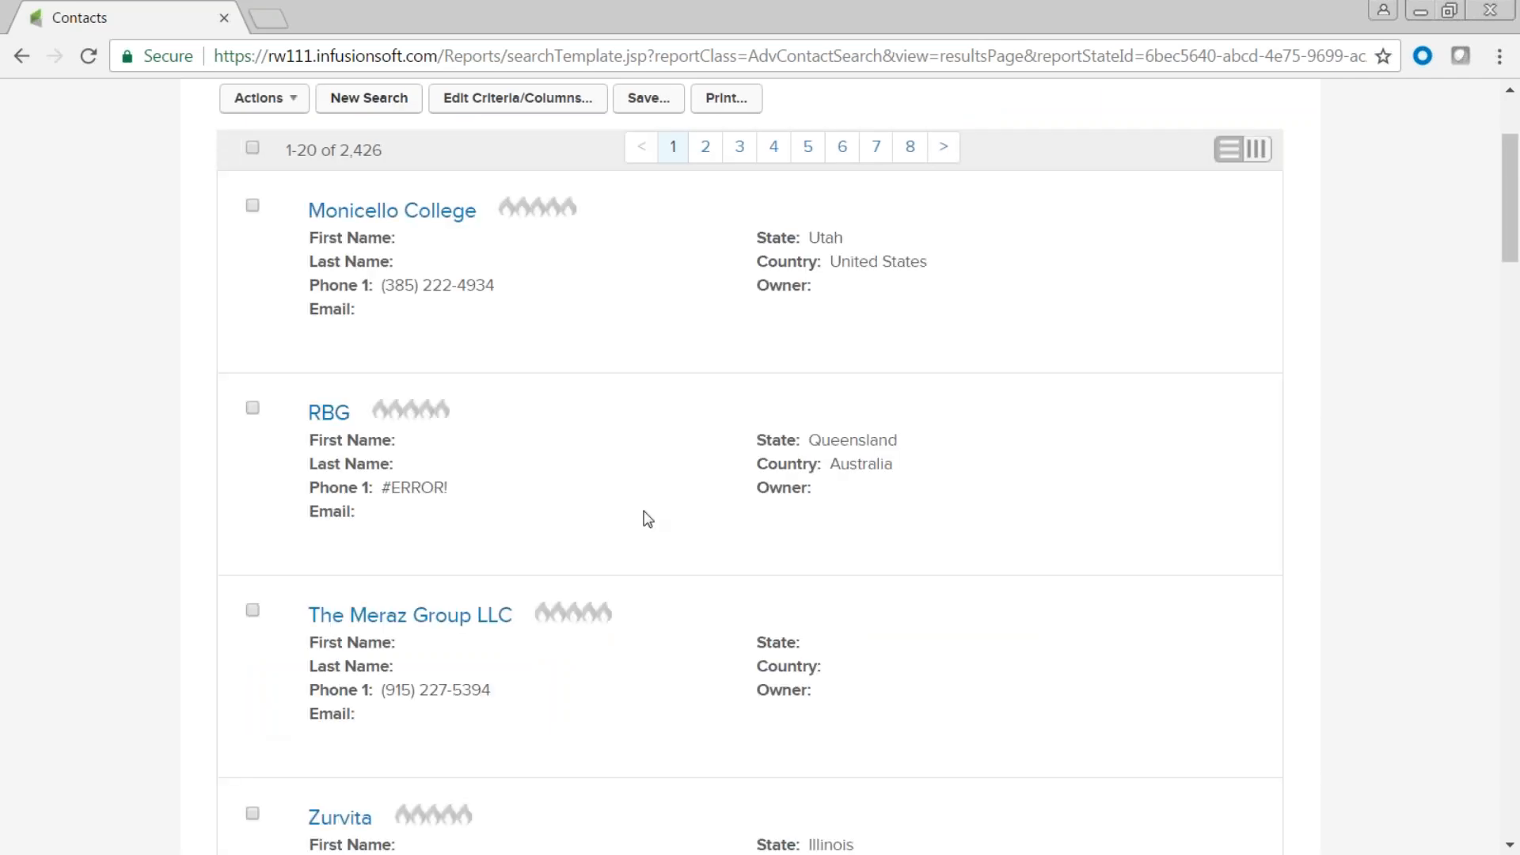
mouse_move(662, 531)
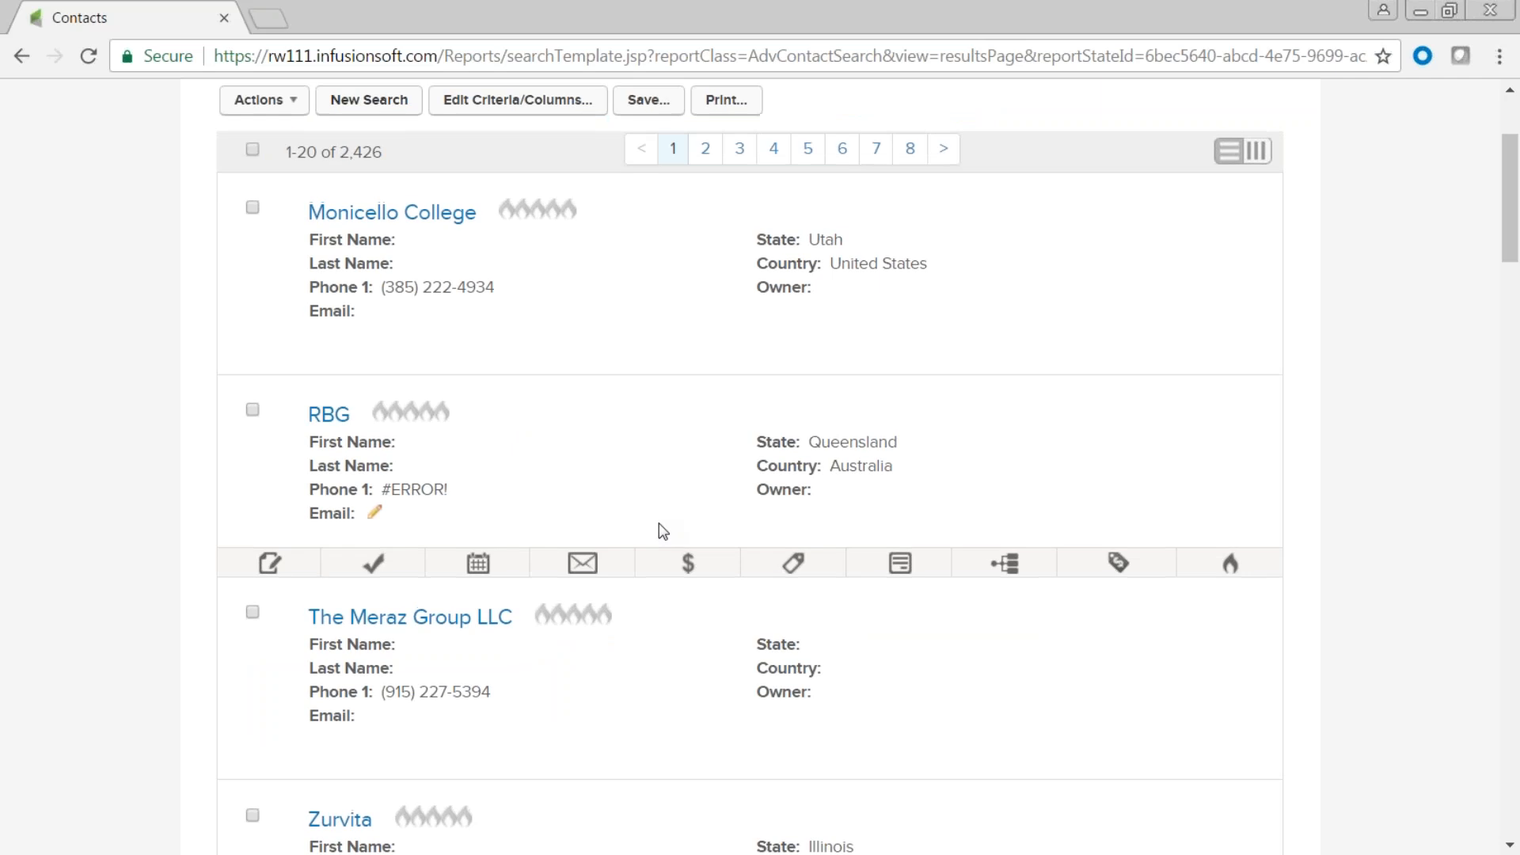
scroll(663, 531, up, 3)
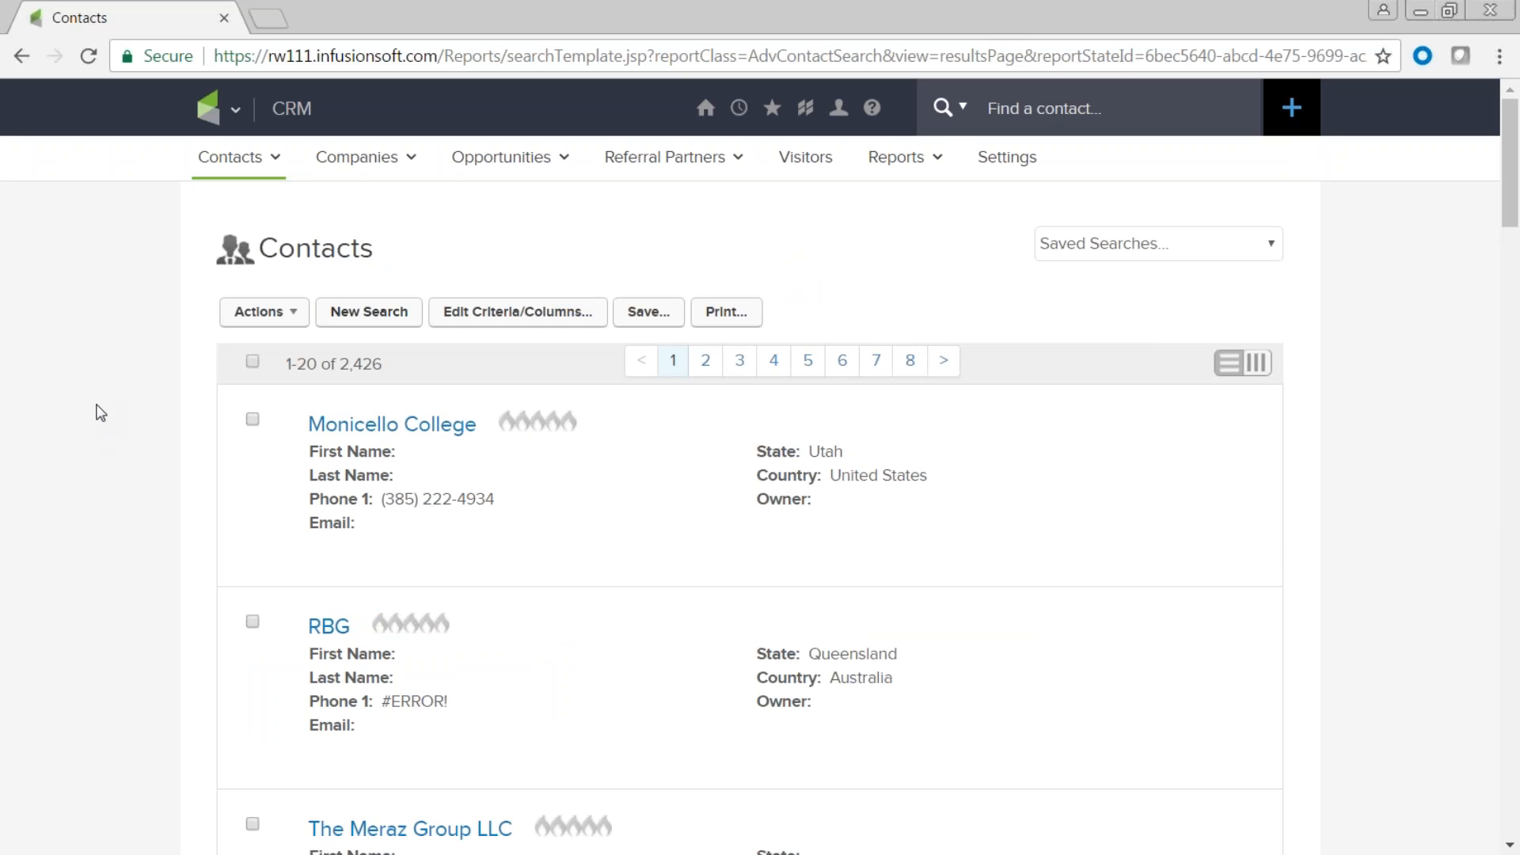
mouse_move(218, 108)
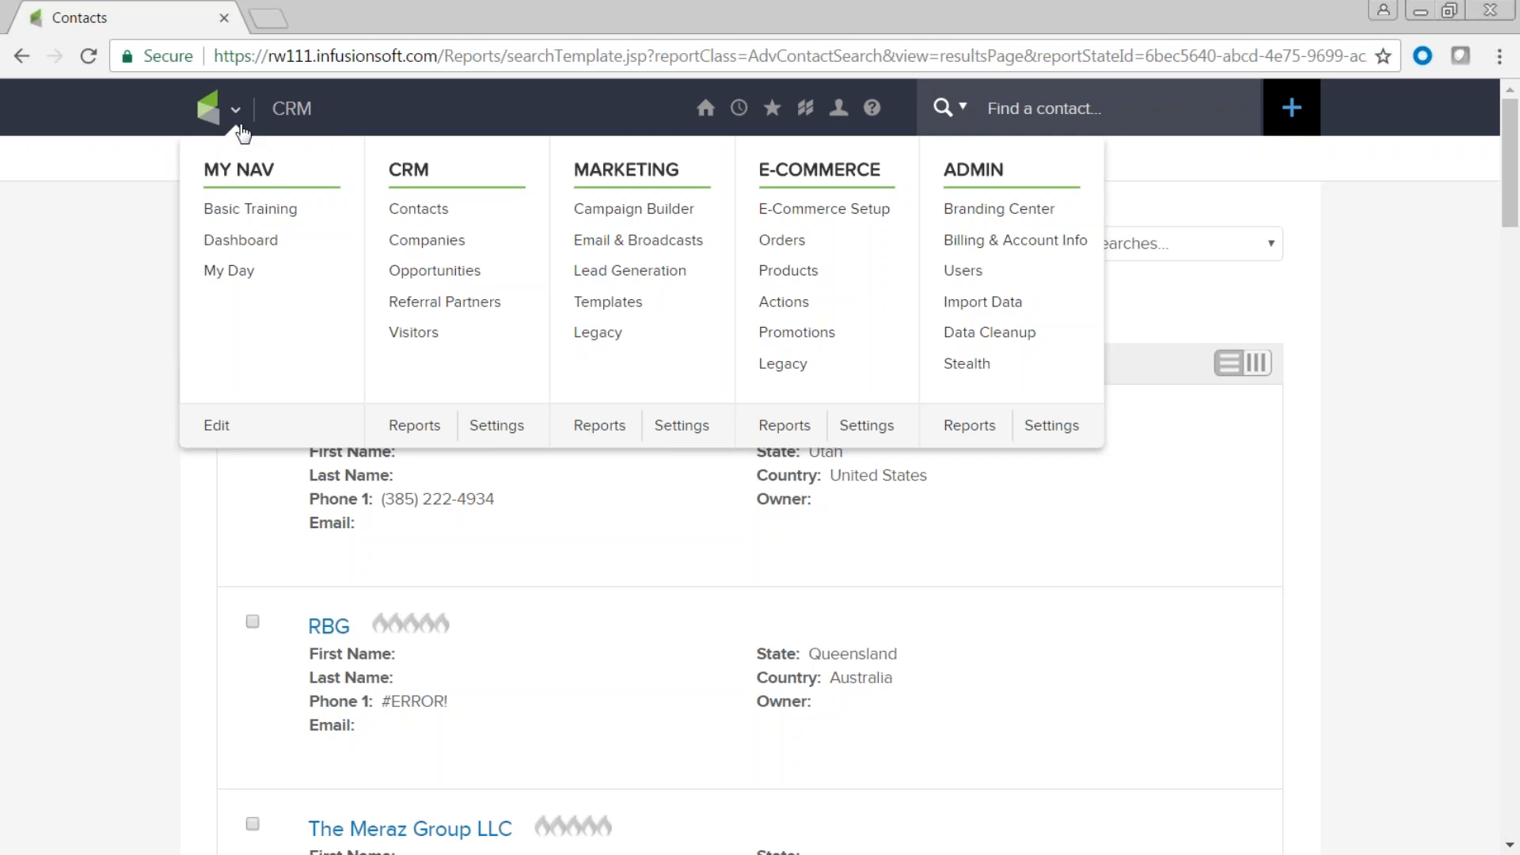
click(1255, 364)
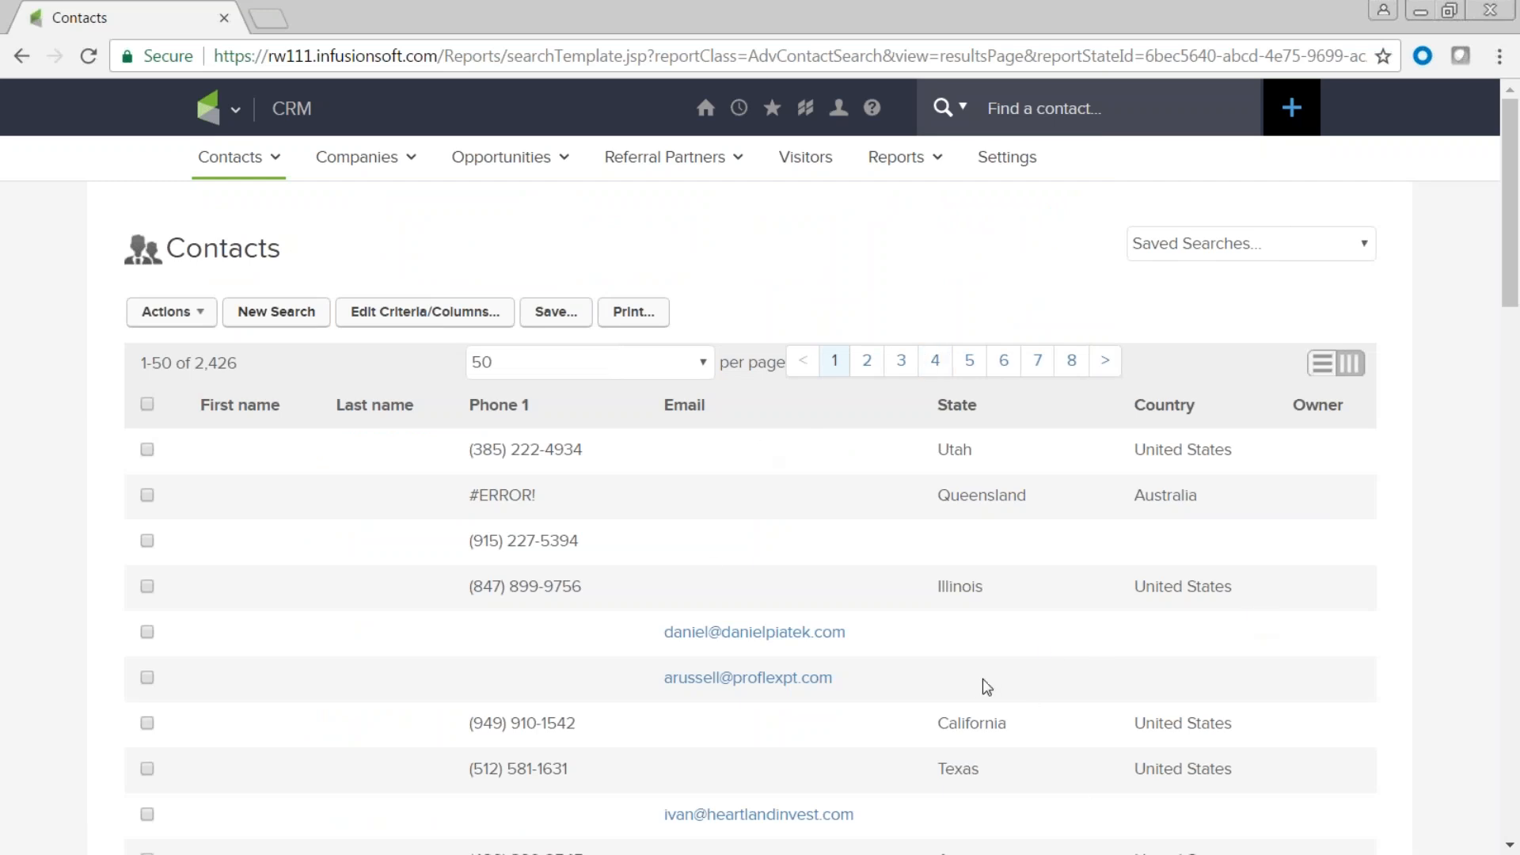
click(1330, 370)
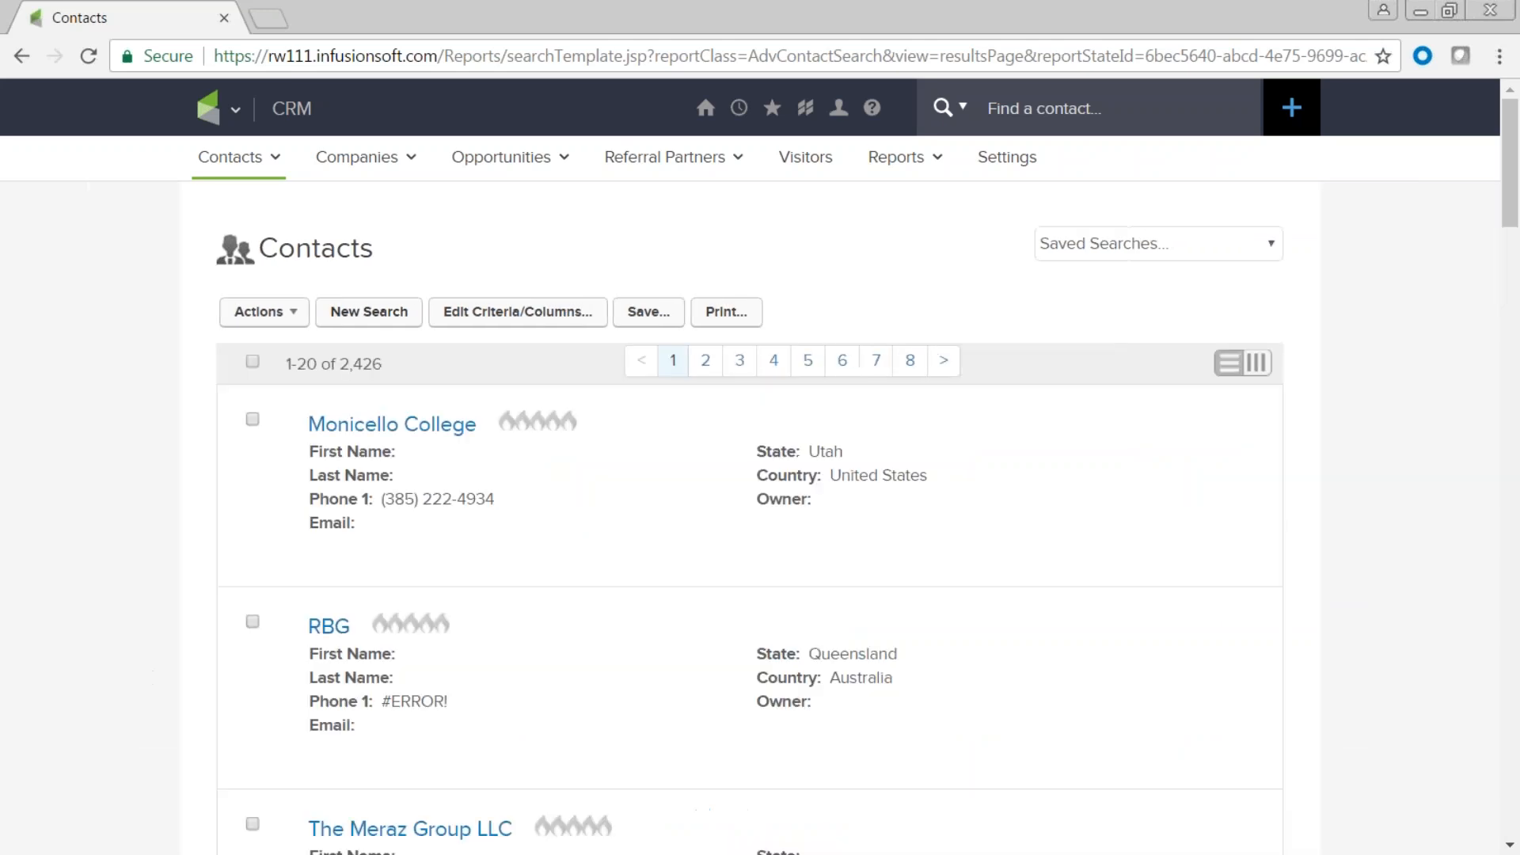
Go to the Dashboard via My Nav, look over it, and bring up the Add Dashboard Widgets list.
mouse_move(1002, 441)
click(236, 111)
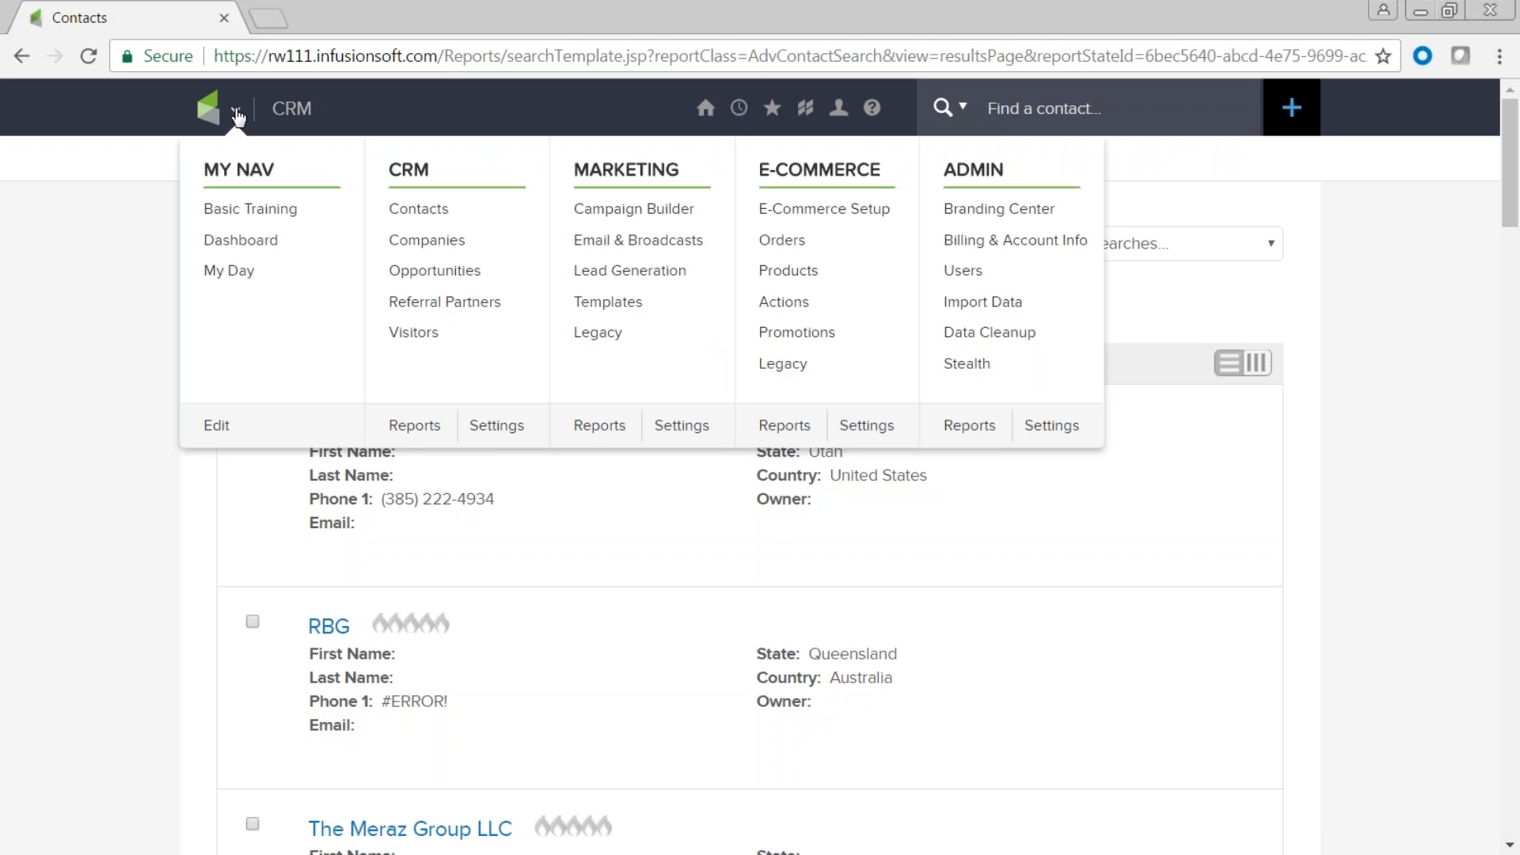
click(234, 248)
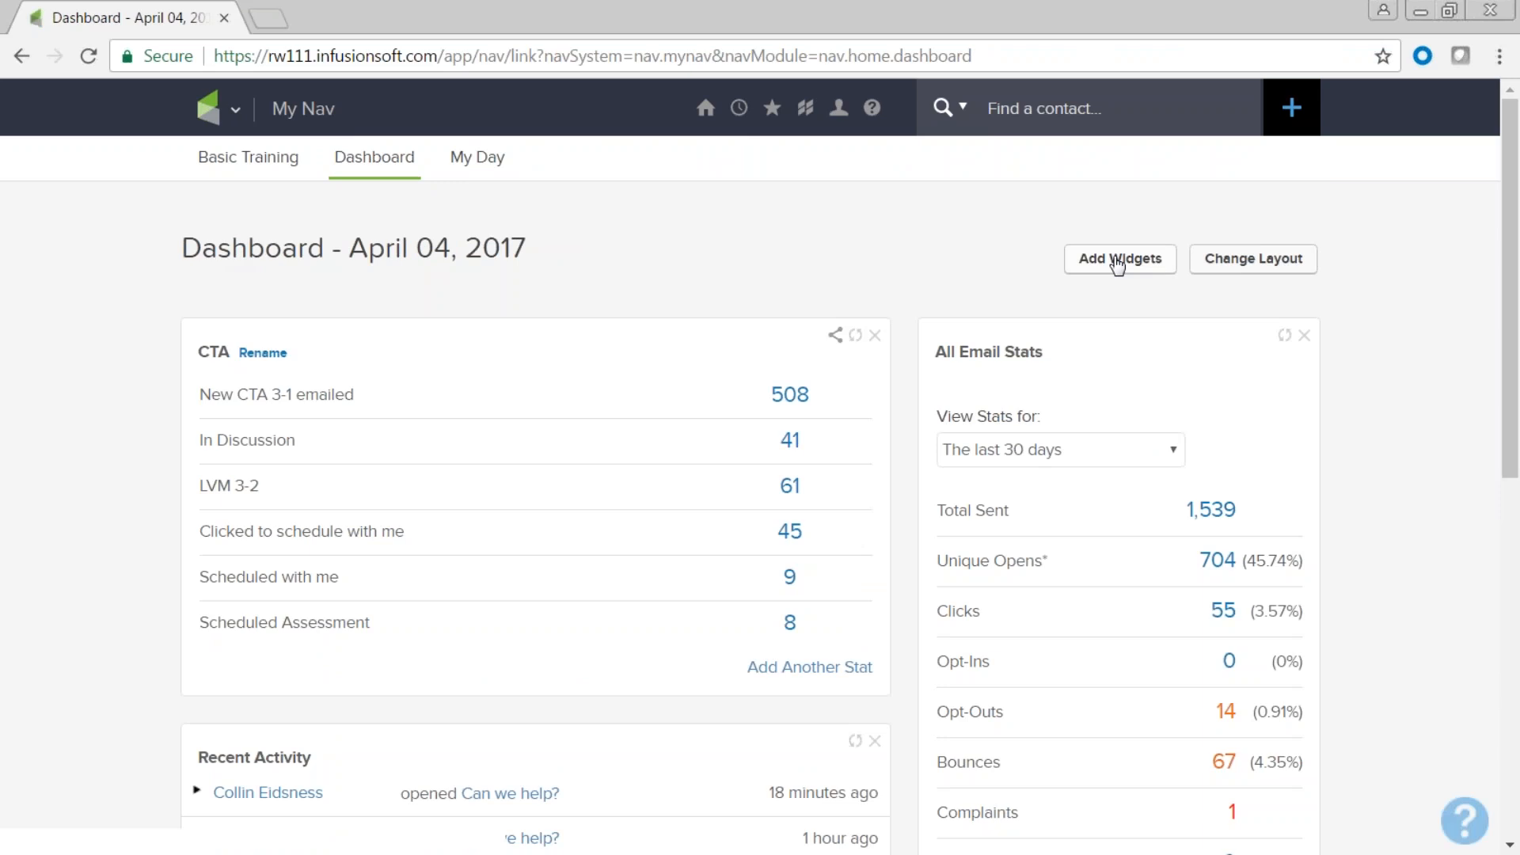
scroll(926, 502, down, 9)
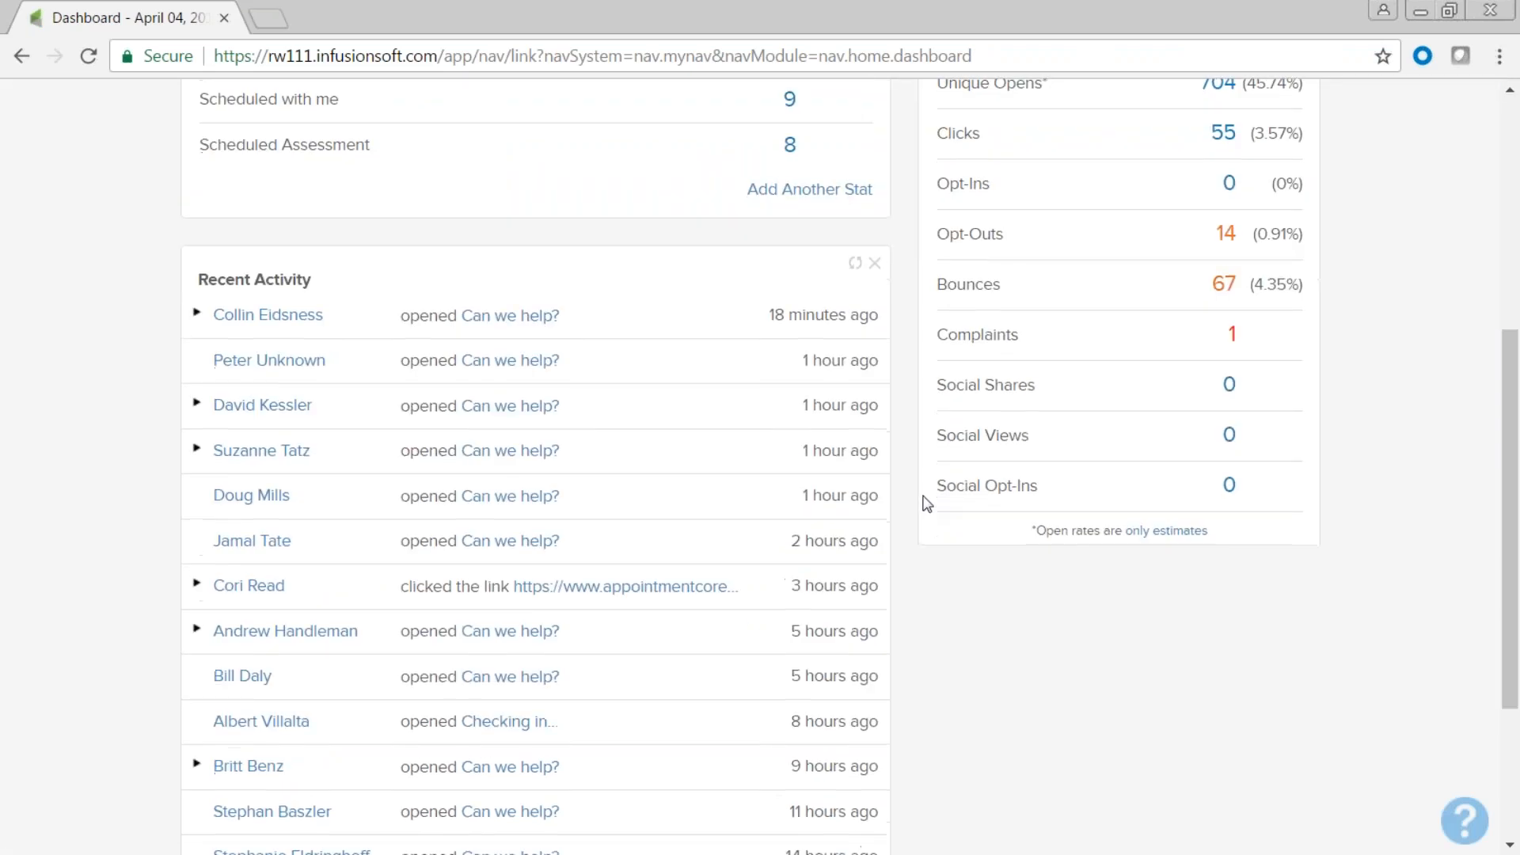
scroll(927, 502, up, 3)
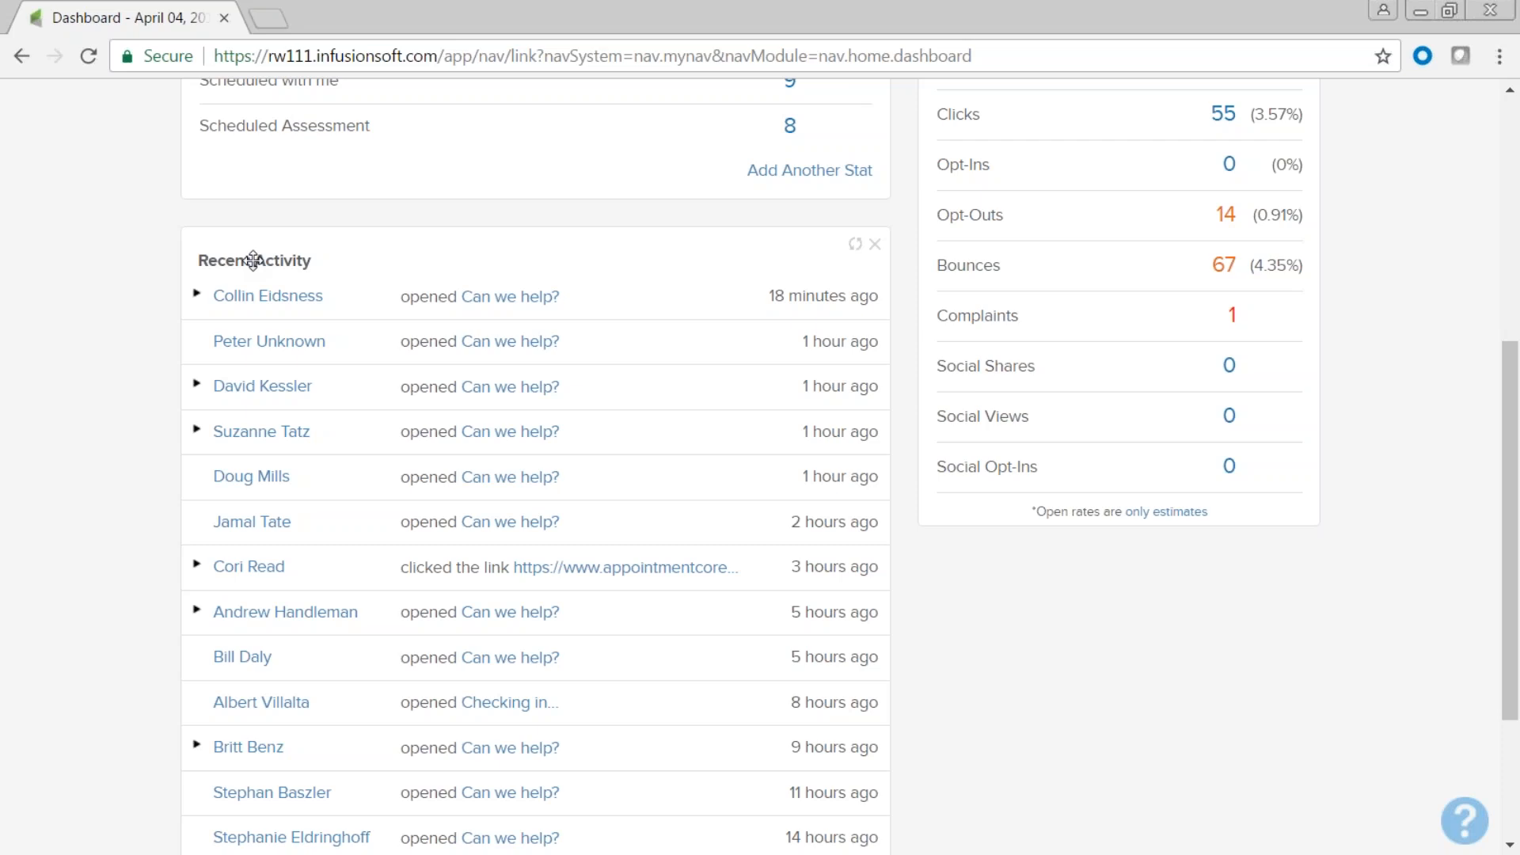
scroll(839, 492, up, 6)
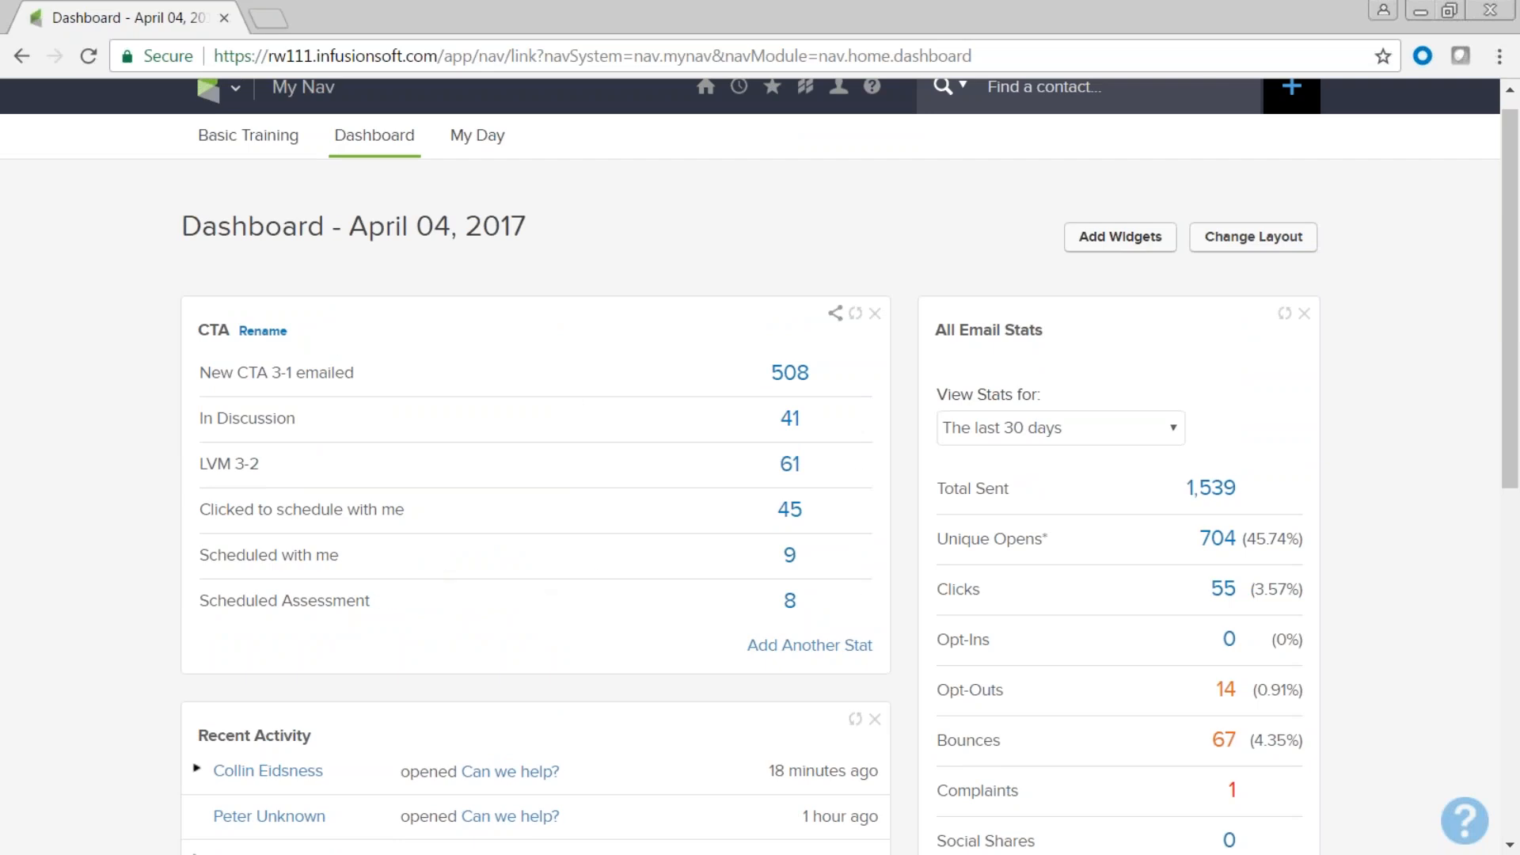
click(1114, 244)
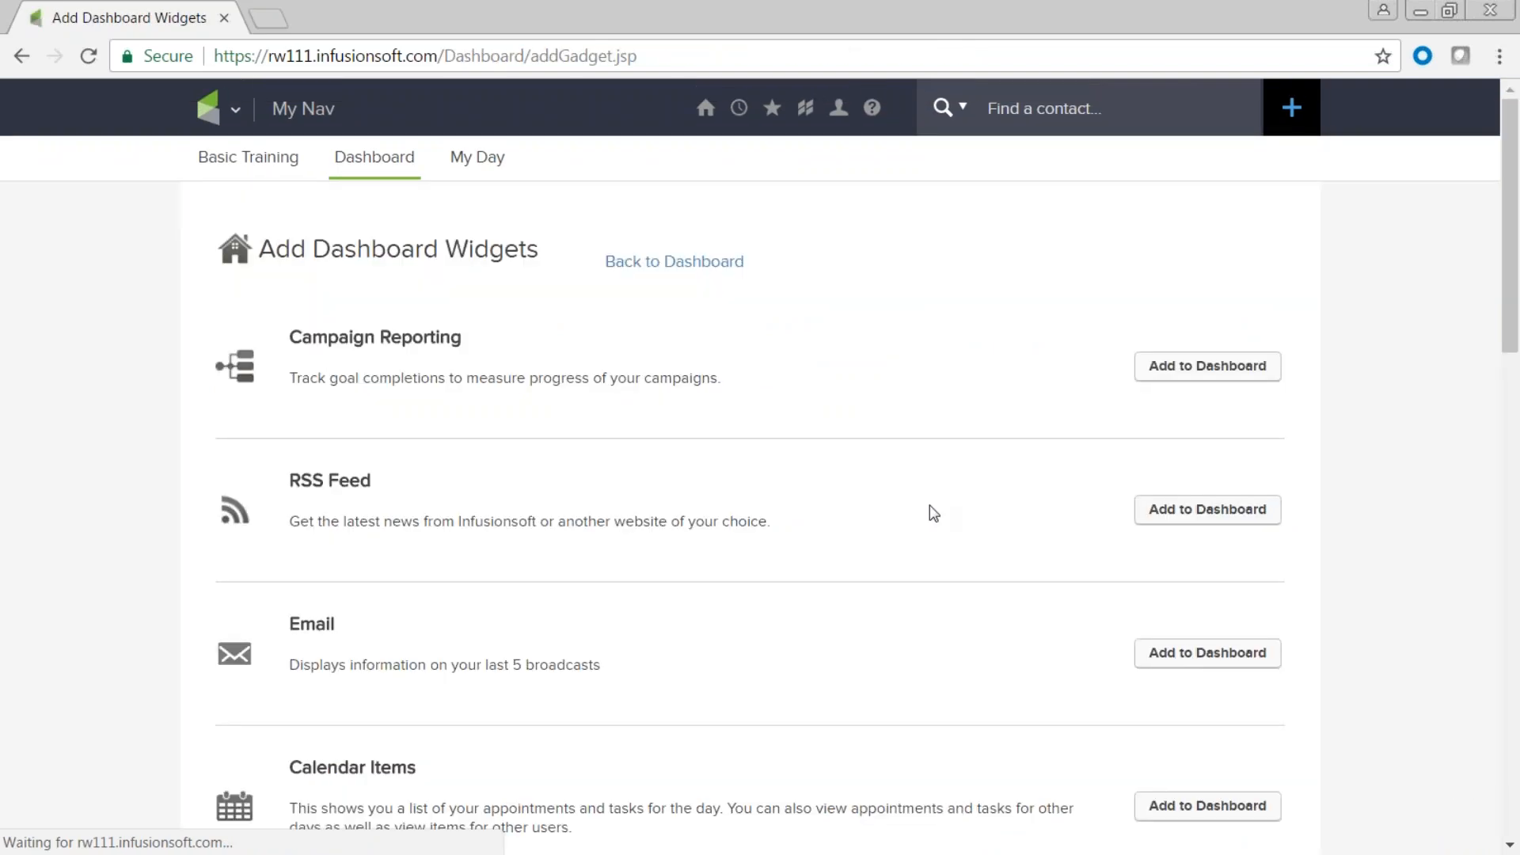
Add a Custom Statistics widget using the Contact category's 'April Import' saved search, showing 4.
scroll(864, 577, down, 4)
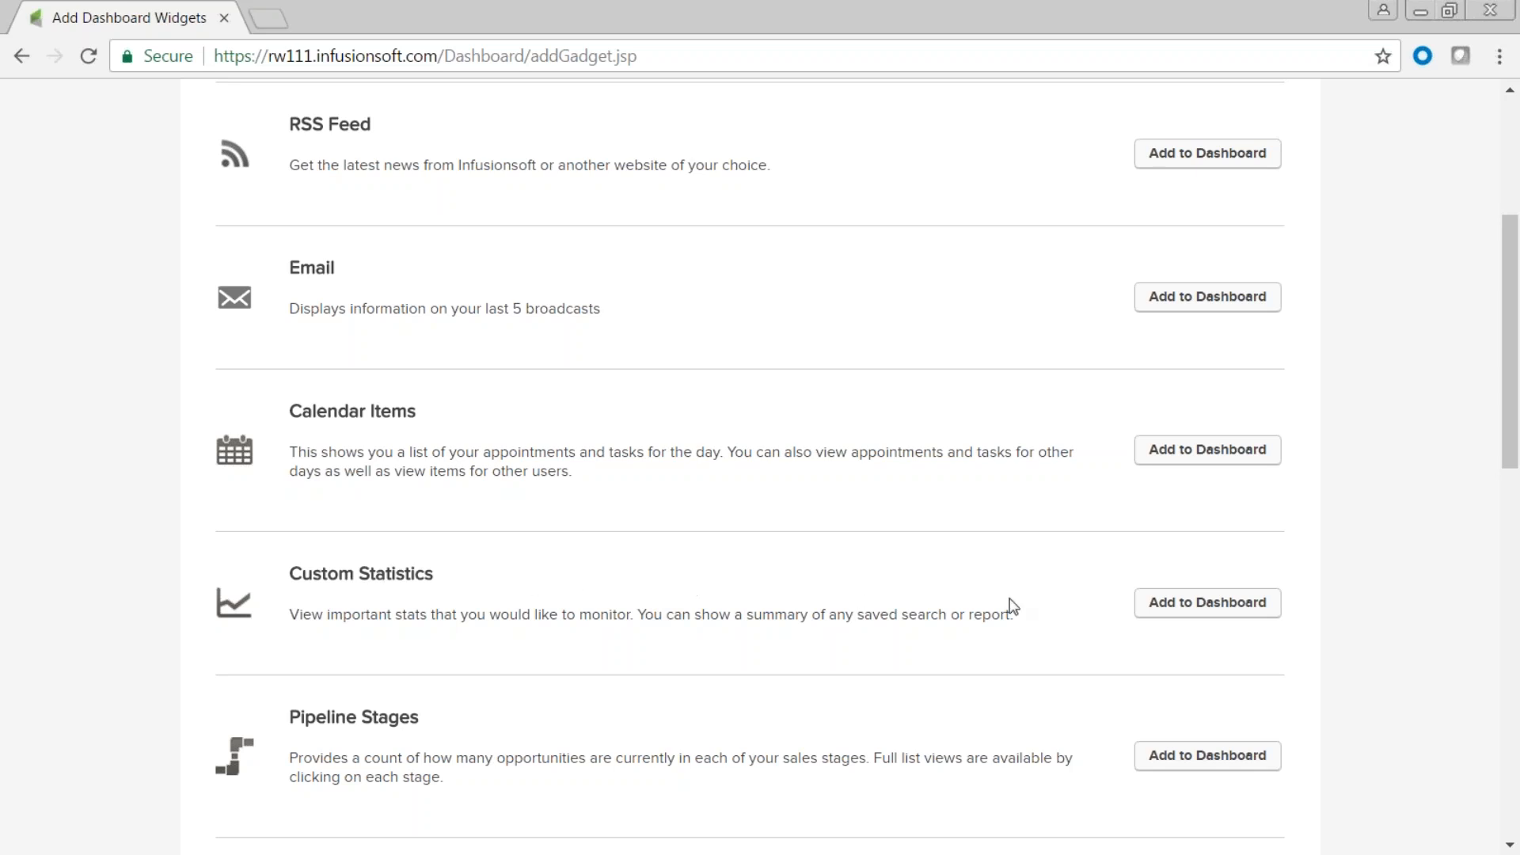
click(1212, 606)
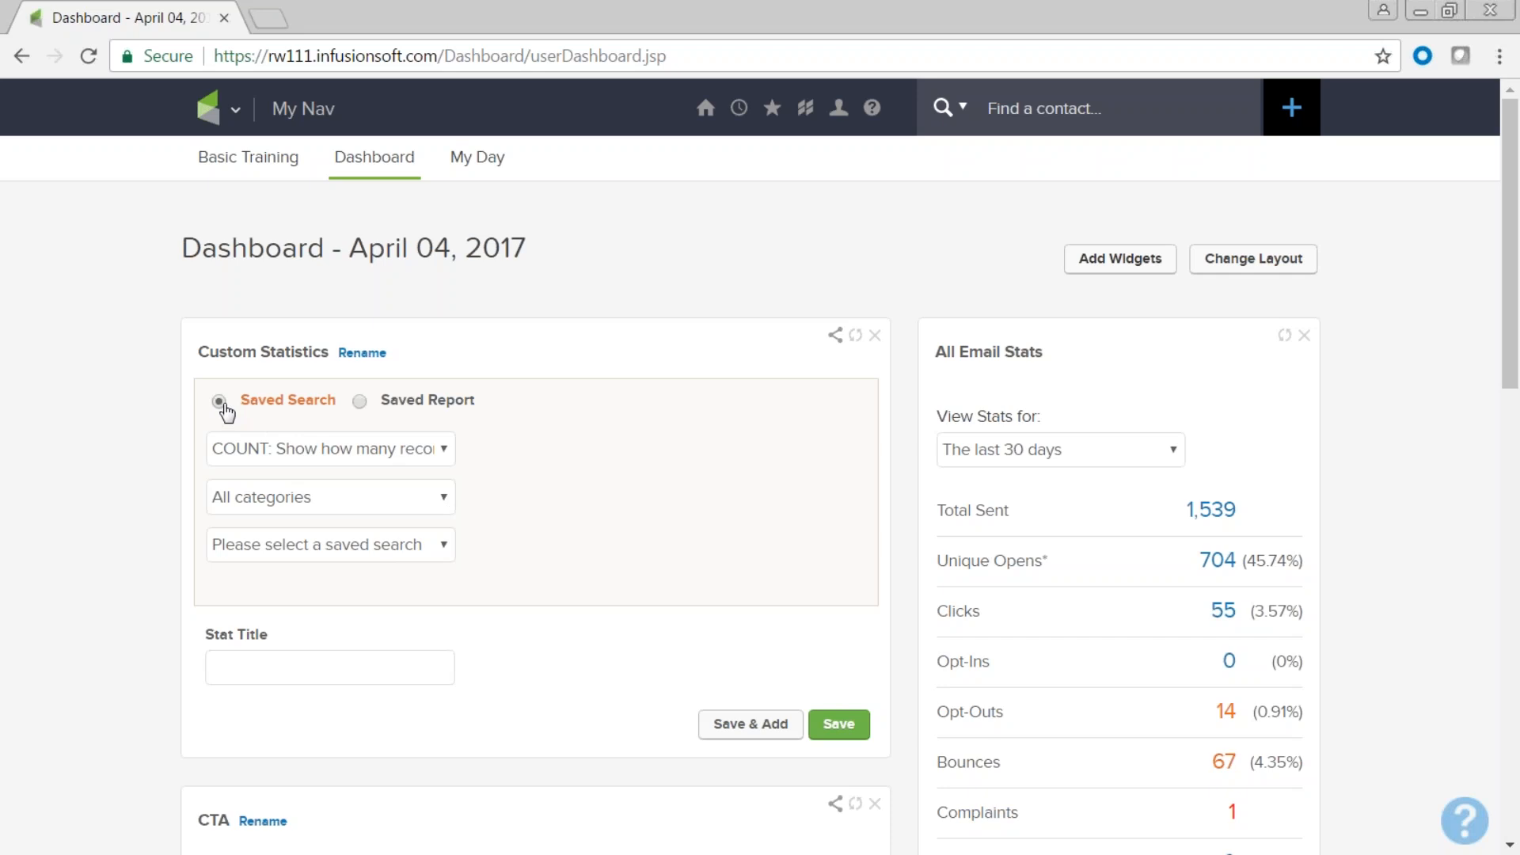
click(447, 497)
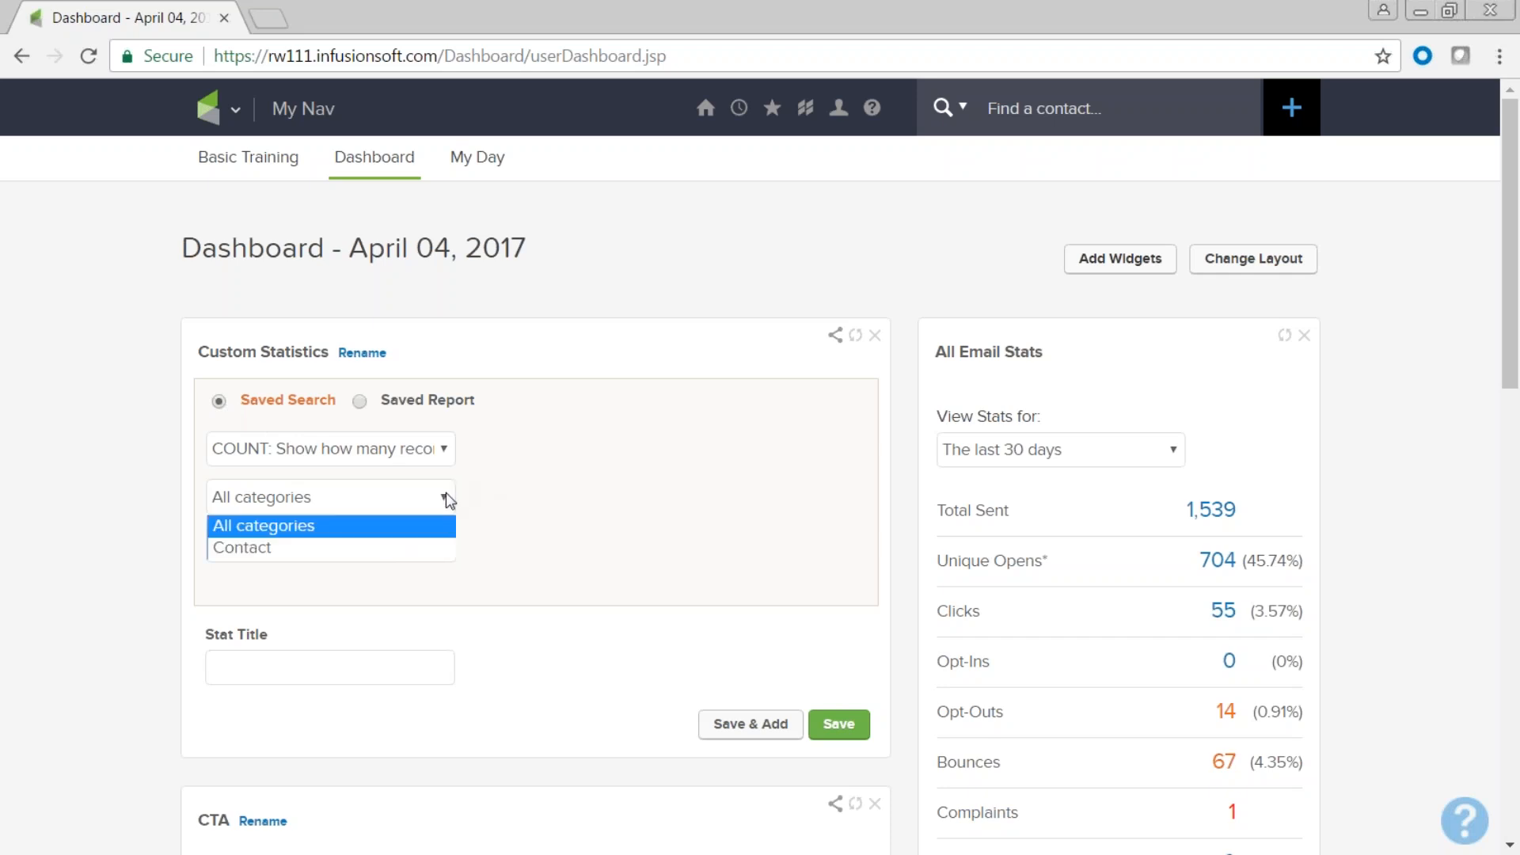
click(435, 551)
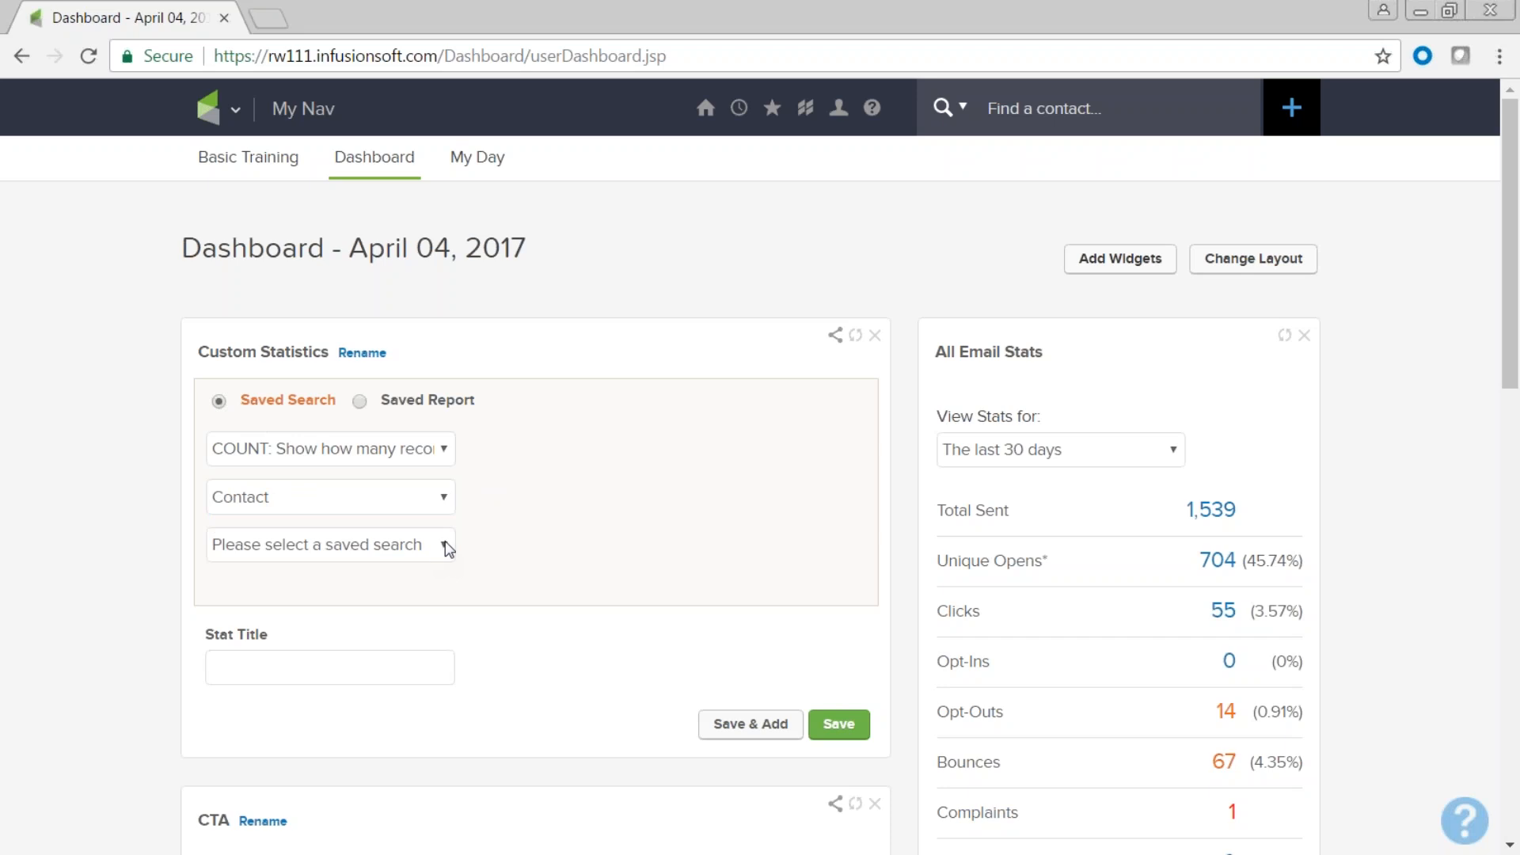
click(444, 546)
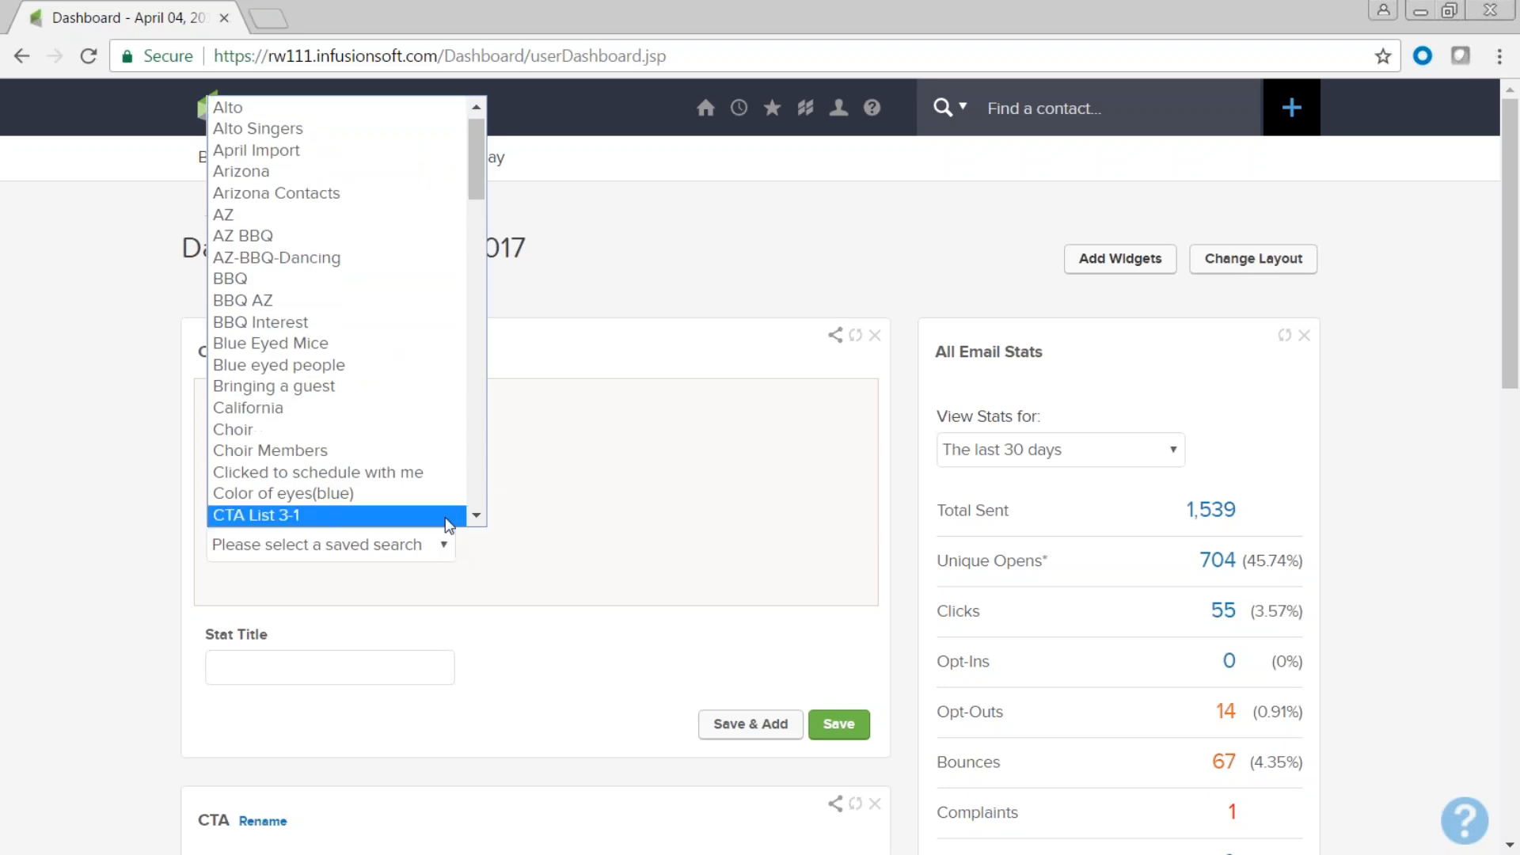
click(451, 151)
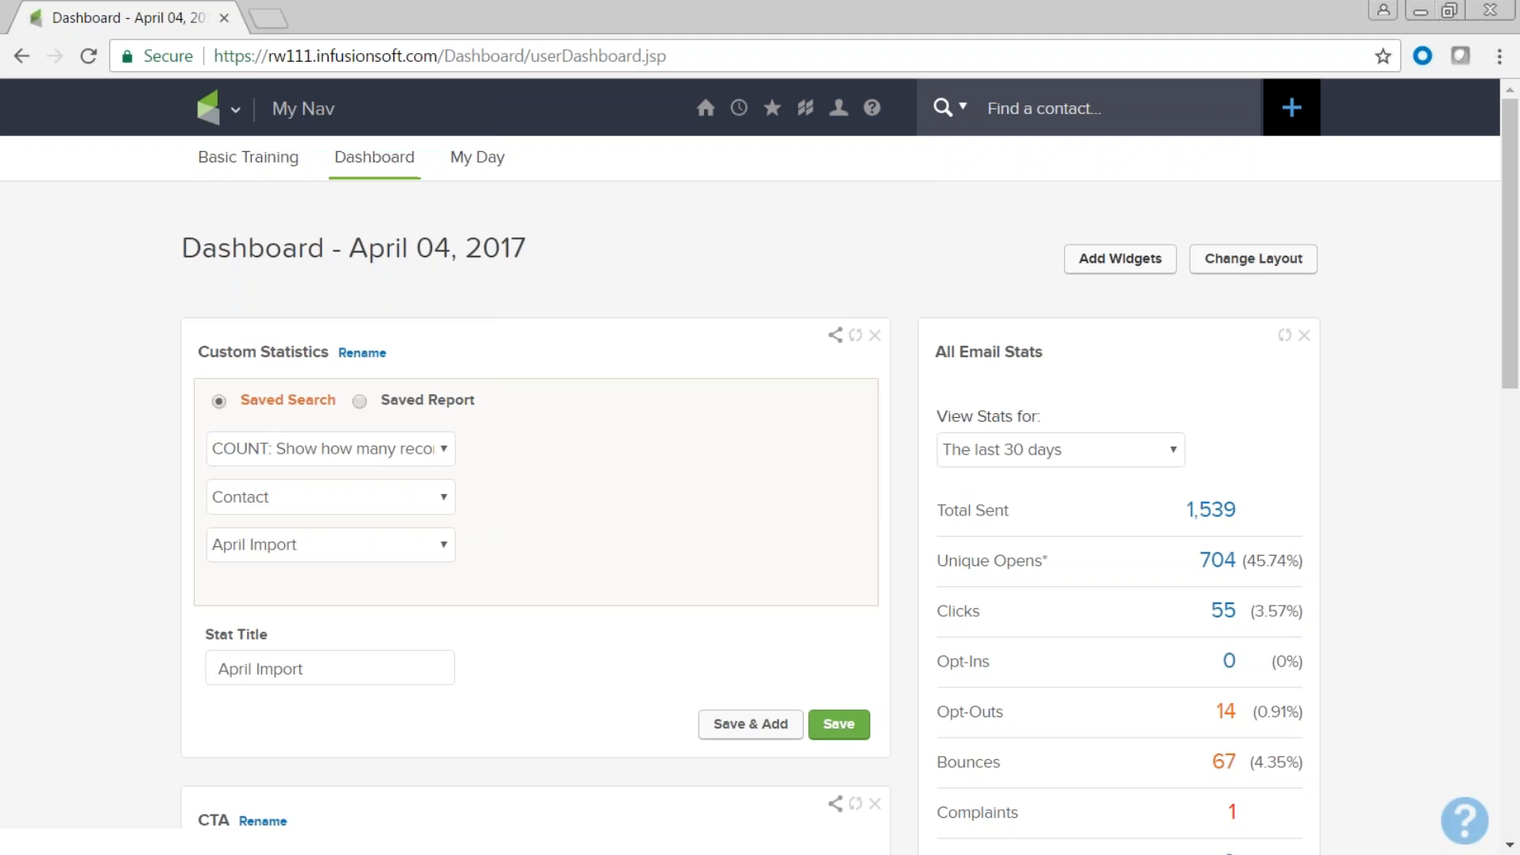
click(838, 724)
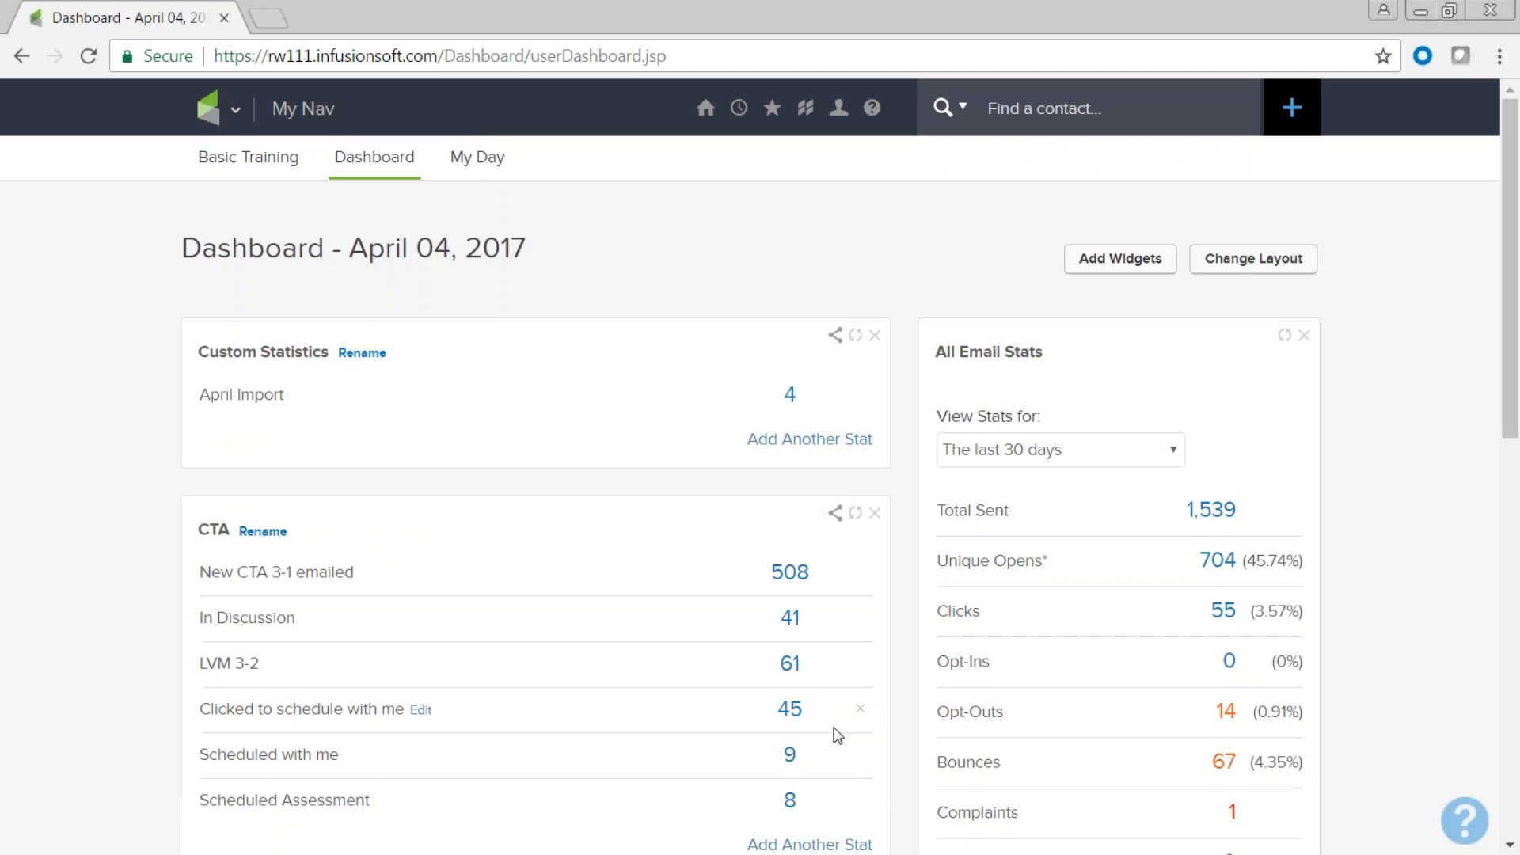
Change the Custom Statistics widget title to 'Imports' and save it.
click(365, 354)
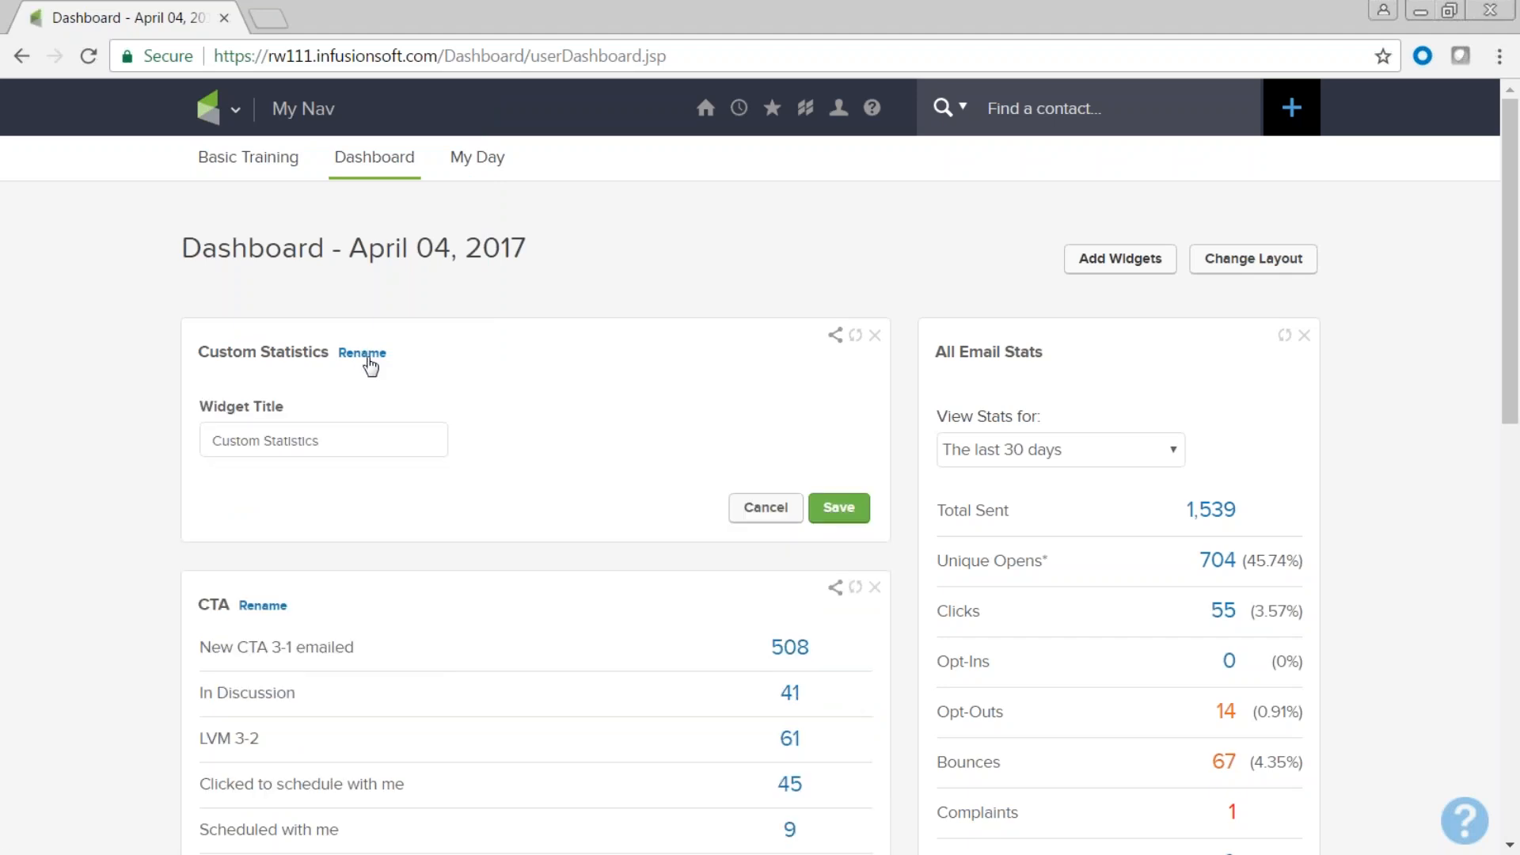
text(Imports)
drag(372, 441, 213, 438)
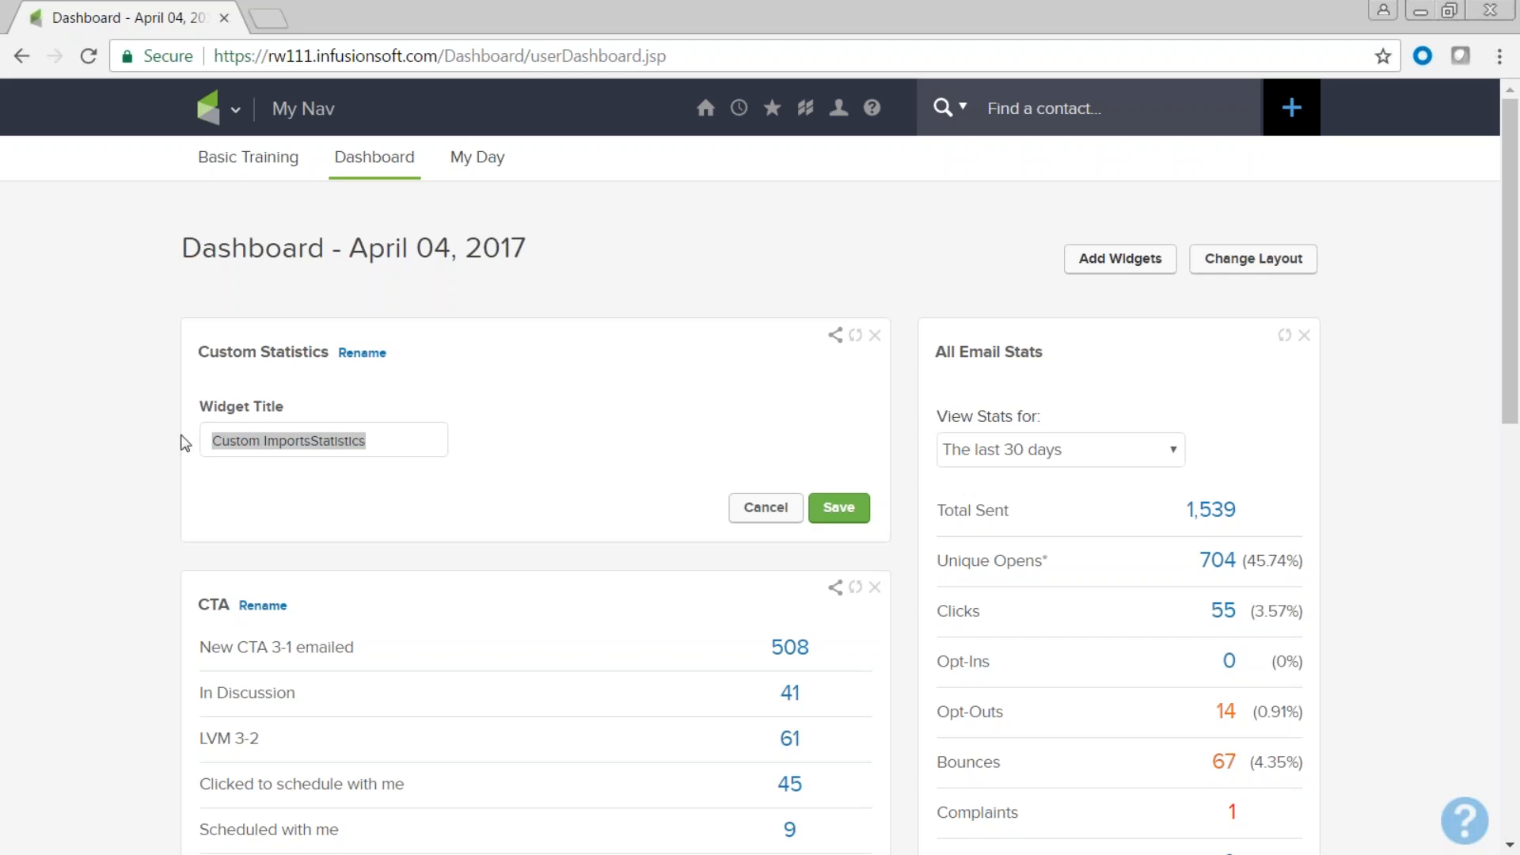
click(393, 488)
drag(387, 438, 205, 438)
key(BackSpace)
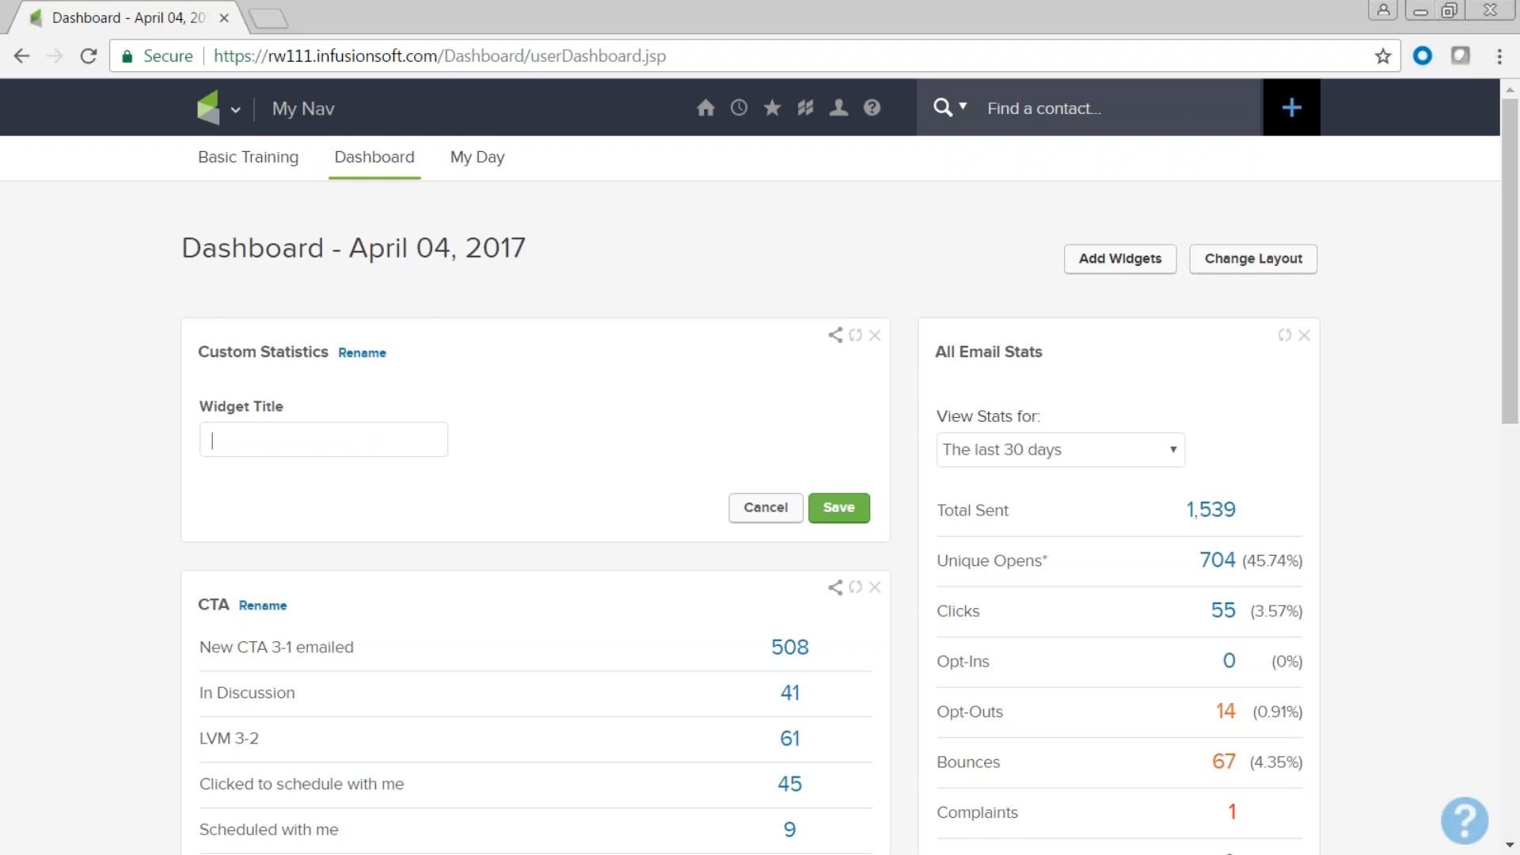
text(Imports)
click(841, 509)
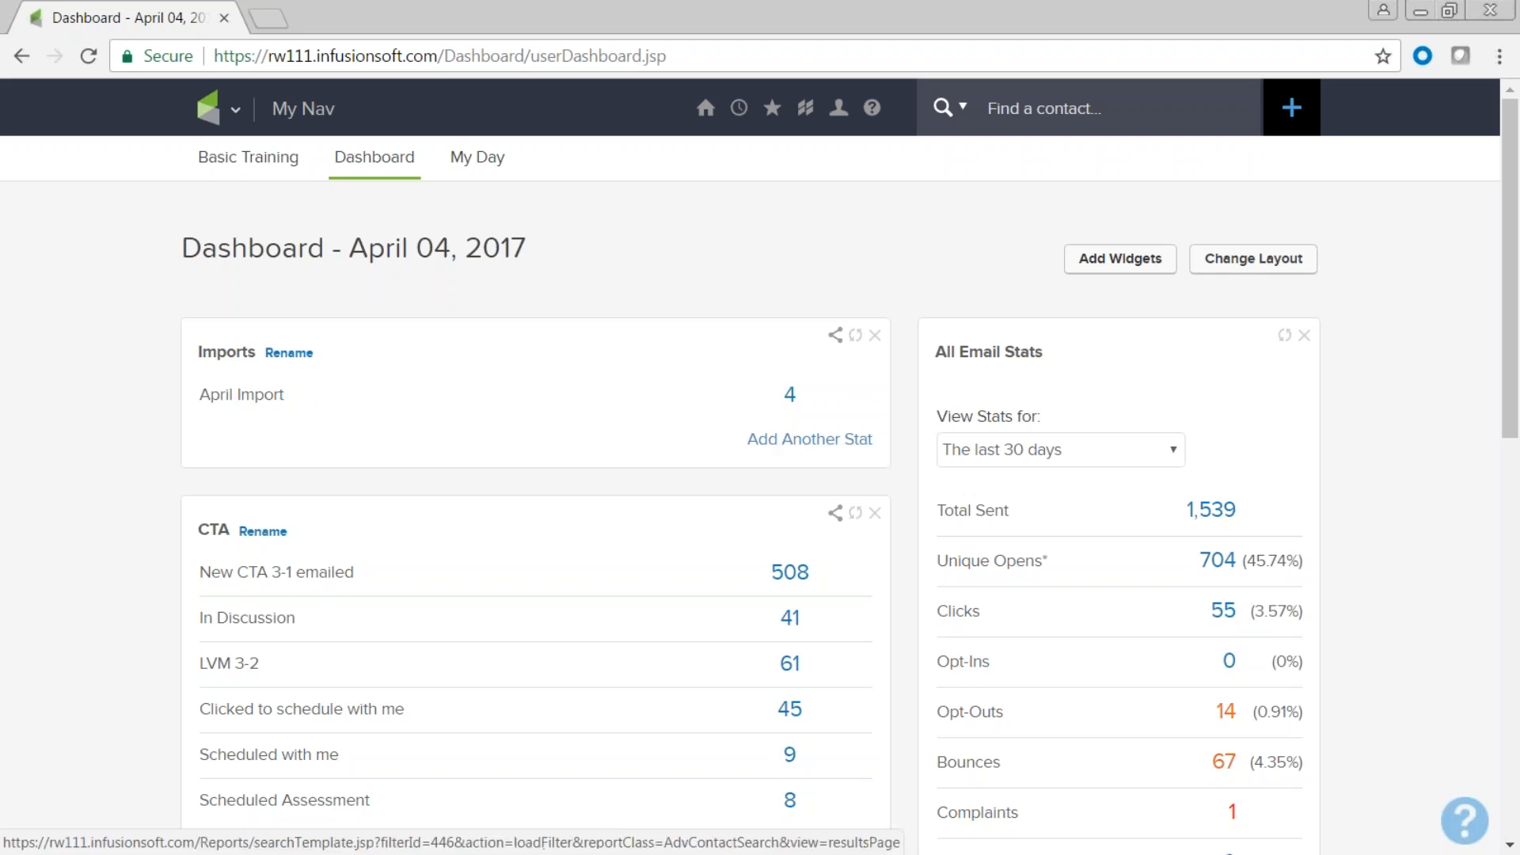
Open the April Import contacts and try the Apply/Remove Tag bulk action, toggling select-all.
click(790, 400)
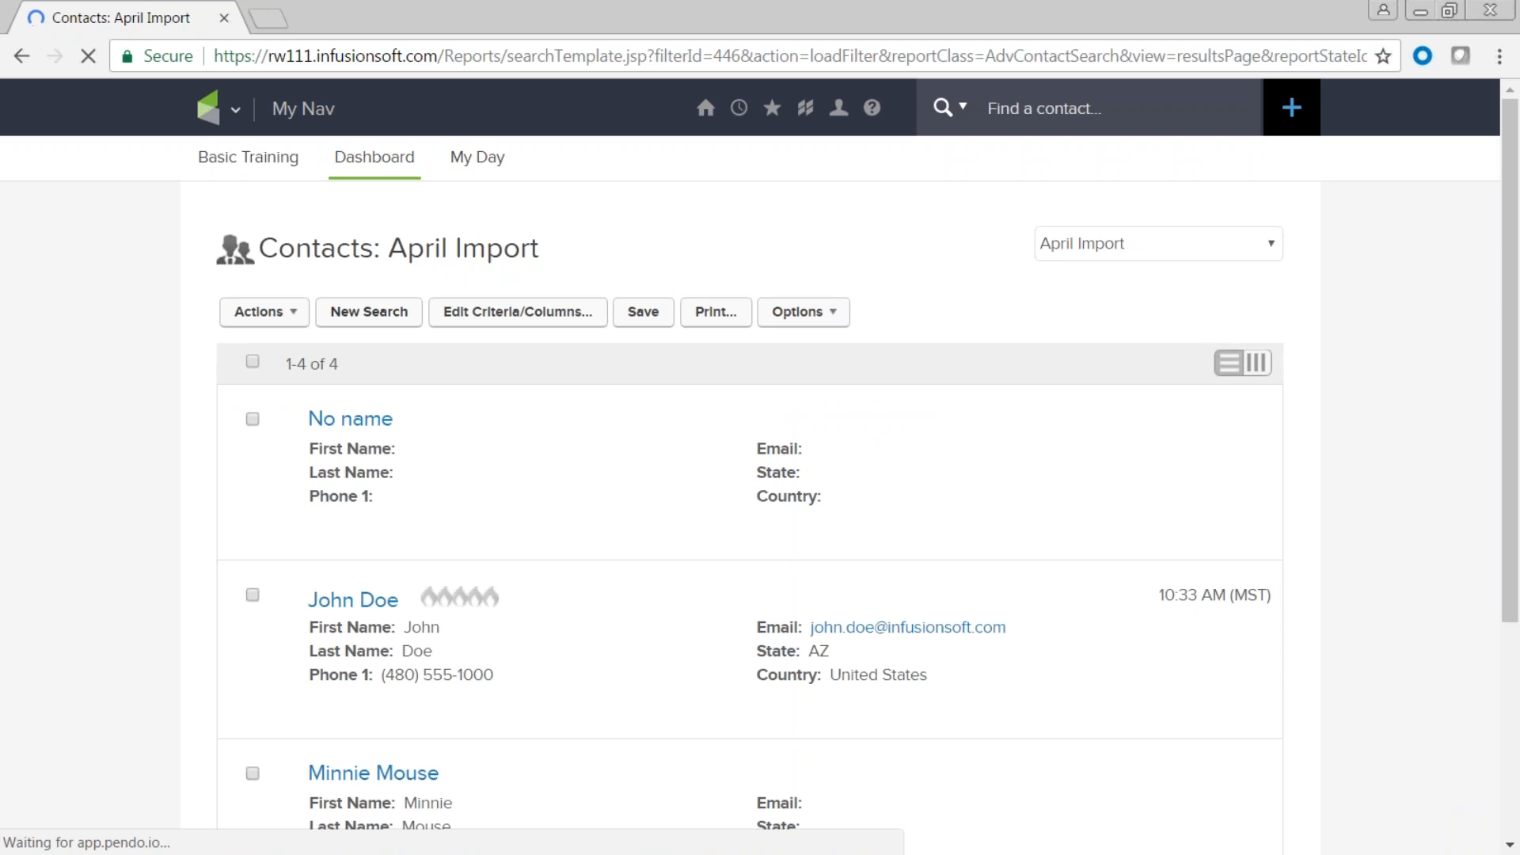
click(299, 316)
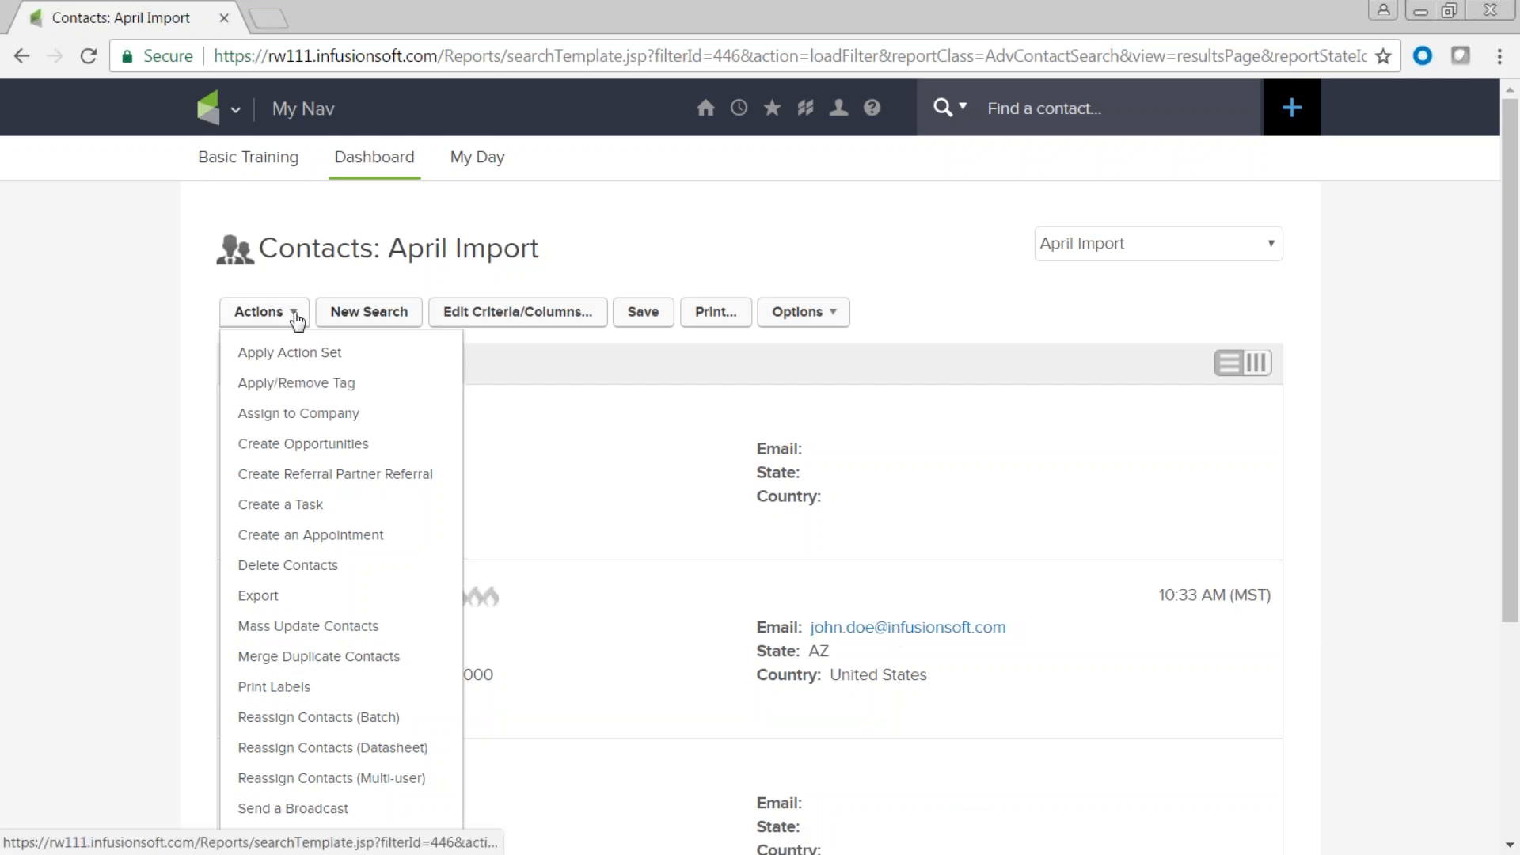
click(295, 385)
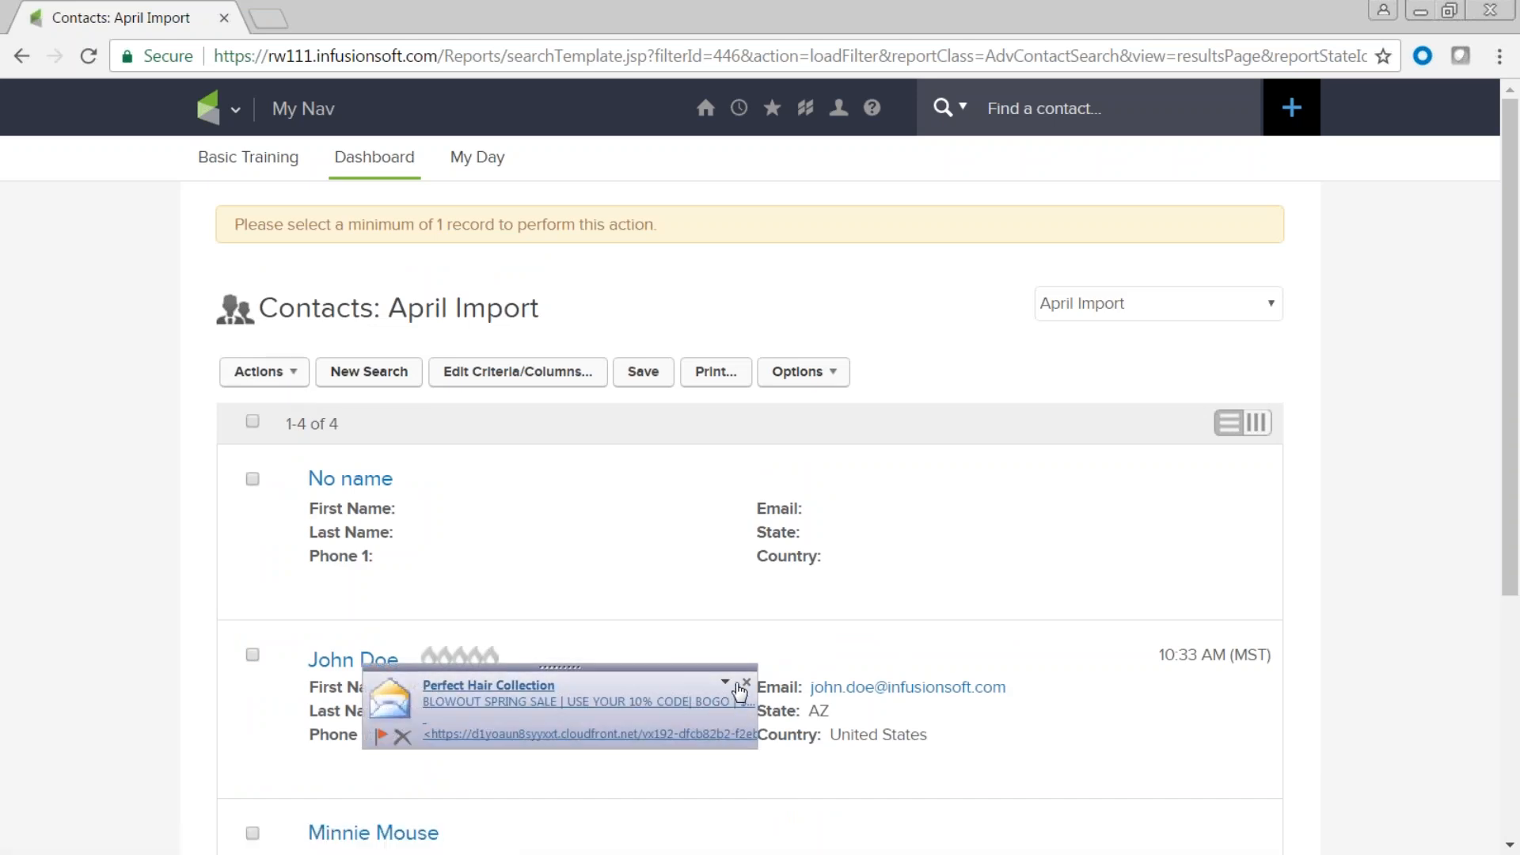
click(747, 683)
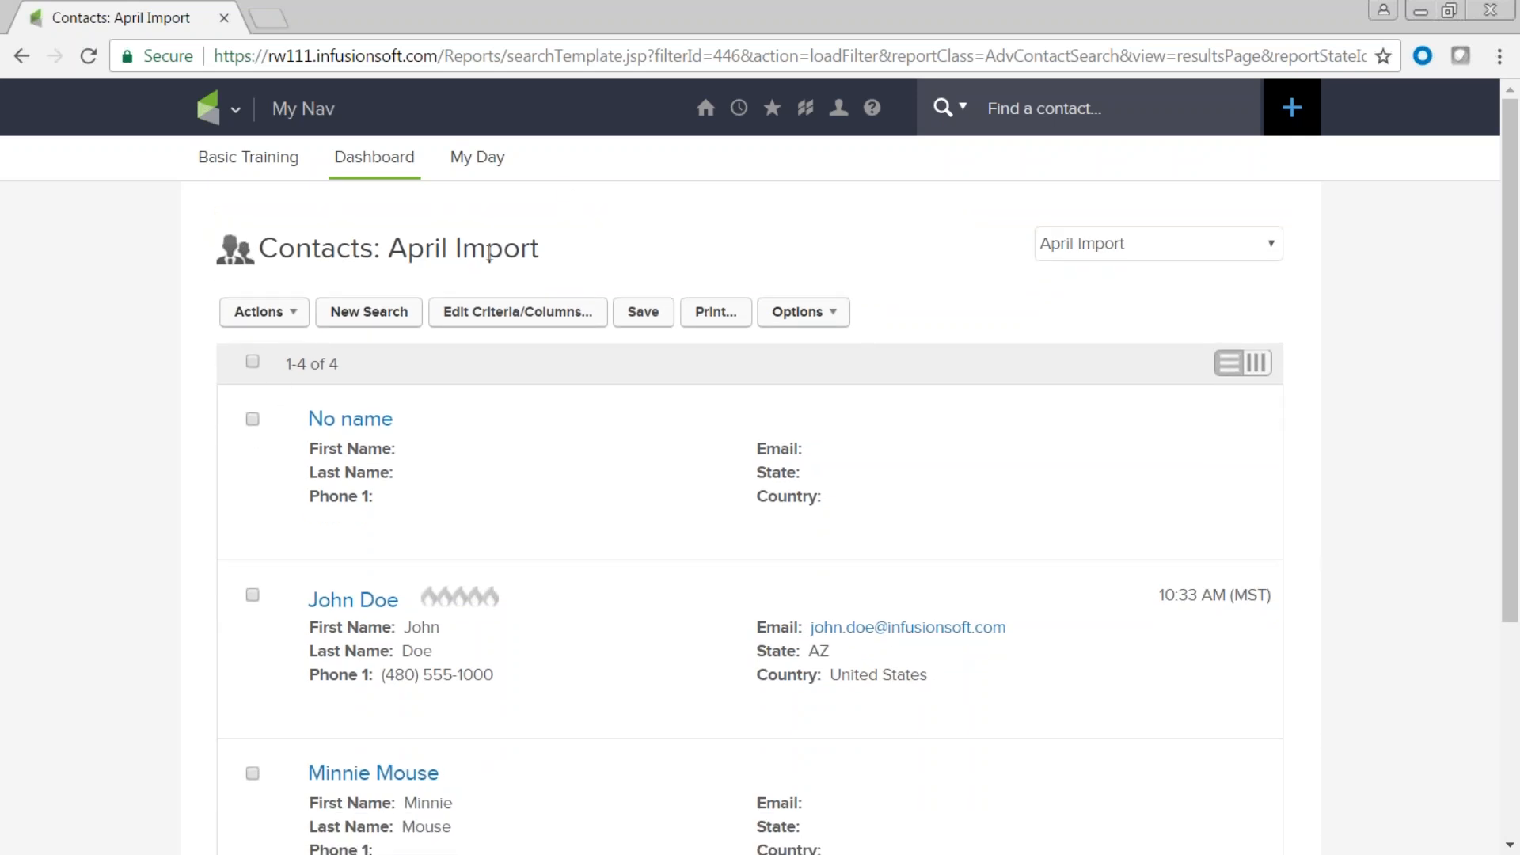
click(253, 364)
click(261, 370)
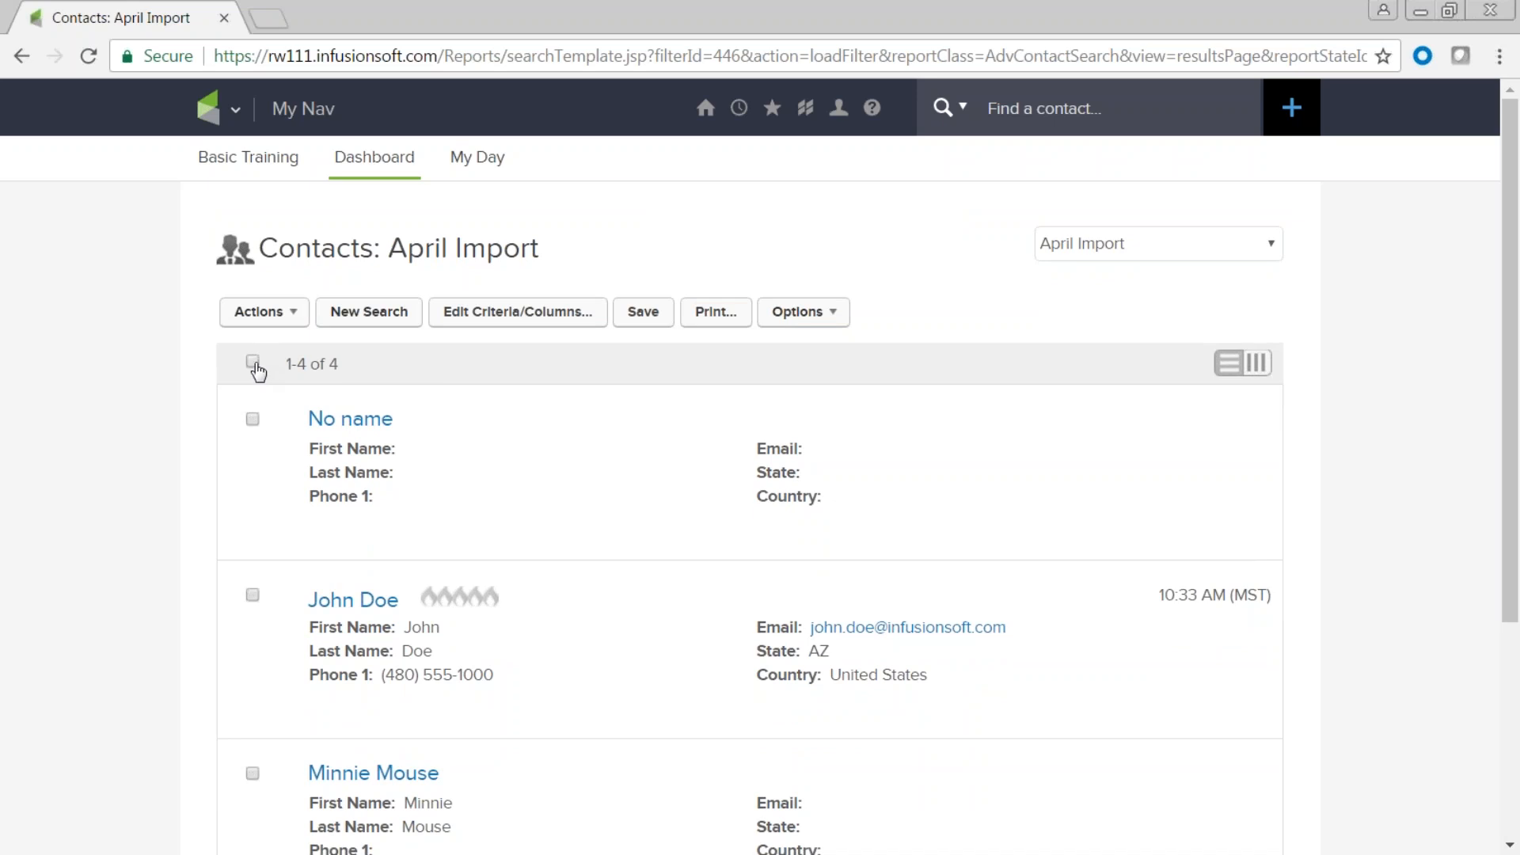
Select one more contact, choose Apply/Remove Tag with the Valentine list tag, and save.
click(254, 595)
click(292, 318)
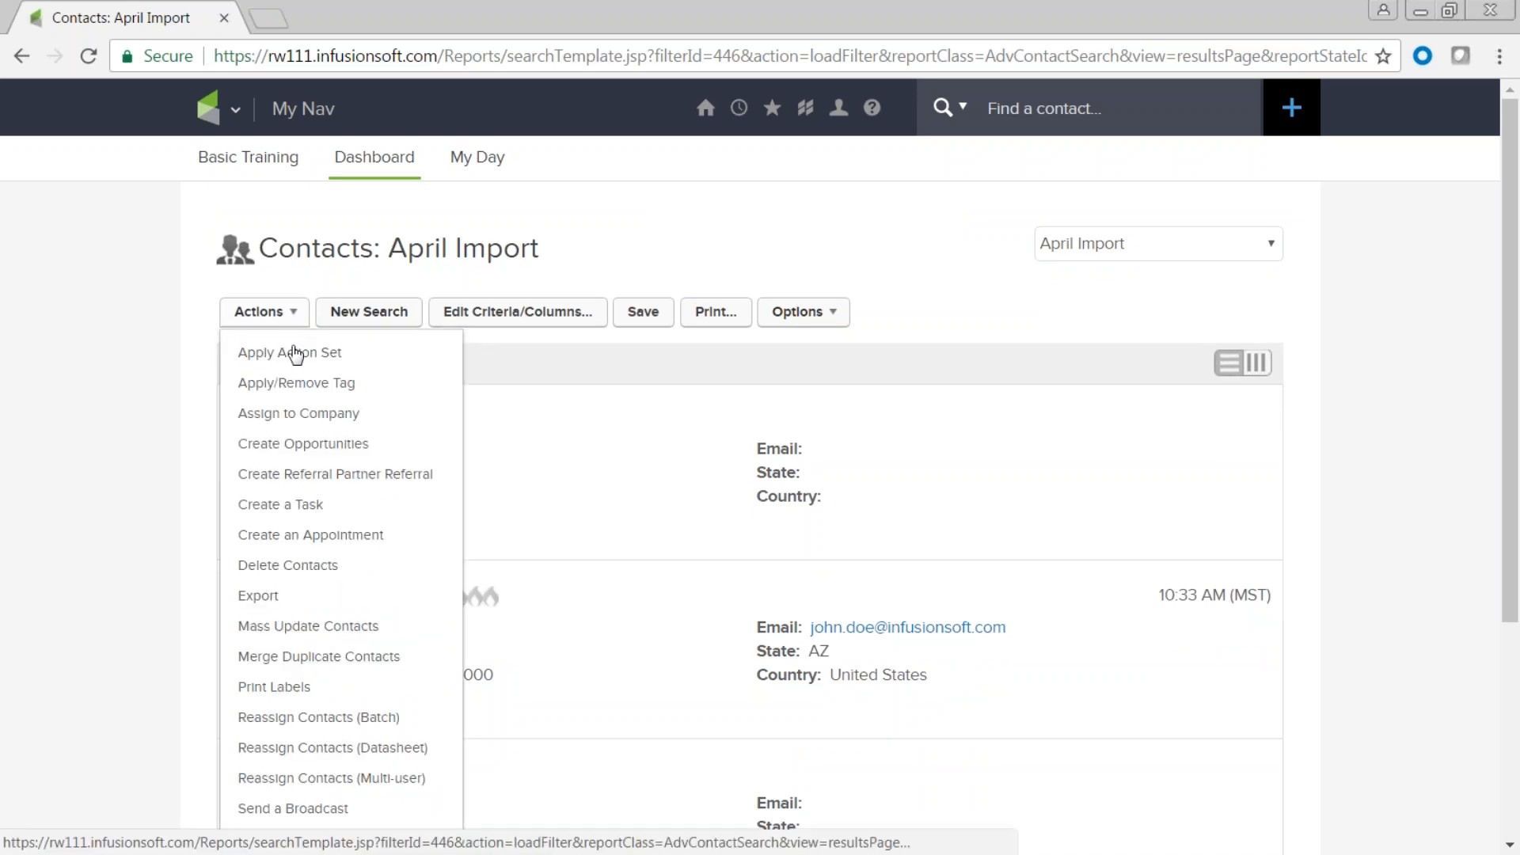
click(293, 385)
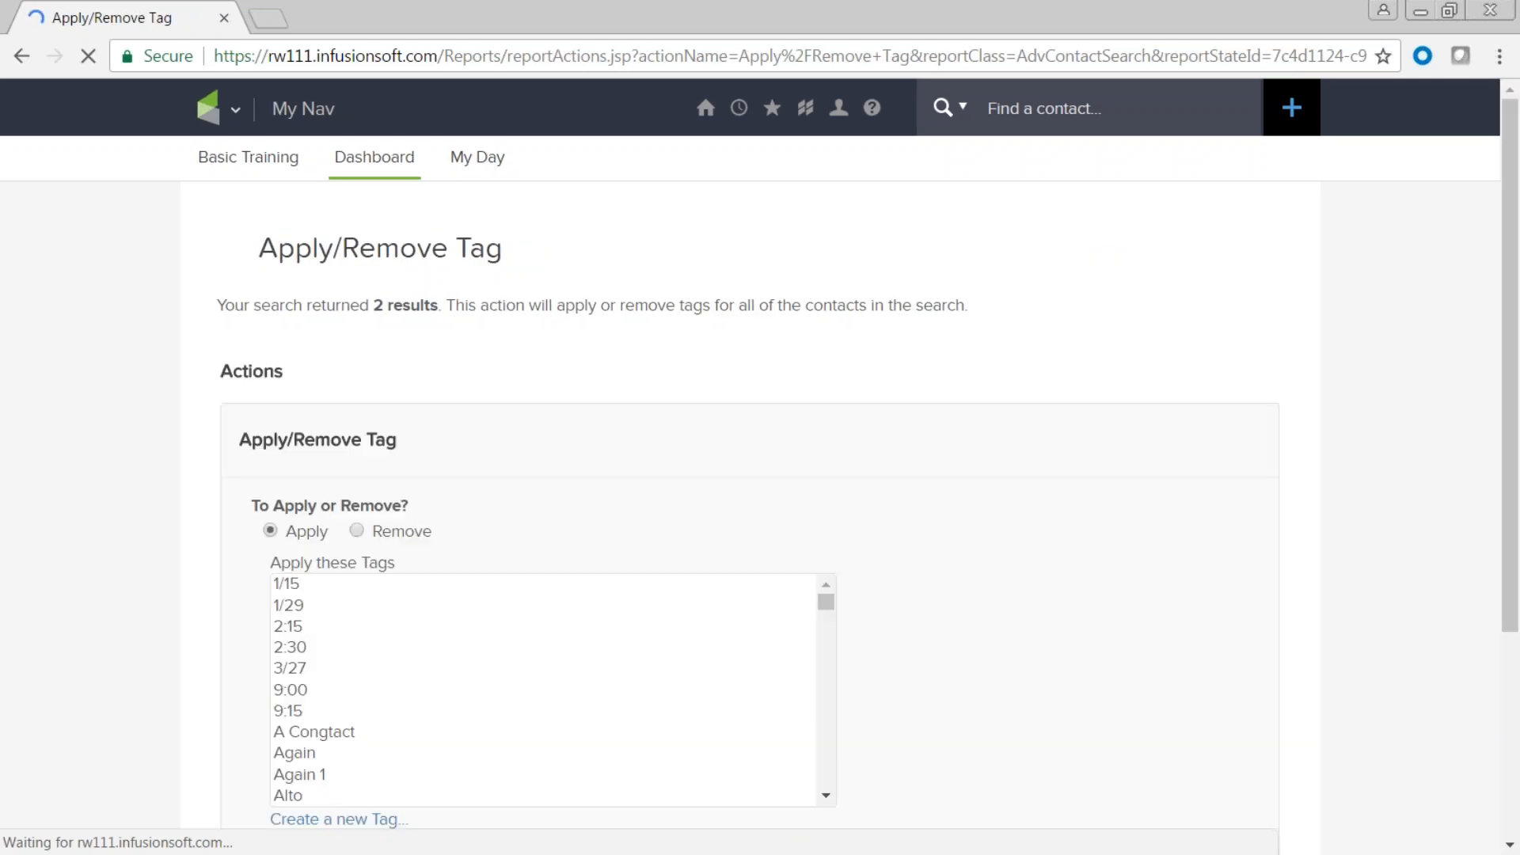
scroll(391, 713, down, 10)
scroll(390, 713, down, 10)
click(324, 733)
scroll(943, 608, down, 3)
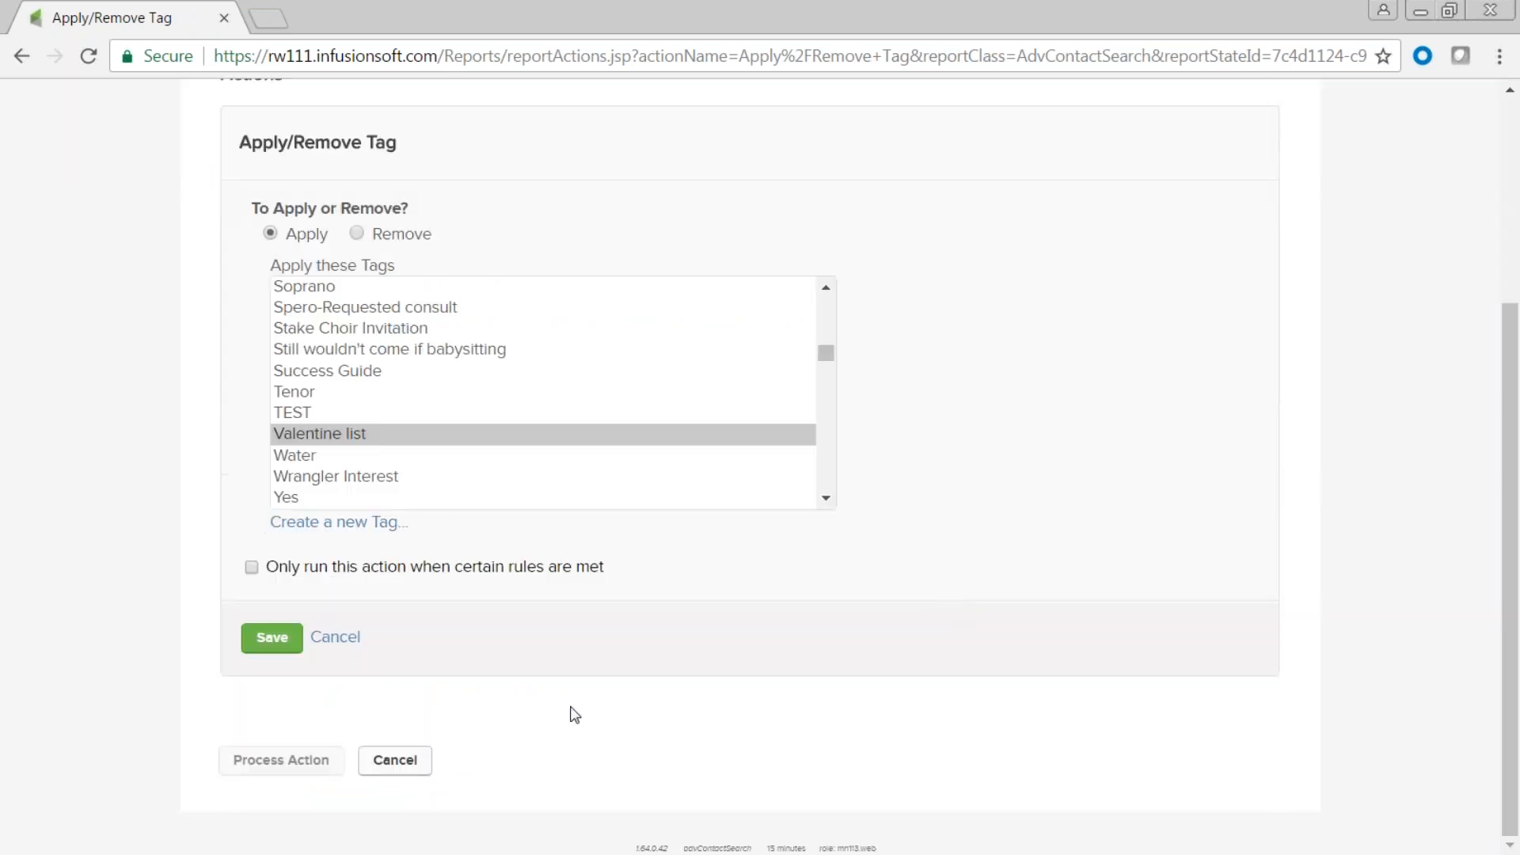
click(273, 641)
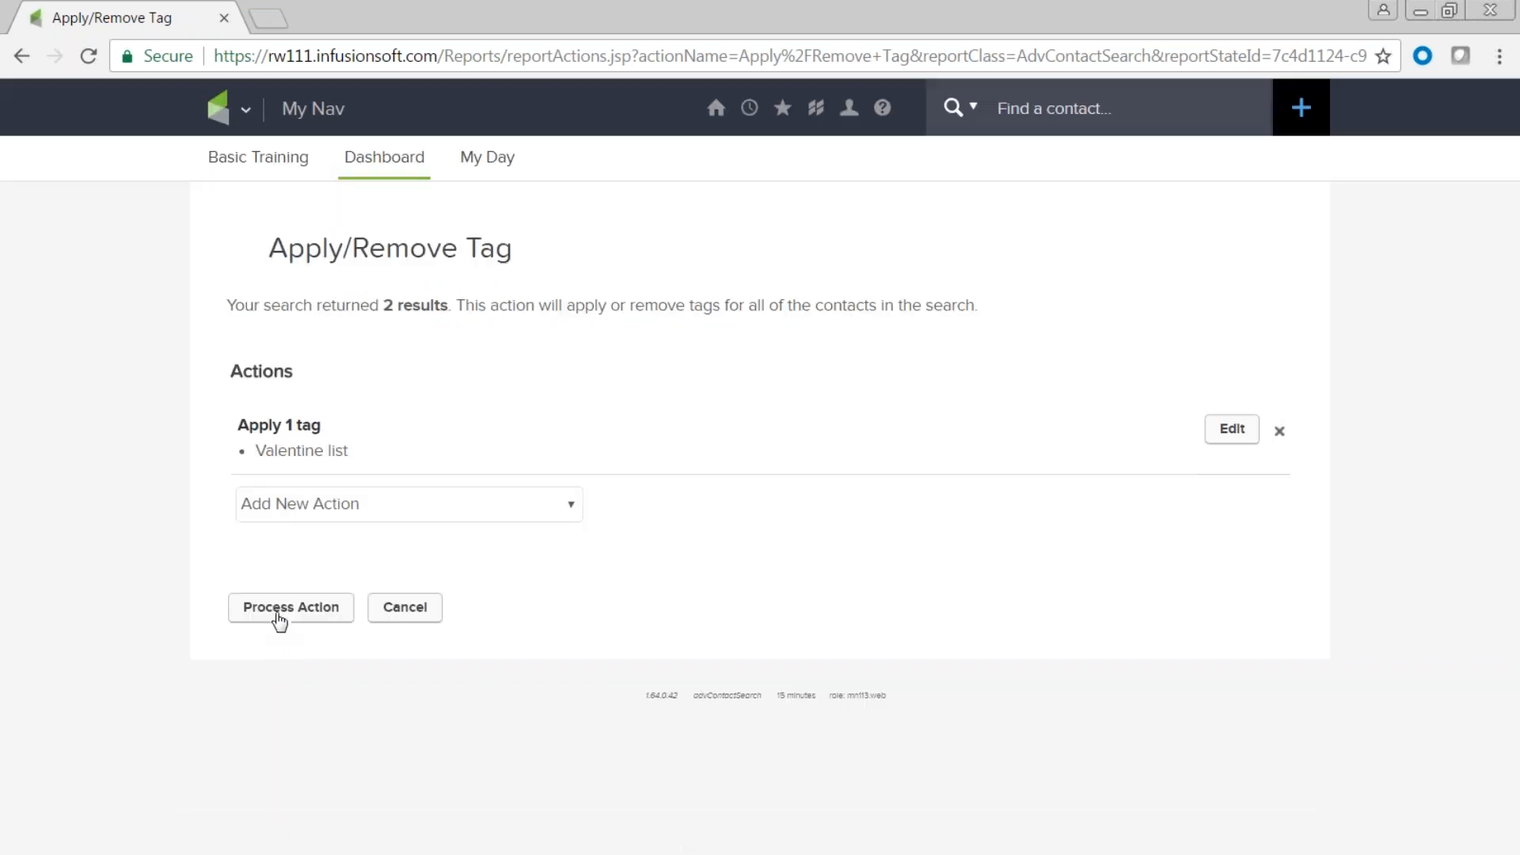
Process the Valentine list tag action for 2 contacts, then go to a recently viewed contact's record.
click(280, 615)
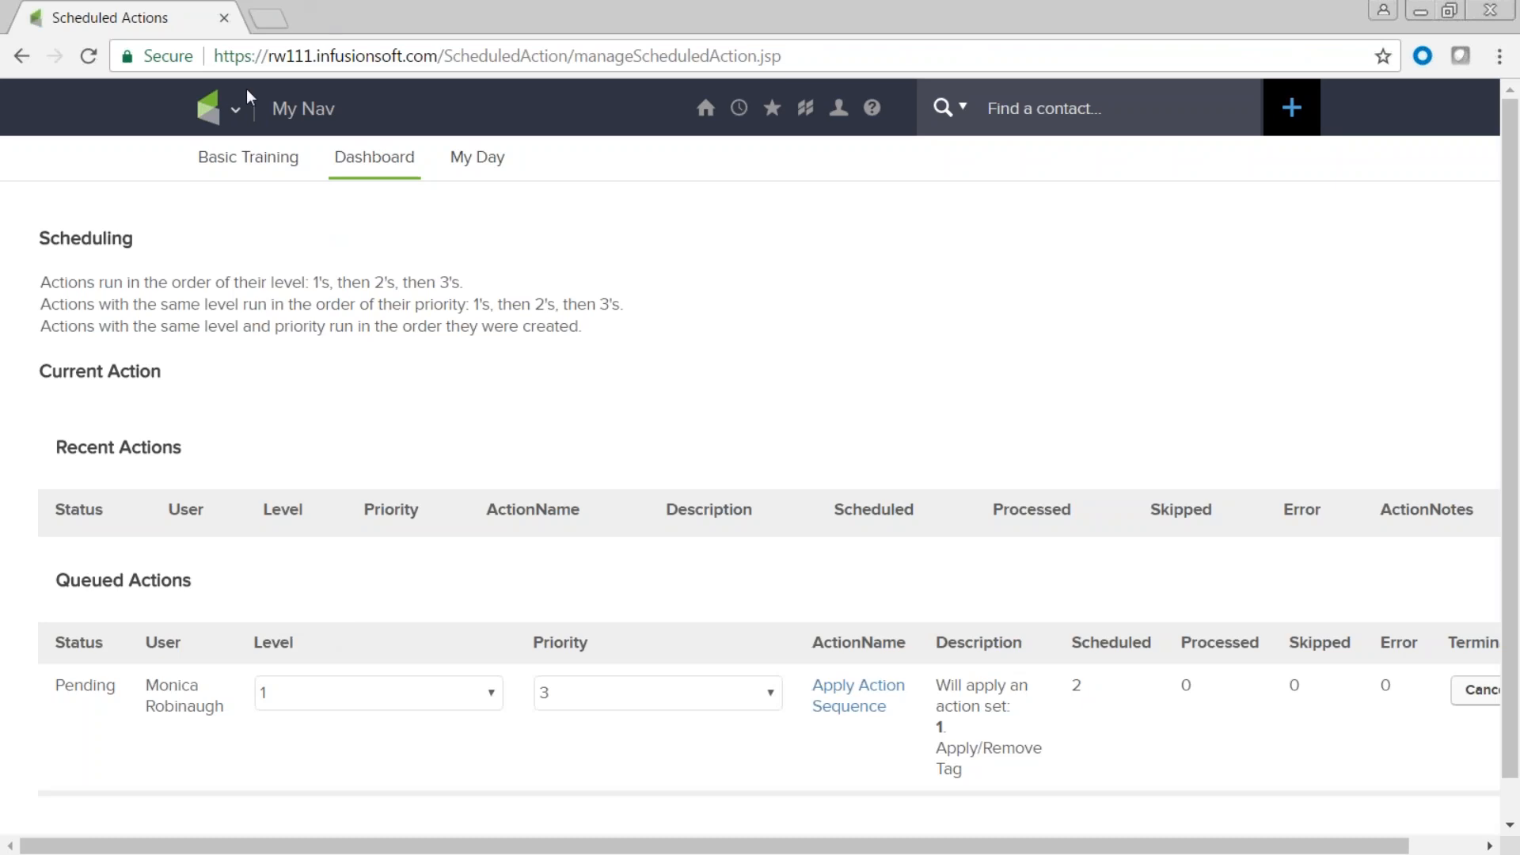
mouse_move(238, 107)
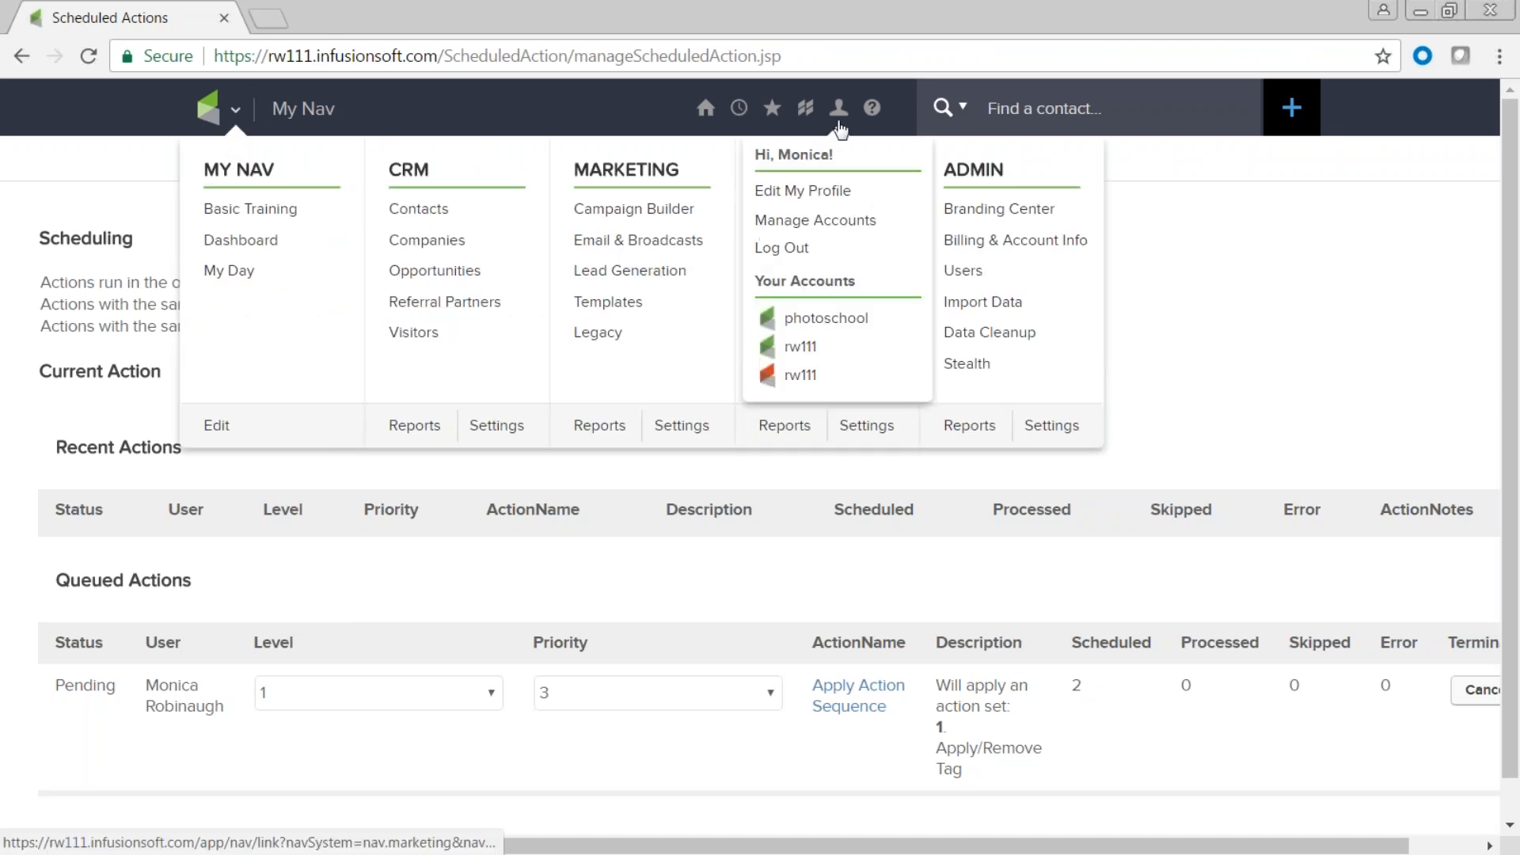
mouse_move(809, 111)
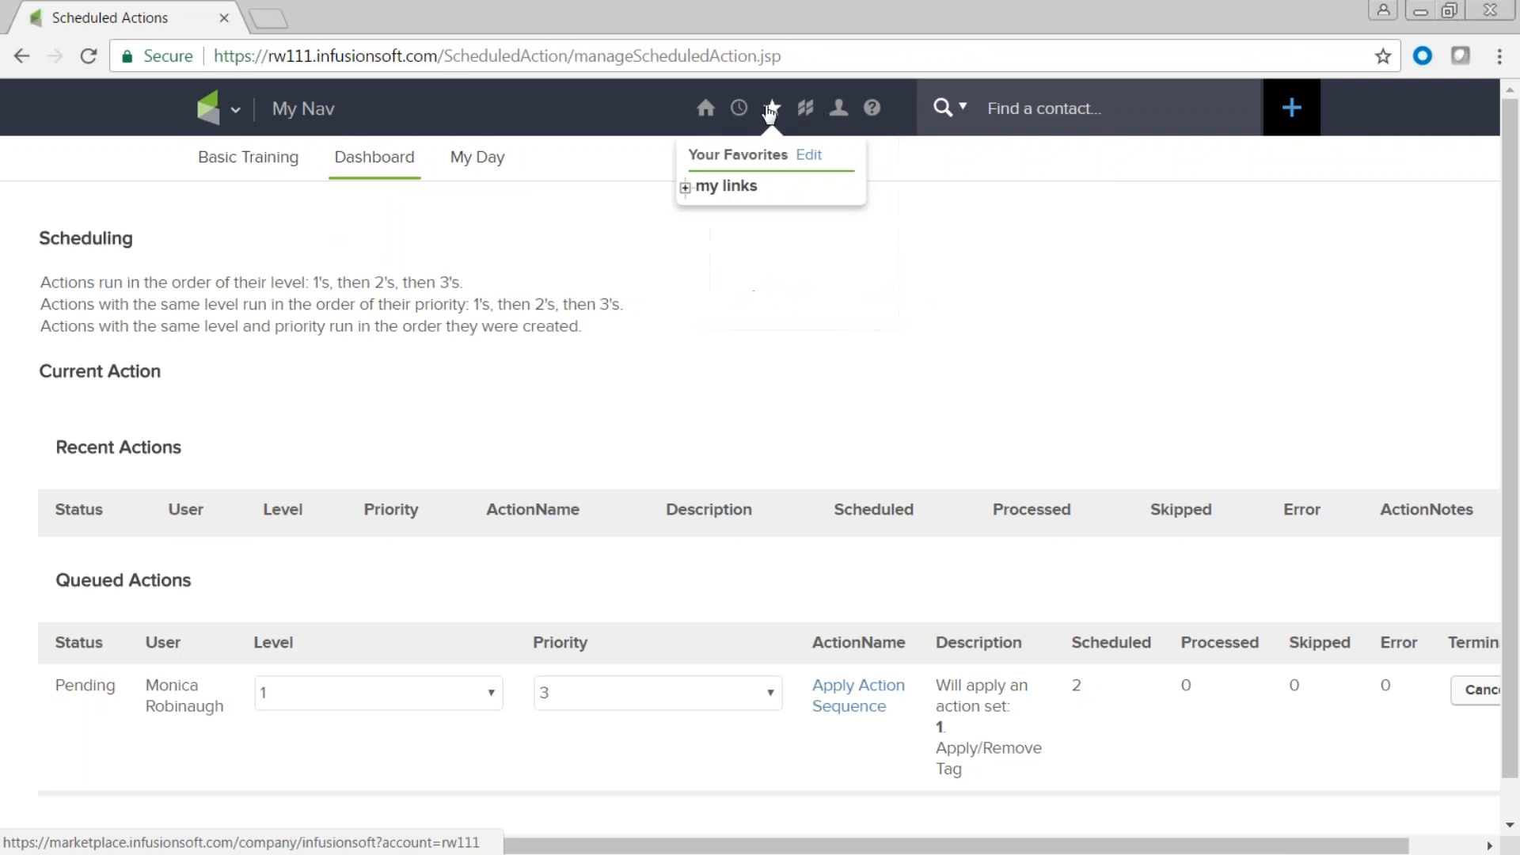
mouse_move(736, 111)
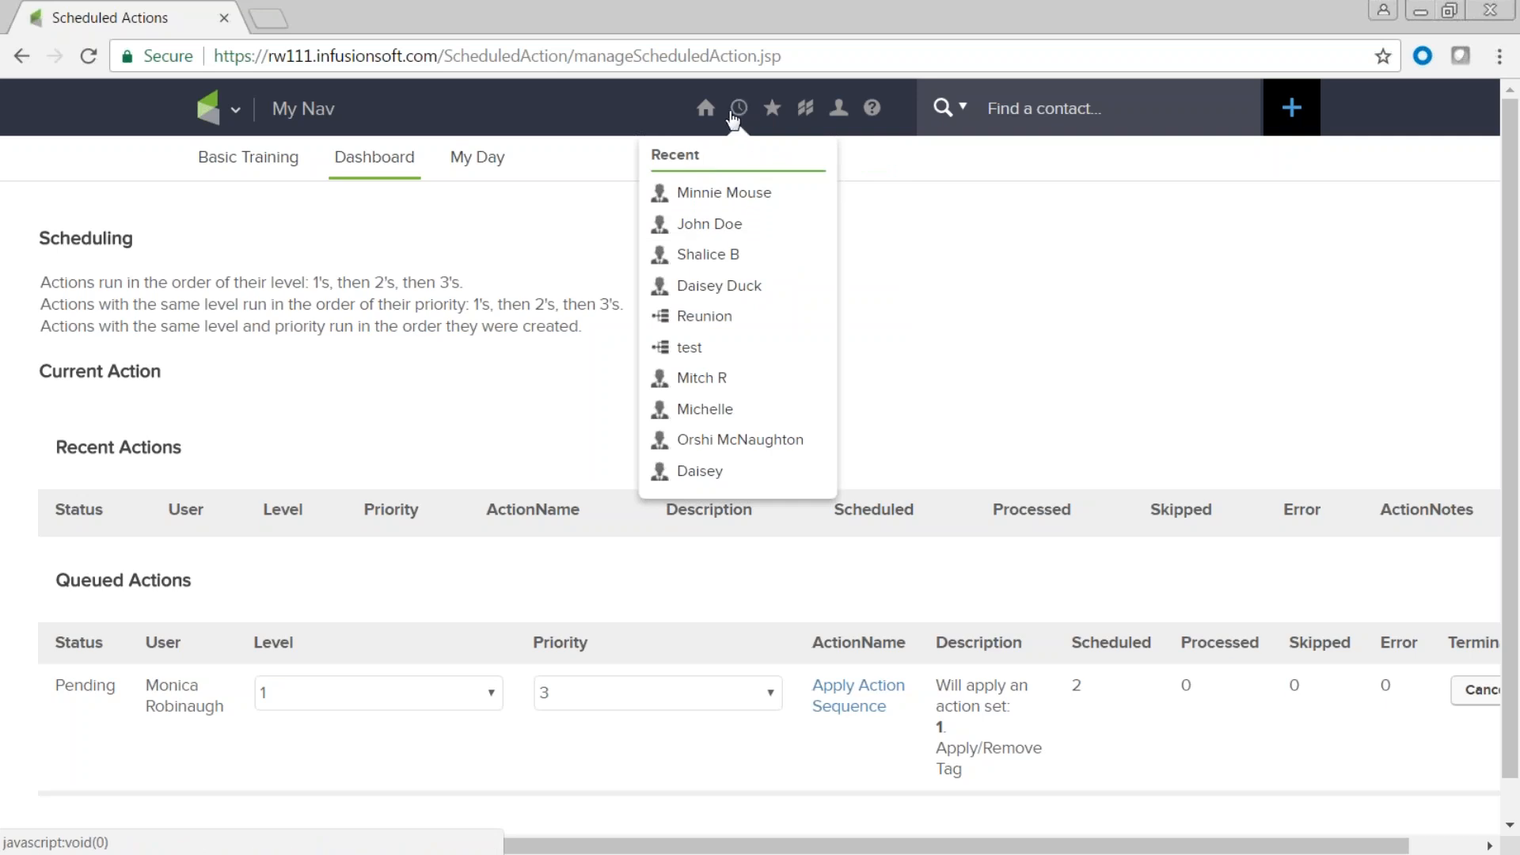
click(703, 229)
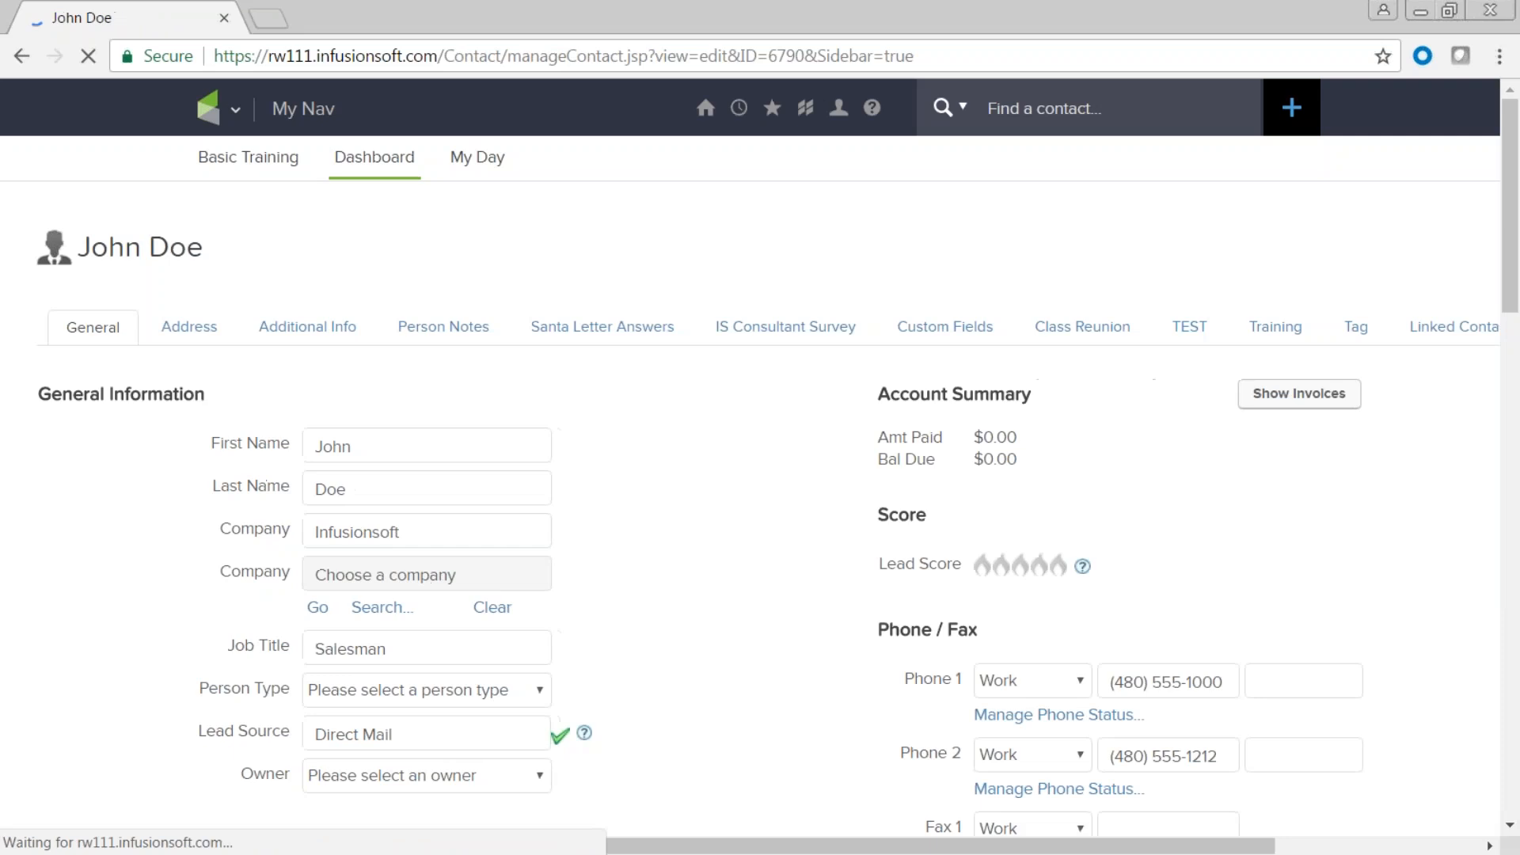
Start managing the contact's tags and point out the No Category and other tag category labels.
scroll(713, 549, down, 10)
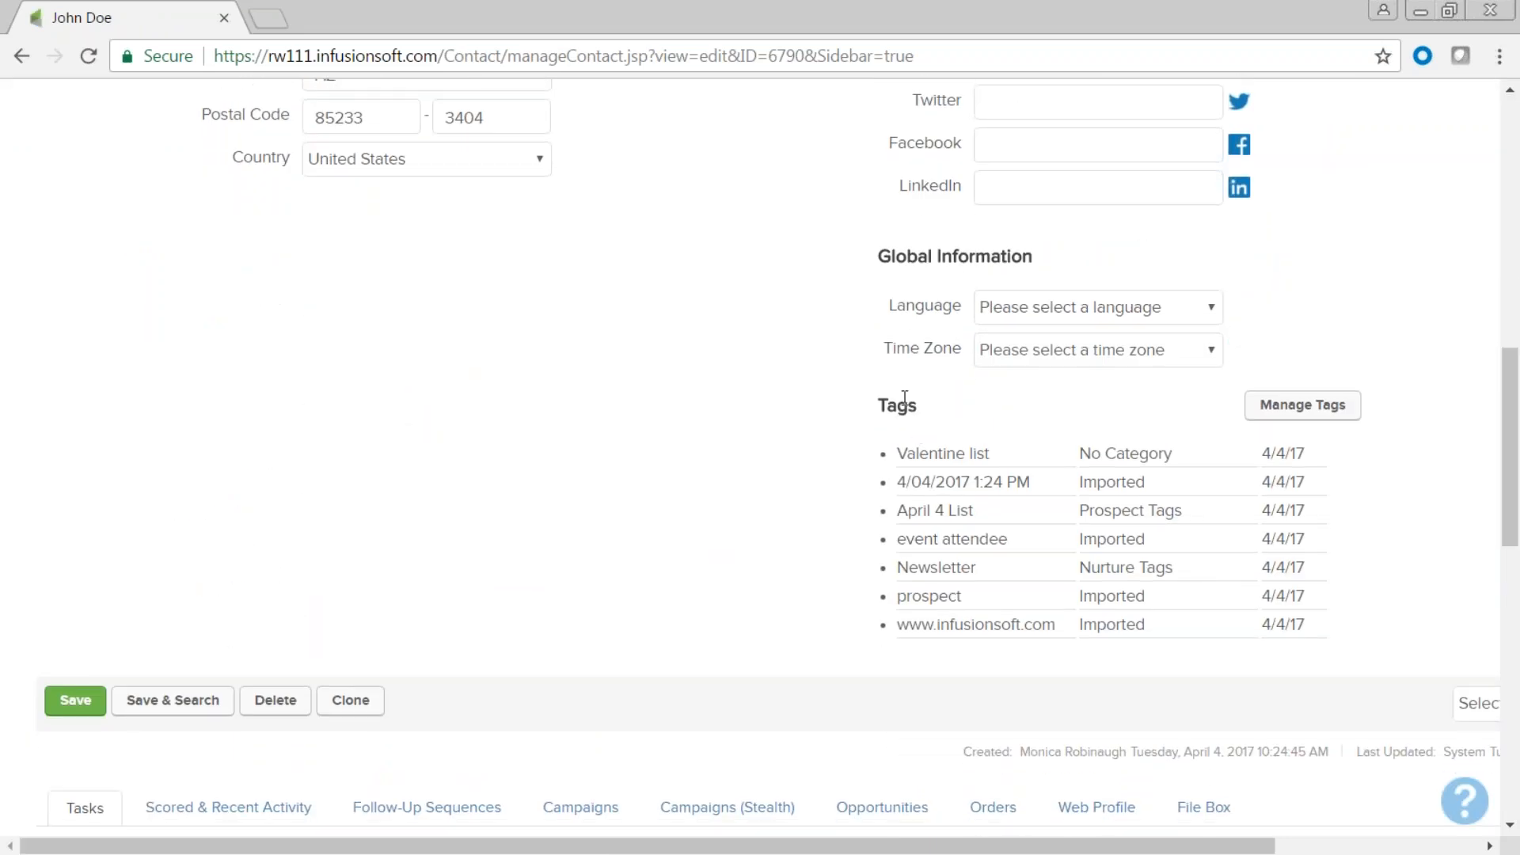
click(1308, 416)
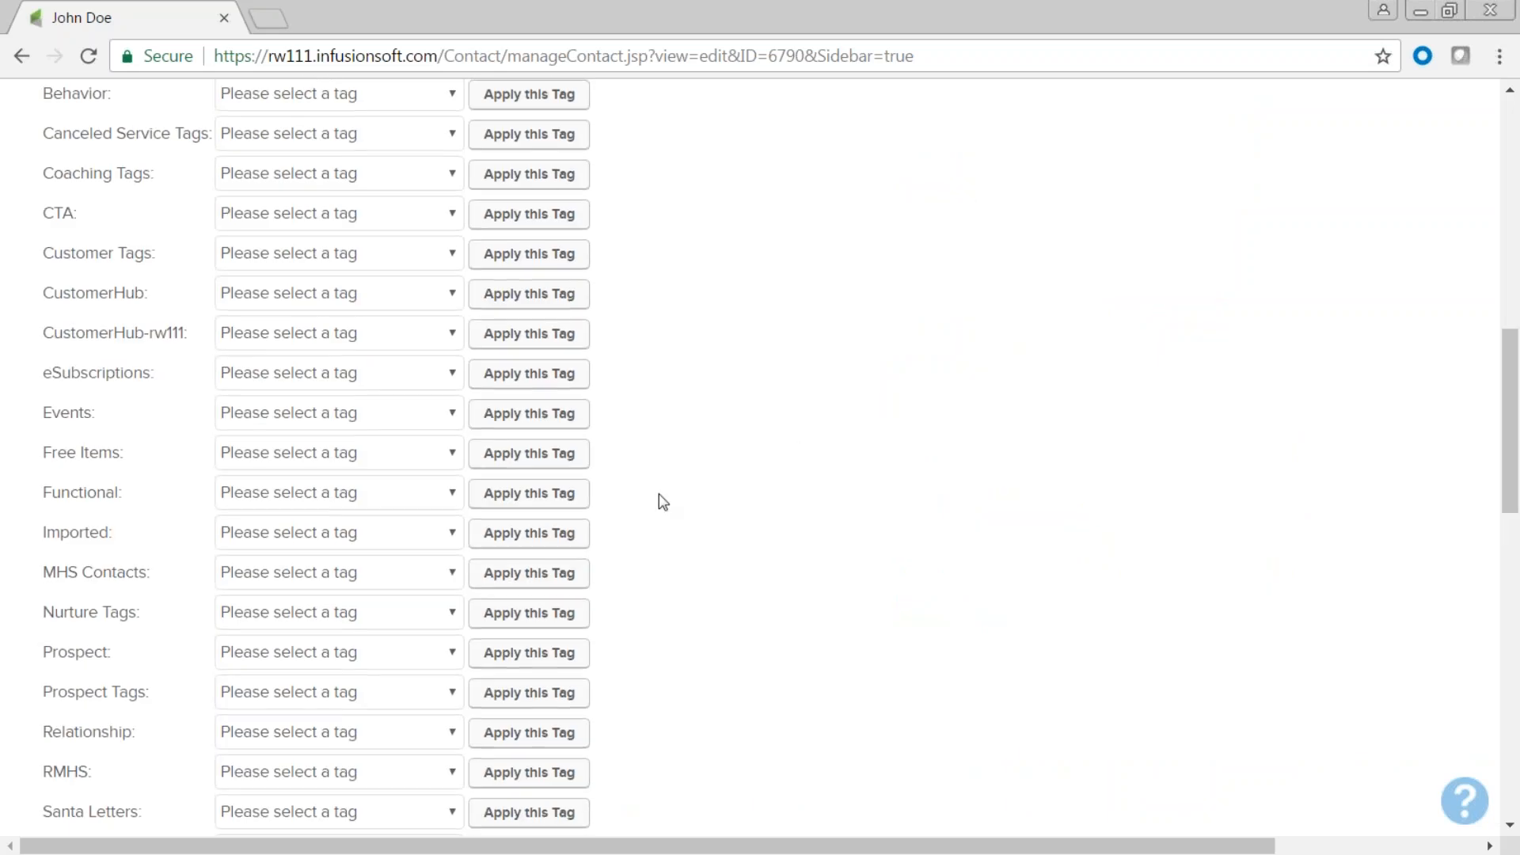
scroll(664, 503, up, 3)
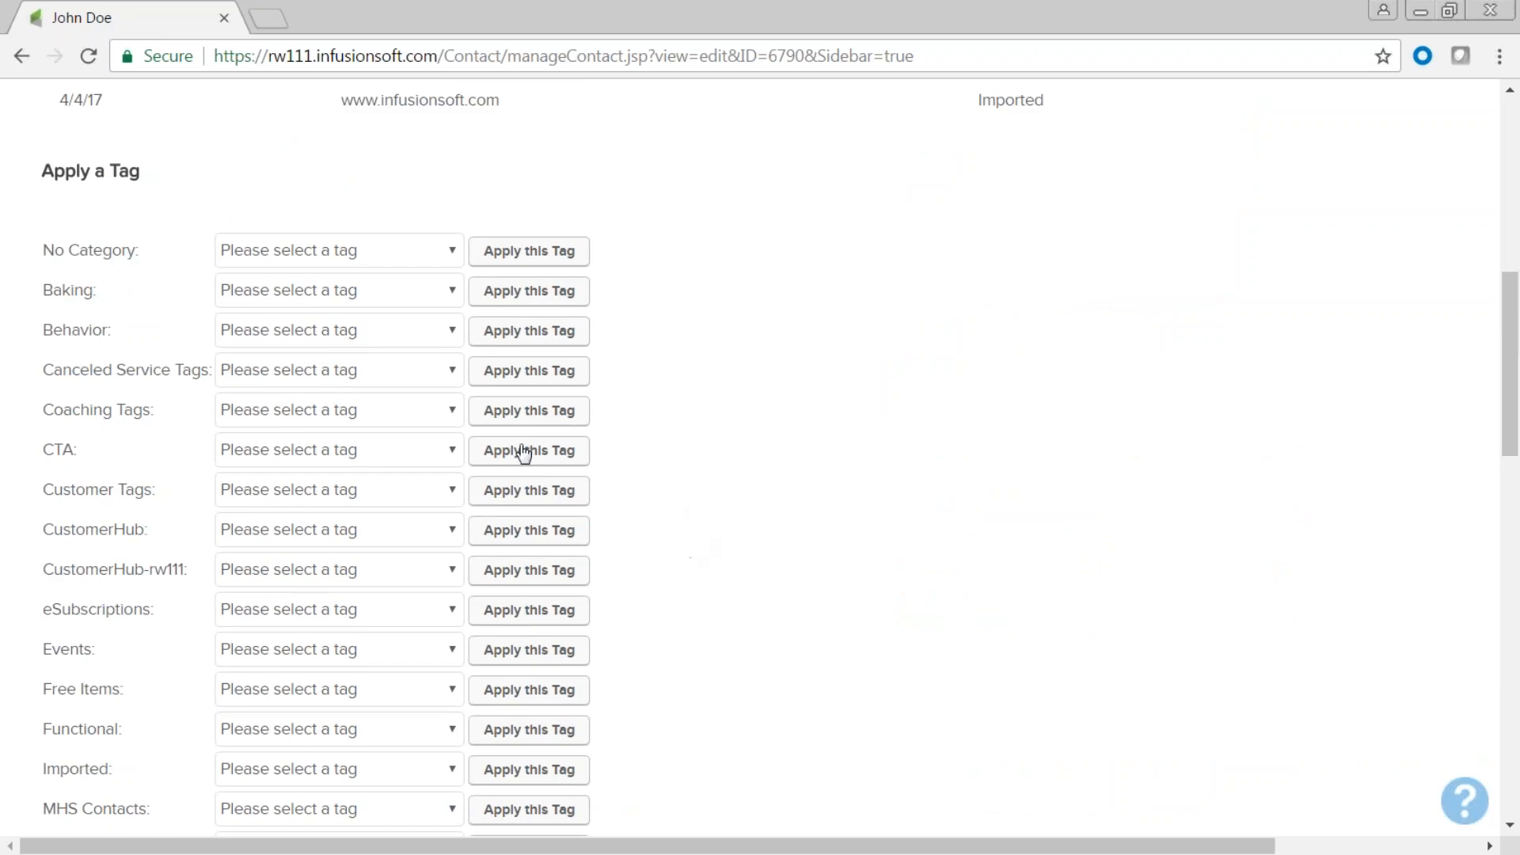
drag(140, 251, 93, 246)
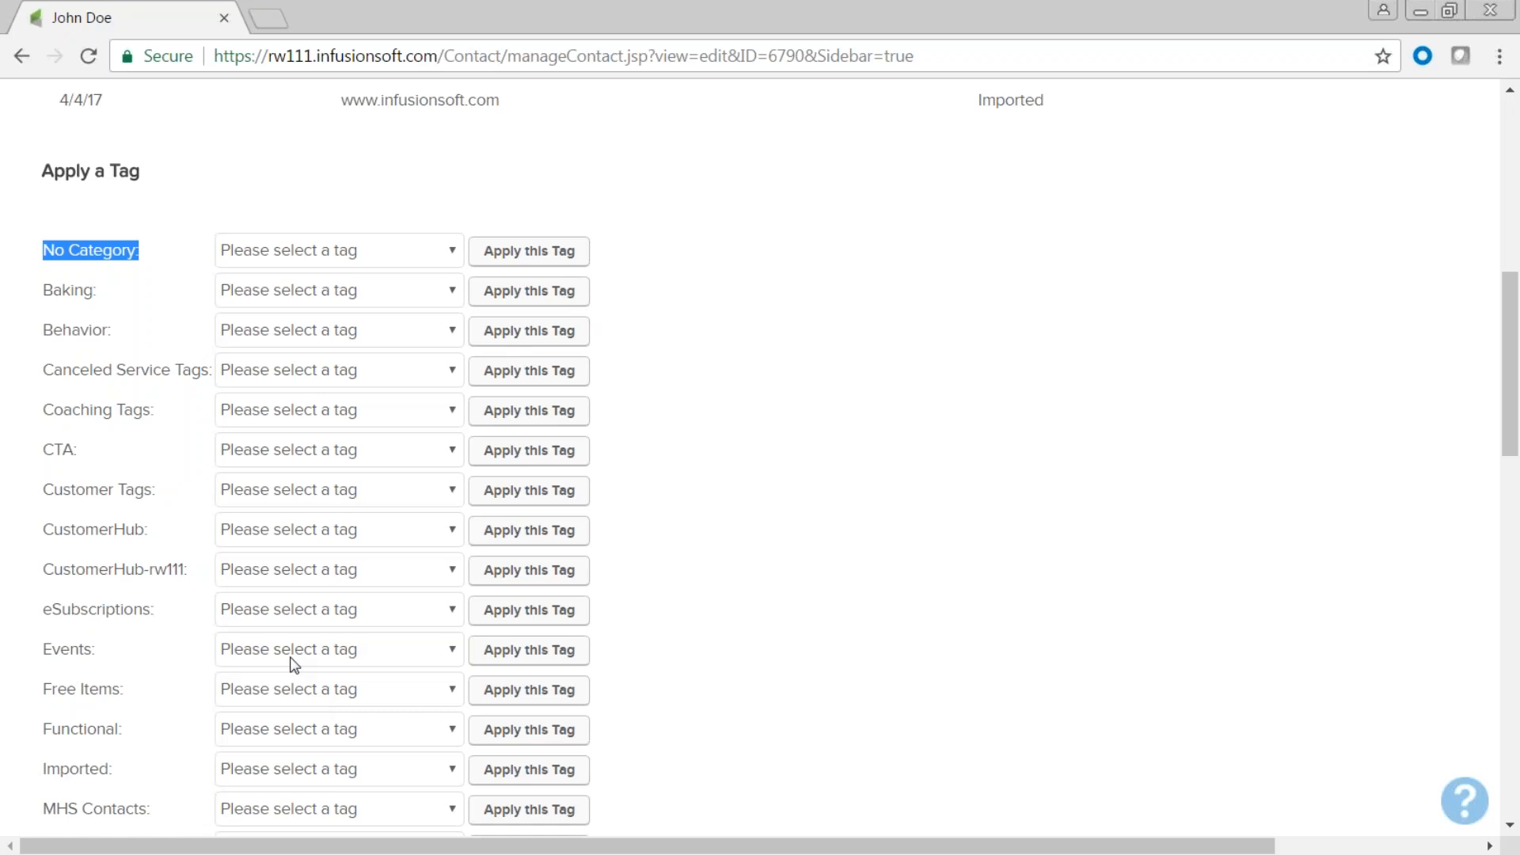
click(767, 576)
scroll(770, 577, down, 5)
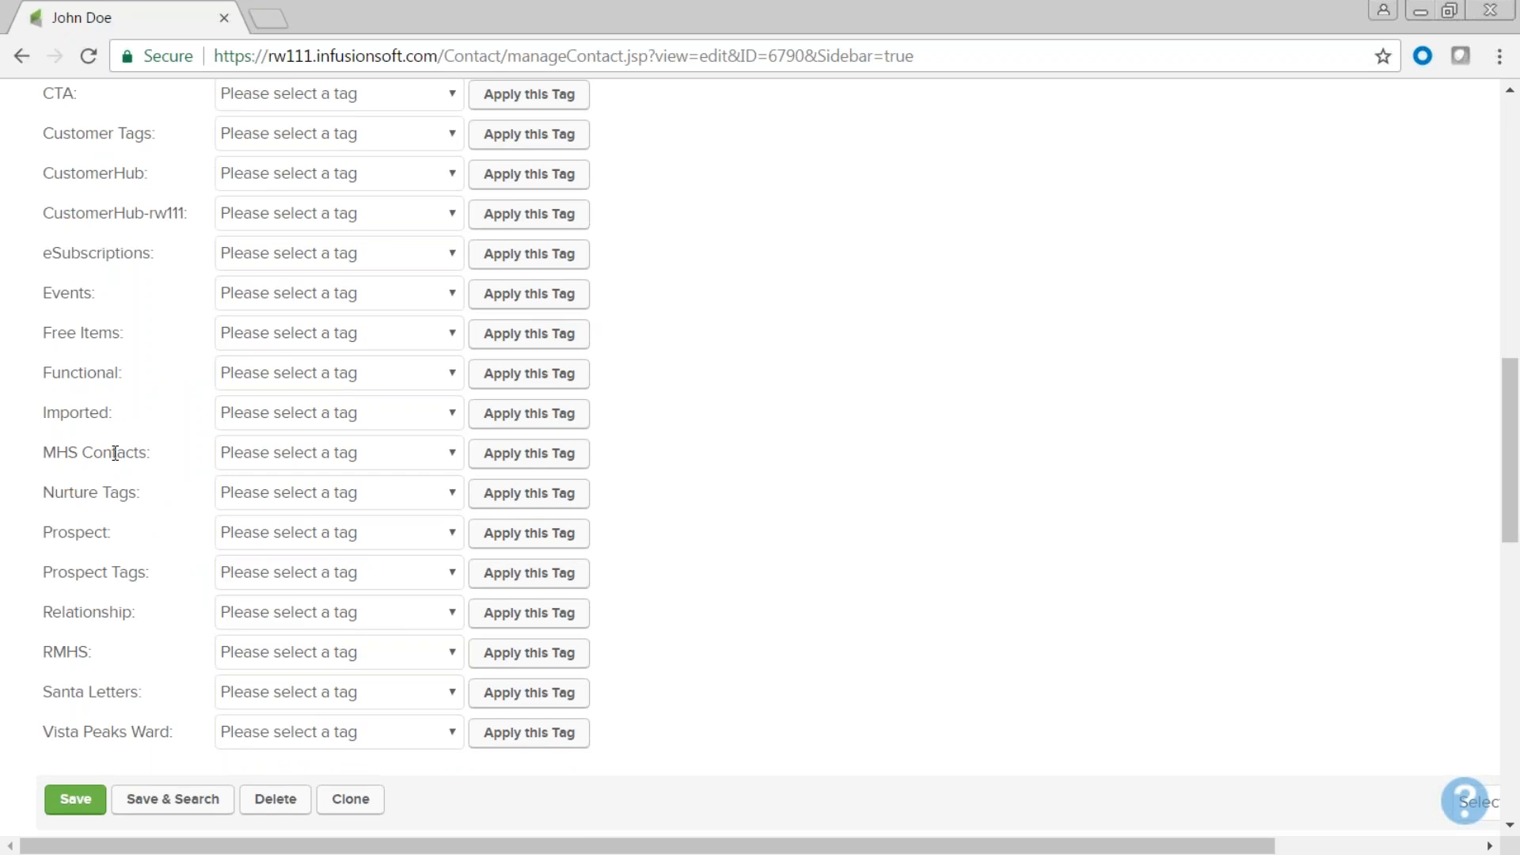
drag(150, 453, 38, 459)
click(154, 454)
Apply the Bringing Guest tag from MHS Contacts to the contact and save the record.
click(453, 456)
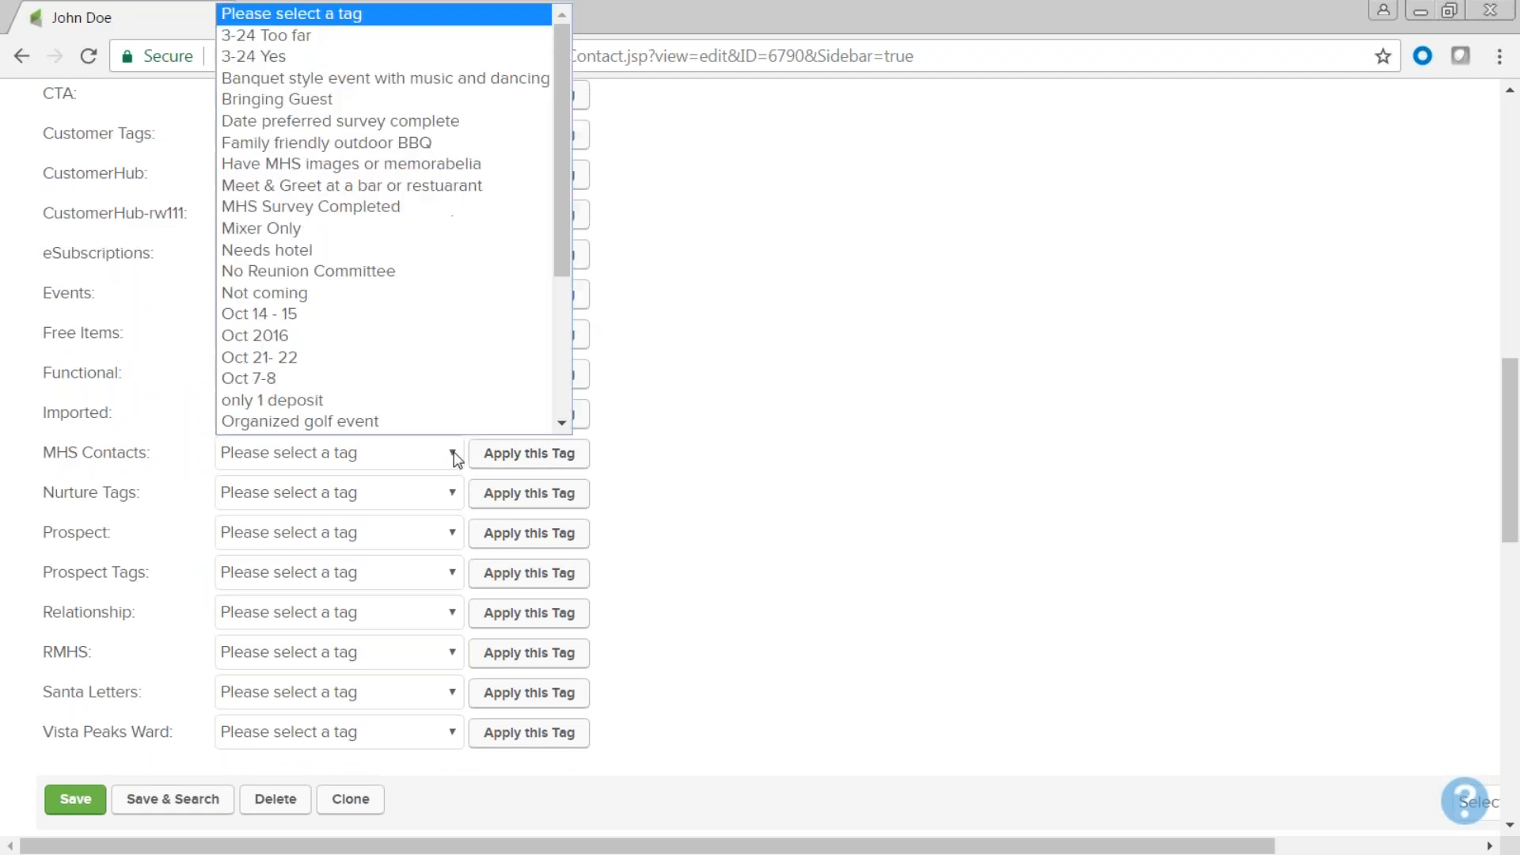
scroll(569, 252, down, 1)
drag(570, 257, 572, 200)
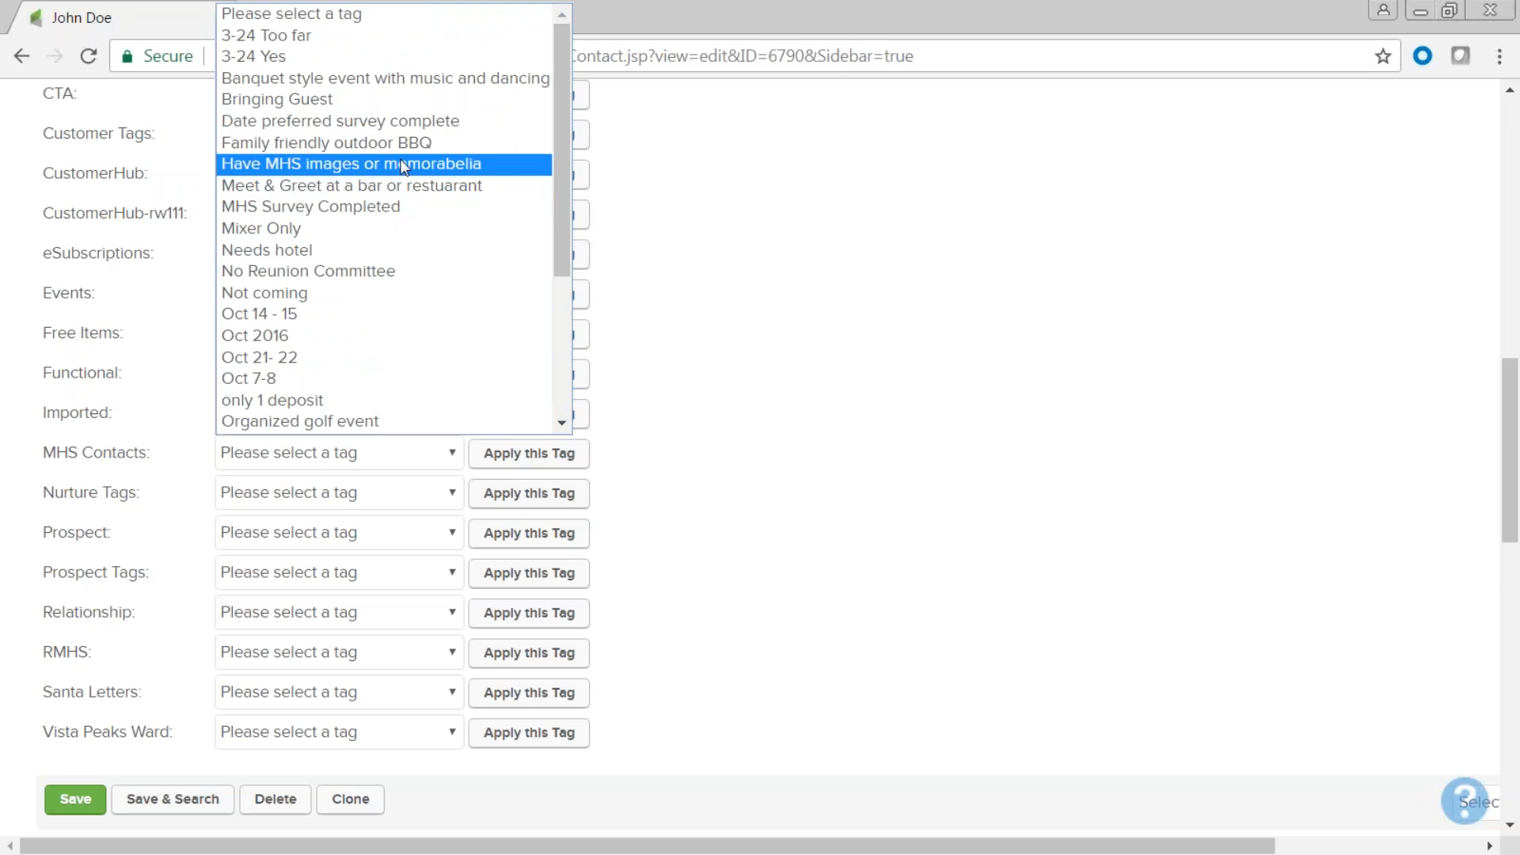
click(274, 100)
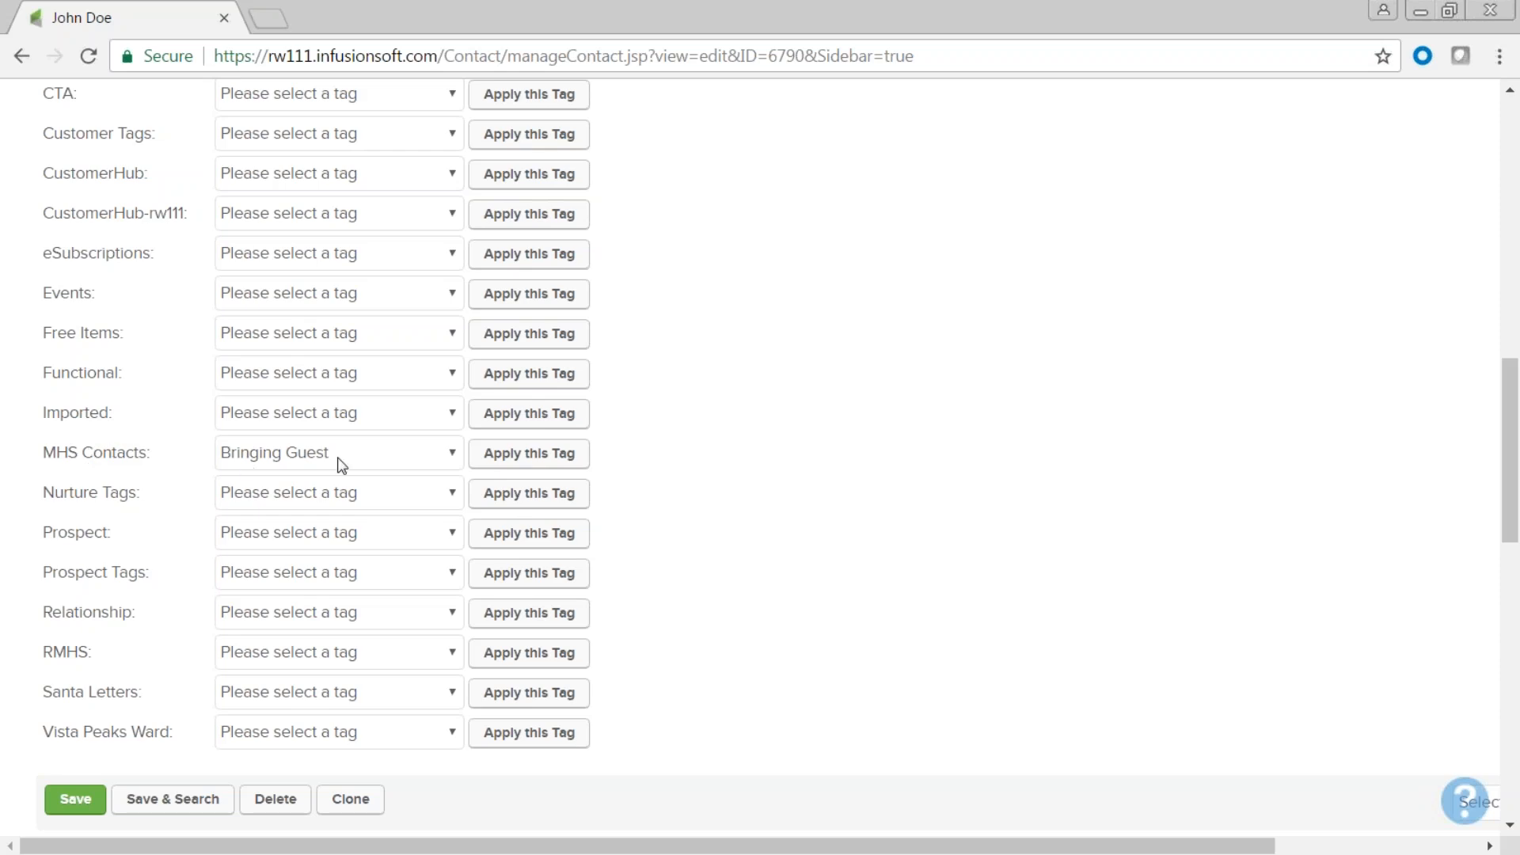
click(544, 466)
click(79, 805)
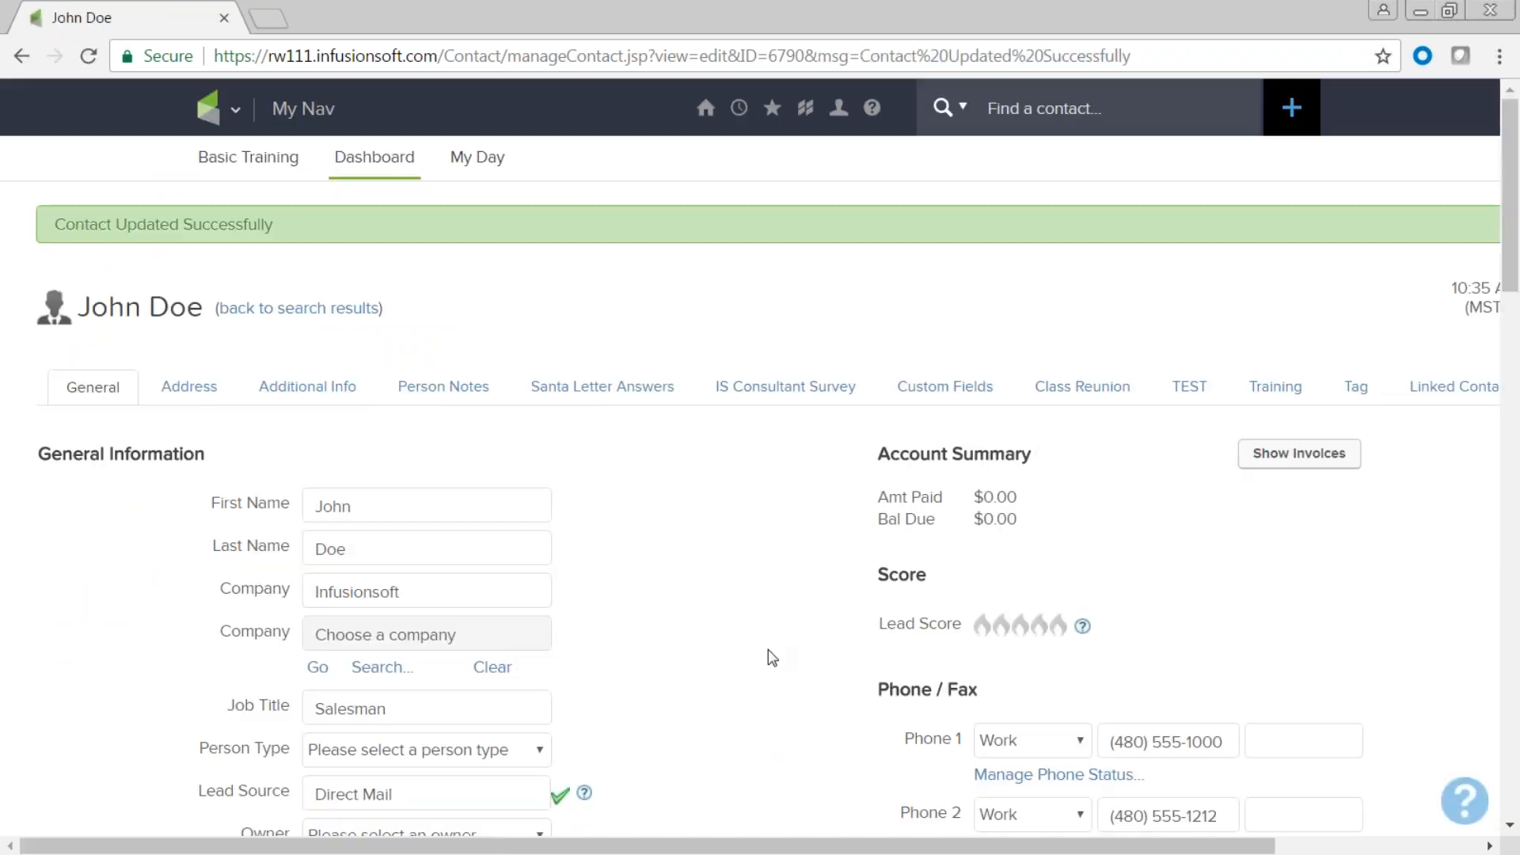
Point out the new Bringing Guest tag, its MHS Contacts category and applied date.
scroll(770, 657, down, 3)
scroll(768, 657, down, 10)
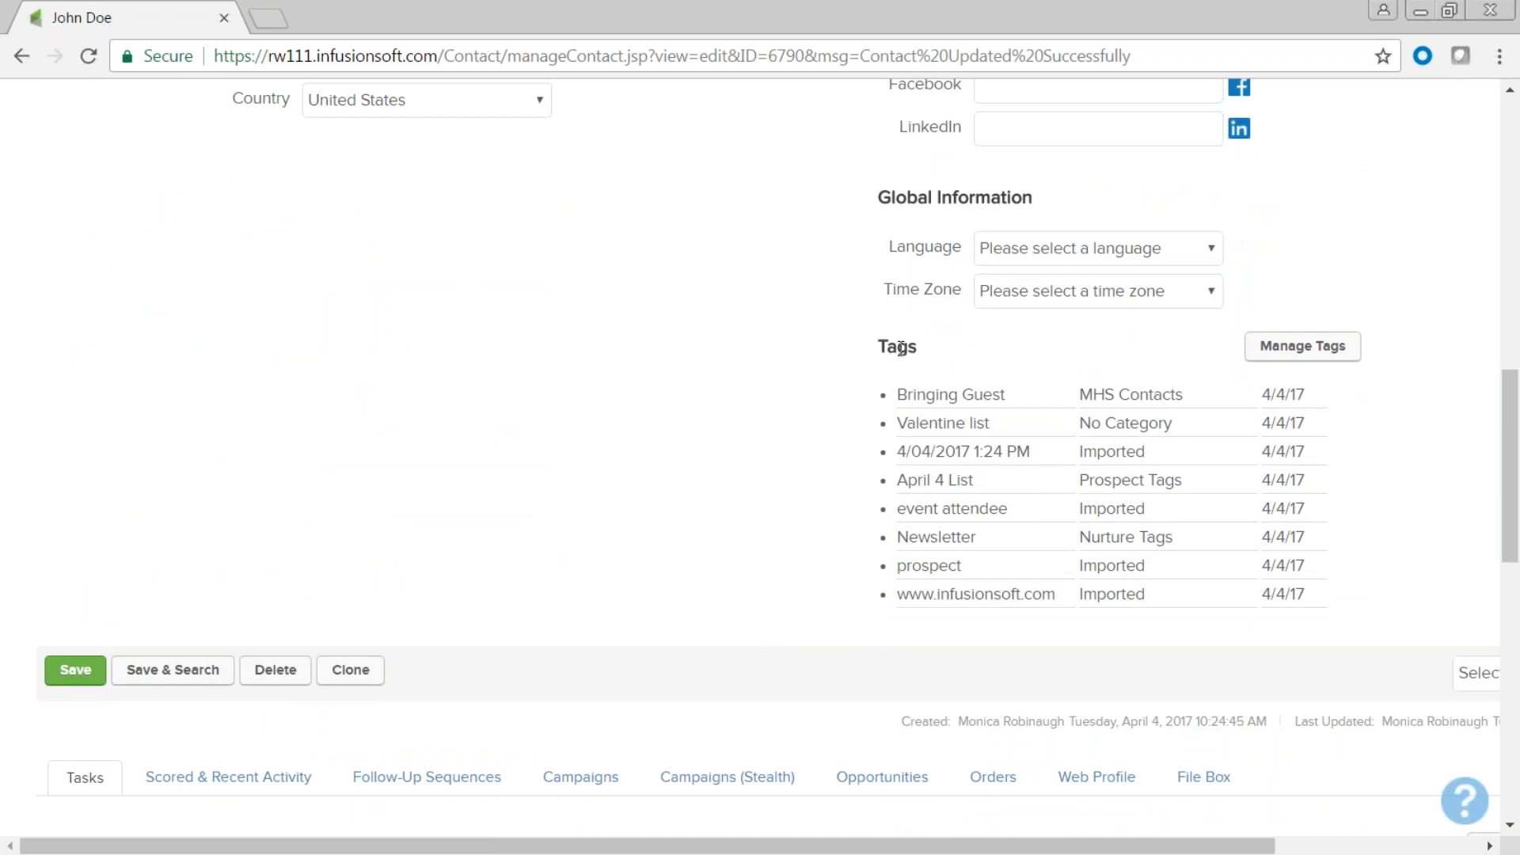
triple_click(935, 395)
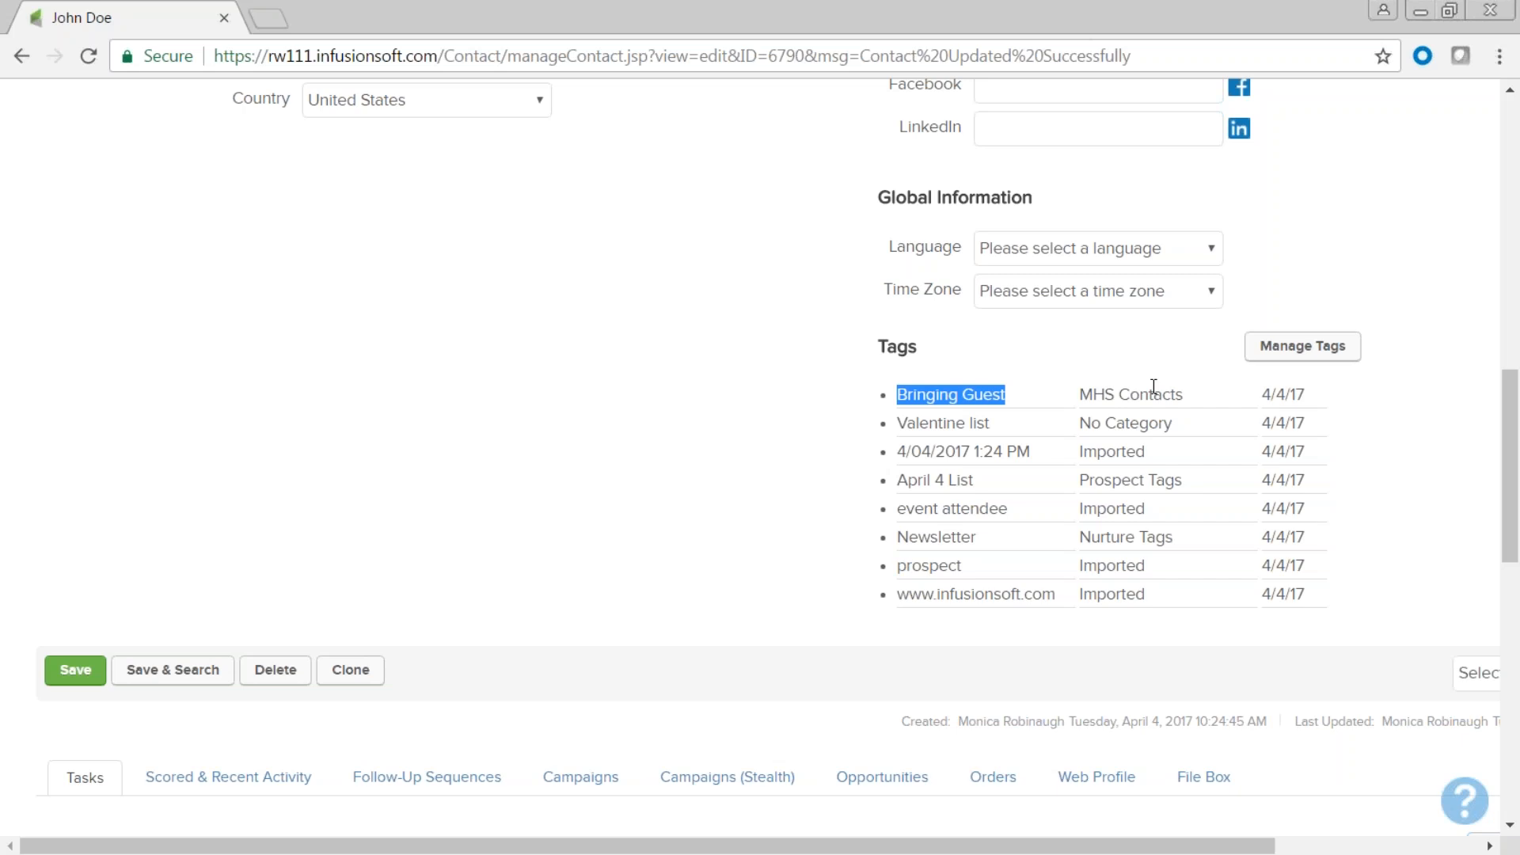
drag(1192, 396, 1075, 394)
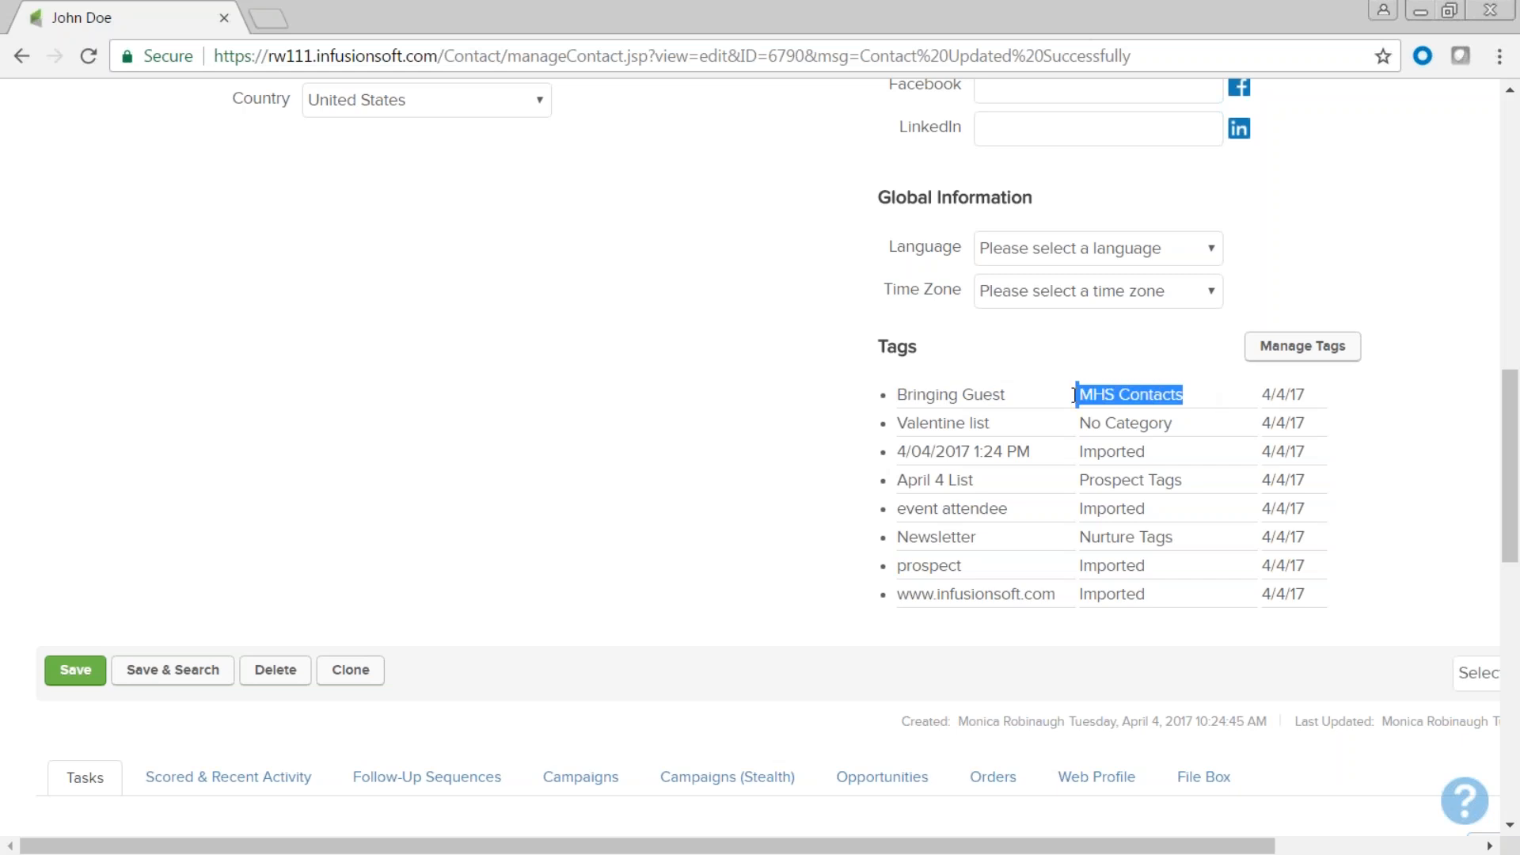
drag(1305, 394, 1259, 394)
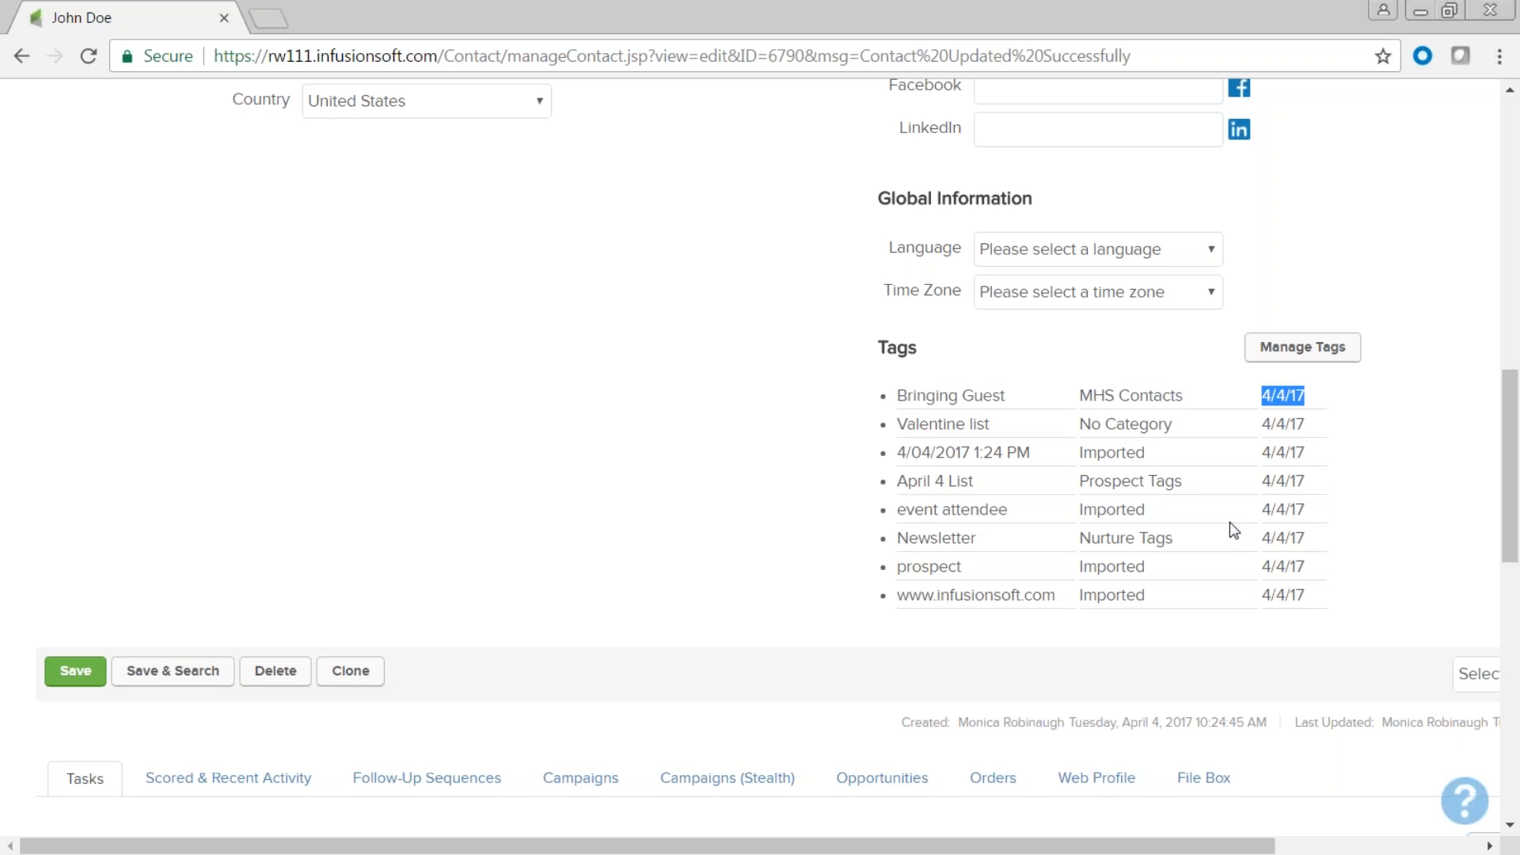
scroll(1229, 521, up, 15)
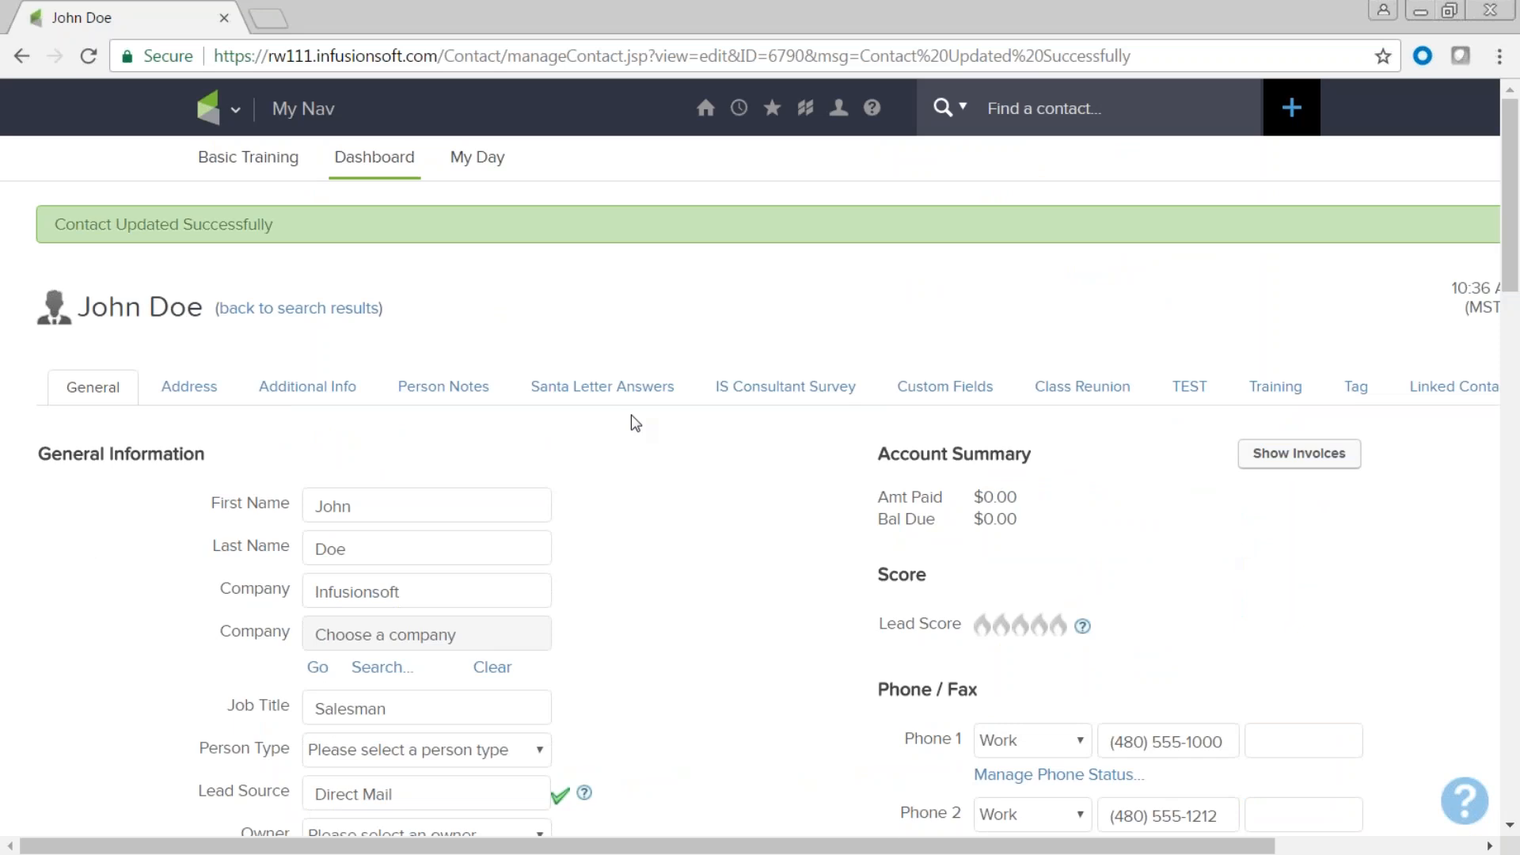
Apply the Alto tag to the second contact in the April Import results.
click(317, 311)
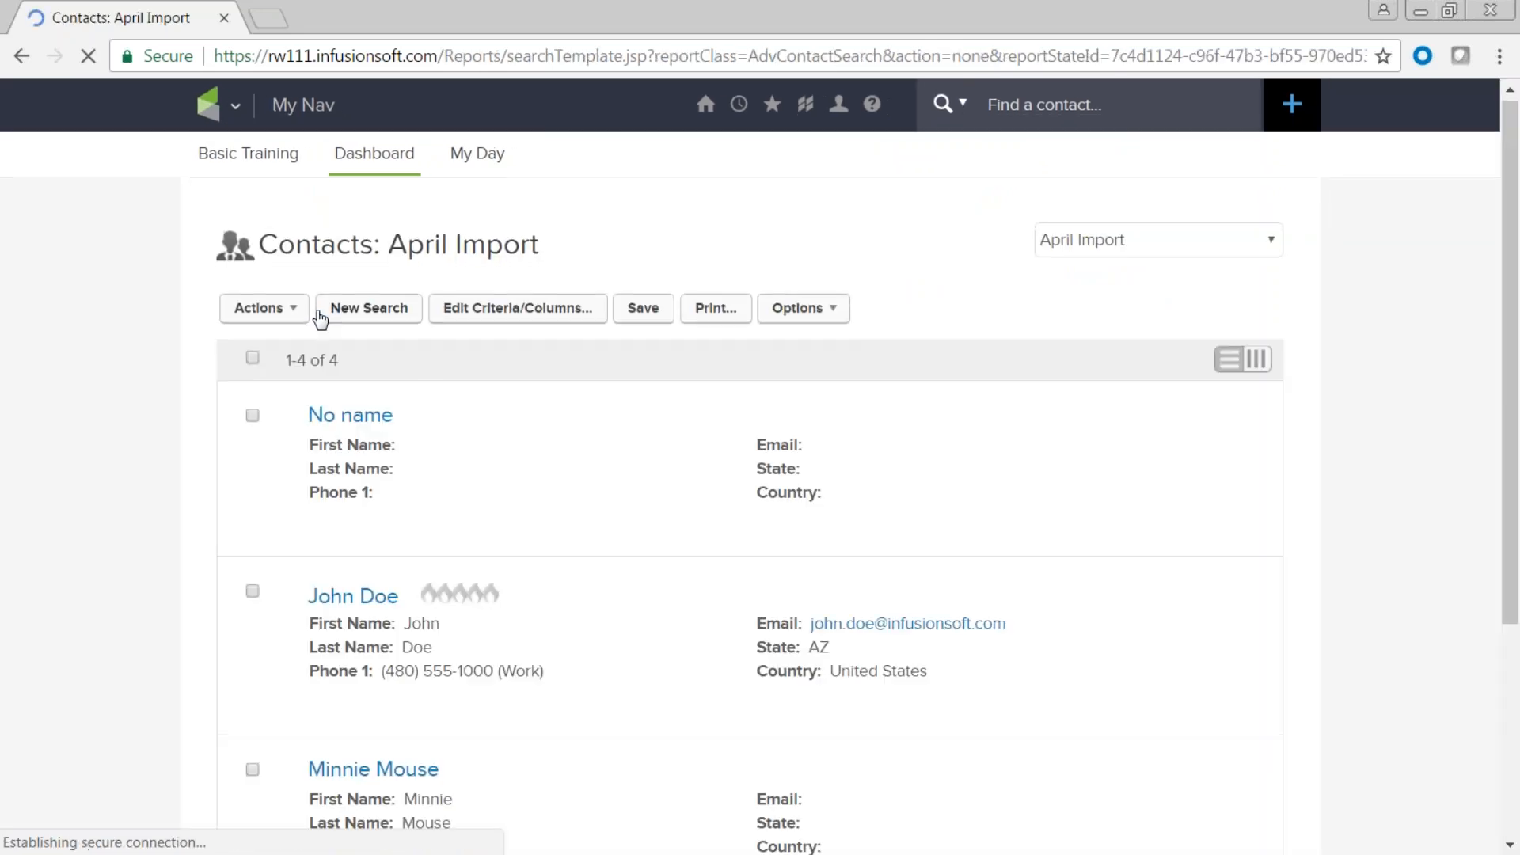
scroll(618, 461, down, 3)
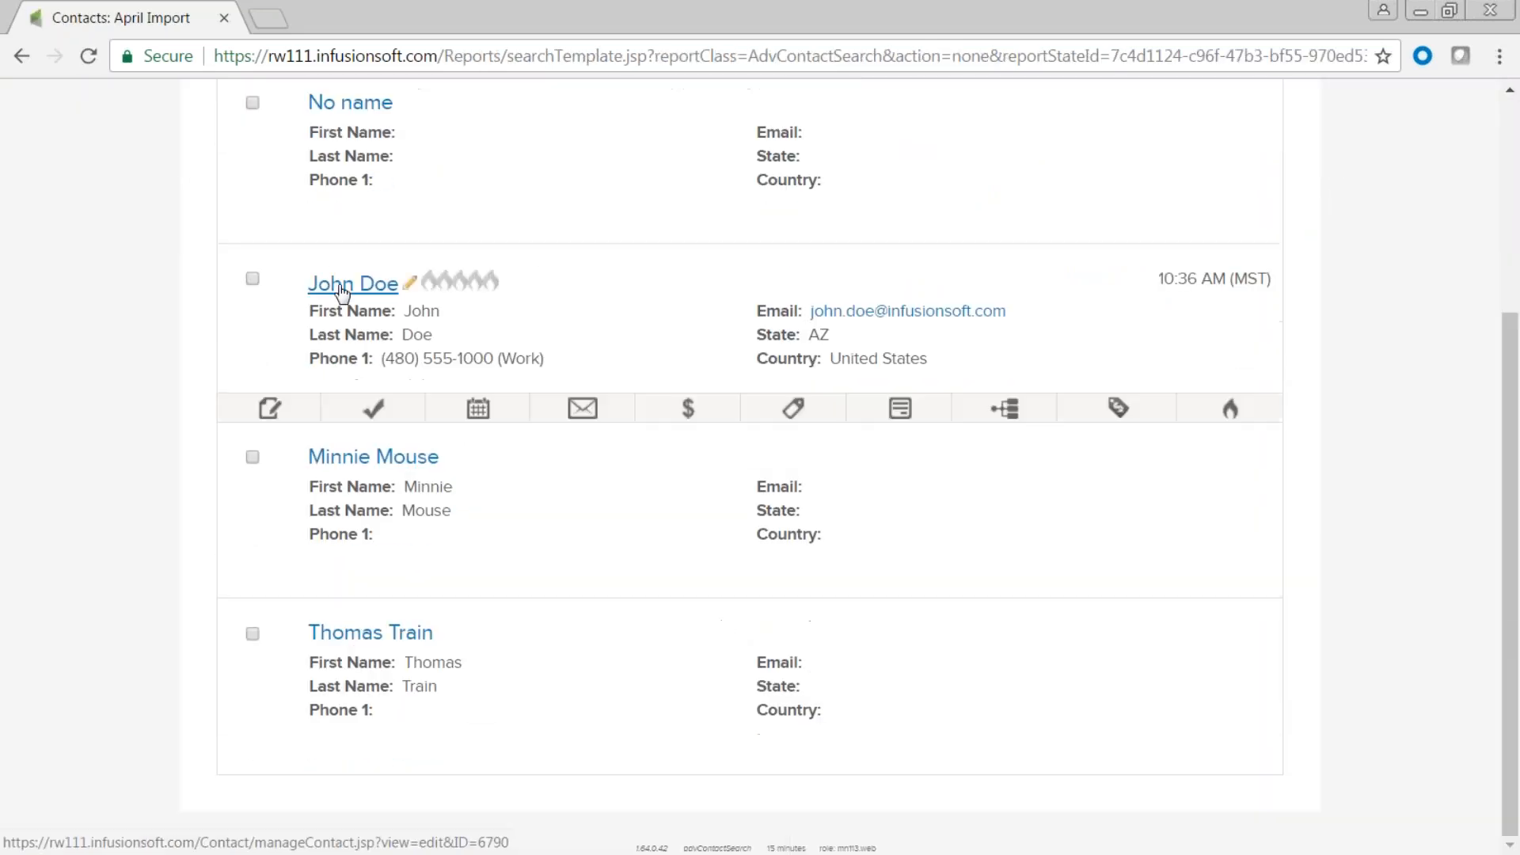
click(803, 414)
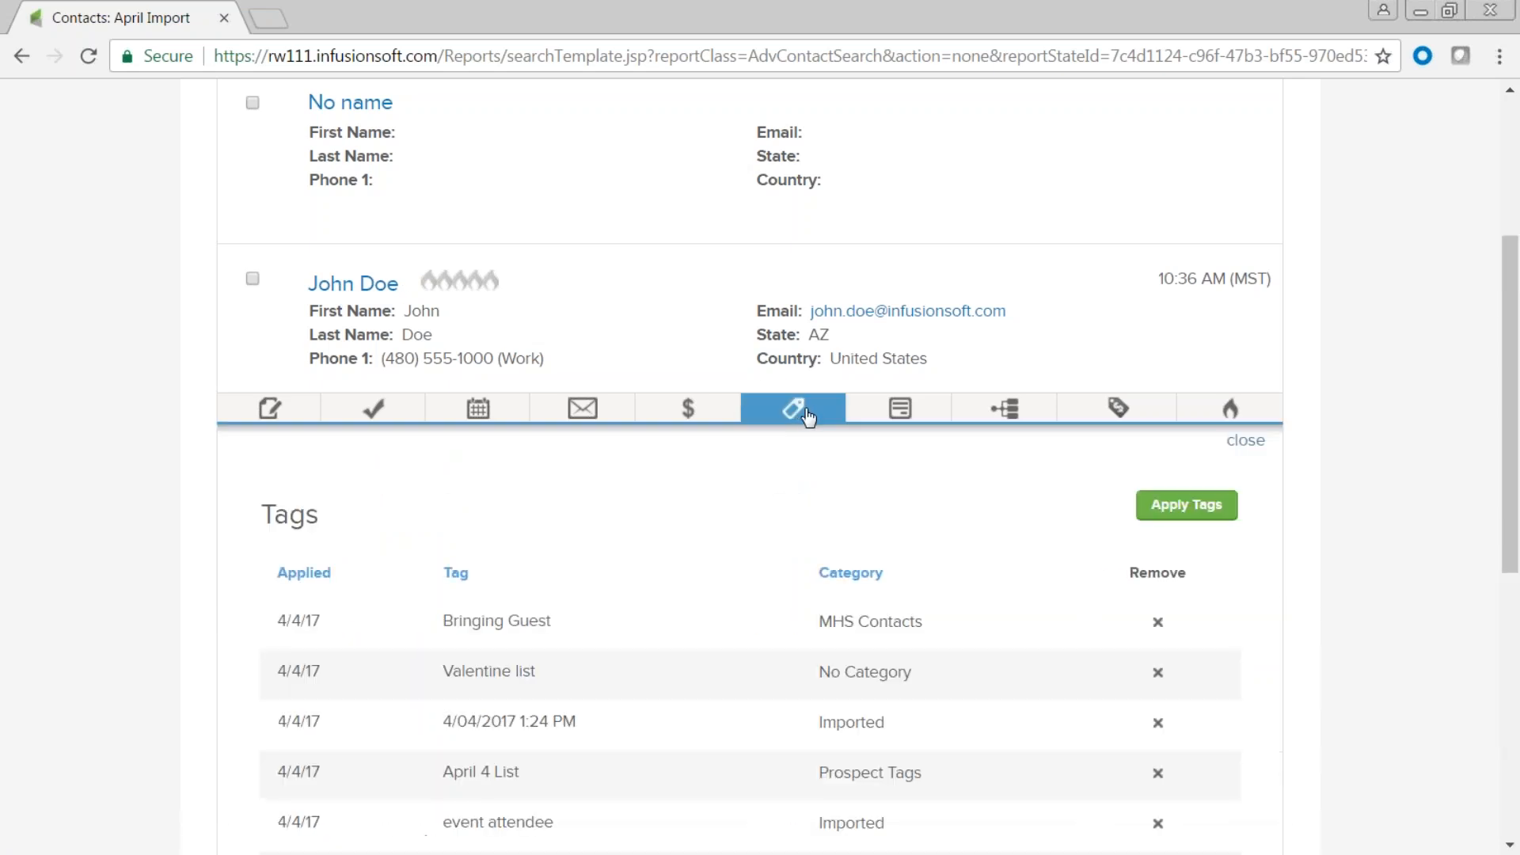
click(1200, 515)
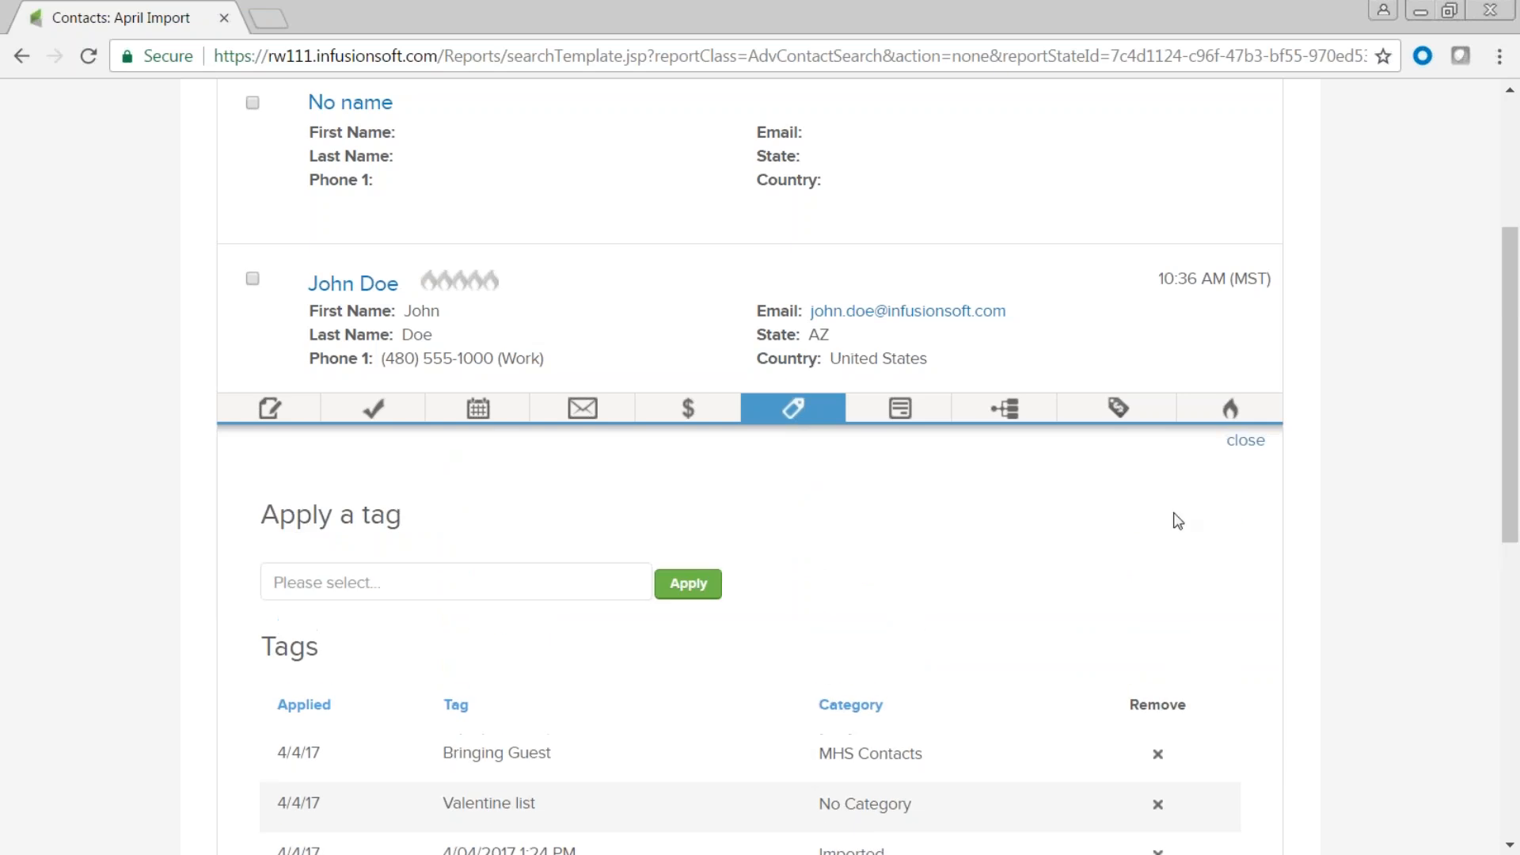
click(501, 579)
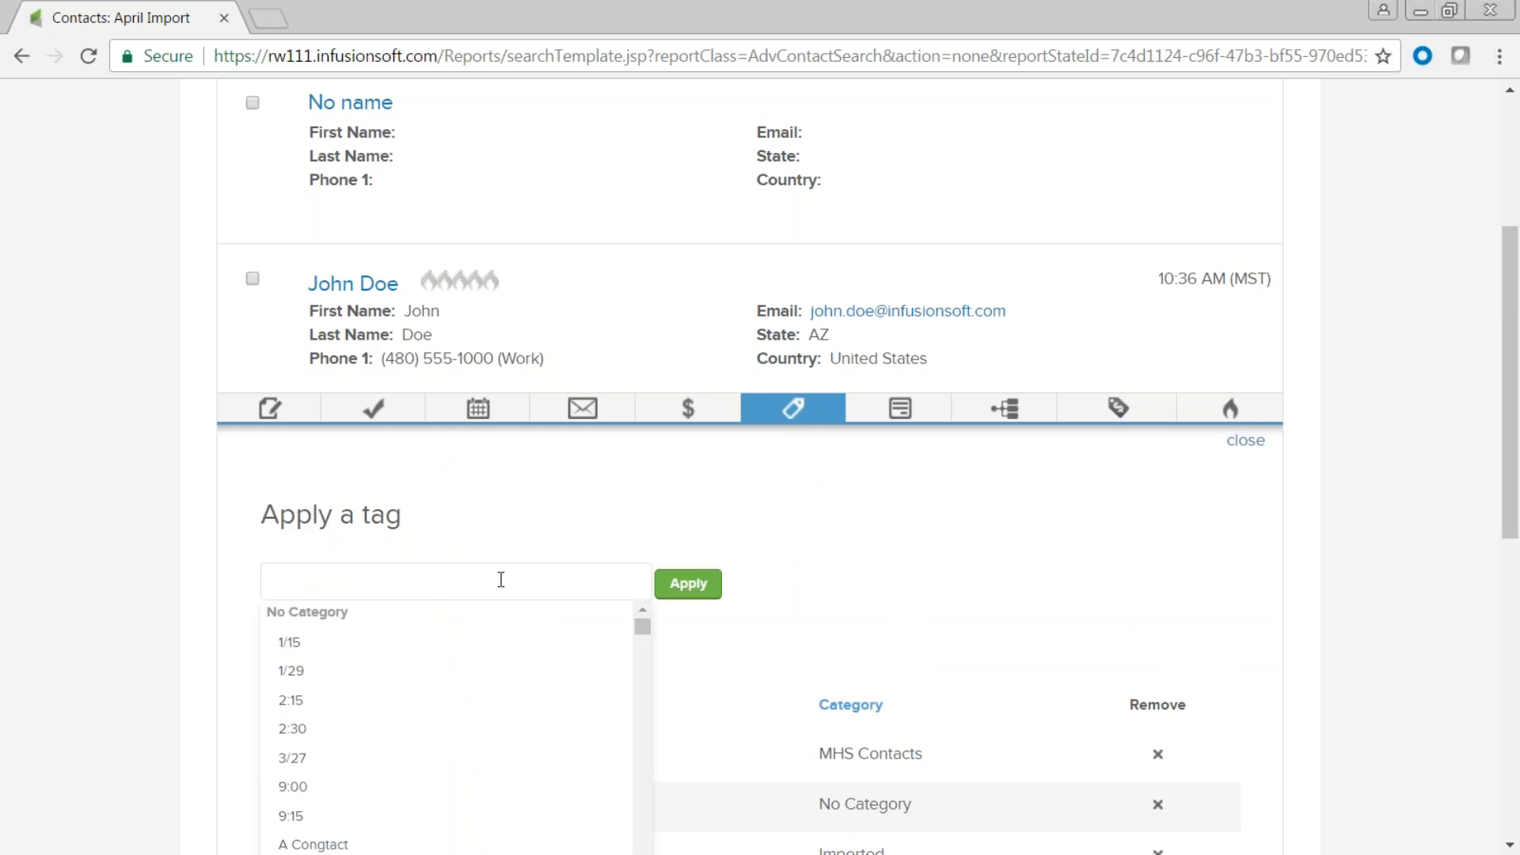
text(alto)
key(Return)
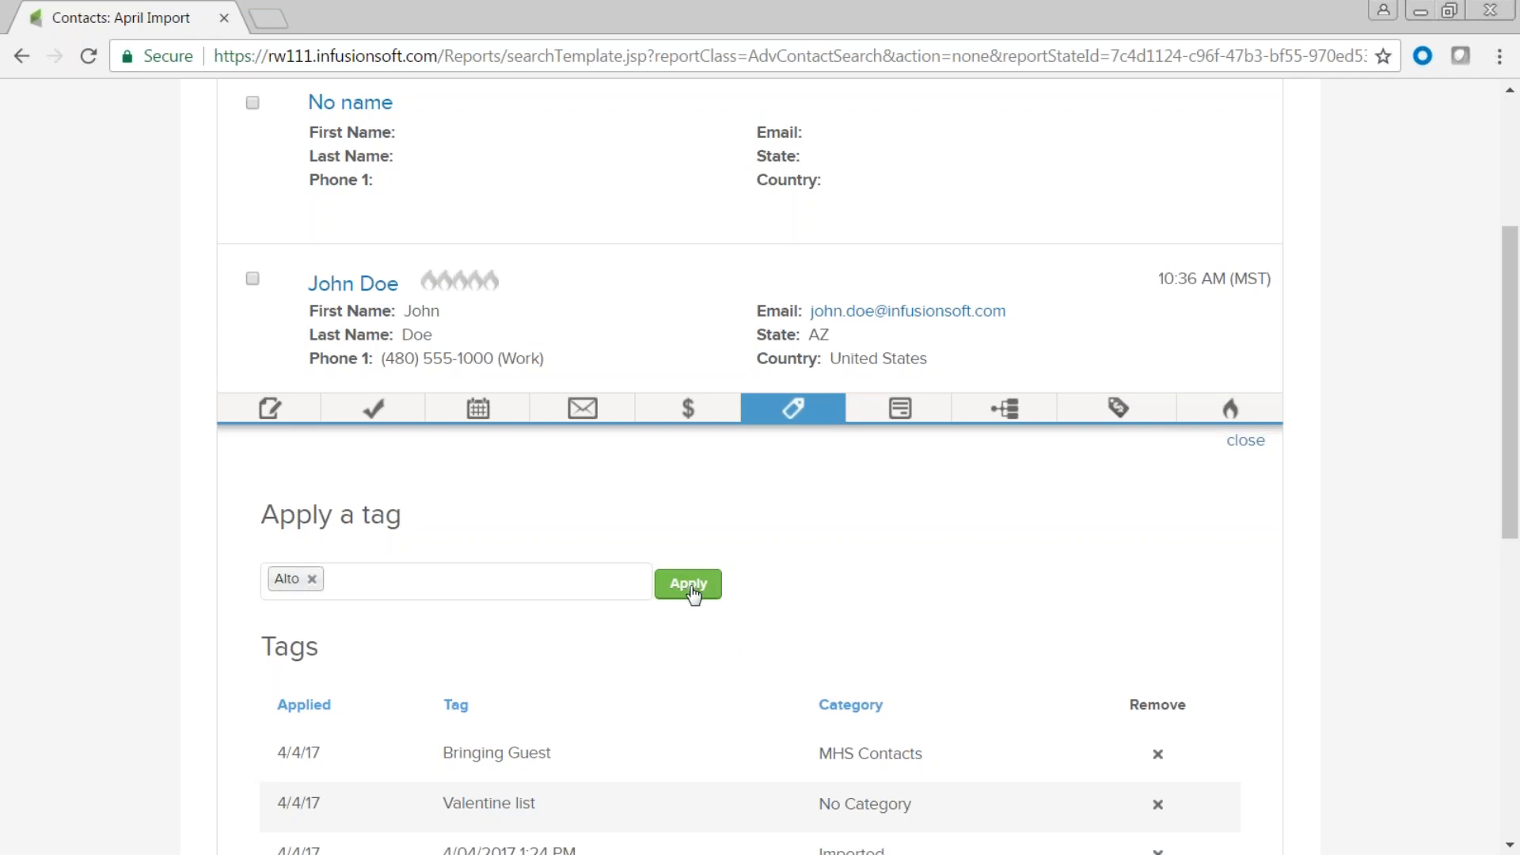
click(691, 590)
Remove the Alto, Bringing Guest and Valentine list tags, then close the tag panel.
scroll(902, 772, down, 4)
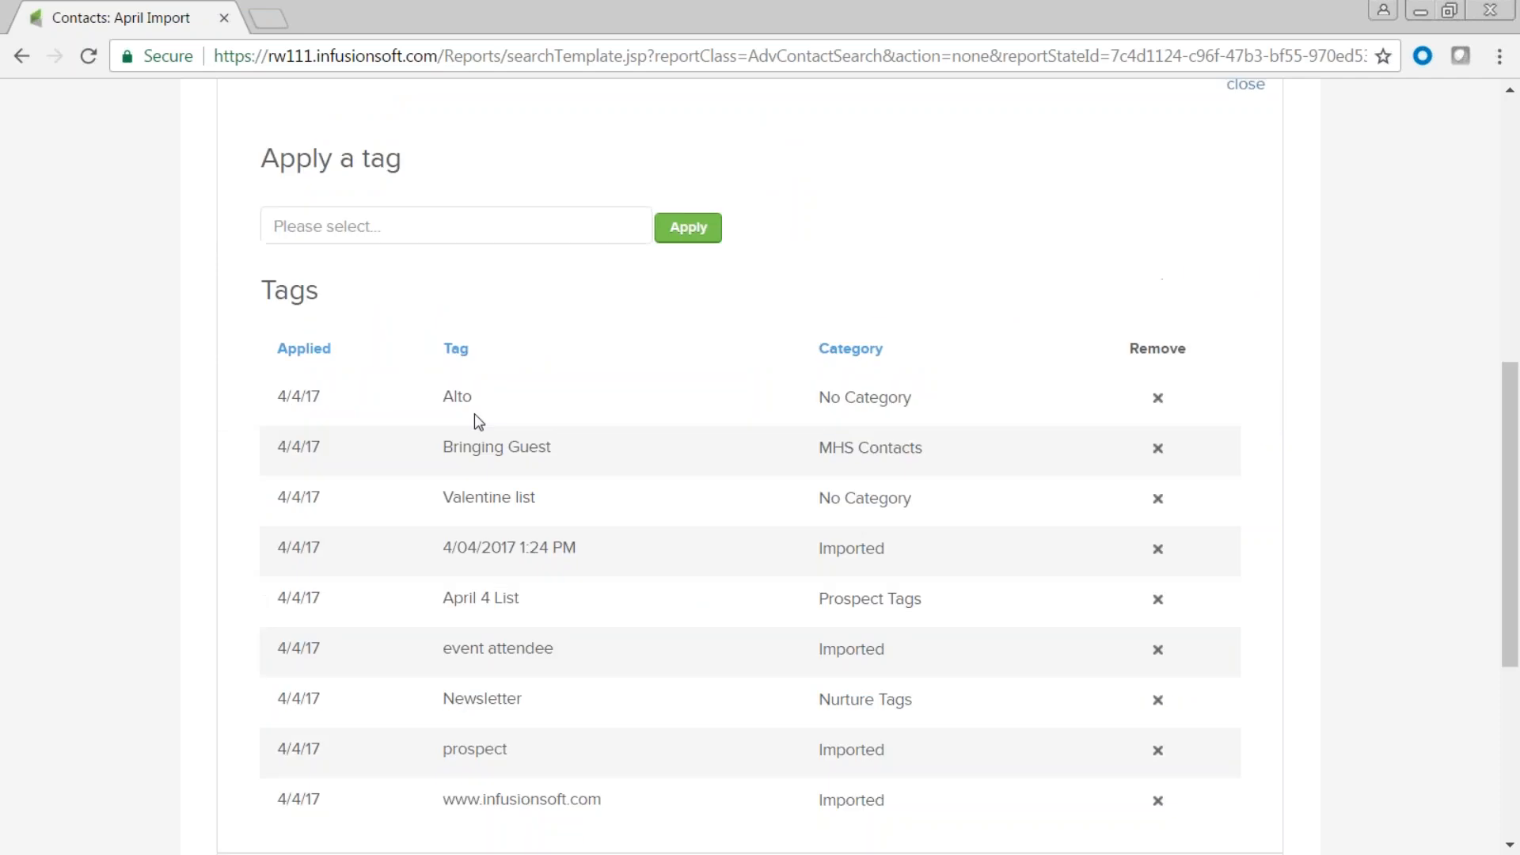
double_click(444, 397)
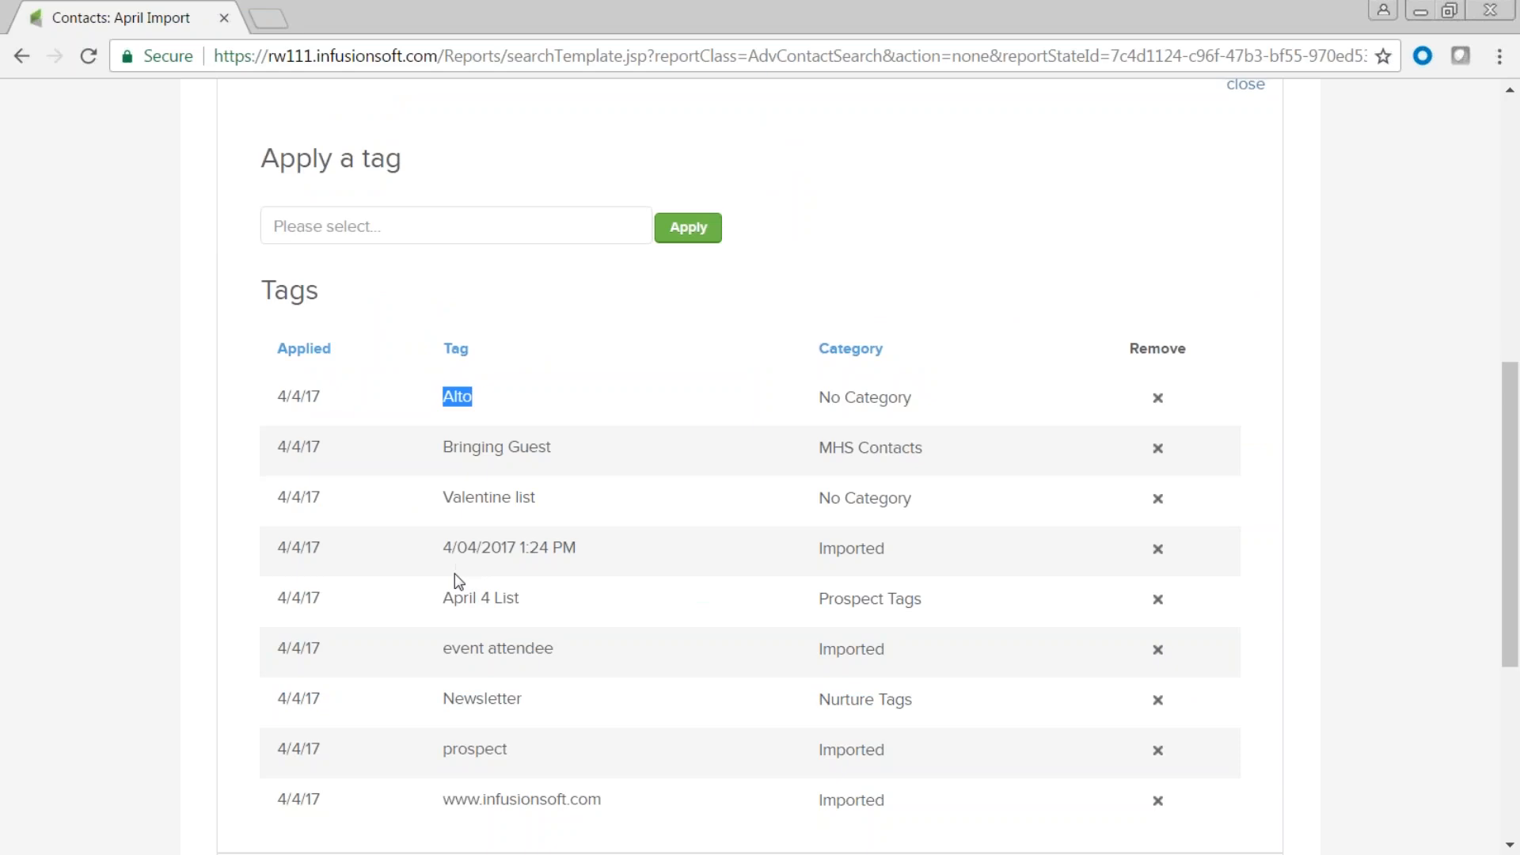
drag(564, 449, 437, 448)
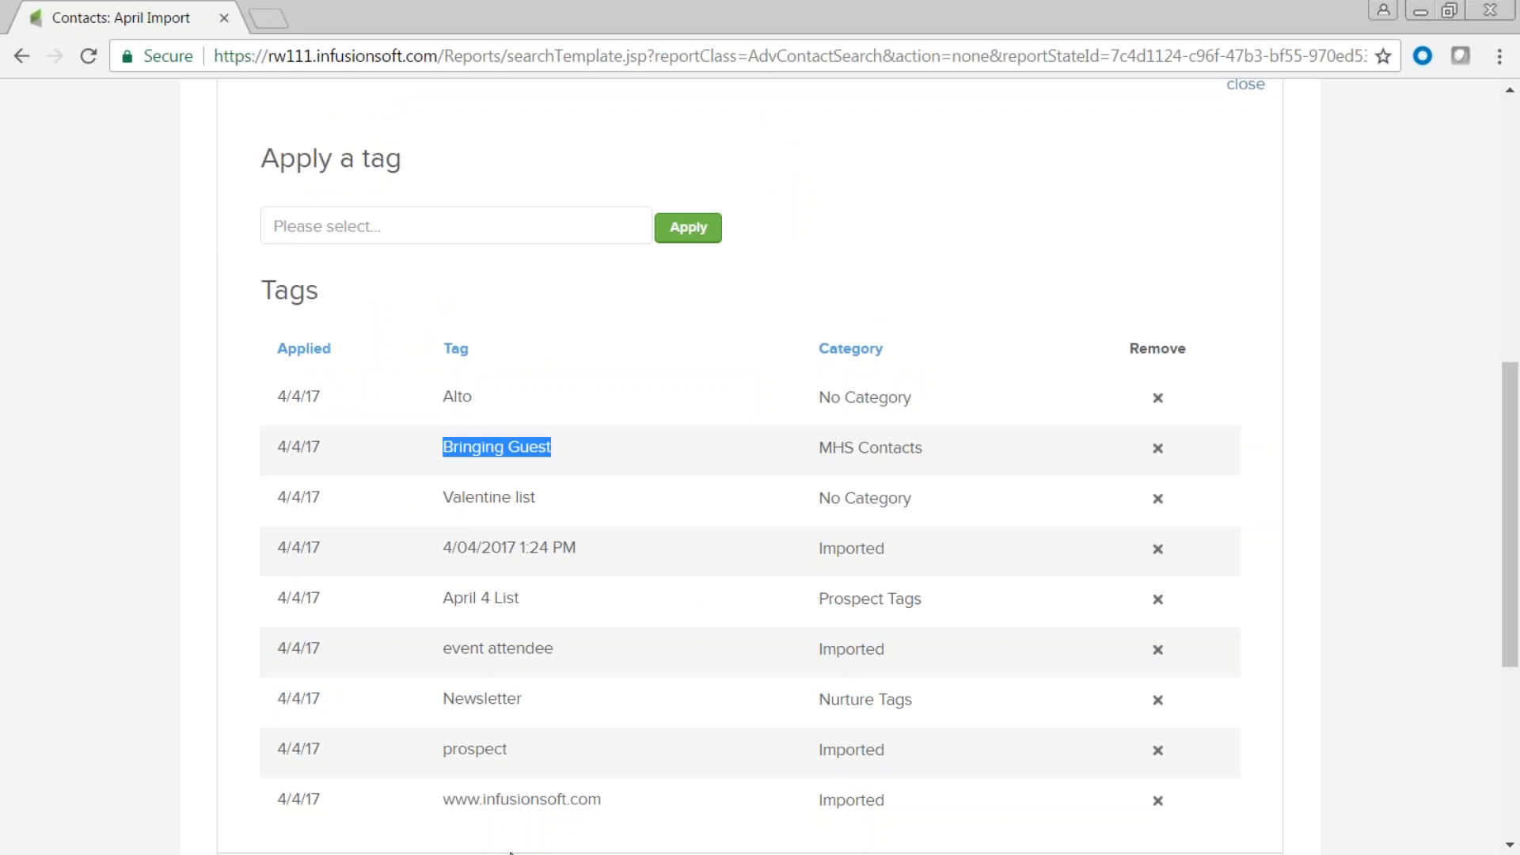
click(1158, 399)
click(1158, 398)
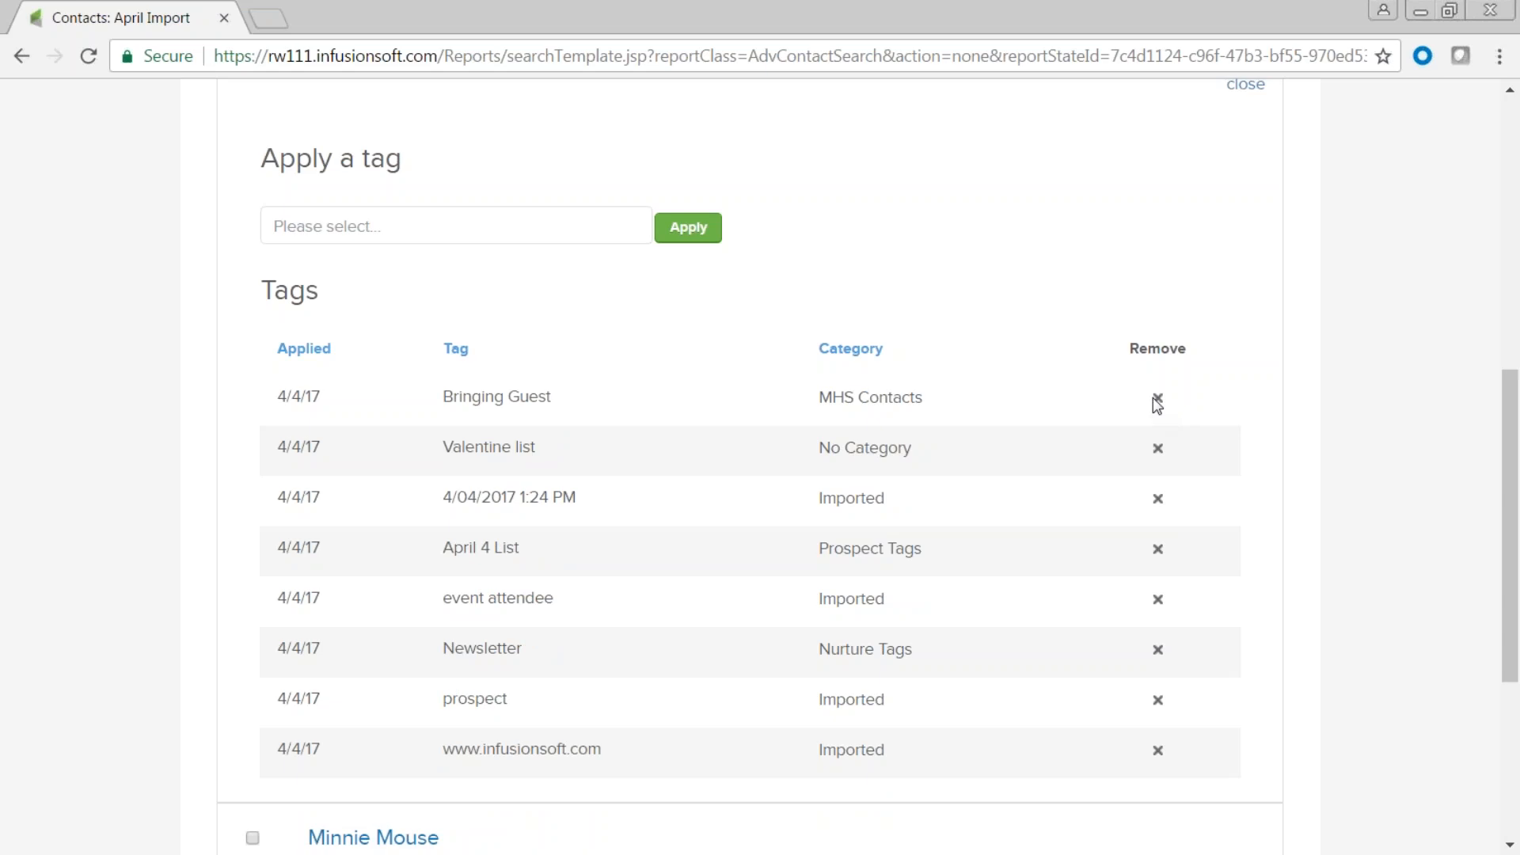
click(1158, 397)
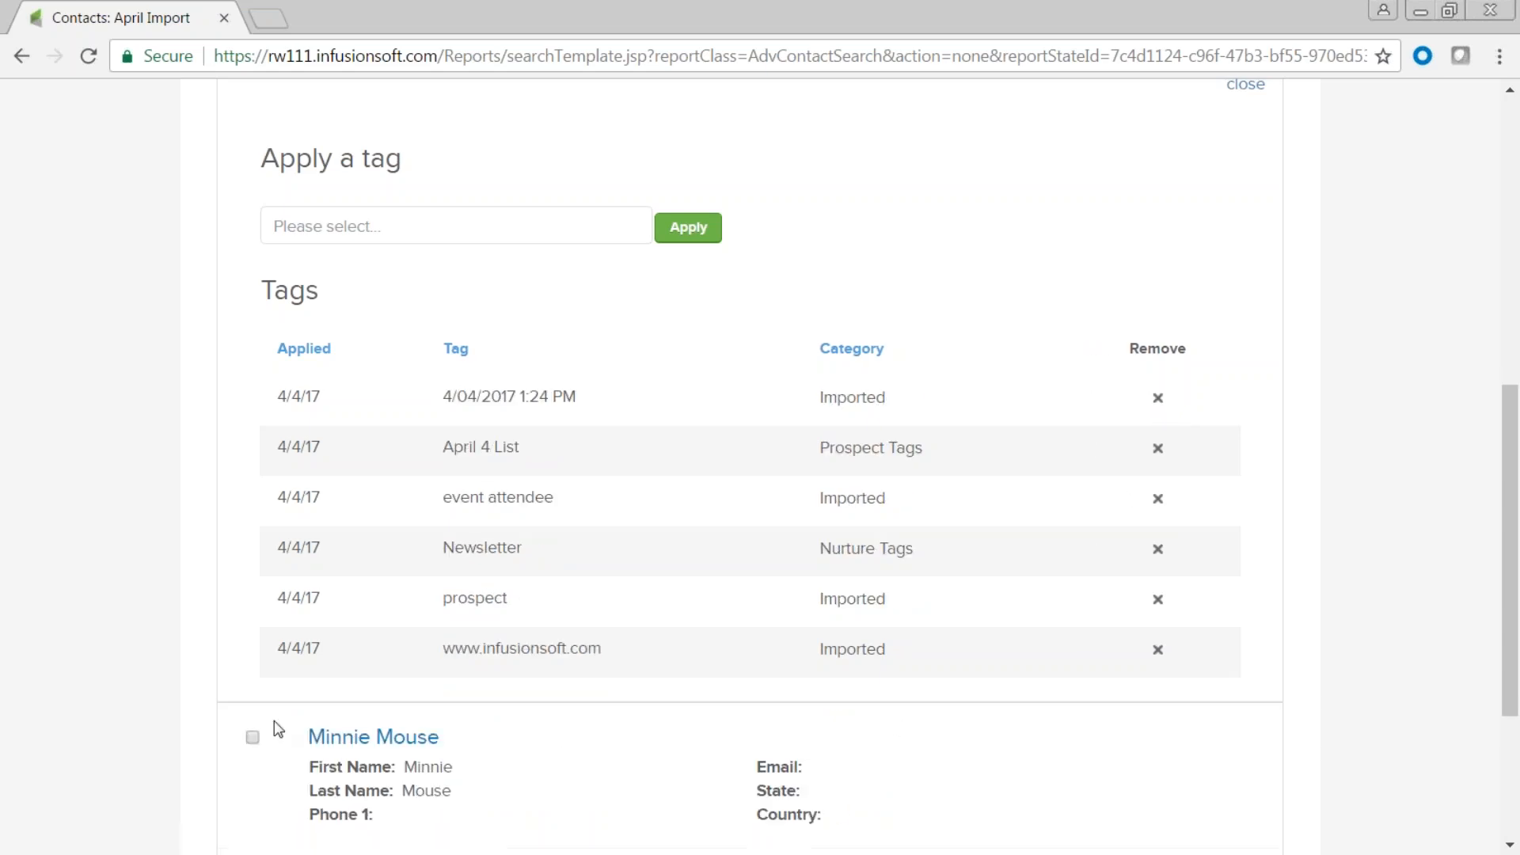
scroll(1260, 235, up, 1)
click(1249, 207)
scroll(1056, 591, up, 4)
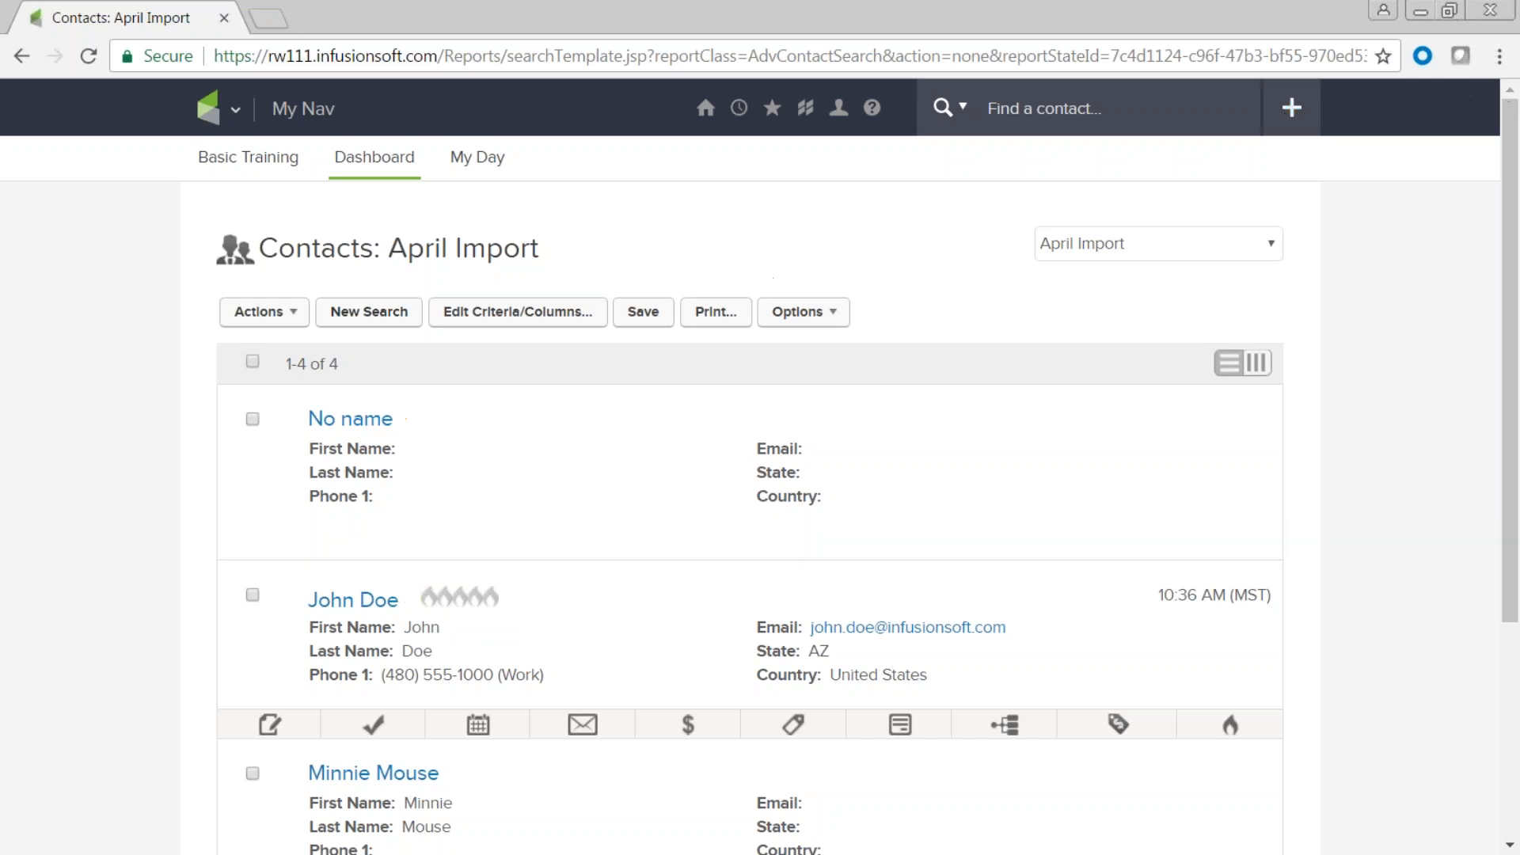
Open Add a Contact from CRM > Contacts, leaving the Standard Add Contact Form selected.
click(231, 111)
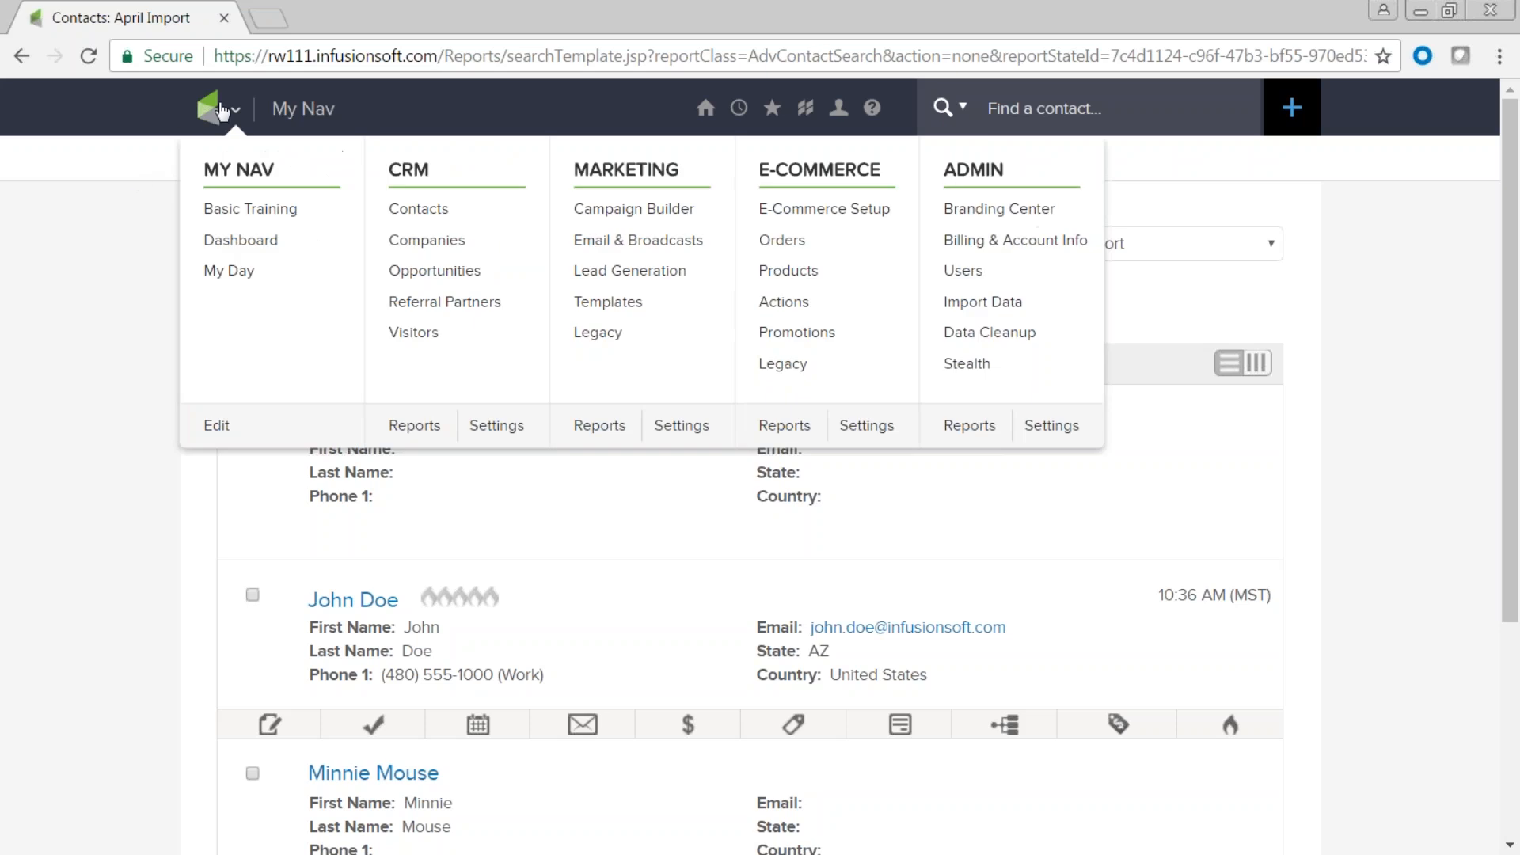
click(412, 212)
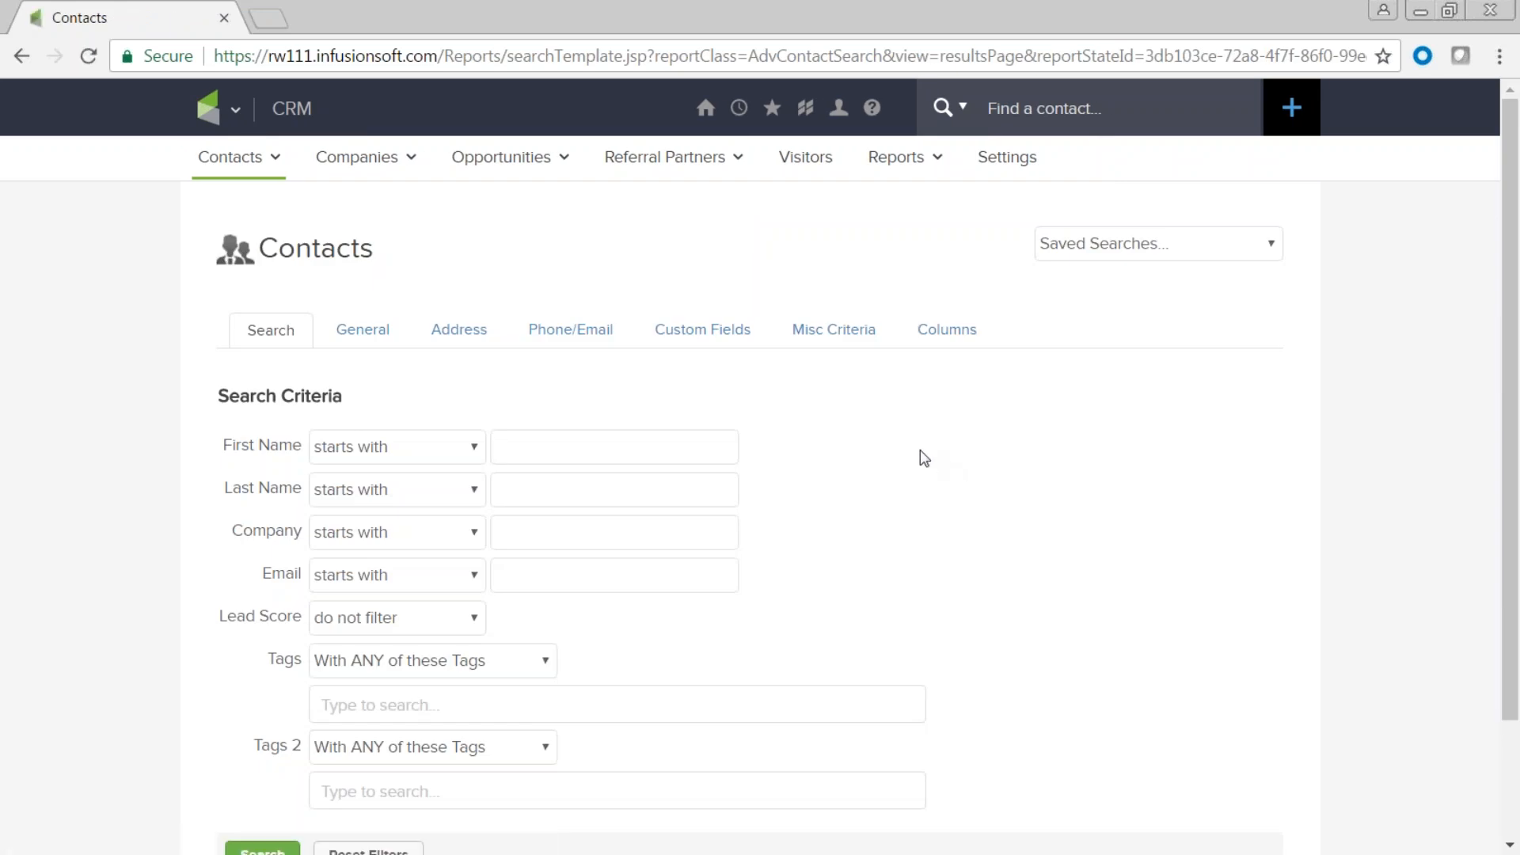
mouse_move(261, 153)
click(260, 228)
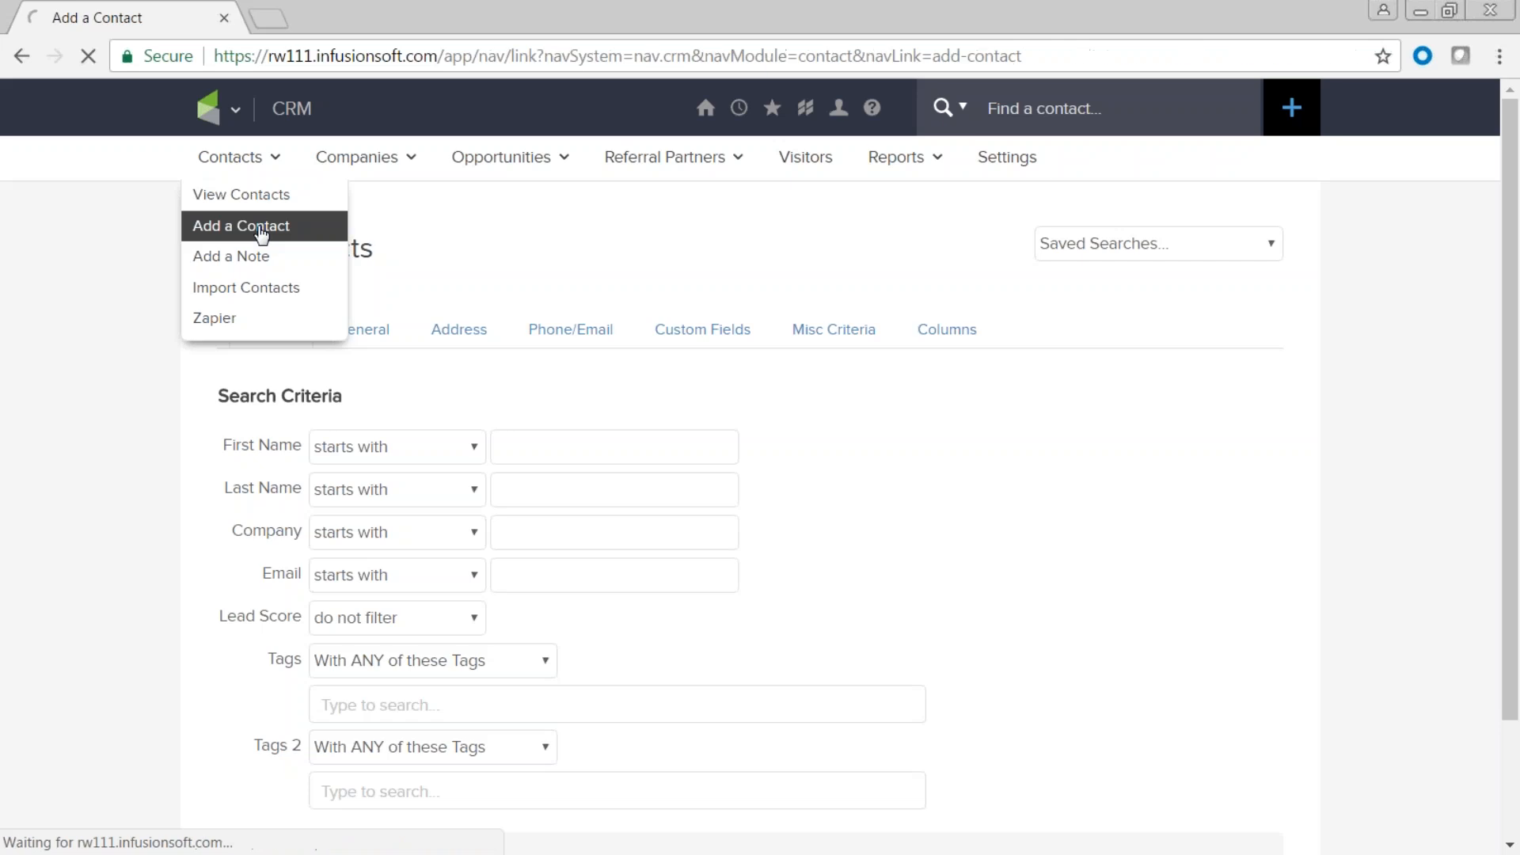
click(690, 312)
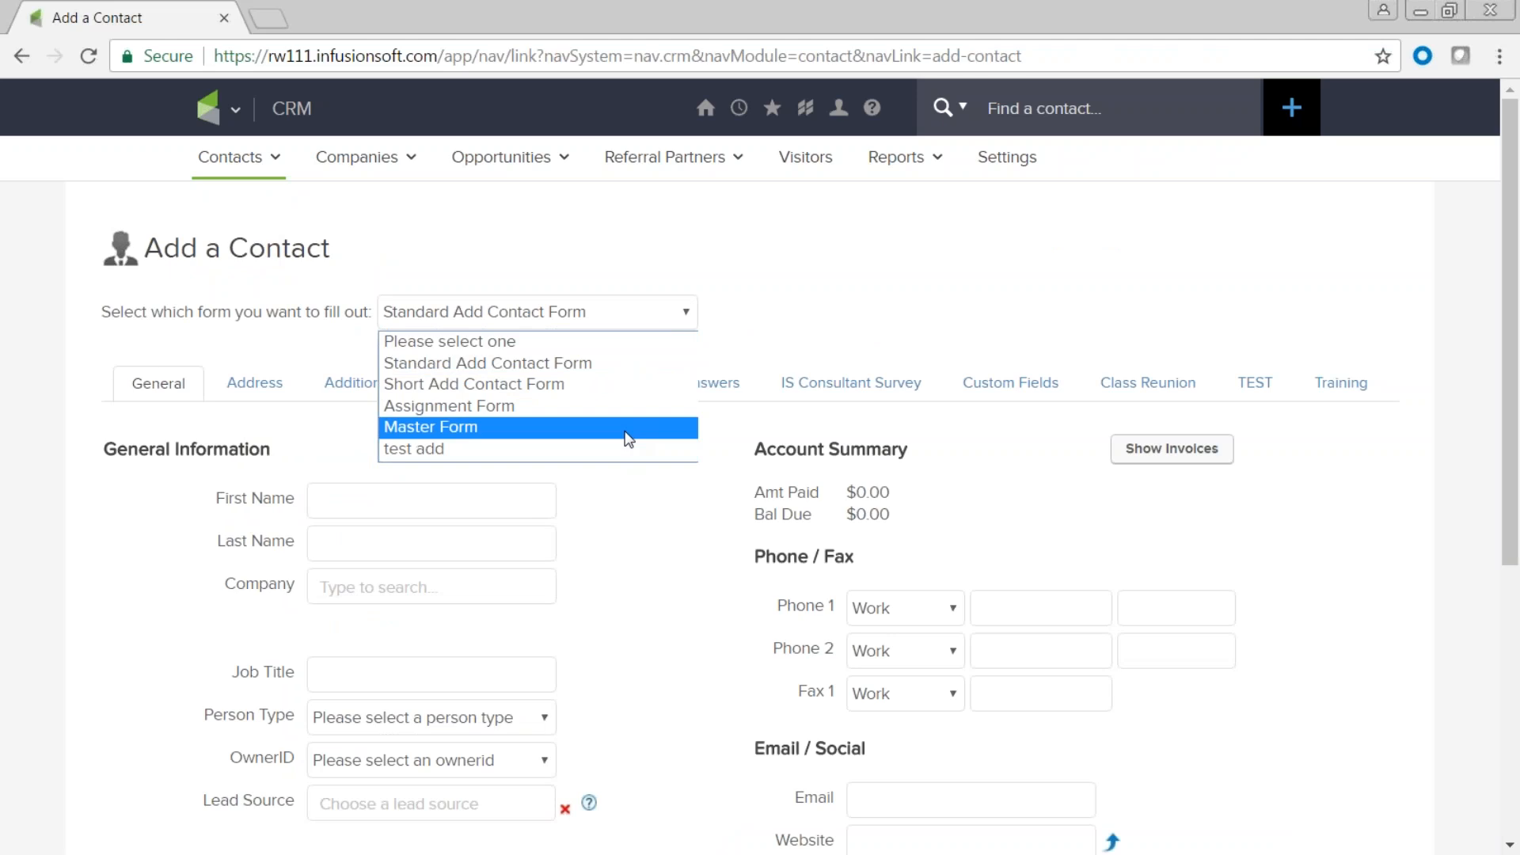
click(851, 285)
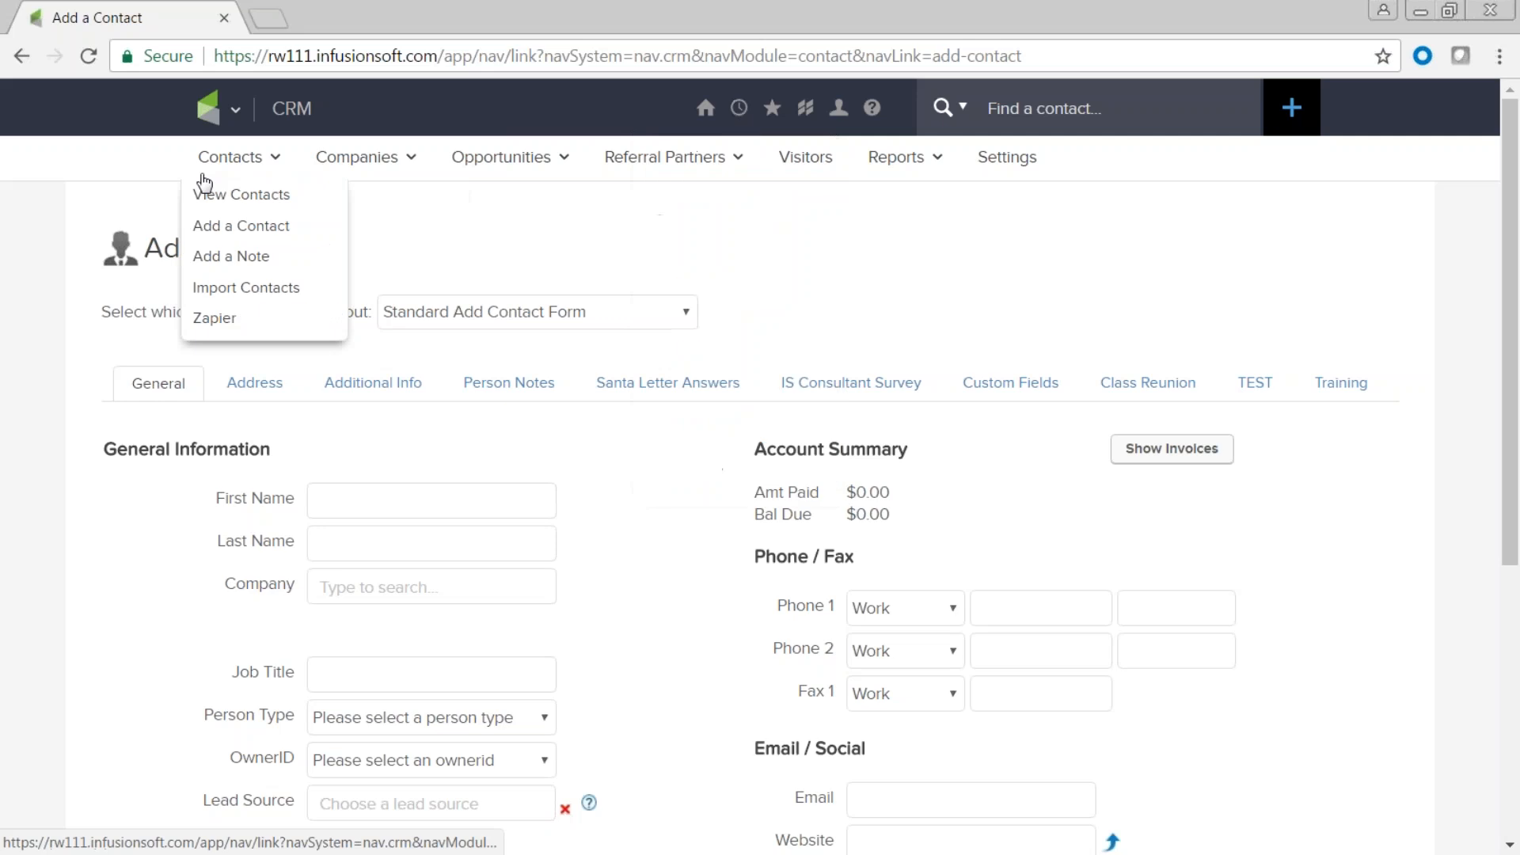
Search contacts tagged 'MHS Contacts -> Family friendly outdoor BBQ', dropping the RMH - BBQ tag.
mouse_move(212, 109)
click(425, 210)
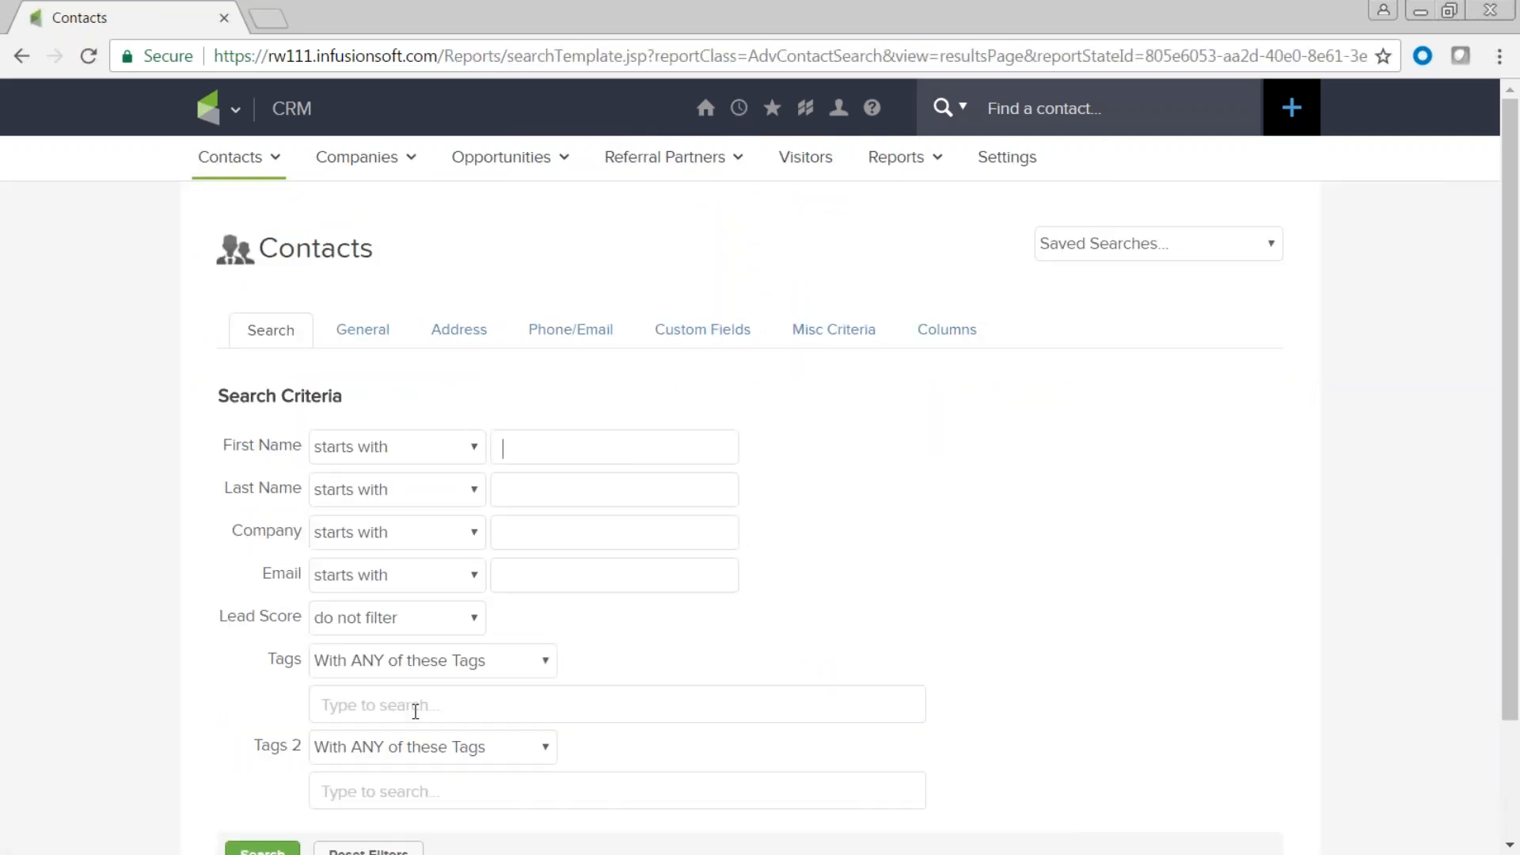
click(404, 705)
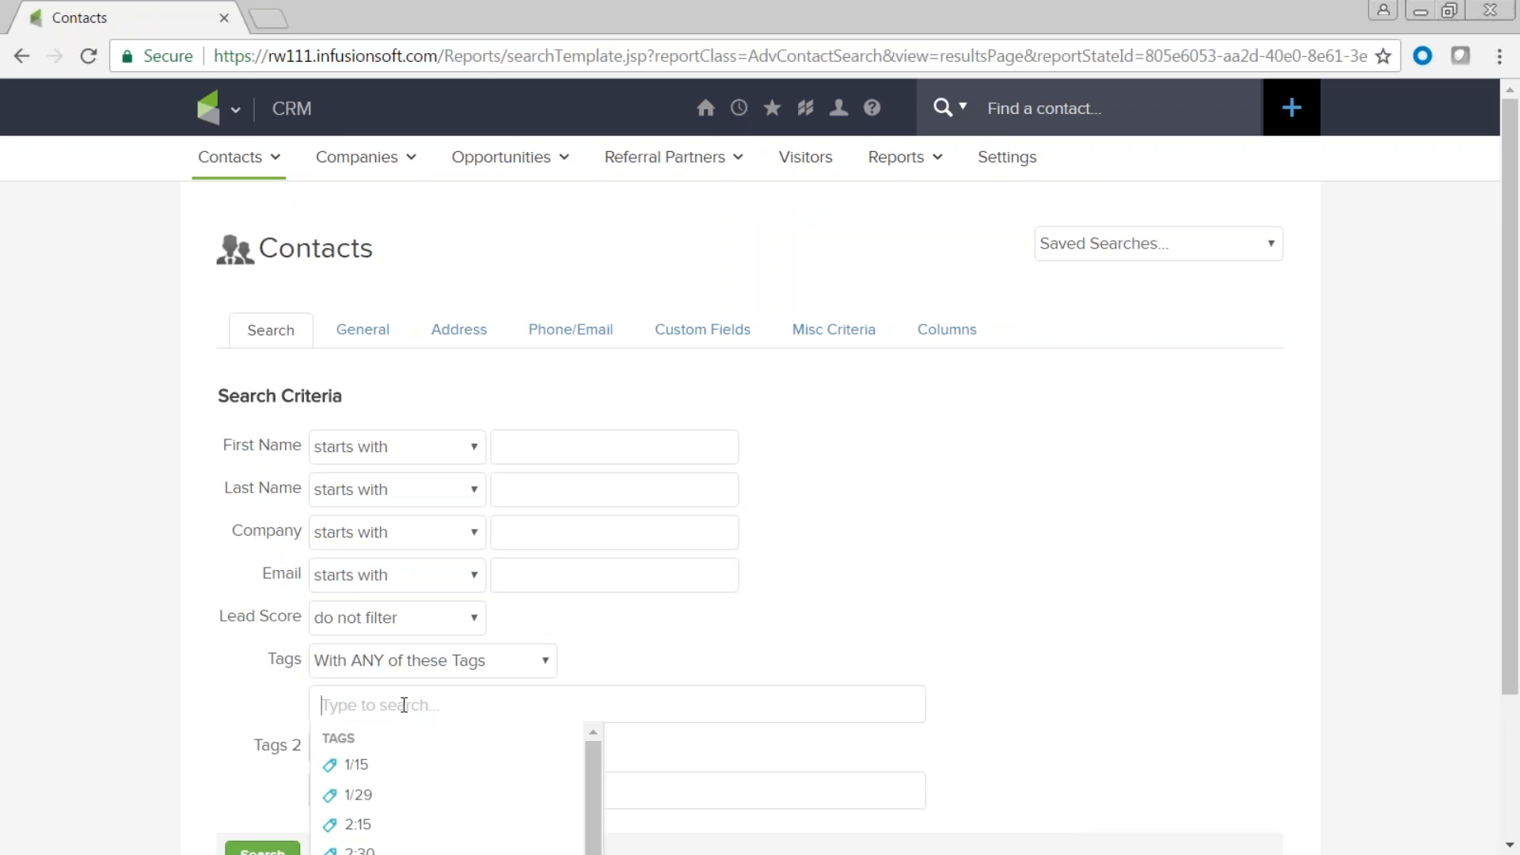
text(BBQ)
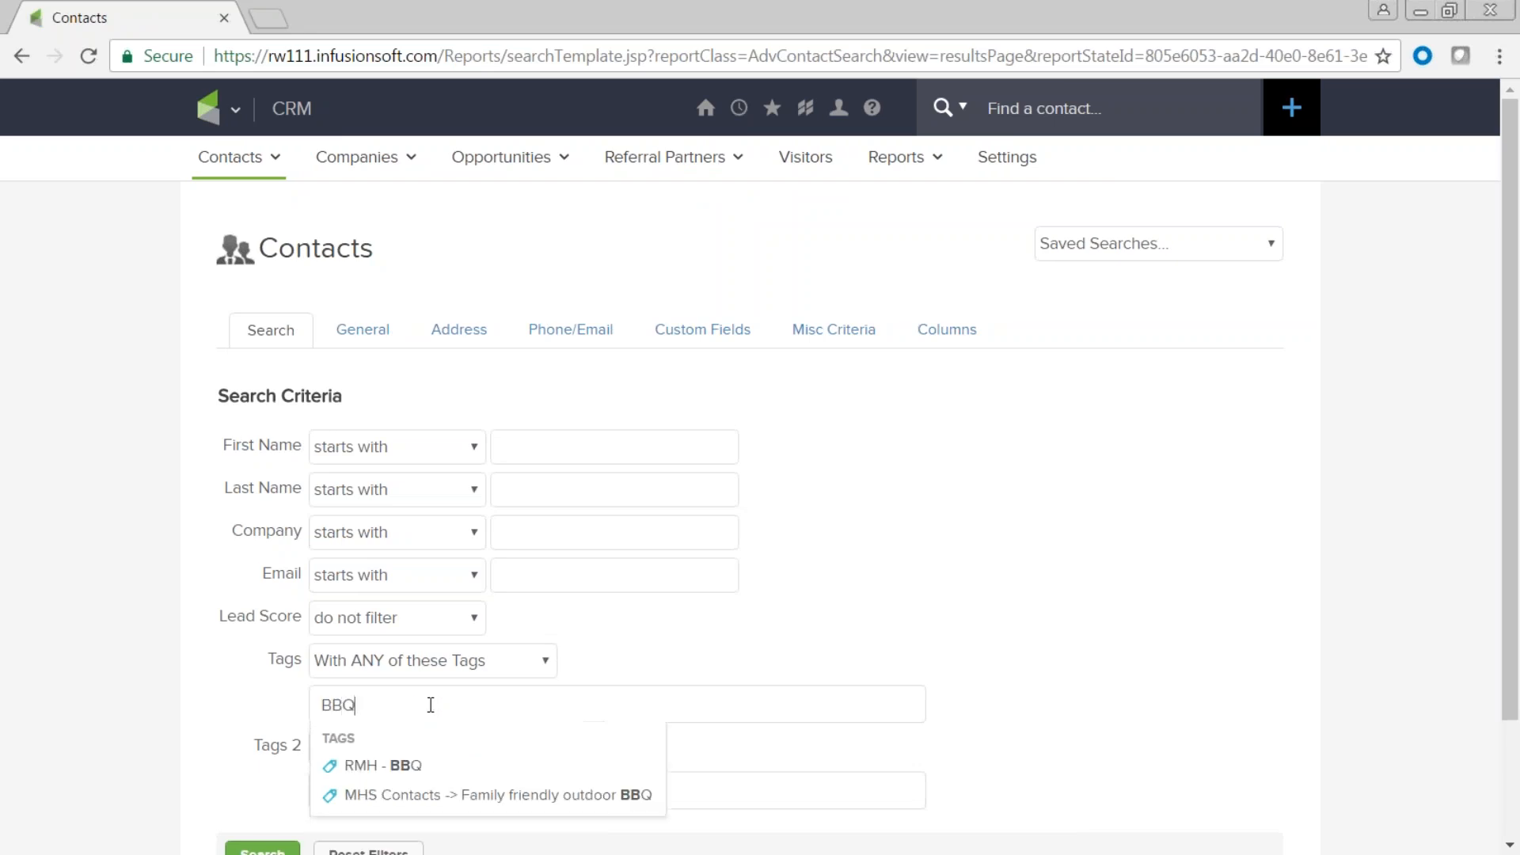
click(933, 549)
scroll(911, 586, down, 2)
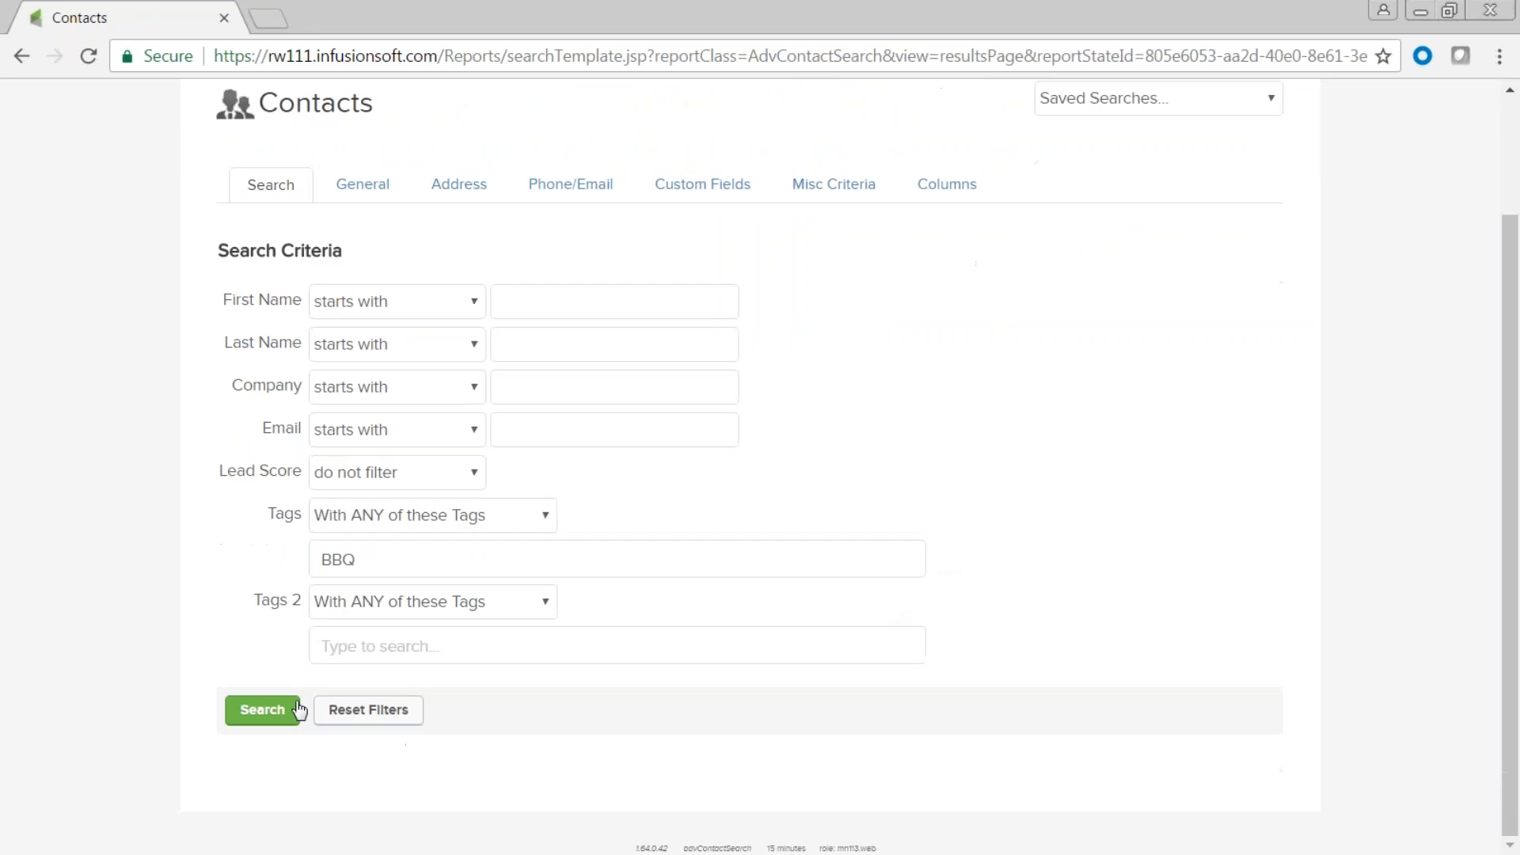
click(371, 551)
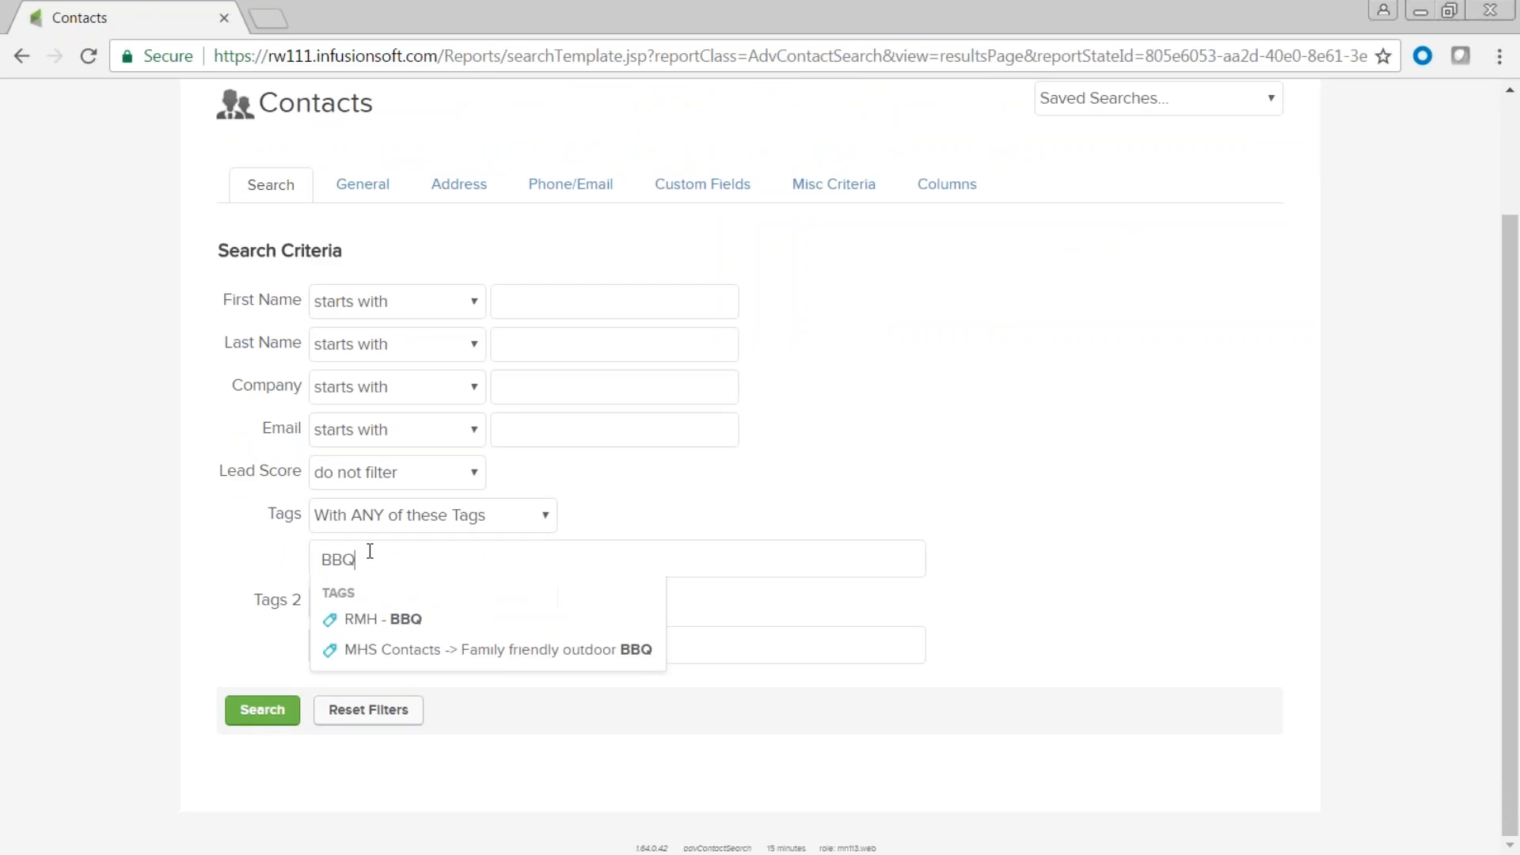
click(384, 618)
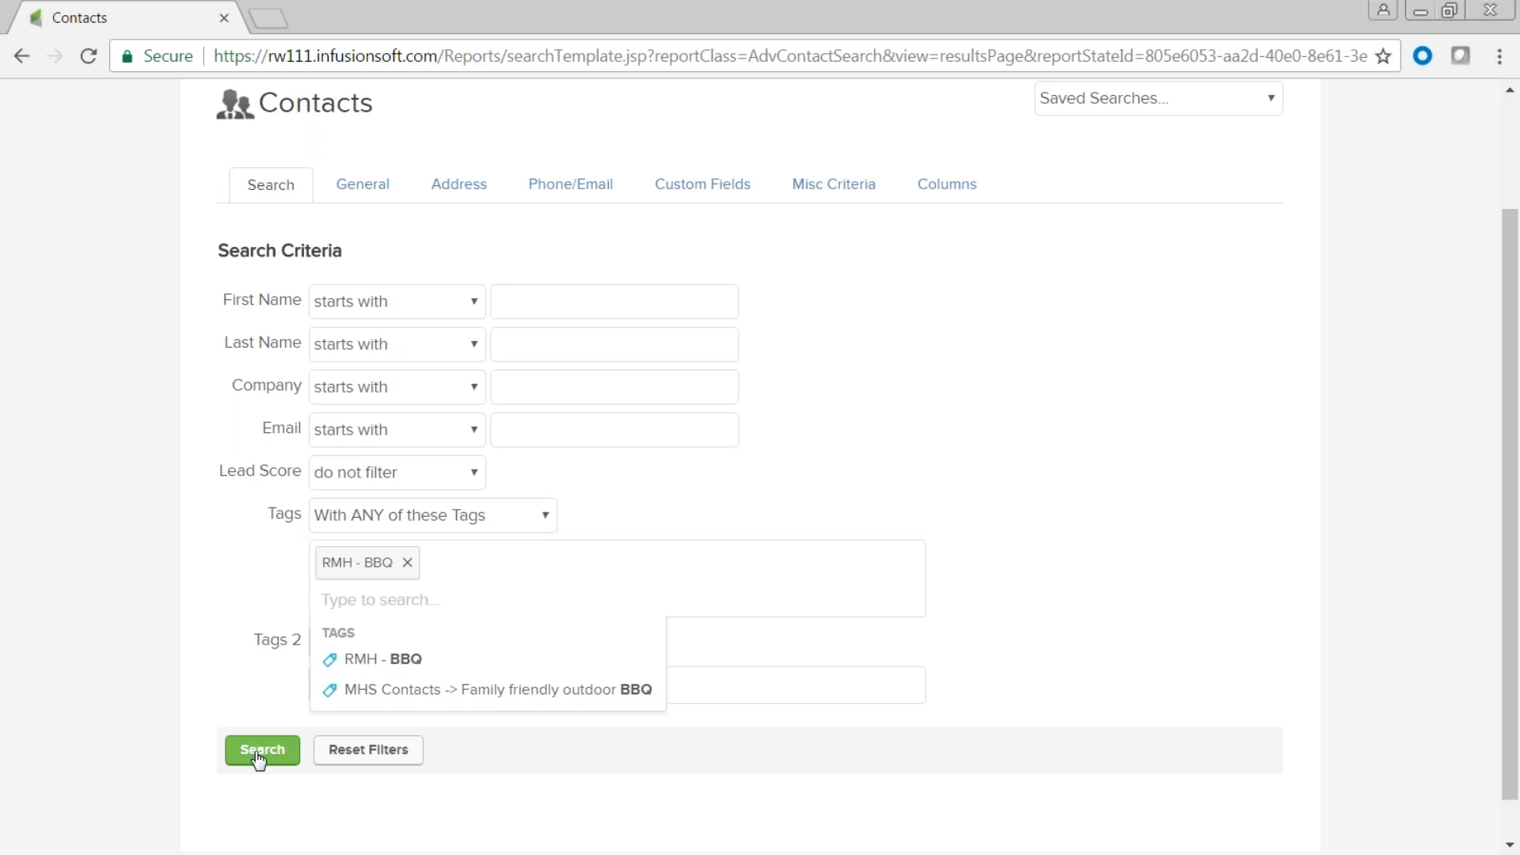
click(407, 563)
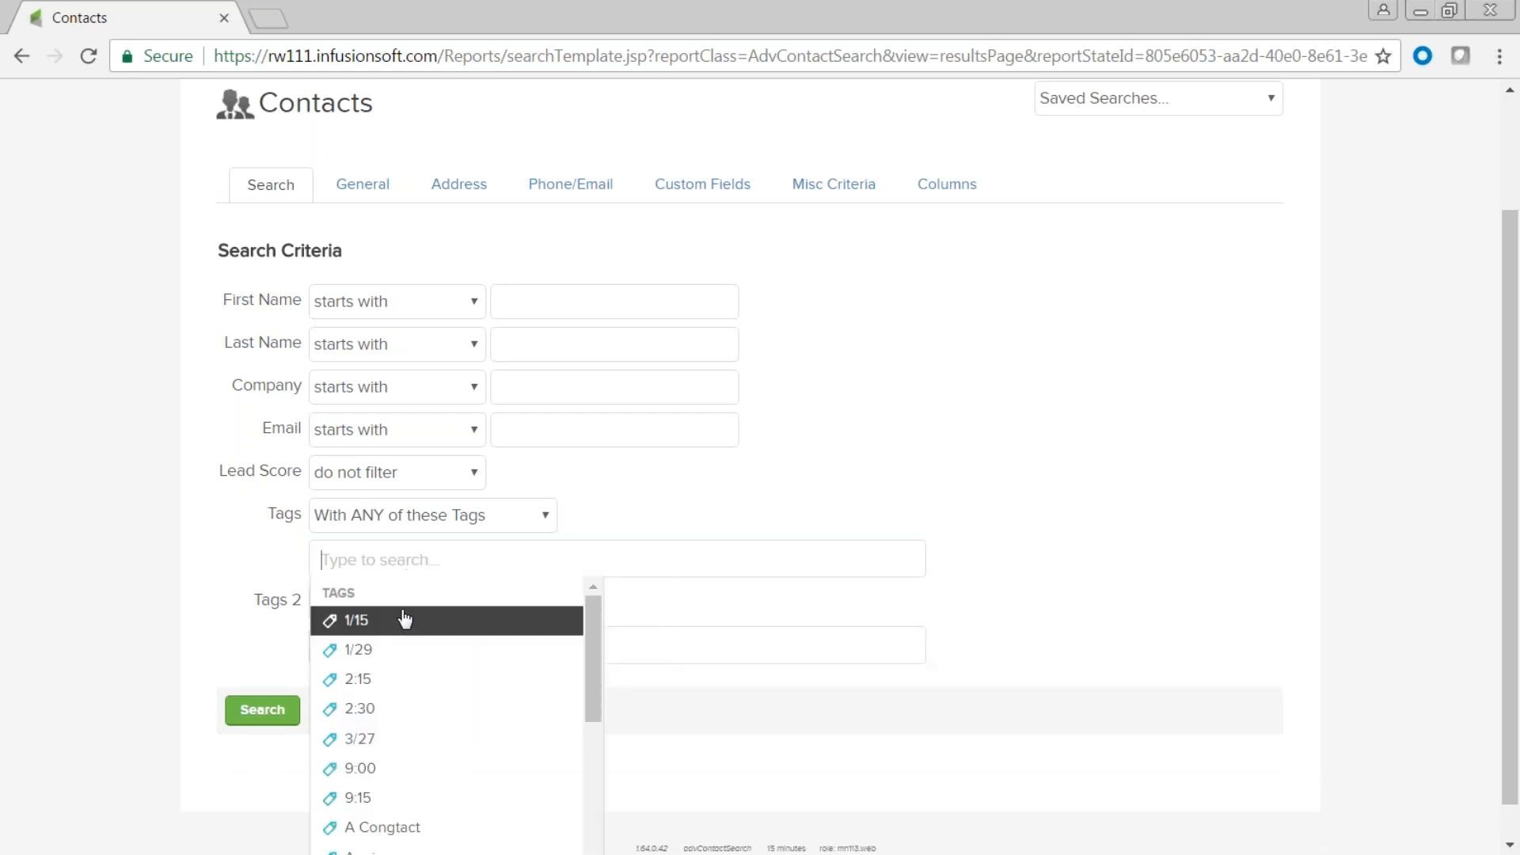
text(bb)
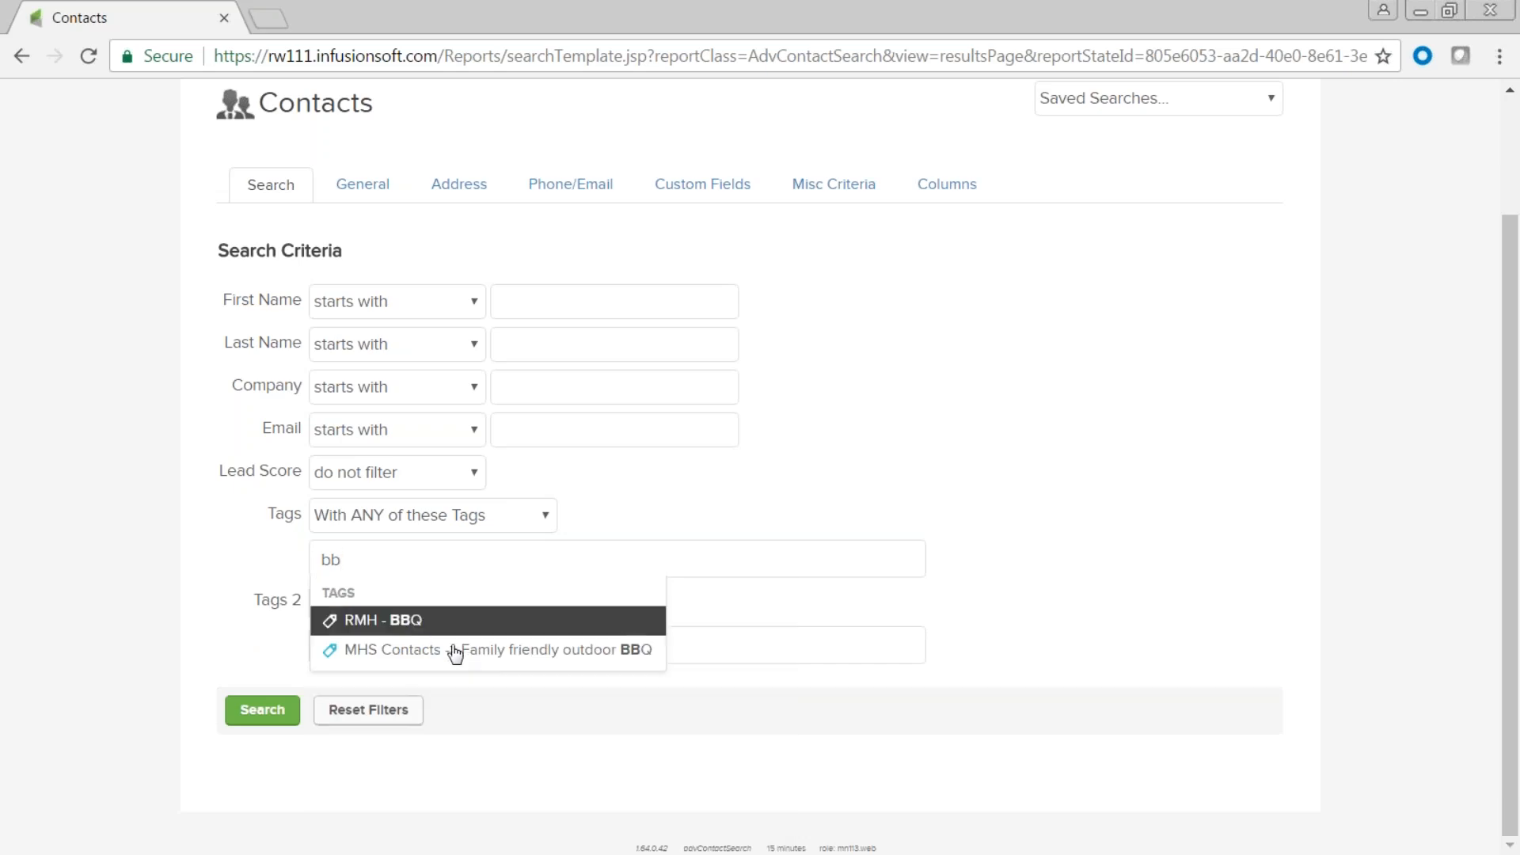
click(511, 651)
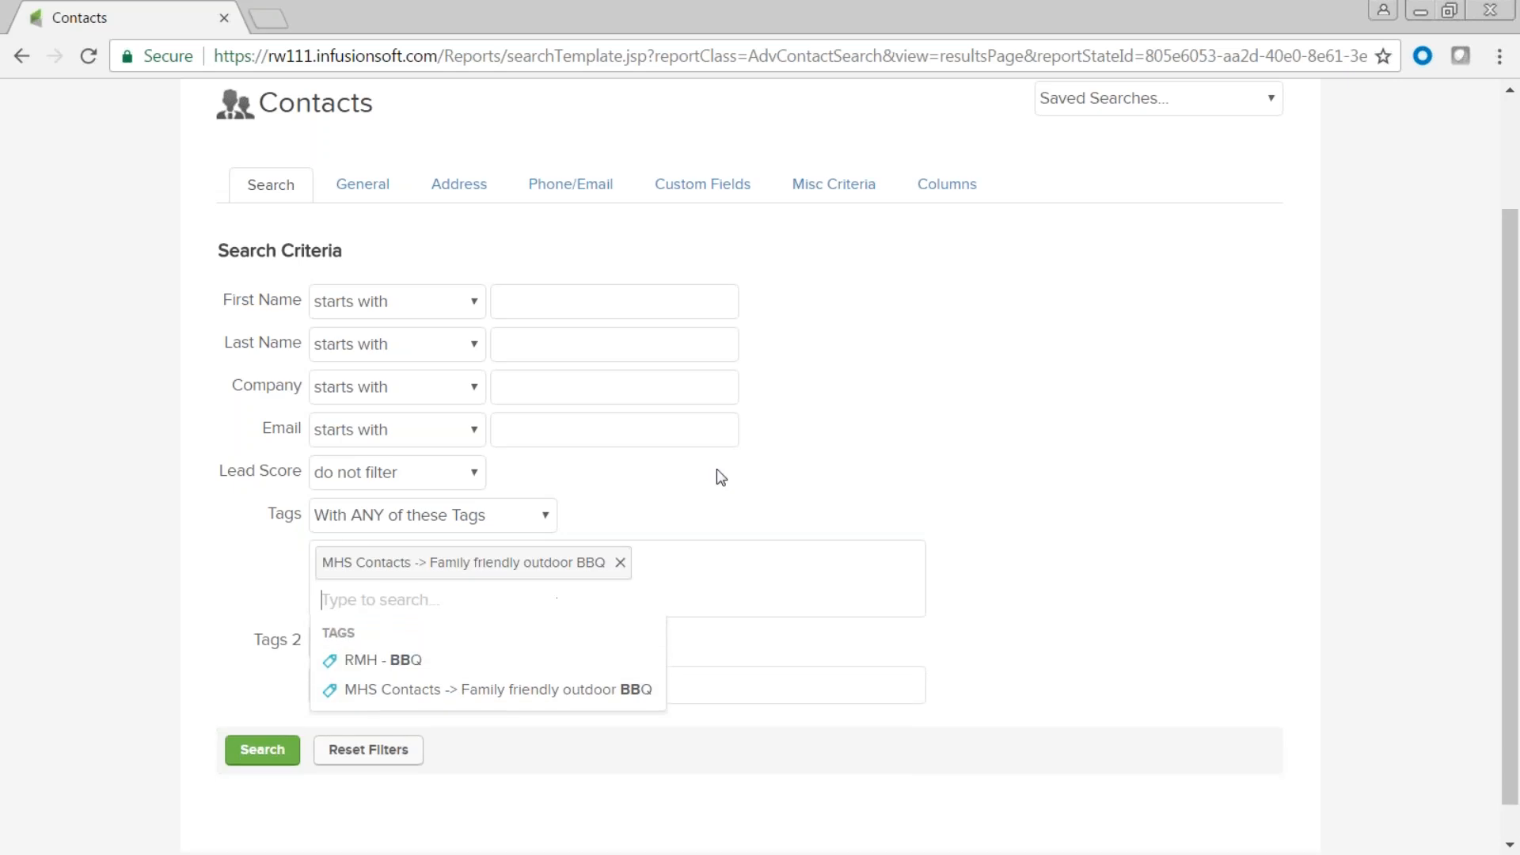
click(670, 523)
click(262, 752)
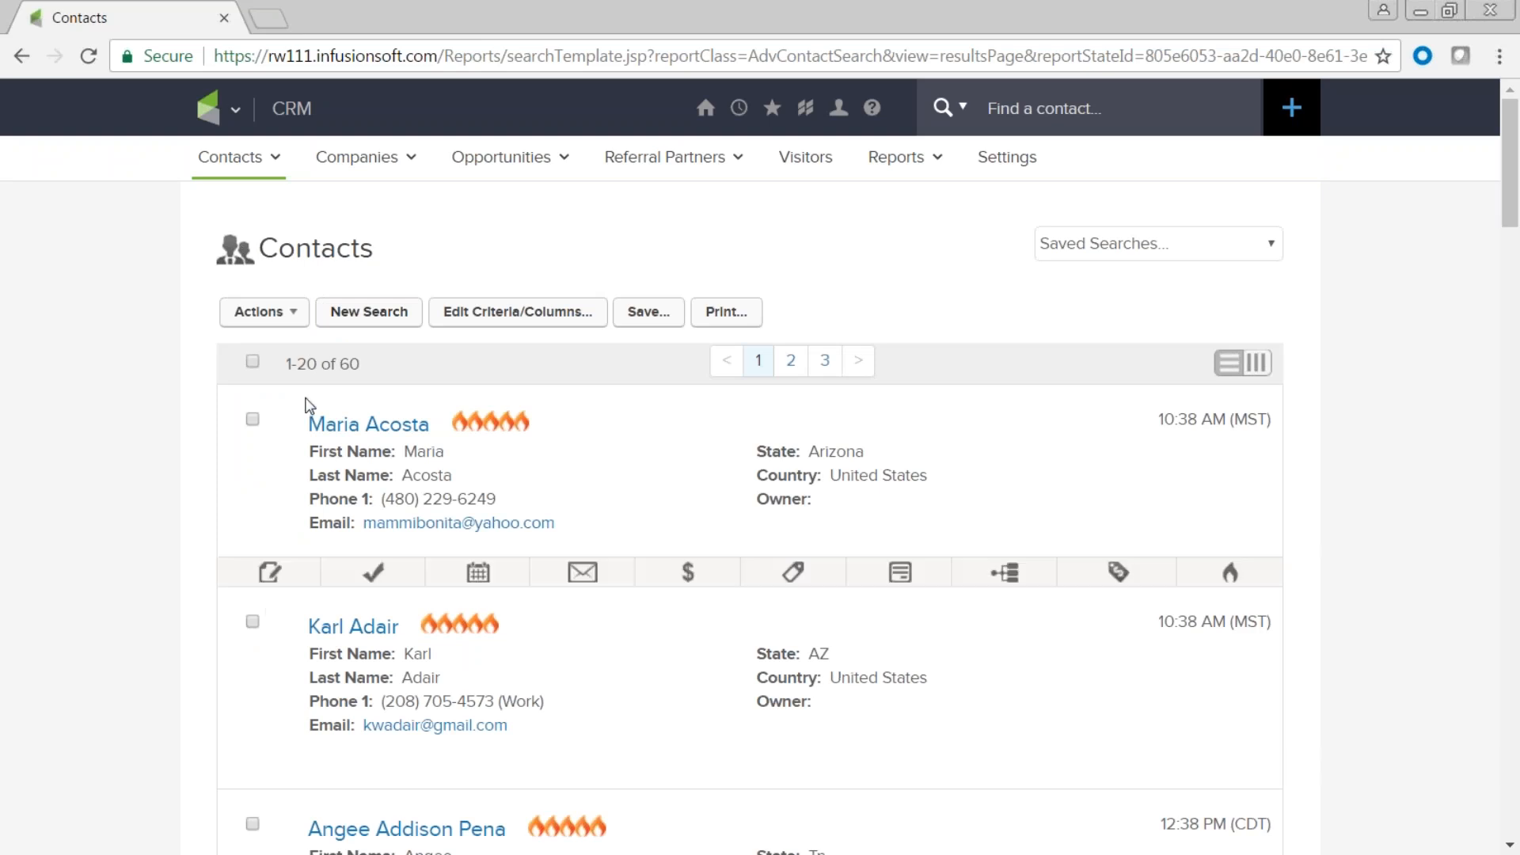
Check the 60 BBQ-tagged contacts briefly in table view, then return to cards.
mouse_move(358, 364)
mouse_down()
mouse_move(313, 362)
mouse_move(342, 357)
mouse_up()
click(1257, 365)
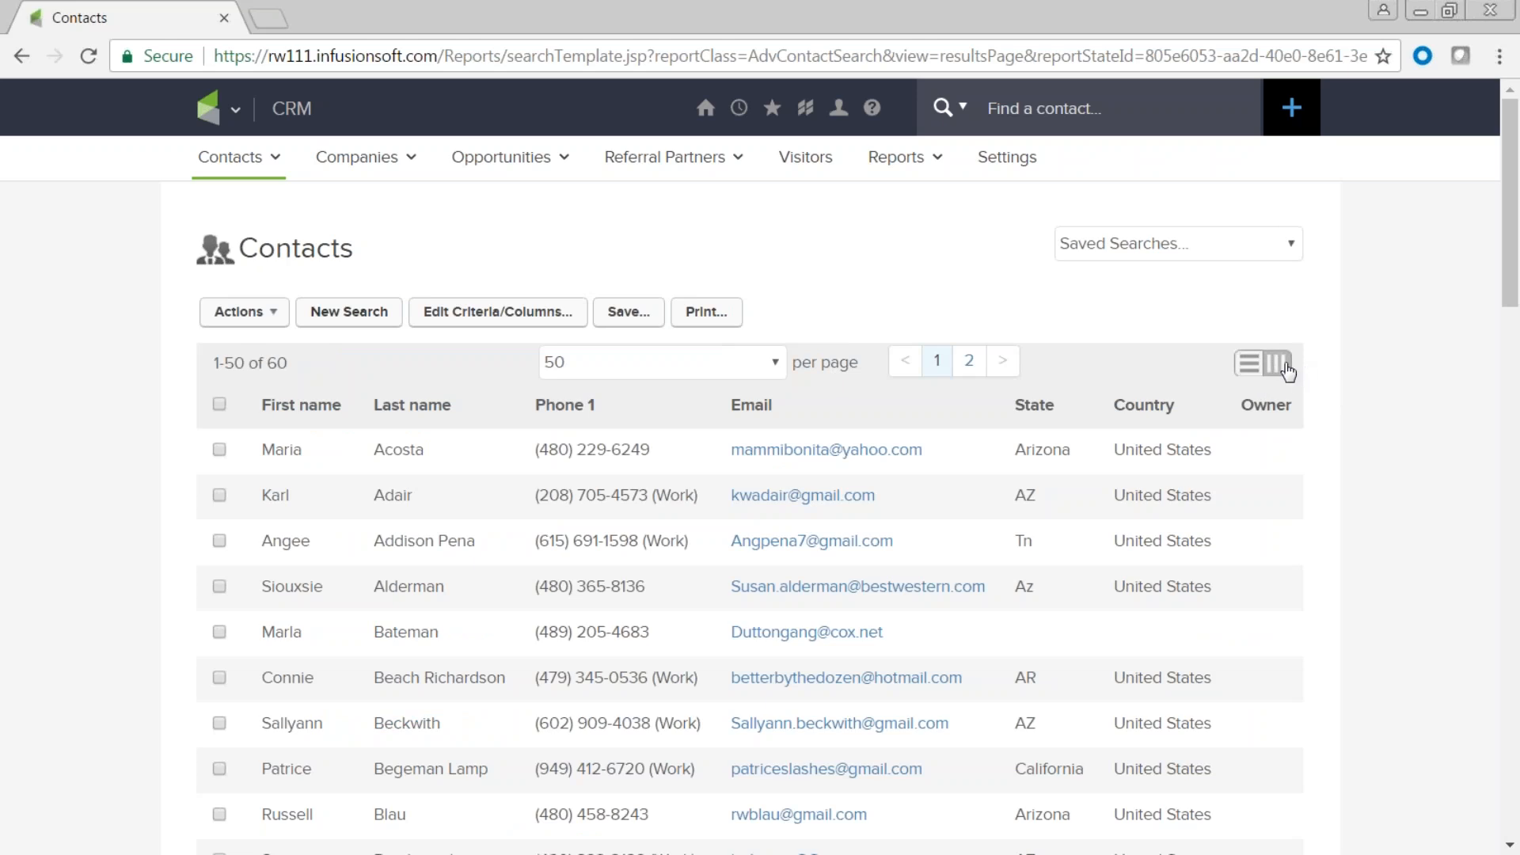
click(1286, 366)
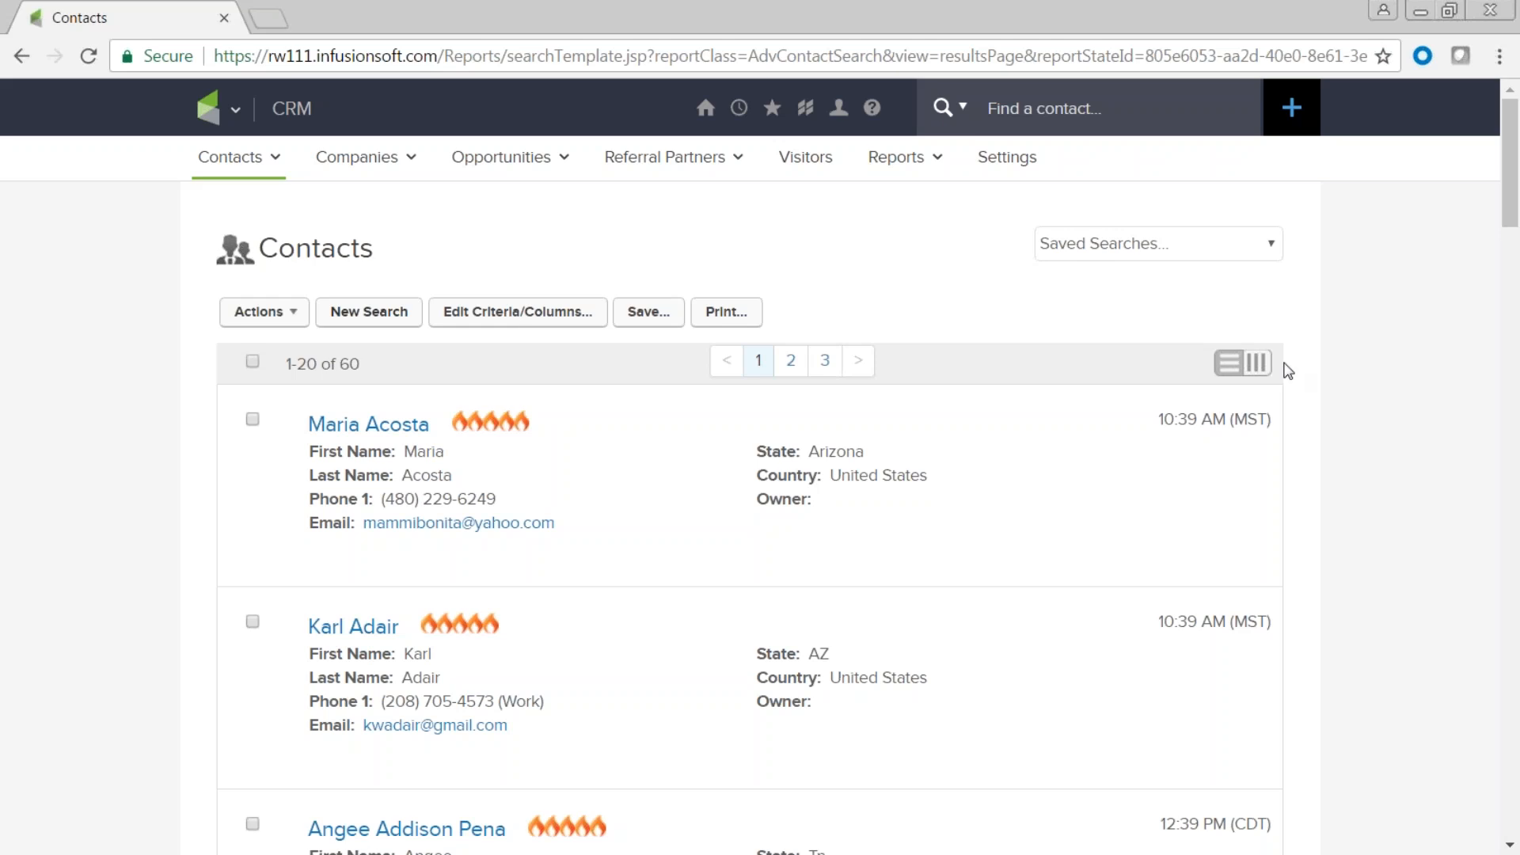
click(236, 111)
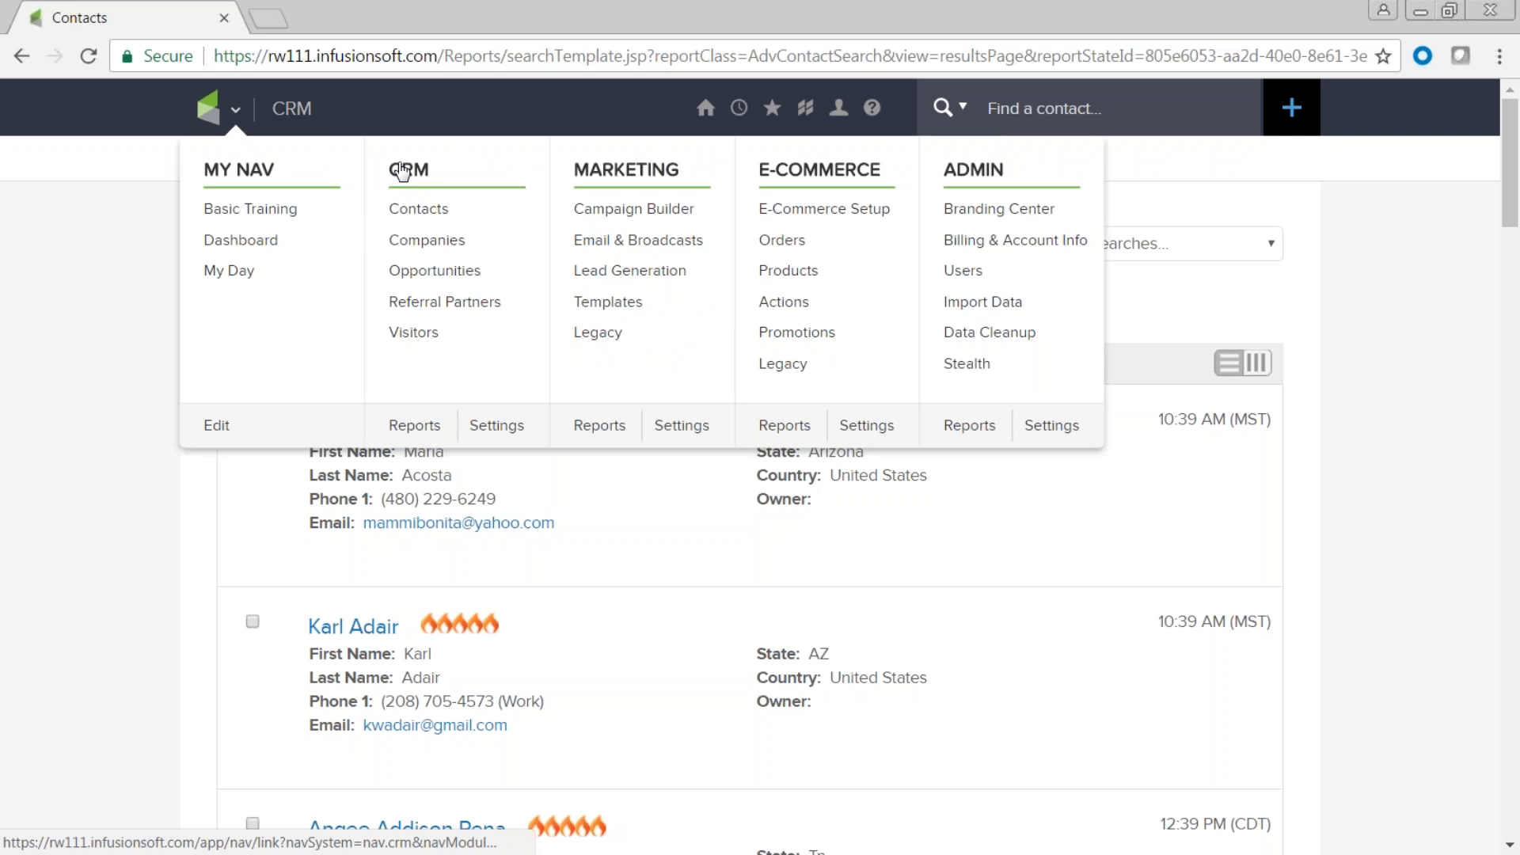
click(497, 427)
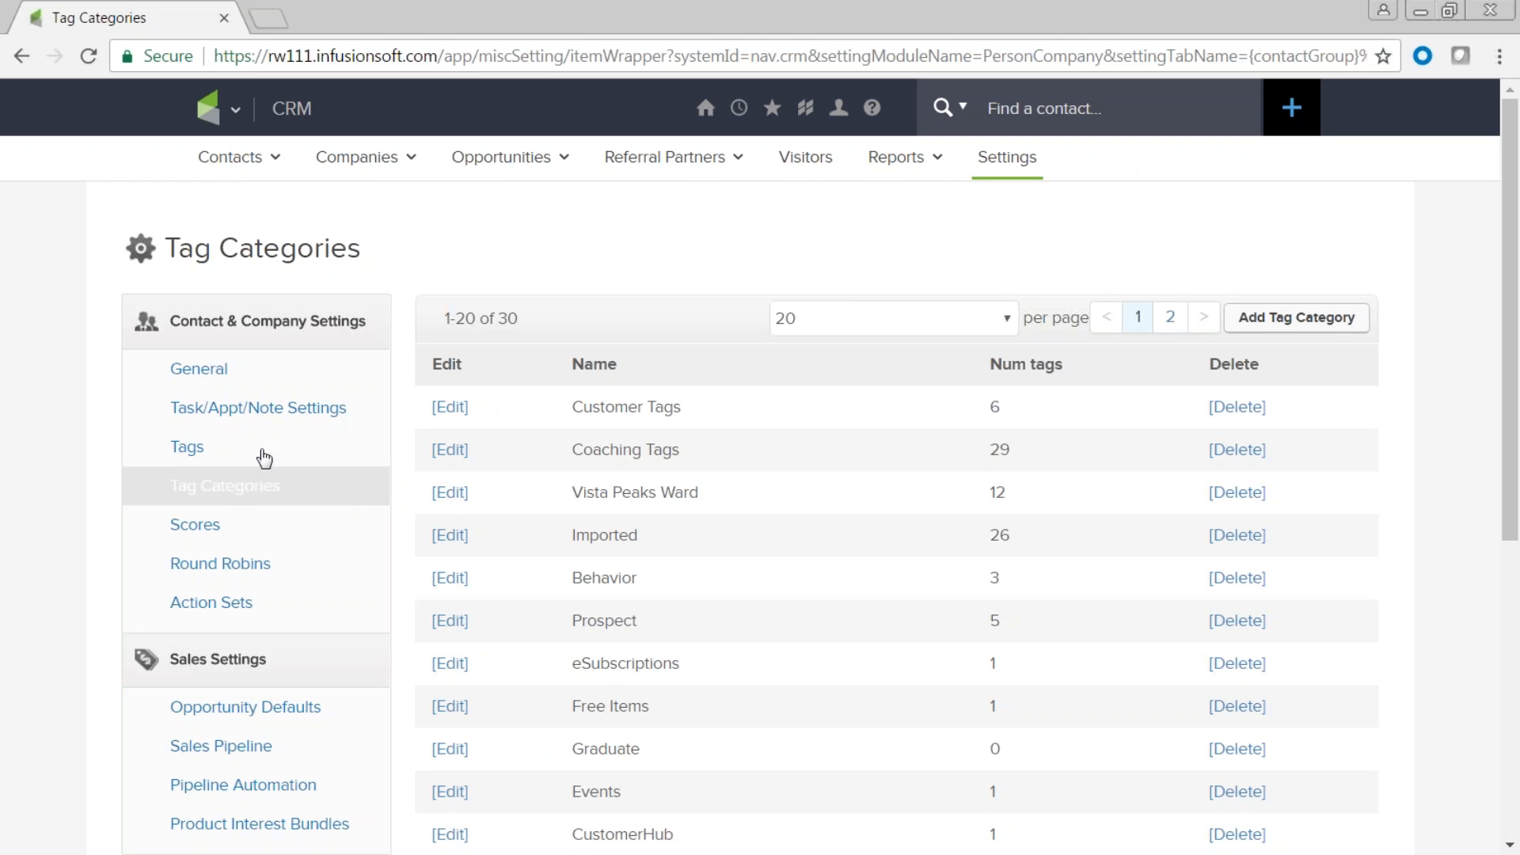
scroll(802, 673, down, 5)
scroll(802, 673, down, 2)
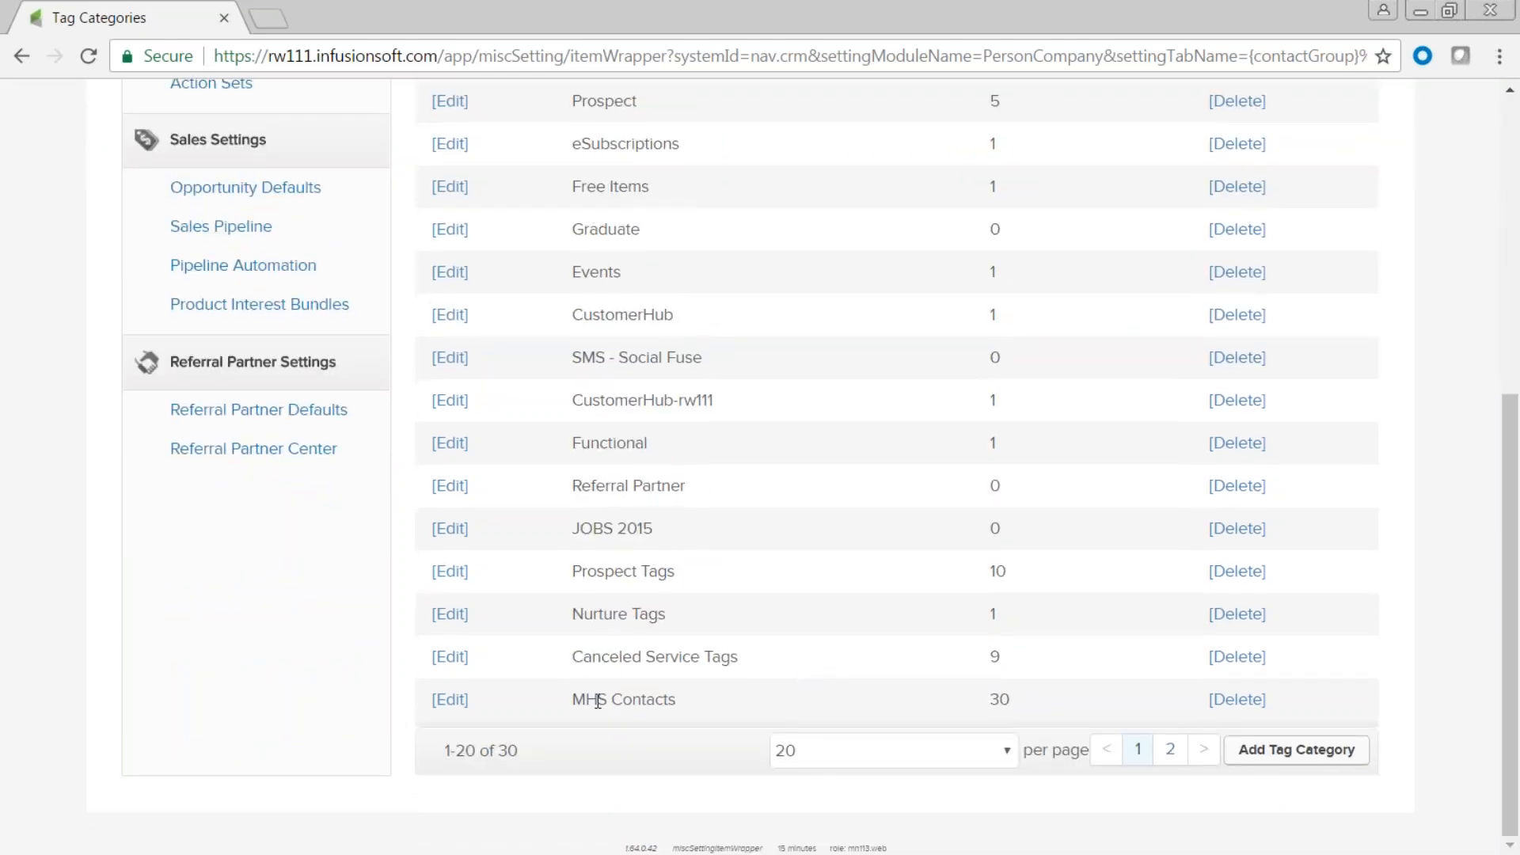
drag(567, 707, 989, 702)
click(1017, 705)
scroll(815, 611, up, 2)
scroll(814, 609, up, 3)
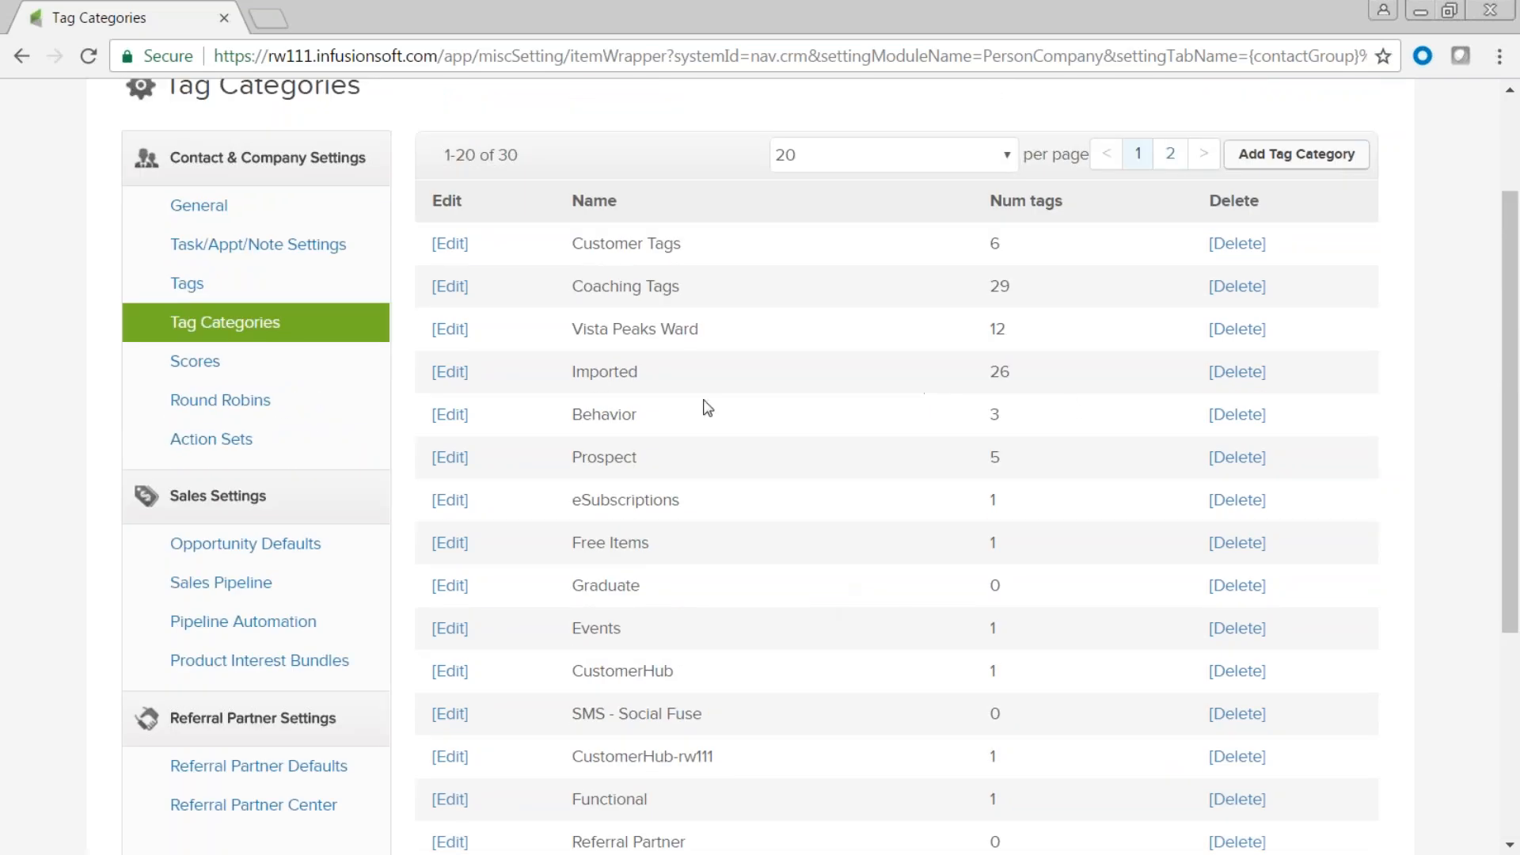
double_click(996, 371)
drag(708, 330, 574, 329)
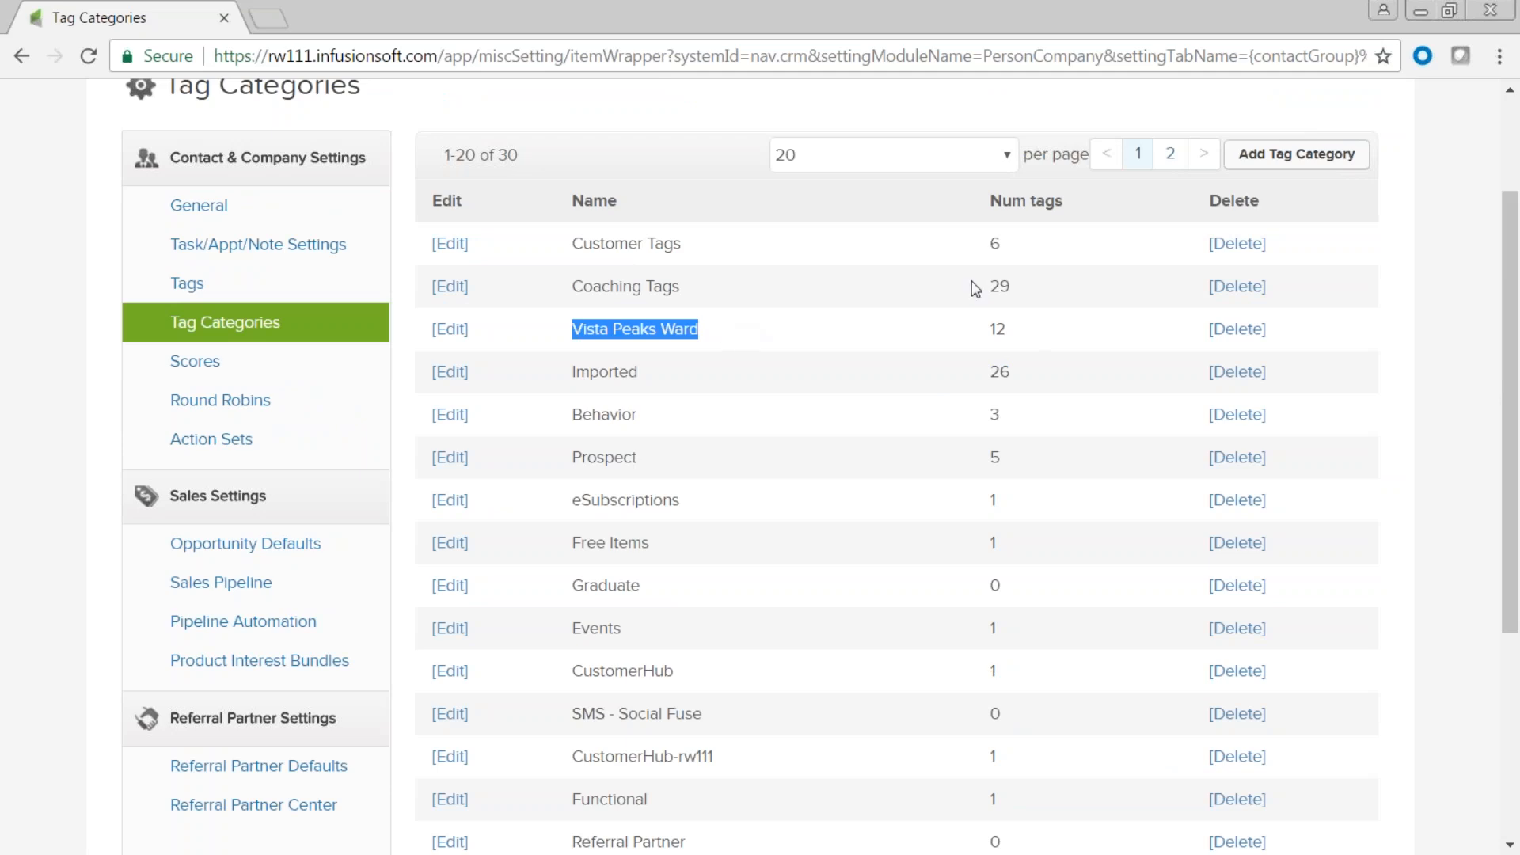
drag(1025, 289, 988, 288)
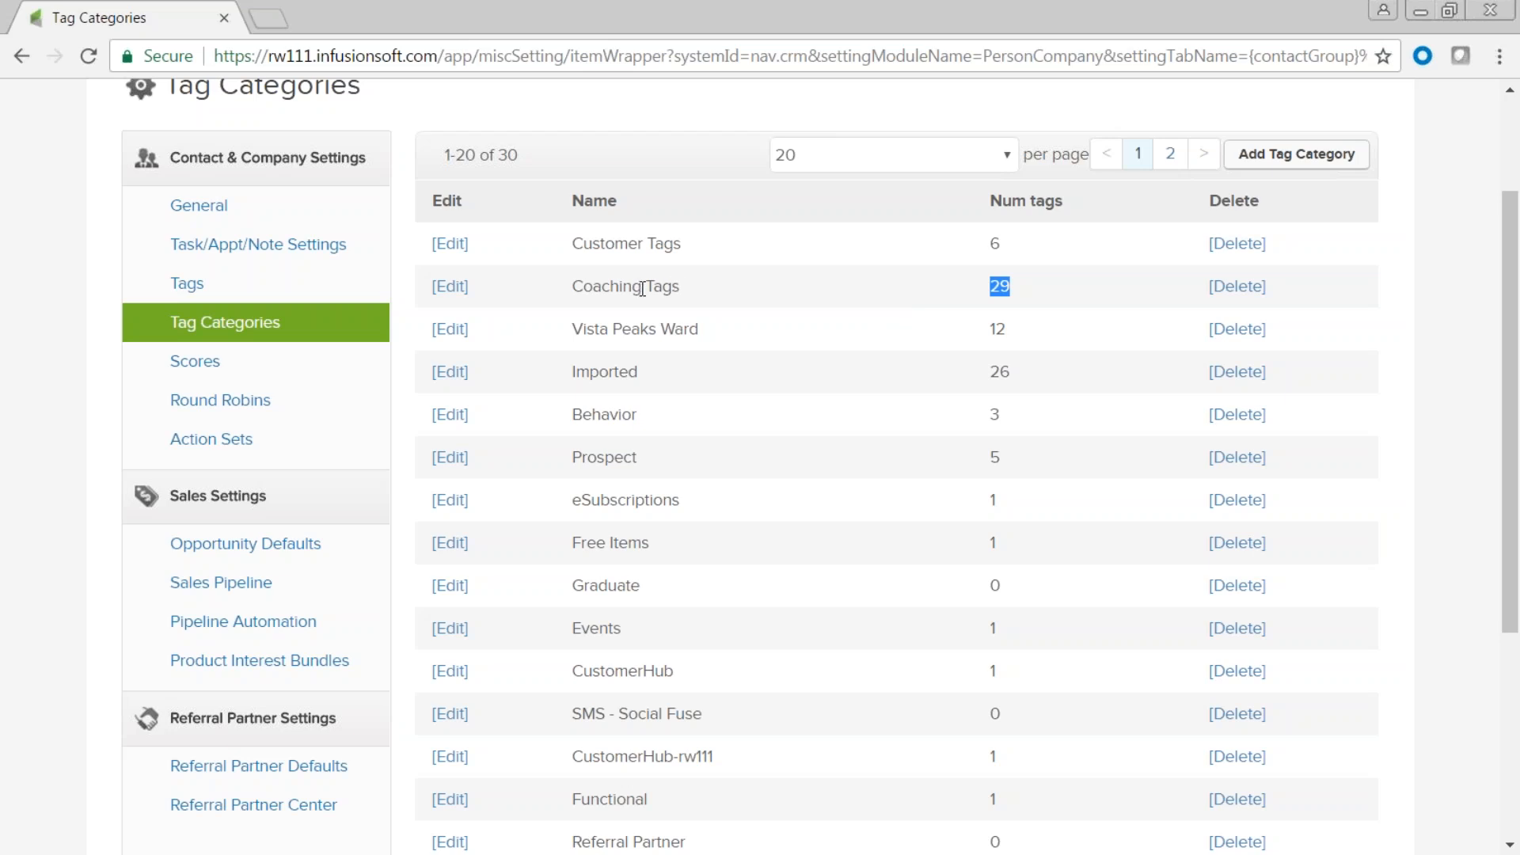
scroll(872, 458, down, 5)
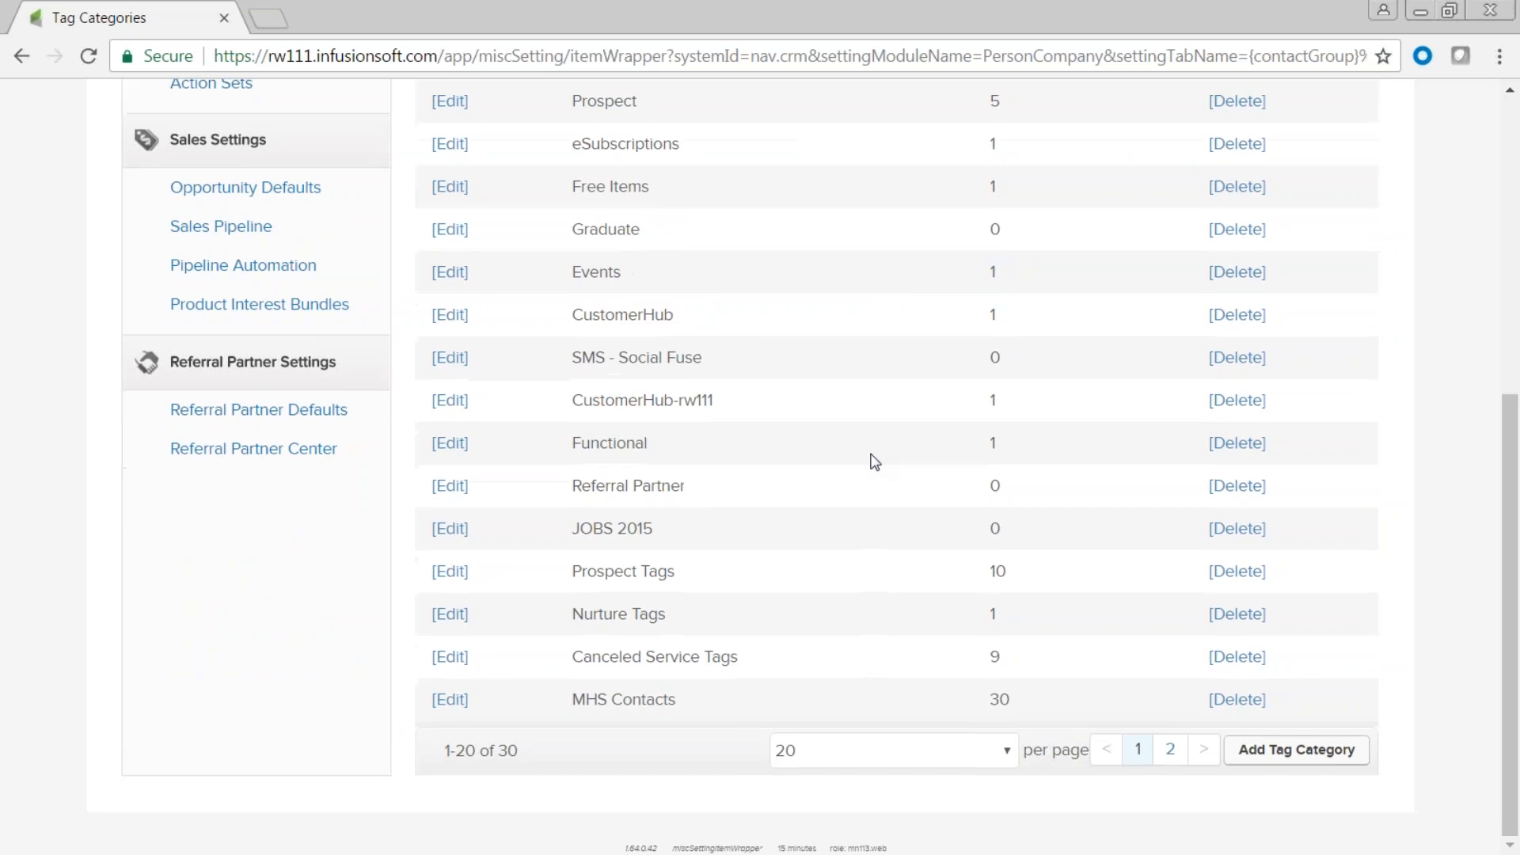
scroll(874, 462, up, 5)
scroll(875, 461, down, 5)
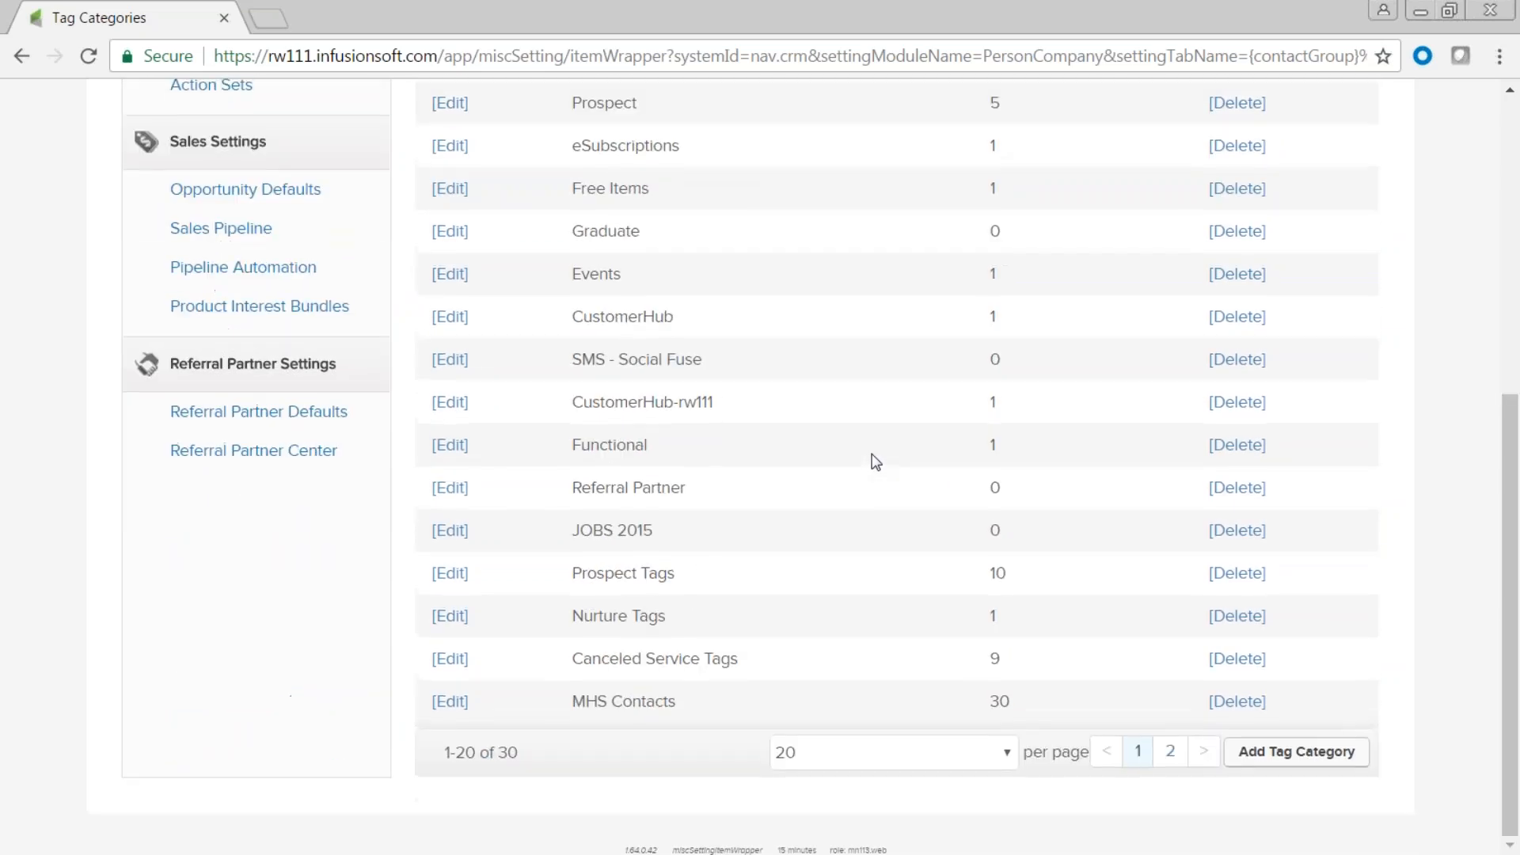
scroll(875, 462, up, 5)
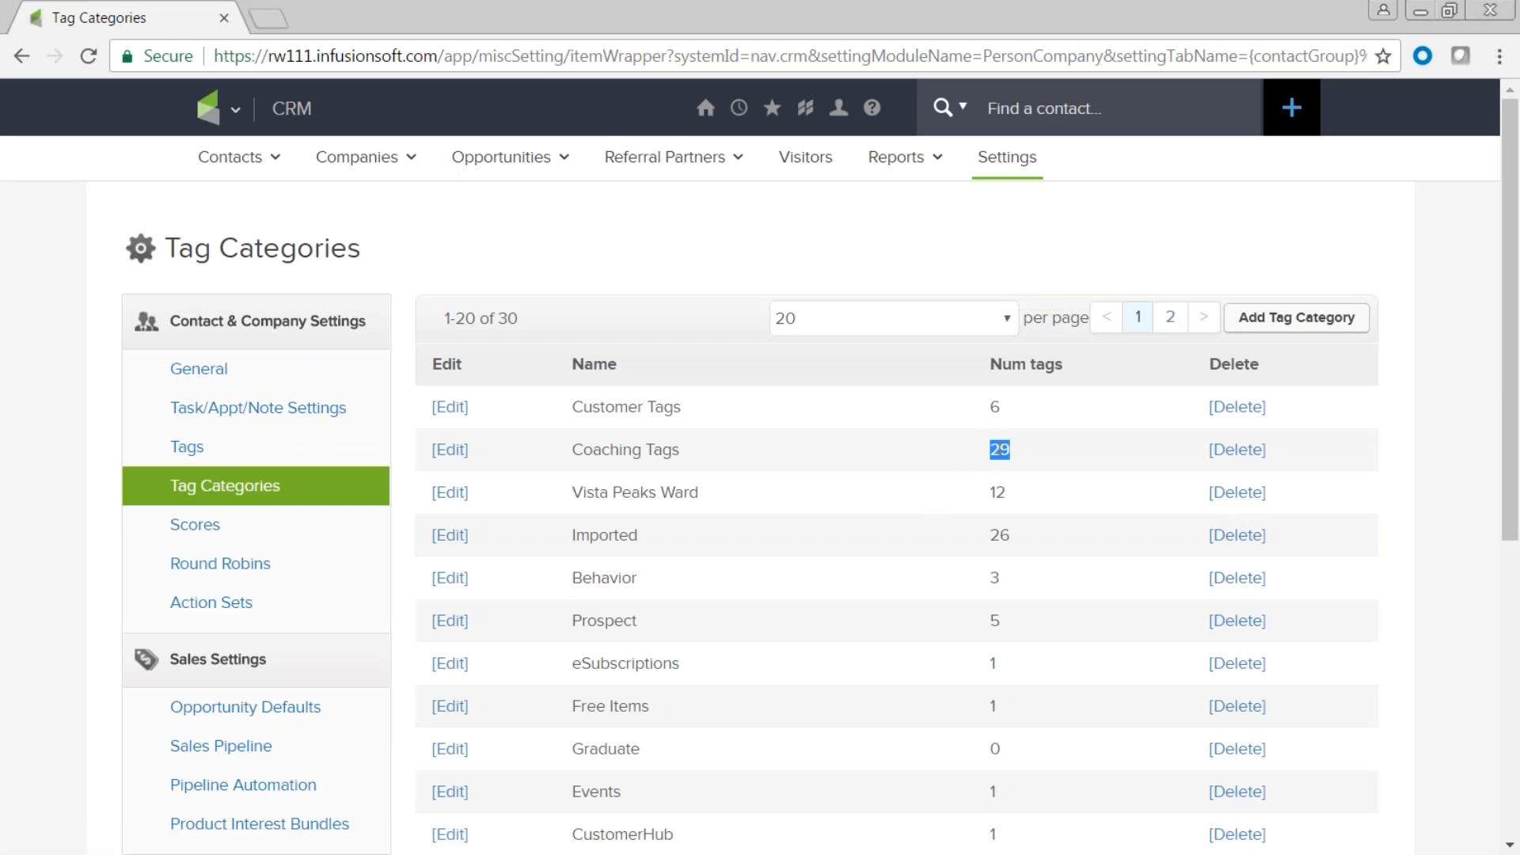
Filter Tags to the MHS Contacts category and tick Oct 21- 22 and Reunion Paid in Full.
click(186, 451)
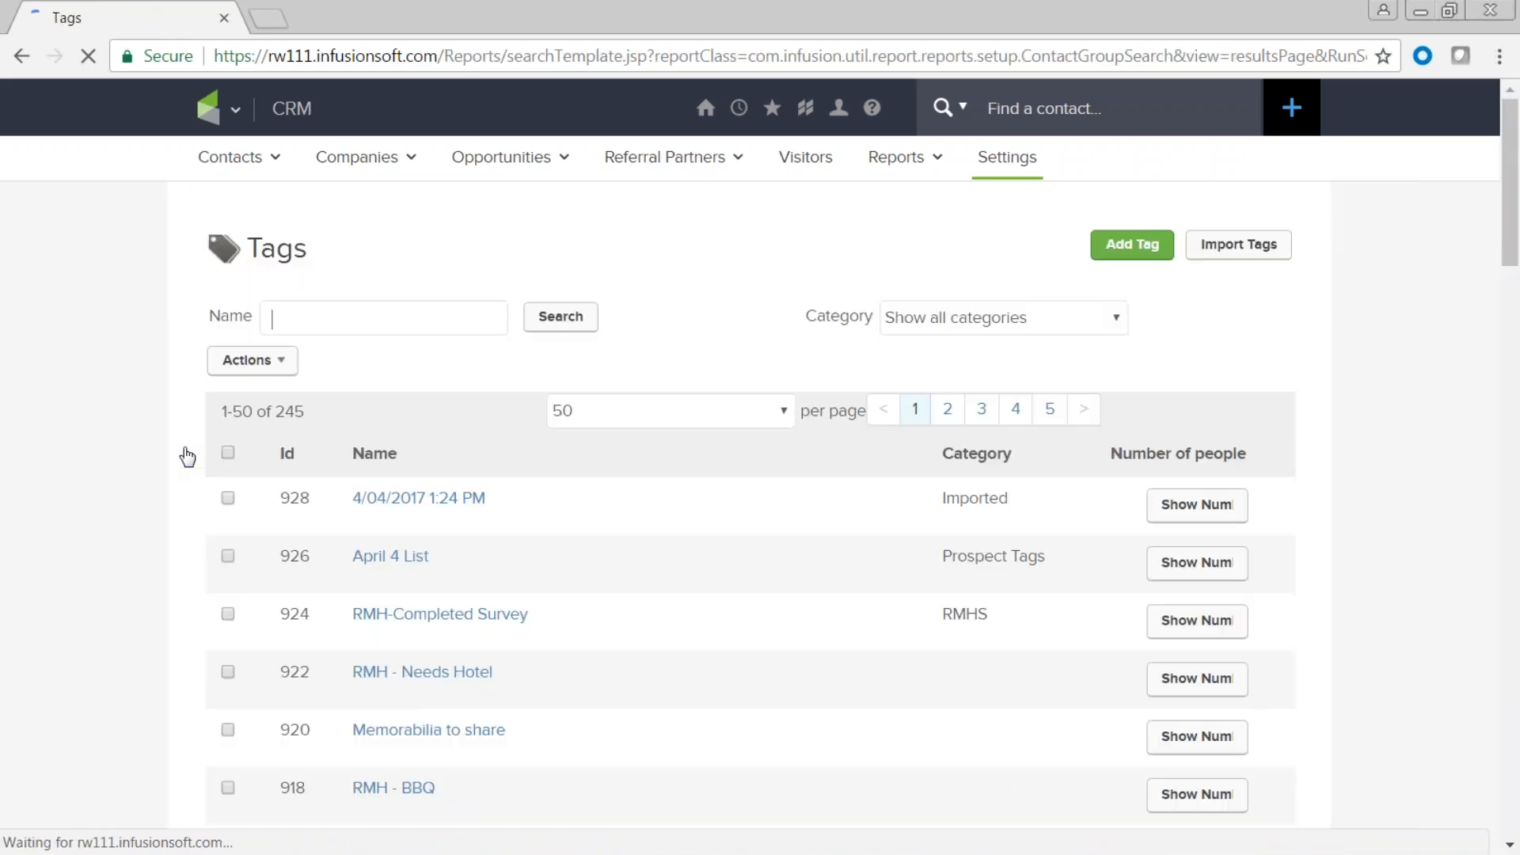
click(1118, 319)
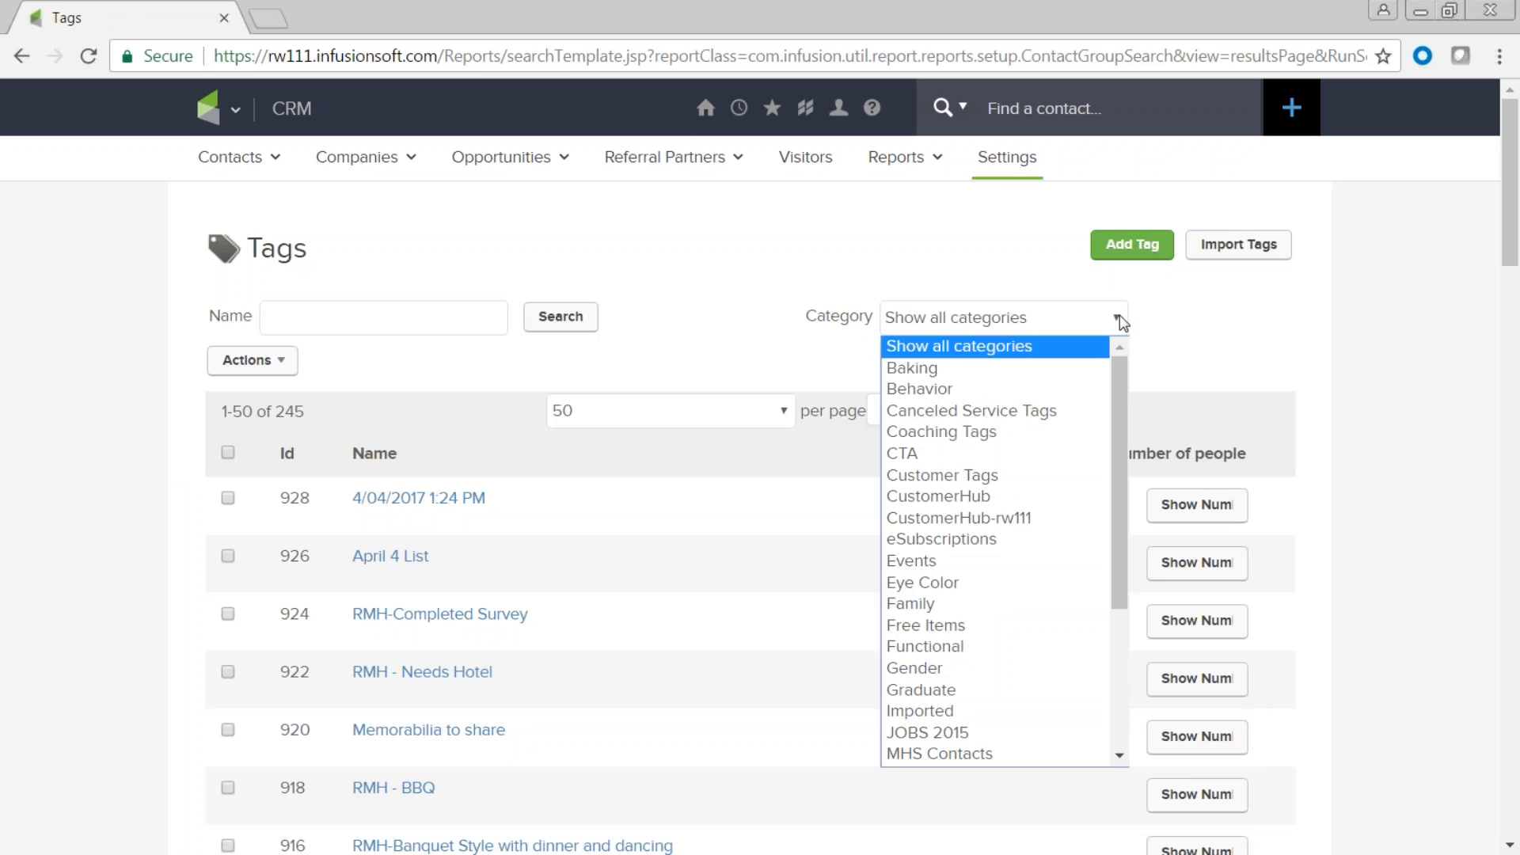
click(908, 757)
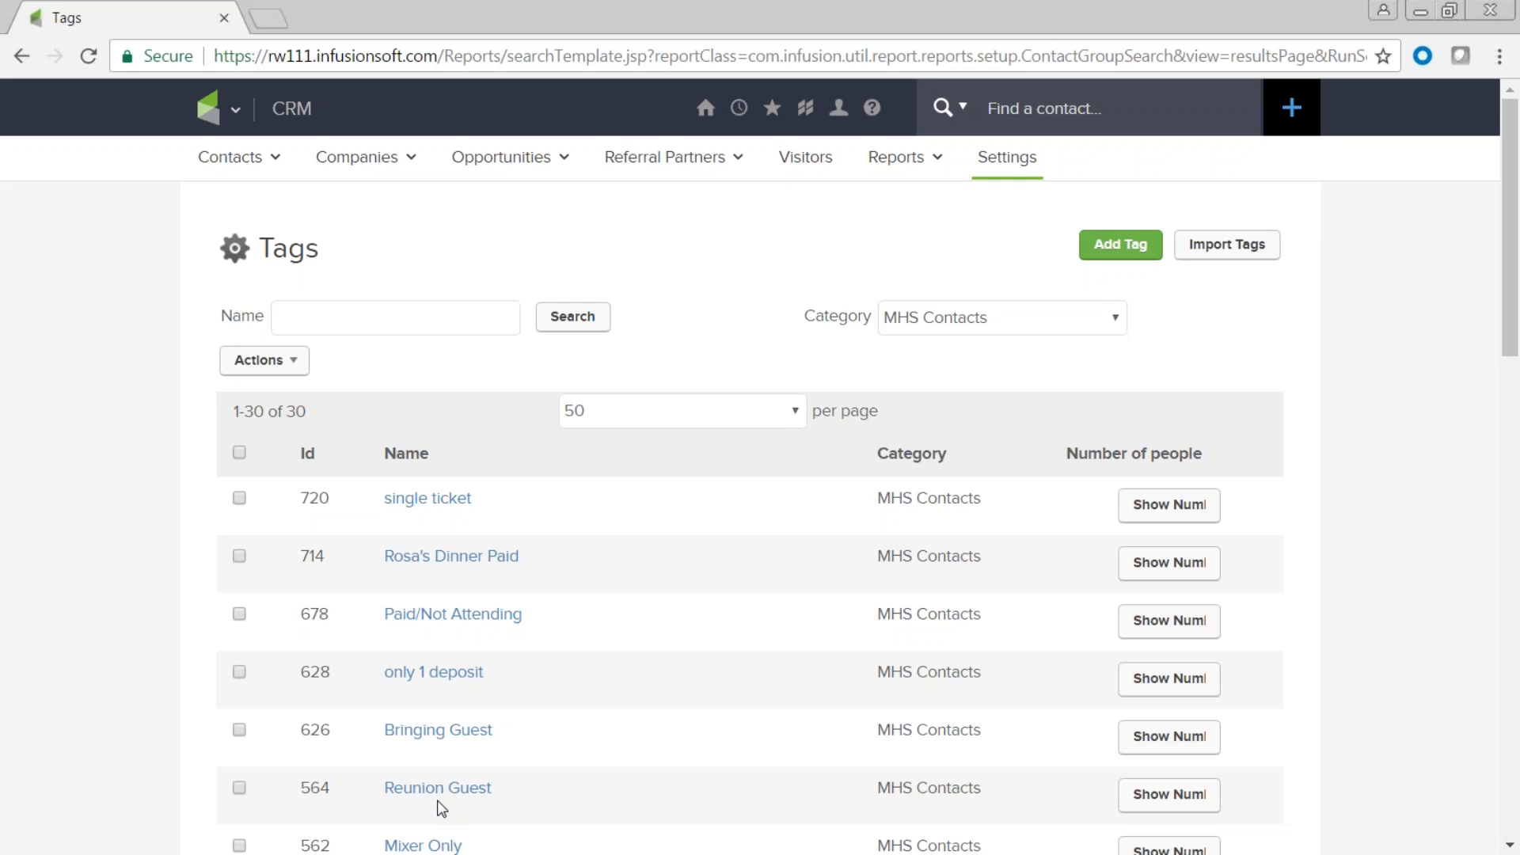
scroll(441, 808, down, 3)
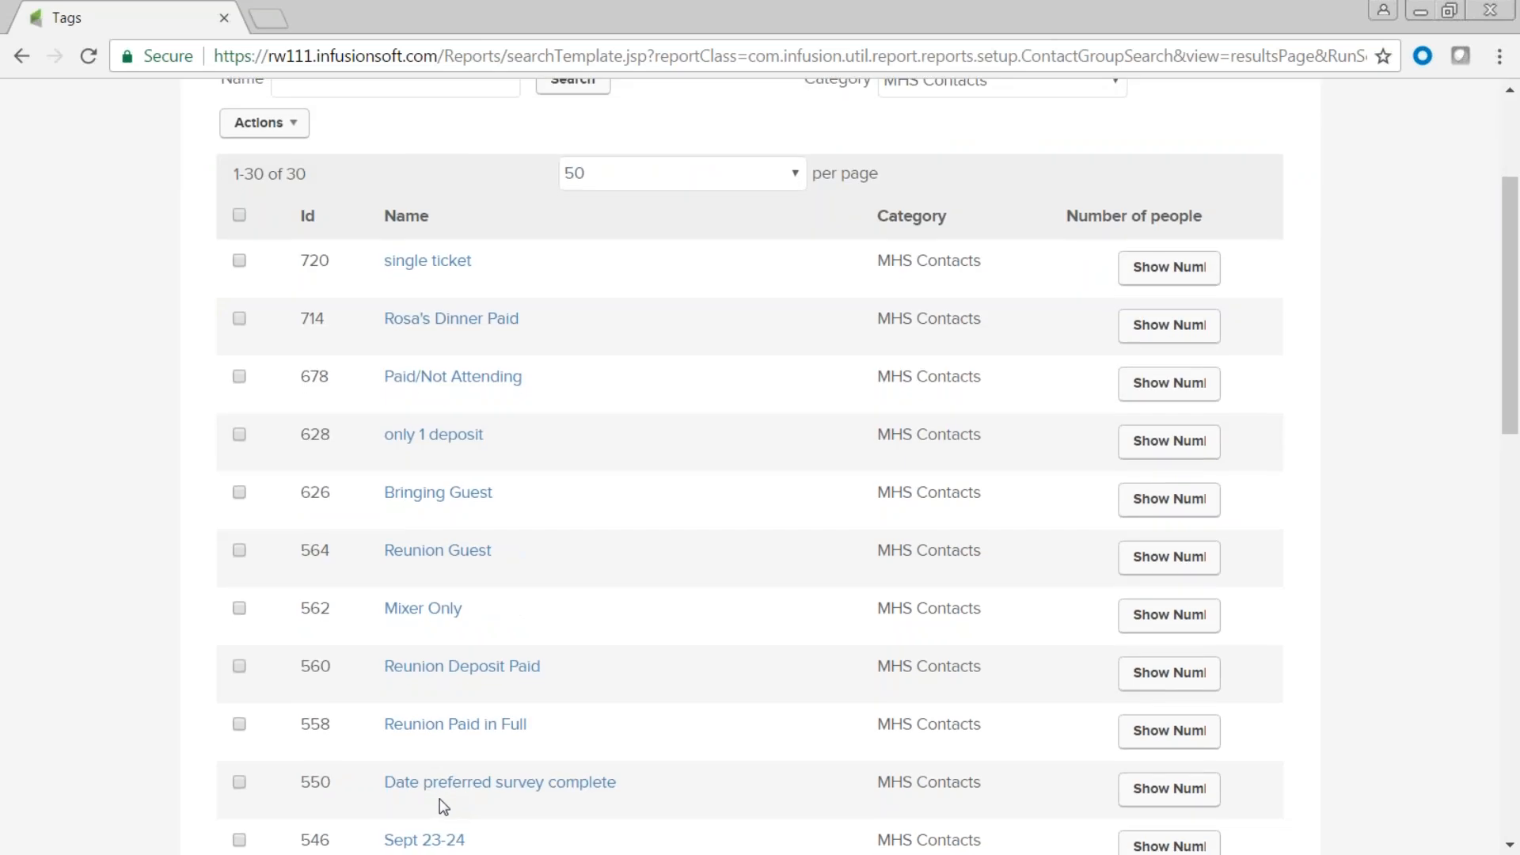
scroll(443, 806, down, 5)
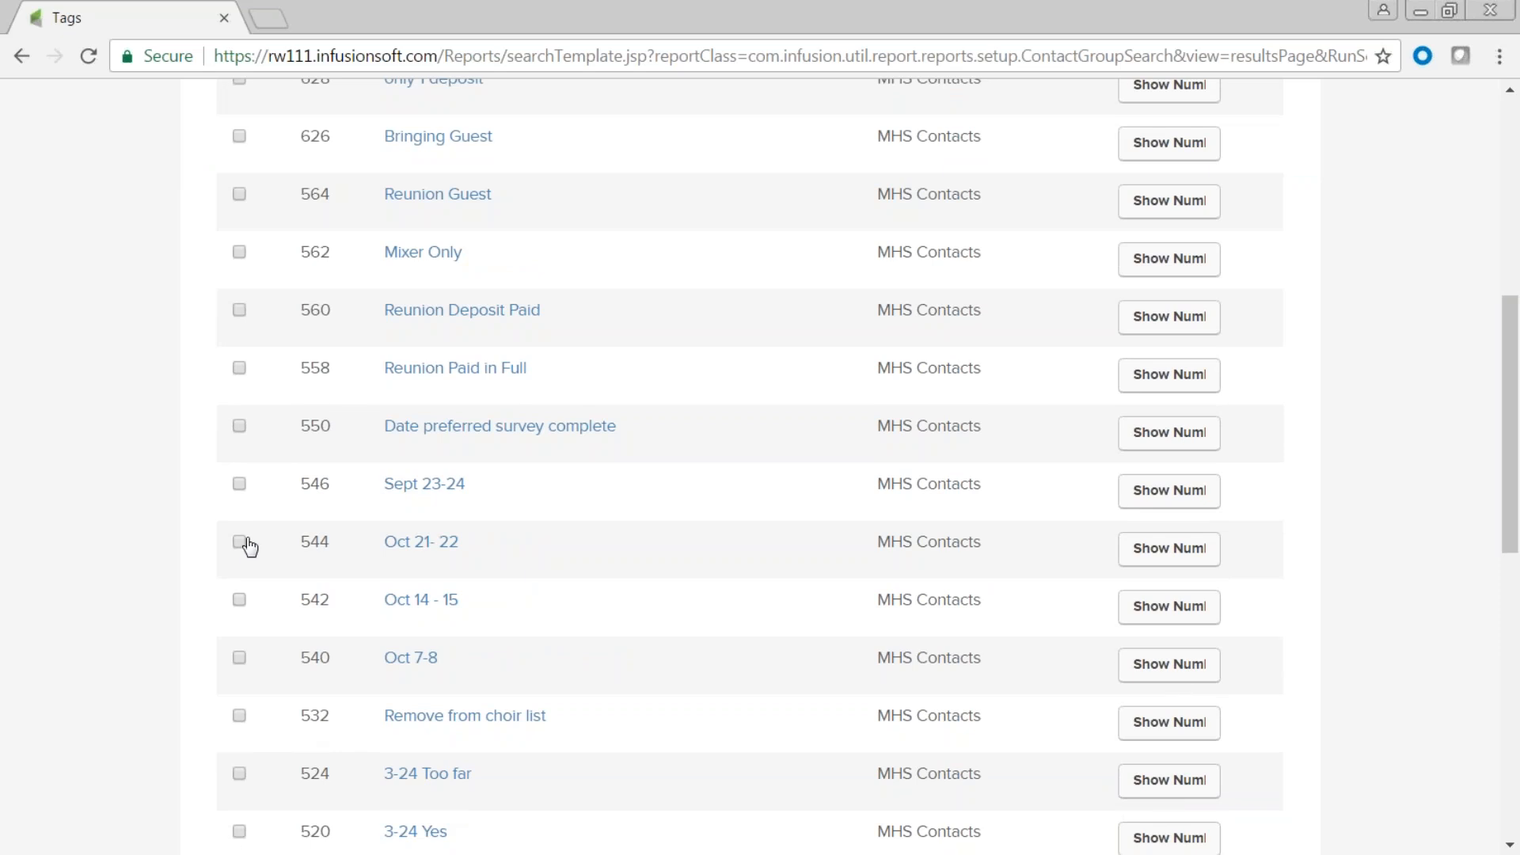
click(239, 543)
click(239, 369)
scroll(440, 450, up, 8)
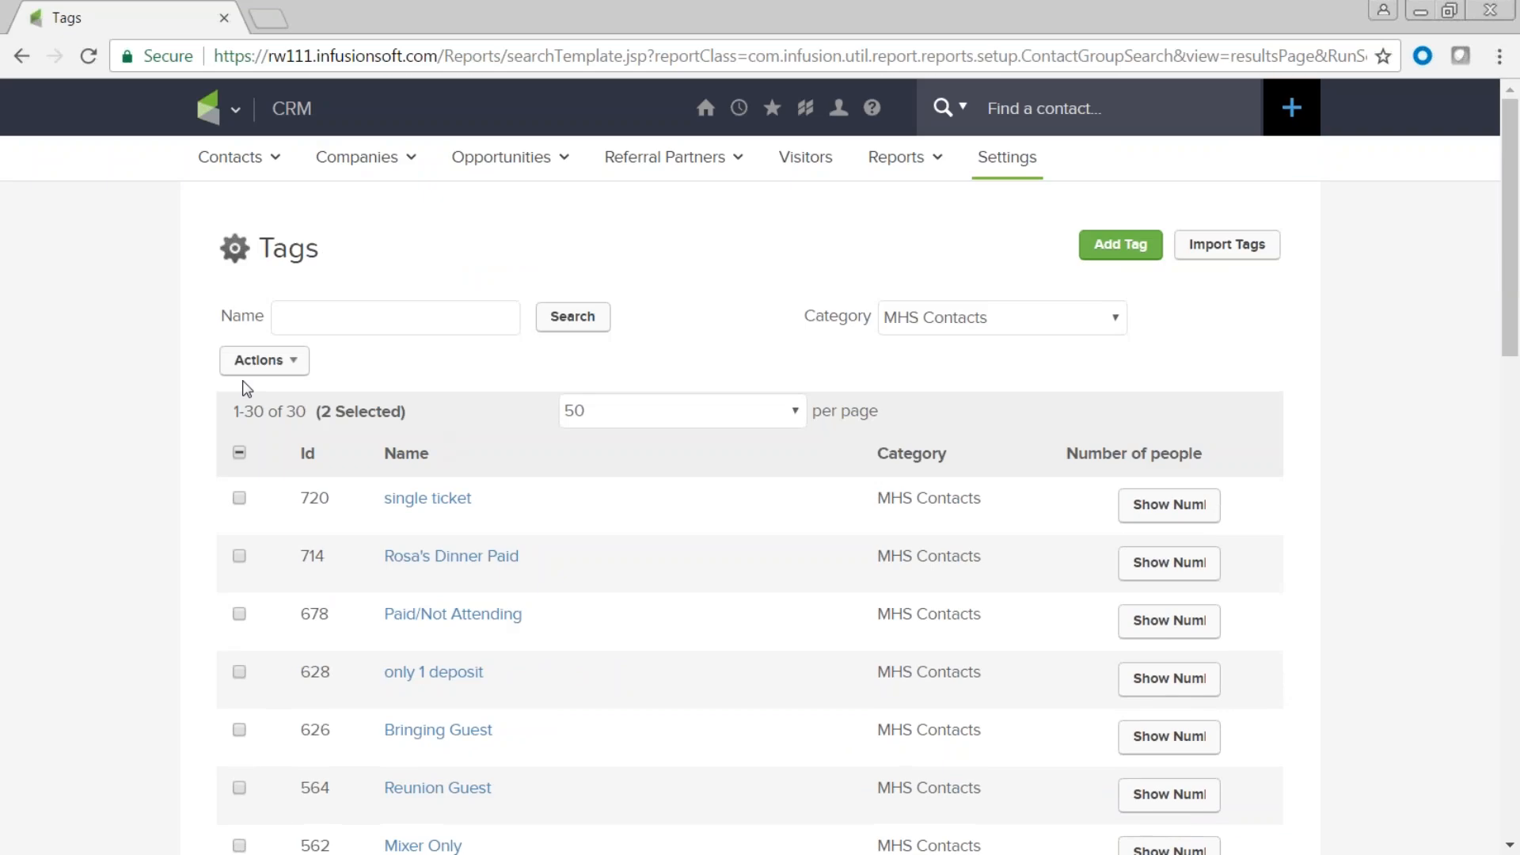
click(289, 369)
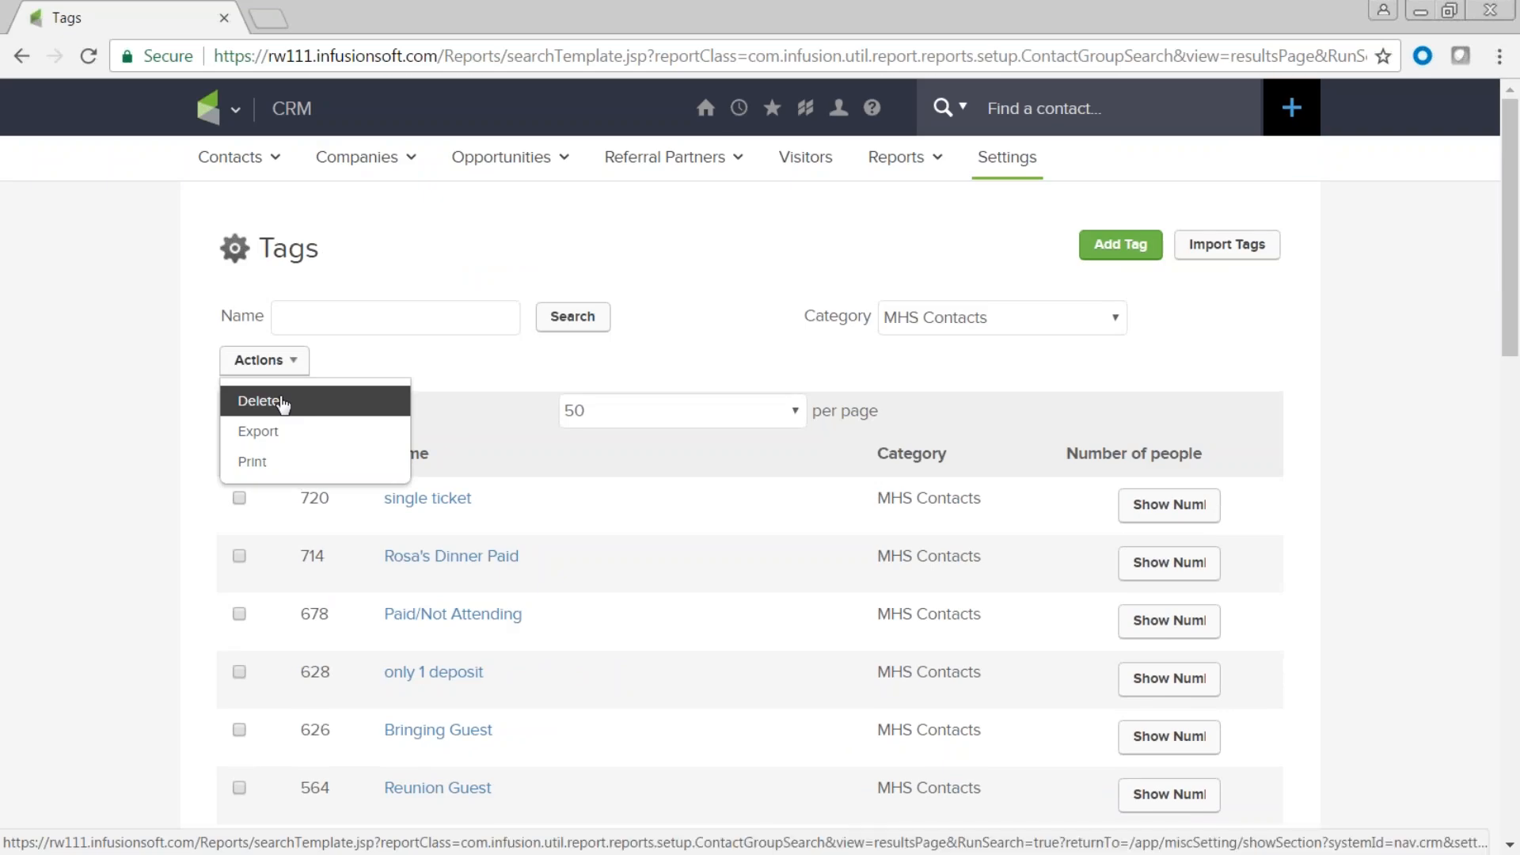
click(394, 365)
Show the number of people tagged single ticket, which is 13.
click(1165, 514)
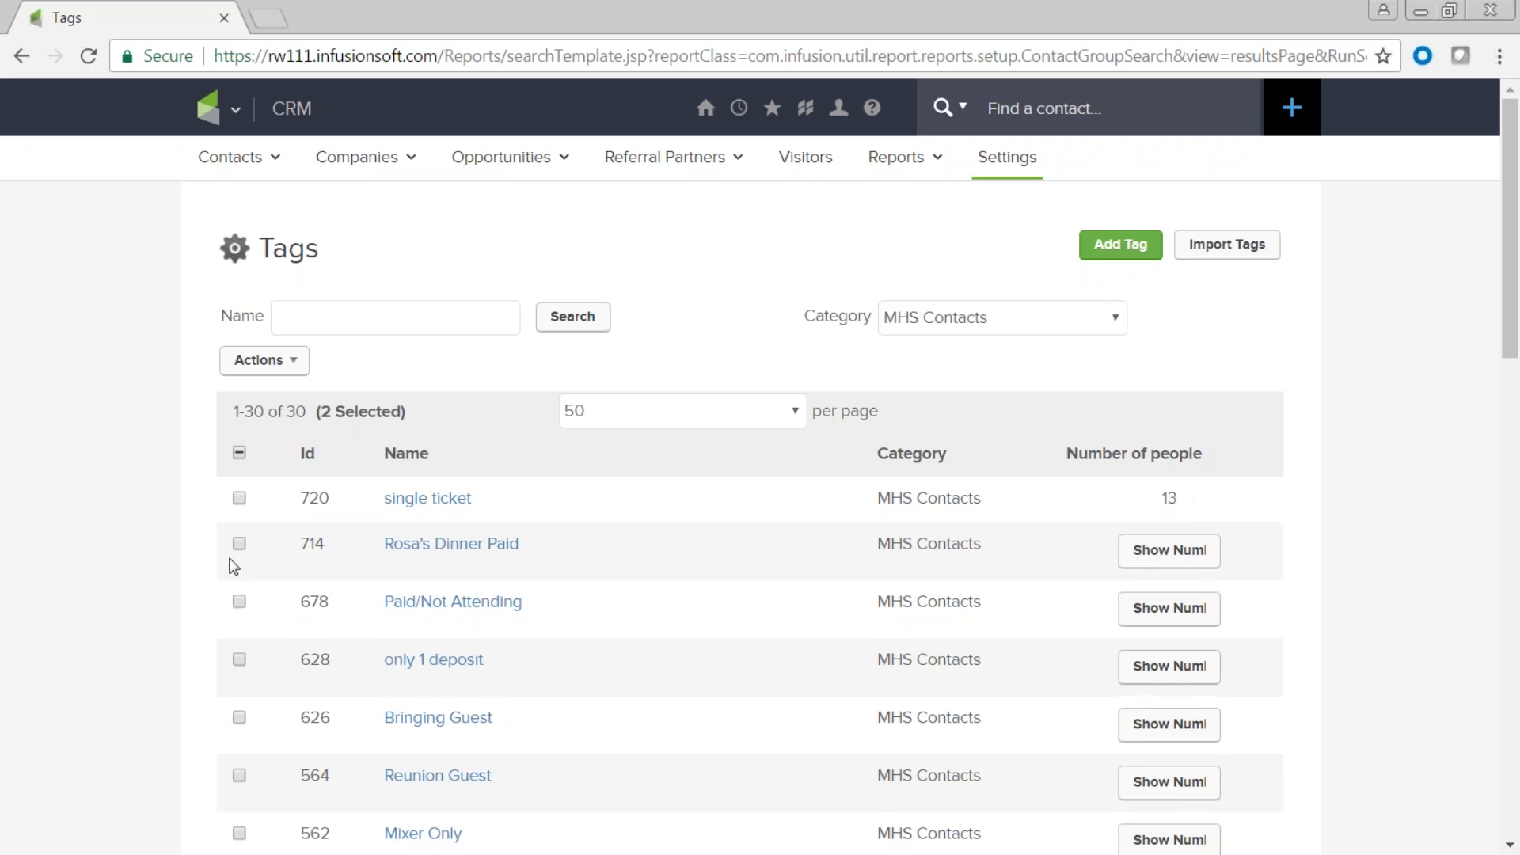
drag(483, 501, 385, 495)
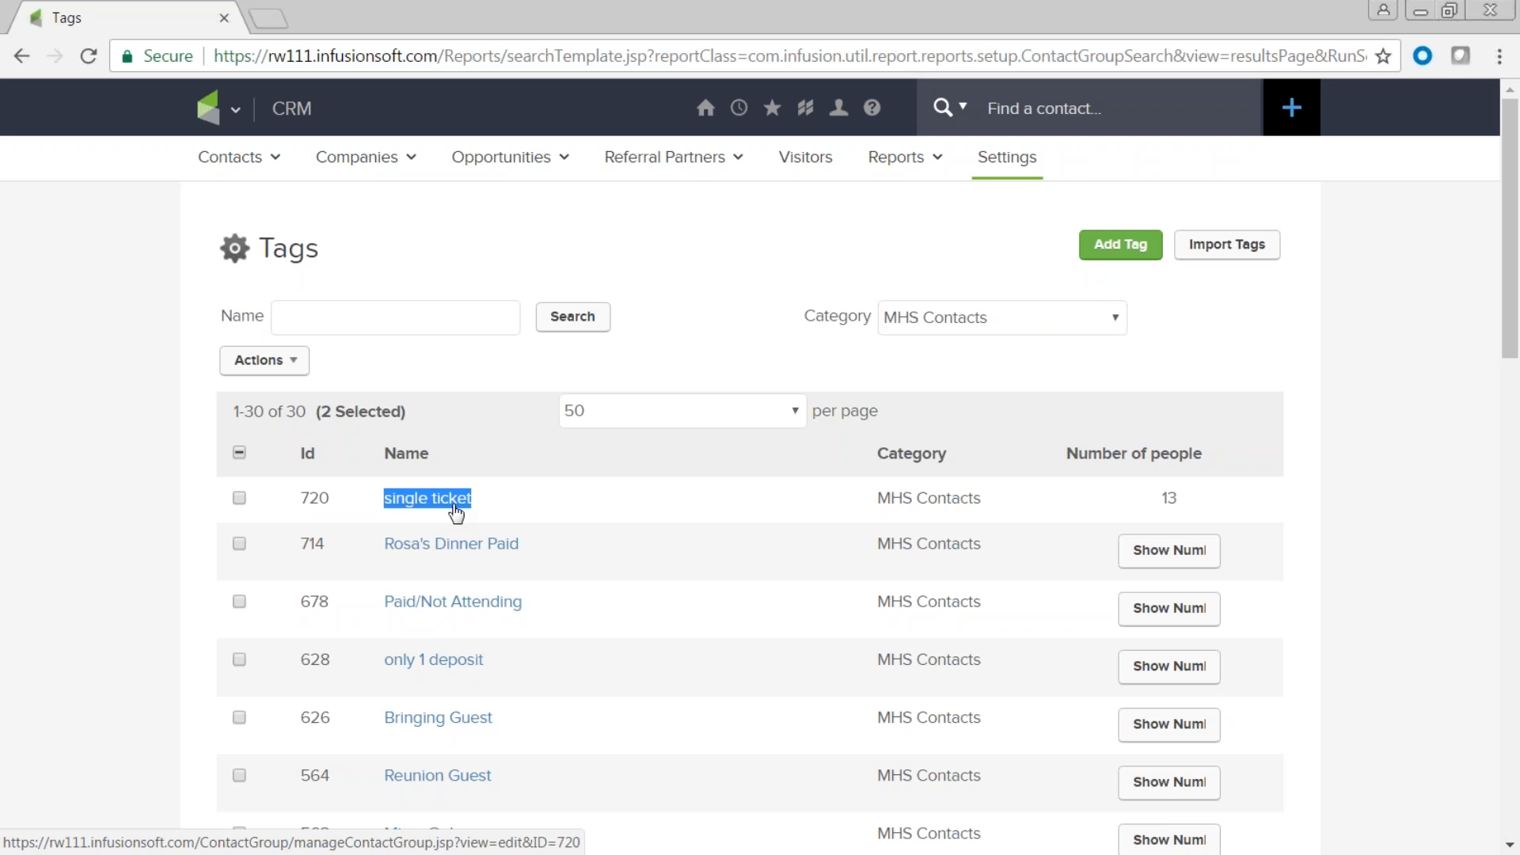
scroll(492, 614, down, 3)
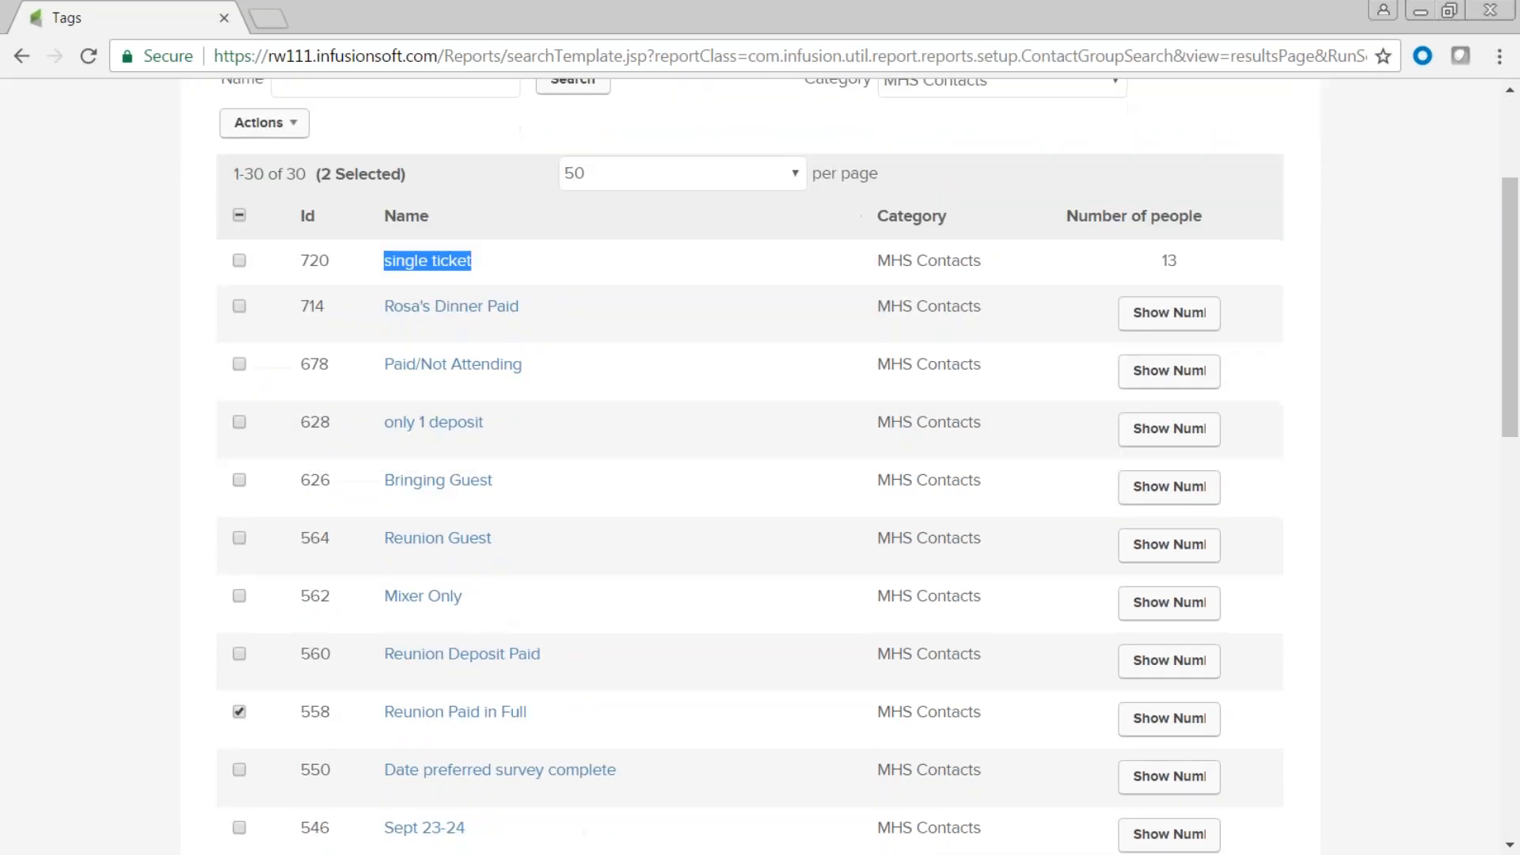
scroll(302, 367, up, 5)
mouse_move(200, 174)
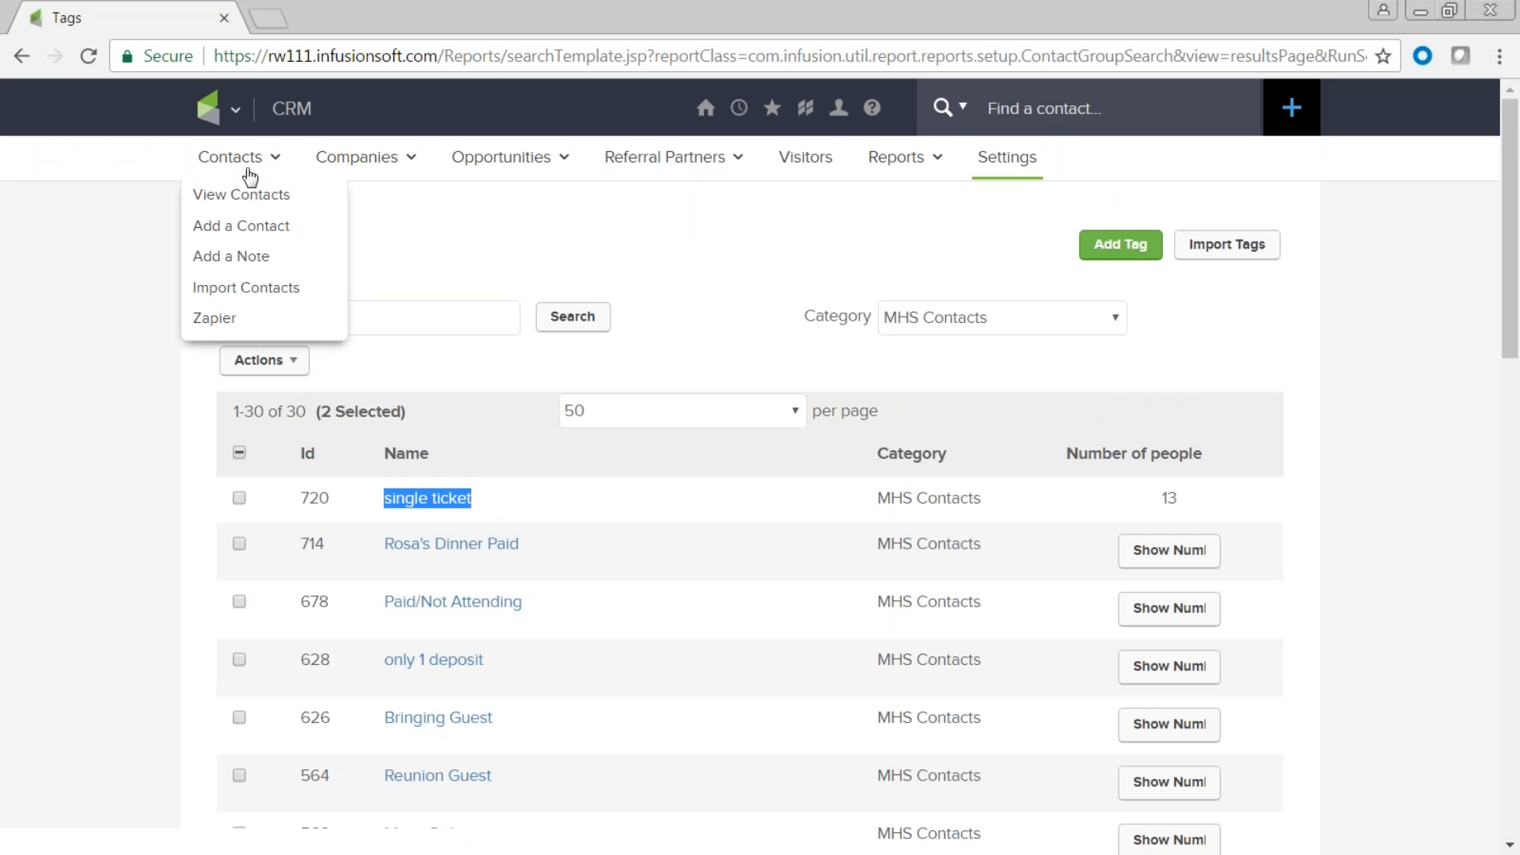
click(1008, 166)
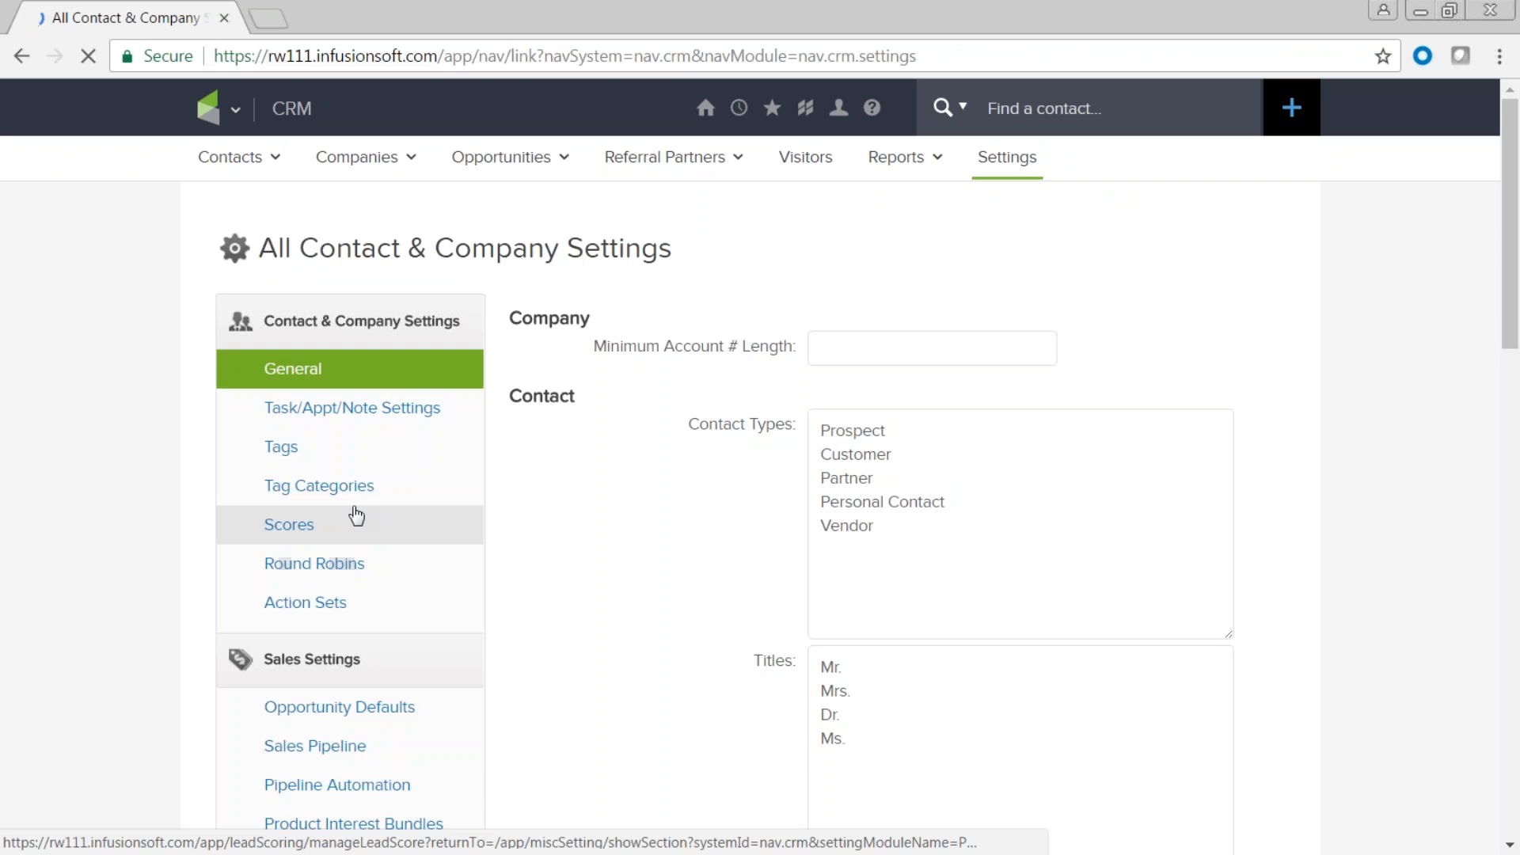
Go via Tag Categories back to the full Tags list of 245 tags over 5 pages.
click(343, 488)
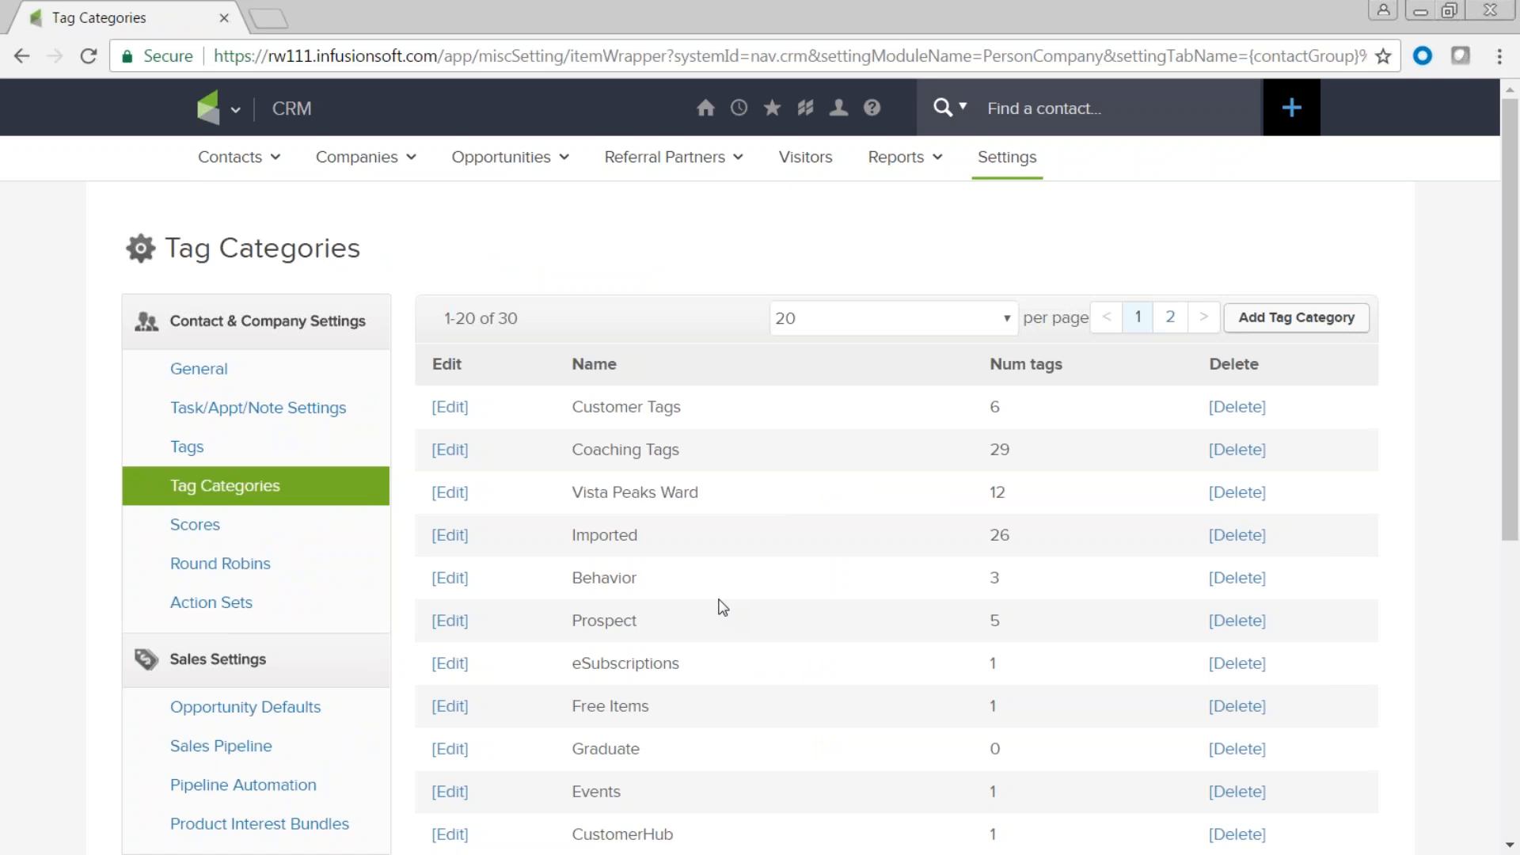
click(188, 453)
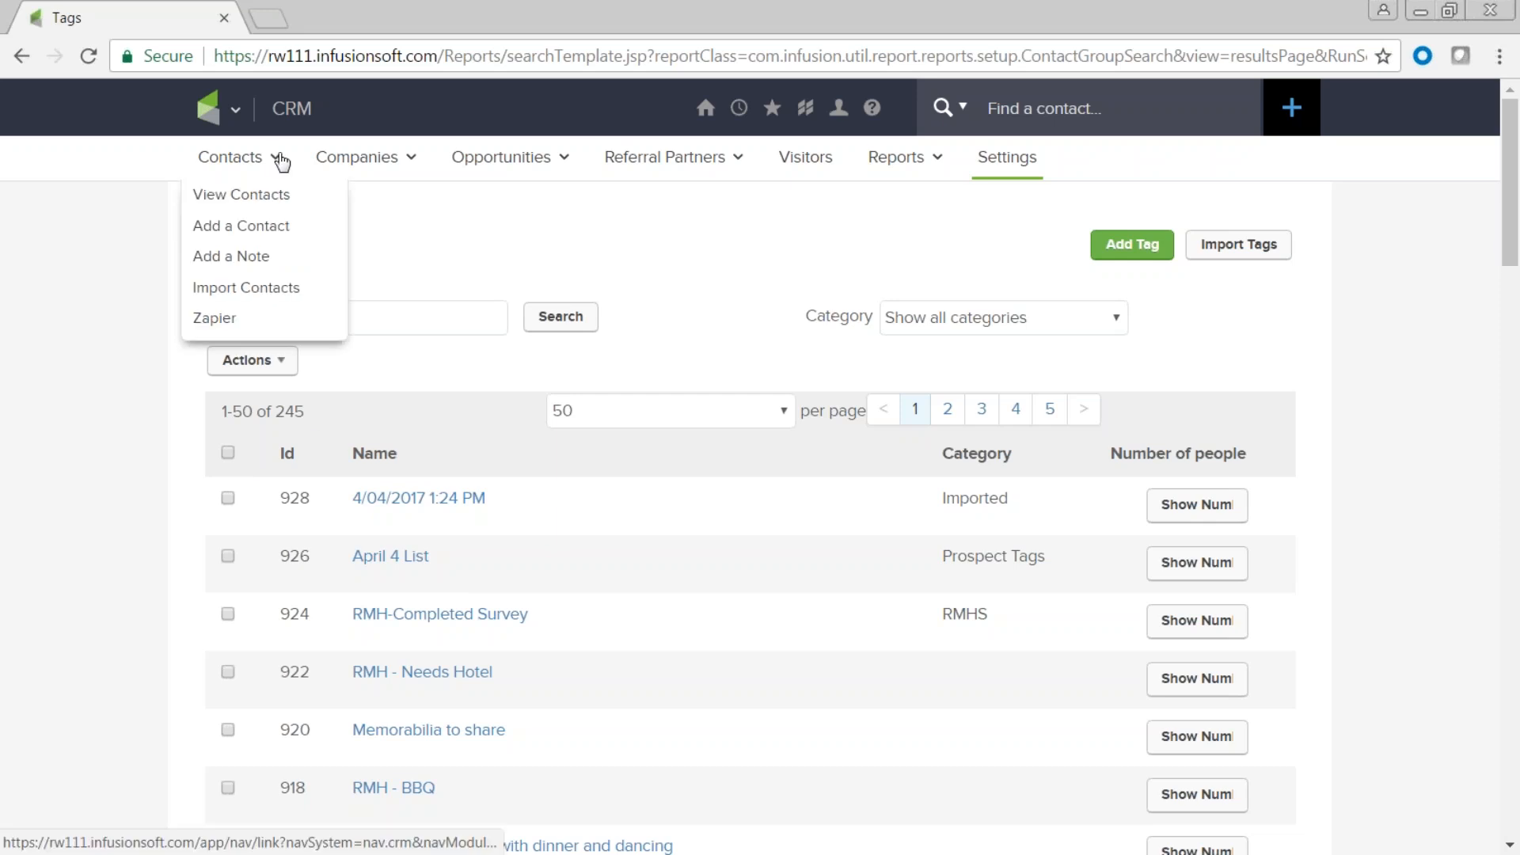
mouse_move(740, 110)
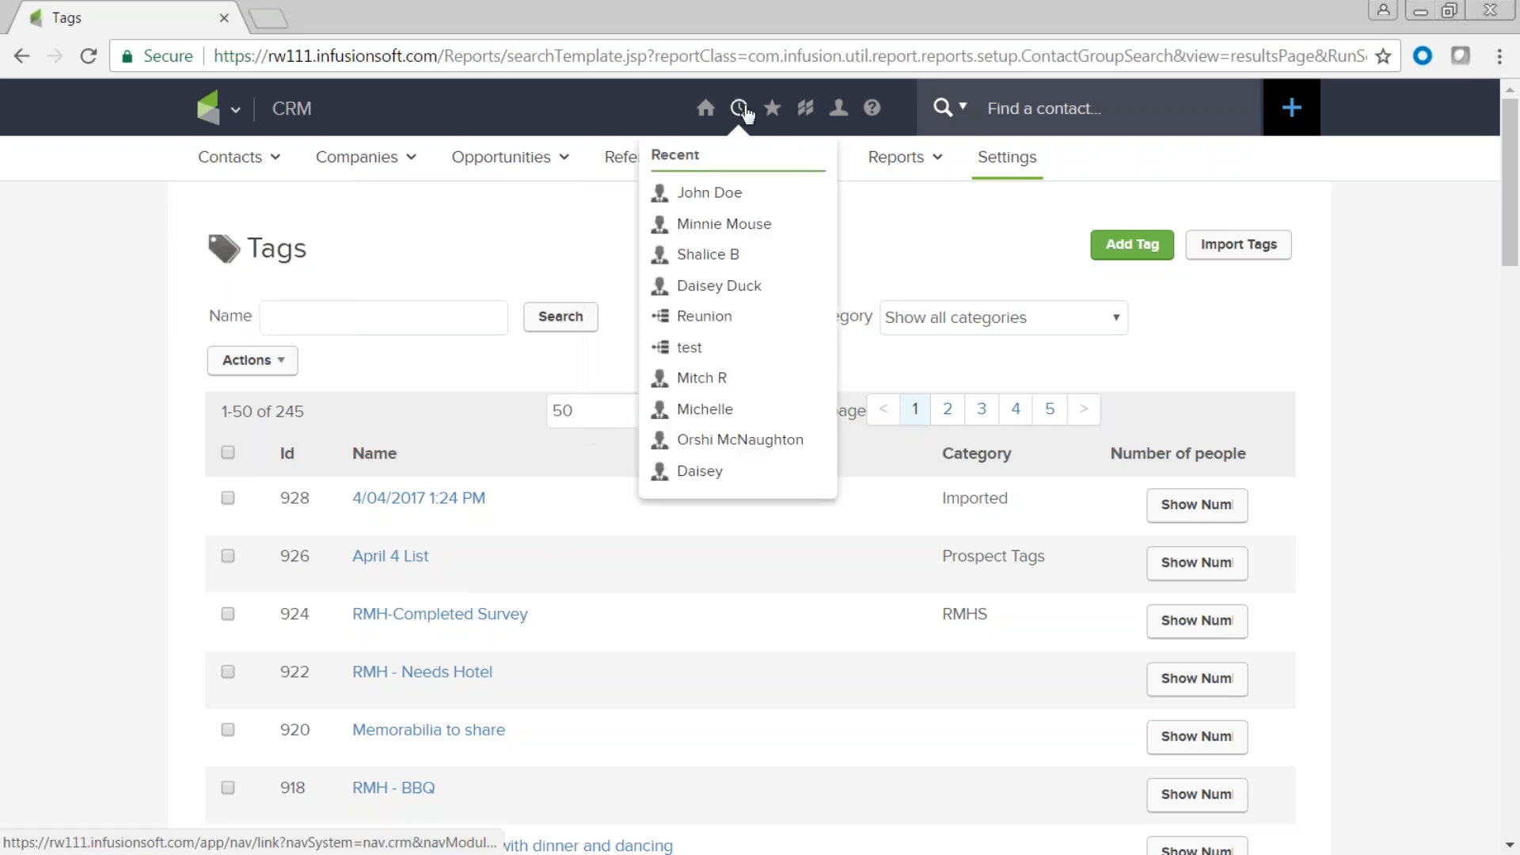
Open the most recently viewed contact's record and scroll down to its Notes section.
click(717, 197)
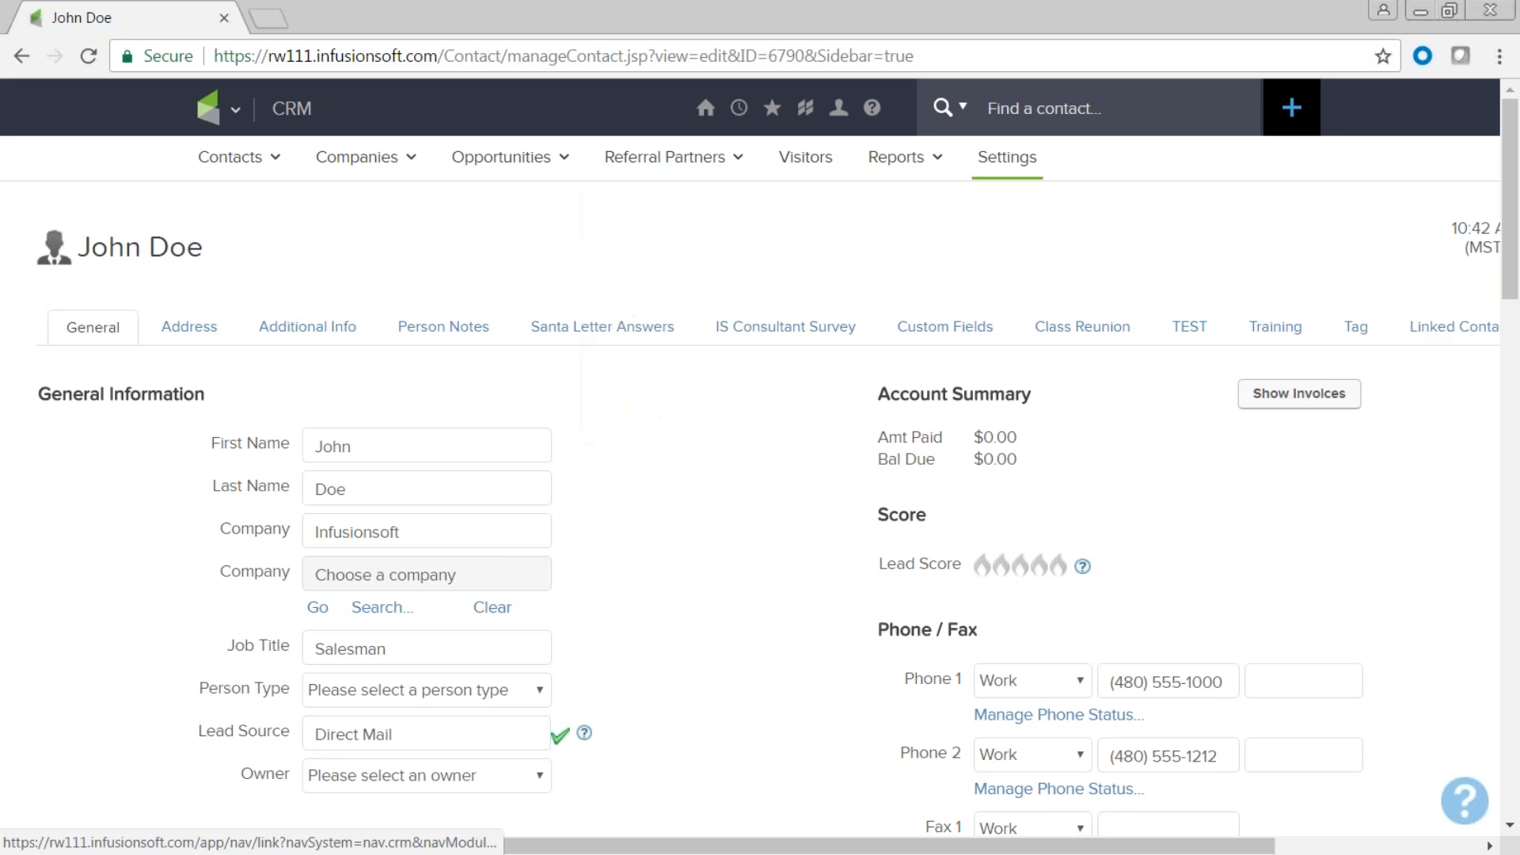
scroll(744, 540, down, 3)
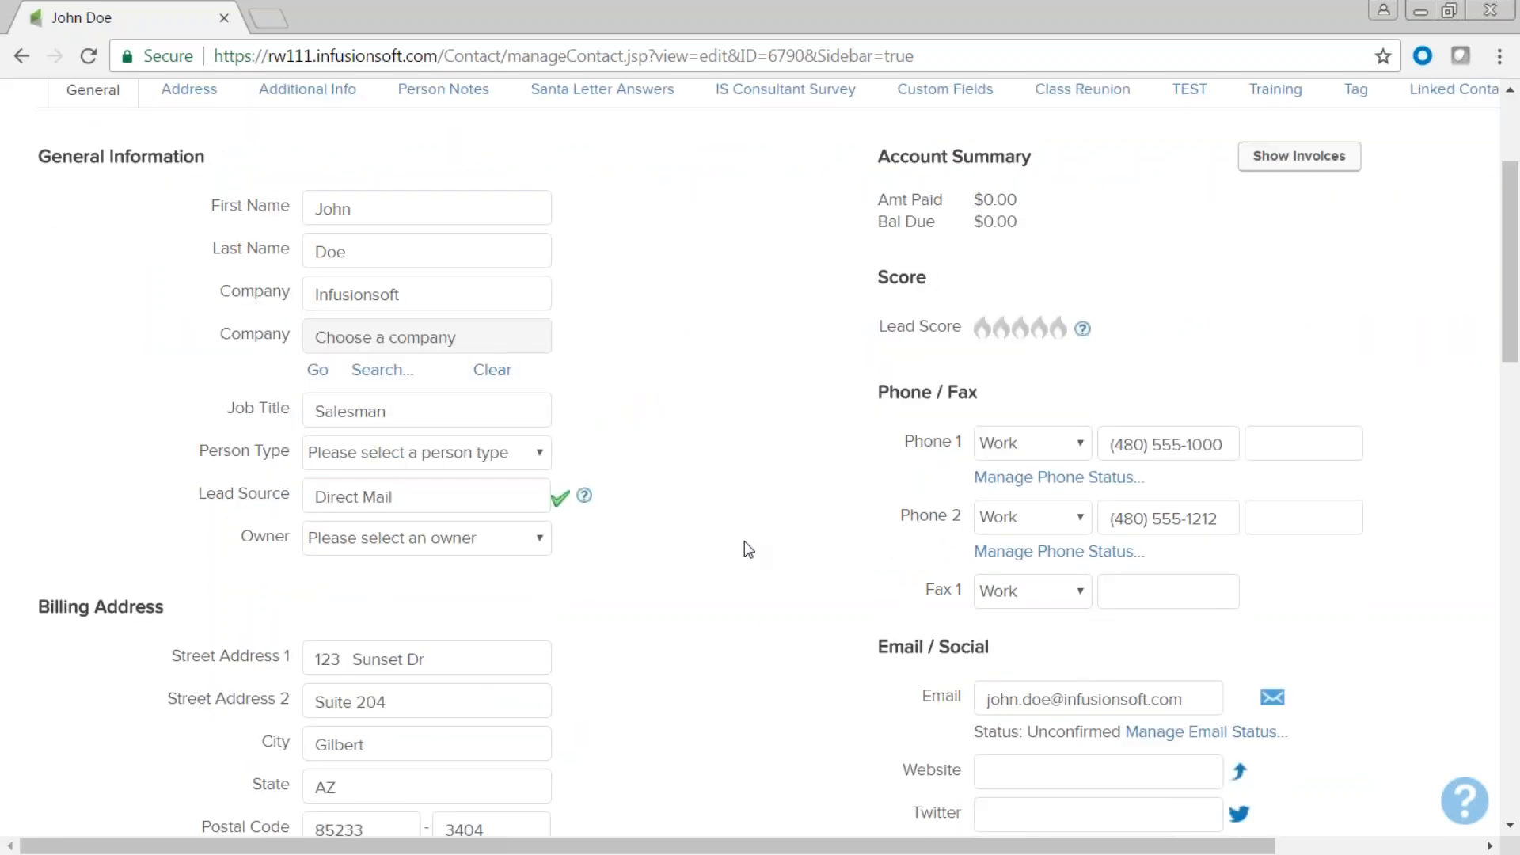
scroll(744, 541, down, 1)
scroll(744, 540, down, 7)
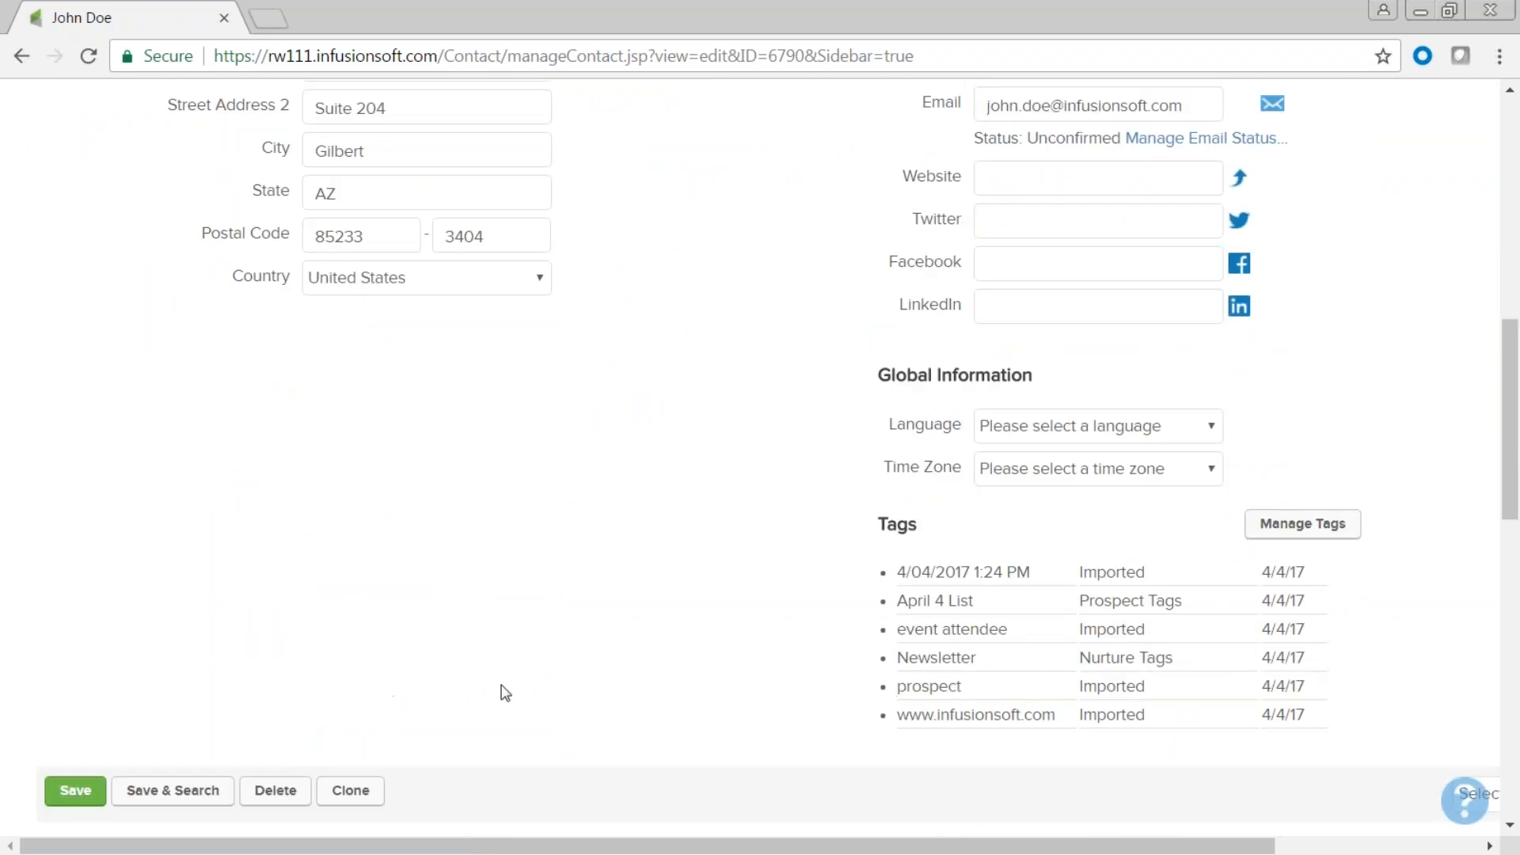
scroll(592, 602, up, 8)
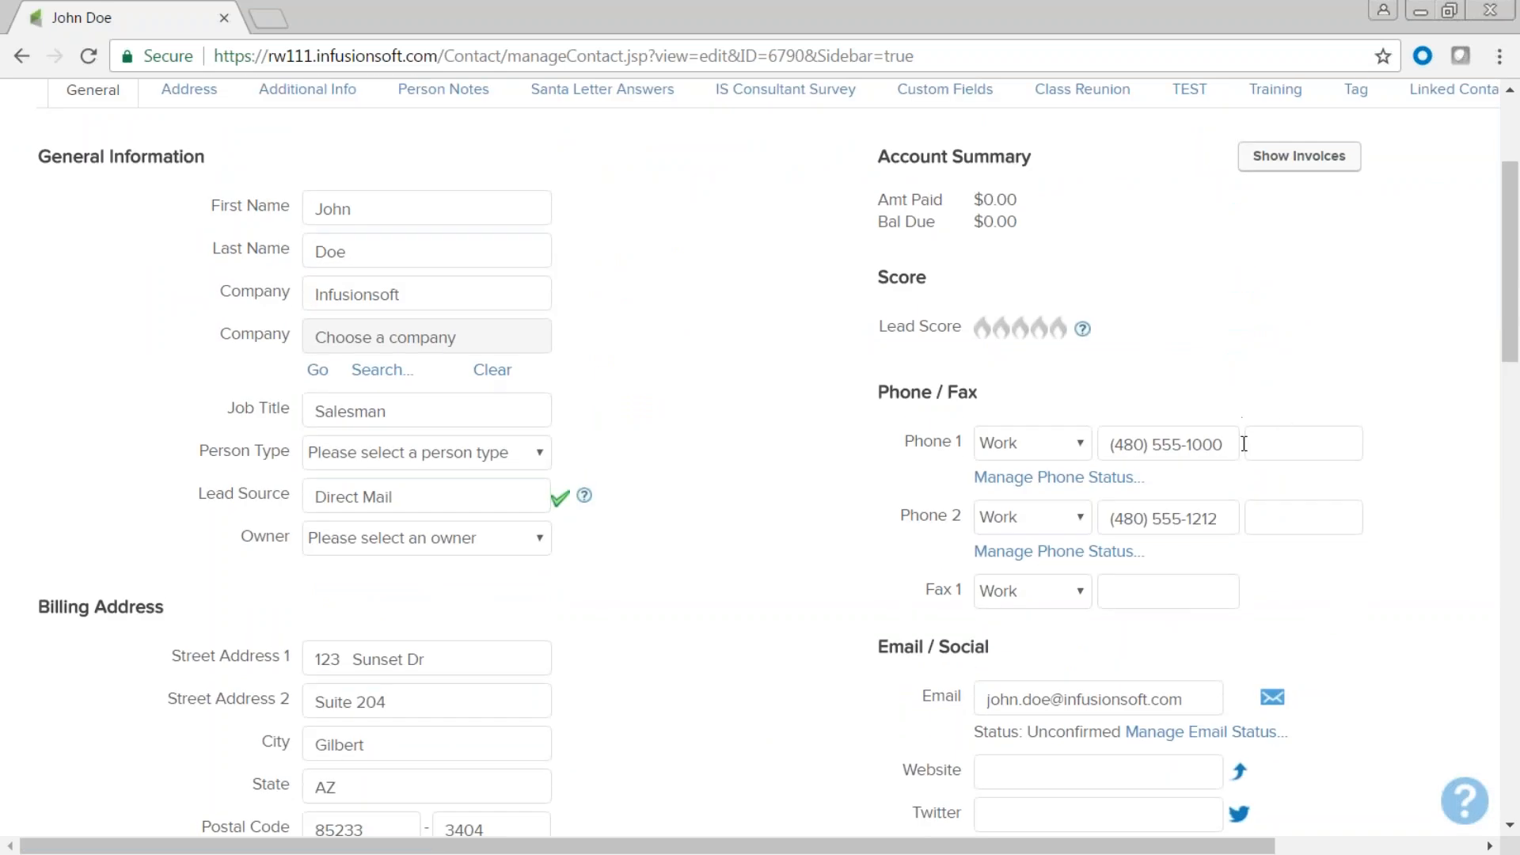
scroll(867, 671, down, 1)
scroll(867, 672, down, 4)
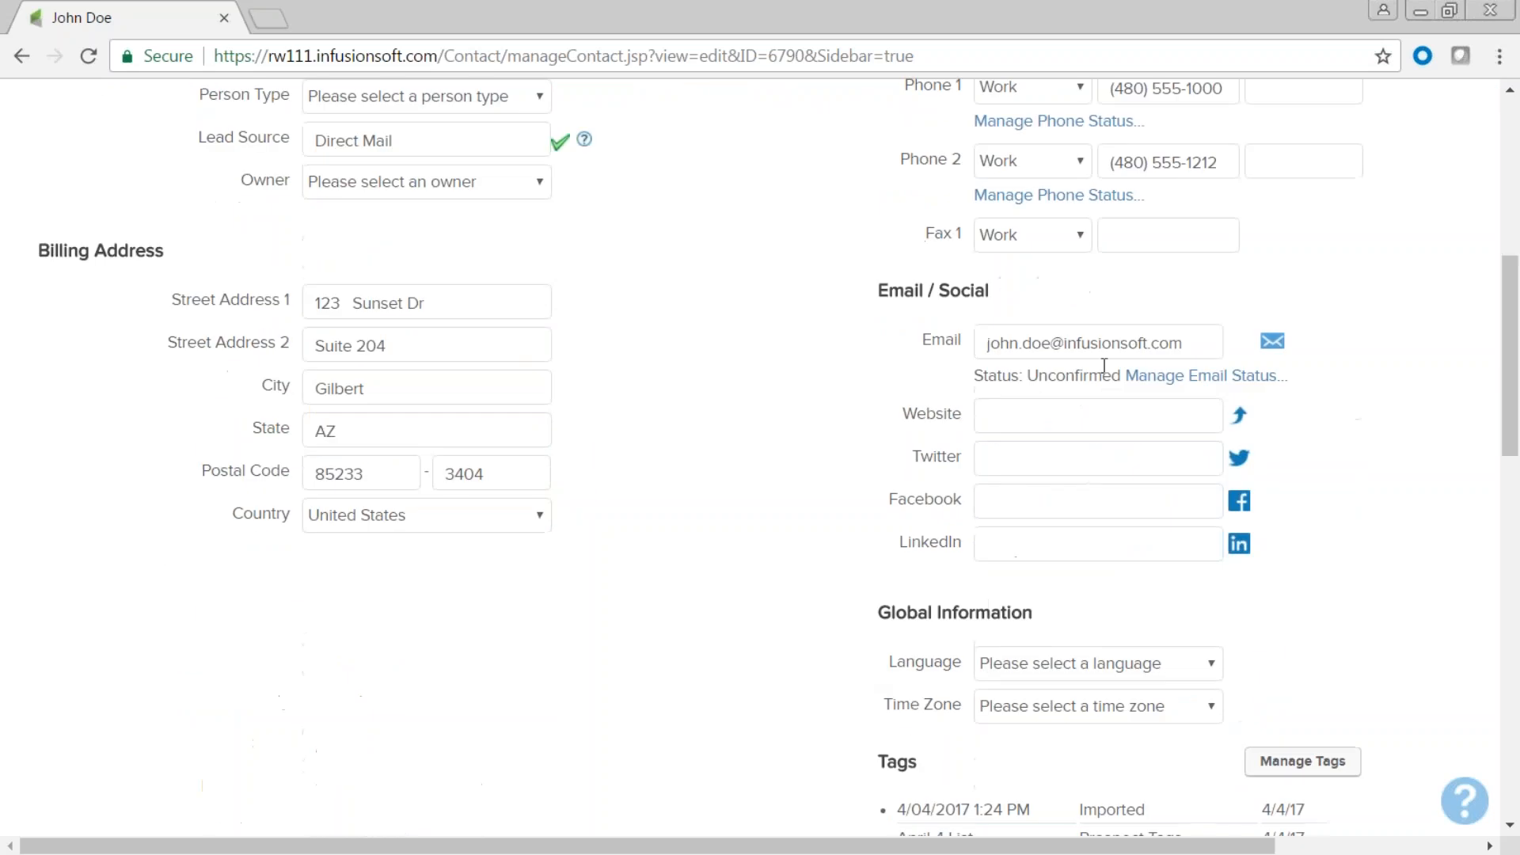
scroll(594, 638, up, 8)
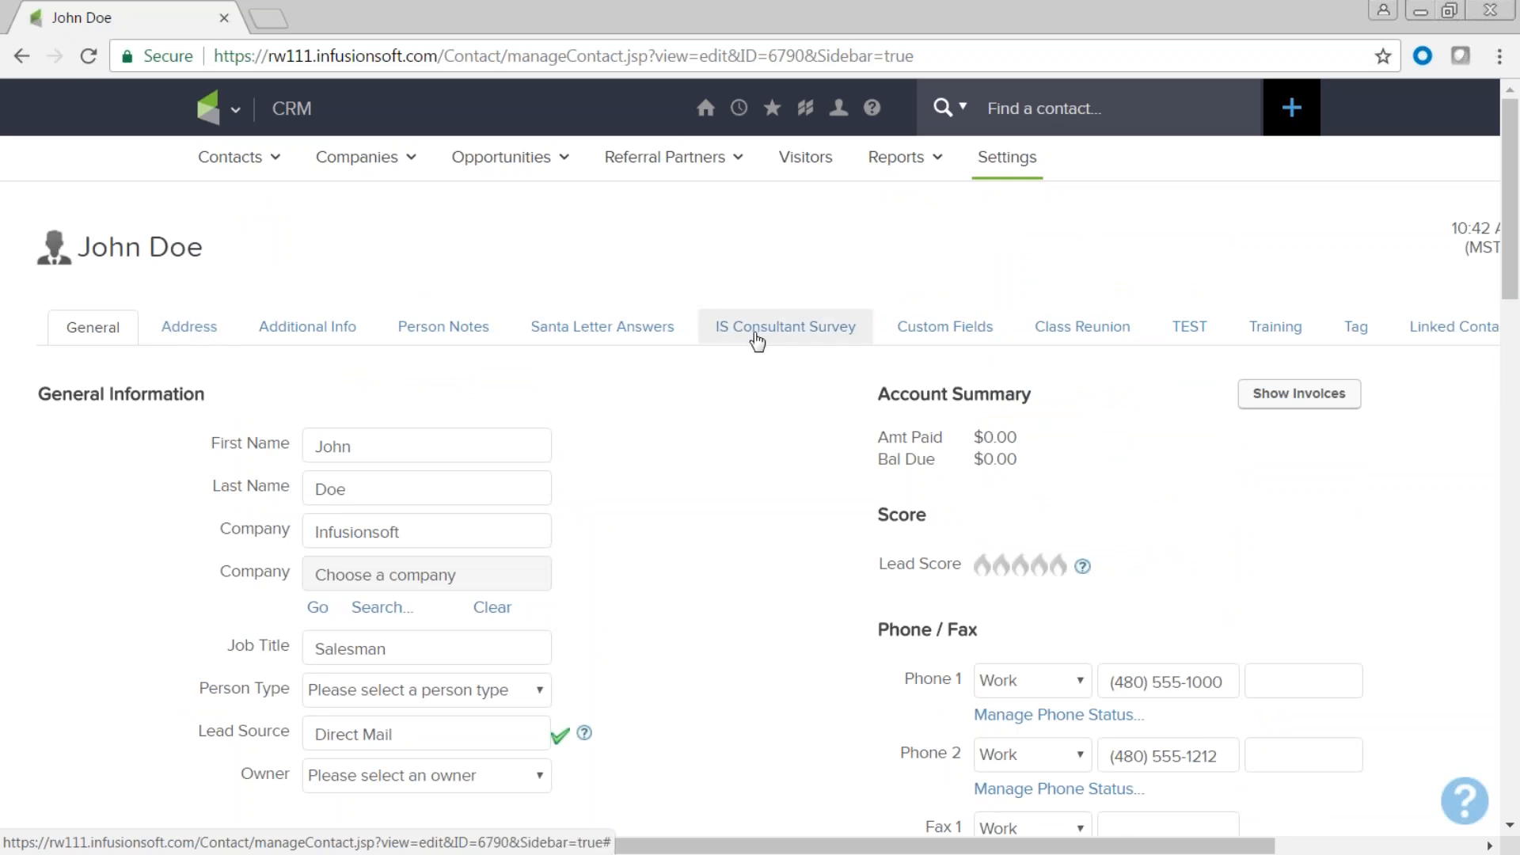
scroll(792, 504, down, 13)
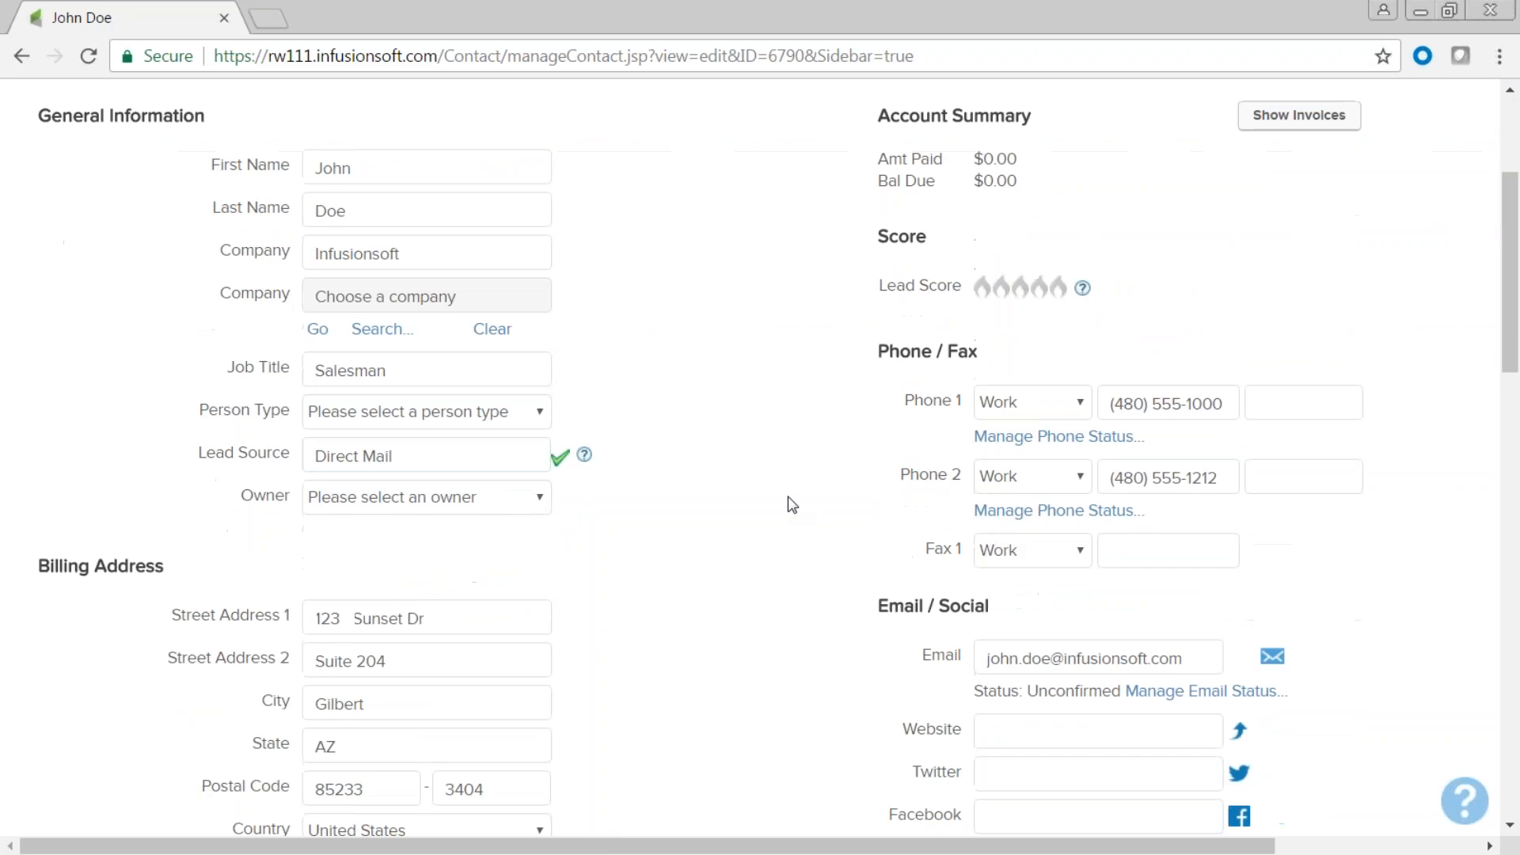
scroll(792, 504, down, 6)
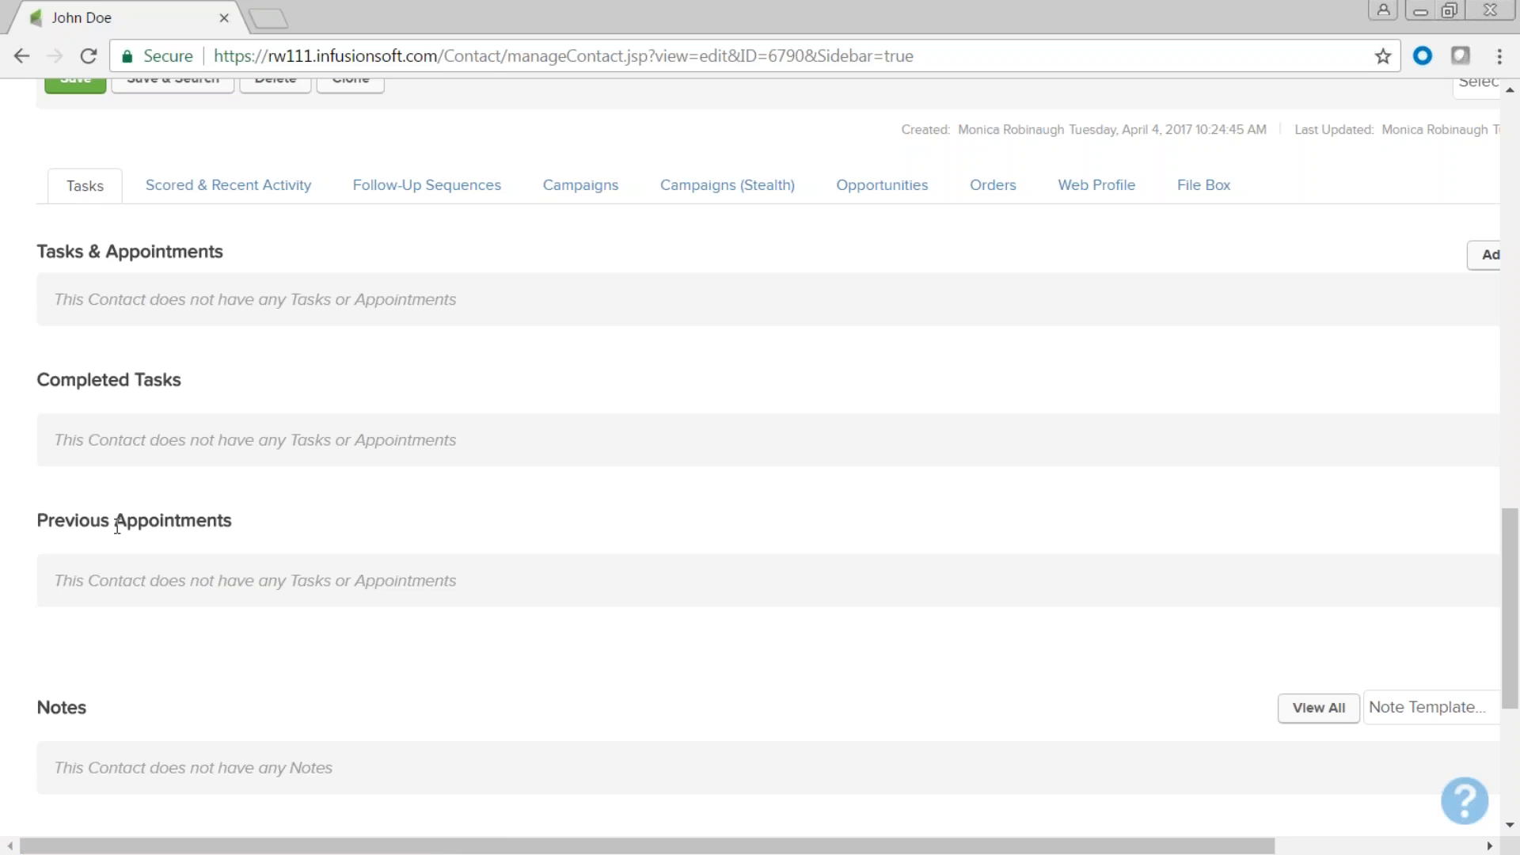
scroll(288, 739, down, 5)
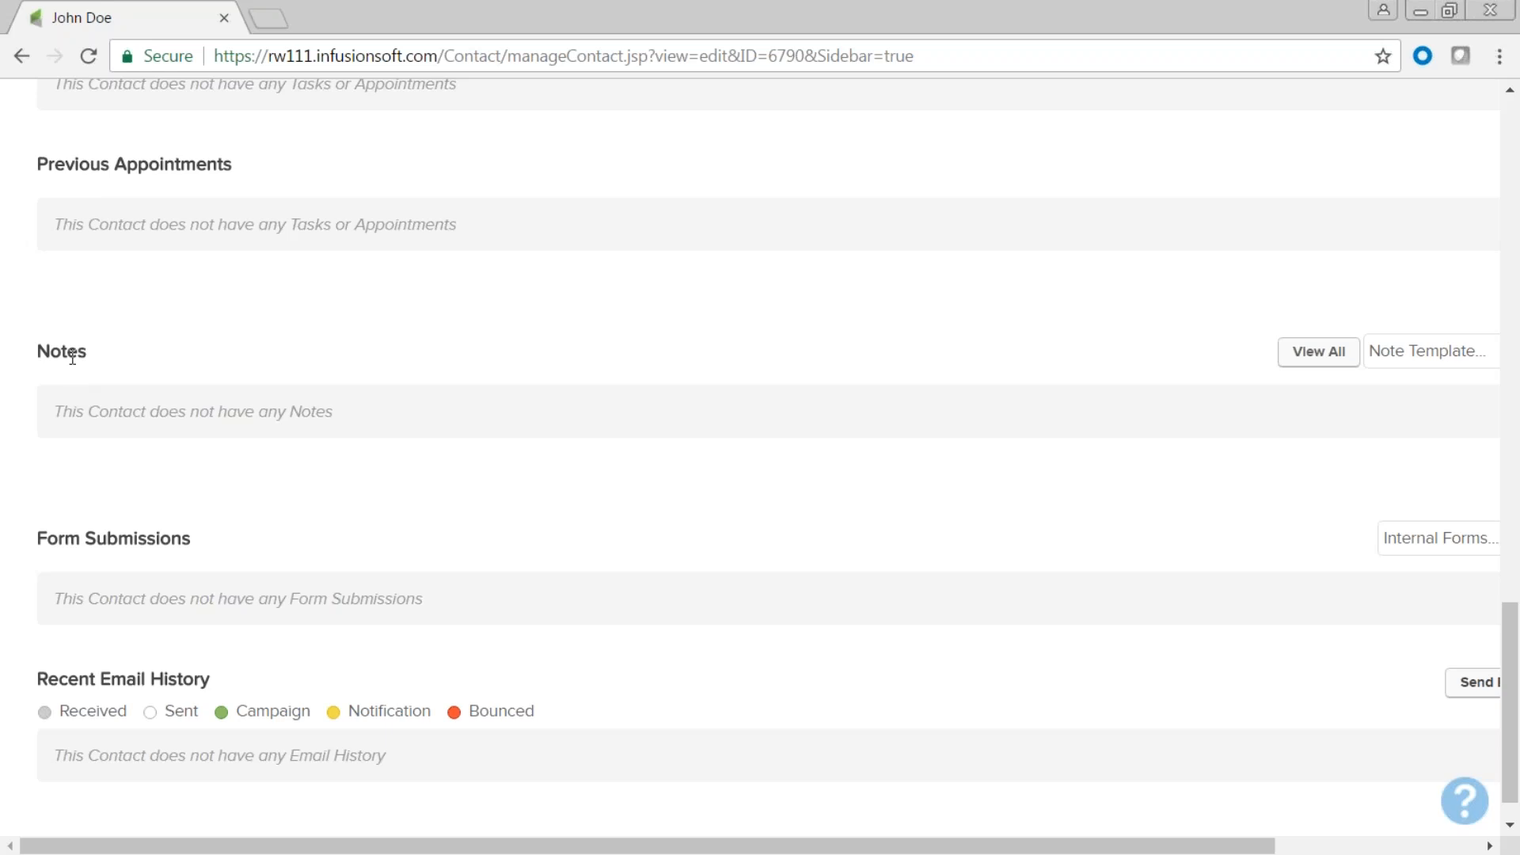
drag(83, 351, 36, 361)
scroll(307, 440, up, 9)
scroll(307, 440, up, 10)
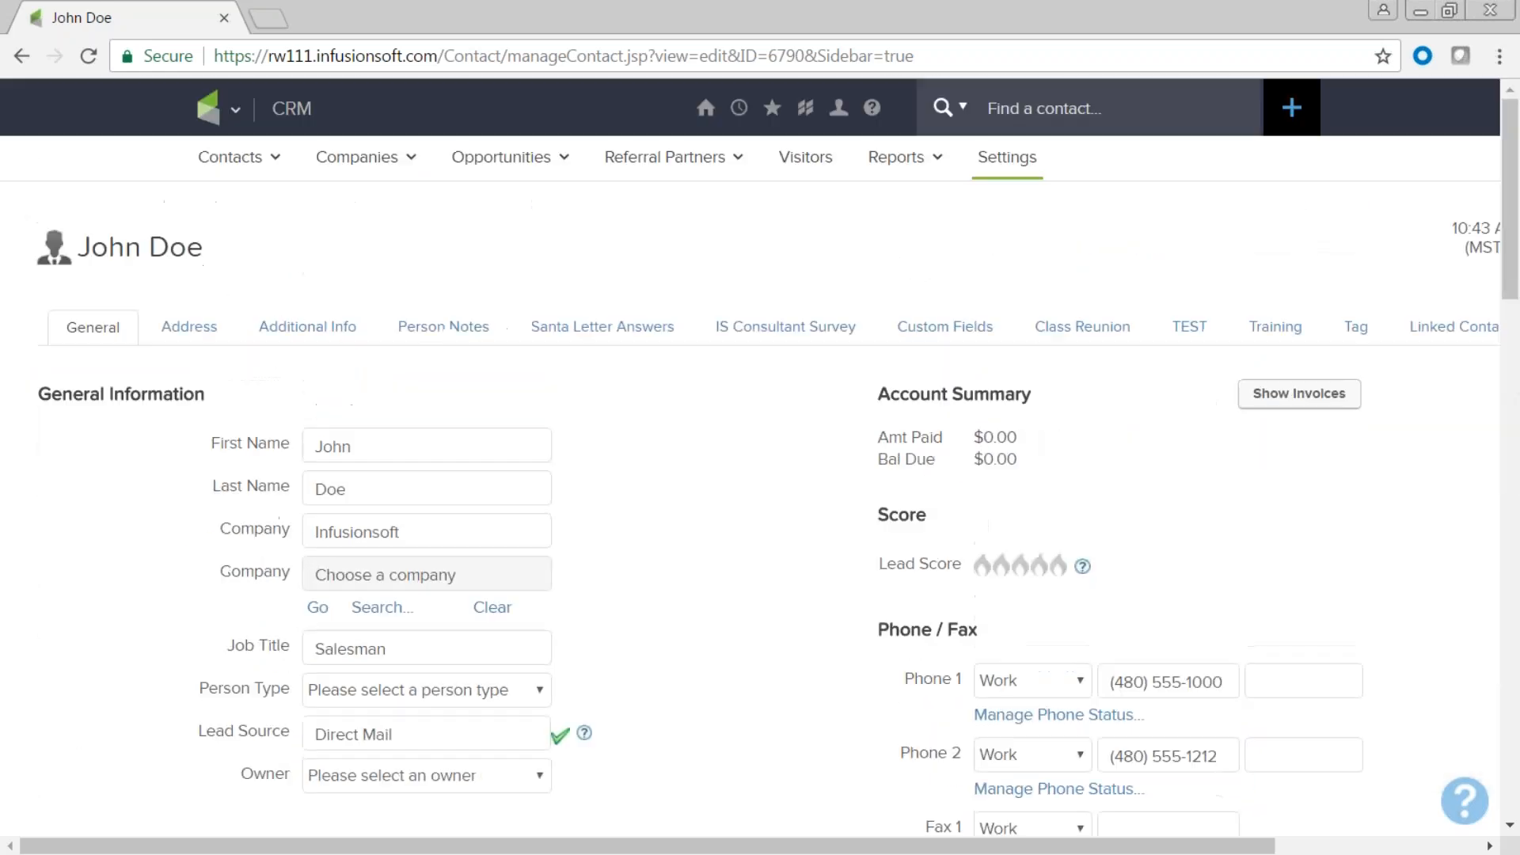
Select the Person Notes text and open the Note Template dropdown.
click(441, 331)
click(433, 387)
key(shift+Home)
scroll(402, 519, down, 15)
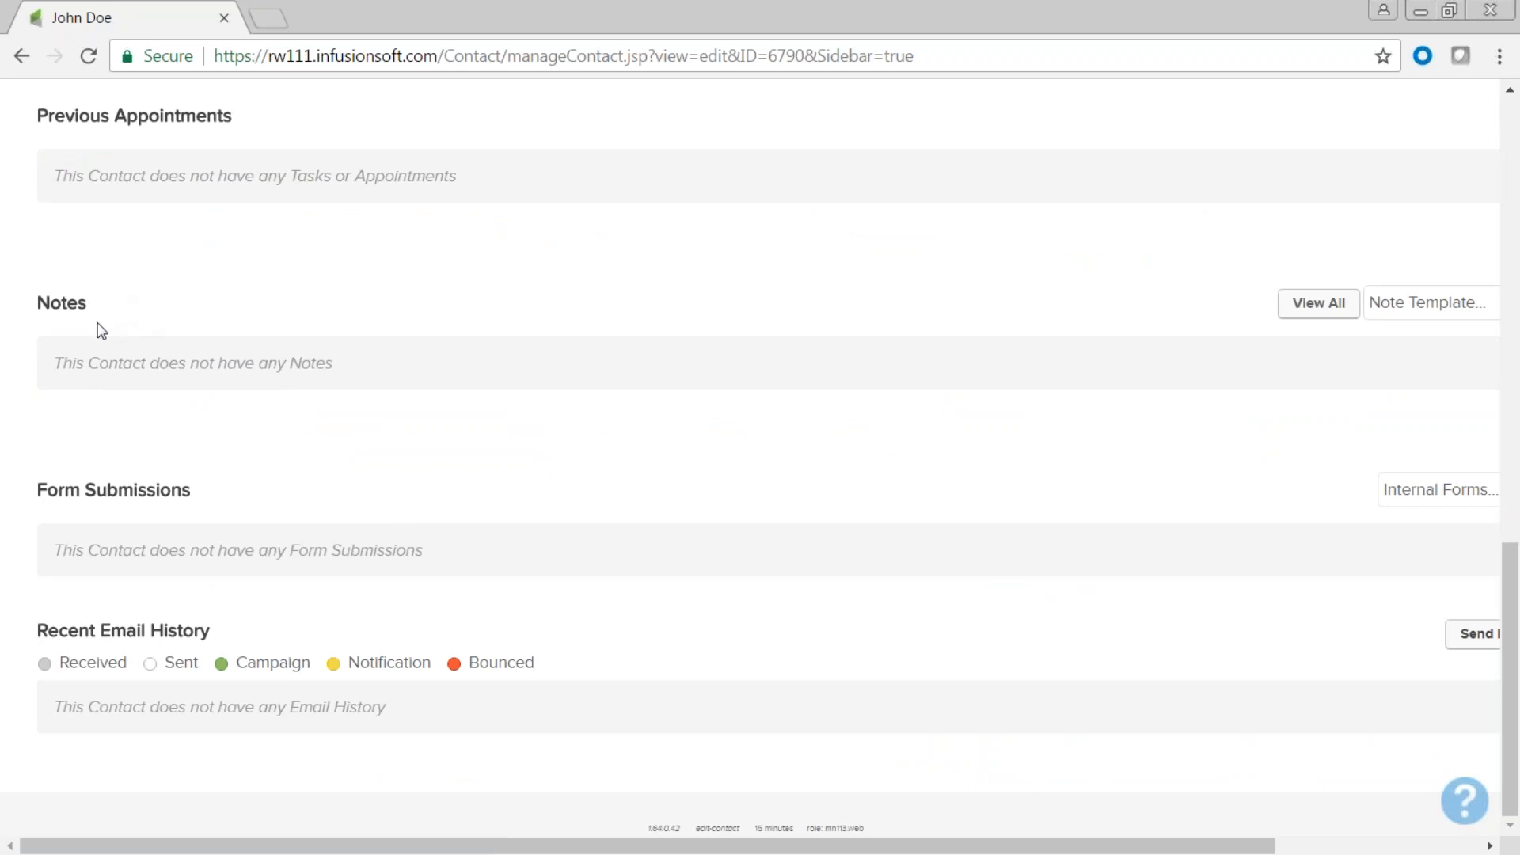
drag(1143, 849, 1273, 848)
click(1447, 311)
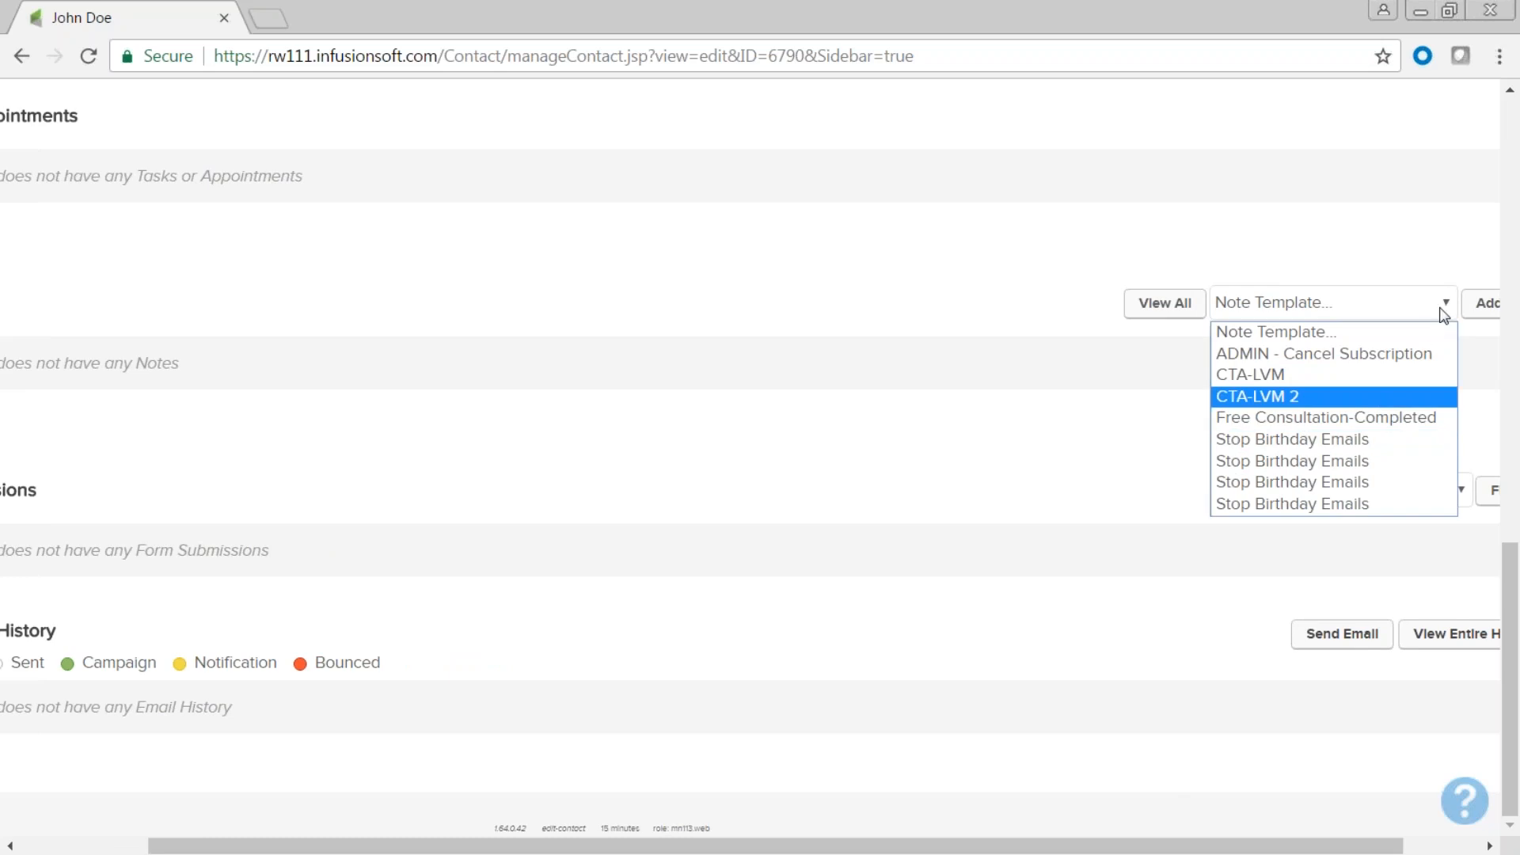
Start a new Call note titled 'Called, wants call back'.
click(1481, 307)
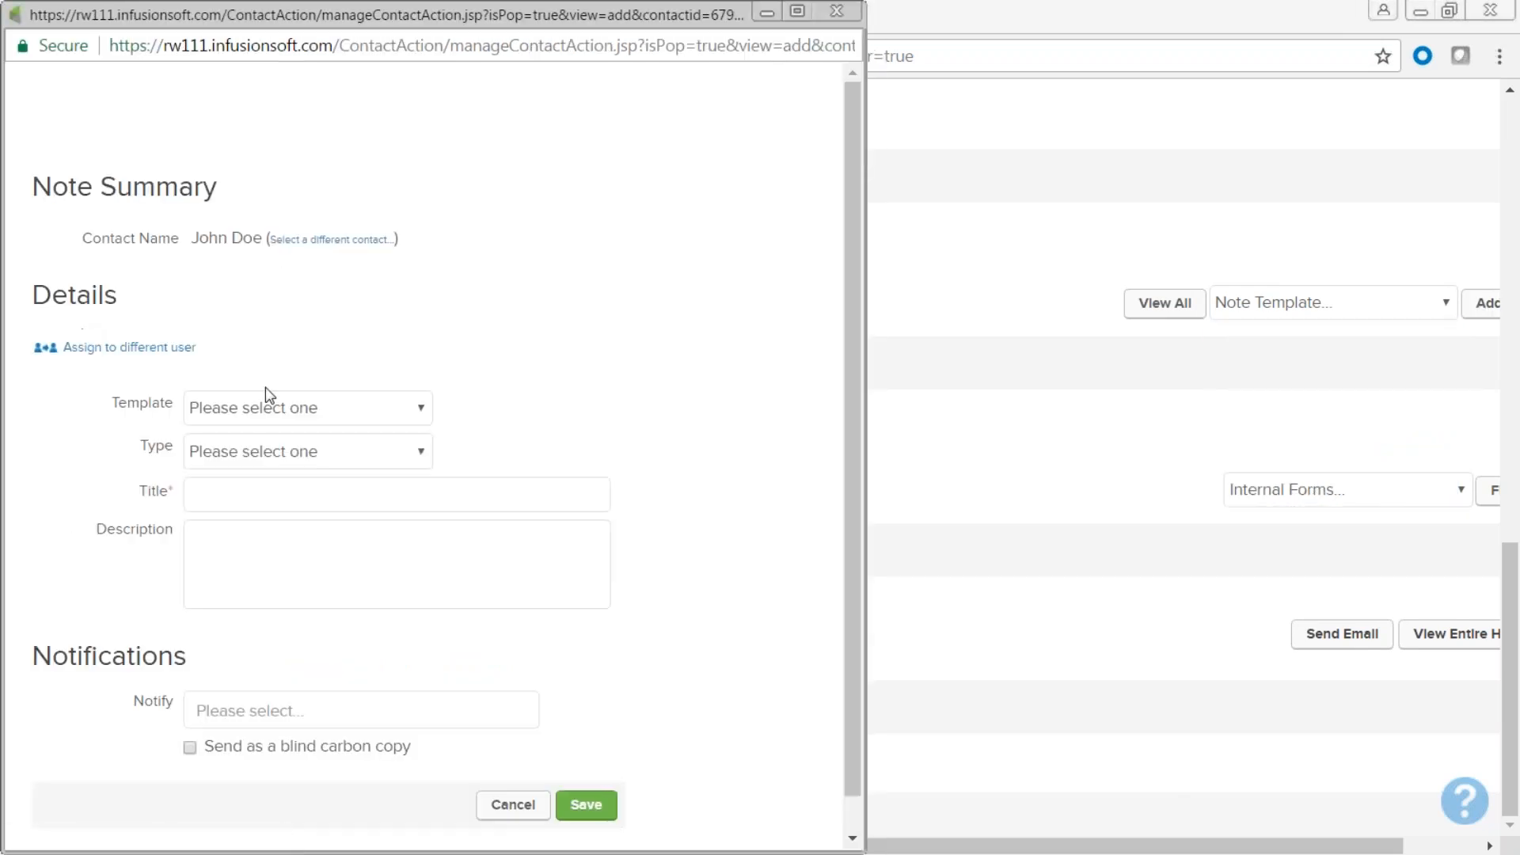
click(422, 452)
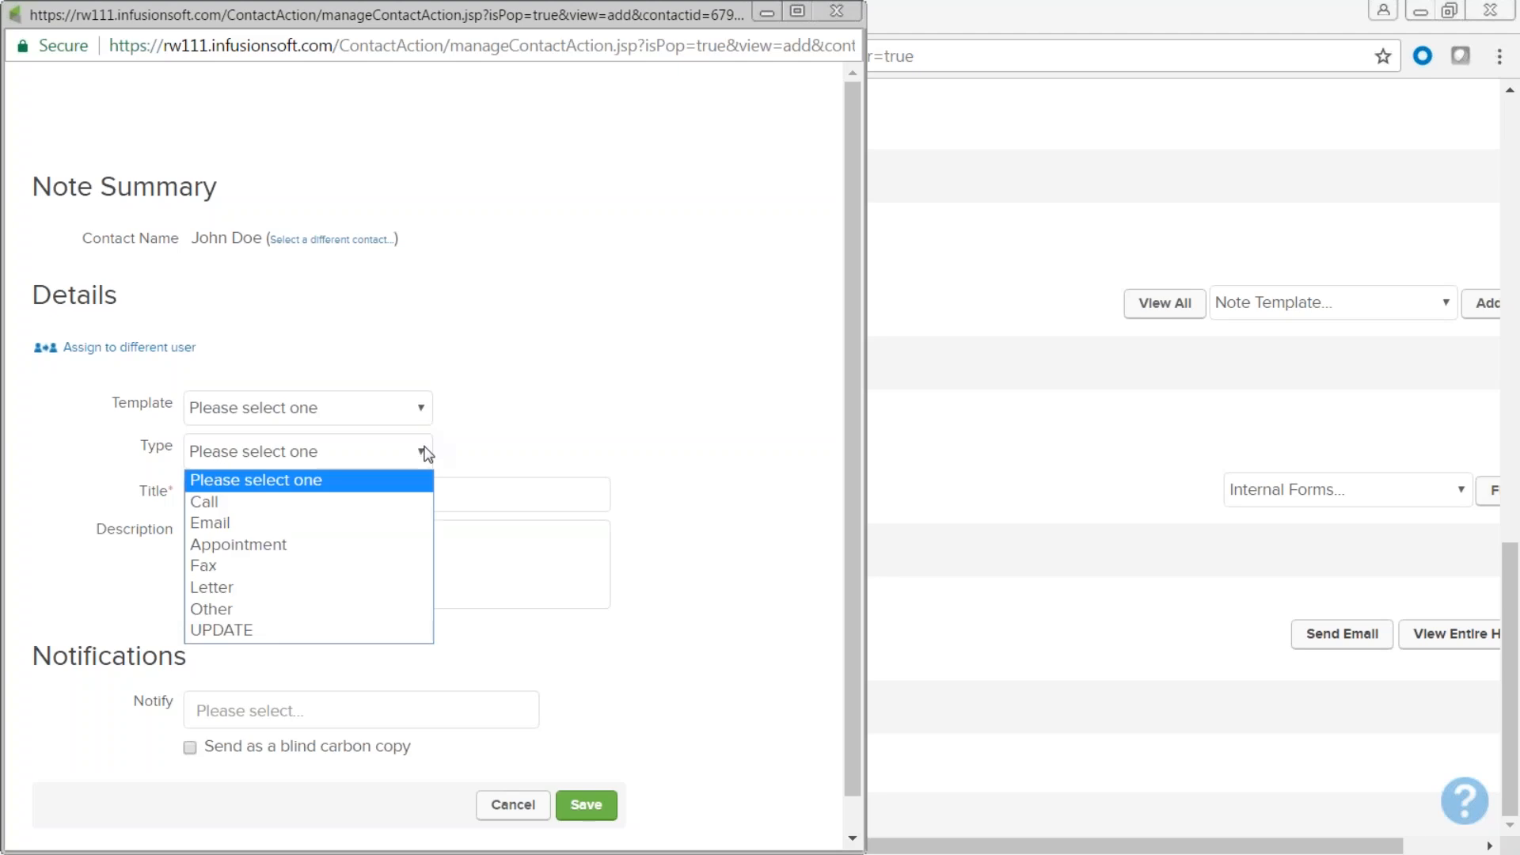
click(414, 502)
click(355, 491)
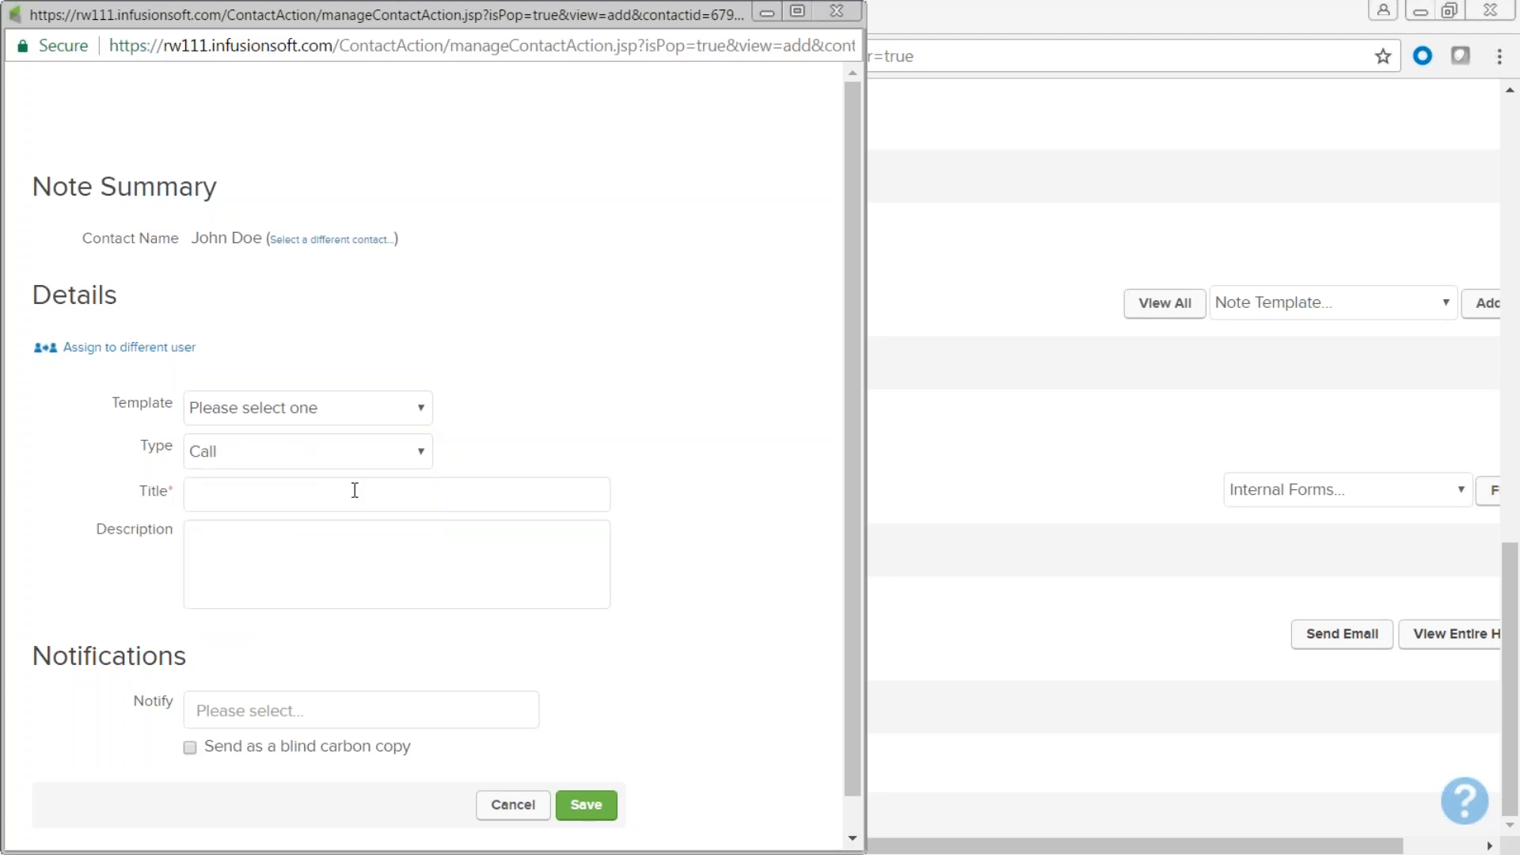
text(LVM)
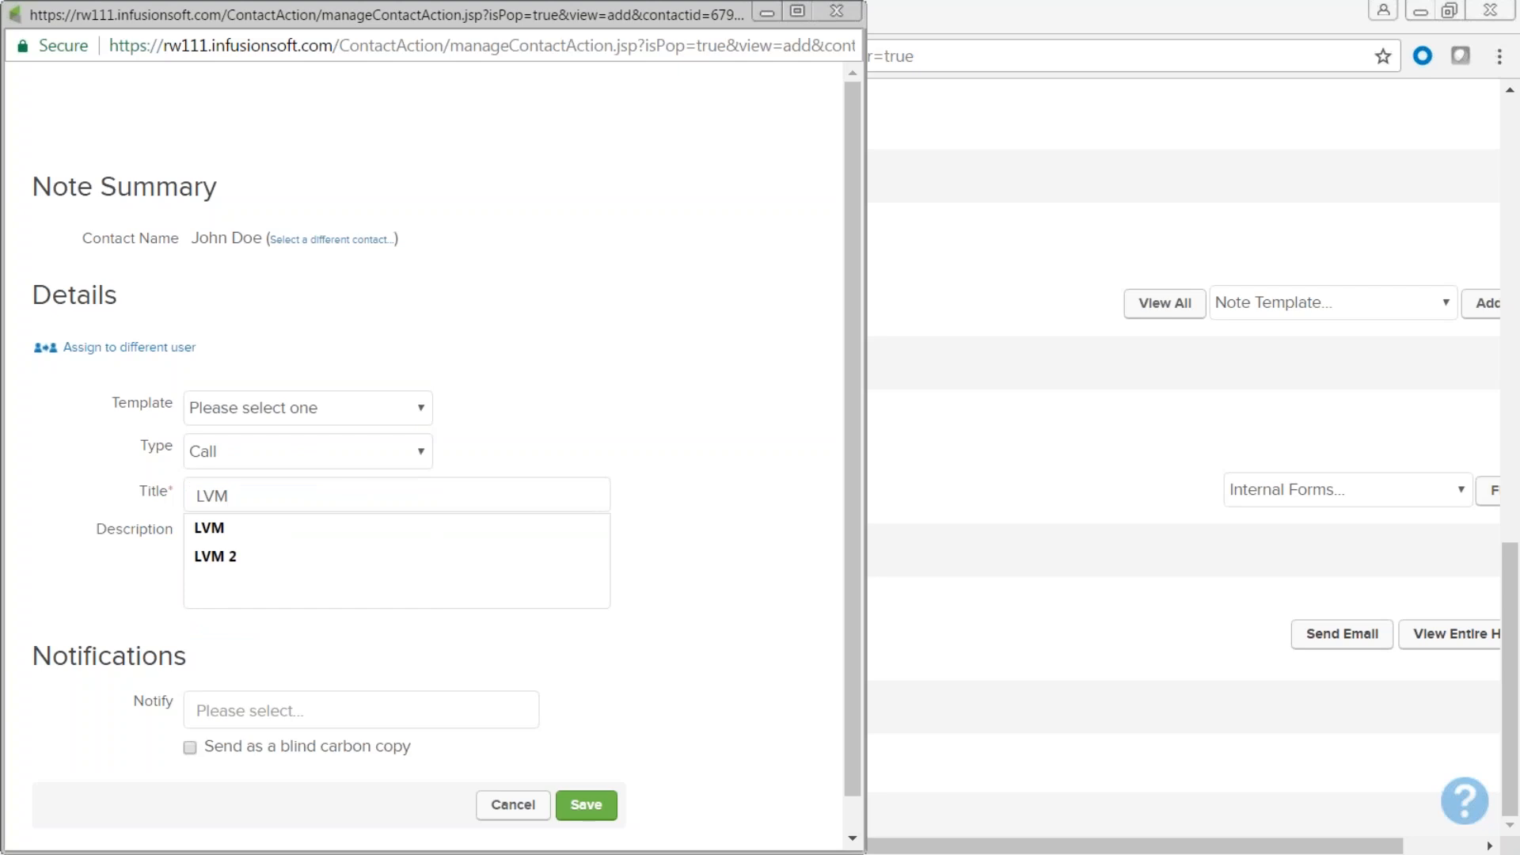
key(BackSpace)
key(BackSpace)
key(BackSpace)
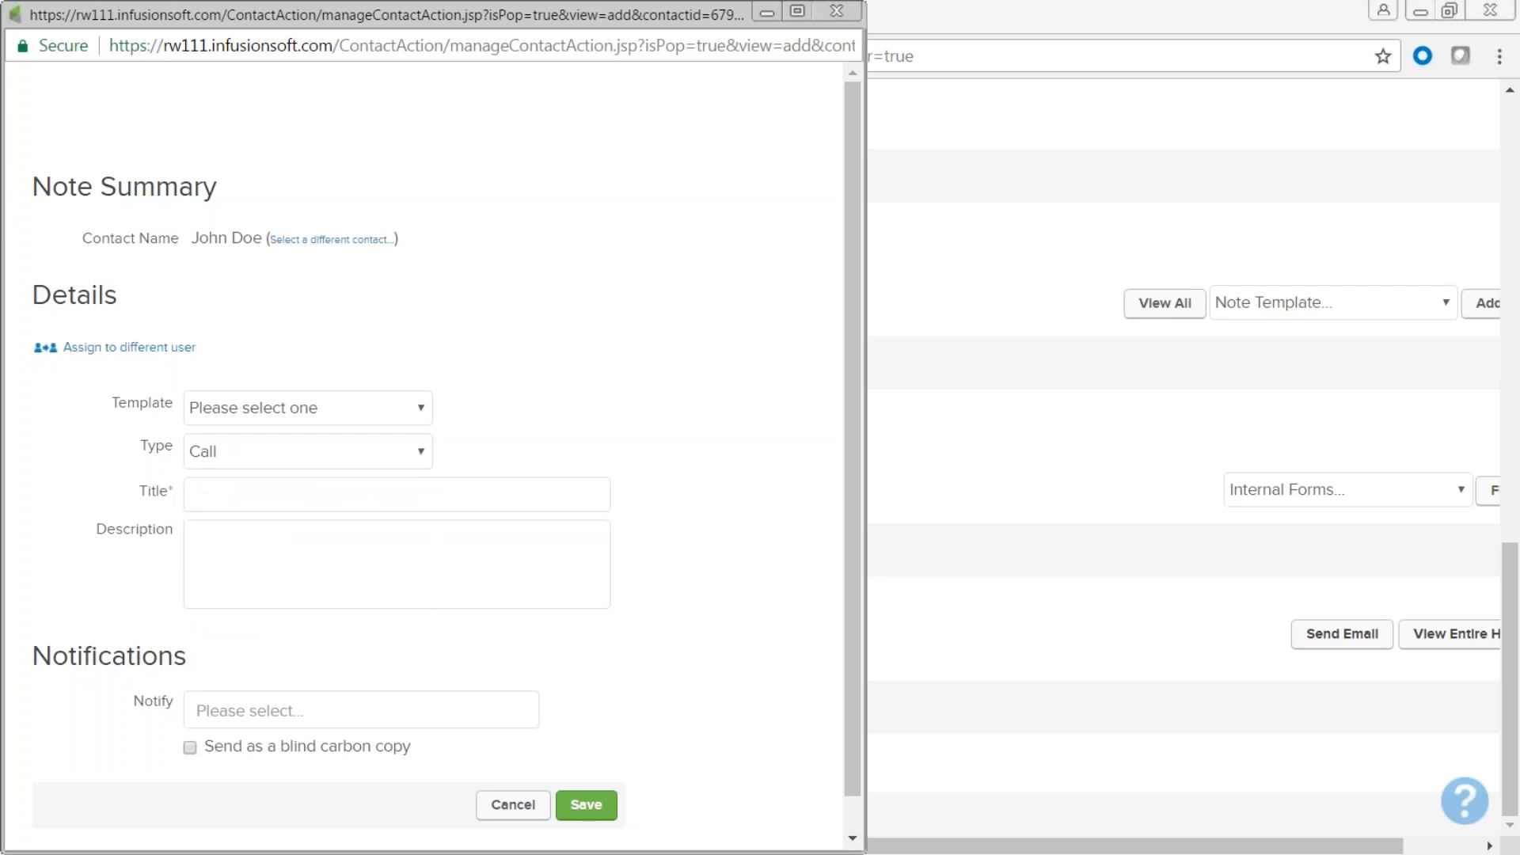
text(Called, wants call back)
Notify a user as a blind carbon copy and save the note.
scroll(743, 496, down, 1)
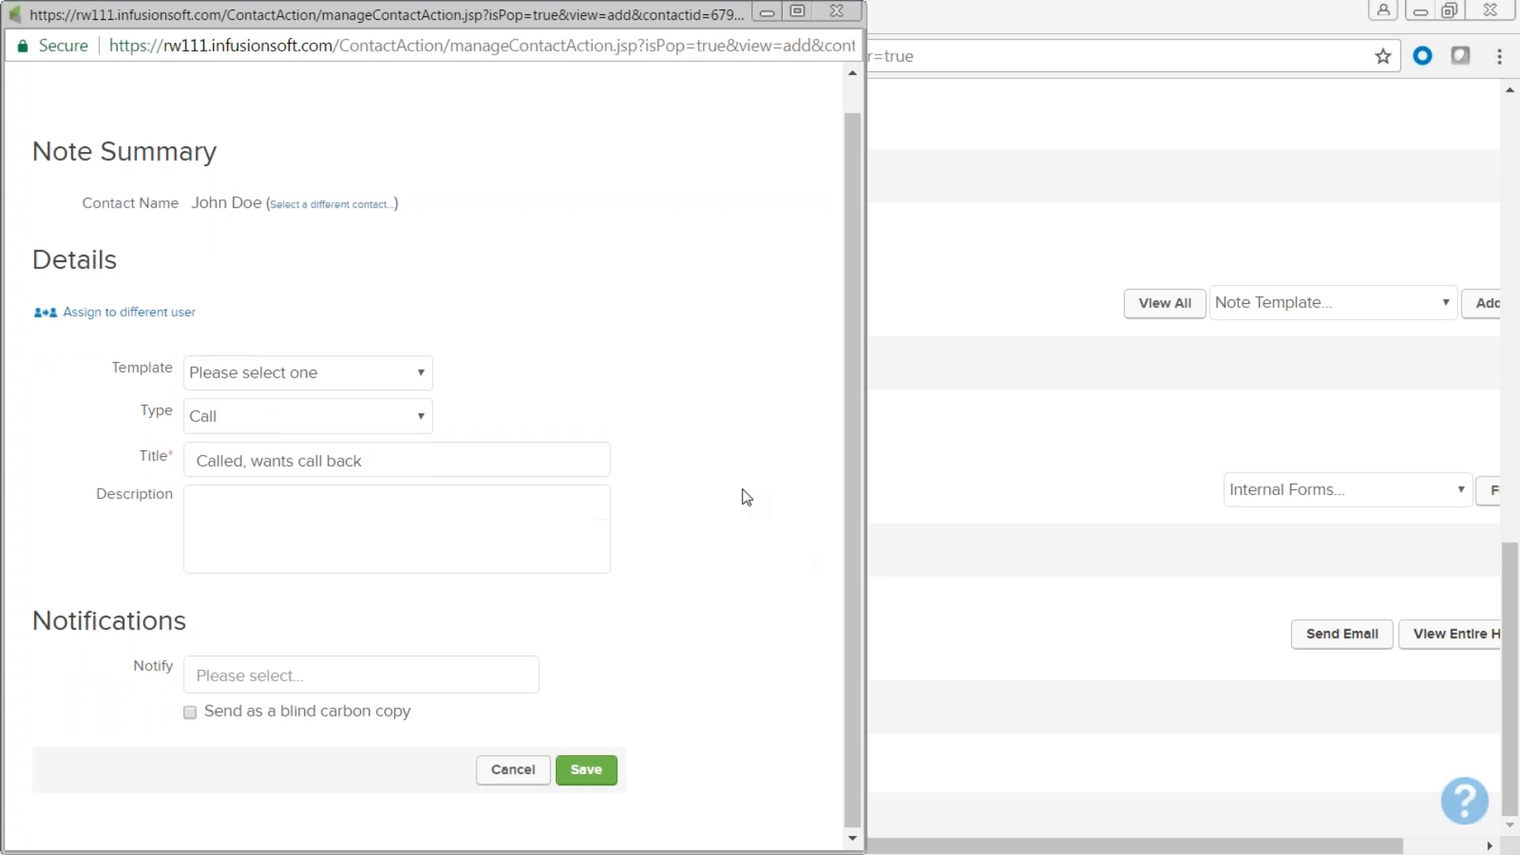
click(271, 670)
click(276, 714)
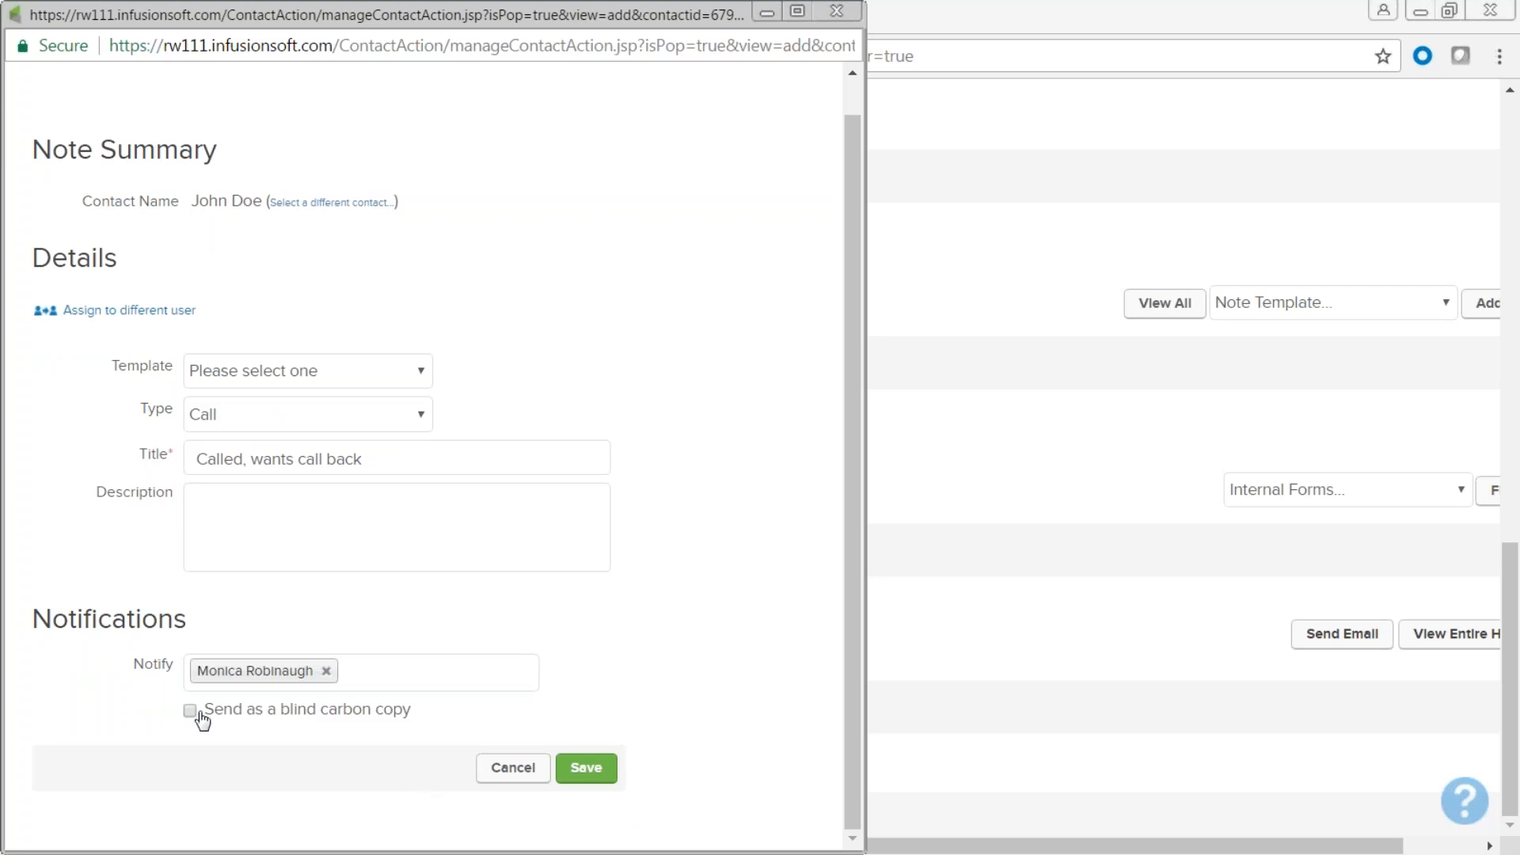
click(190, 711)
click(586, 768)
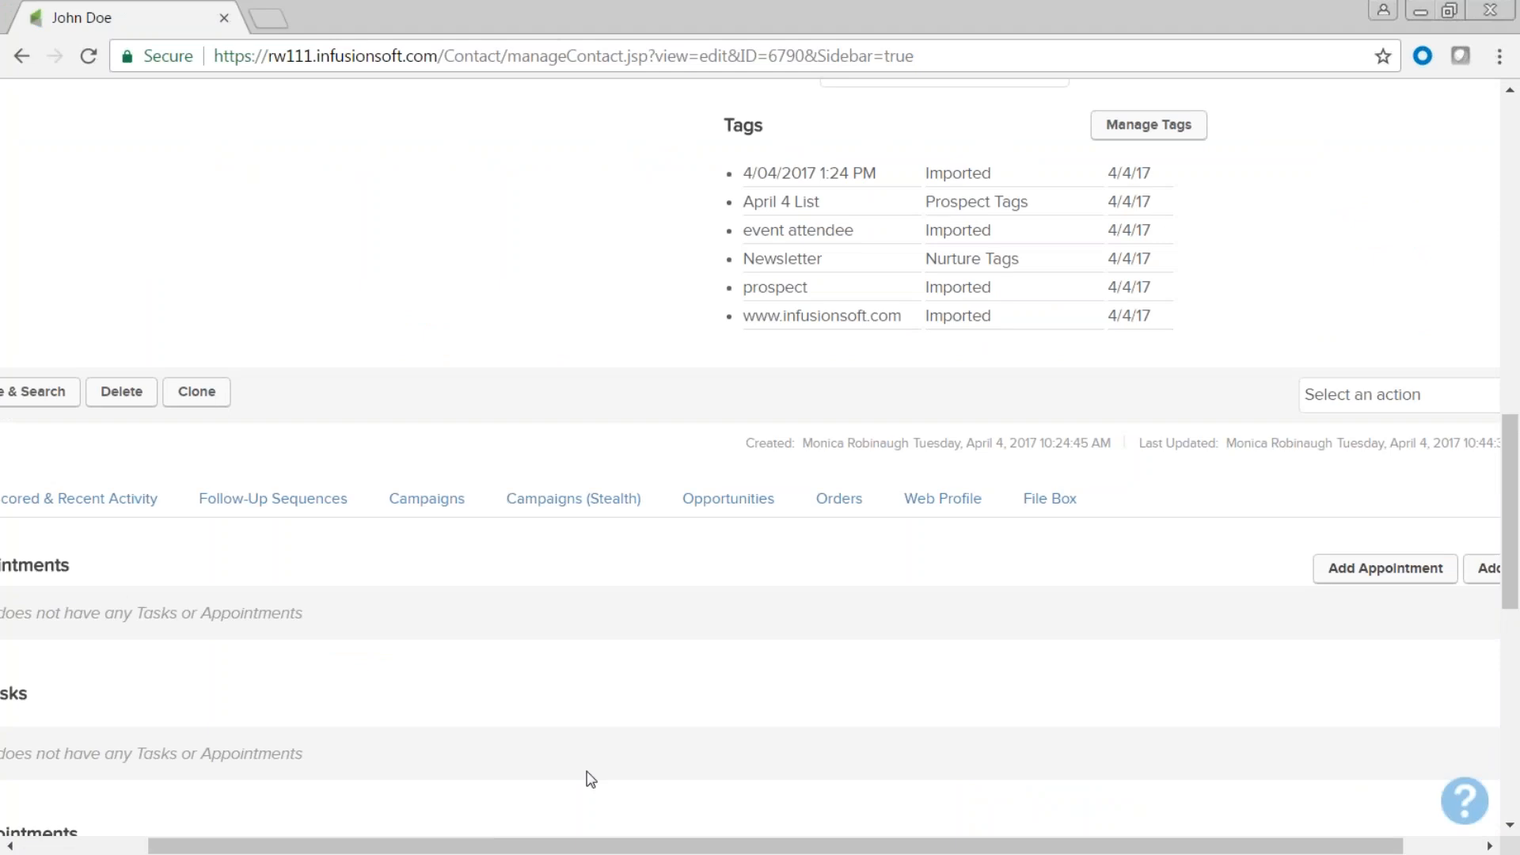
scroll(578, 772, down, 6)
scroll(569, 775, down, 3)
drag(547, 846, 308, 818)
drag(119, 411, 50, 407)
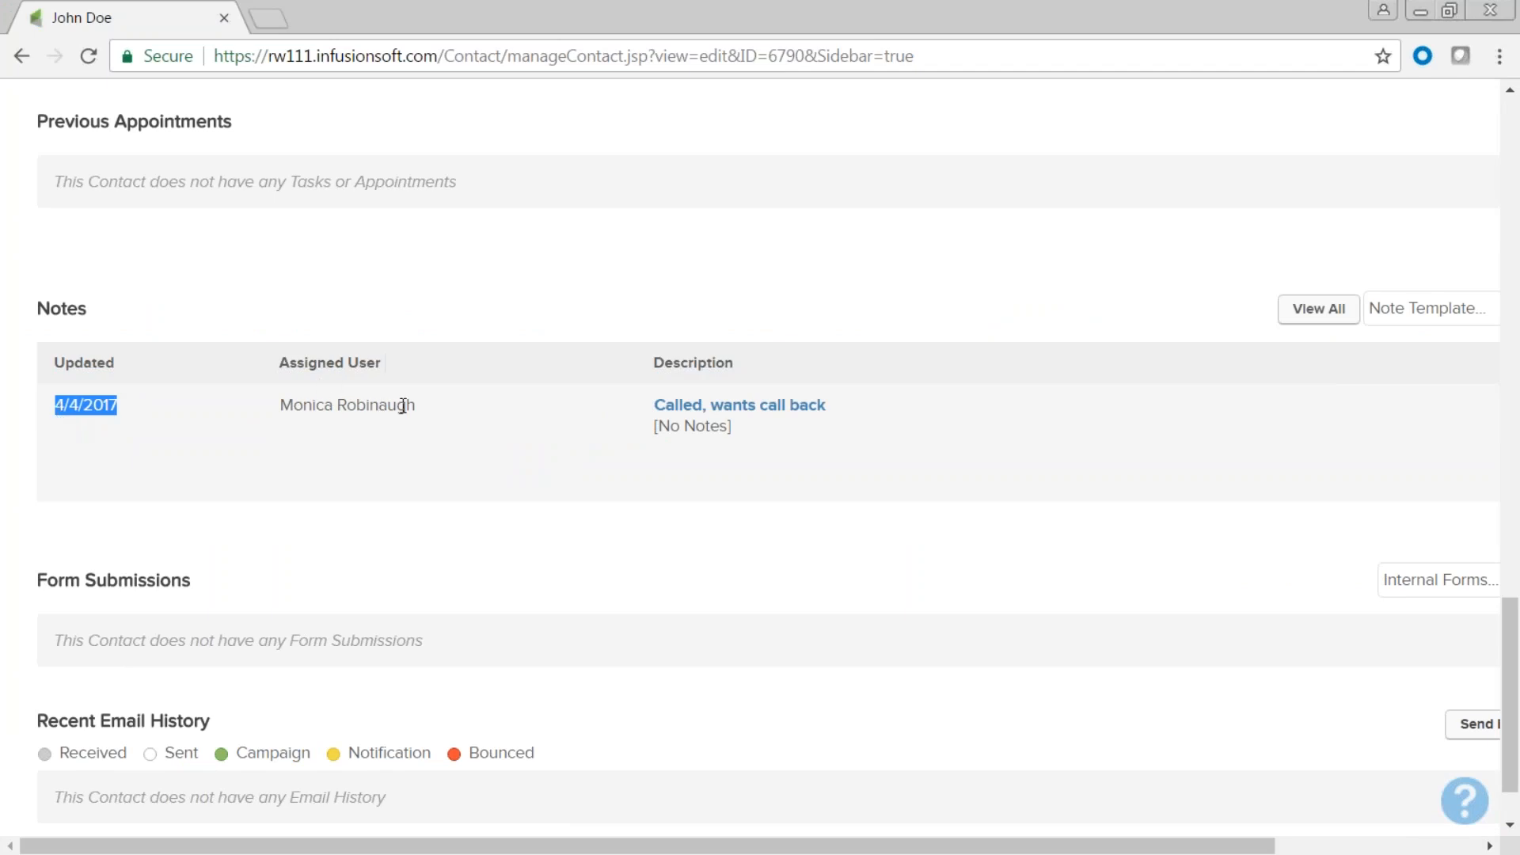
drag(421, 407, 289, 418)
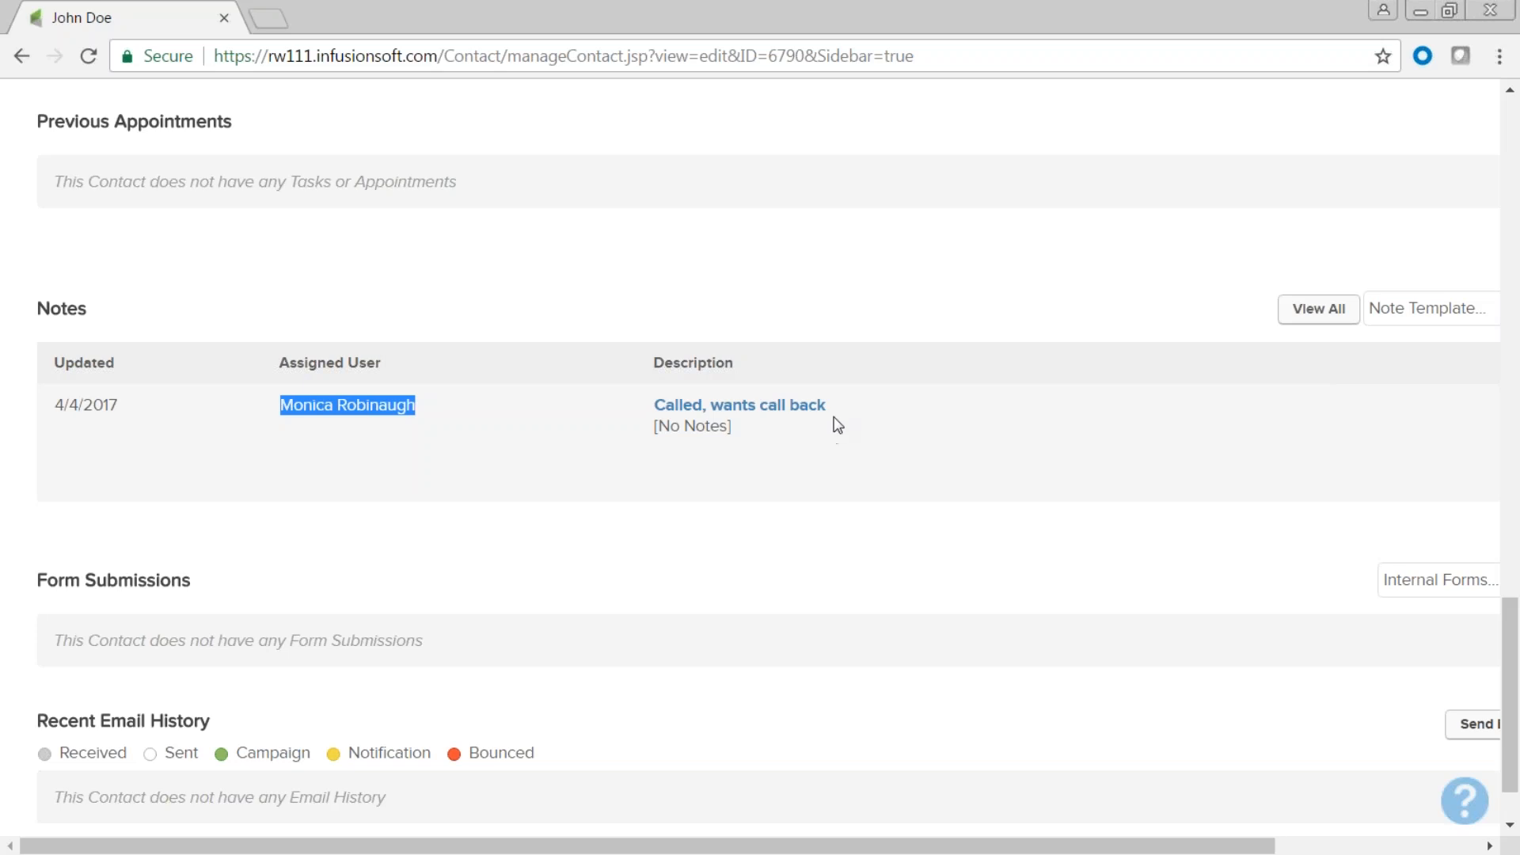
drag(826, 406, 654, 408)
drag(640, 851, 744, 854)
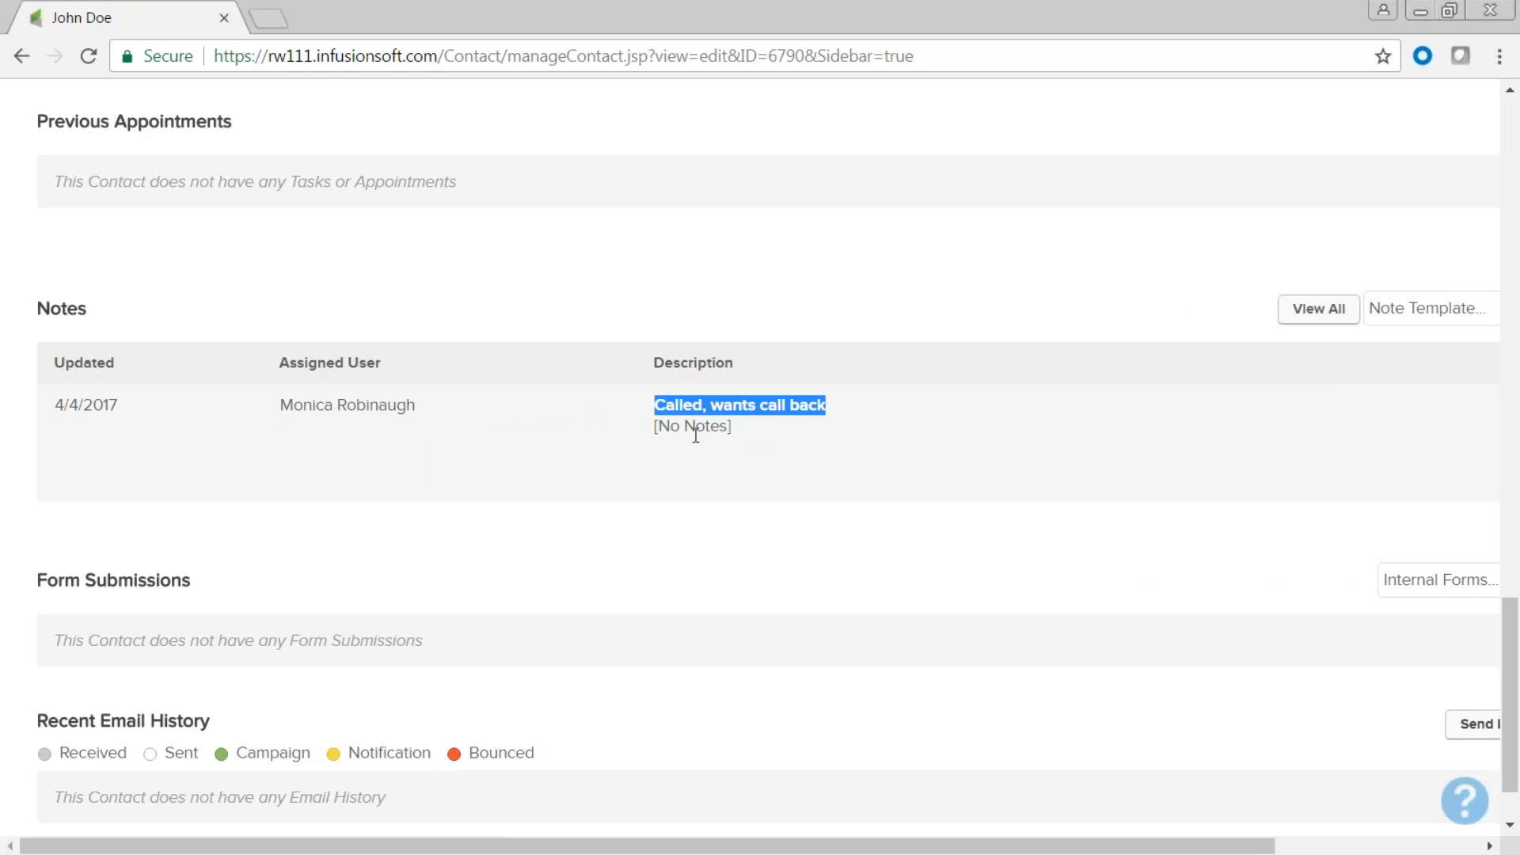
scroll(695, 434, up, 20)
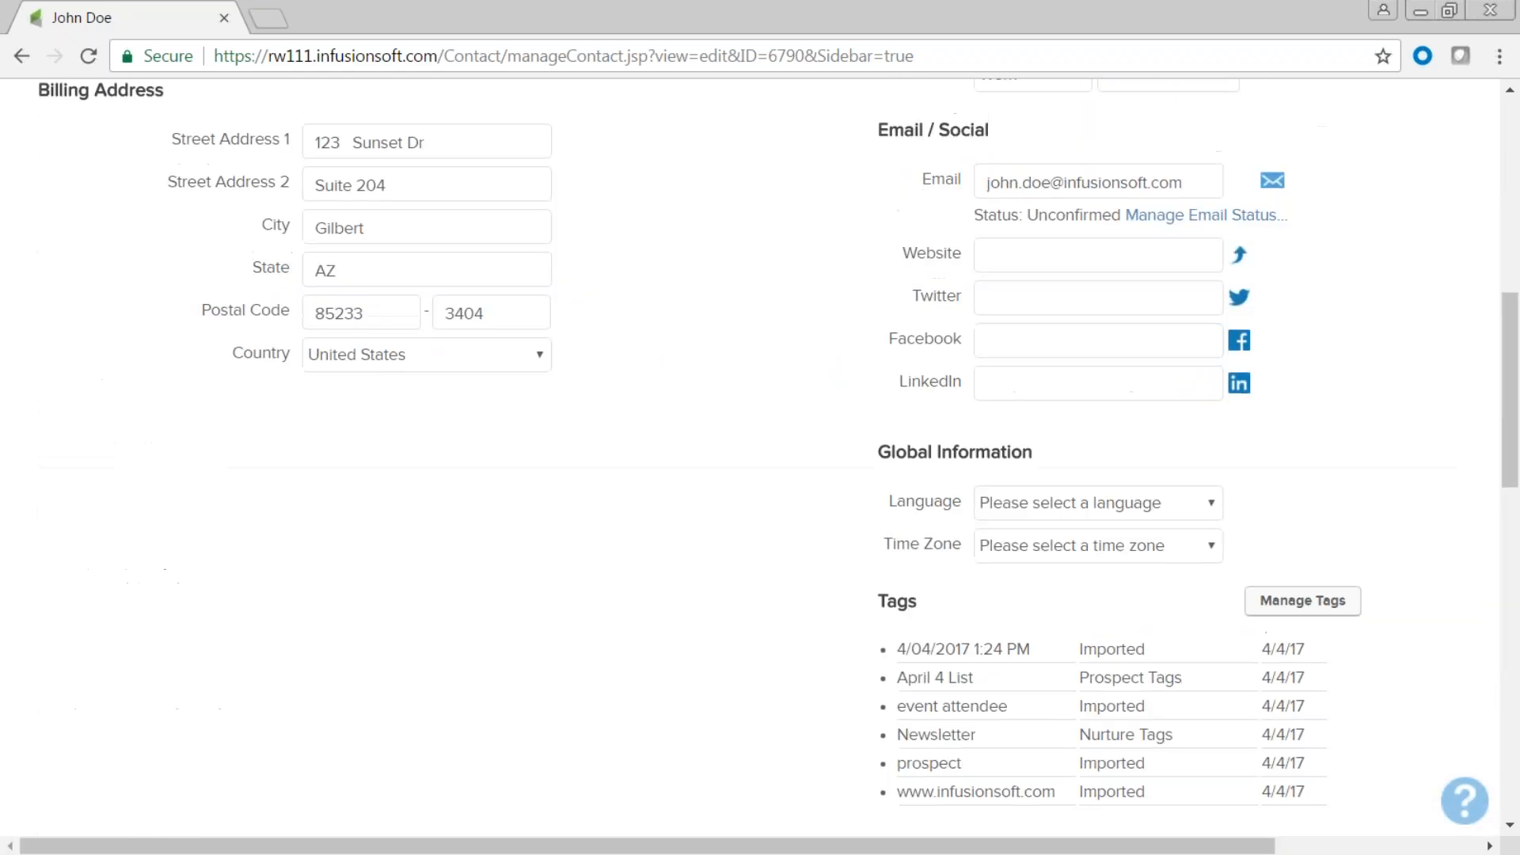
scroll(662, 388, up, 3)
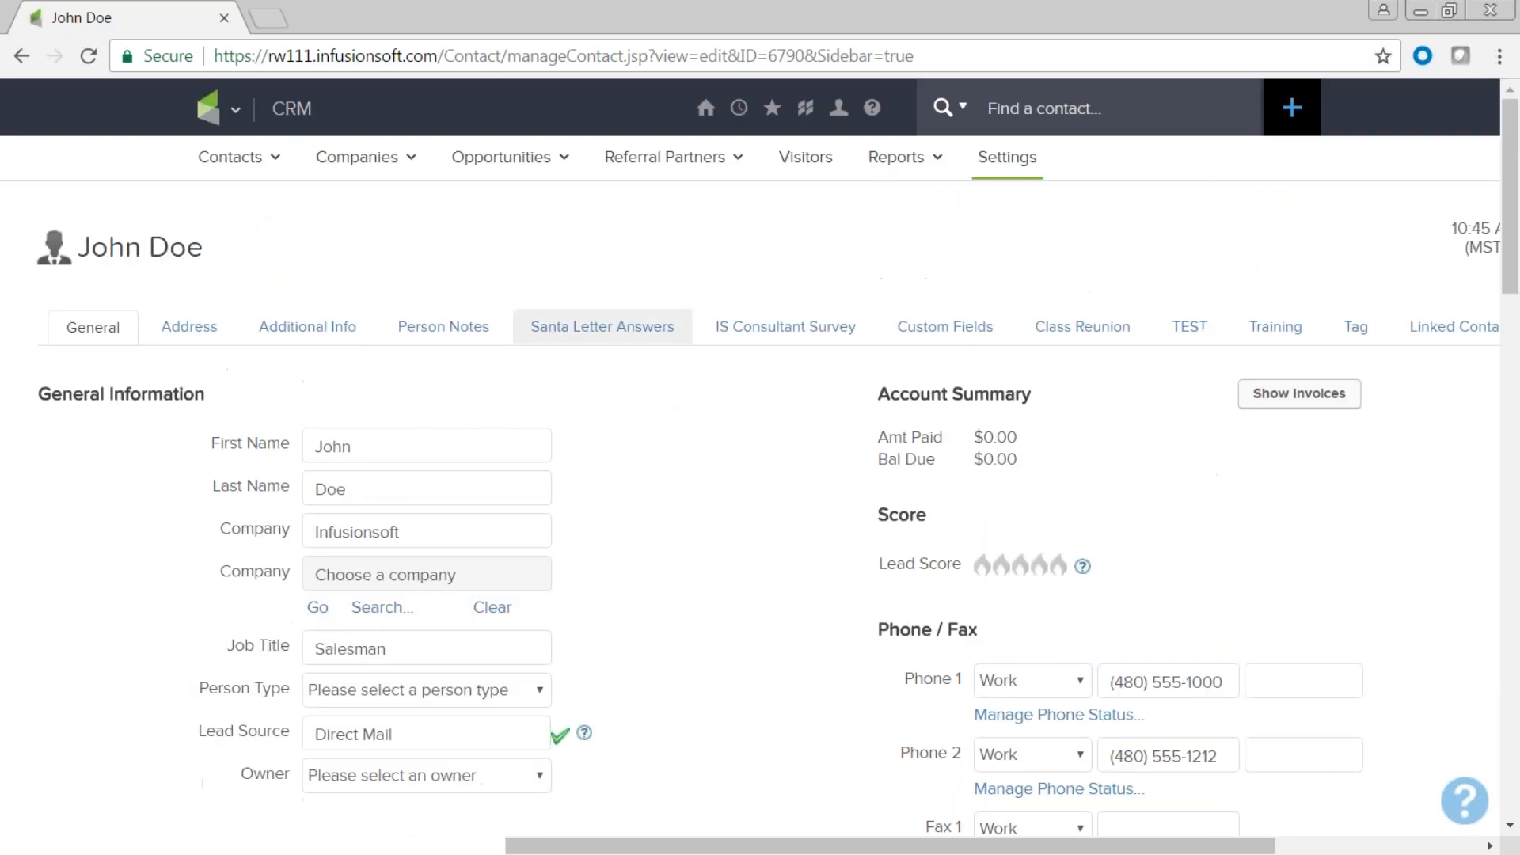
click(443, 328)
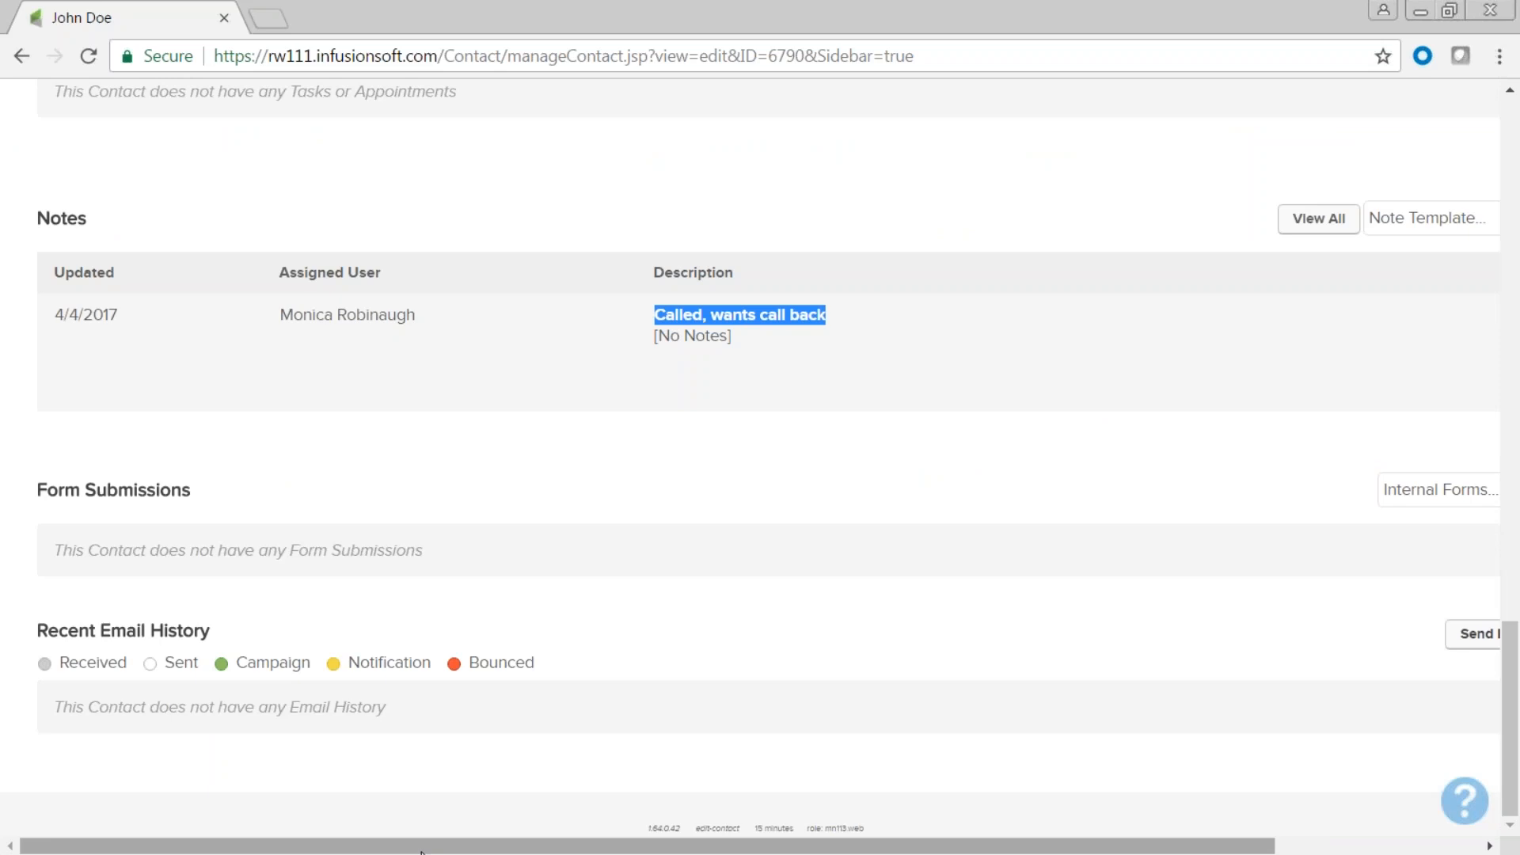
drag(417, 846, 798, 821)
click(1367, 490)
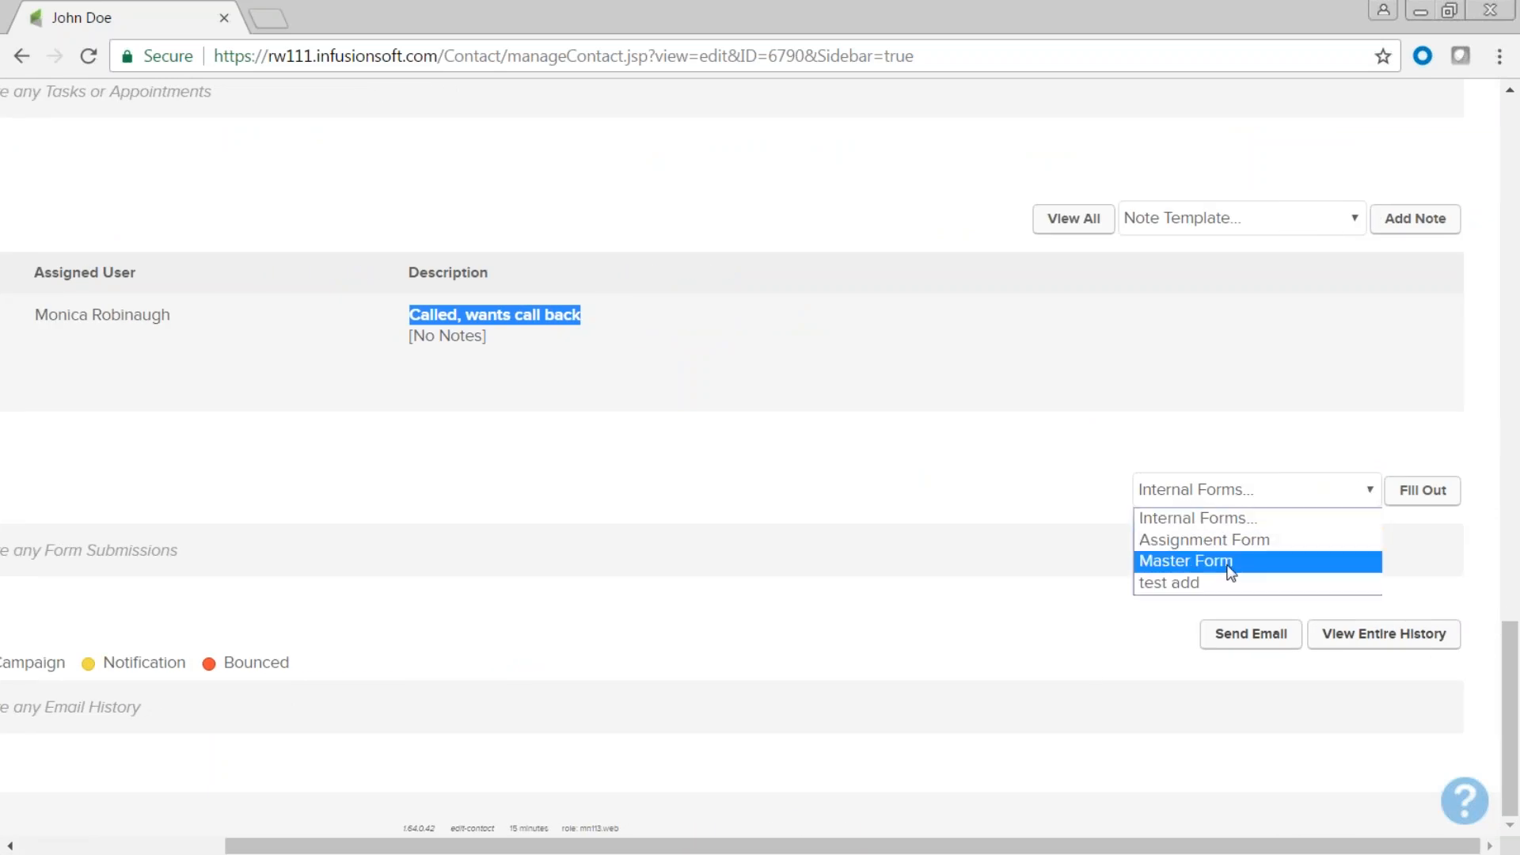
Fill out the test add form for the contact, toggling the lead source between phone and email.
click(1180, 584)
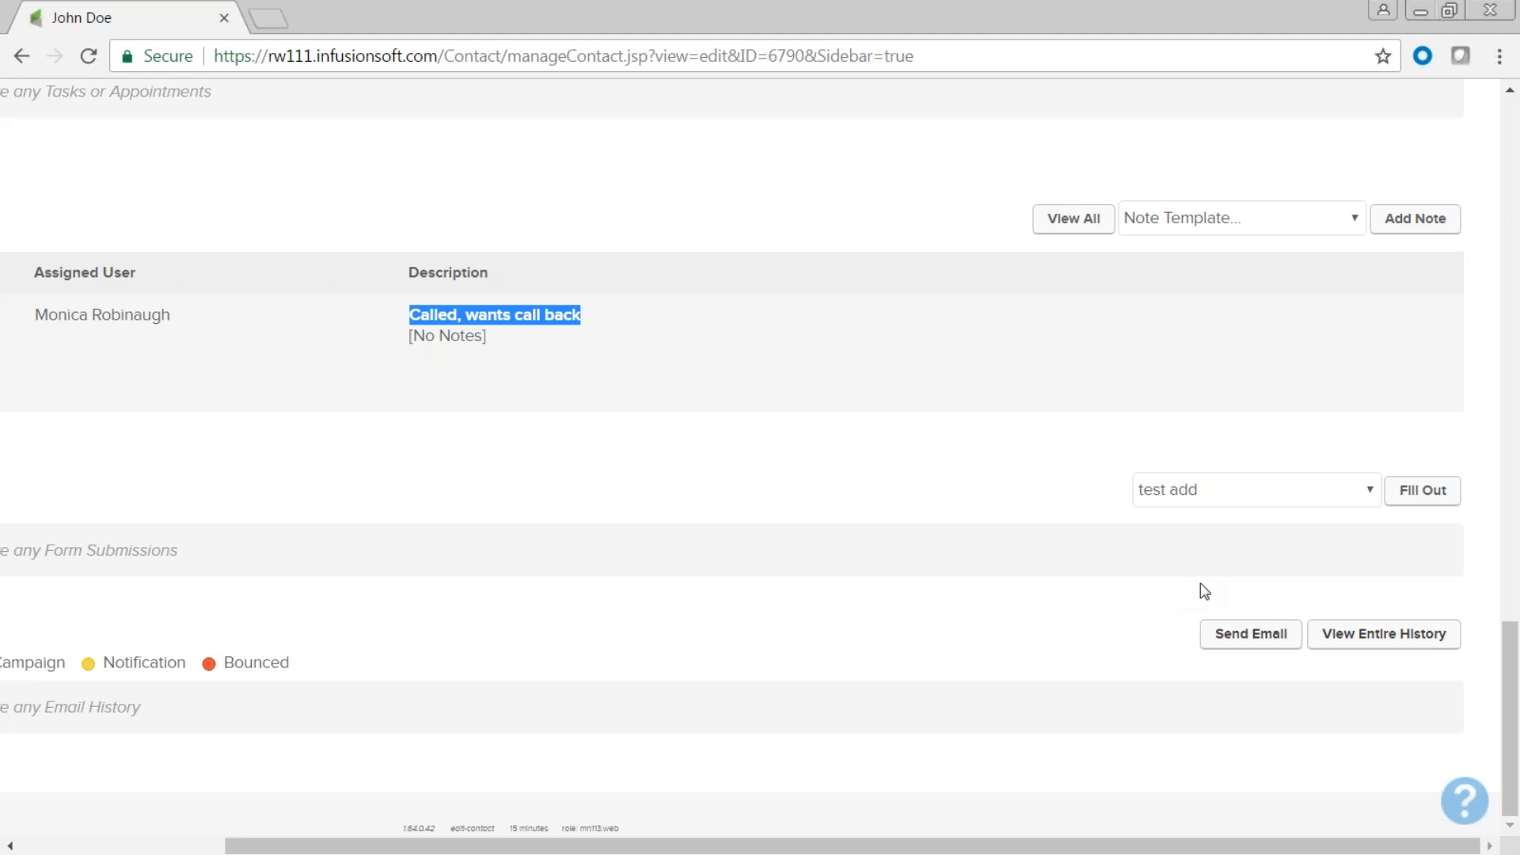
click(1423, 499)
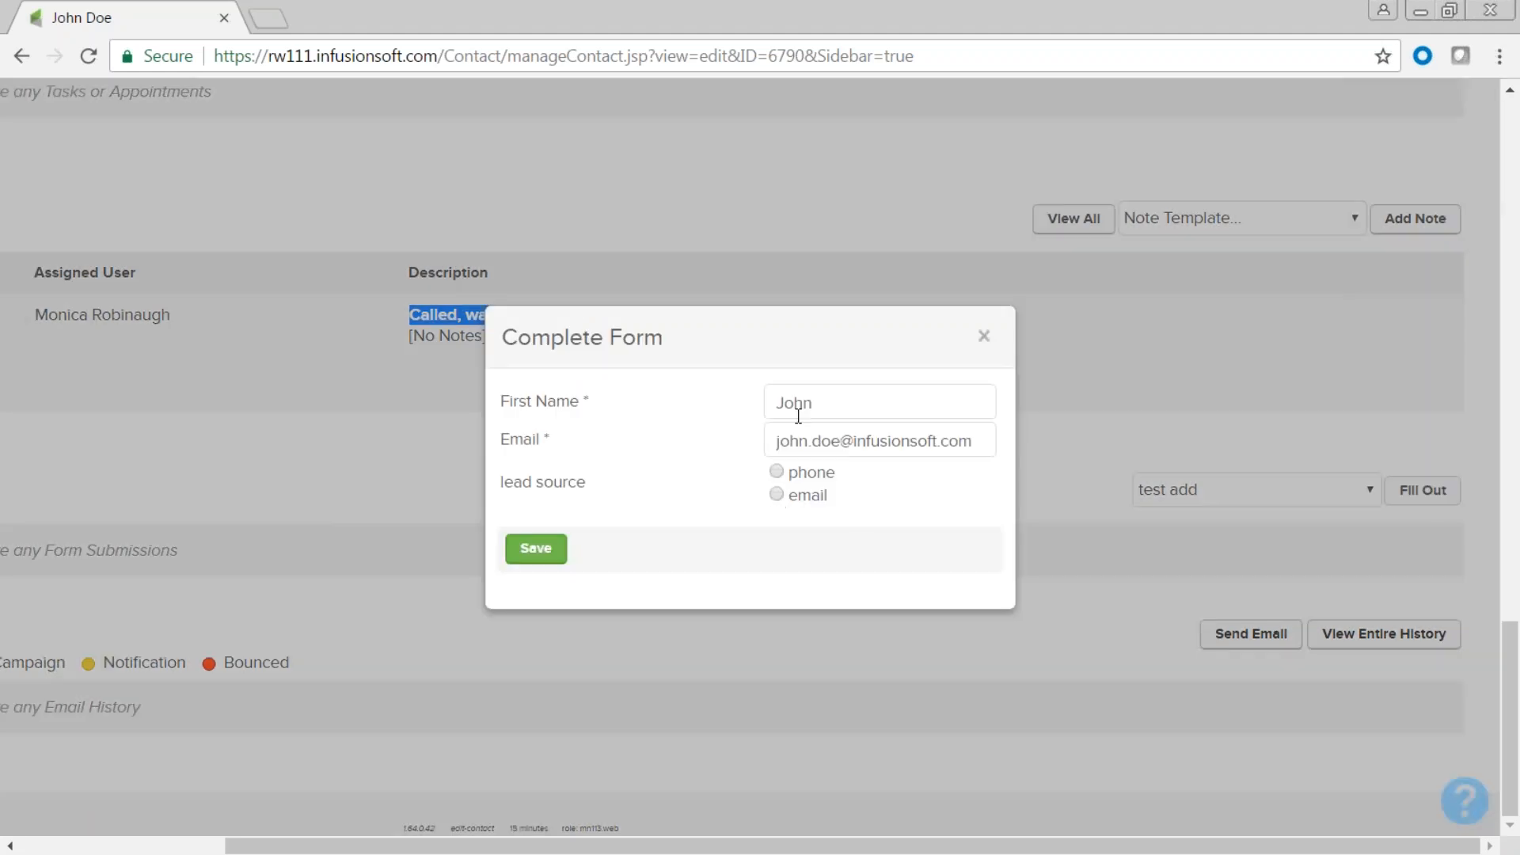
drag(824, 404, 772, 401)
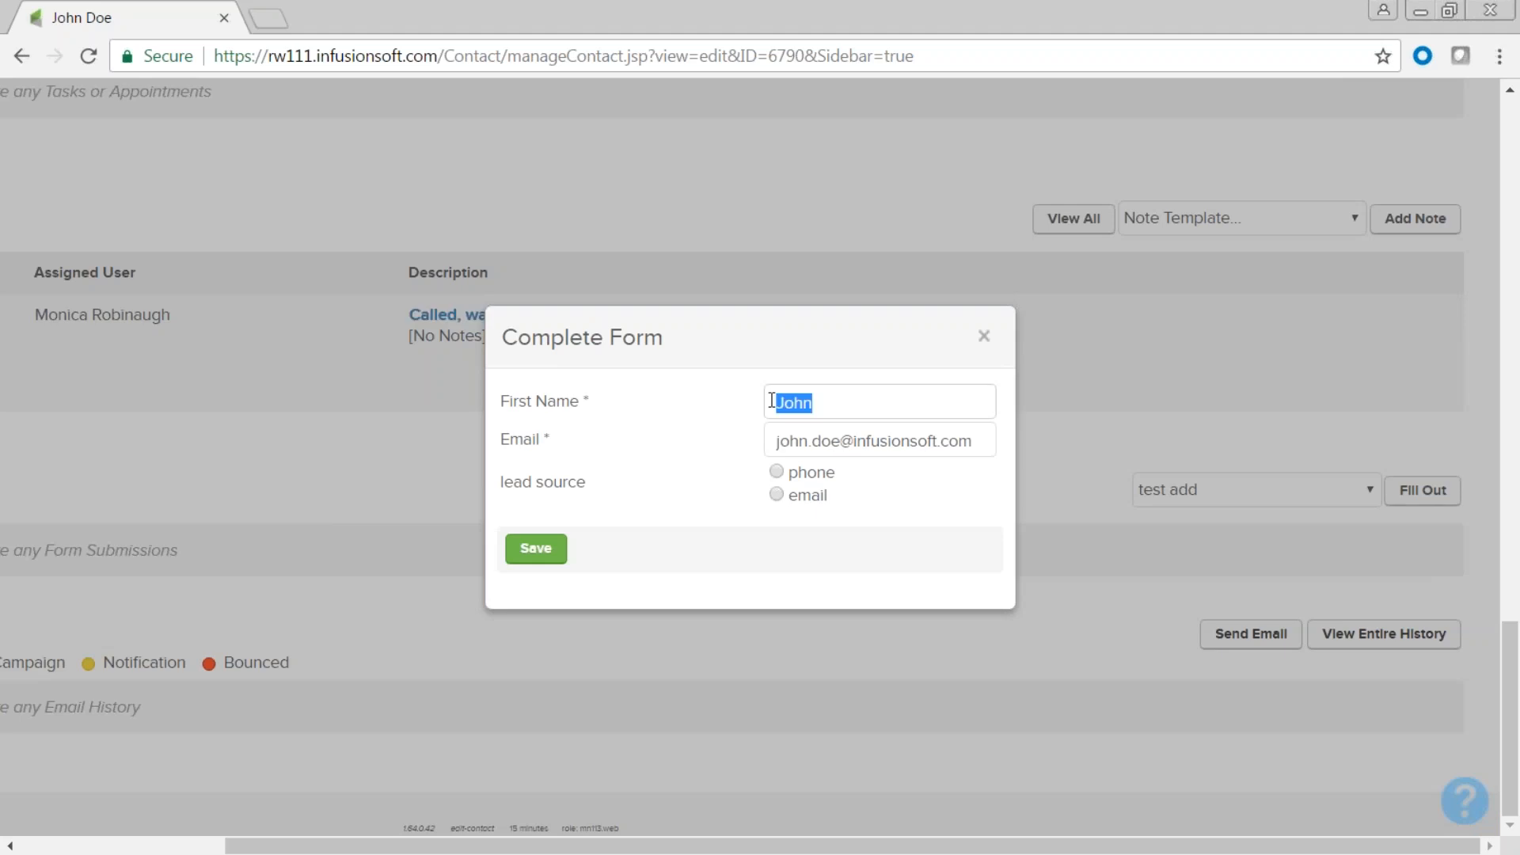
drag(986, 441, 767, 450)
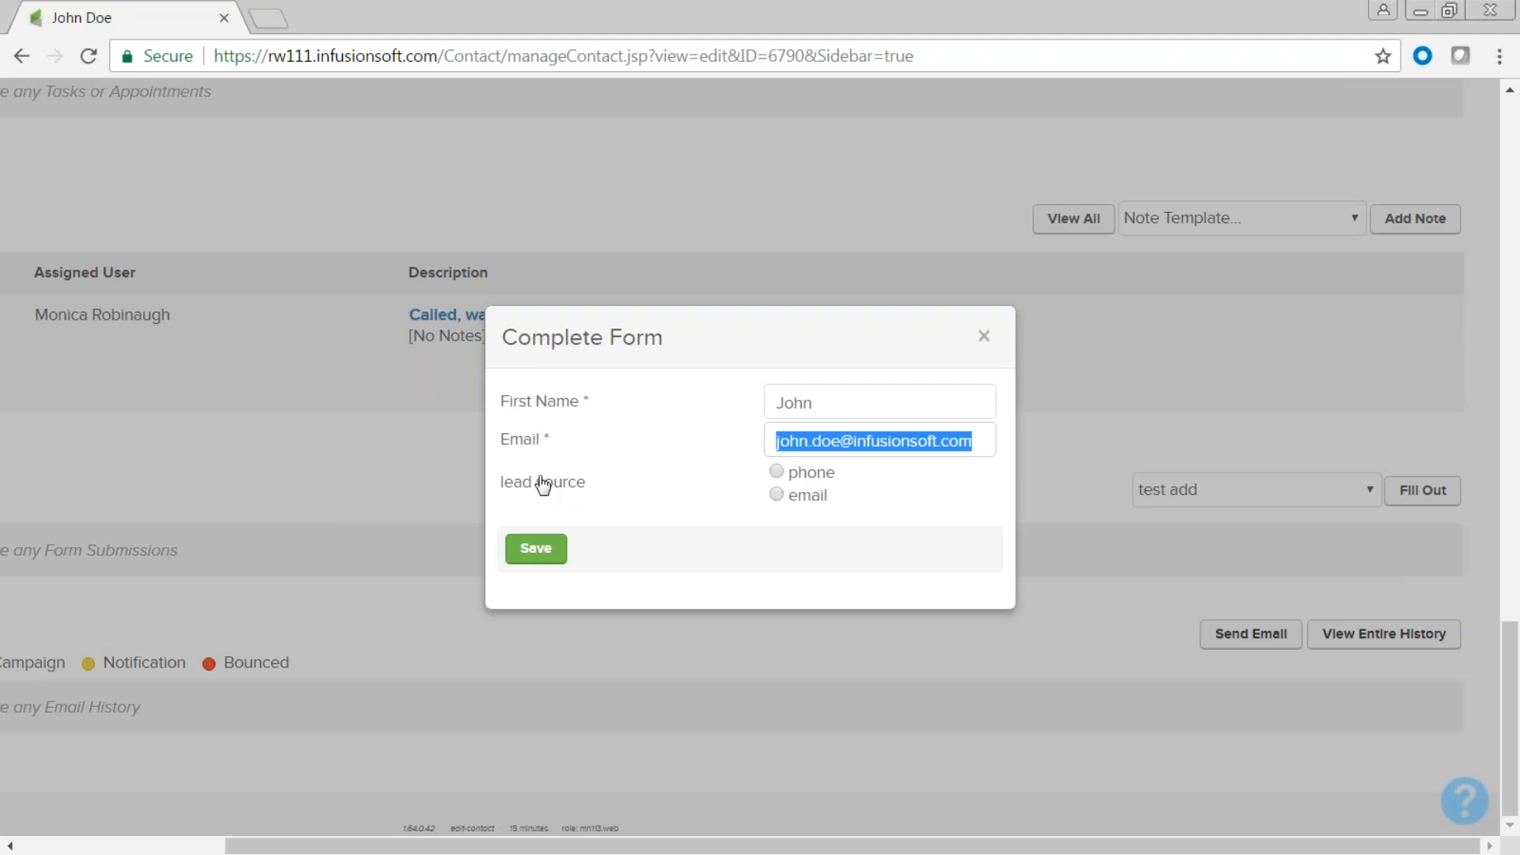
click(777, 472)
click(776, 496)
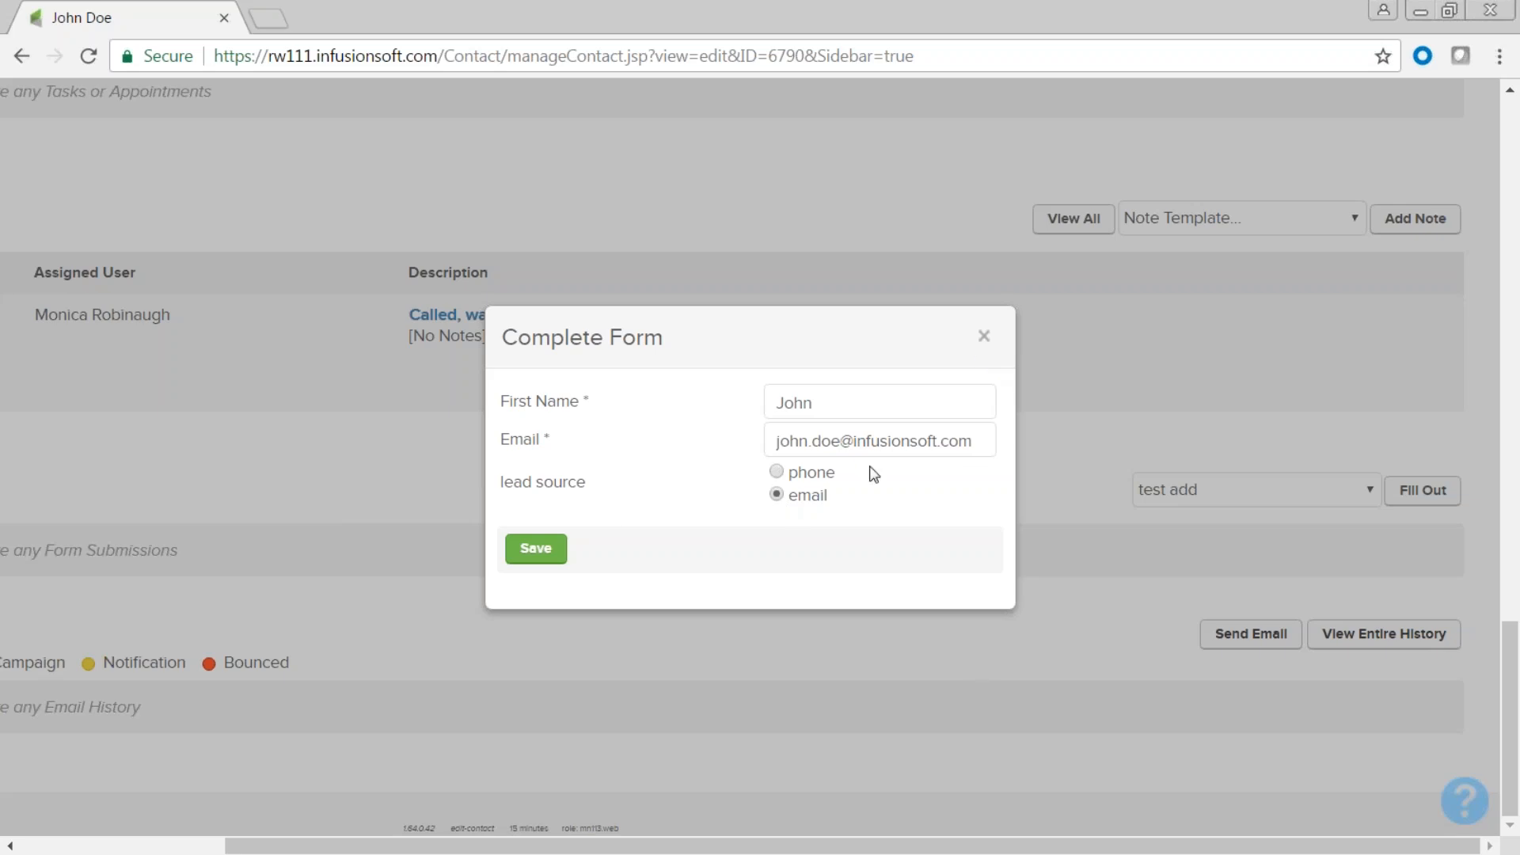
click(777, 472)
click(777, 495)
click(776, 474)
Close the test add form unsaved and select Master Form from Internal Forms.
click(985, 338)
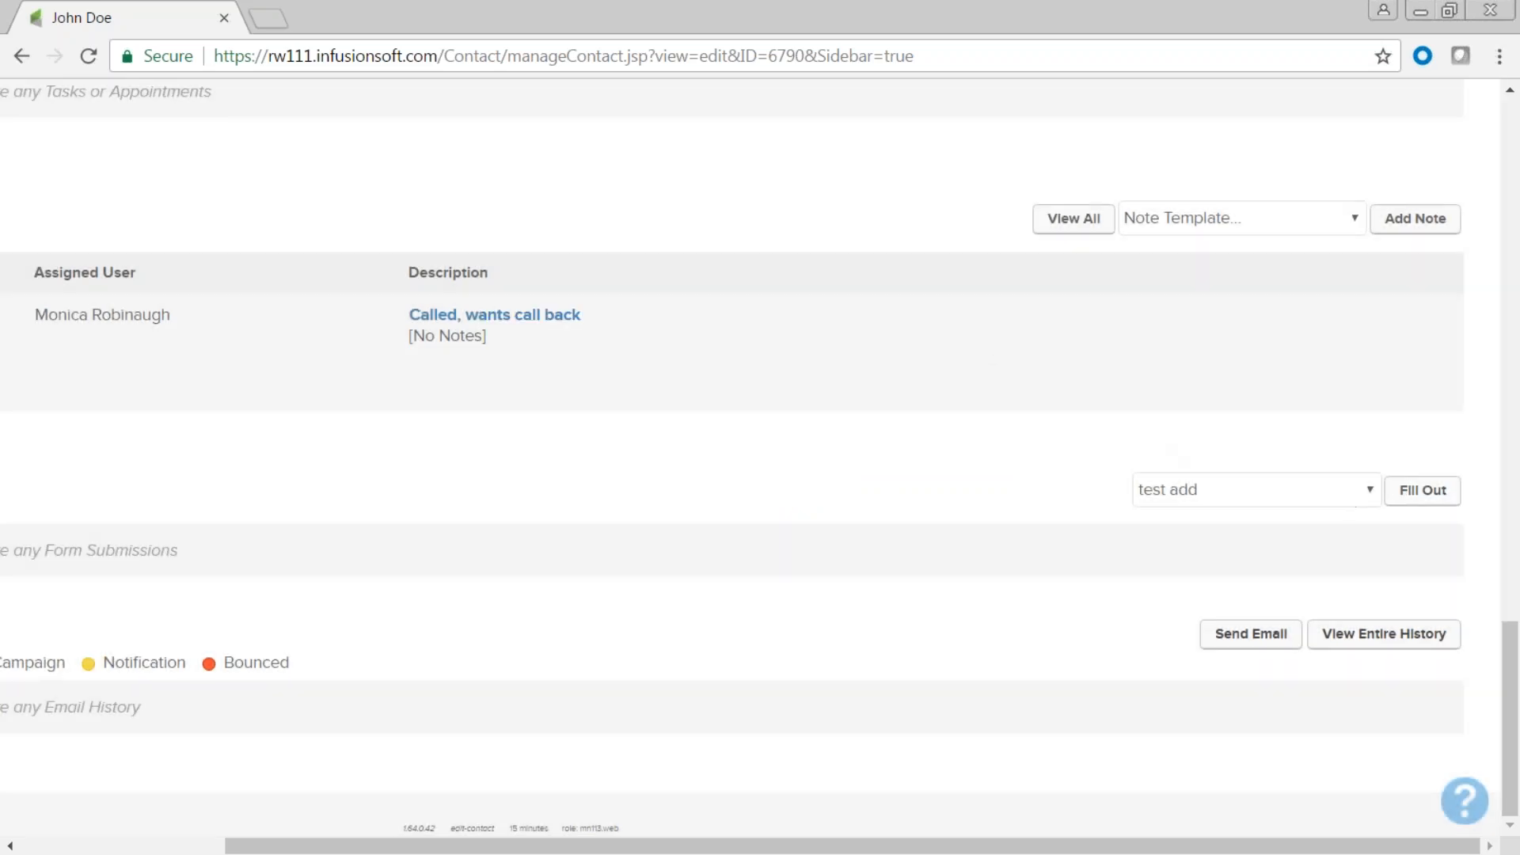
click(1374, 489)
click(1335, 560)
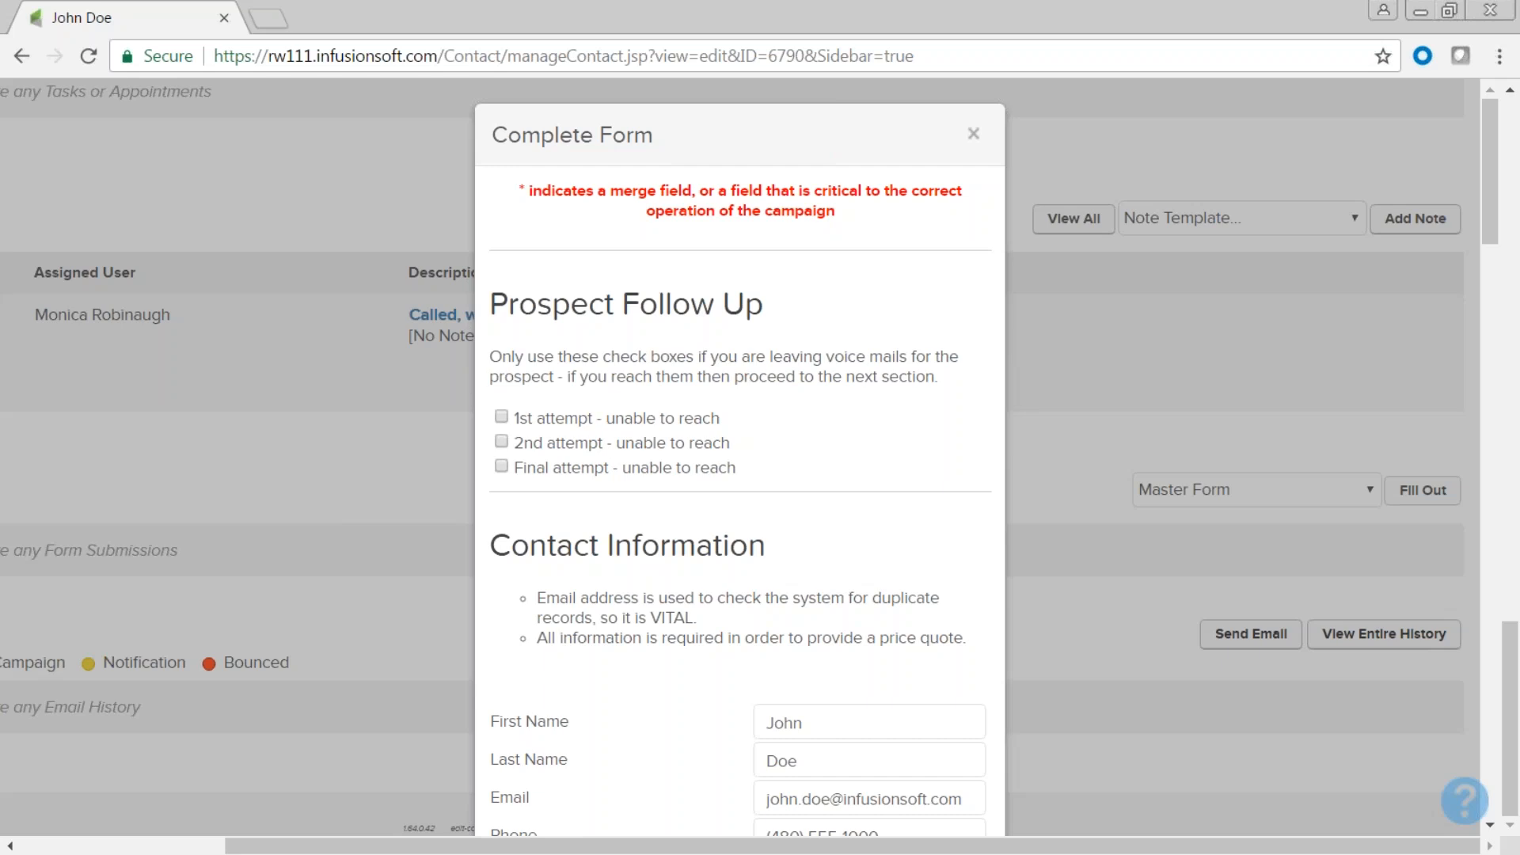
Scroll through the Master Form questions, close it unsubmitted, and scroll the contact page left.
scroll(911, 586, down, 8)
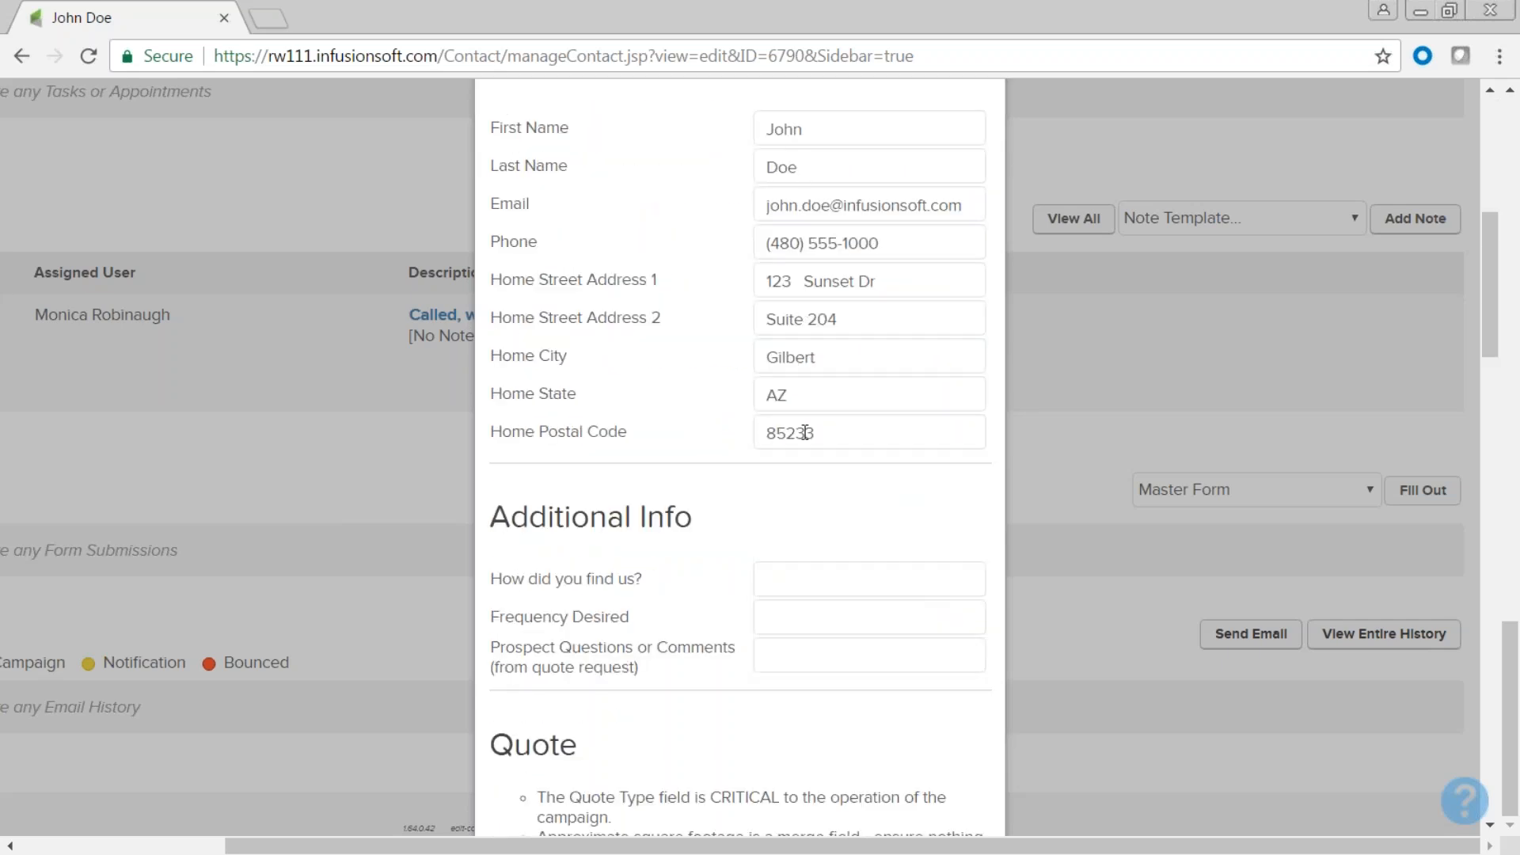
scroll(800, 437, down, 3)
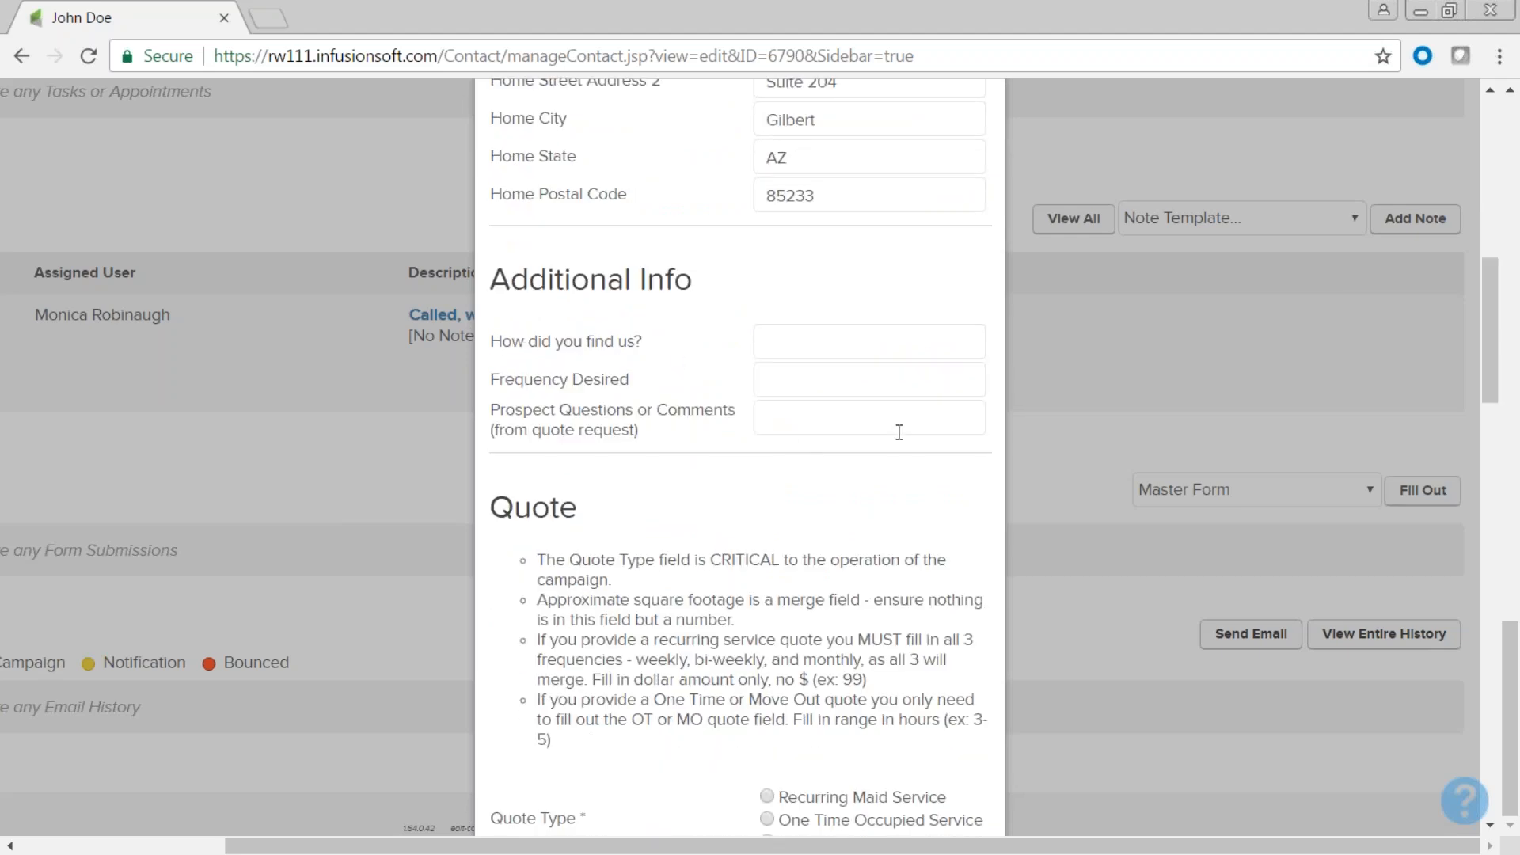
click(778, 341)
scroll(798, 459, down, 6)
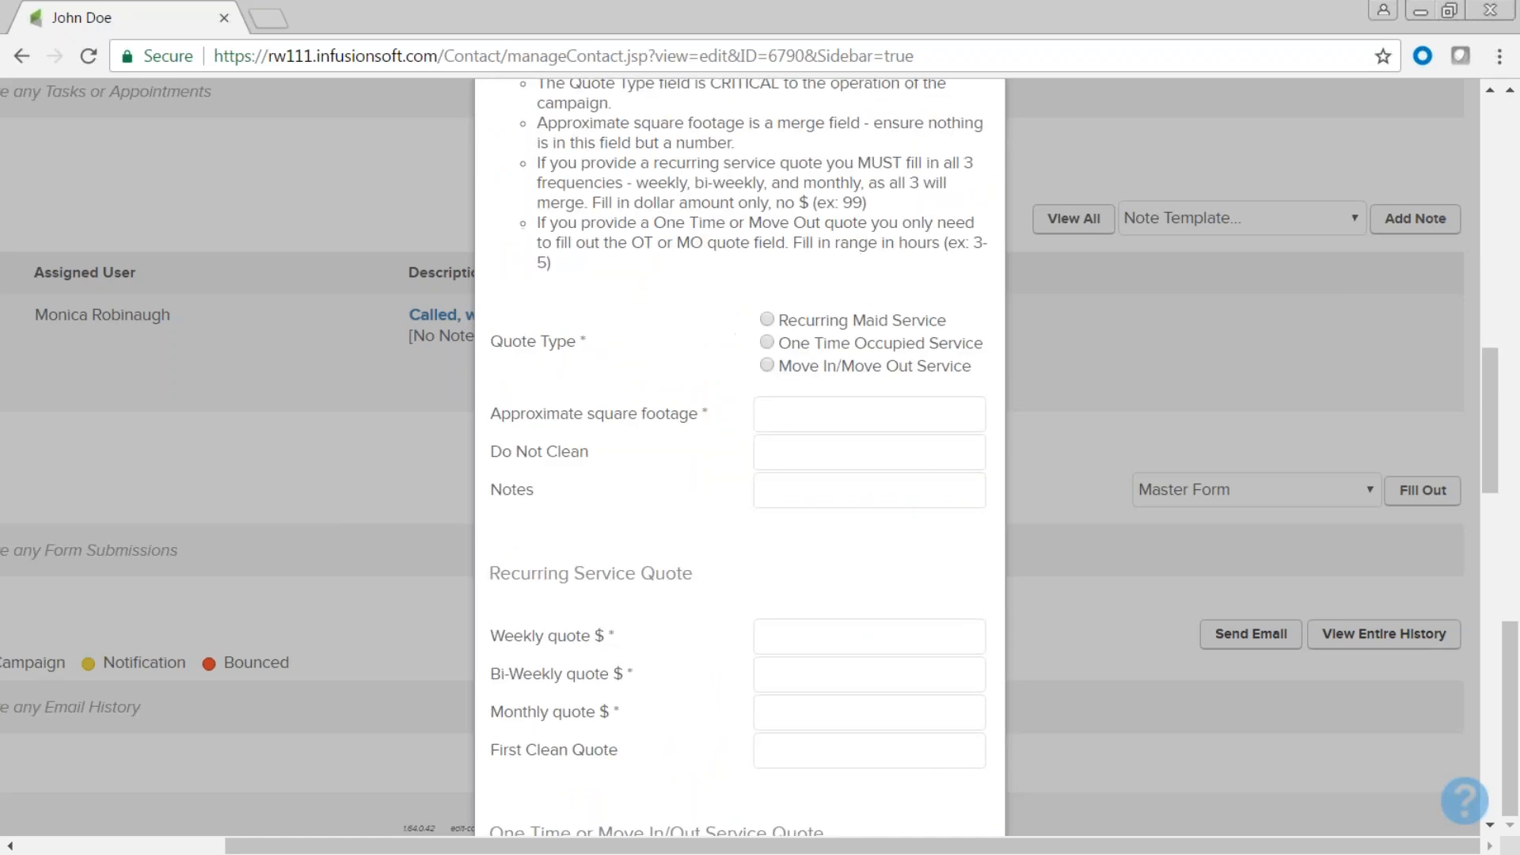
scroll(798, 459, down, 6)
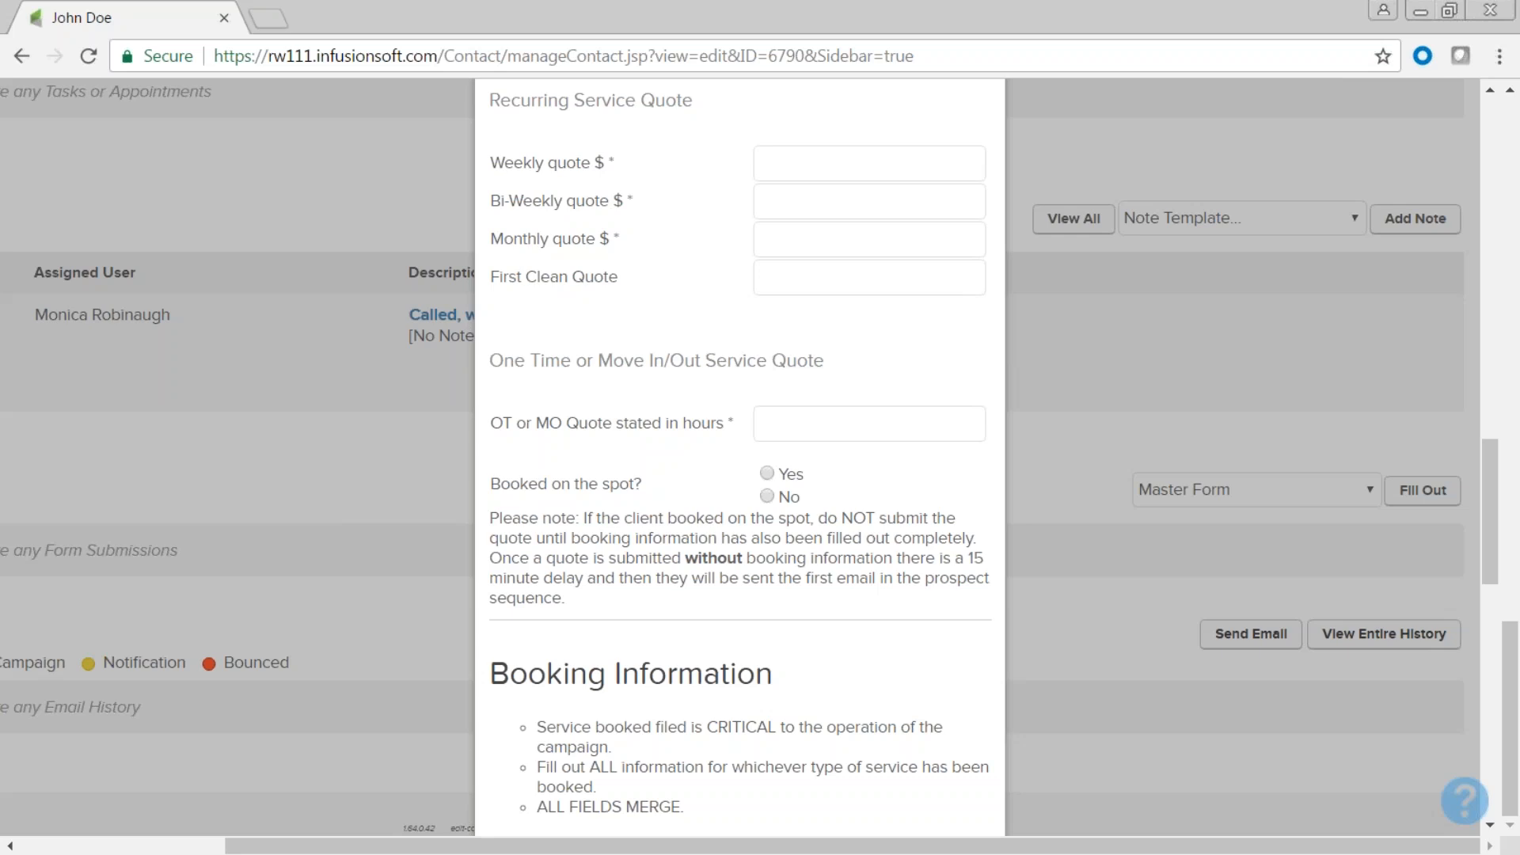
scroll(739, 460, down, 8)
scroll(739, 459, up, 20)
scroll(794, 559, up, 8)
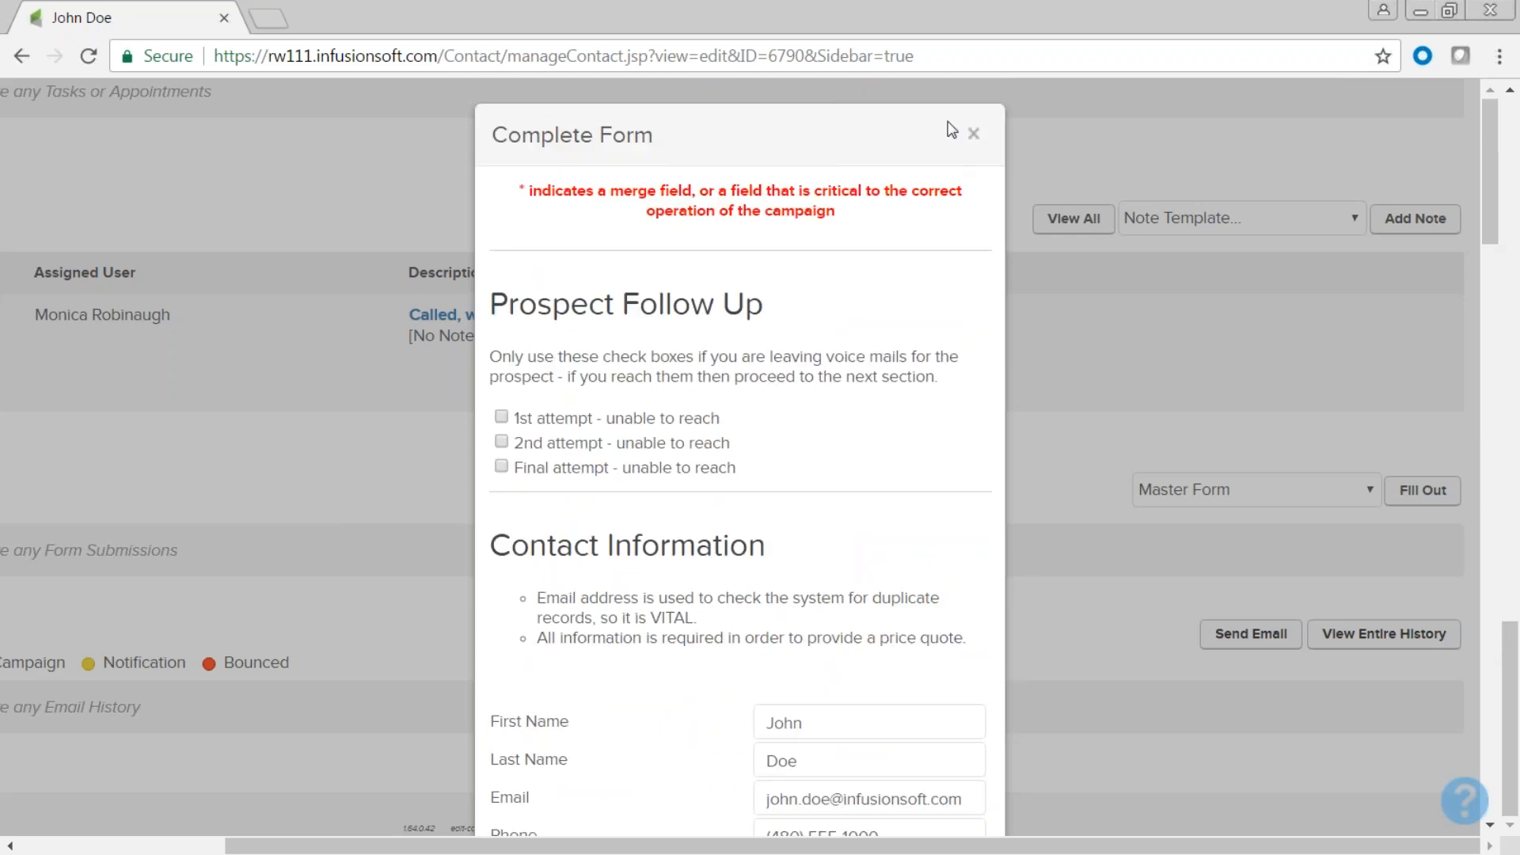
click(976, 137)
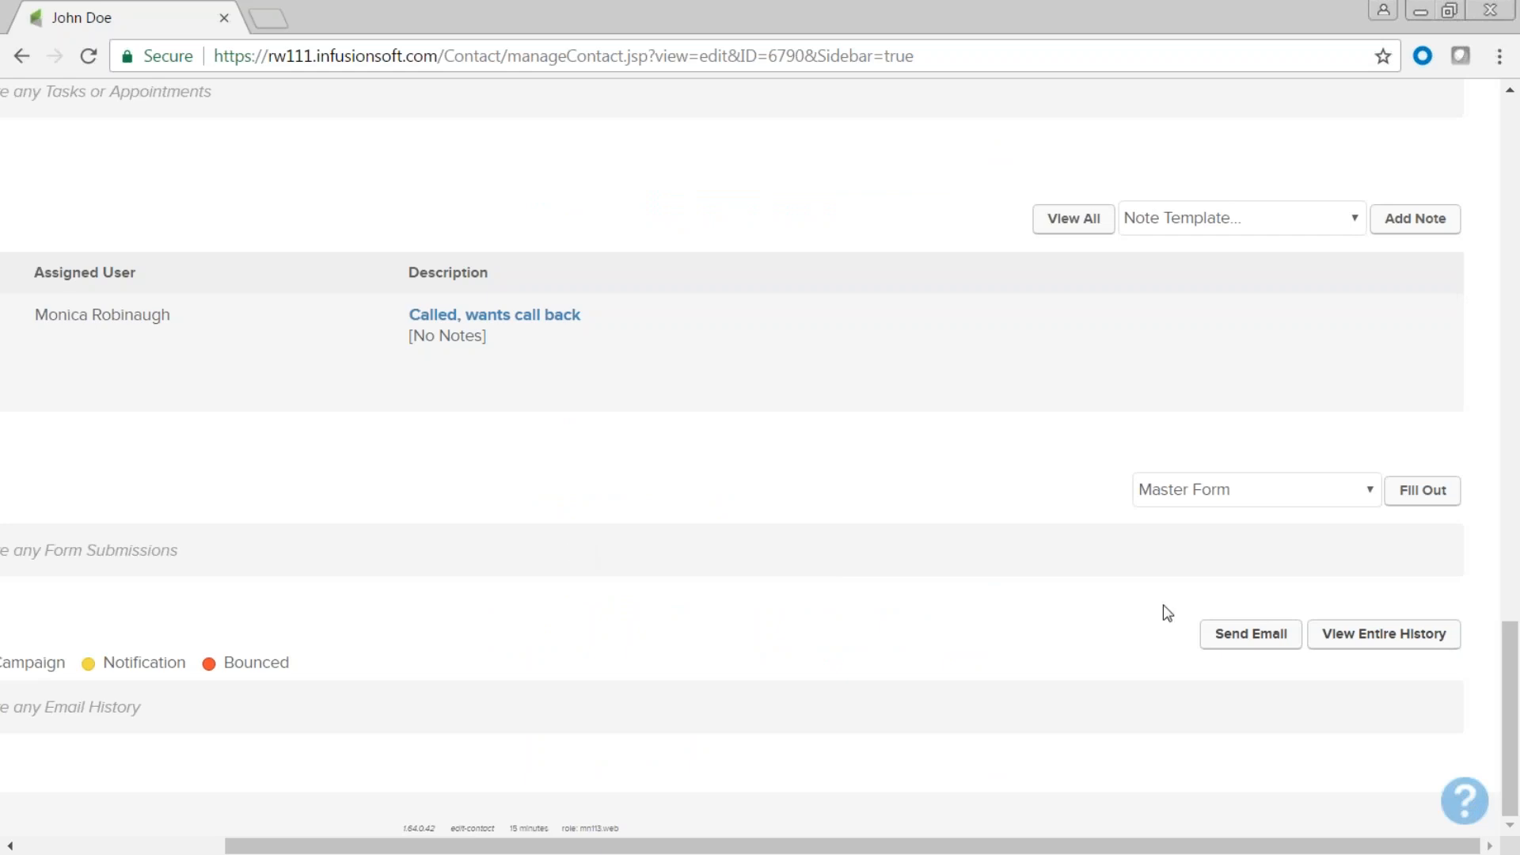
drag(409, 851, 140, 828)
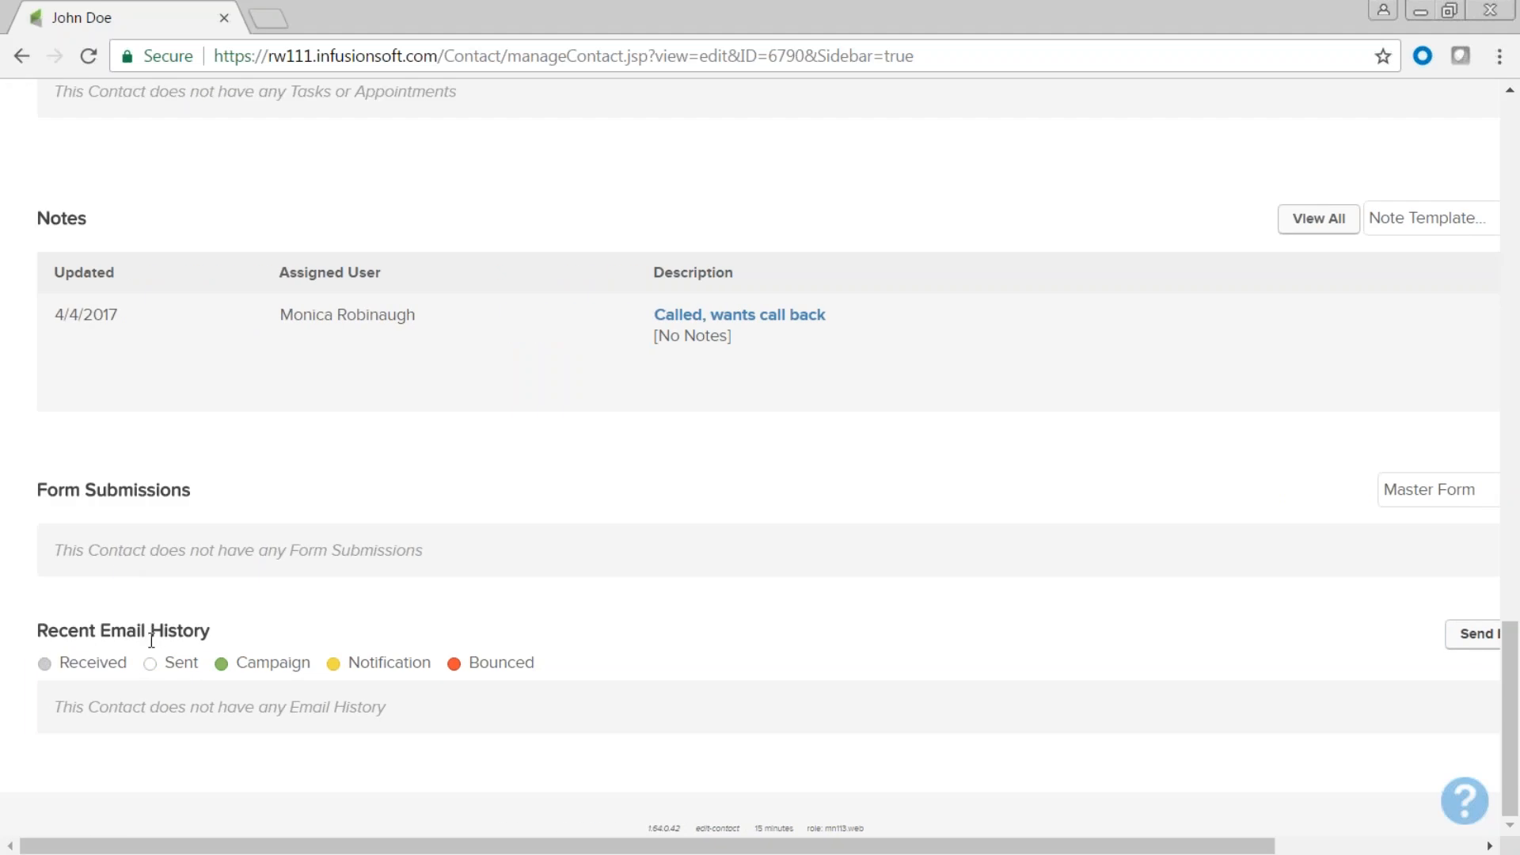
Start a new email to this contact from their contact record.
drag(386, 845, 612, 846)
click(1254, 639)
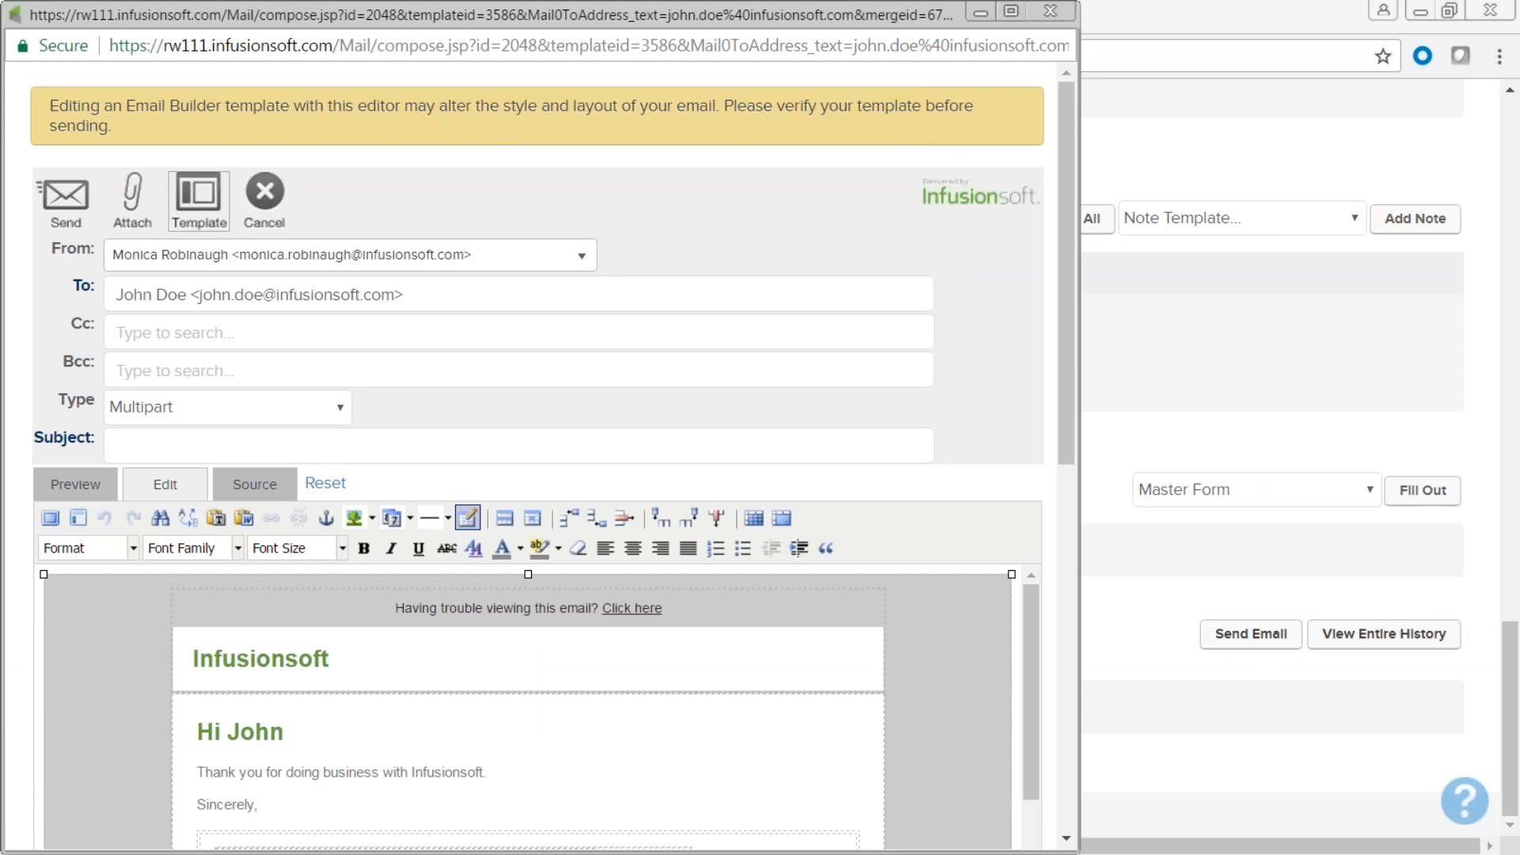
Apply the Santa Reminder template to the email.
click(201, 200)
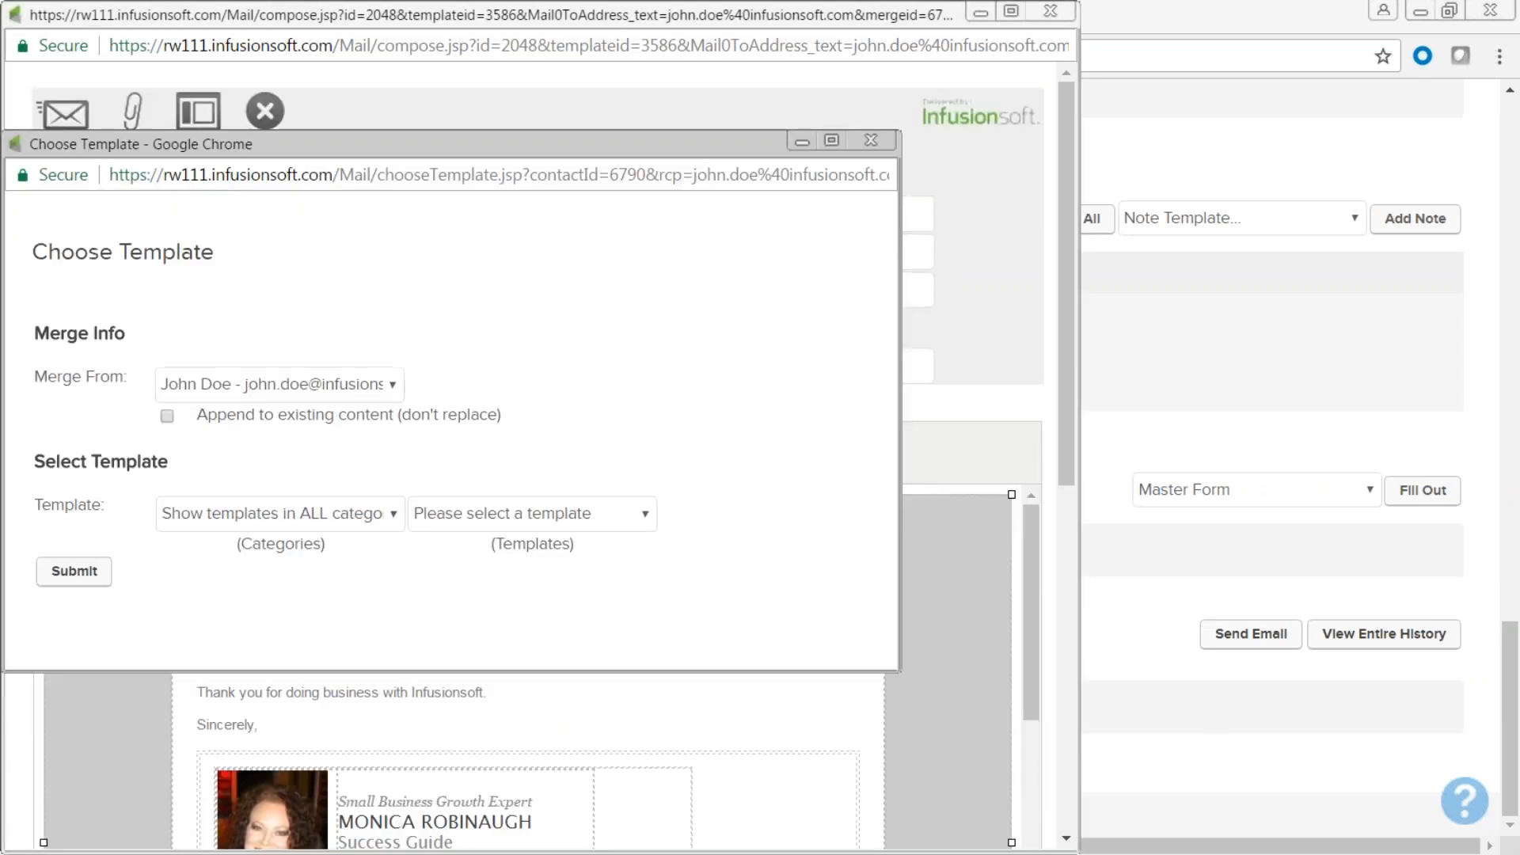
click(647, 516)
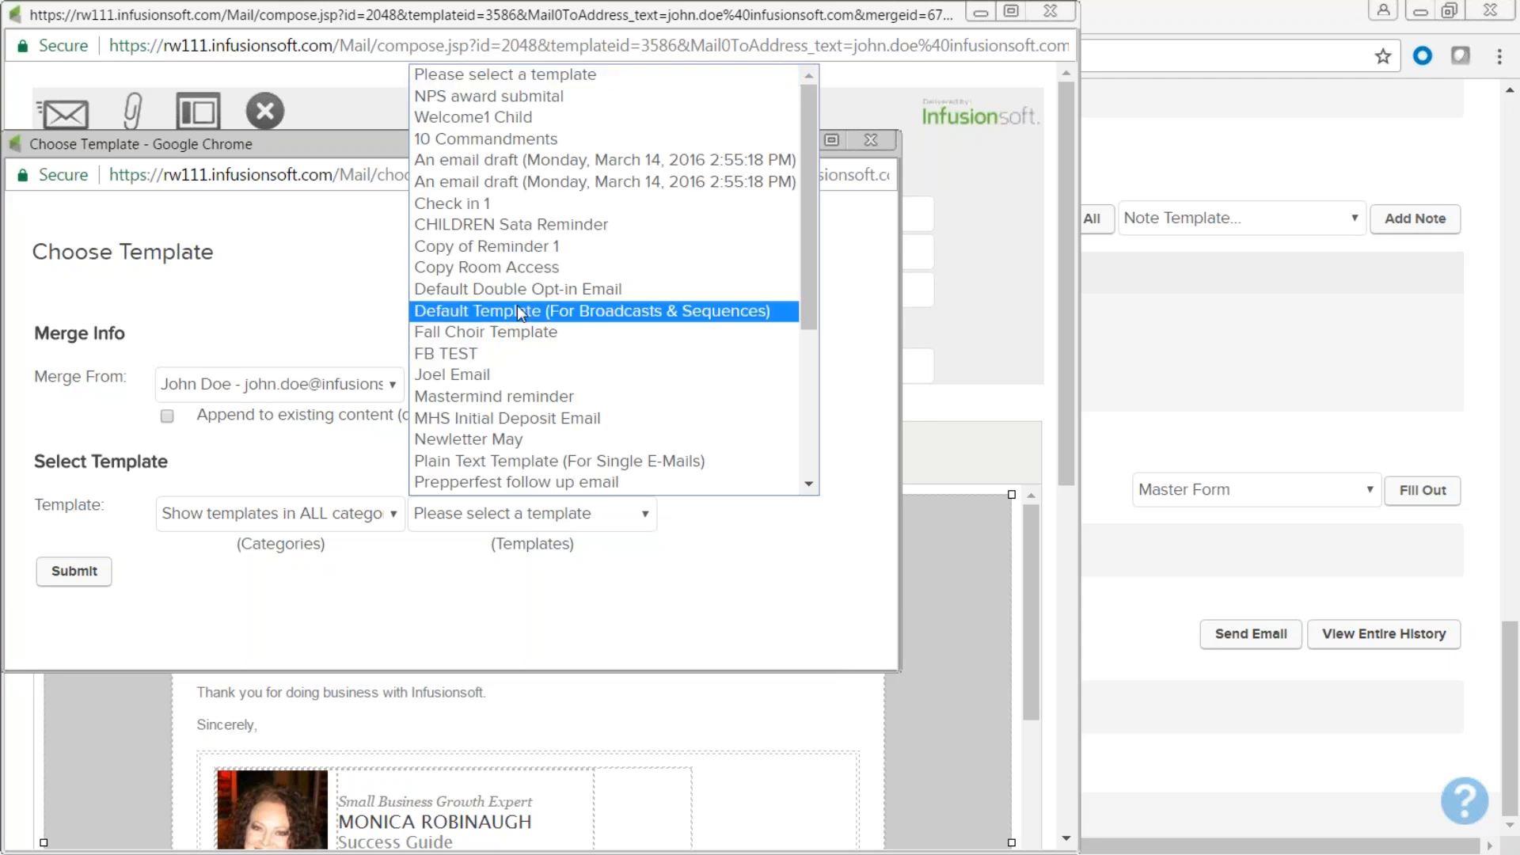
scroll(554, 330, down, 4)
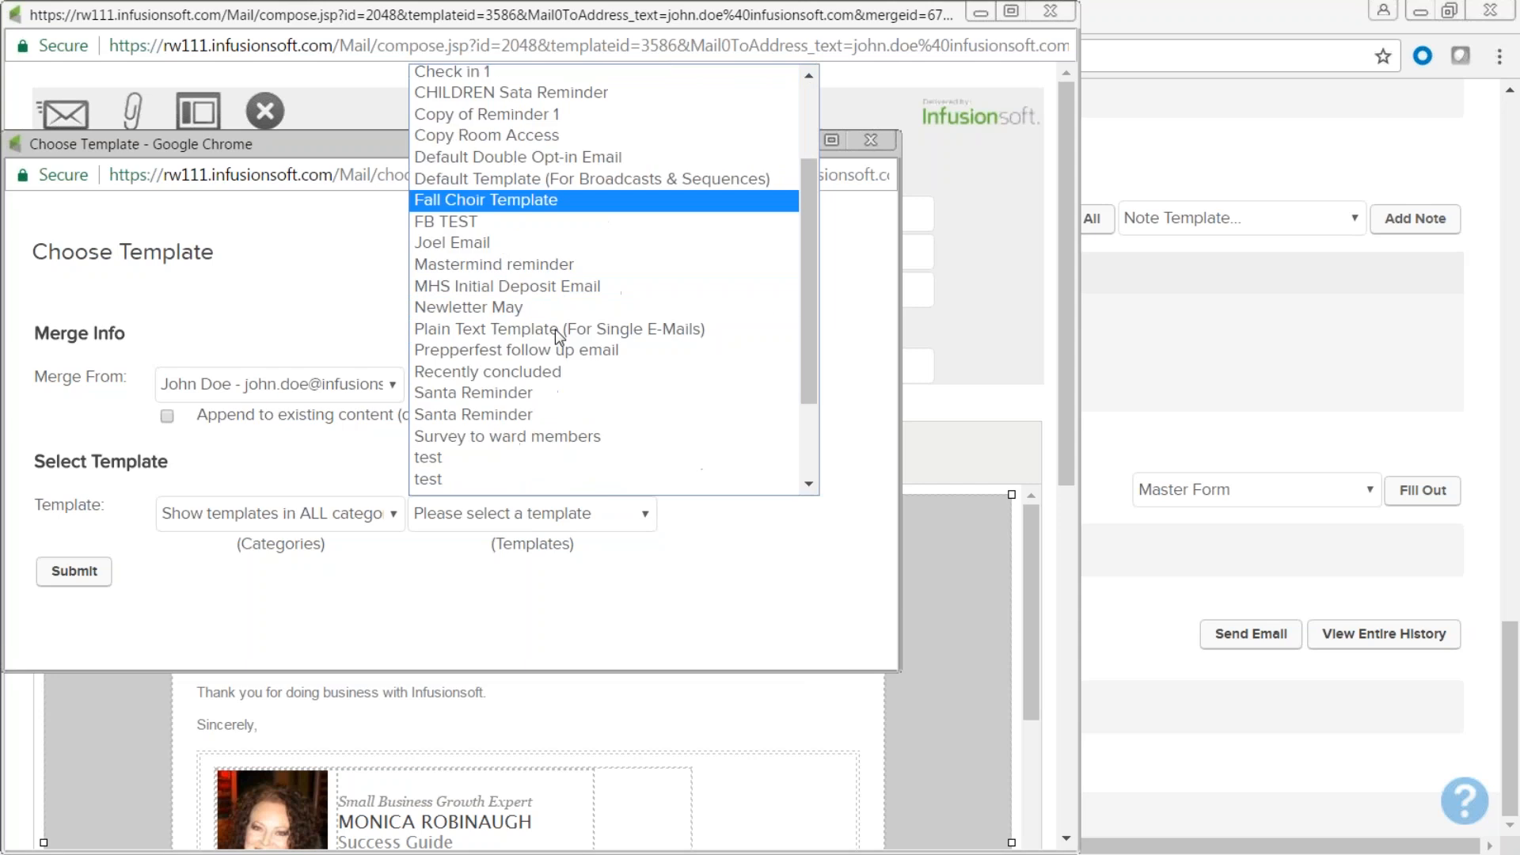
click(477, 281)
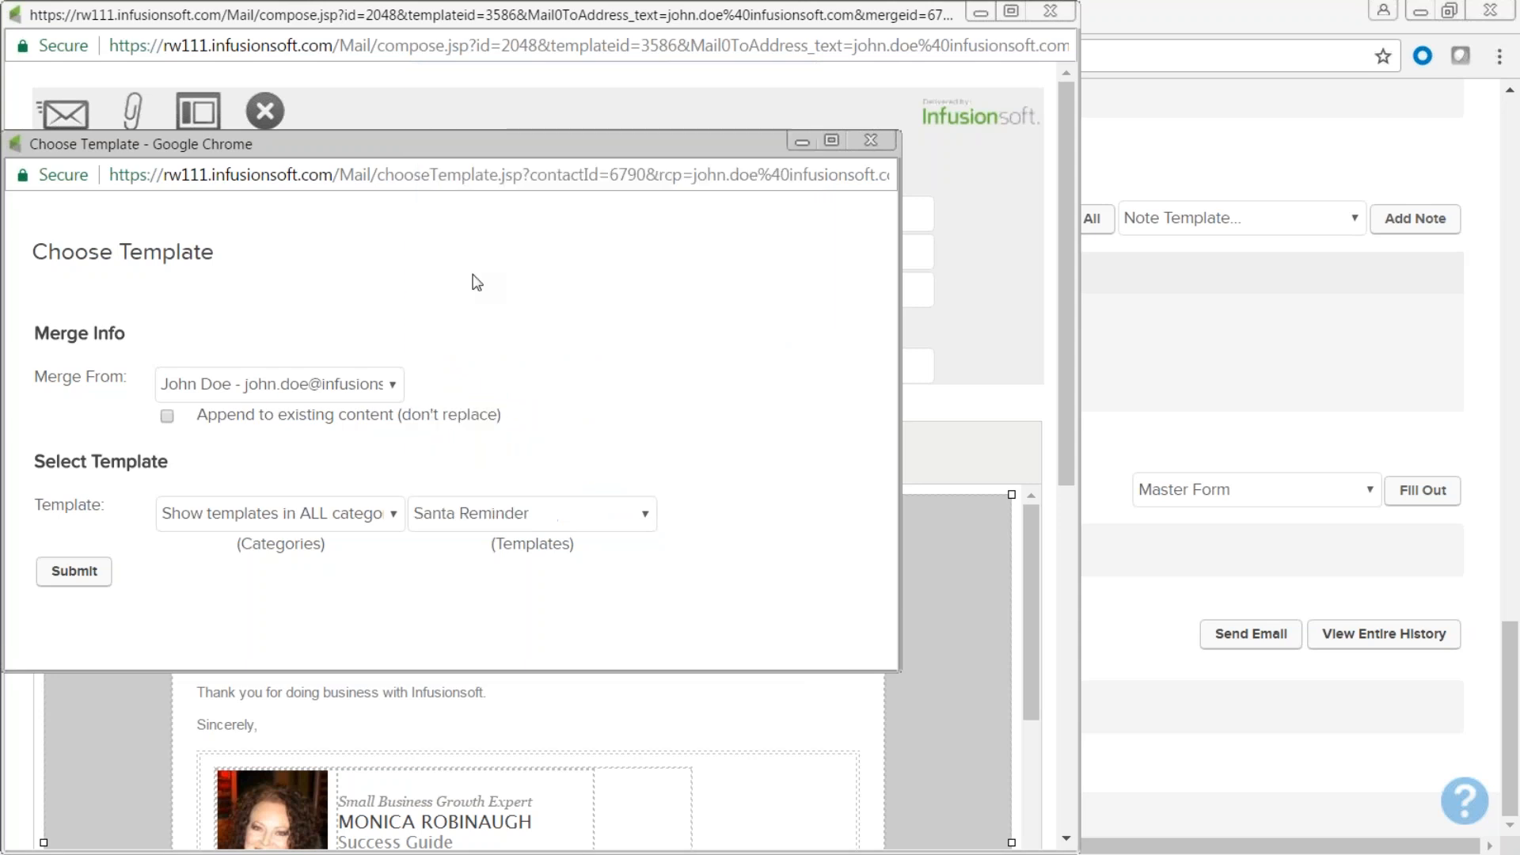
click(71, 572)
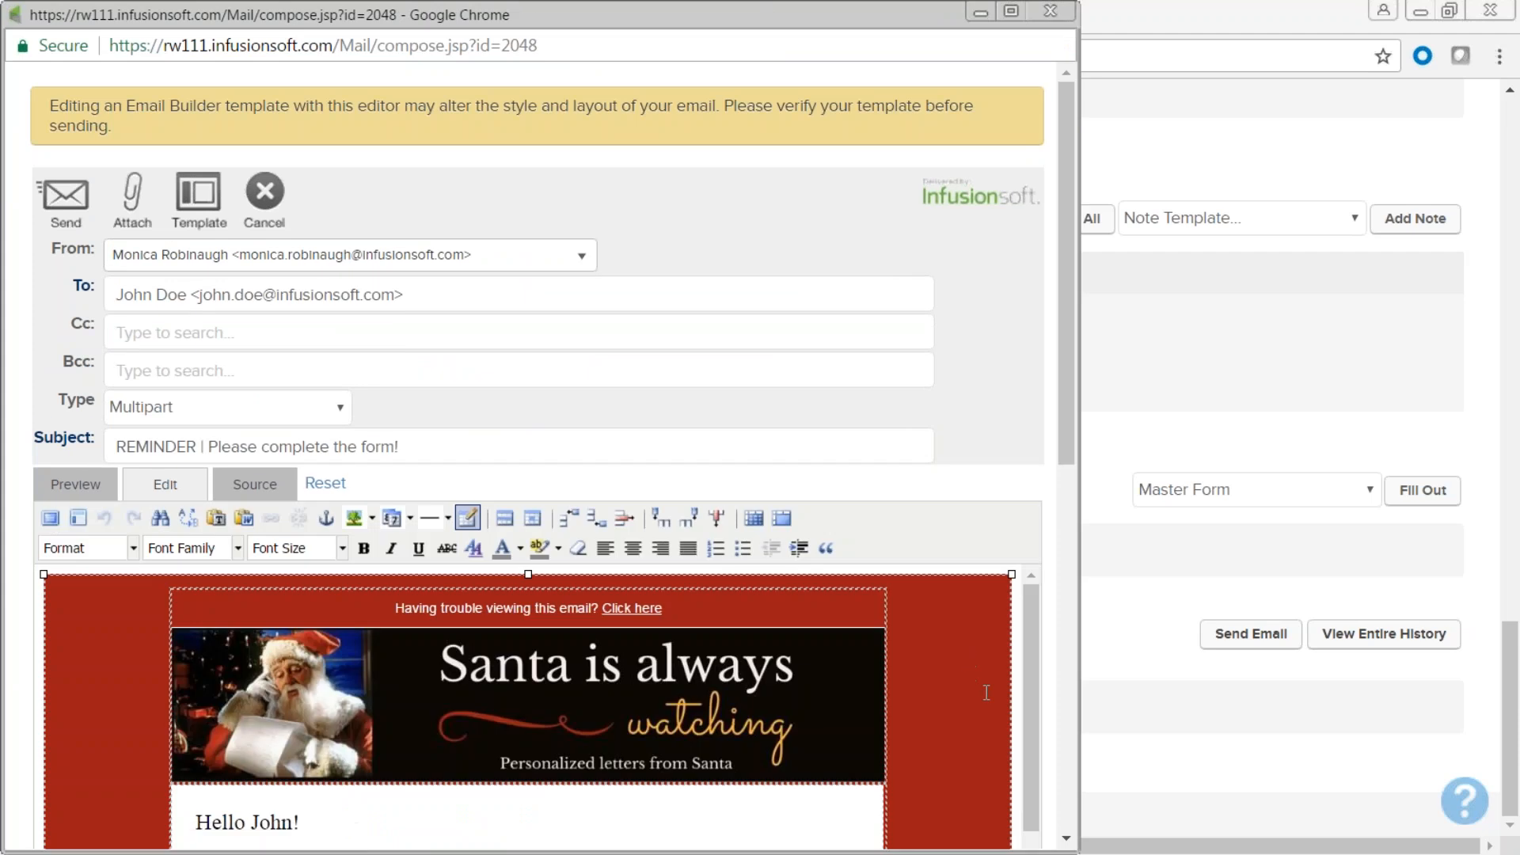
Delete the template's letter text and type some test text in its place.
scroll(980, 717, down, 10)
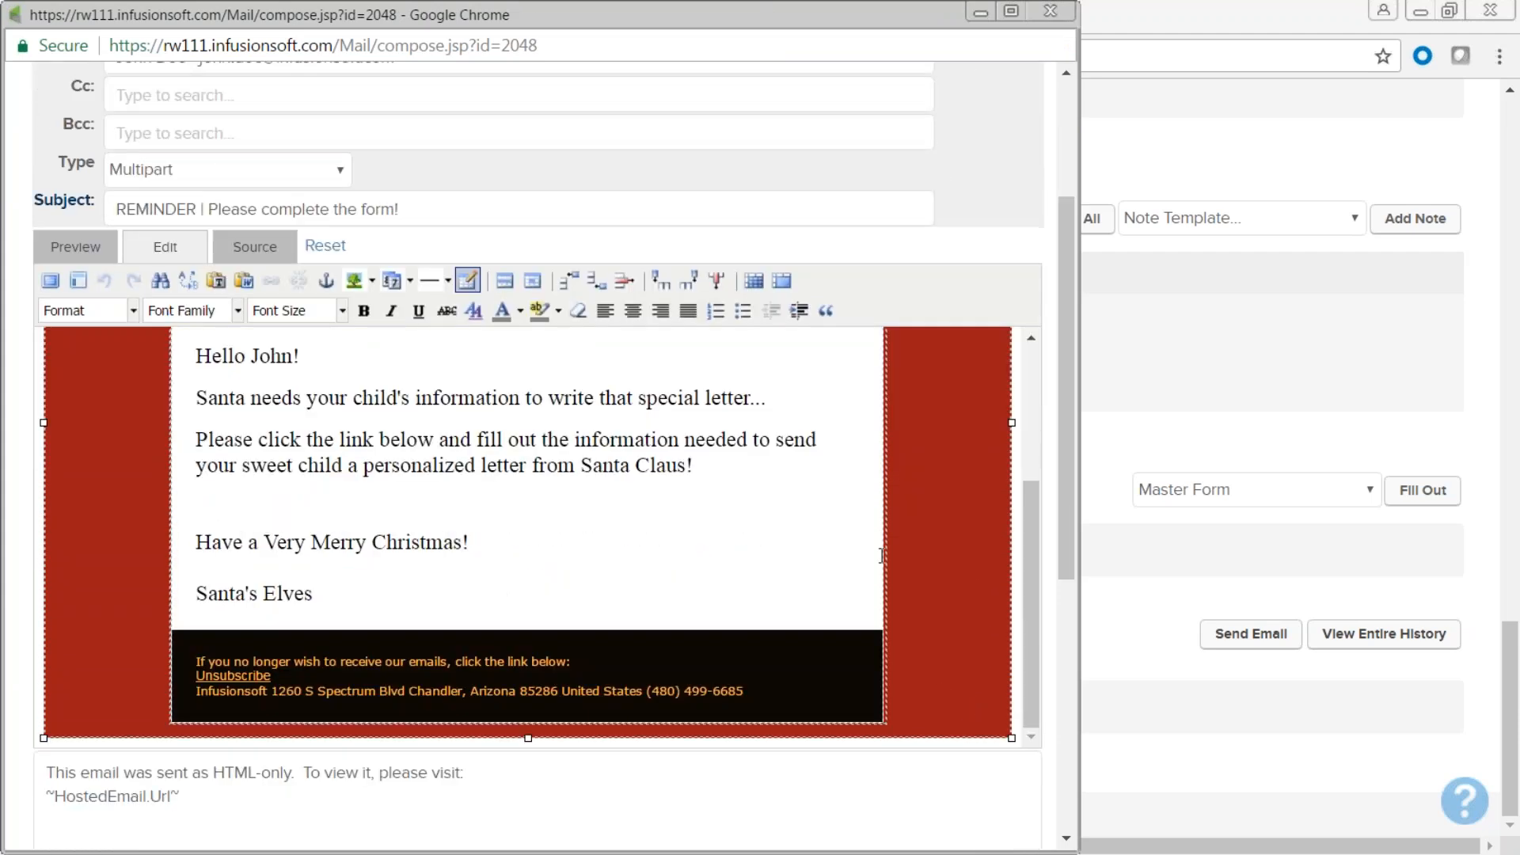
scroll(777, 552, up, 2)
scroll(776, 553, up, 1)
scroll(774, 549, down, 1)
drag(320, 703, 180, 444)
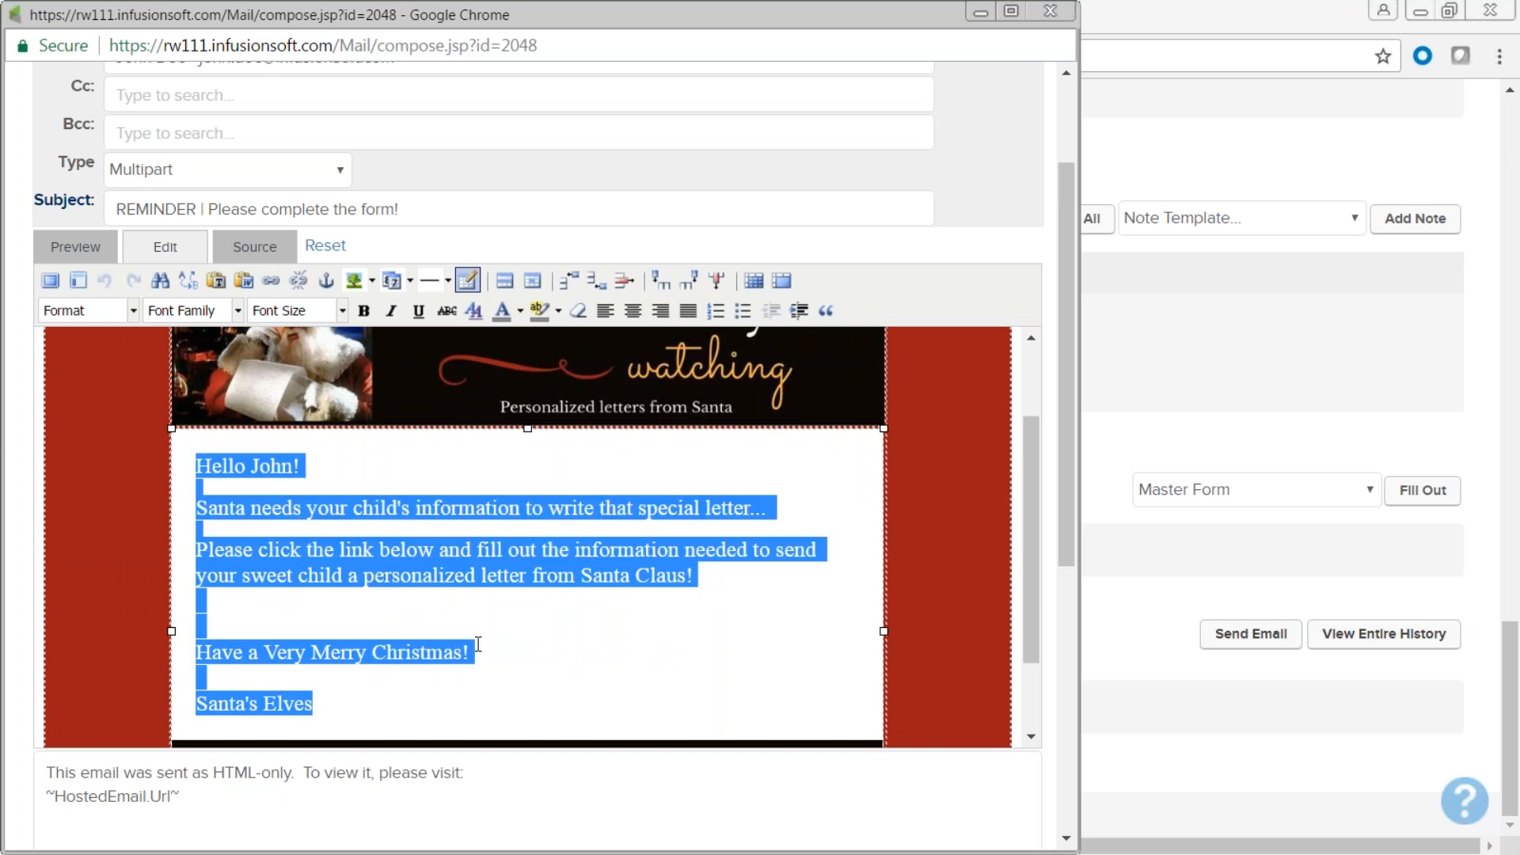
key(Delete)
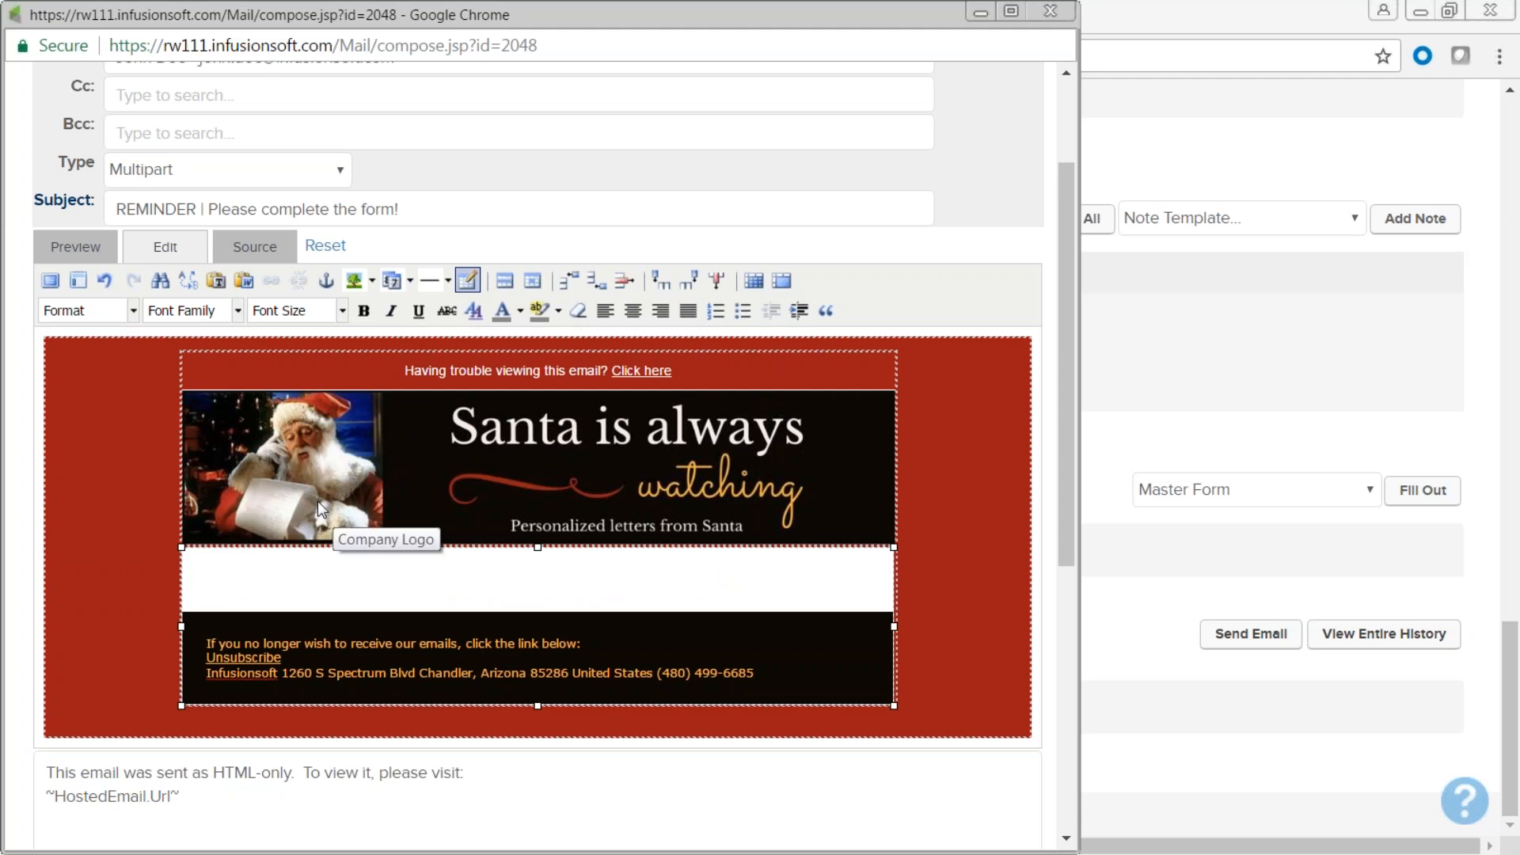
text(;LKSDjhfSLhg?LSgh?SLhgs/li)
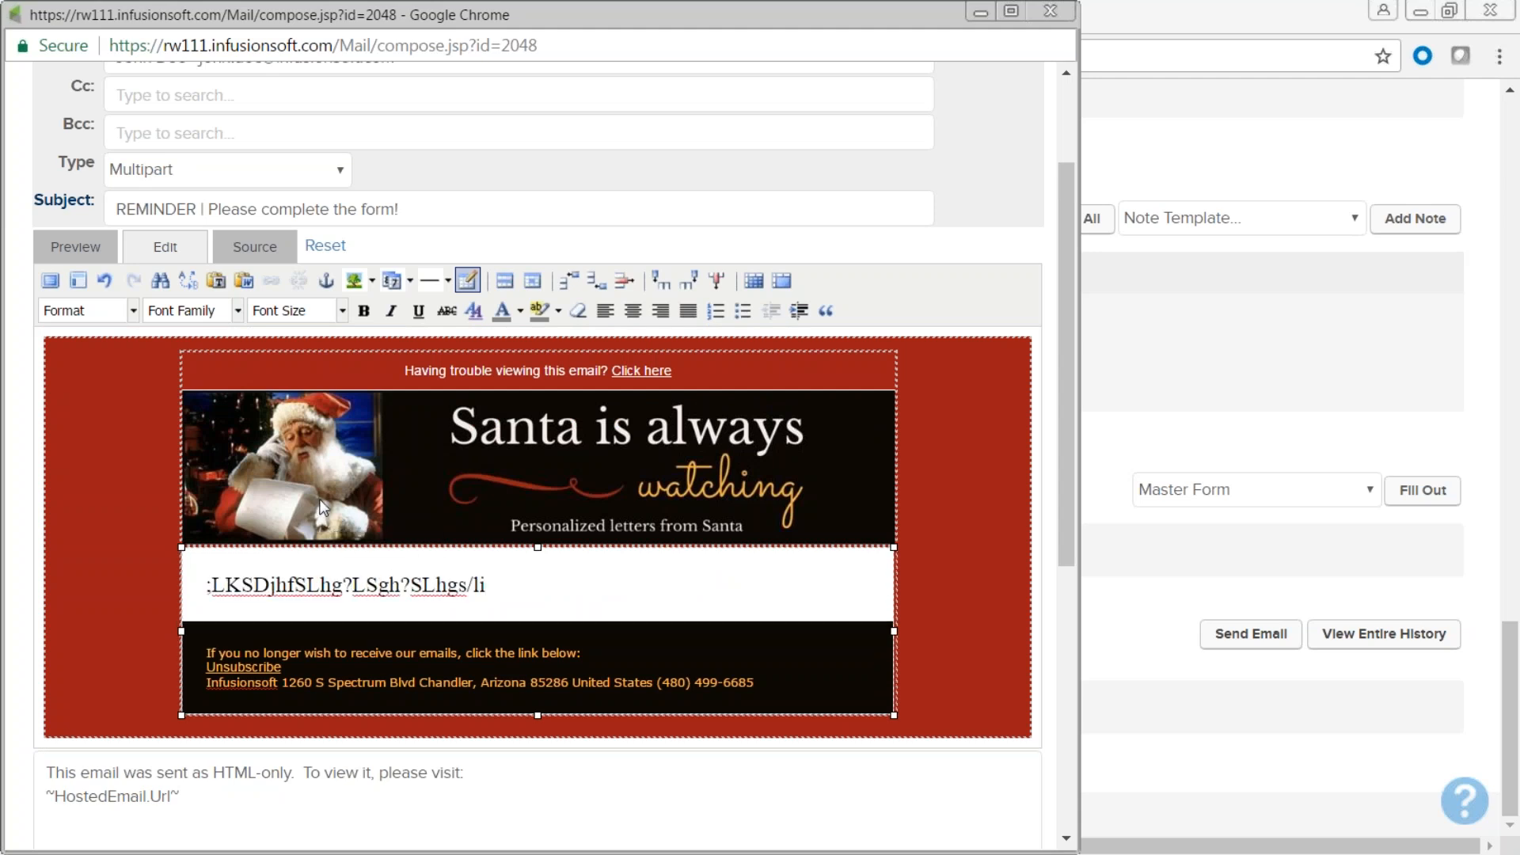
scroll(152, 142, up, 2)
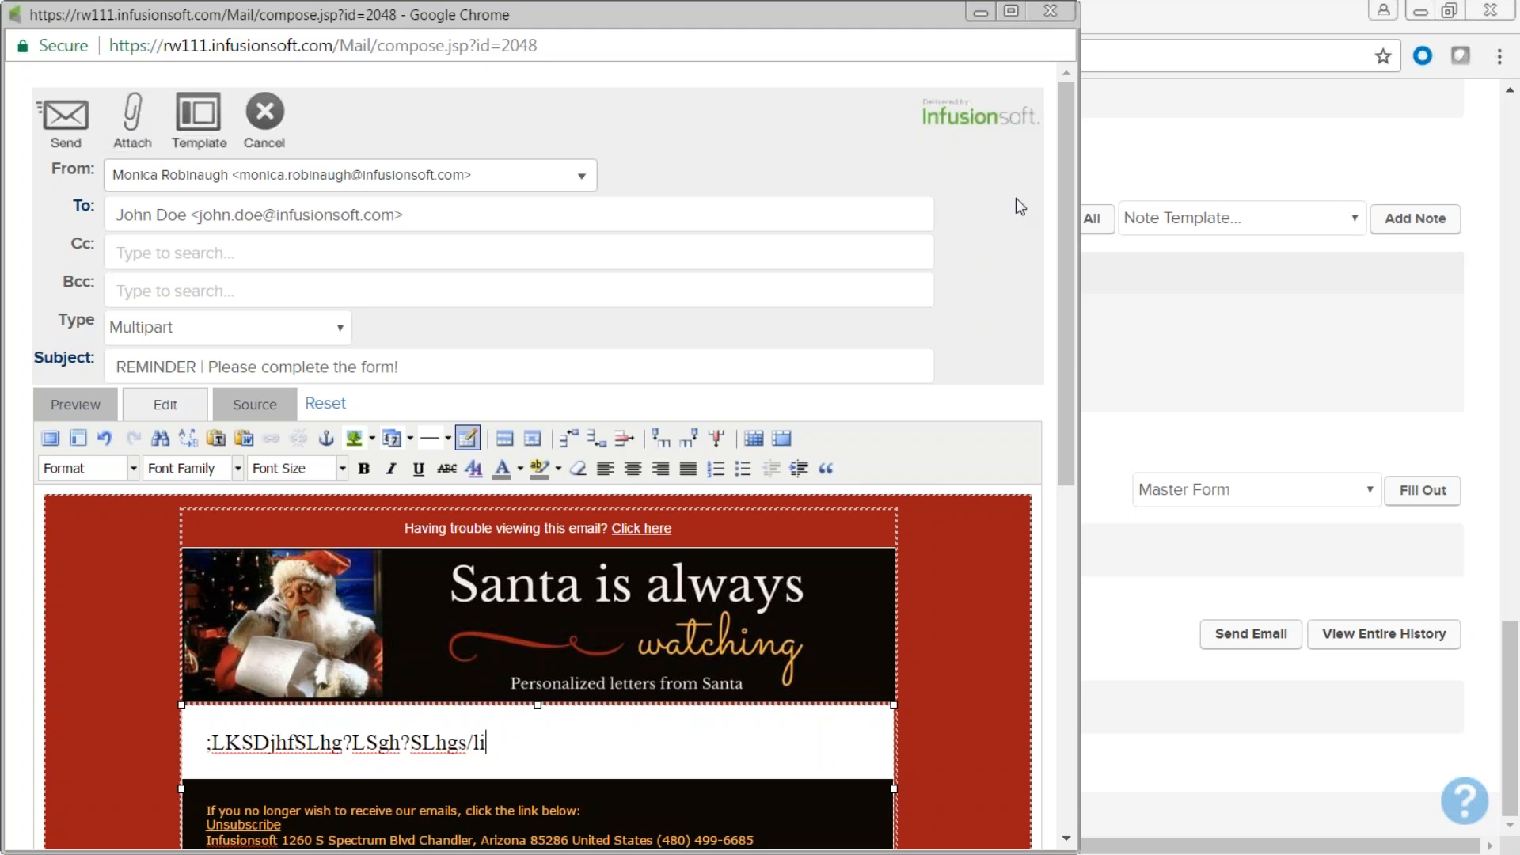
scroll(540, 589, down, 6)
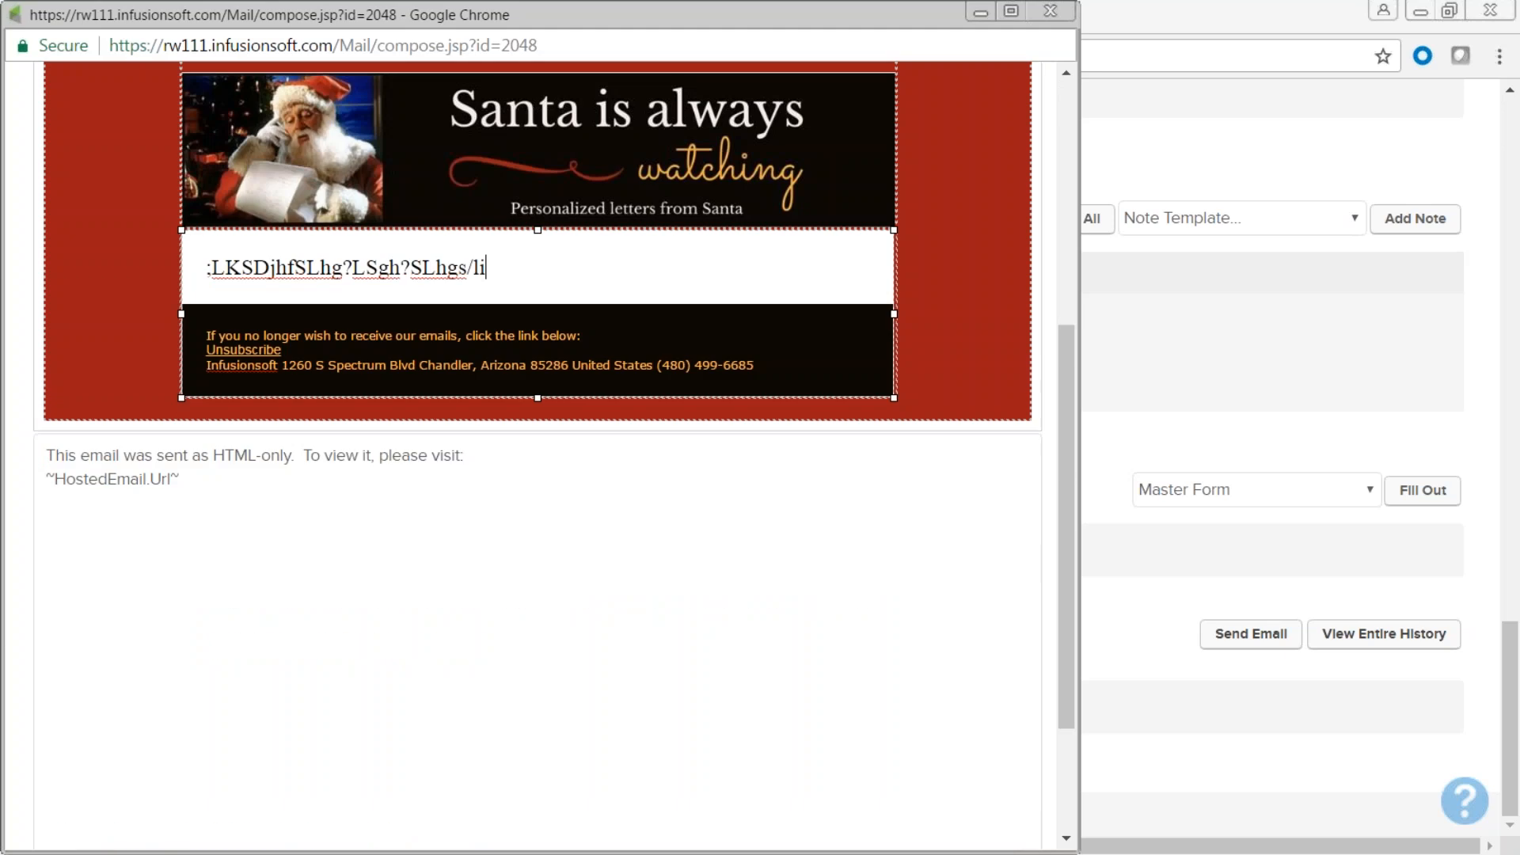
scroll(537, 308, up, 6)
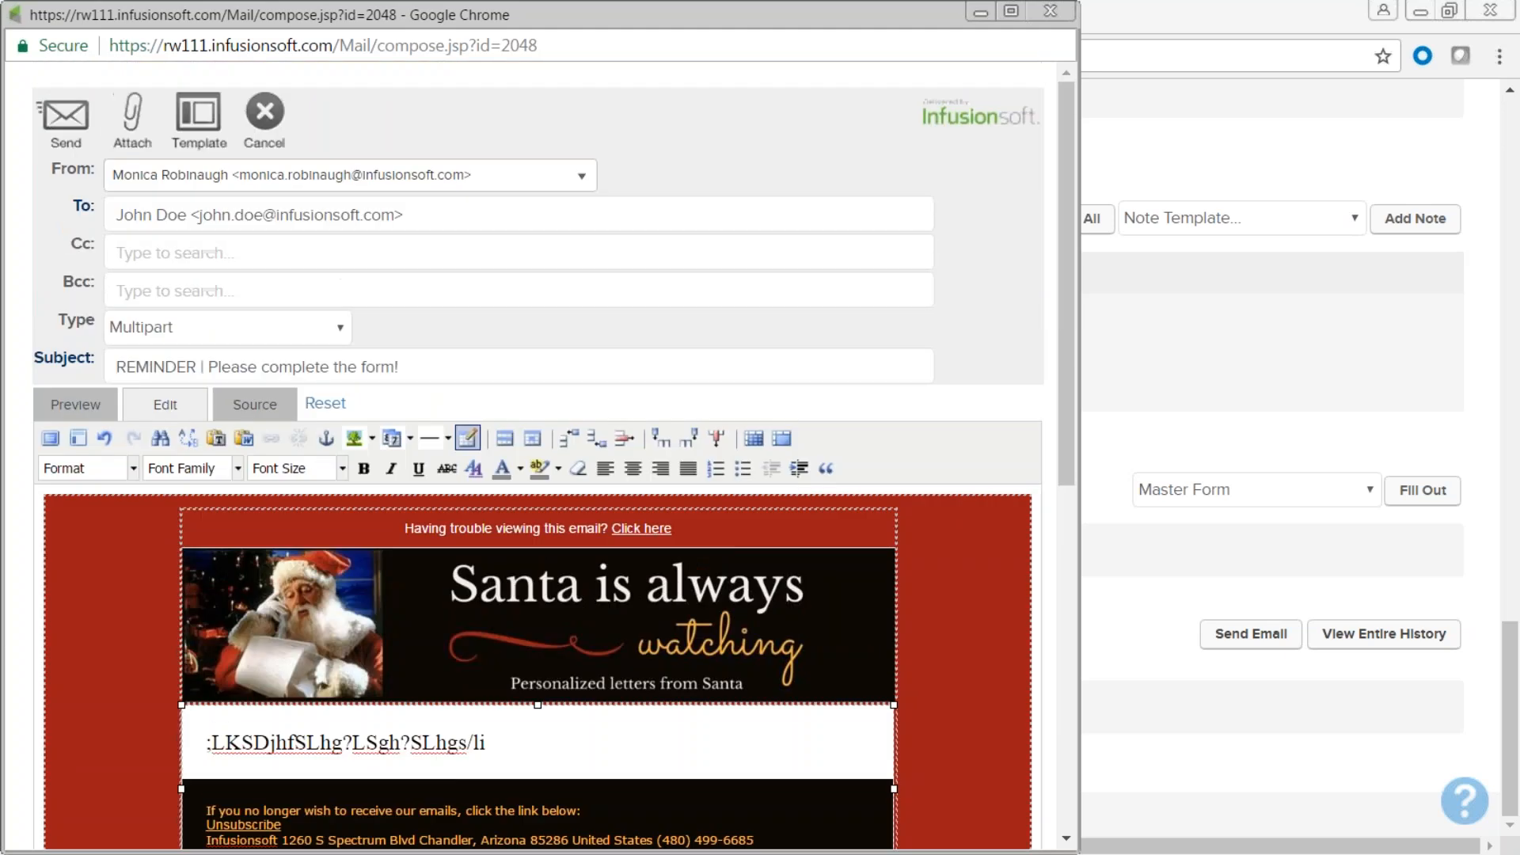
Close the draft email without sending it.
click(1053, 12)
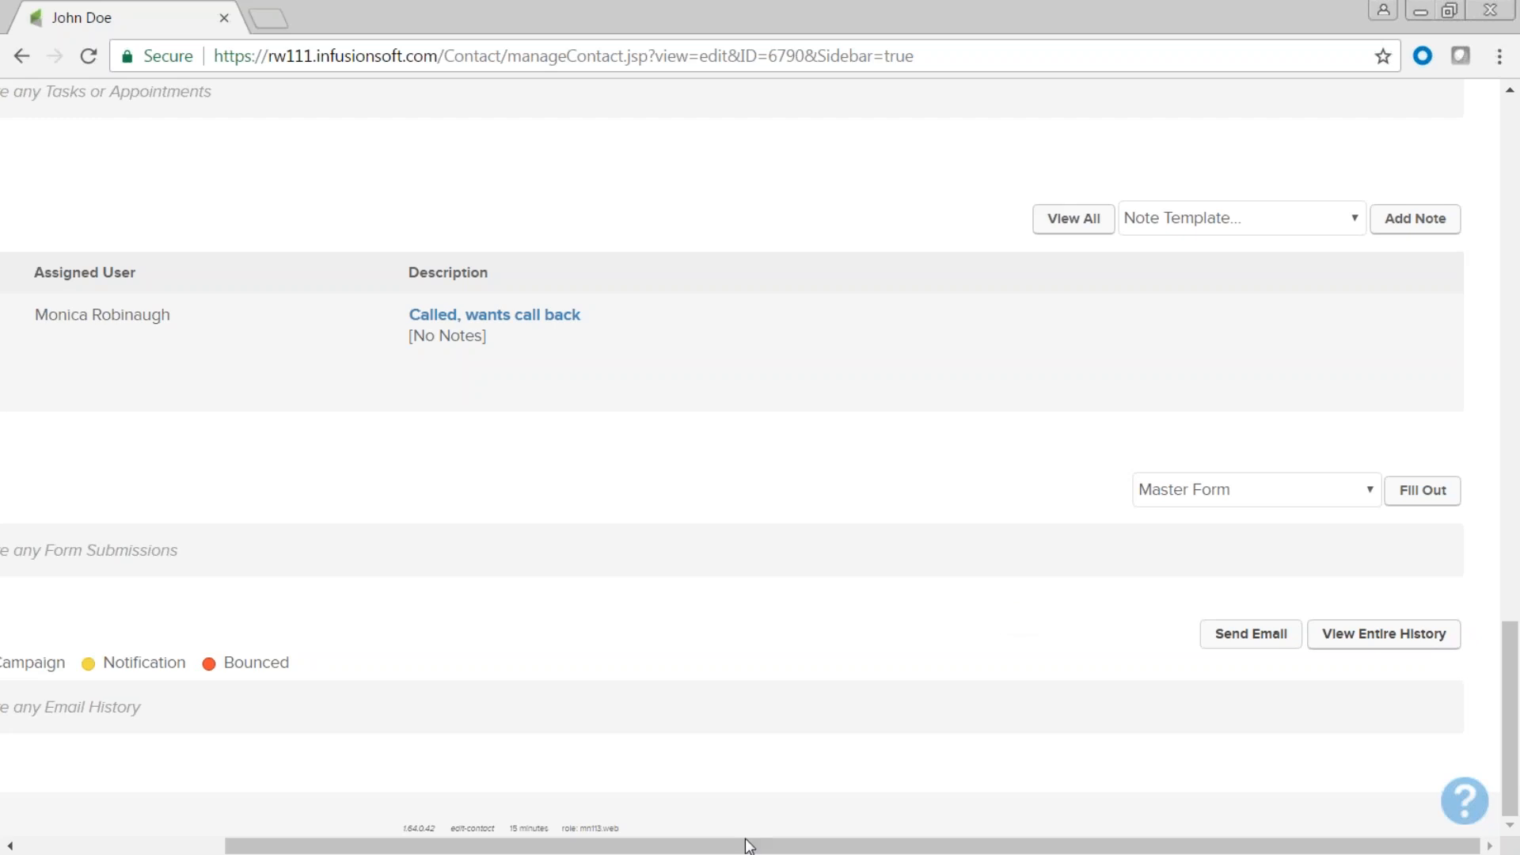
drag(751, 845, 544, 846)
scroll(667, 608, up, 8)
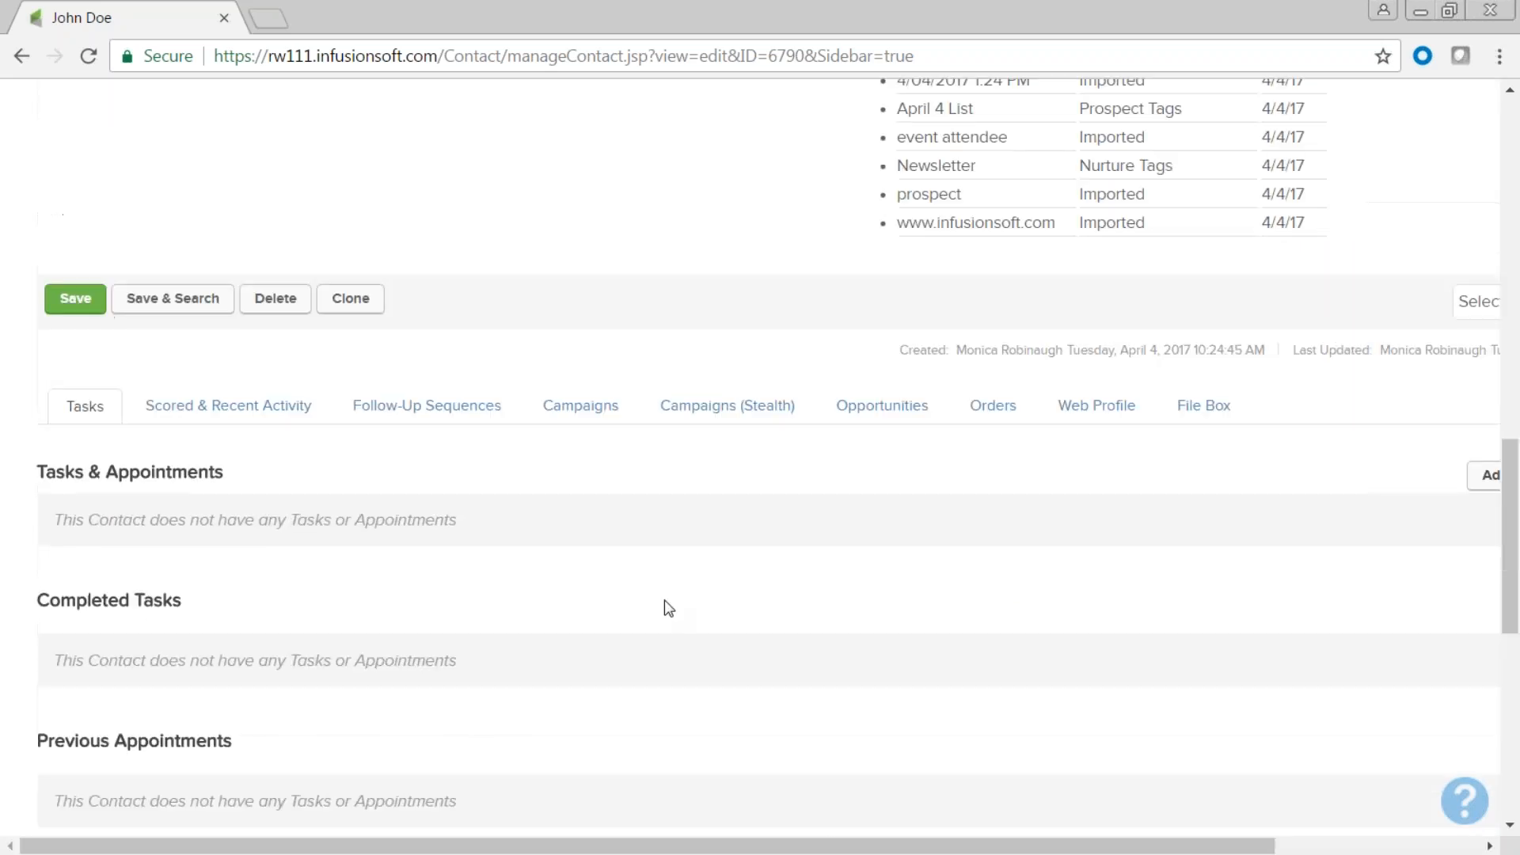
View the contact's Scored & Recent Activity, which shows nothing.
scroll(667, 608, down, 1)
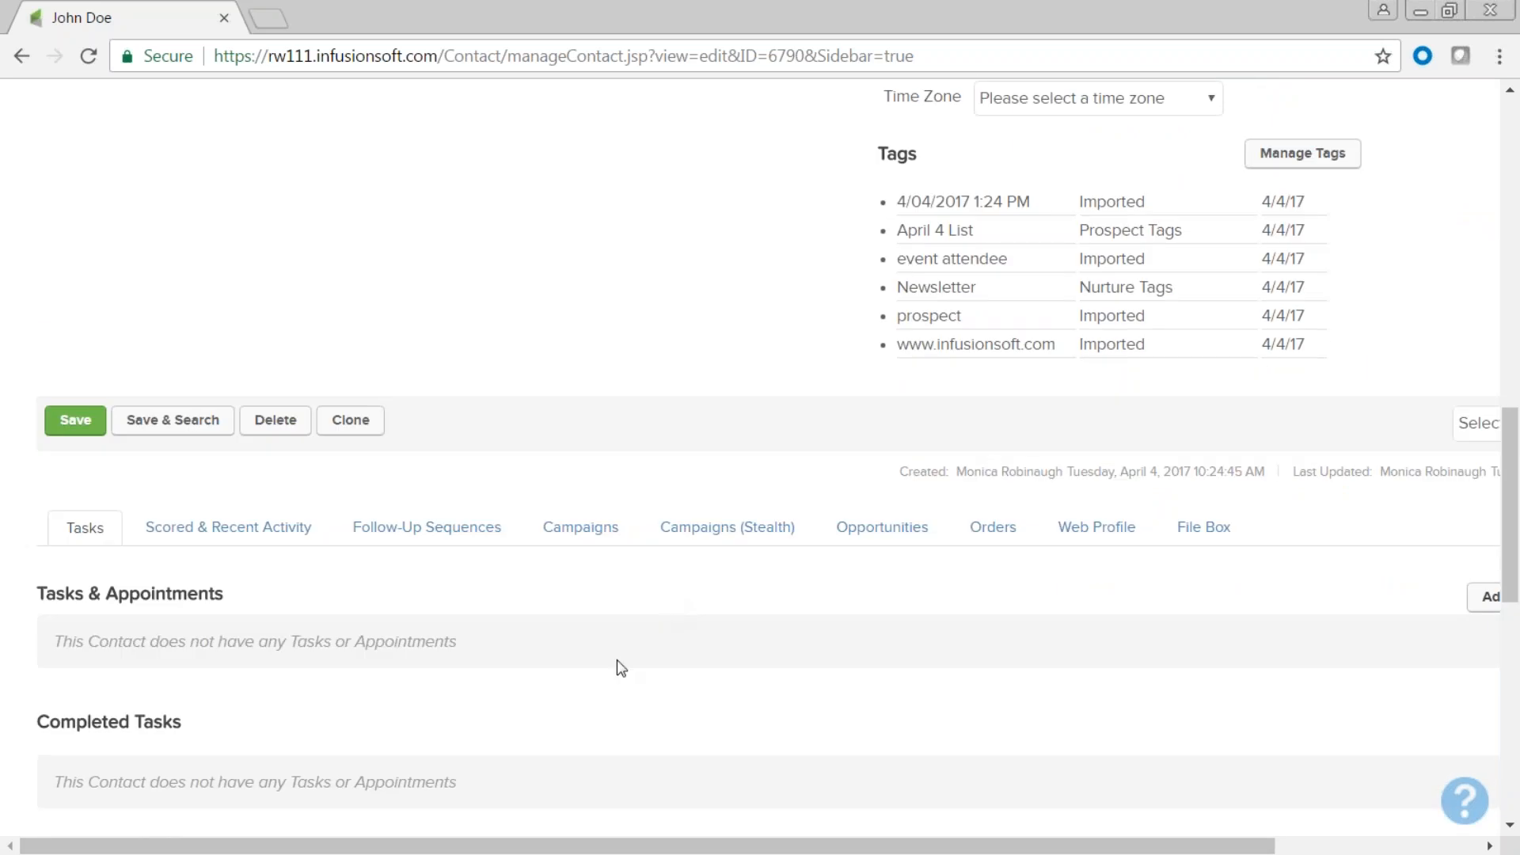
scroll(274, 677, down, 1)
scroll(273, 677, down, 5)
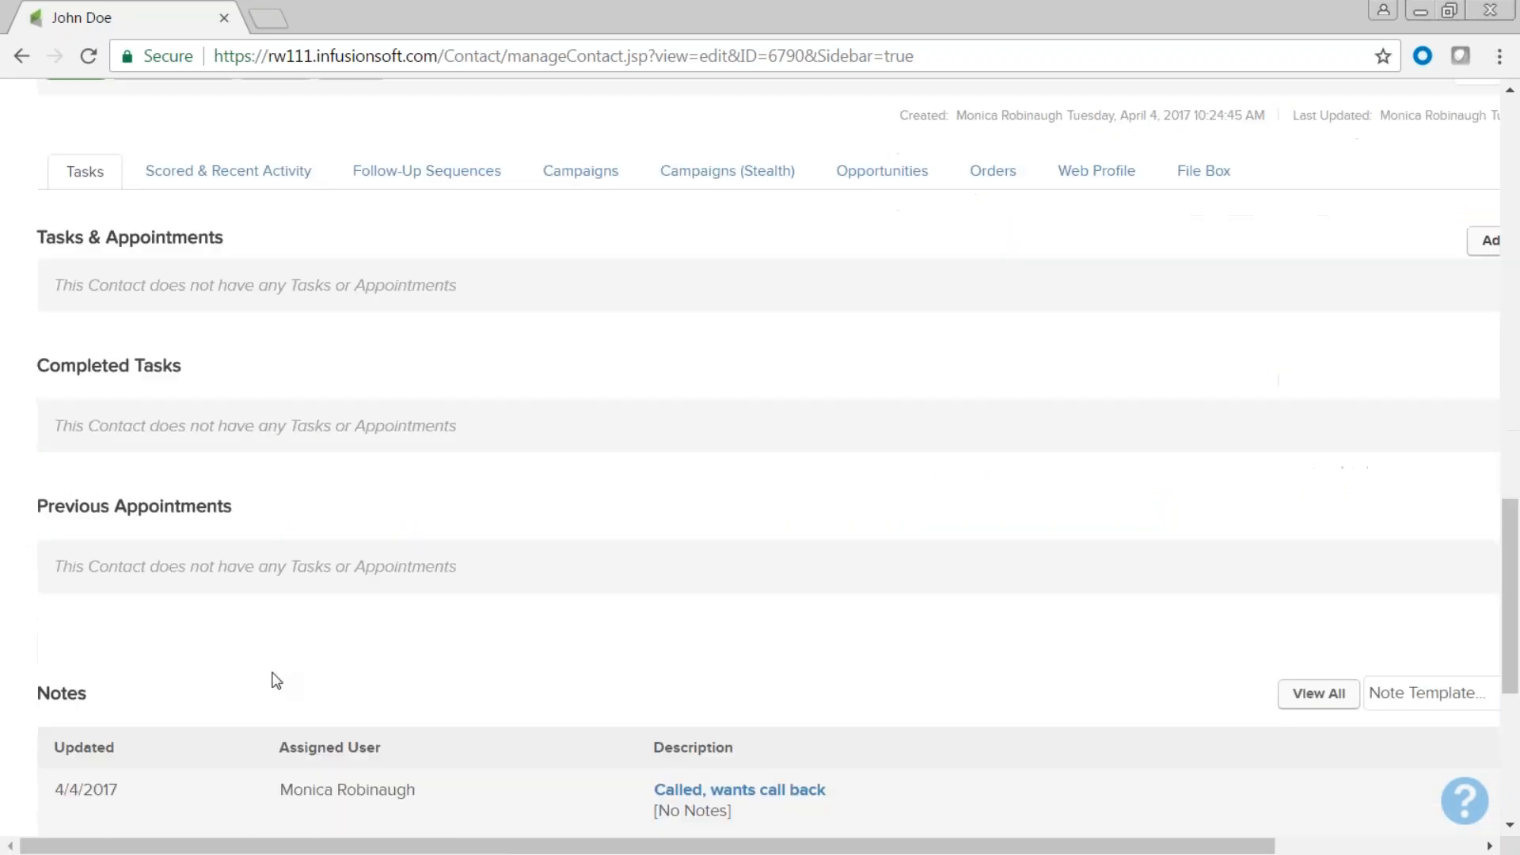
scroll(305, 688, down, 3)
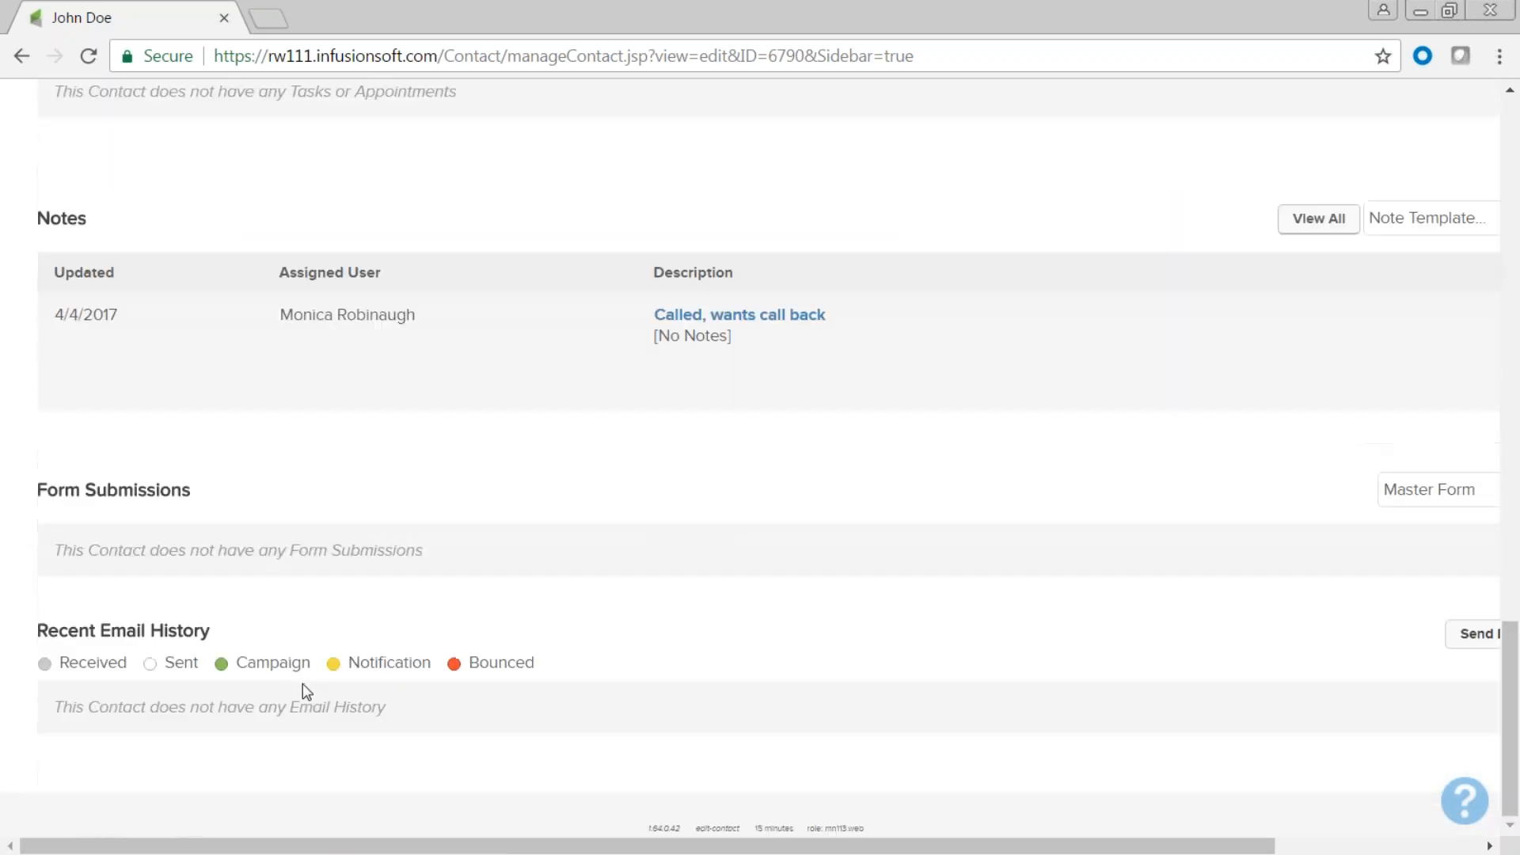
scroll(317, 677, up, 7)
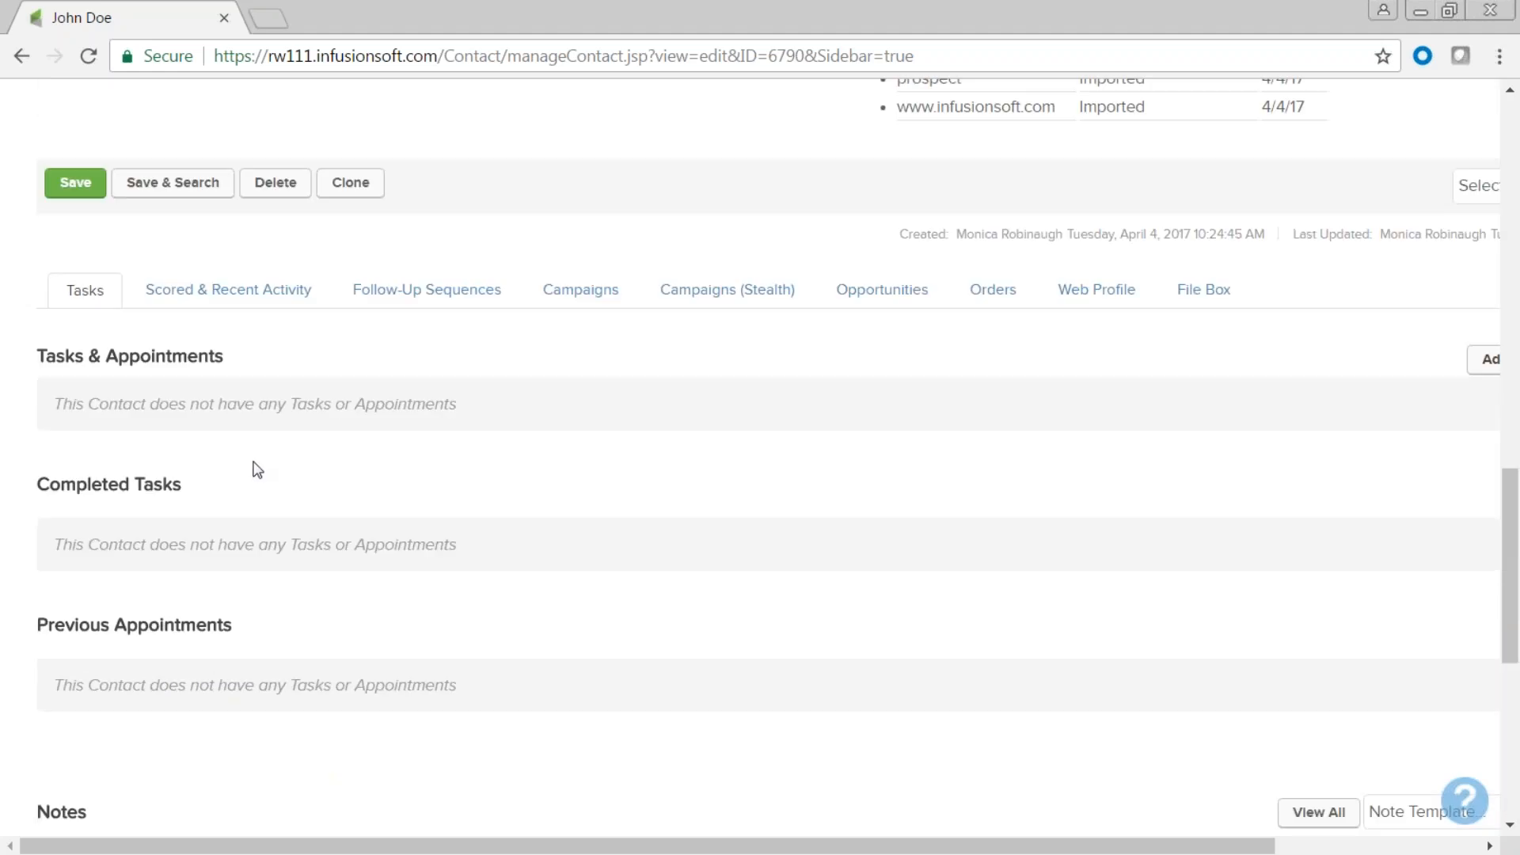
click(231, 290)
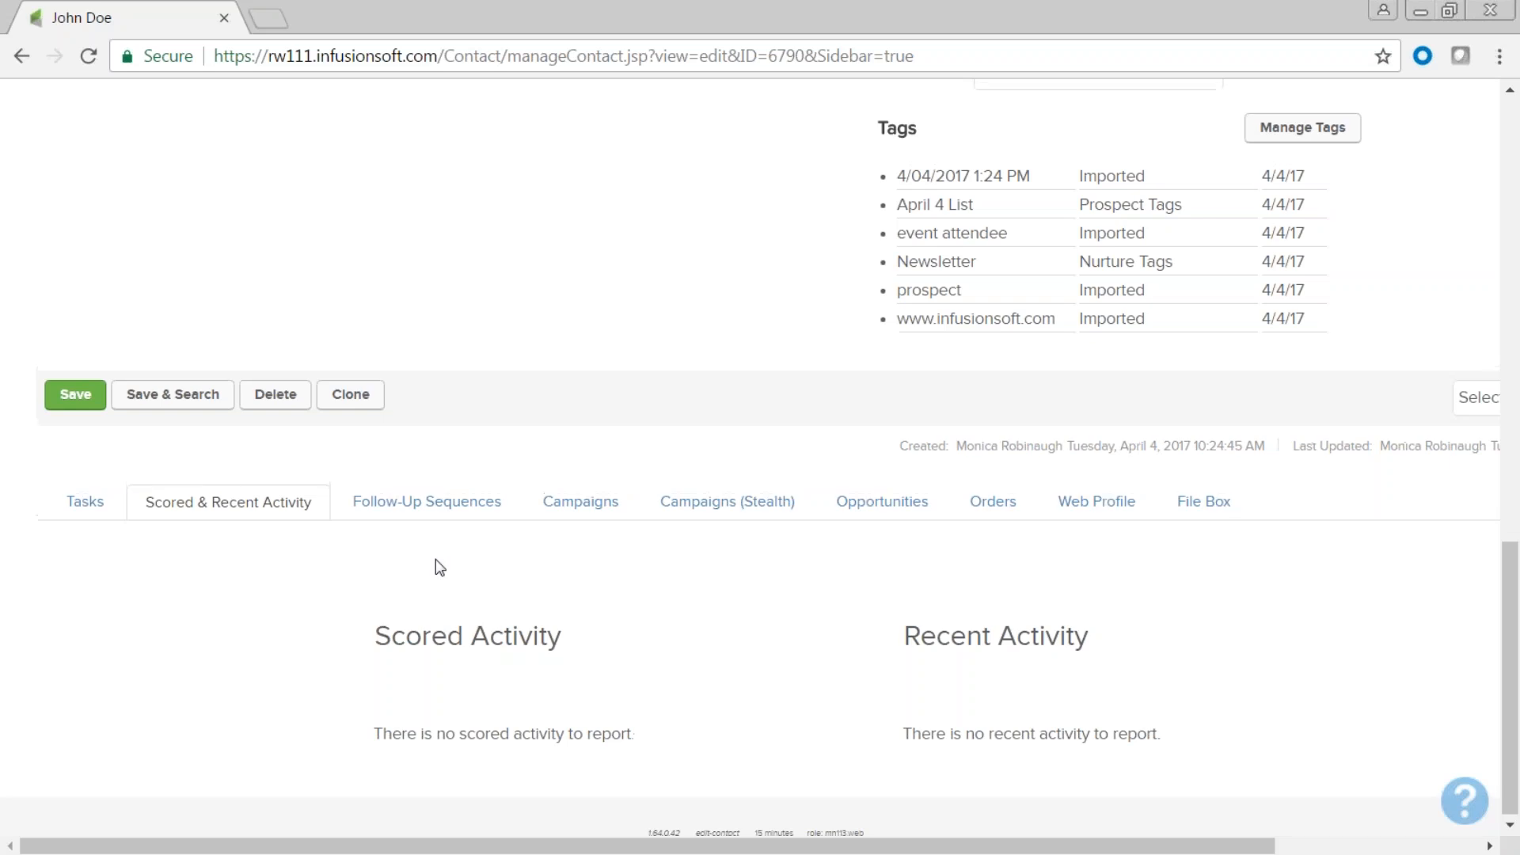
scroll(435, 567, up, 15)
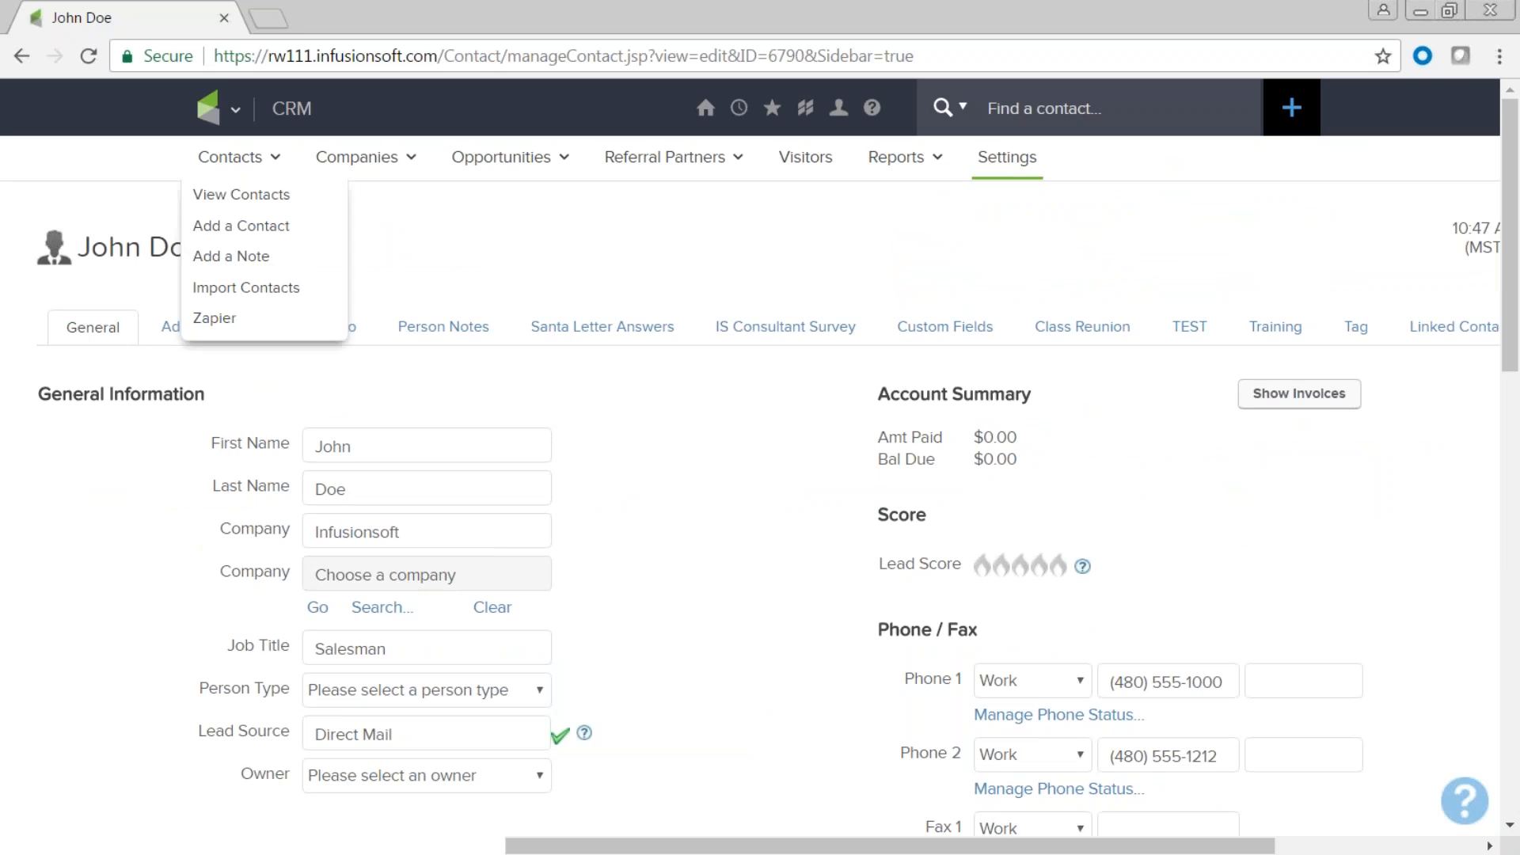
Go to CRM Settings and open Scores to edit the Lead Score rules.
click(234, 115)
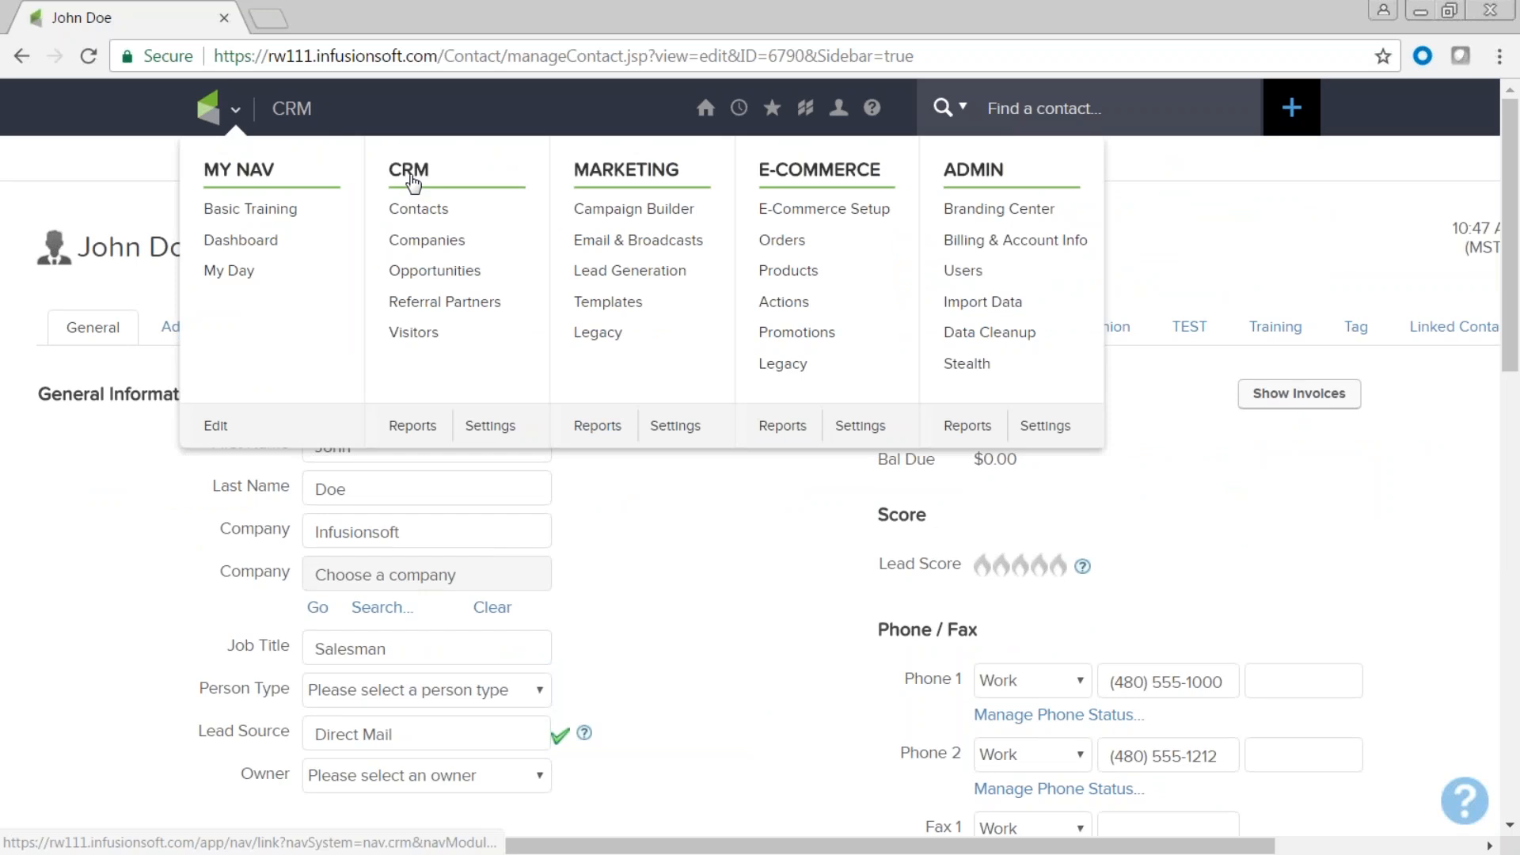
click(490, 427)
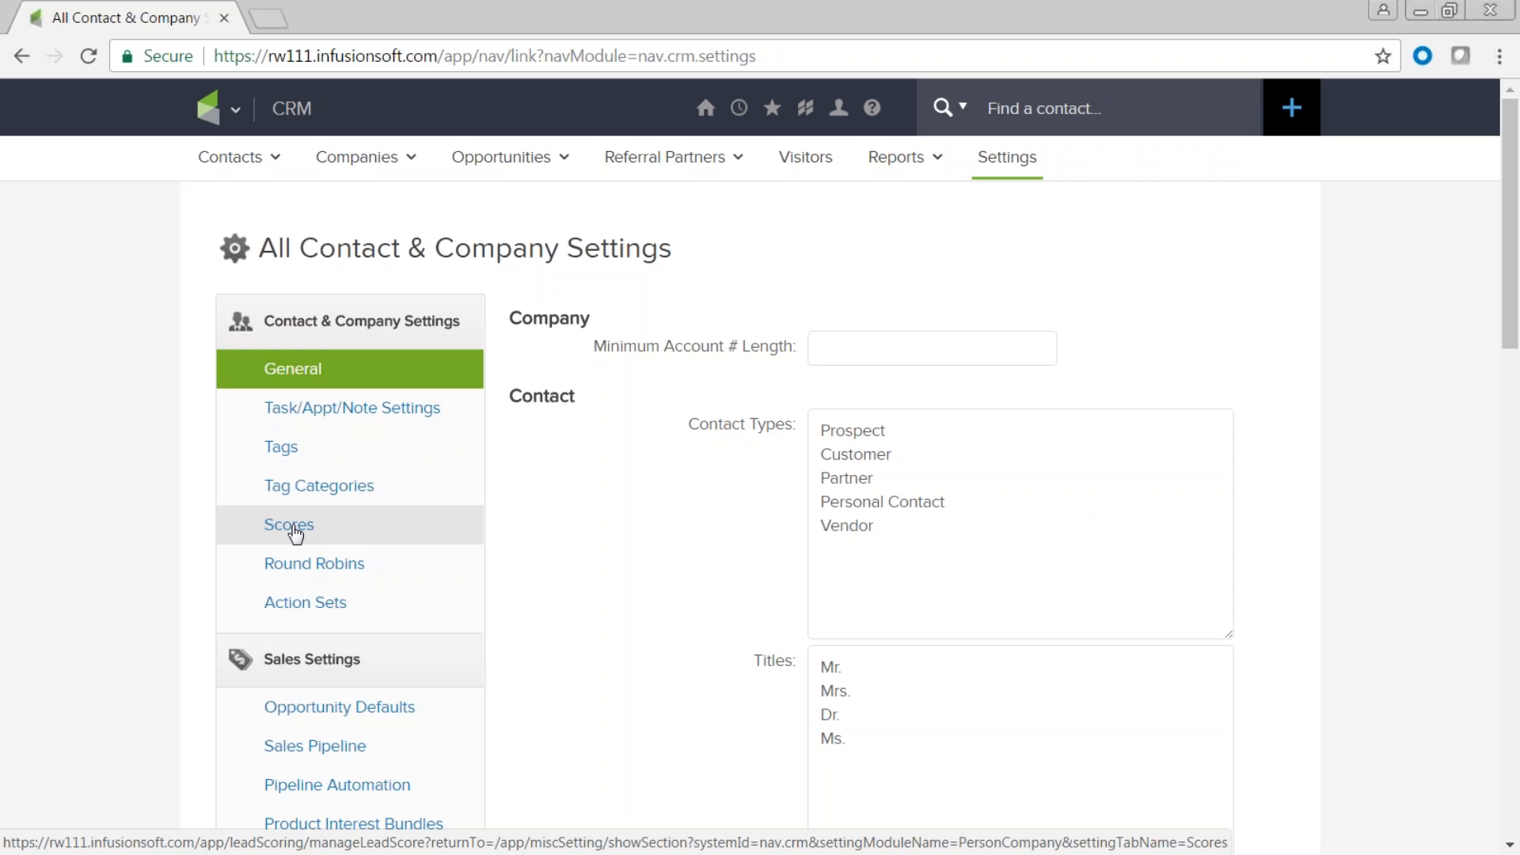
click(296, 534)
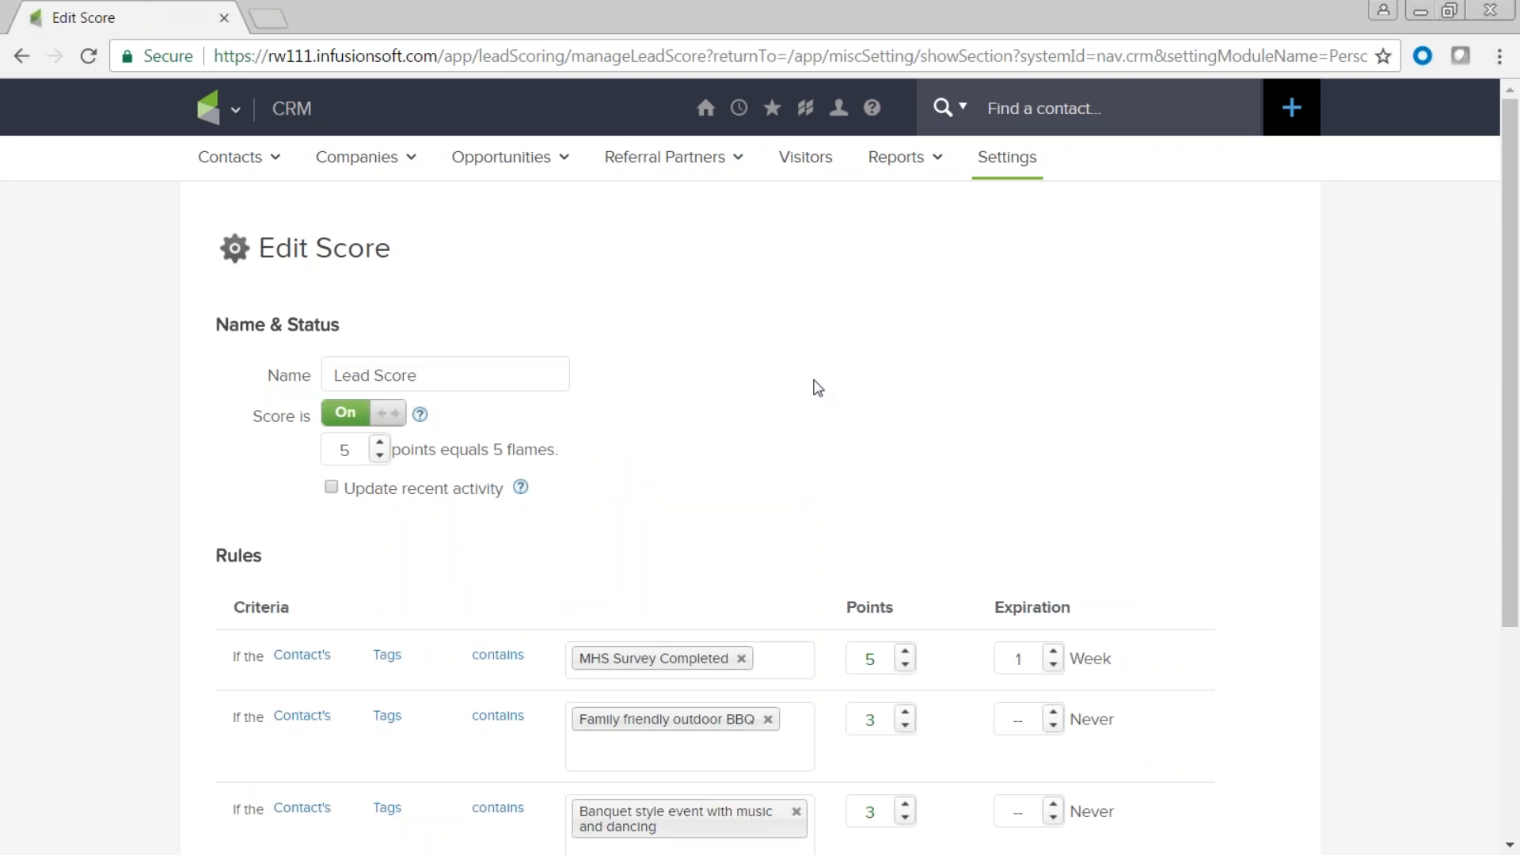
scroll(818, 388, down, 3)
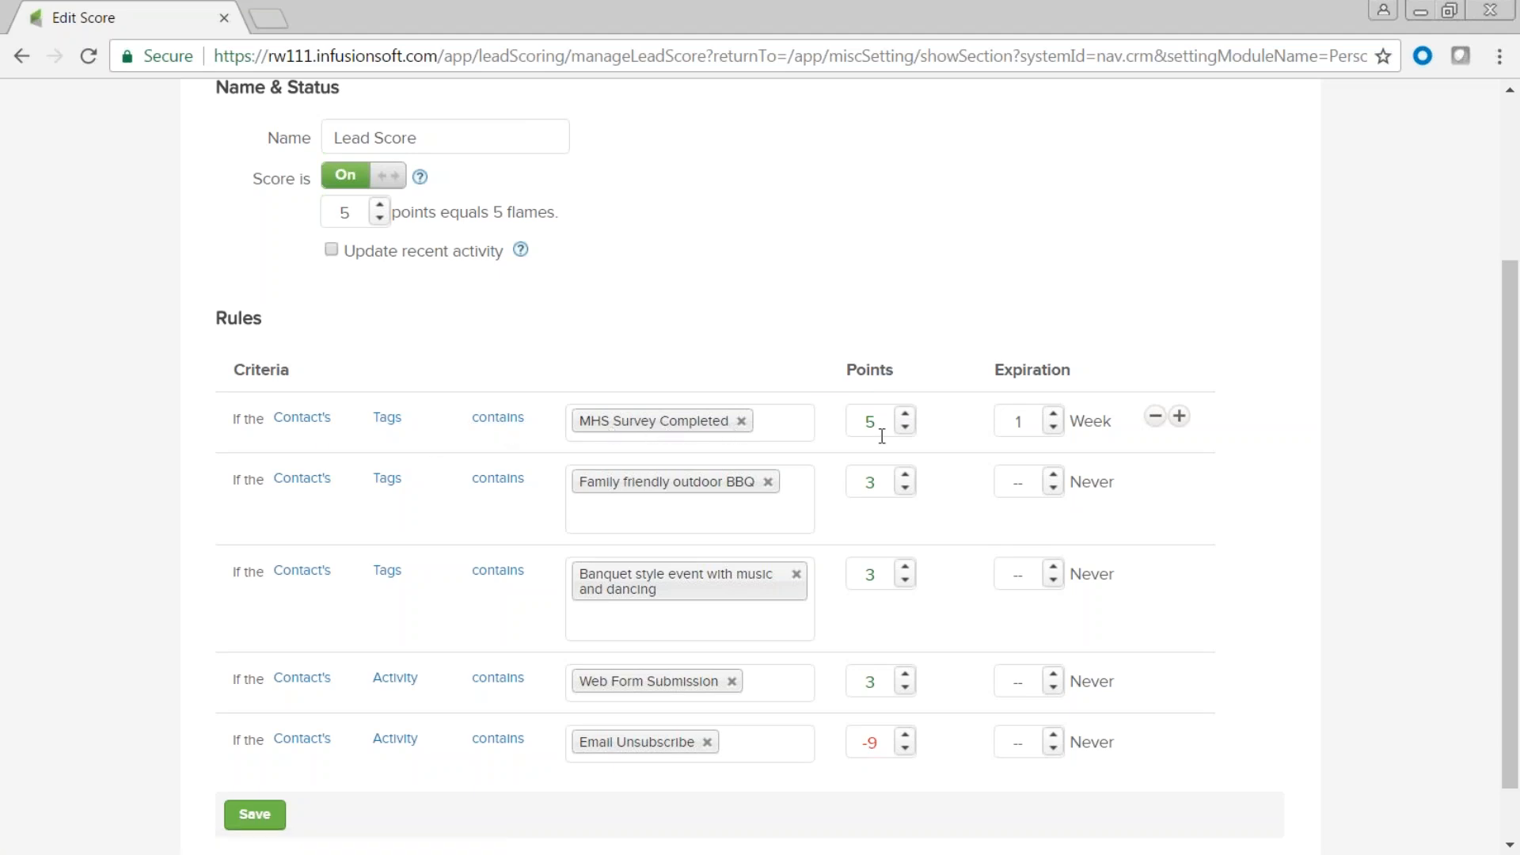
click(879, 415)
double_click(879, 415)
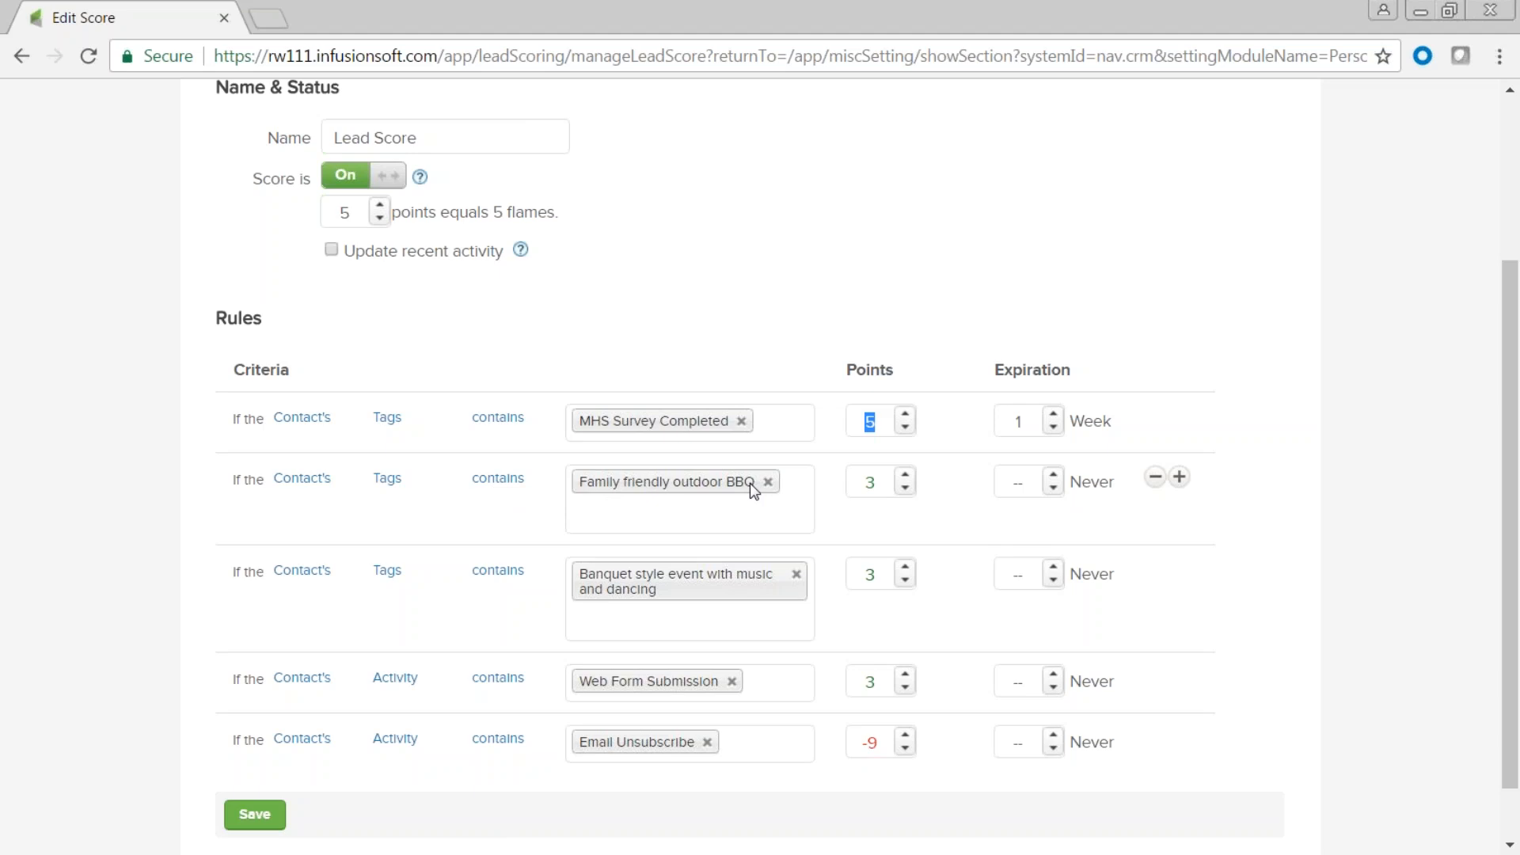
double_click(878, 481)
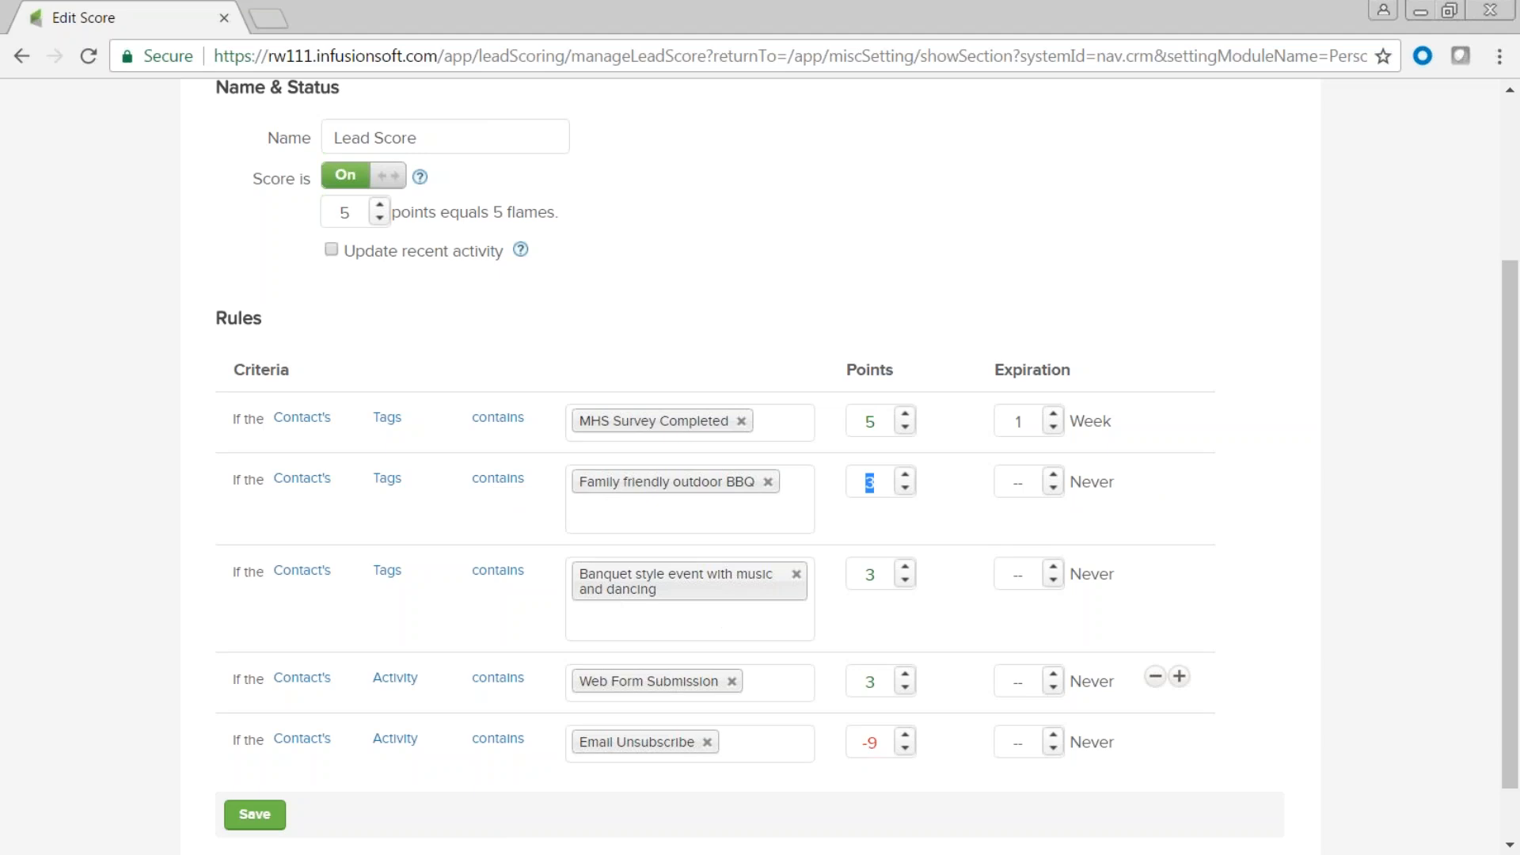
scroll(642, 681, down, 1)
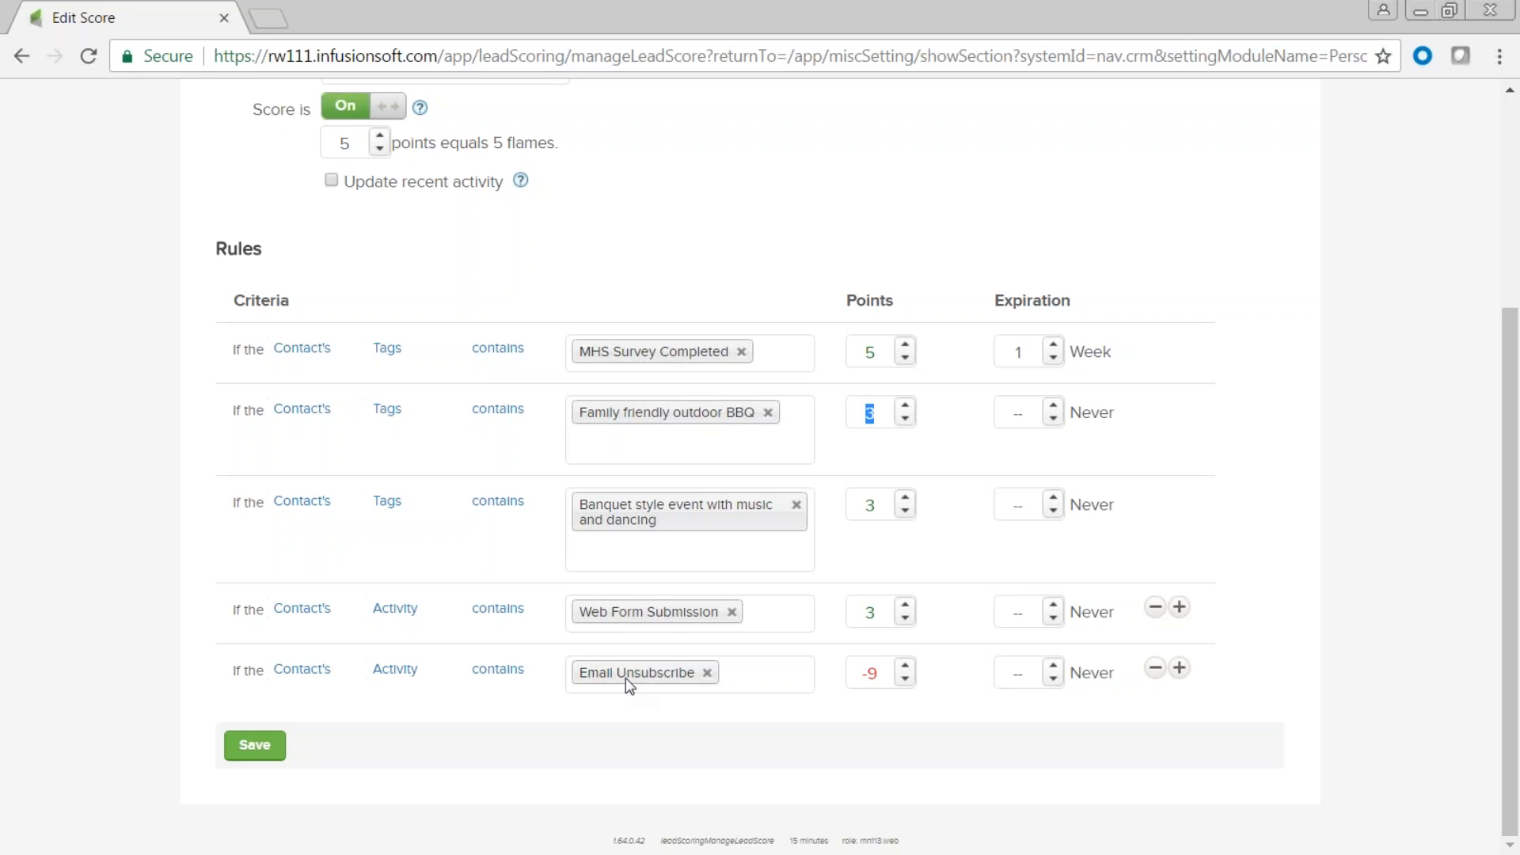
click(867, 673)
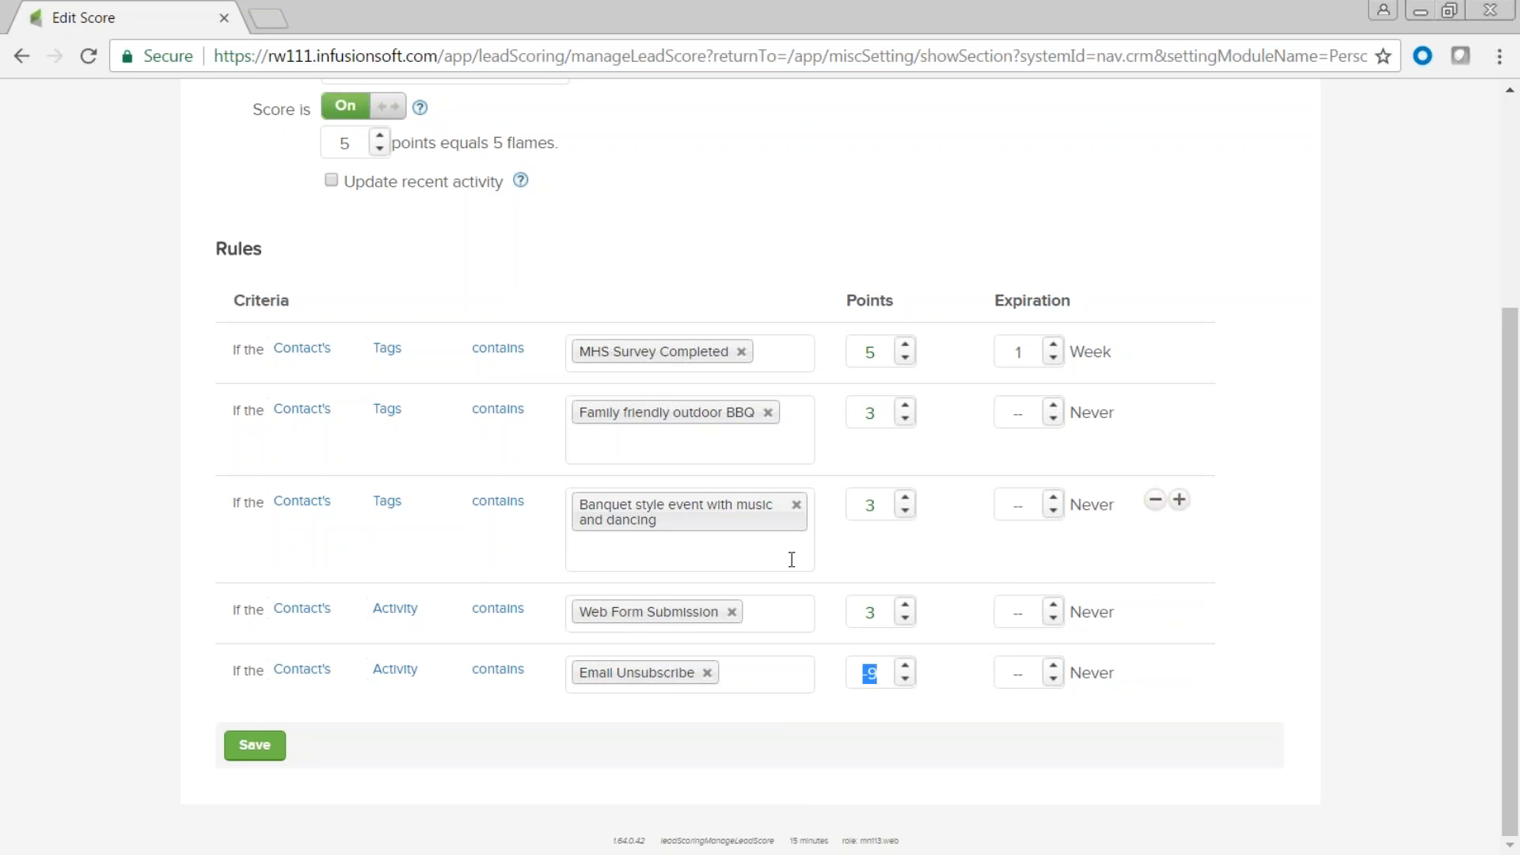
scroll(794, 554, up, 3)
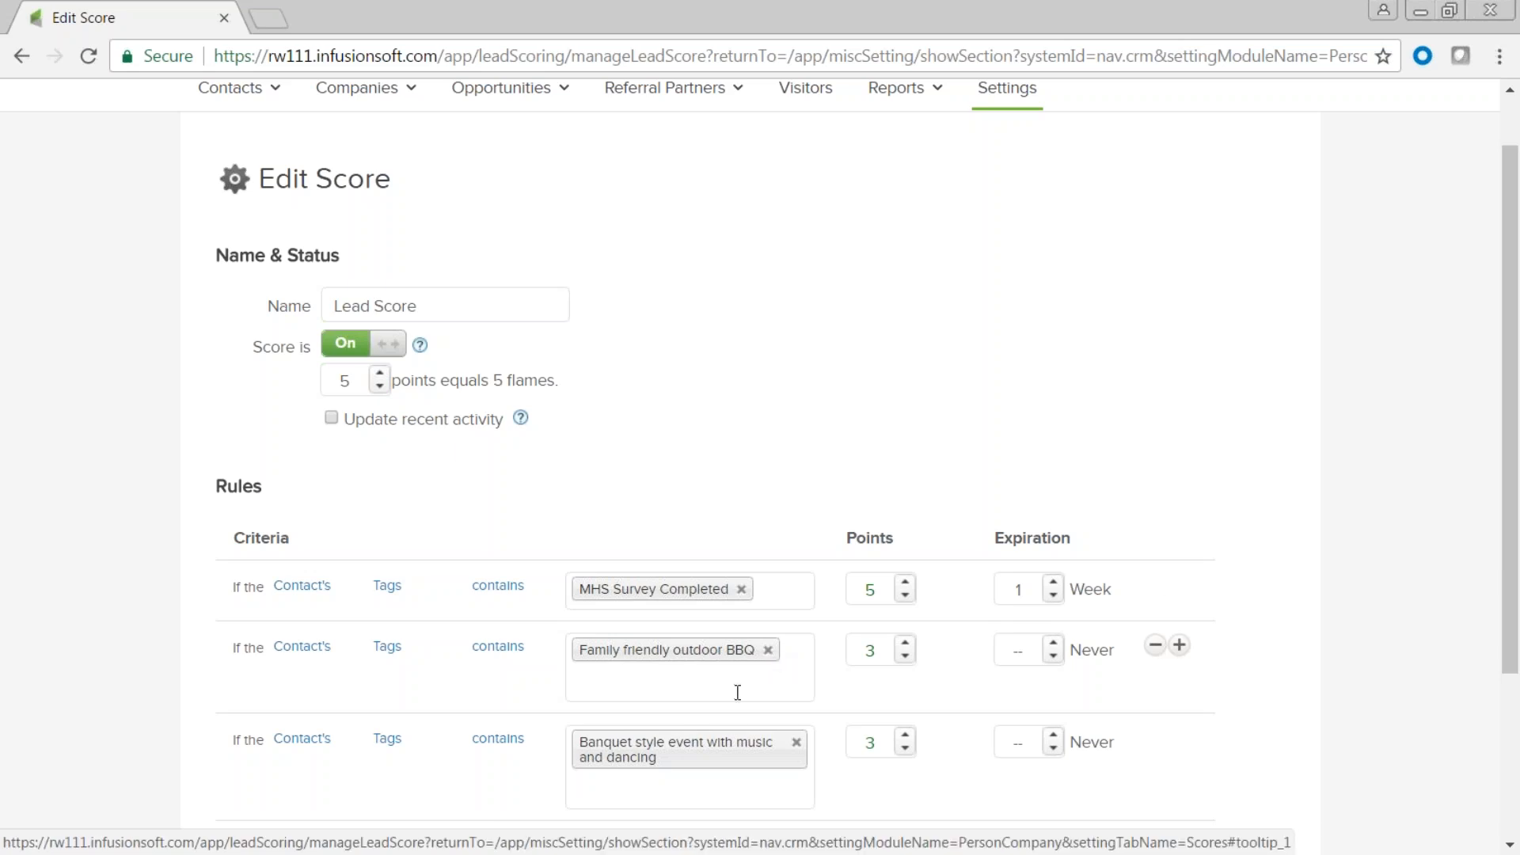
scroll(738, 690, down, 3)
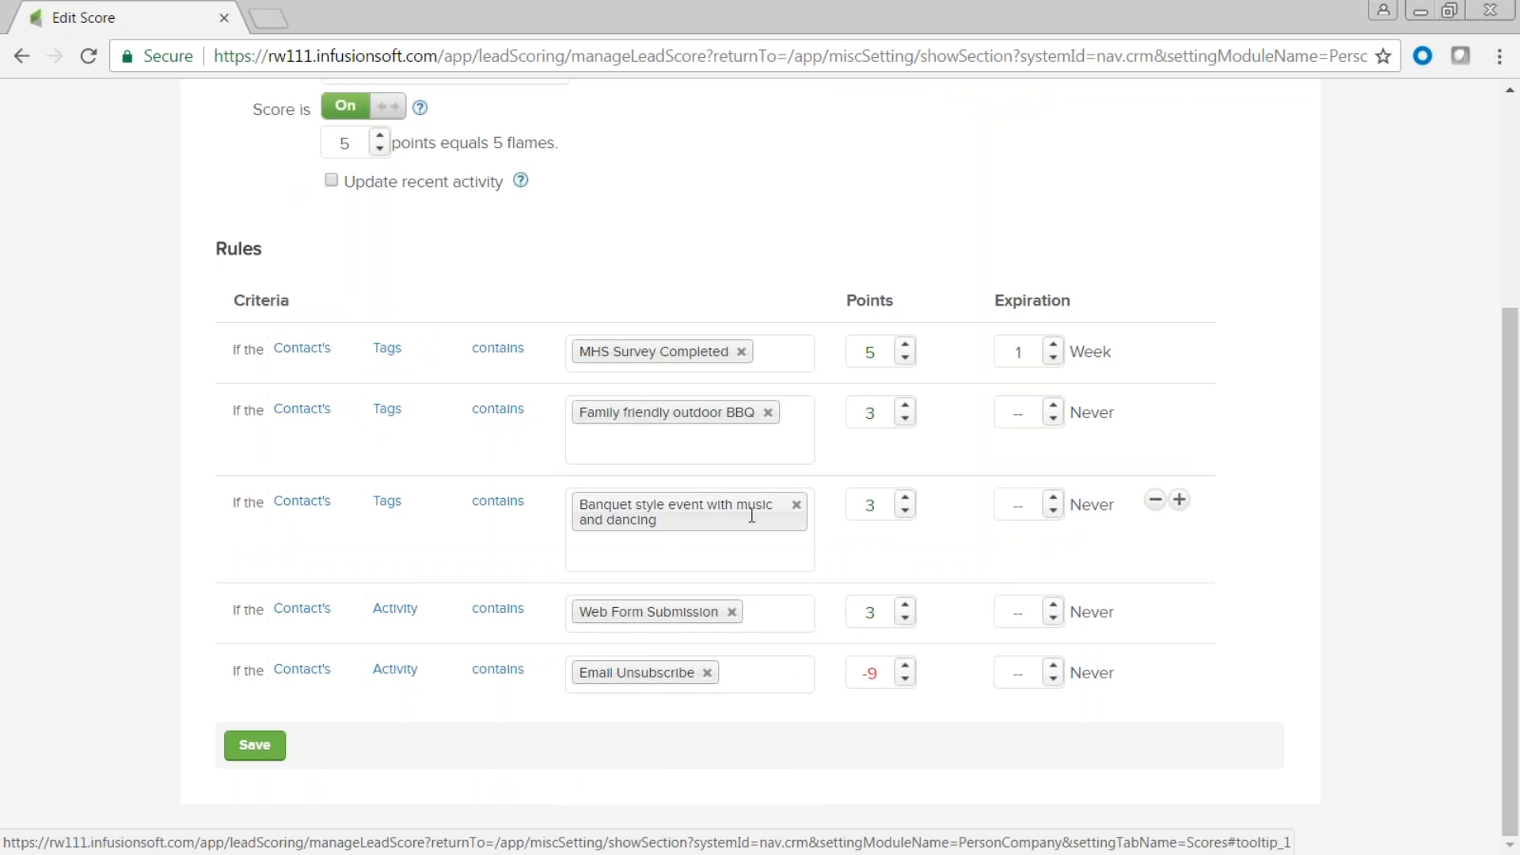
scroll(753, 515, up, 5)
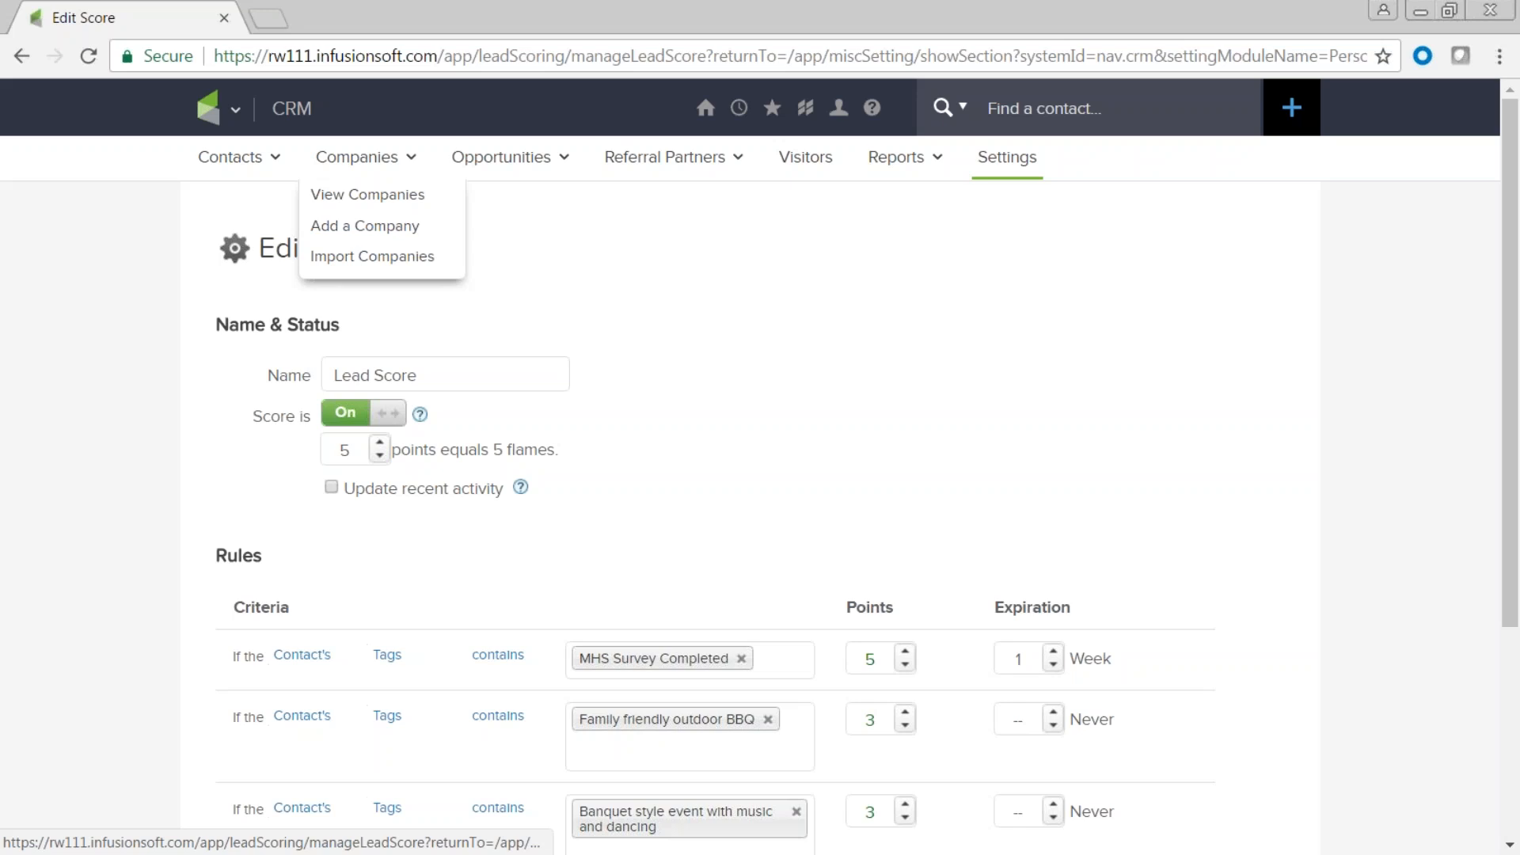
Search contacts filtered by the tag MHS Contacts -> MHS Survey Completed.
click(242, 117)
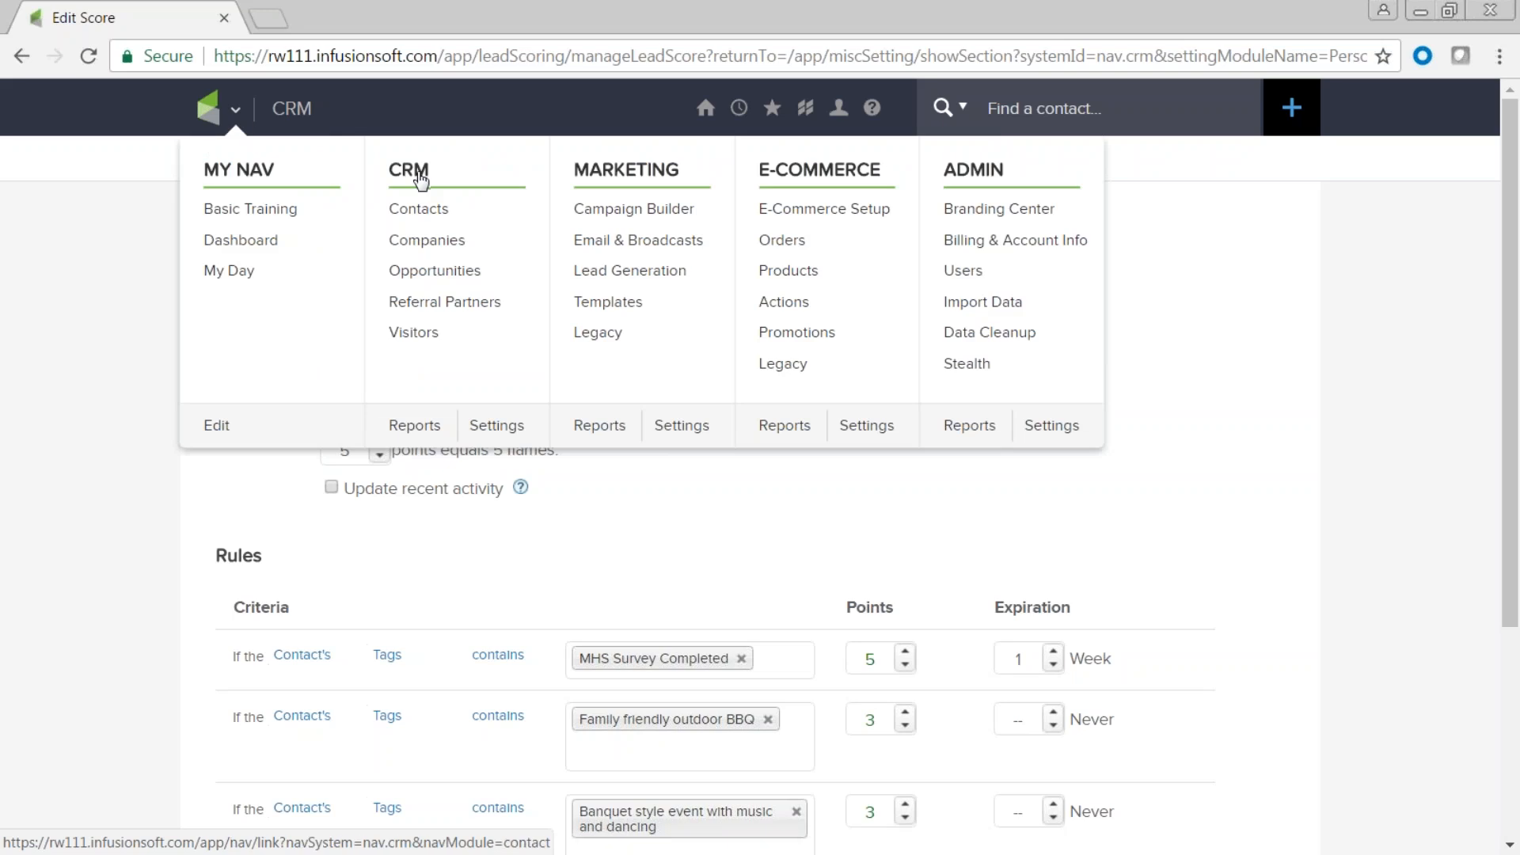
click(427, 211)
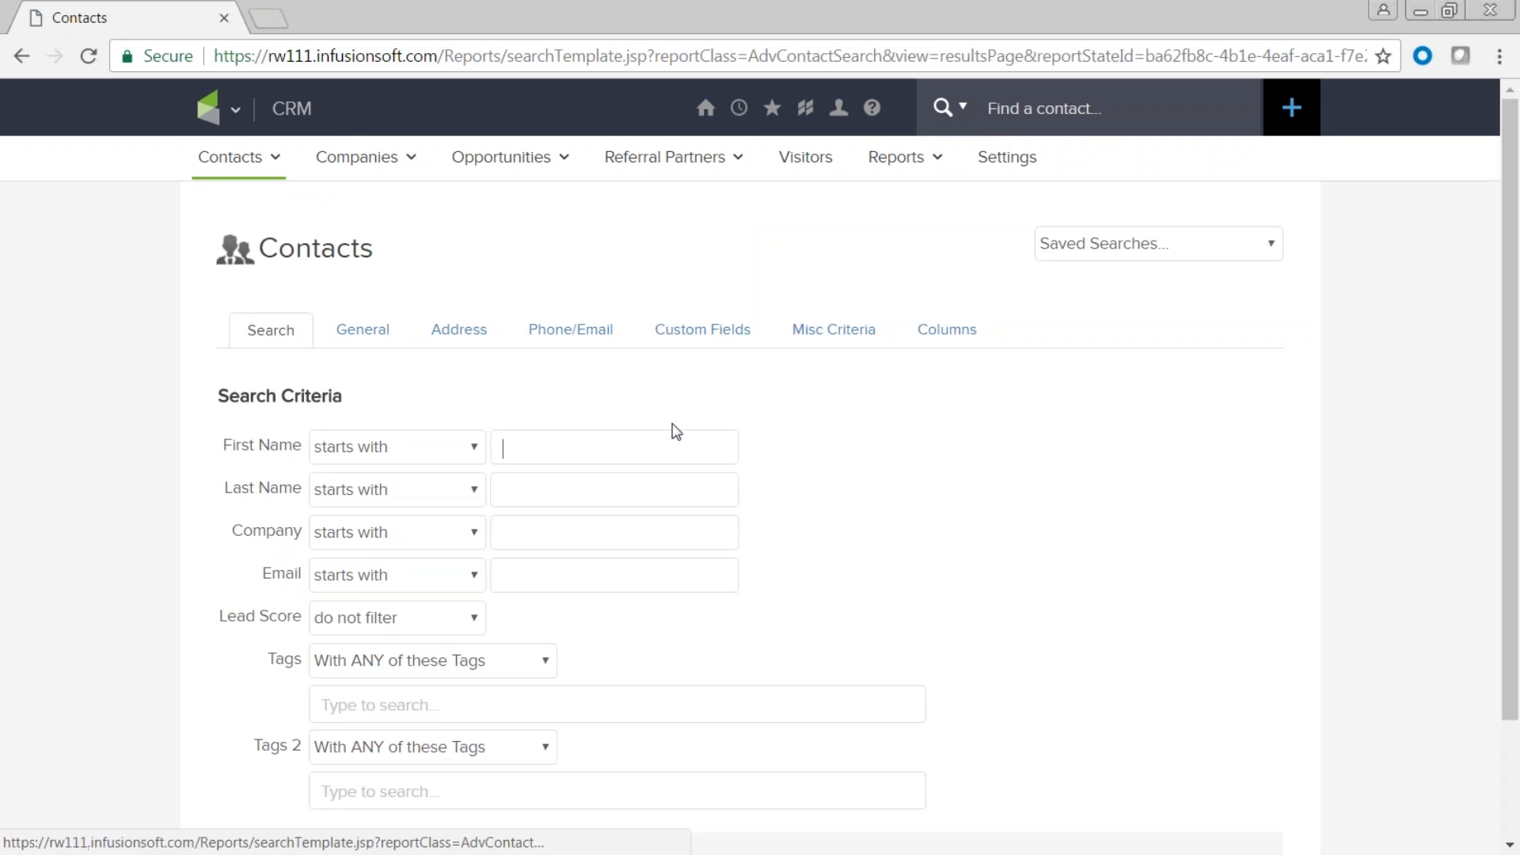
click(339, 704)
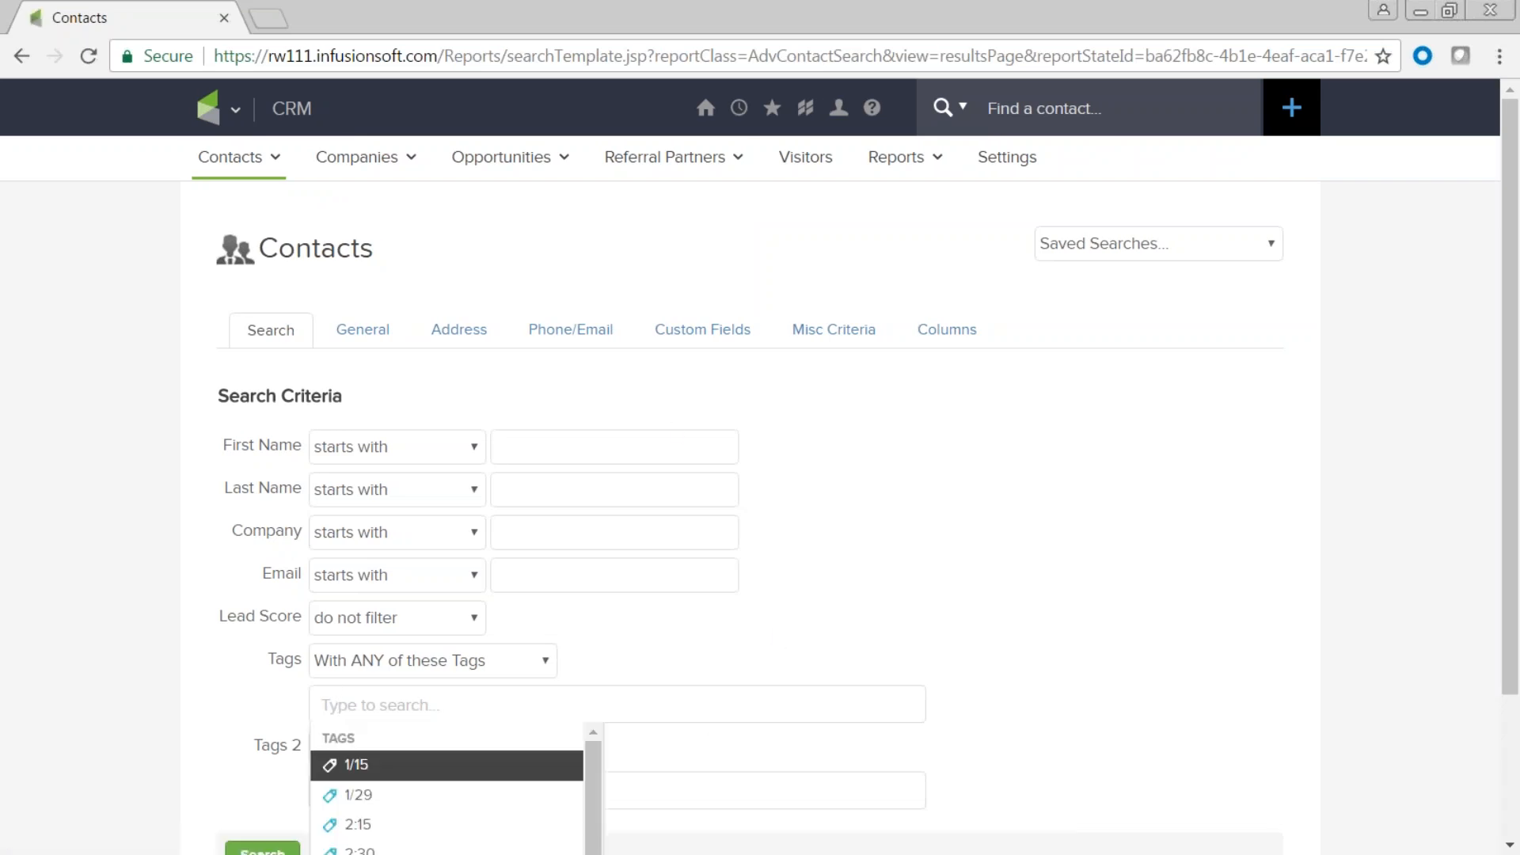
text(compl)
scroll(474, 768, down, 2)
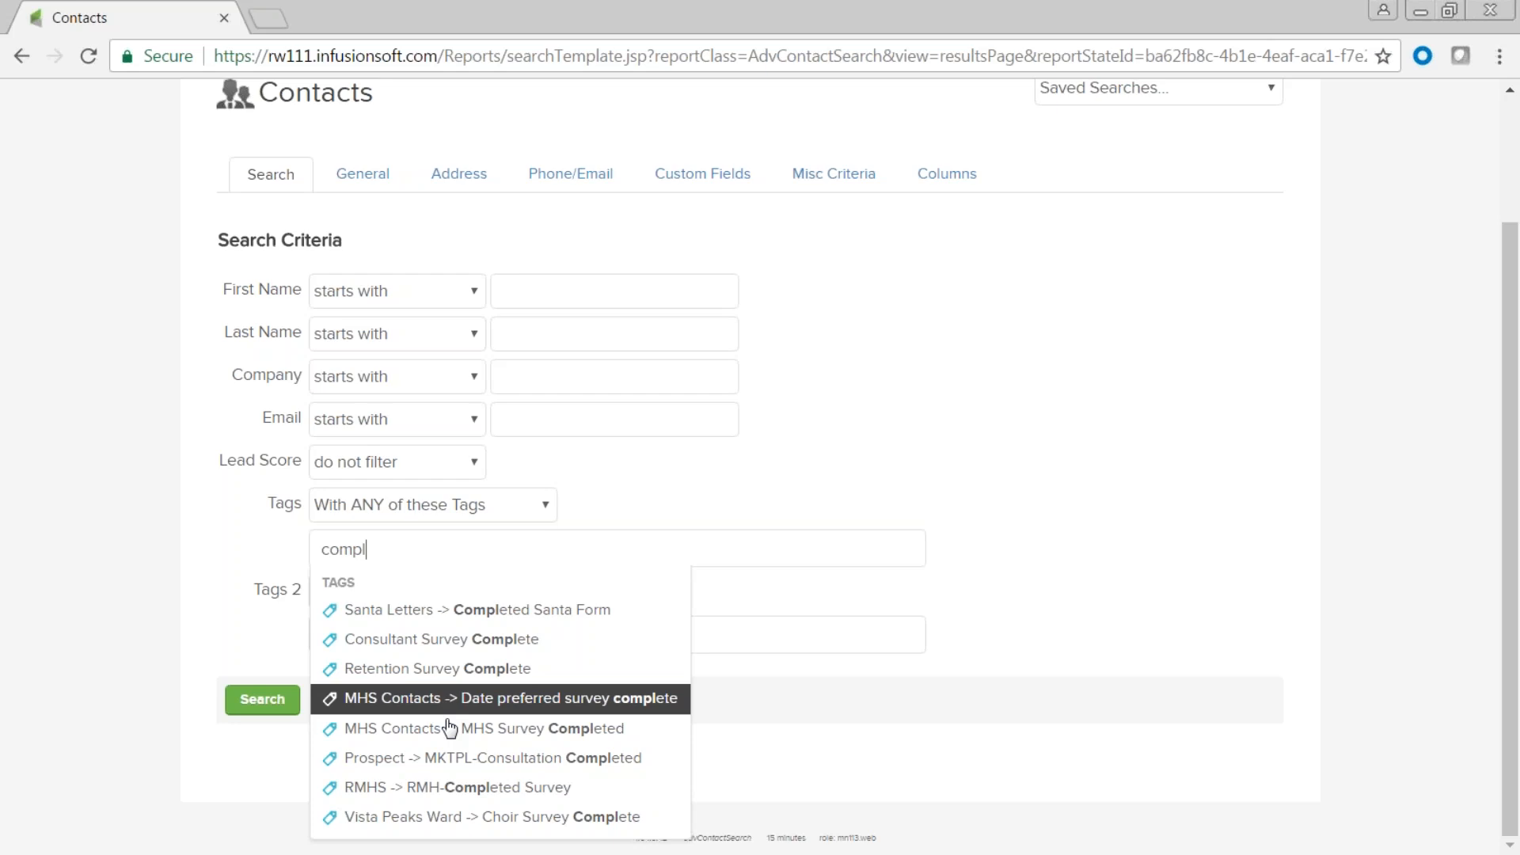
click(523, 730)
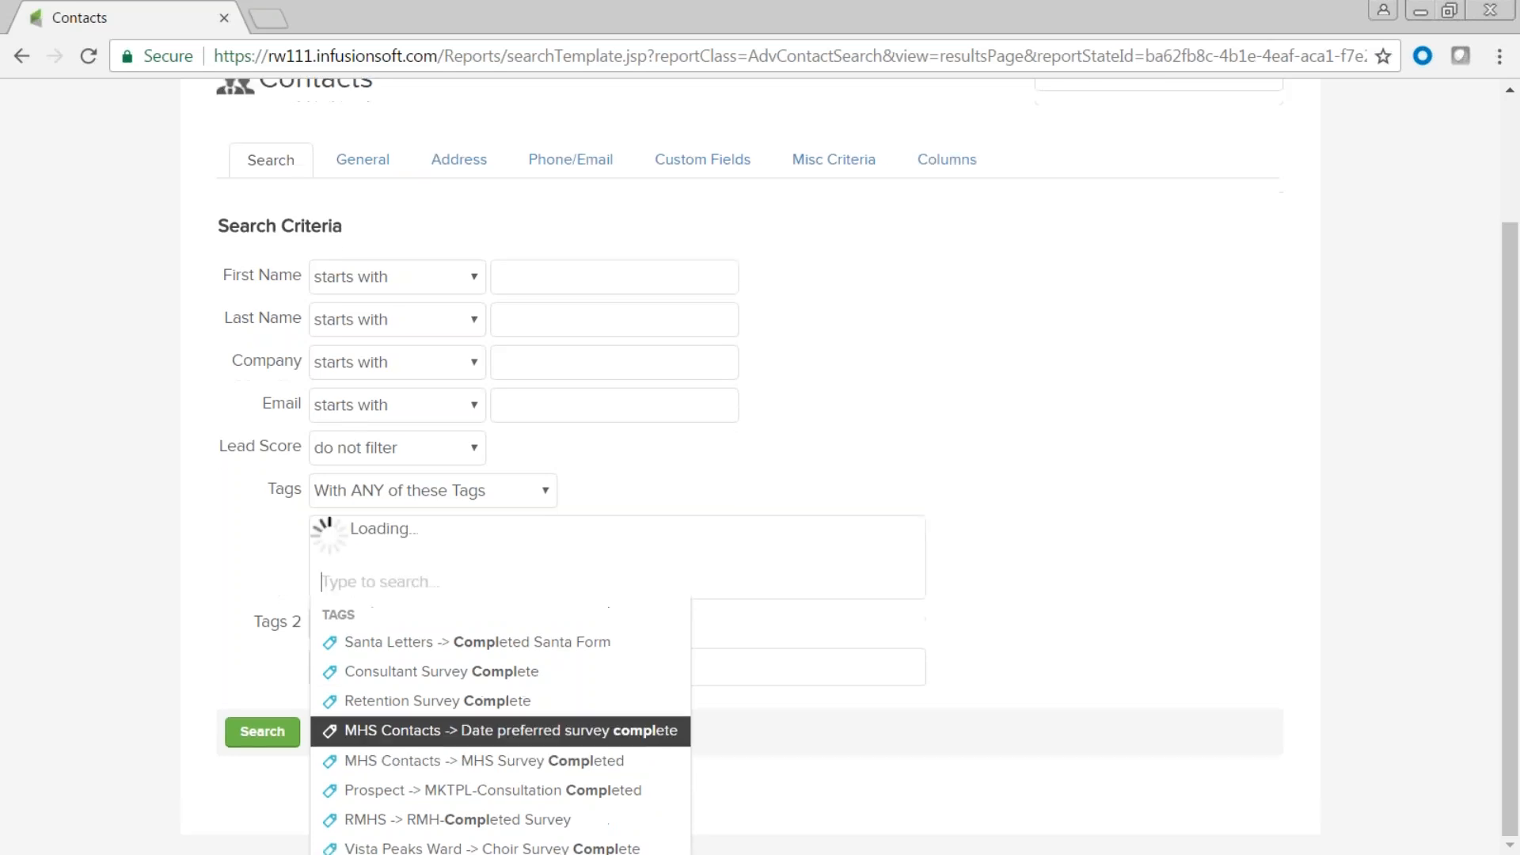
click(263, 726)
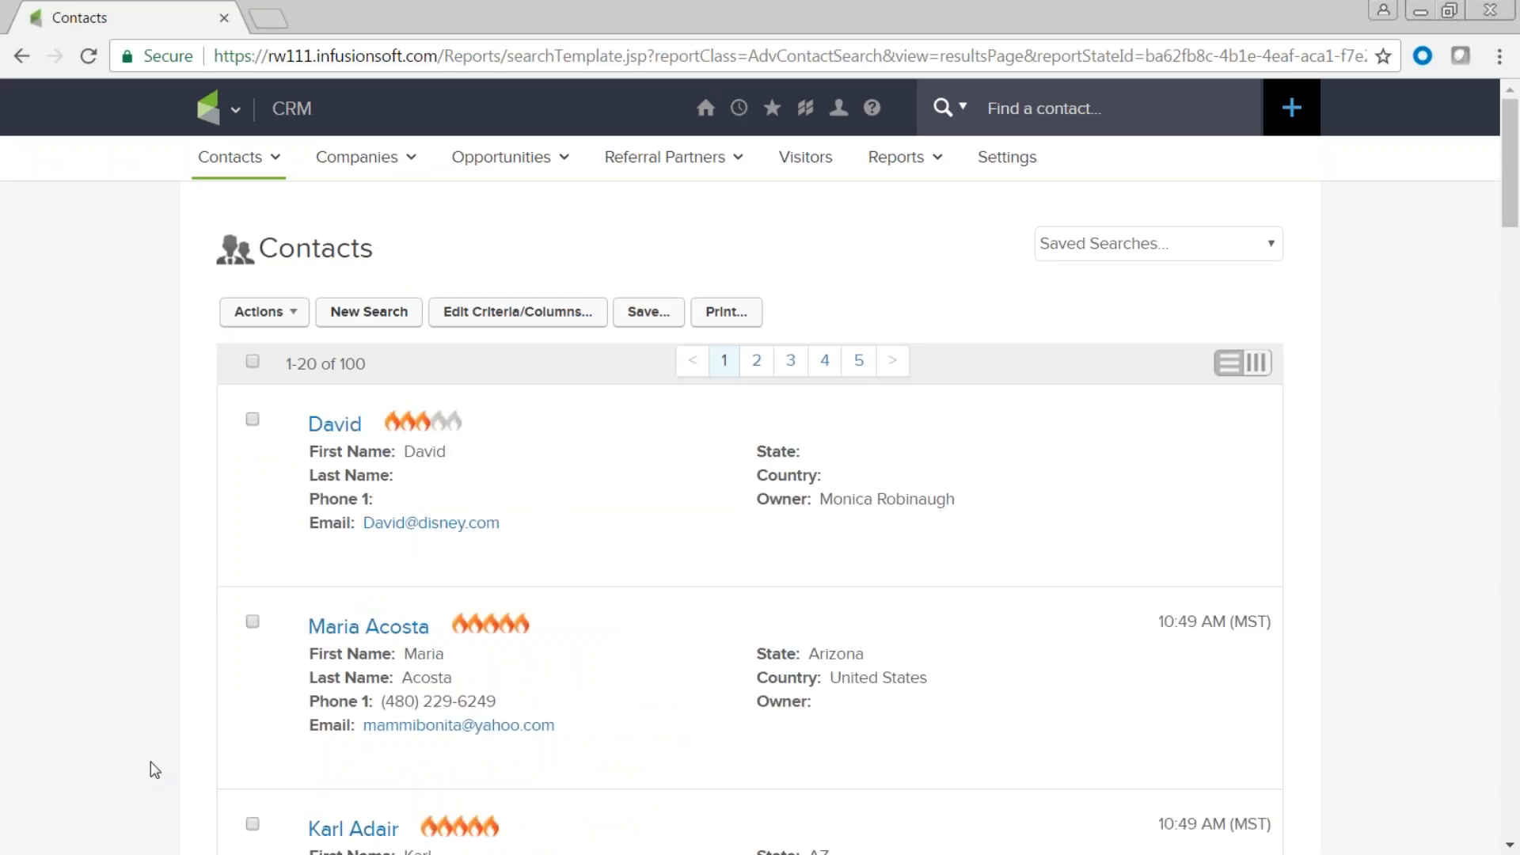
Highlight the first contact's email and several contacts' flame ratings in the results.
scroll(736, 713, down, 5)
scroll(678, 723, up, 3)
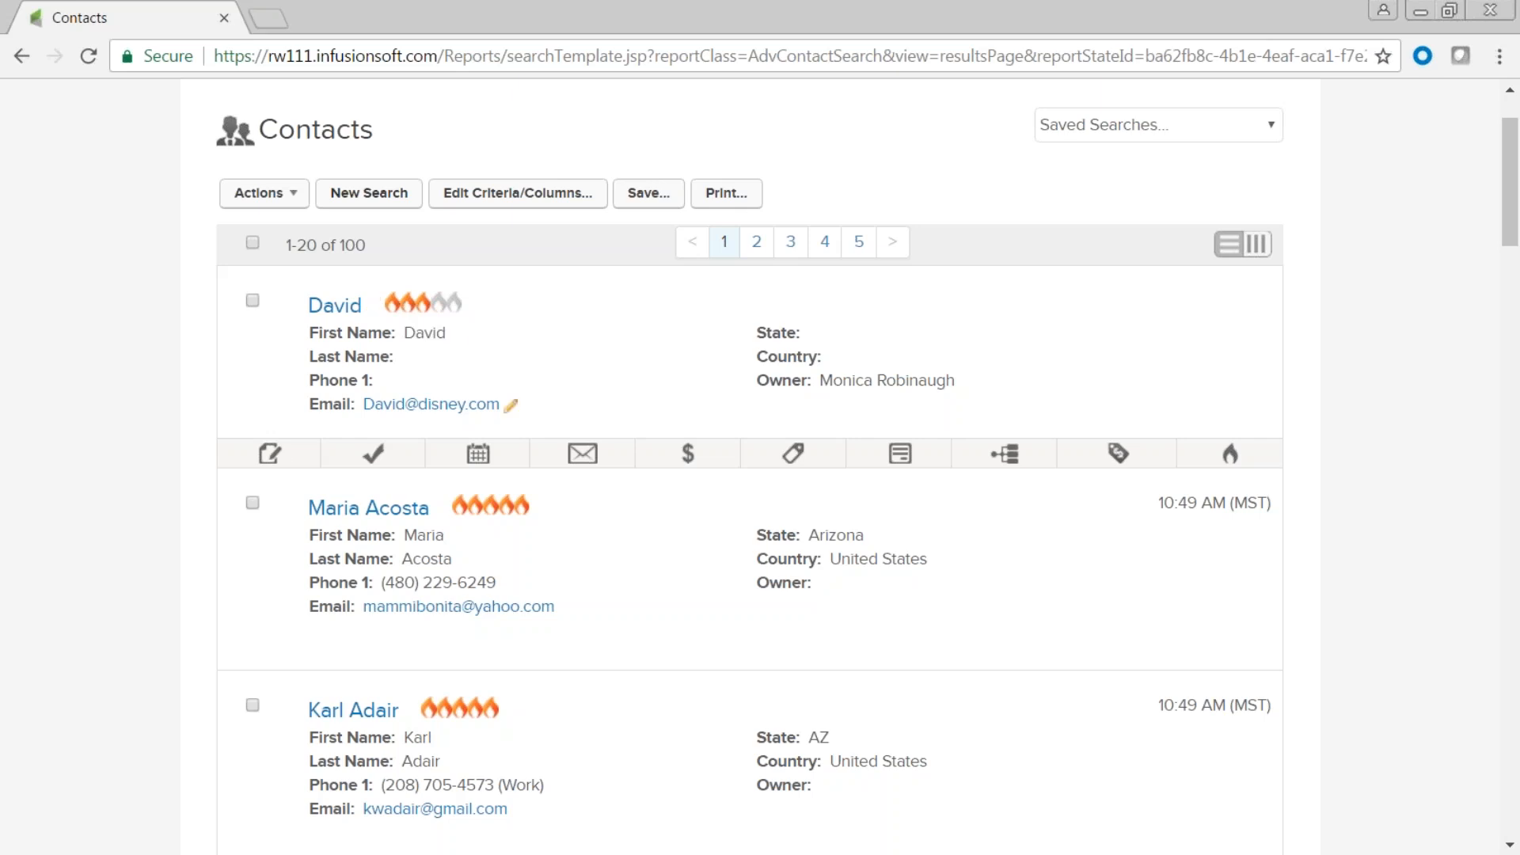
drag(503, 404, 361, 404)
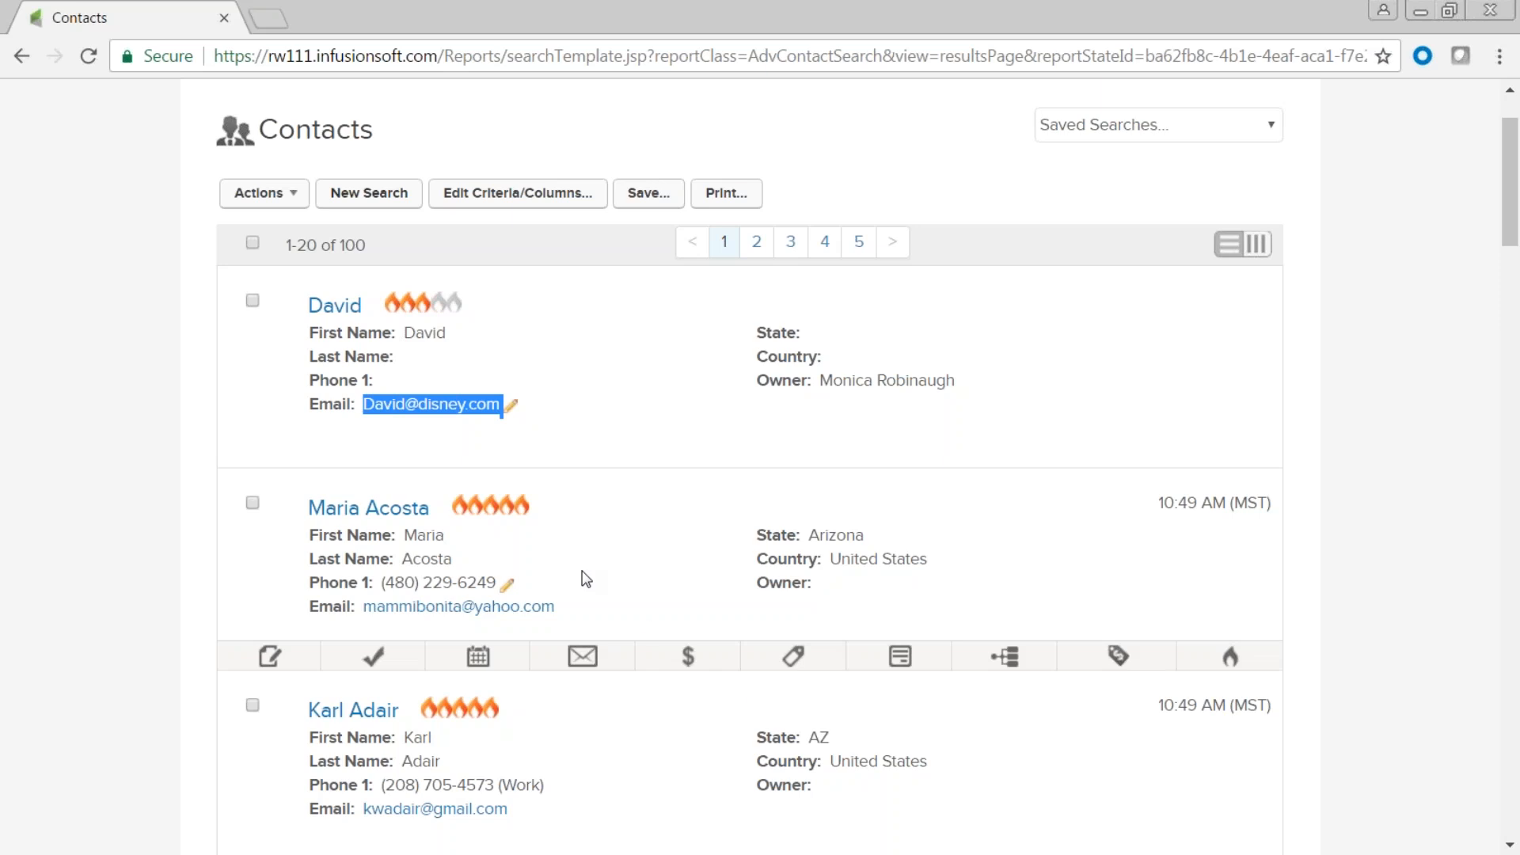
drag(540, 506, 459, 507)
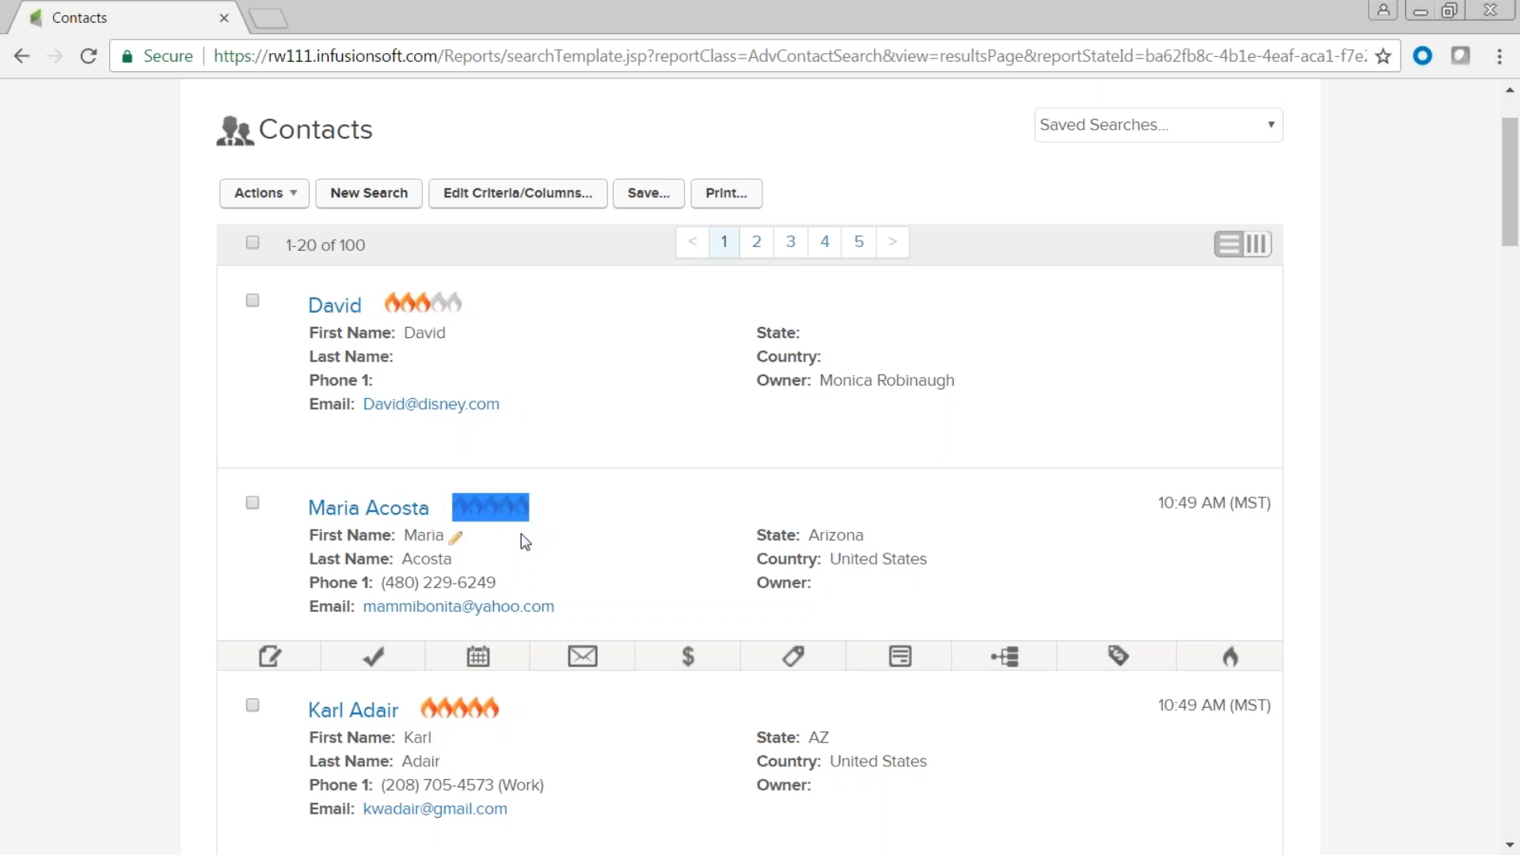
scroll(529, 638, down, 3)
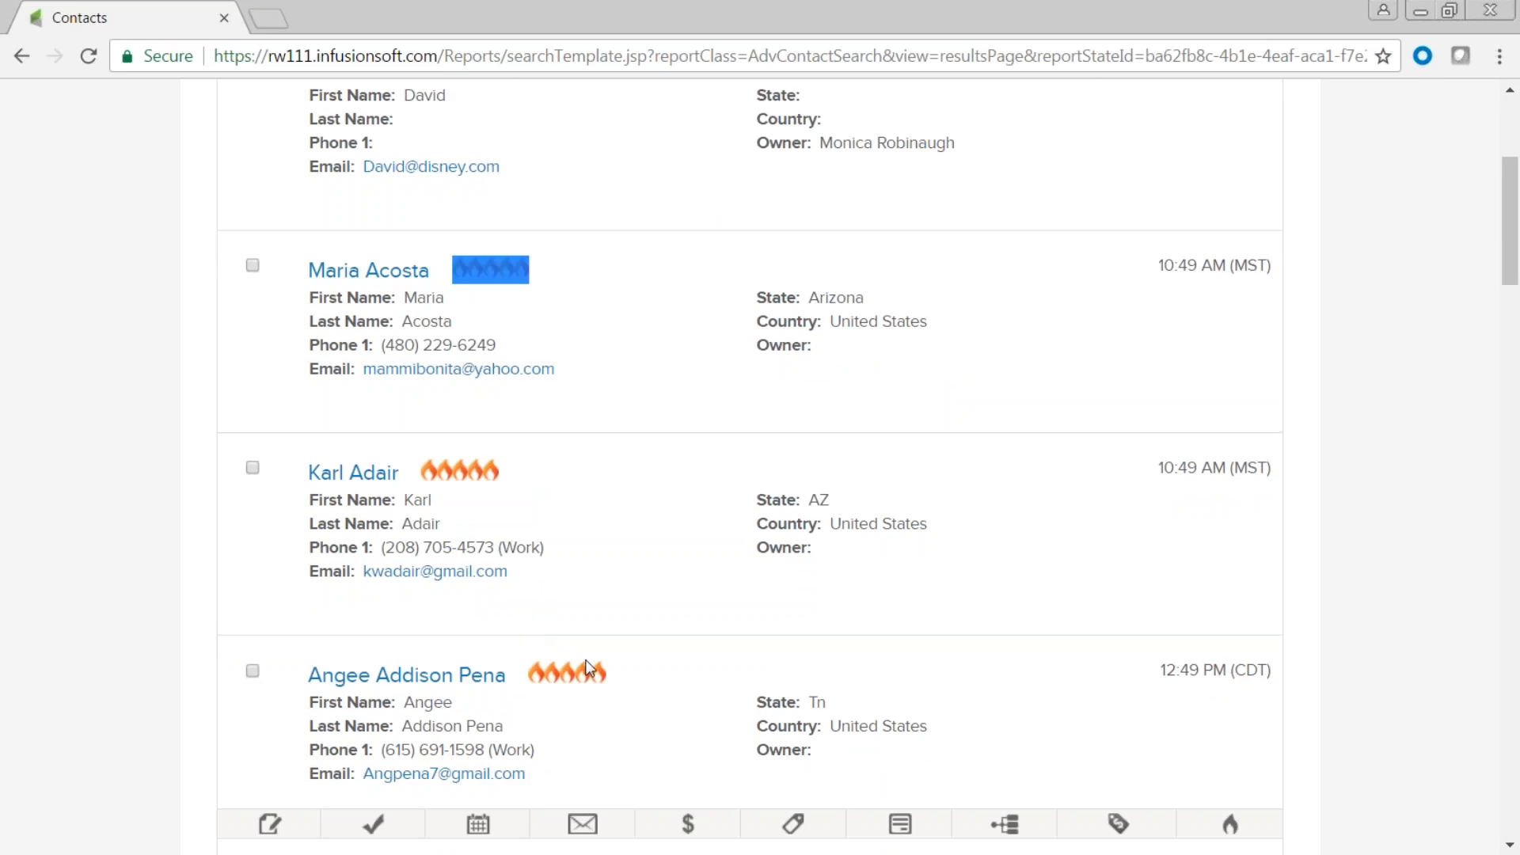
drag(616, 674, 528, 673)
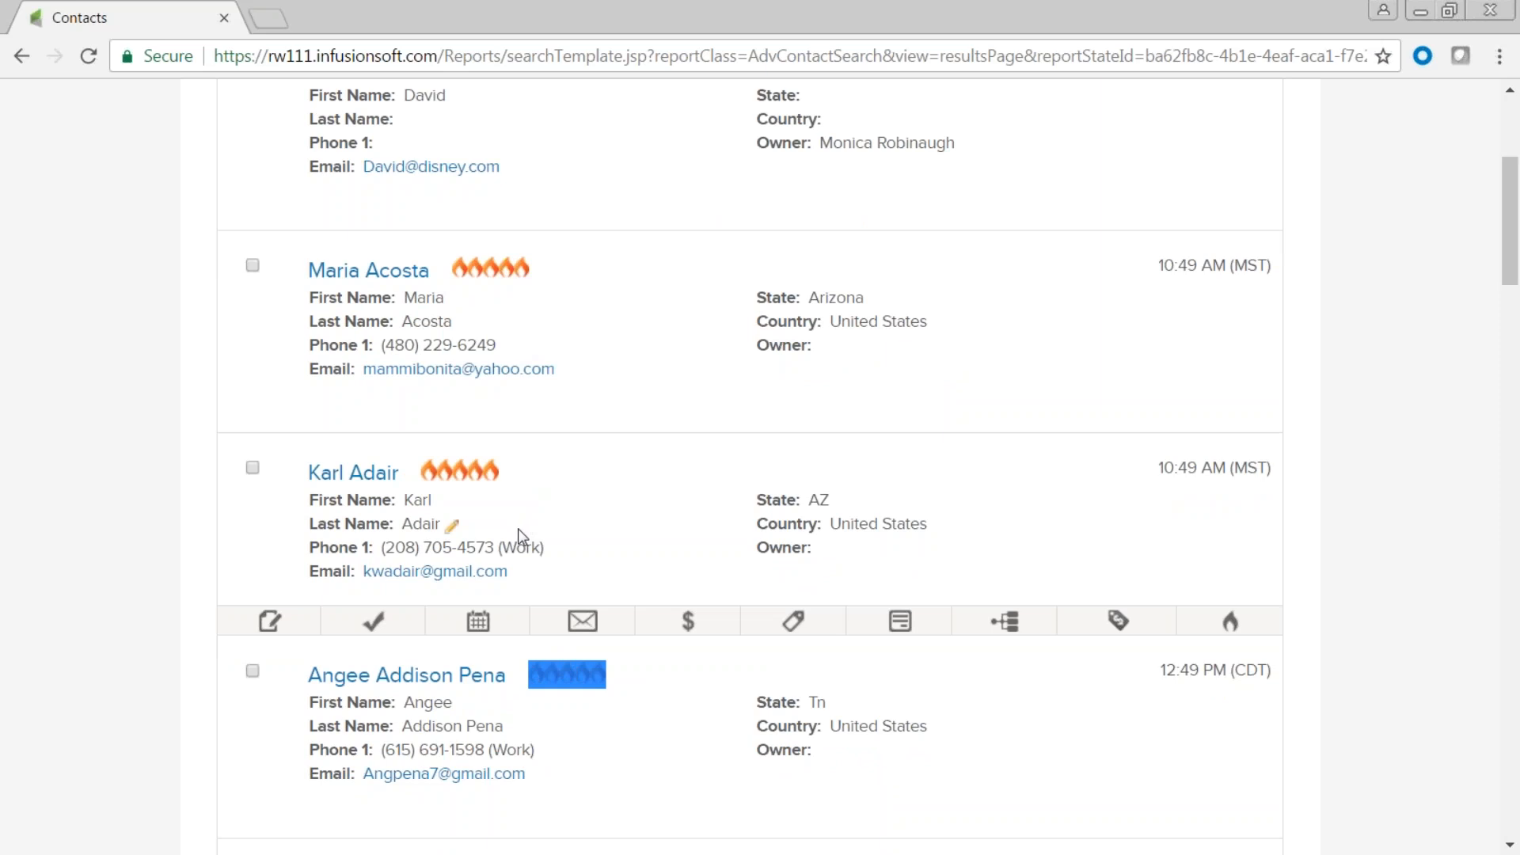
drag(508, 472, 418, 473)
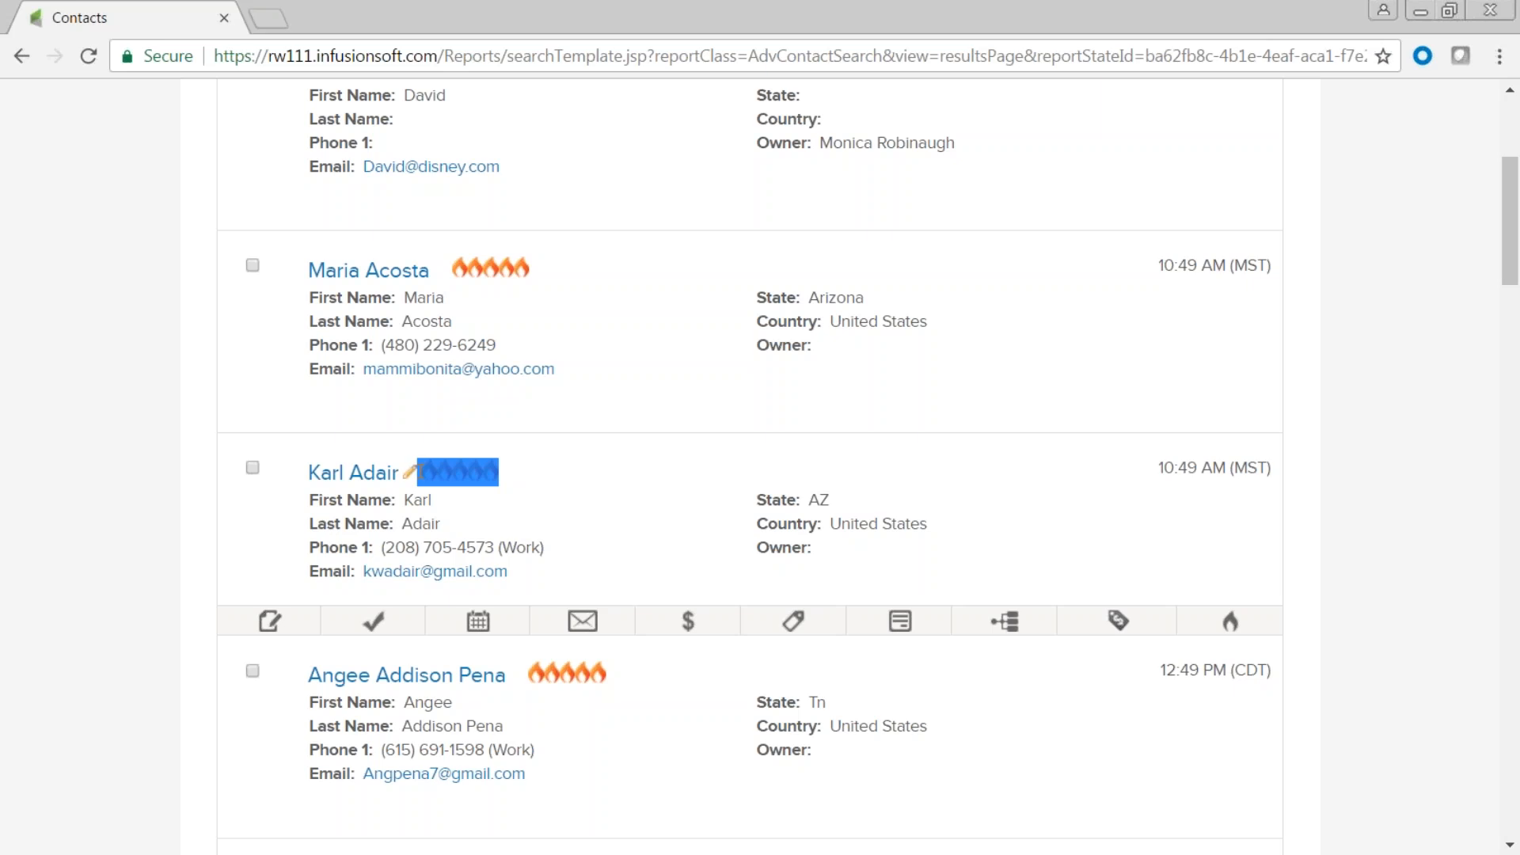
Go to the Campaigns list through the main navigation menu.
scroll(506, 301, up, 5)
click(236, 111)
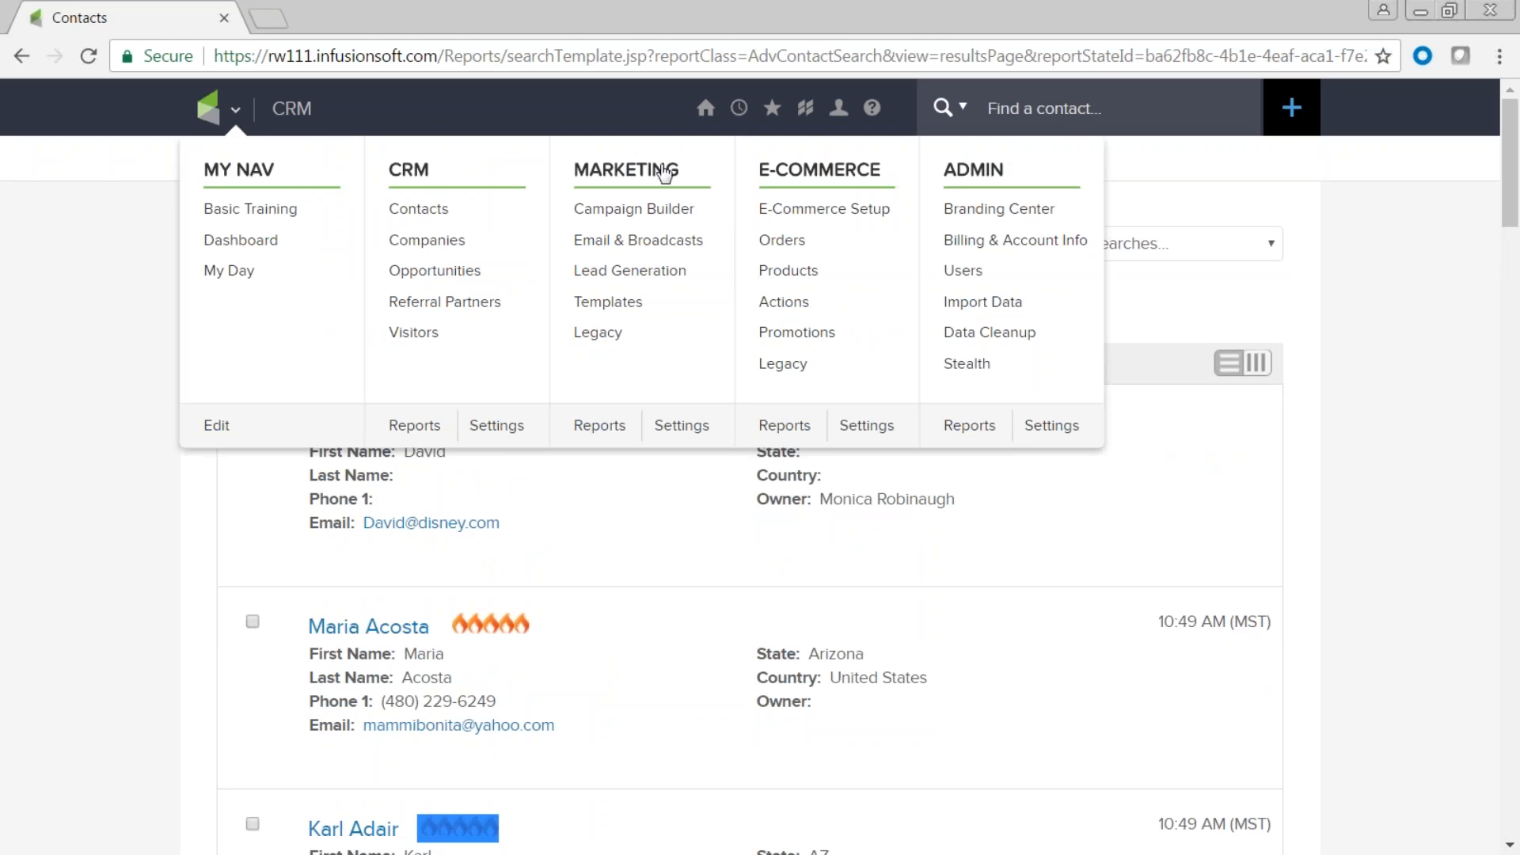
click(640, 212)
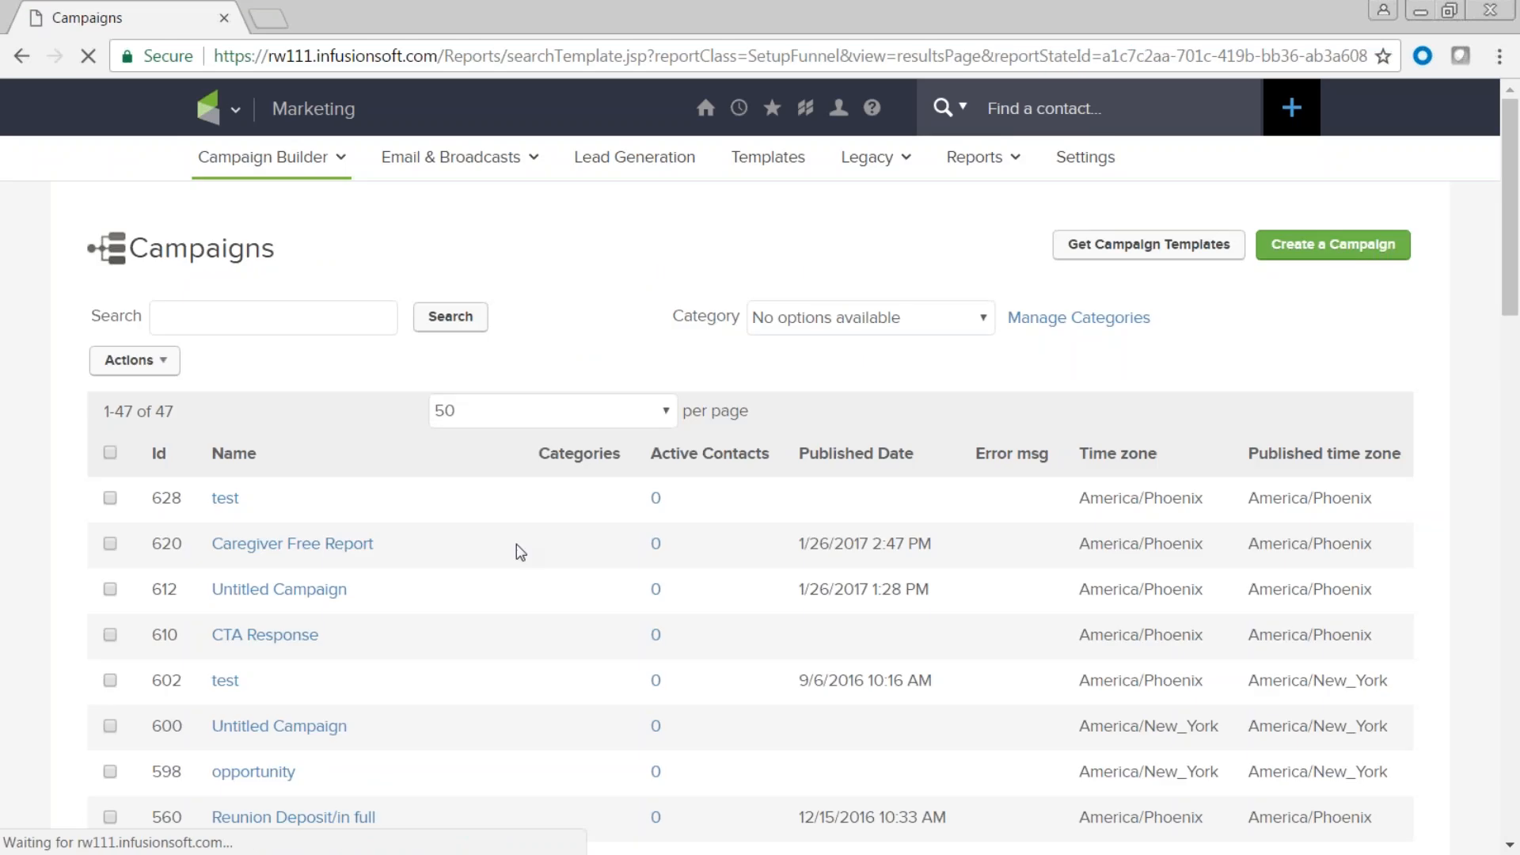
In the test campaign, add a Lead Score achieved goal set to 5 flames.
click(225, 500)
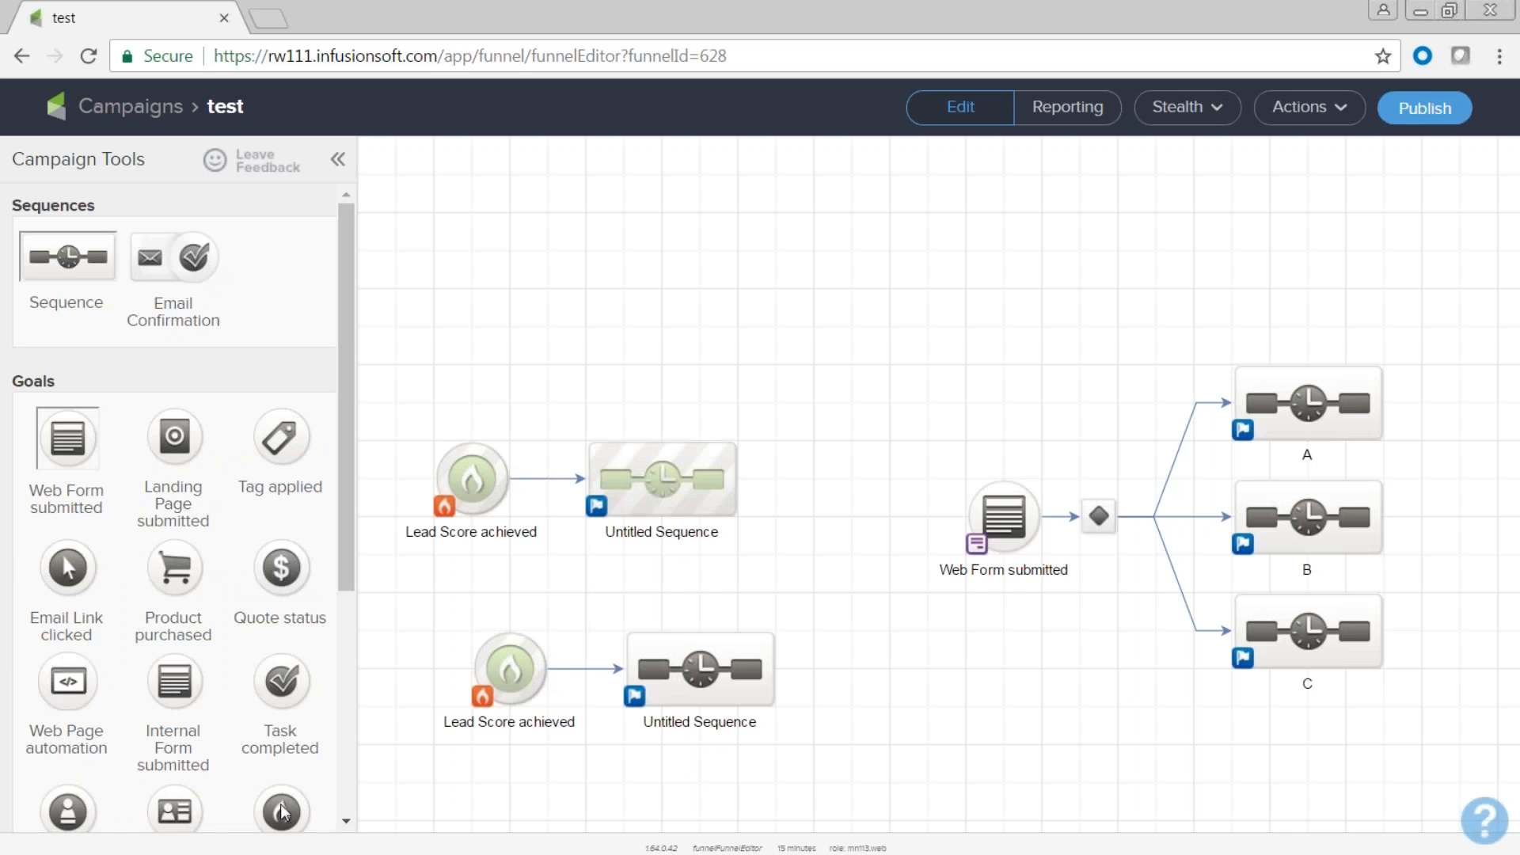
scroll(321, 764, down, 3)
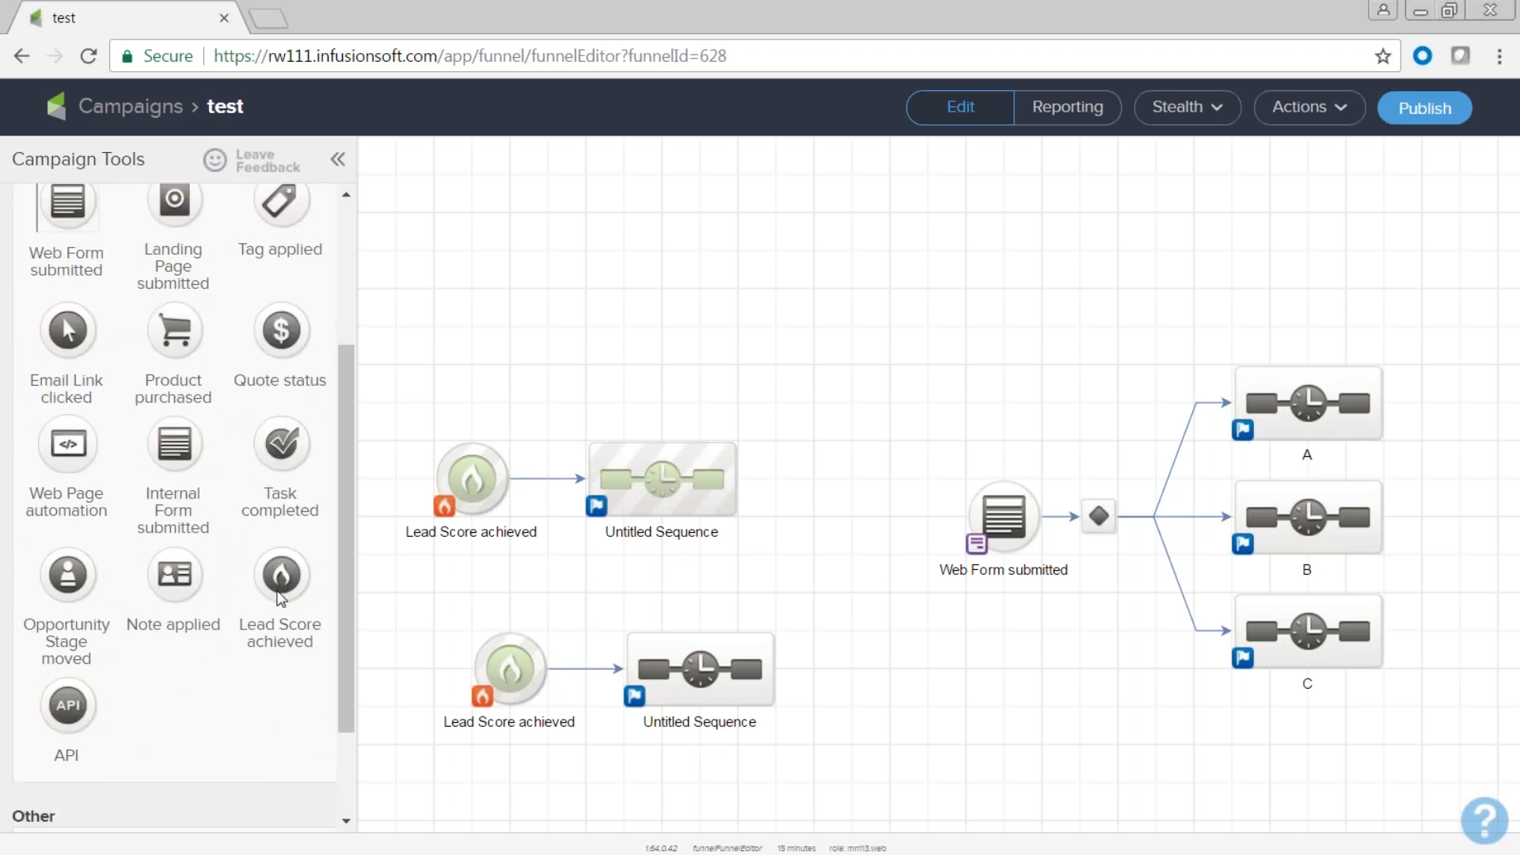
drag(281, 582, 472, 288)
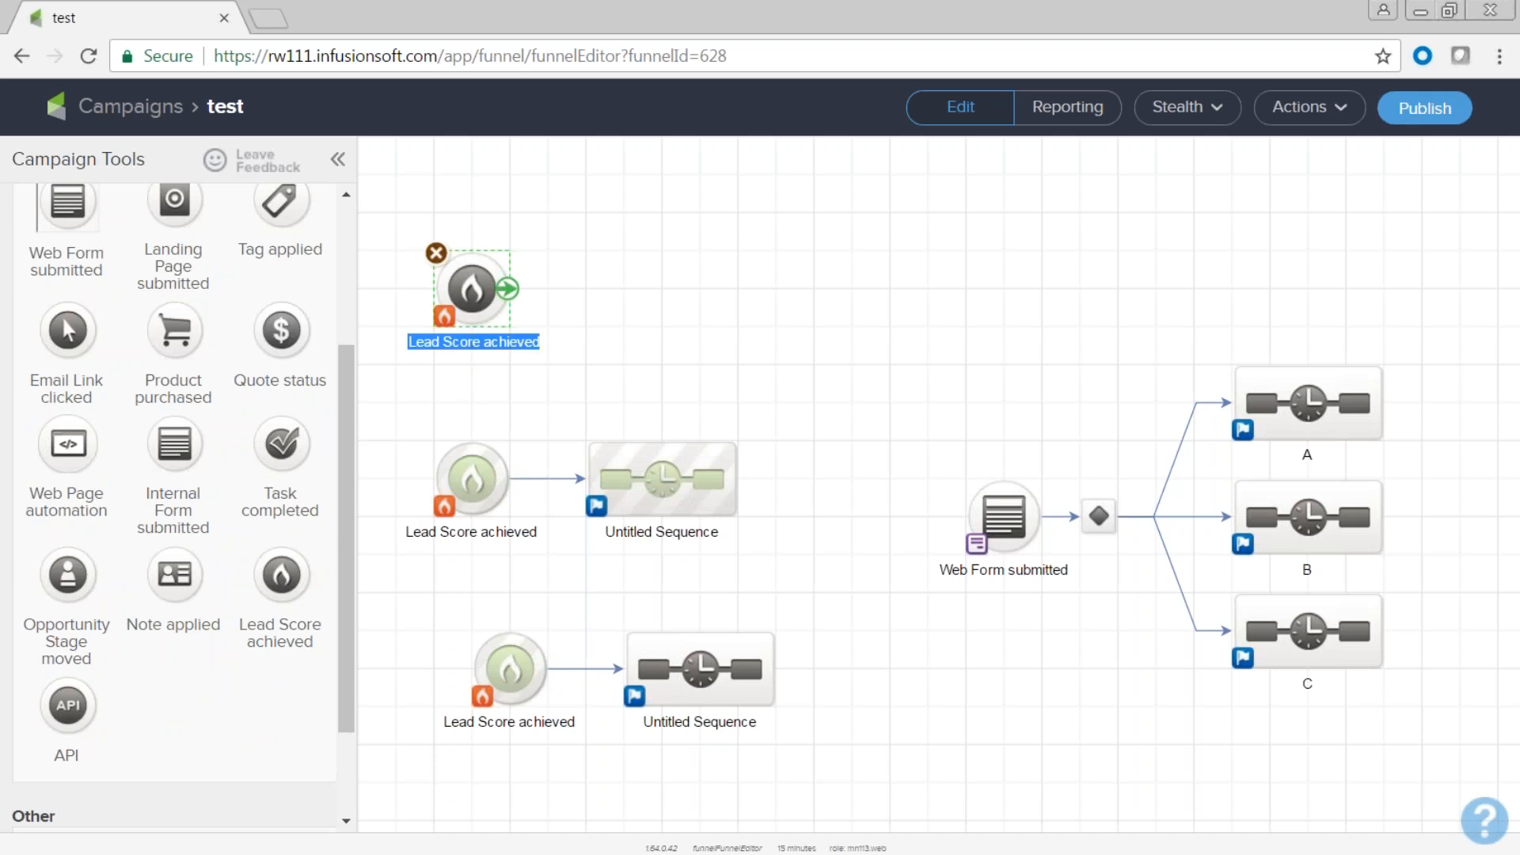
double_click(475, 294)
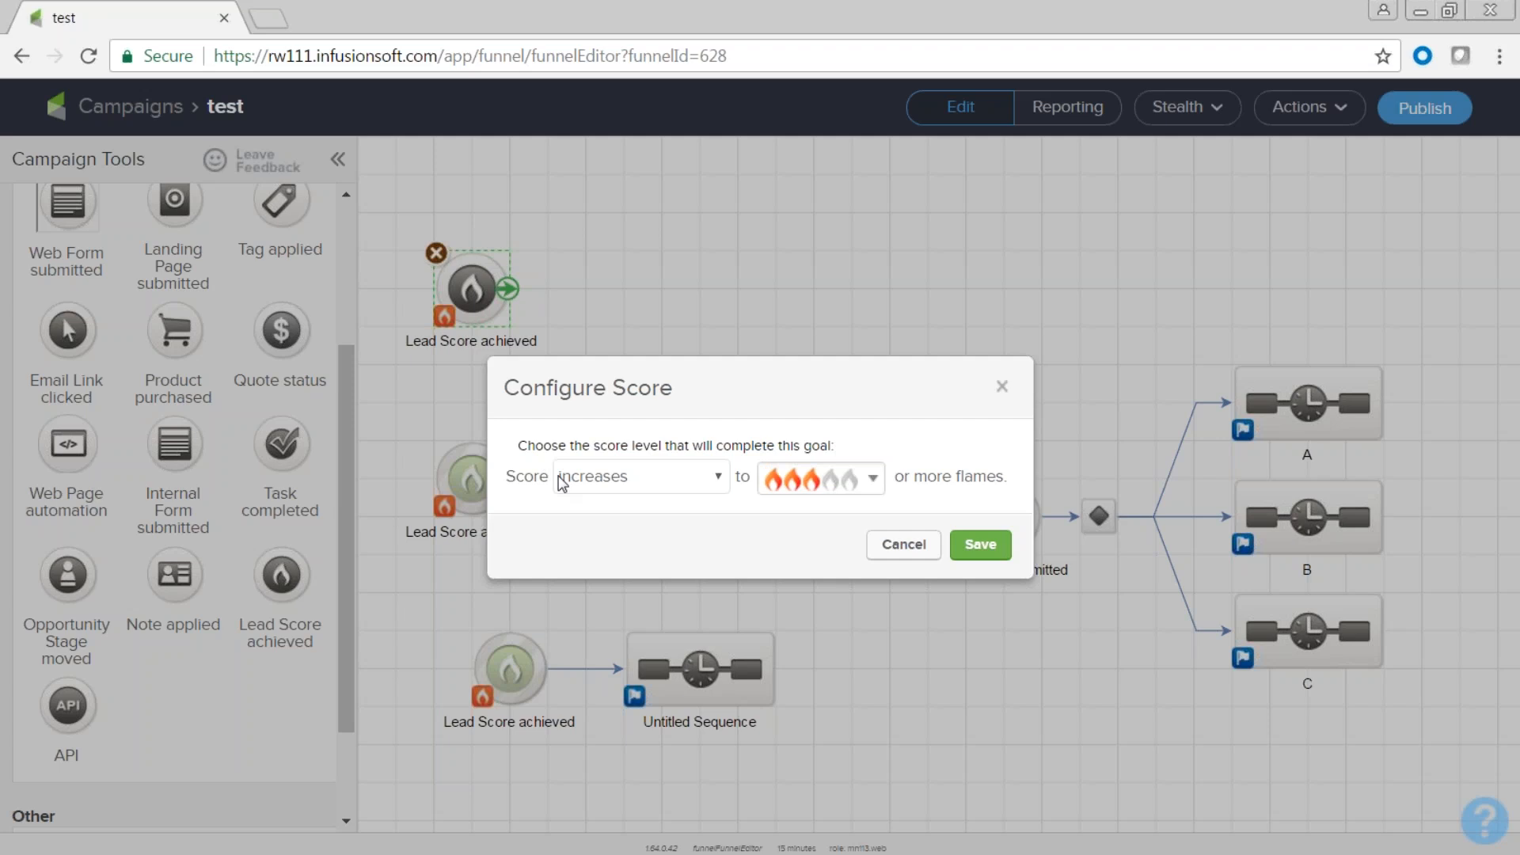
click(723, 480)
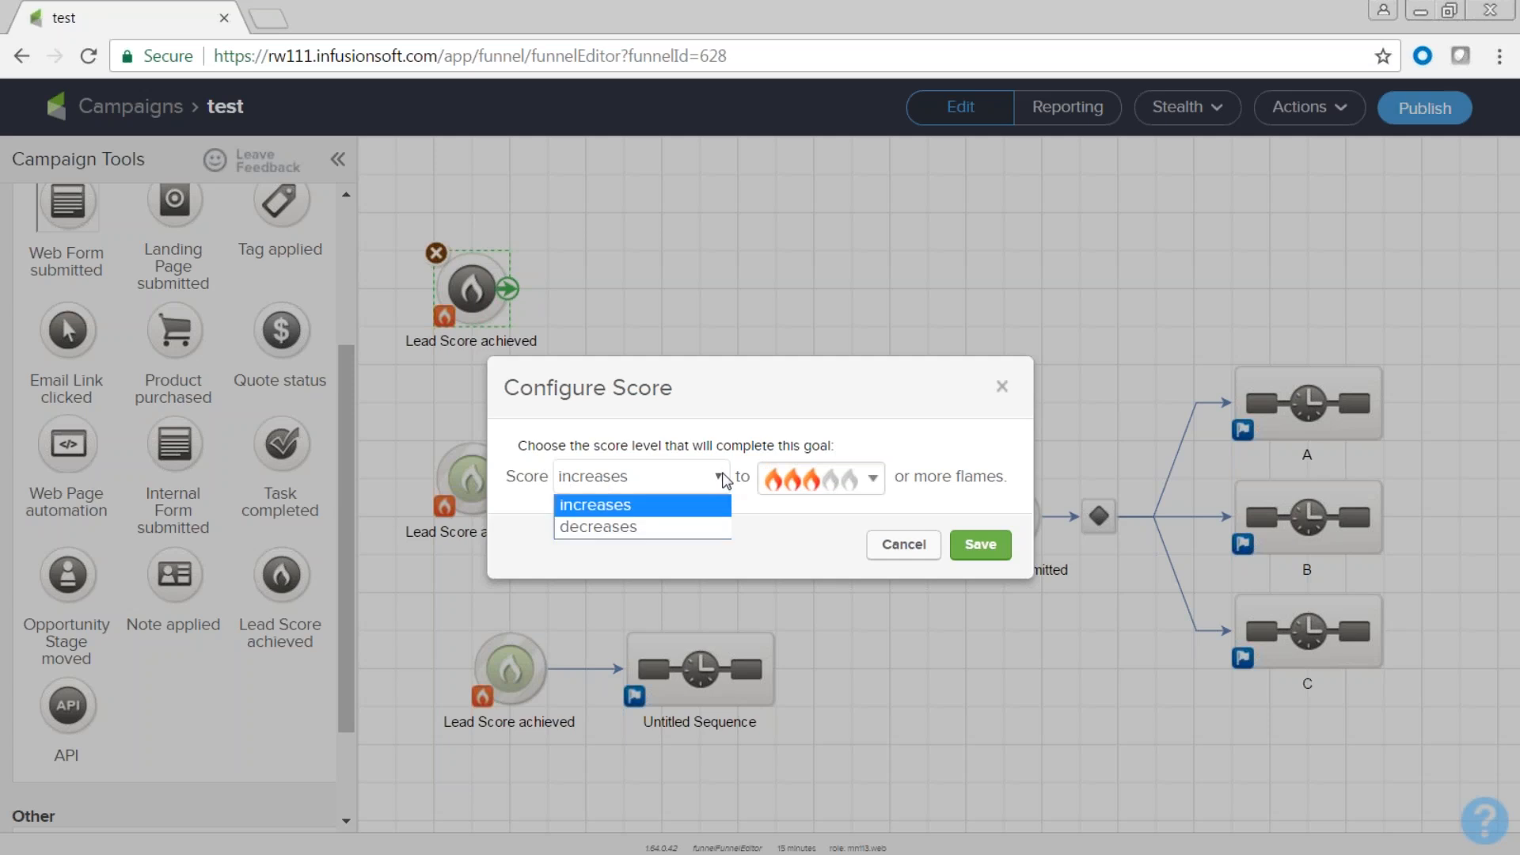
click(874, 480)
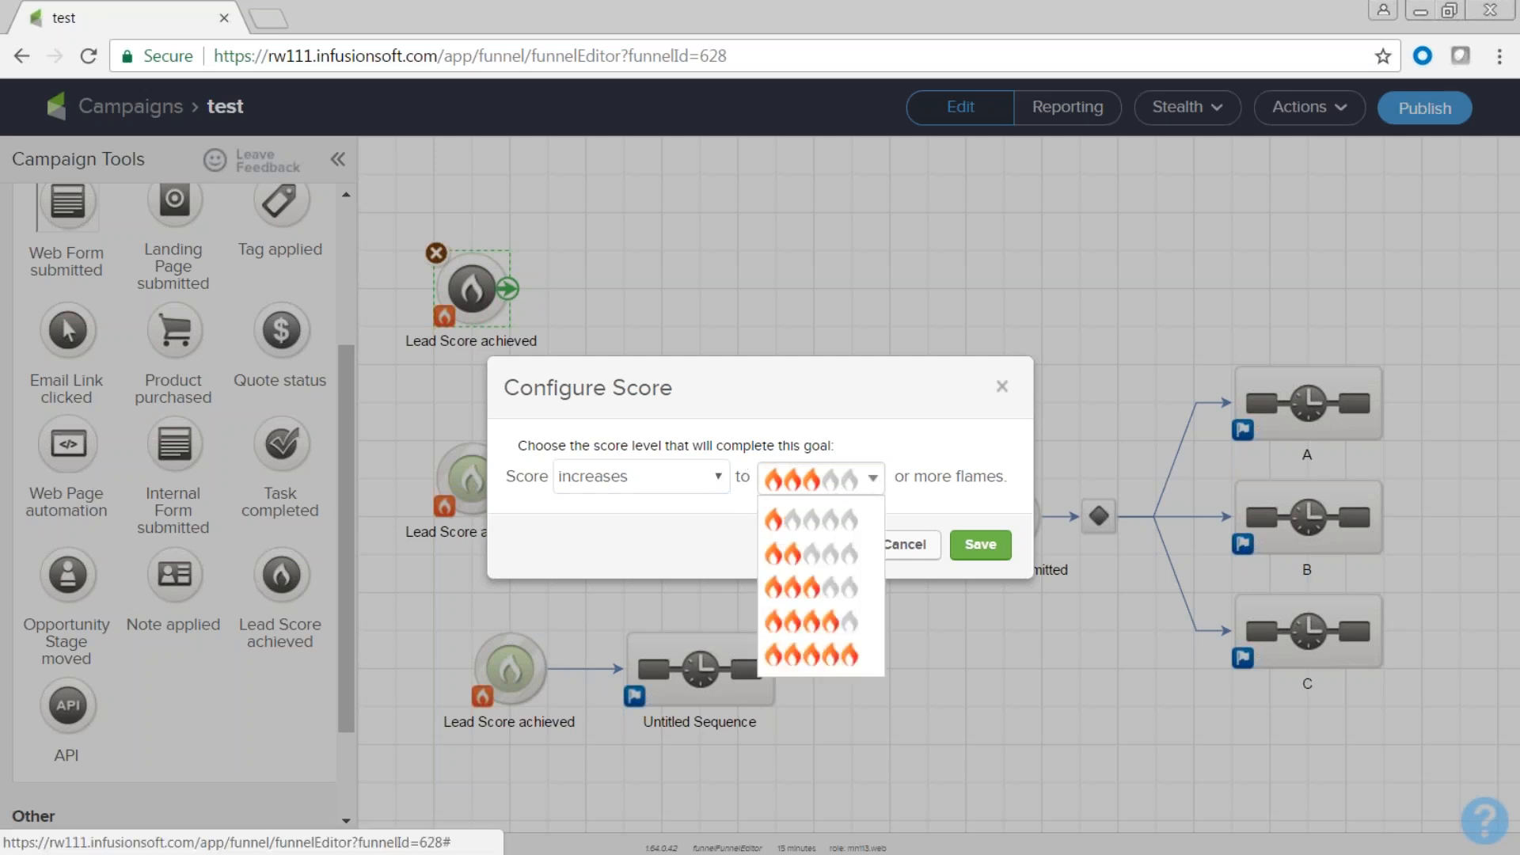
click(859, 654)
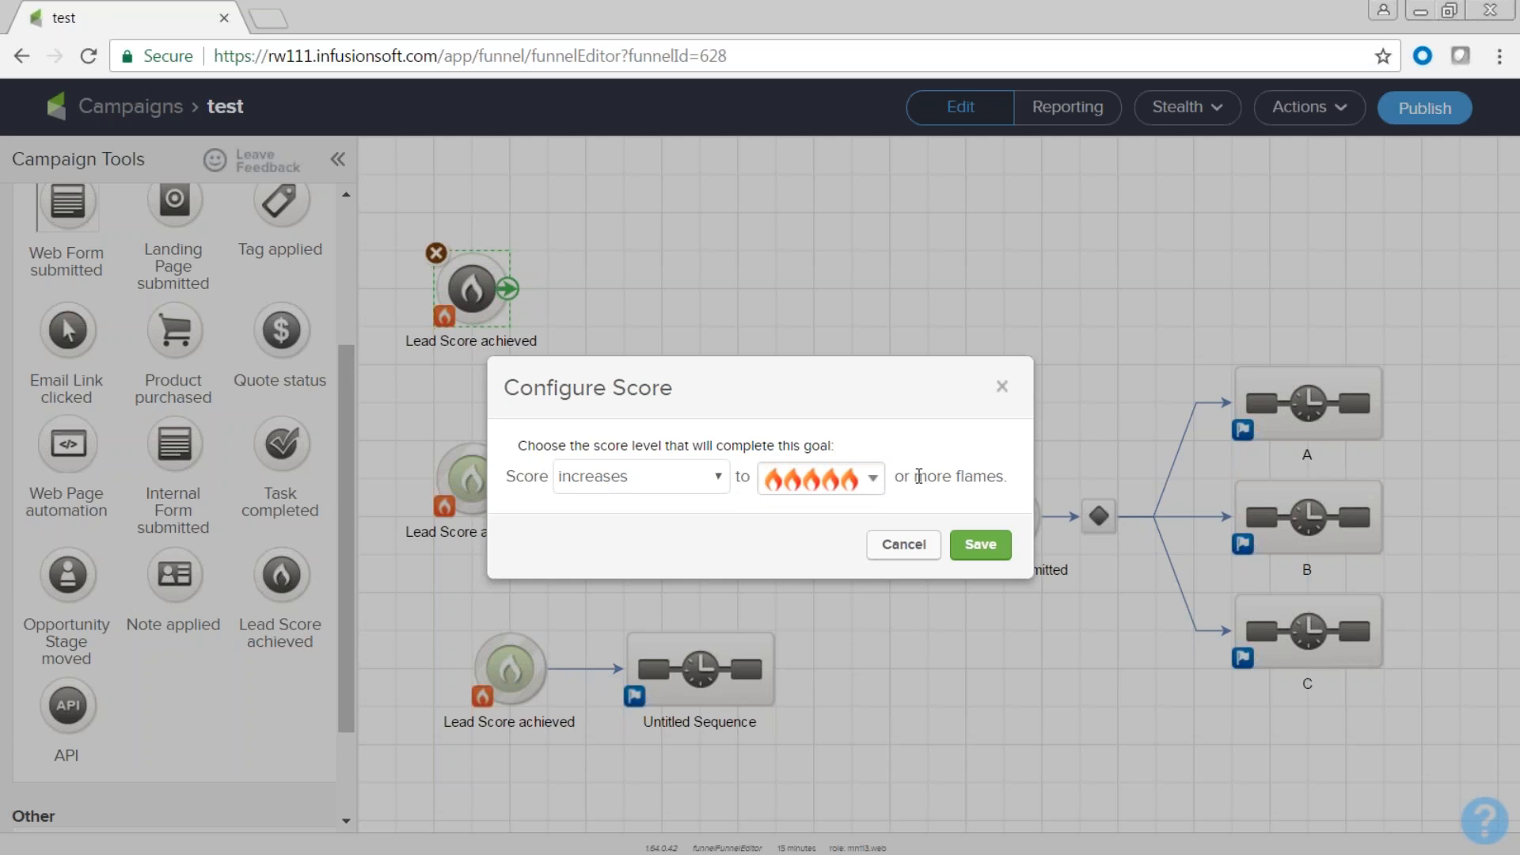
click(980, 545)
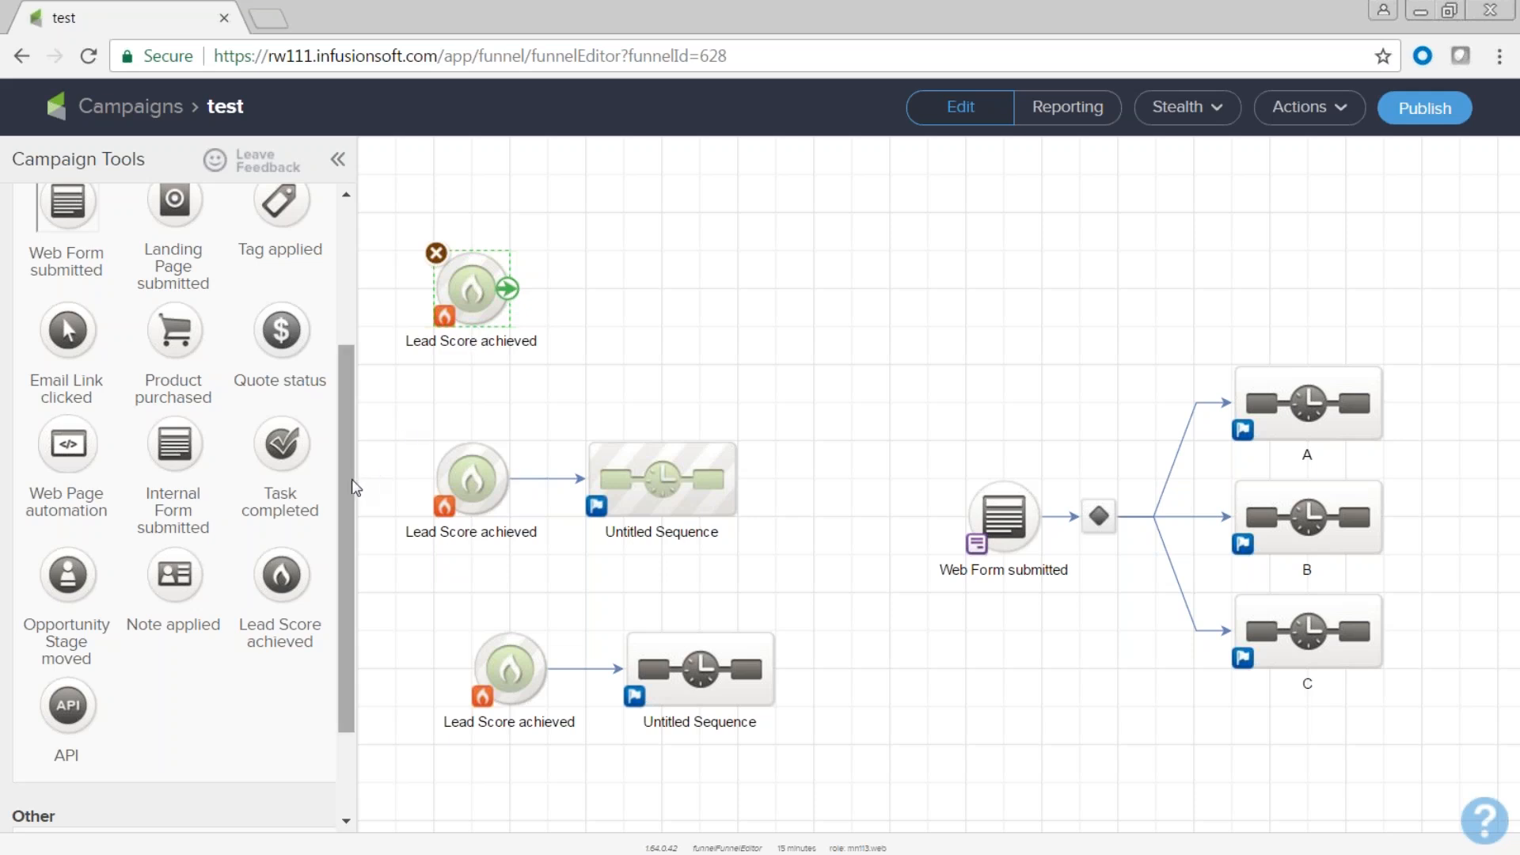
scroll(352, 393, up, 3)
Add a sequence connected to the new Lead Score goal and open it.
drag(51, 259, 605, 269)
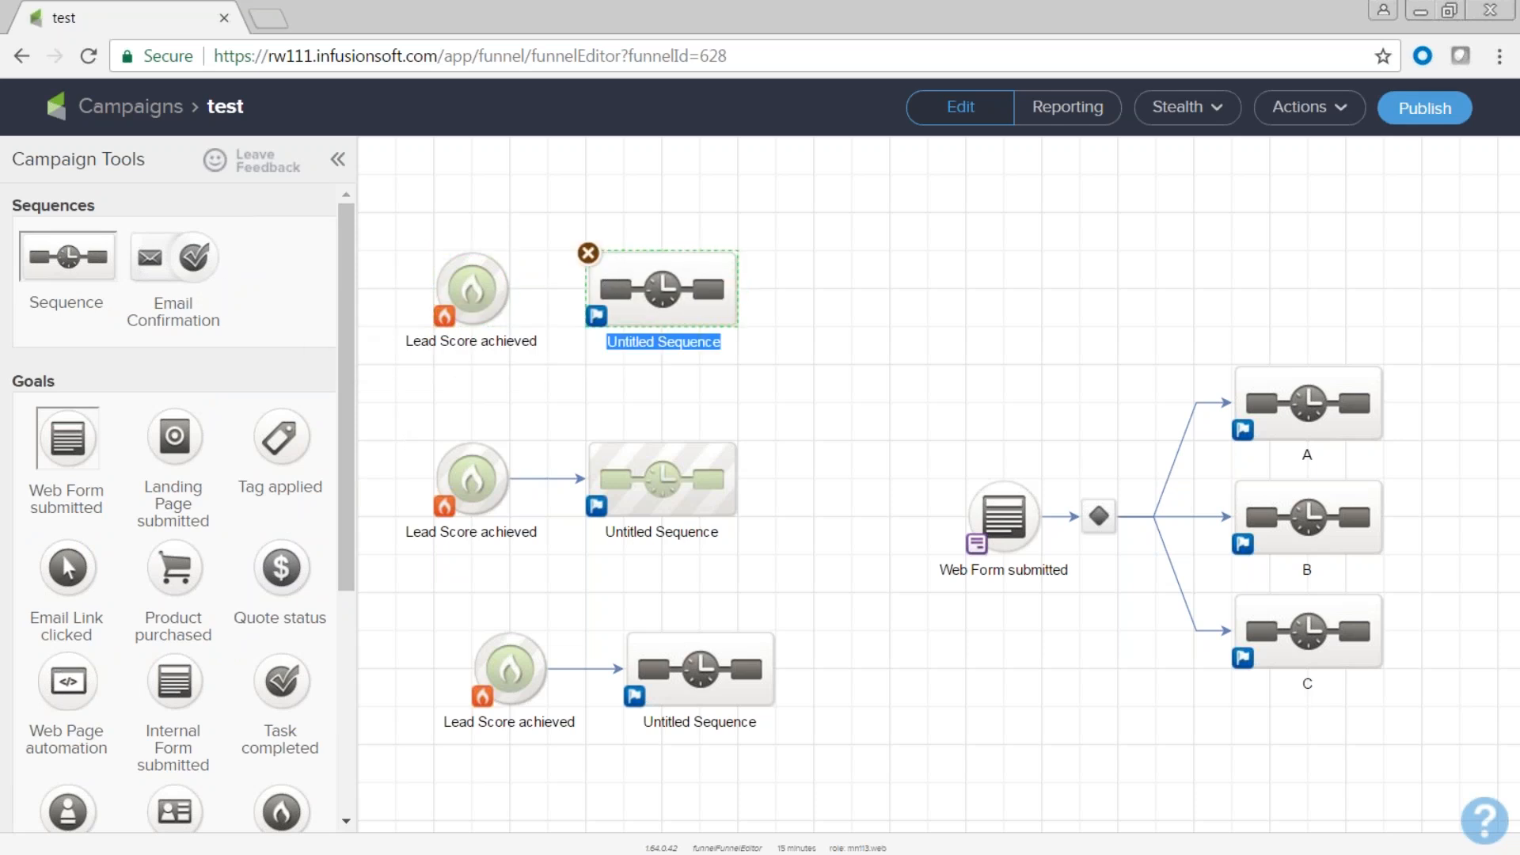
drag(507, 288, 605, 300)
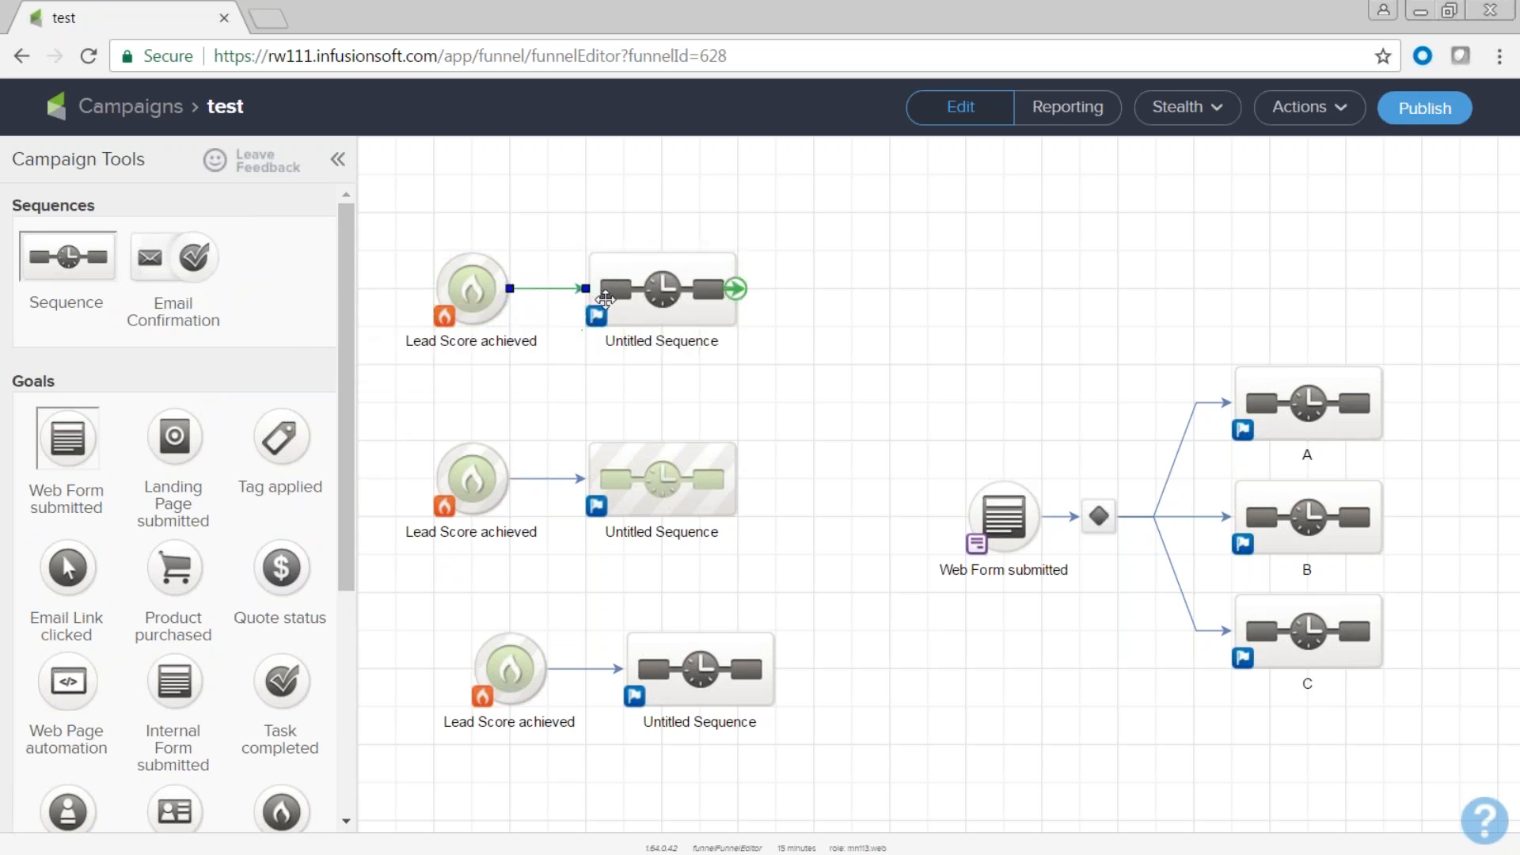
double_click(663, 287)
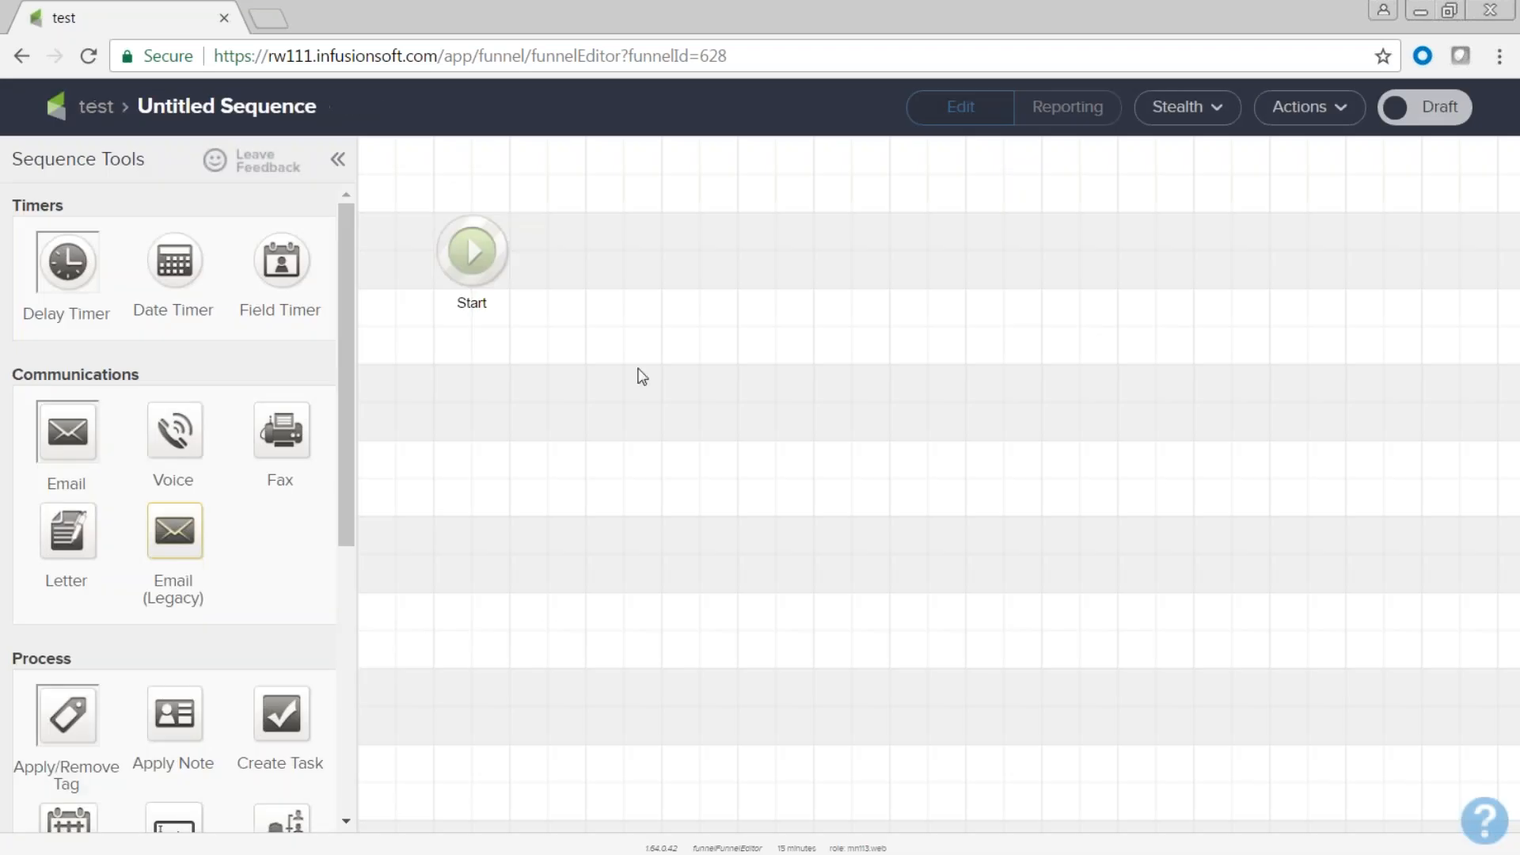
Add a Create Task step after Start titled 'Leadscore 5'.
drag(278, 715, 602, 203)
double_click(624, 252)
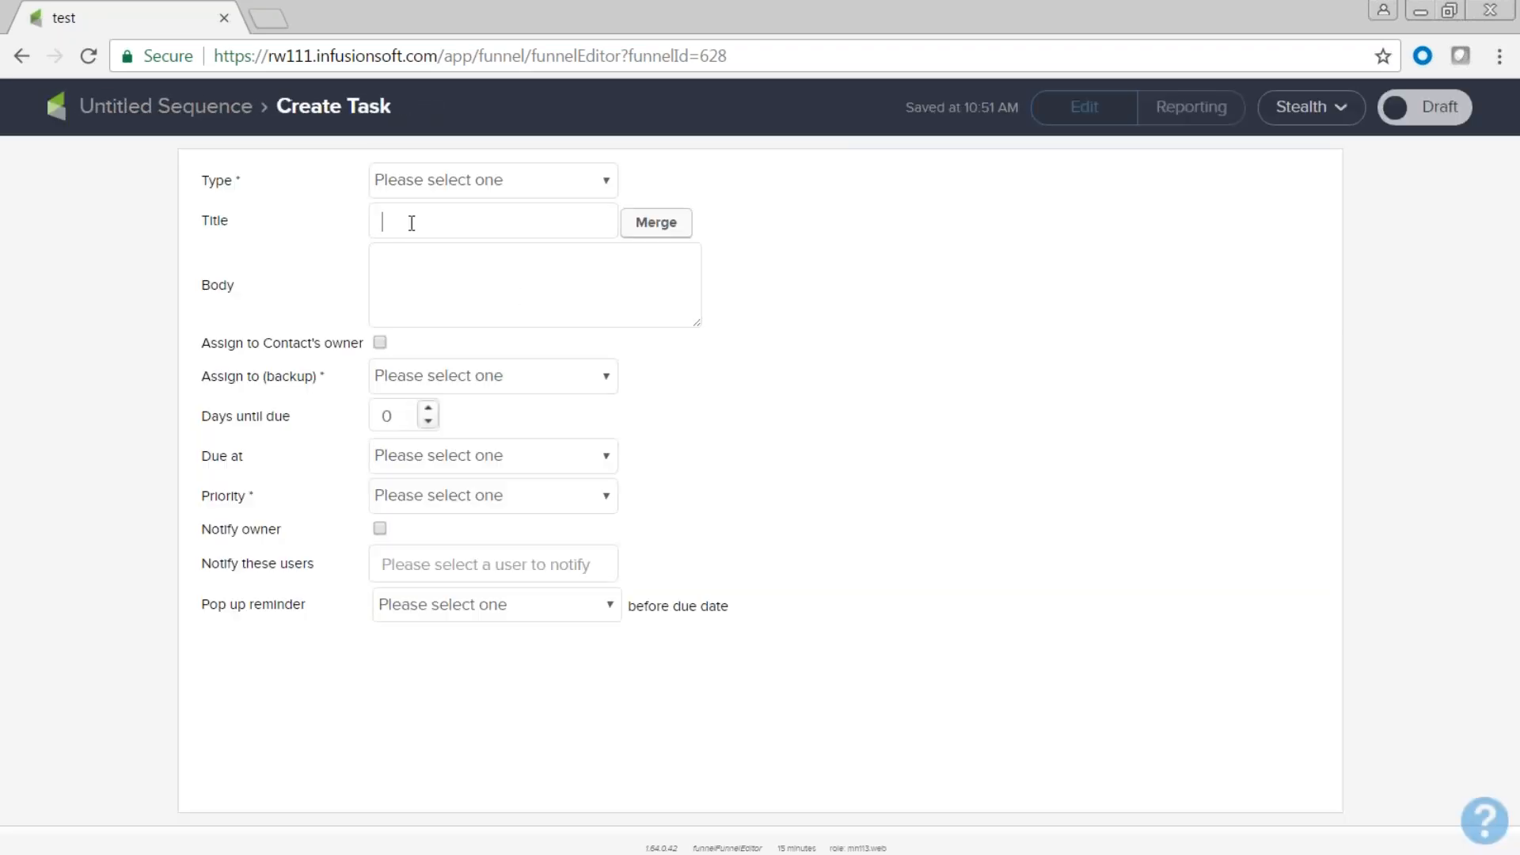
text(Leadscore 5)
click(388, 293)
Insert first name, last name, Email, Company and Phone 1 merge fields into the task body.
click(673, 232)
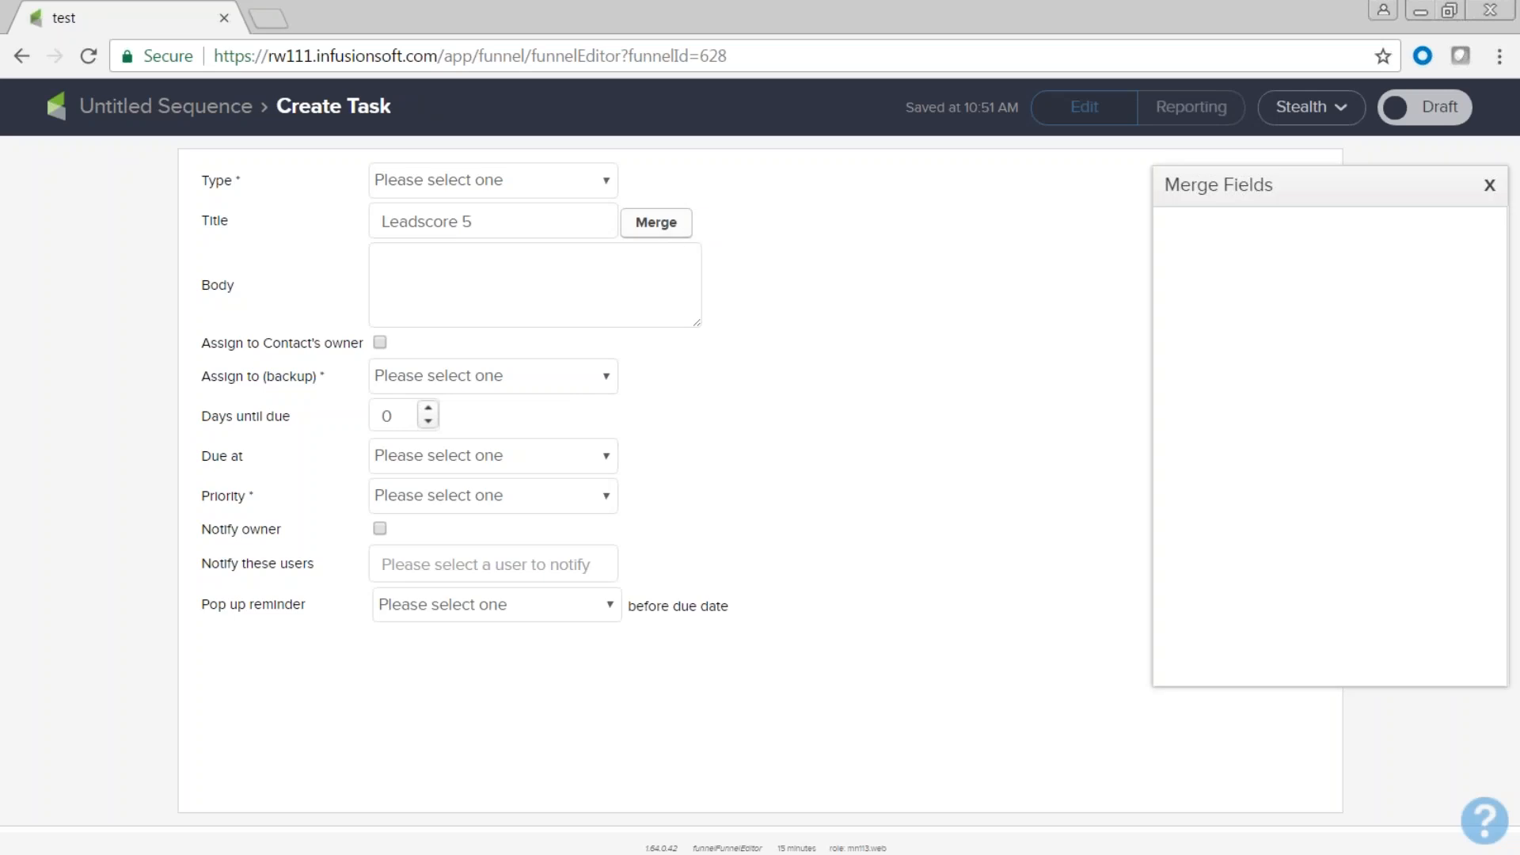
click(1299, 227)
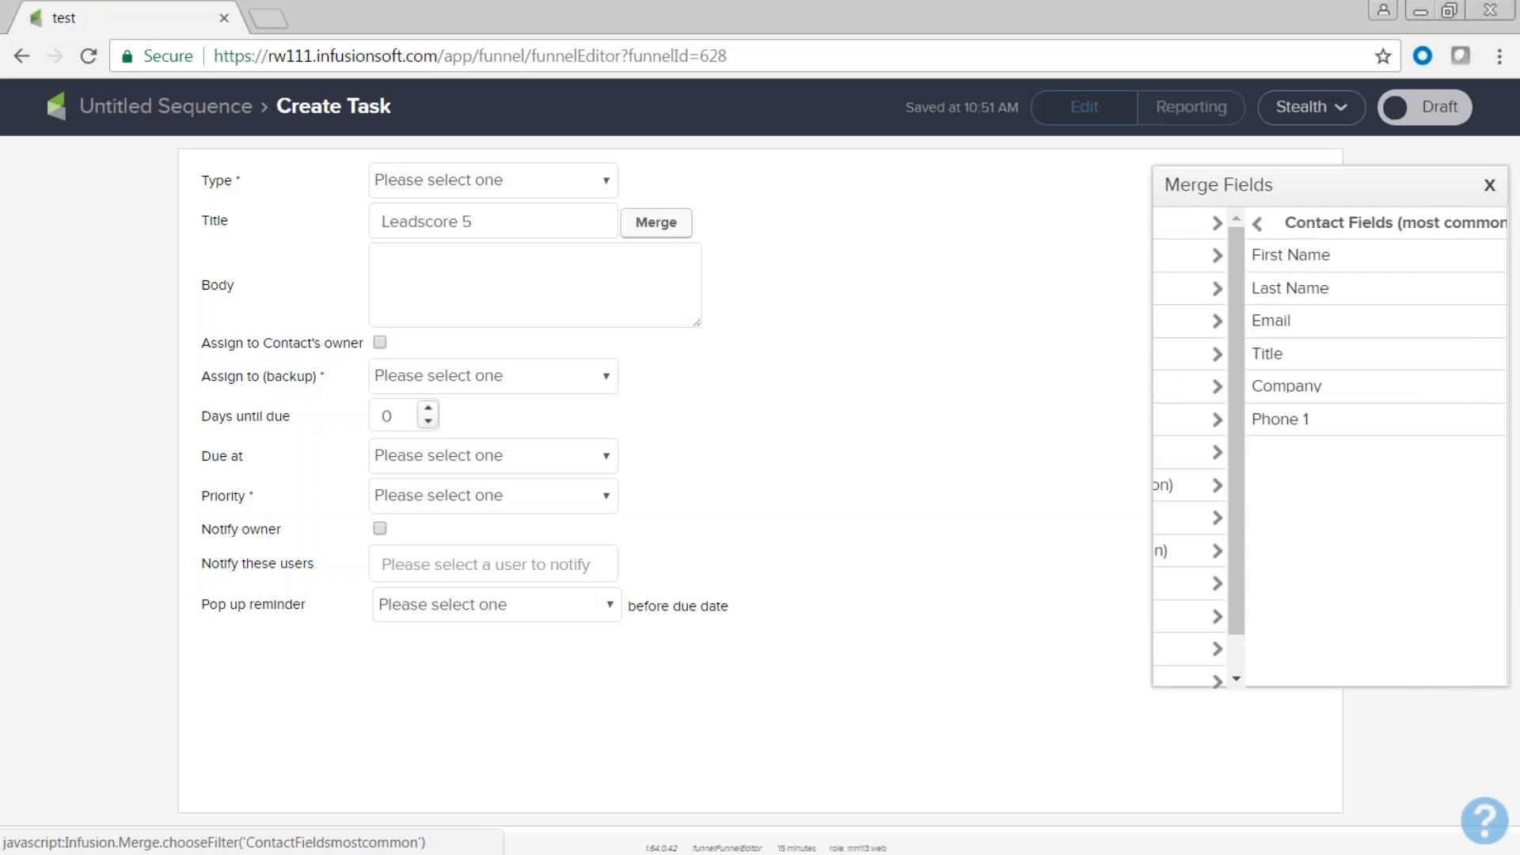
click(1229, 261)
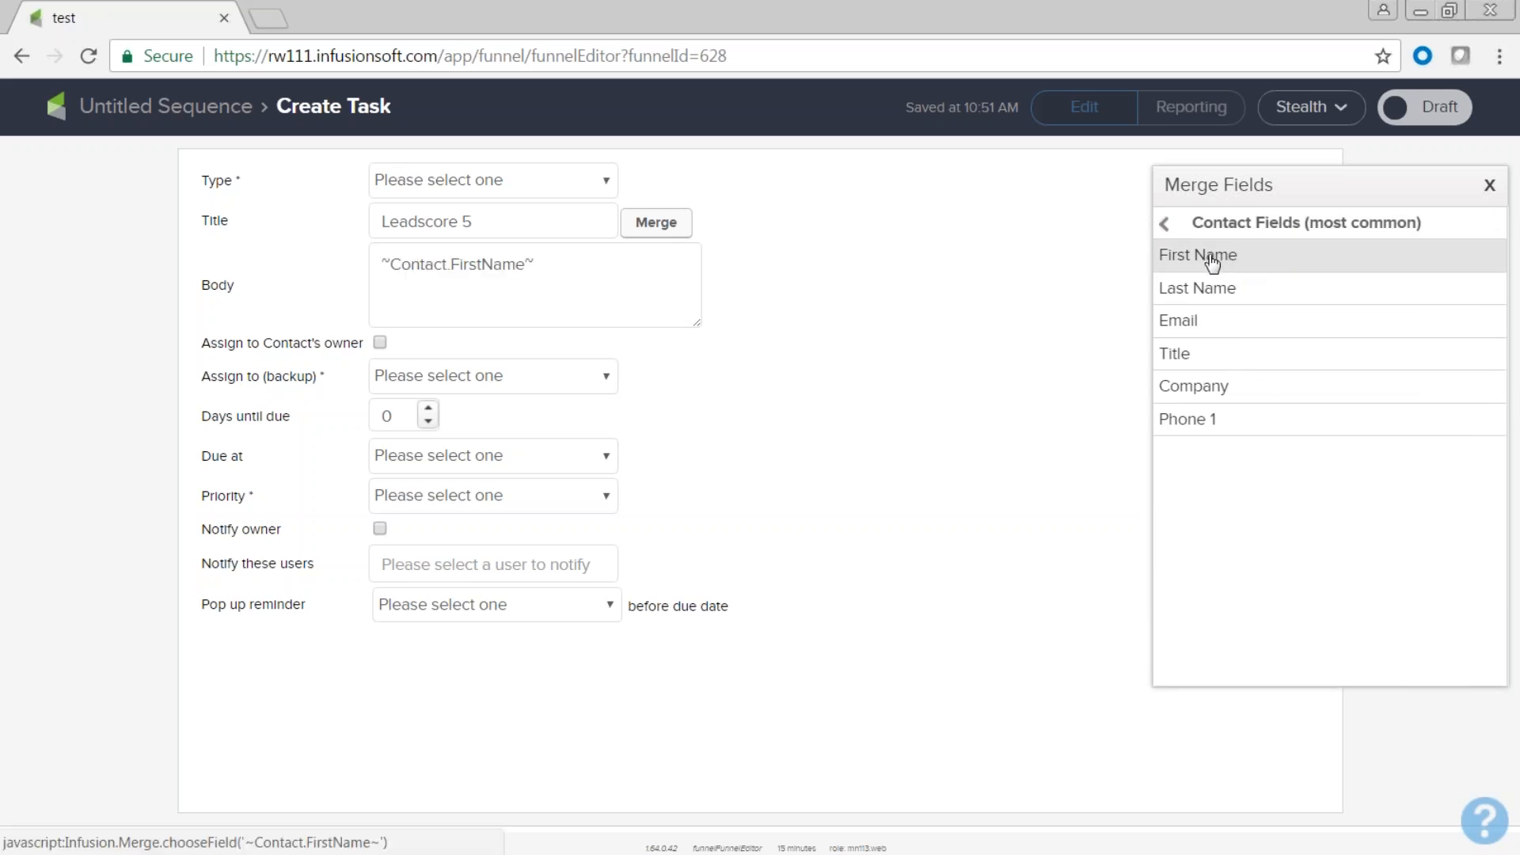
click(1211, 297)
click(1188, 321)
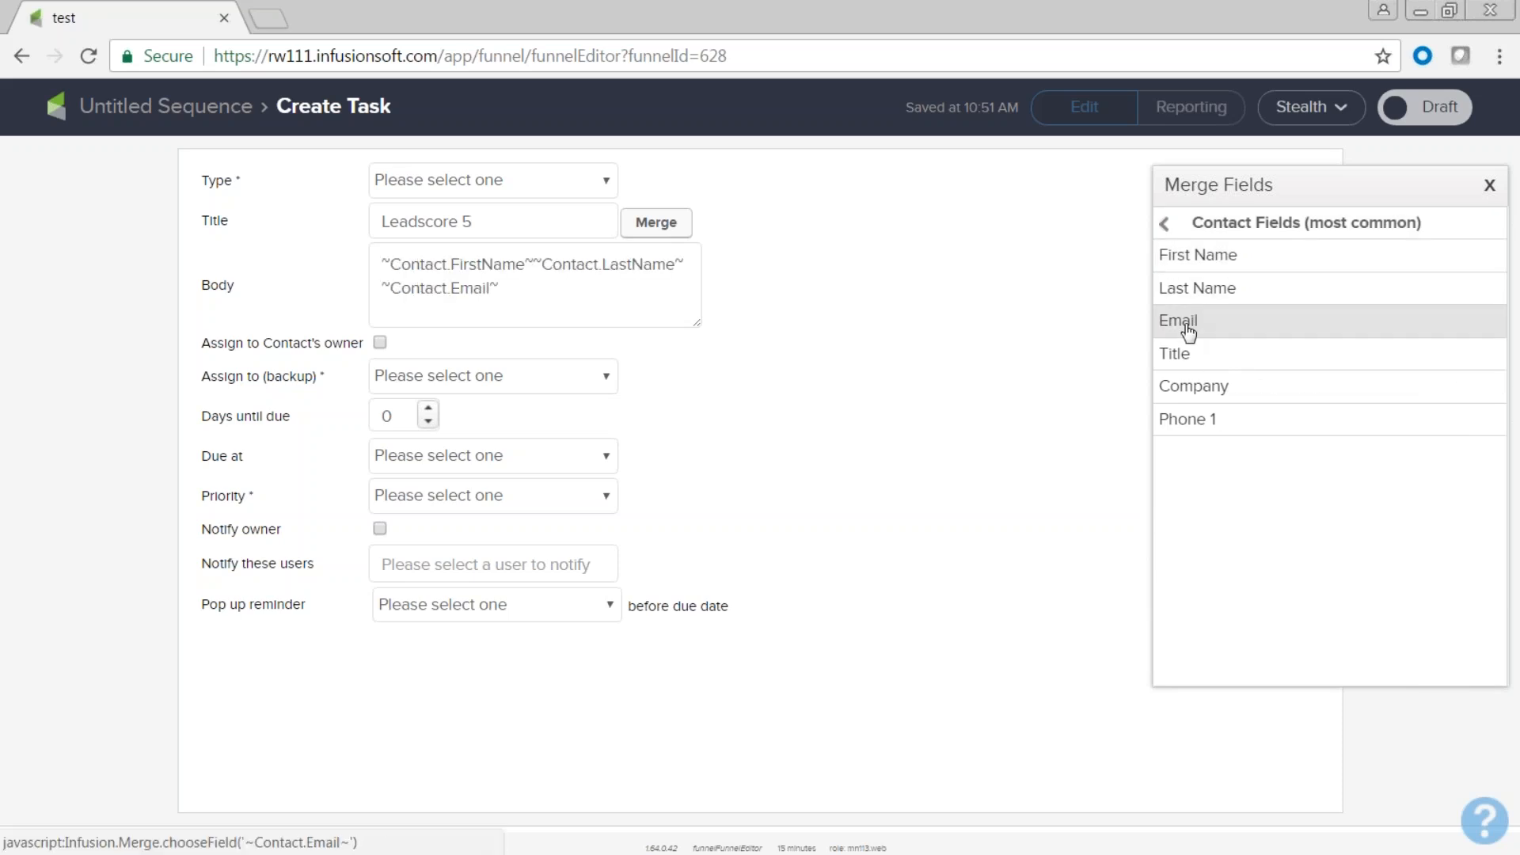
click(1196, 386)
click(1202, 422)
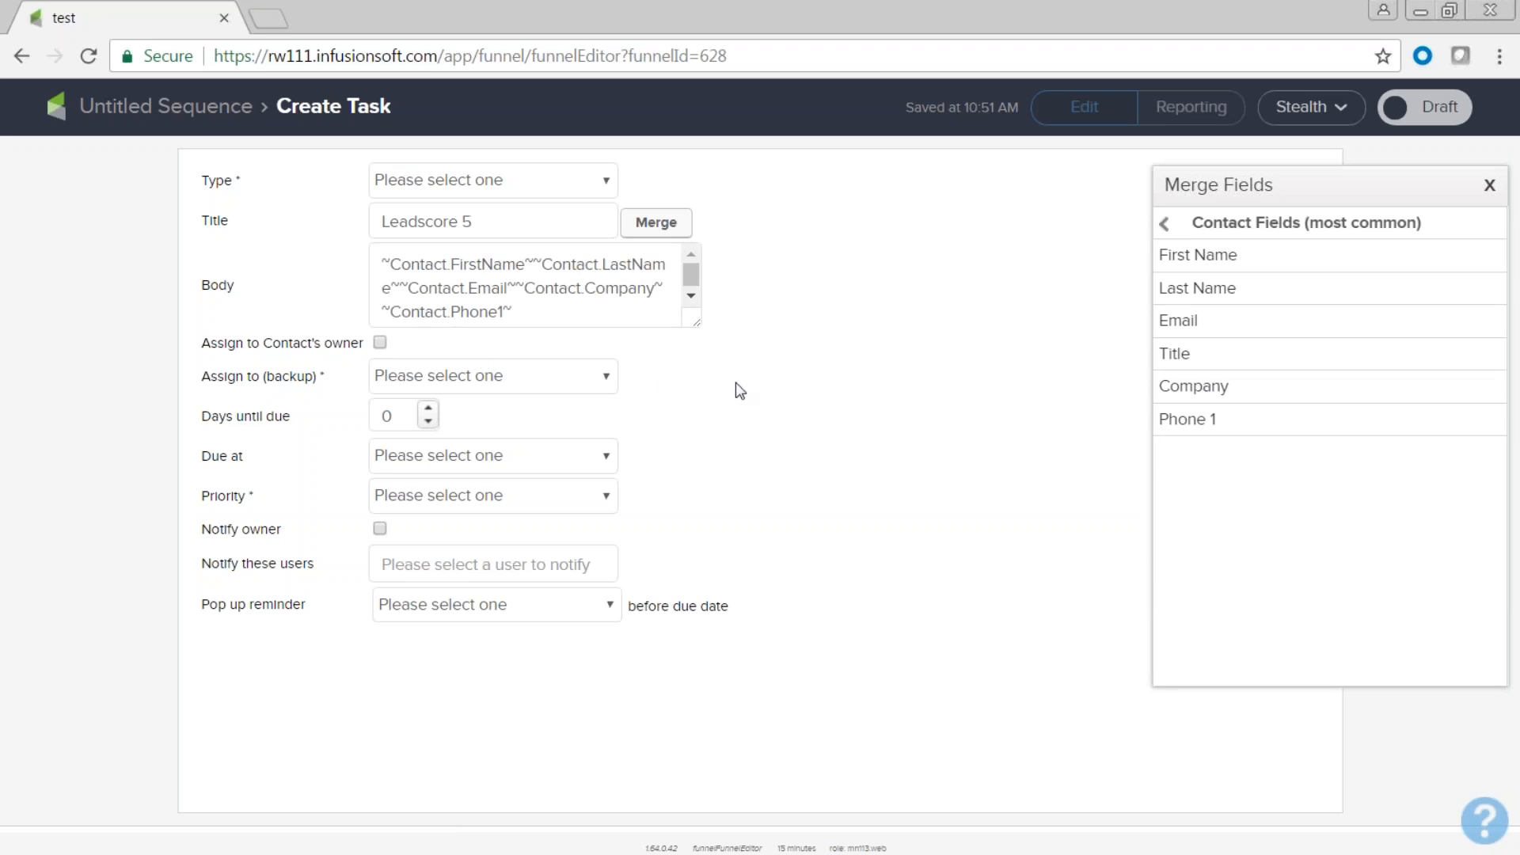
Assign the task to the contact owner with a backup, Critical priority, type Call, and mark it ready.
click(612, 388)
click(599, 426)
click(603, 494)
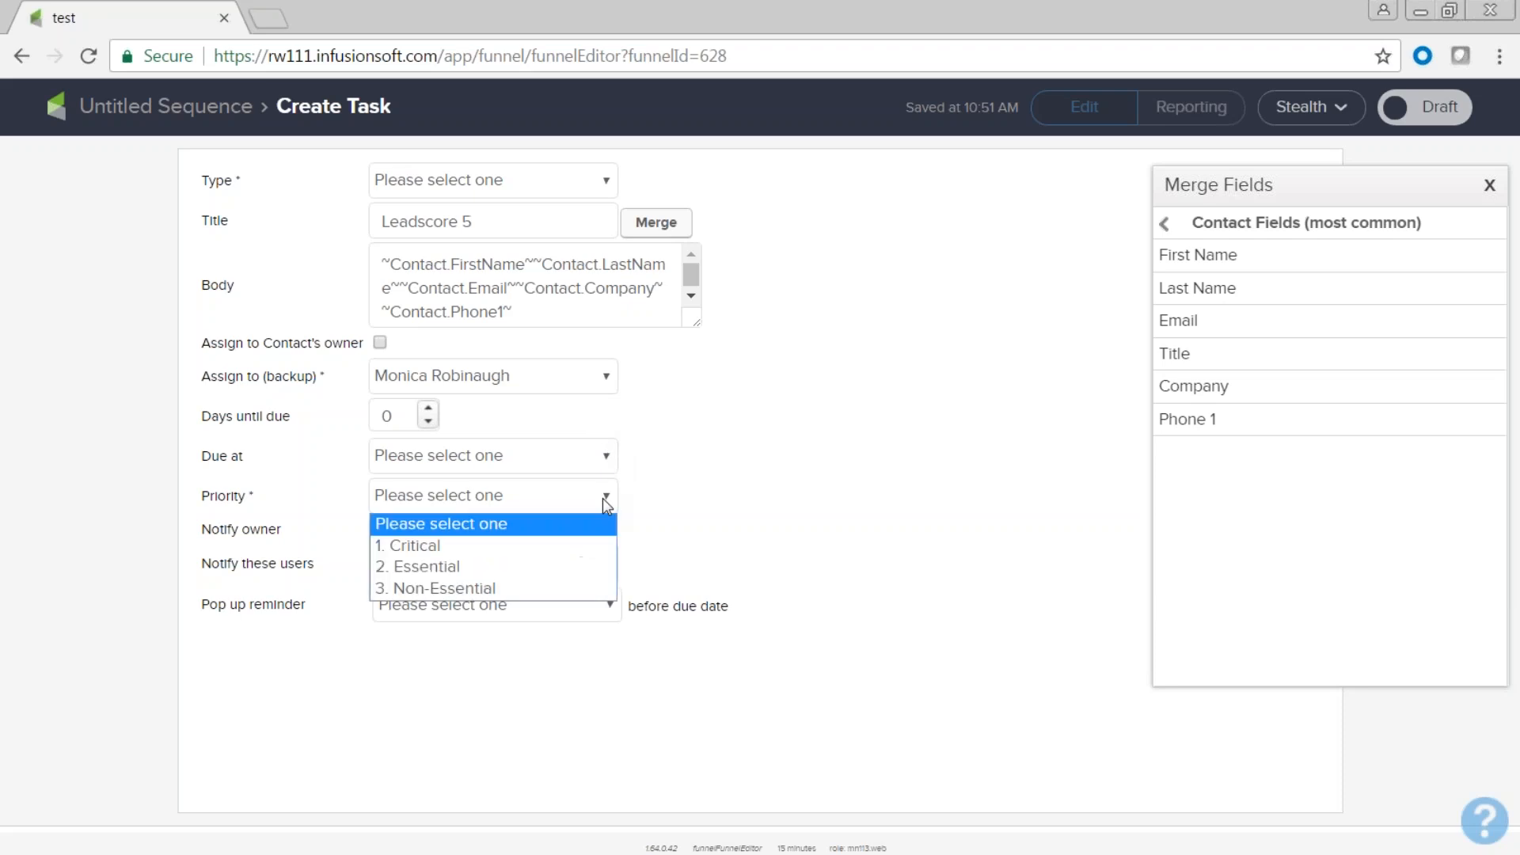
click(595, 545)
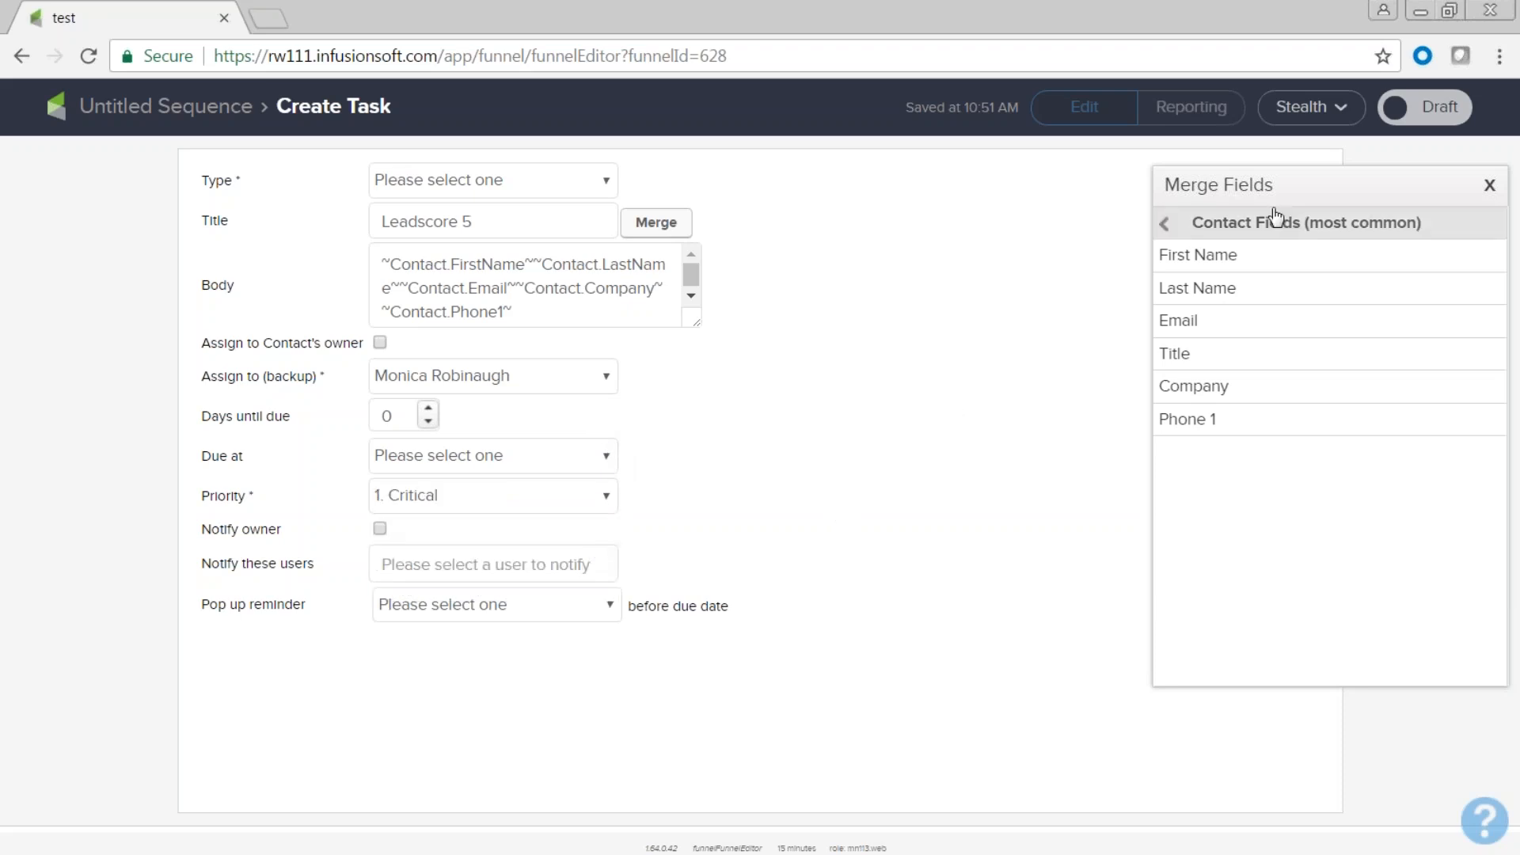
click(1445, 115)
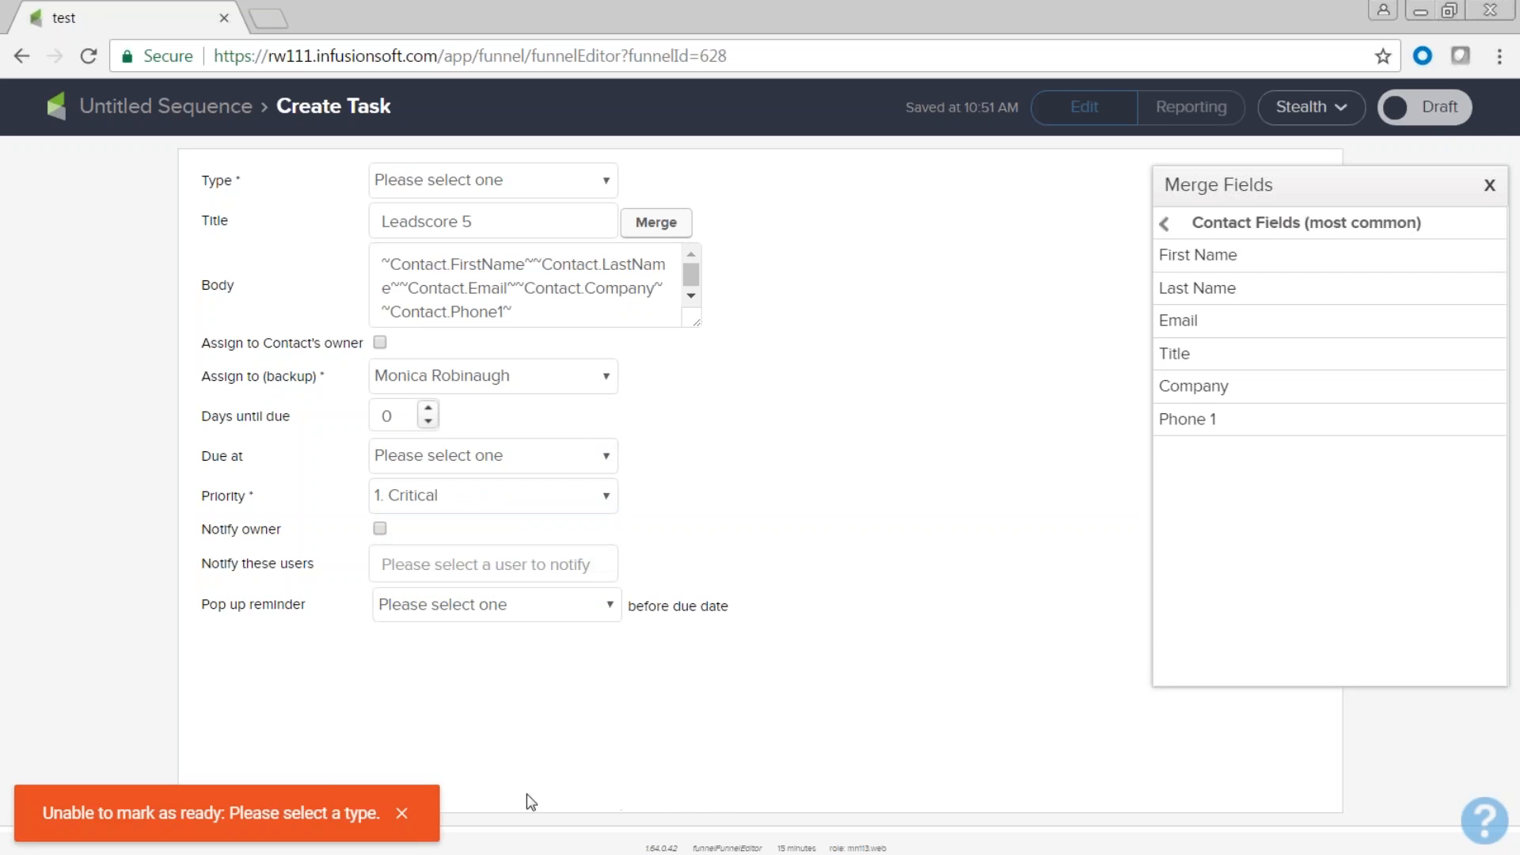
click(404, 812)
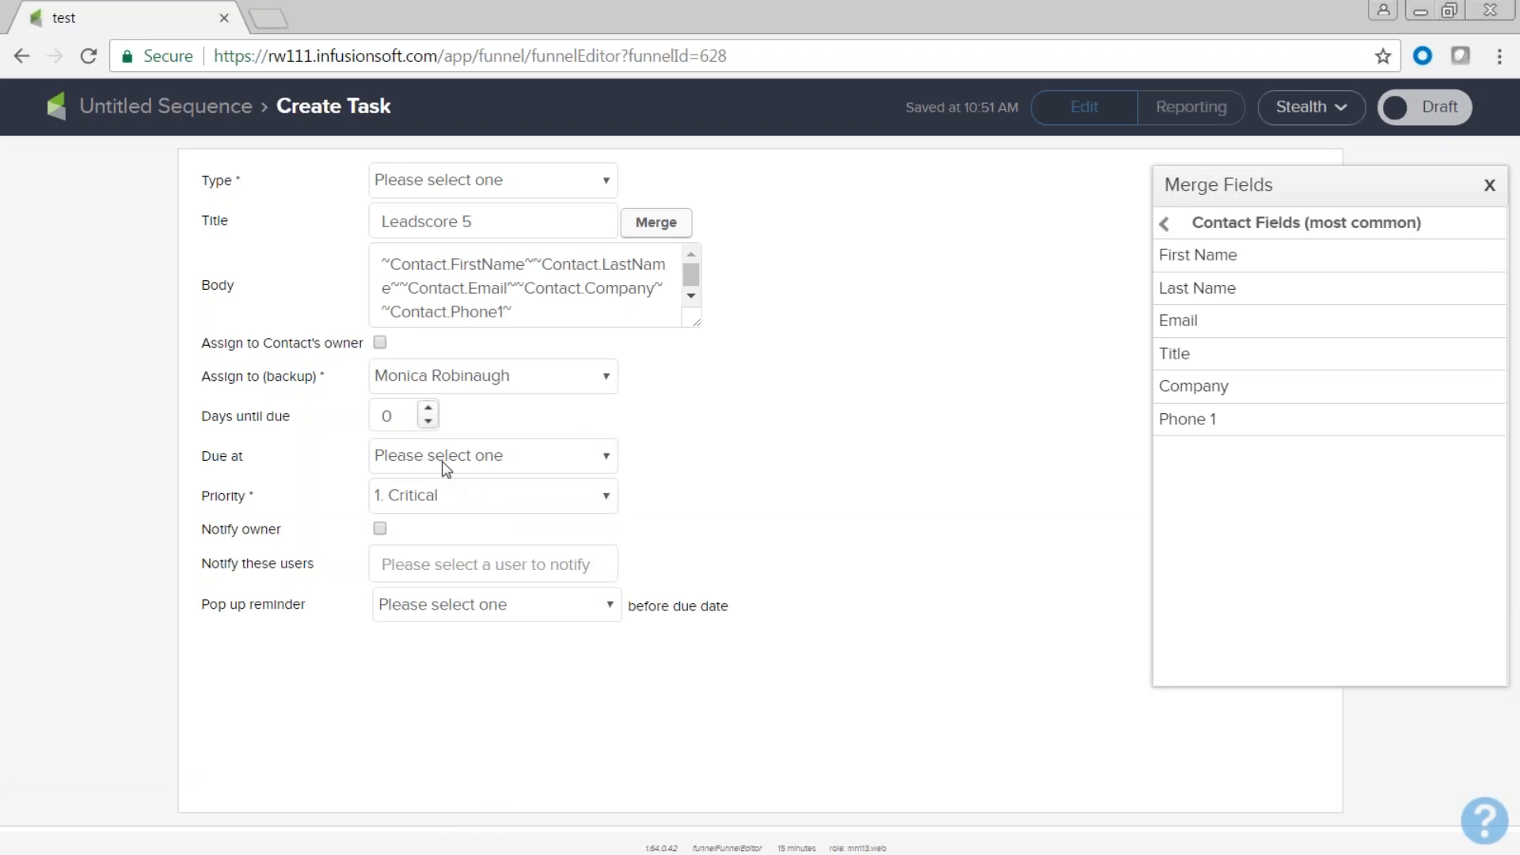
click(381, 345)
click(604, 182)
click(603, 232)
click(1426, 107)
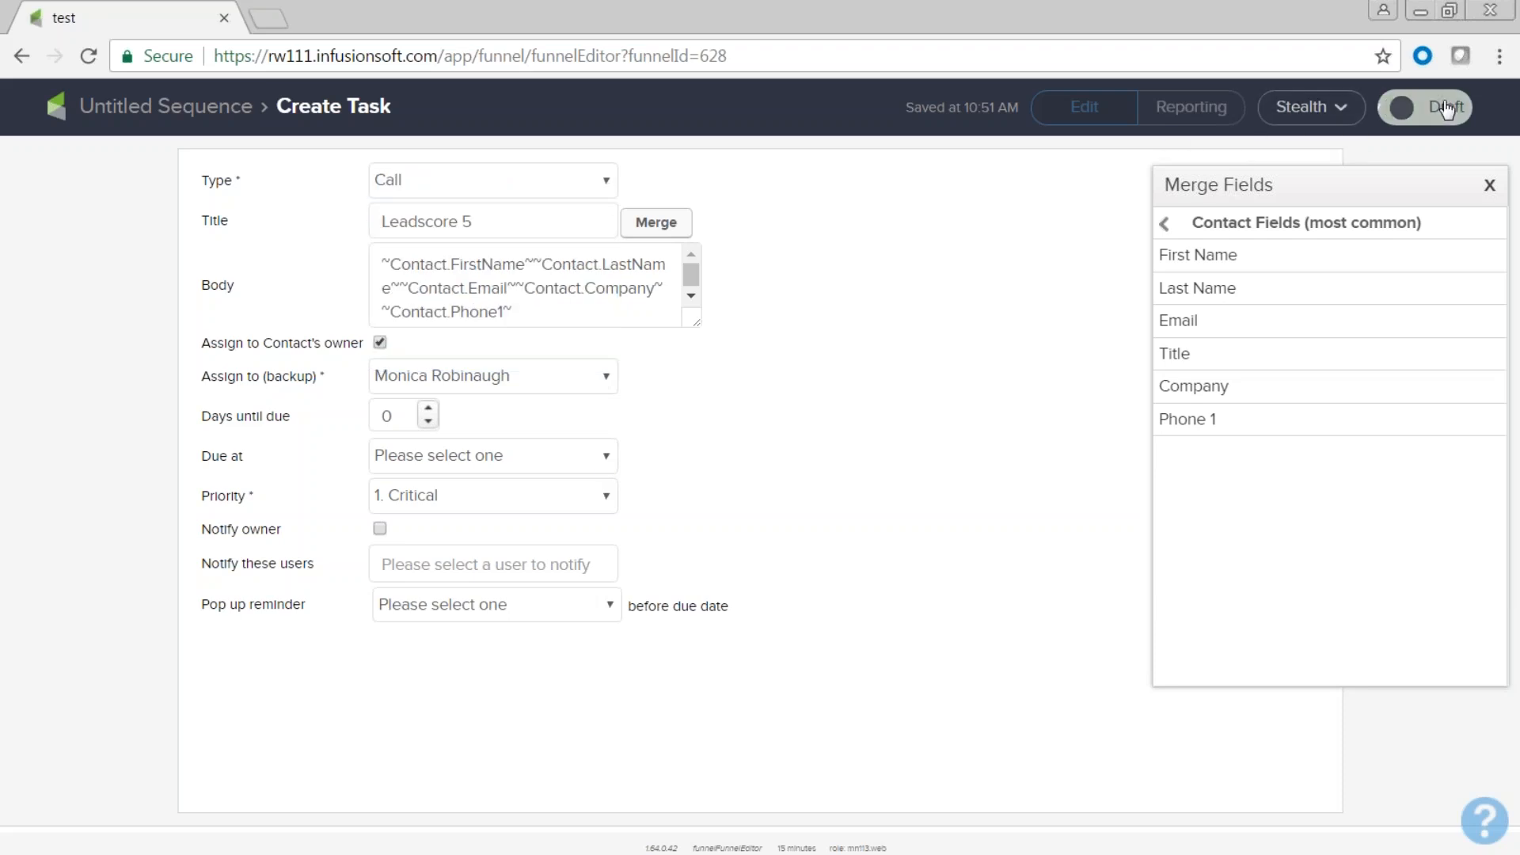
Mark the sequence ready and return to the campaign canvas.
click(22, 56)
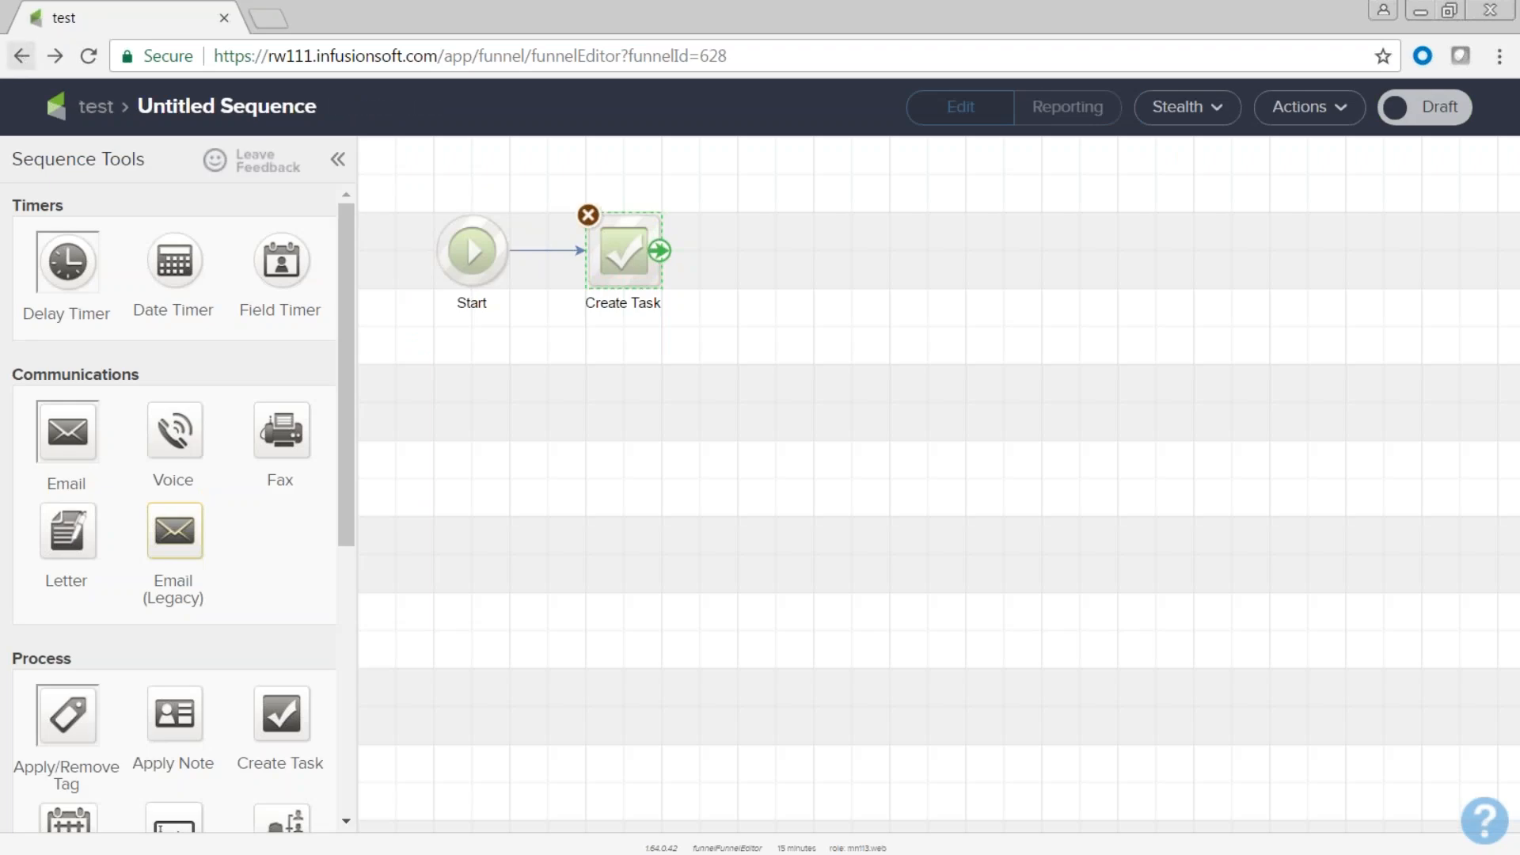
click(723, 469)
click(1440, 111)
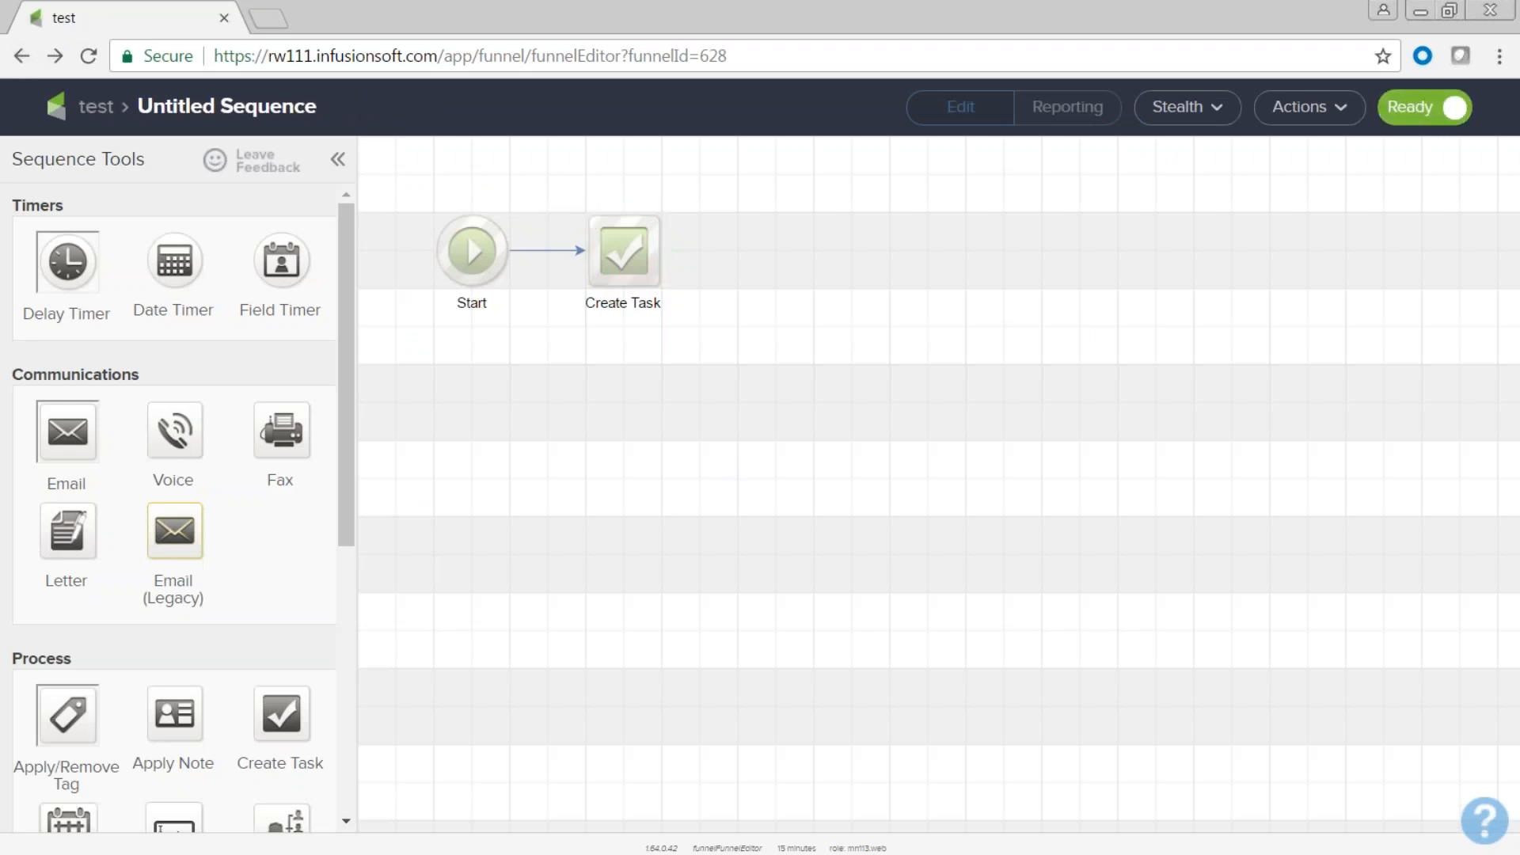
click(22, 55)
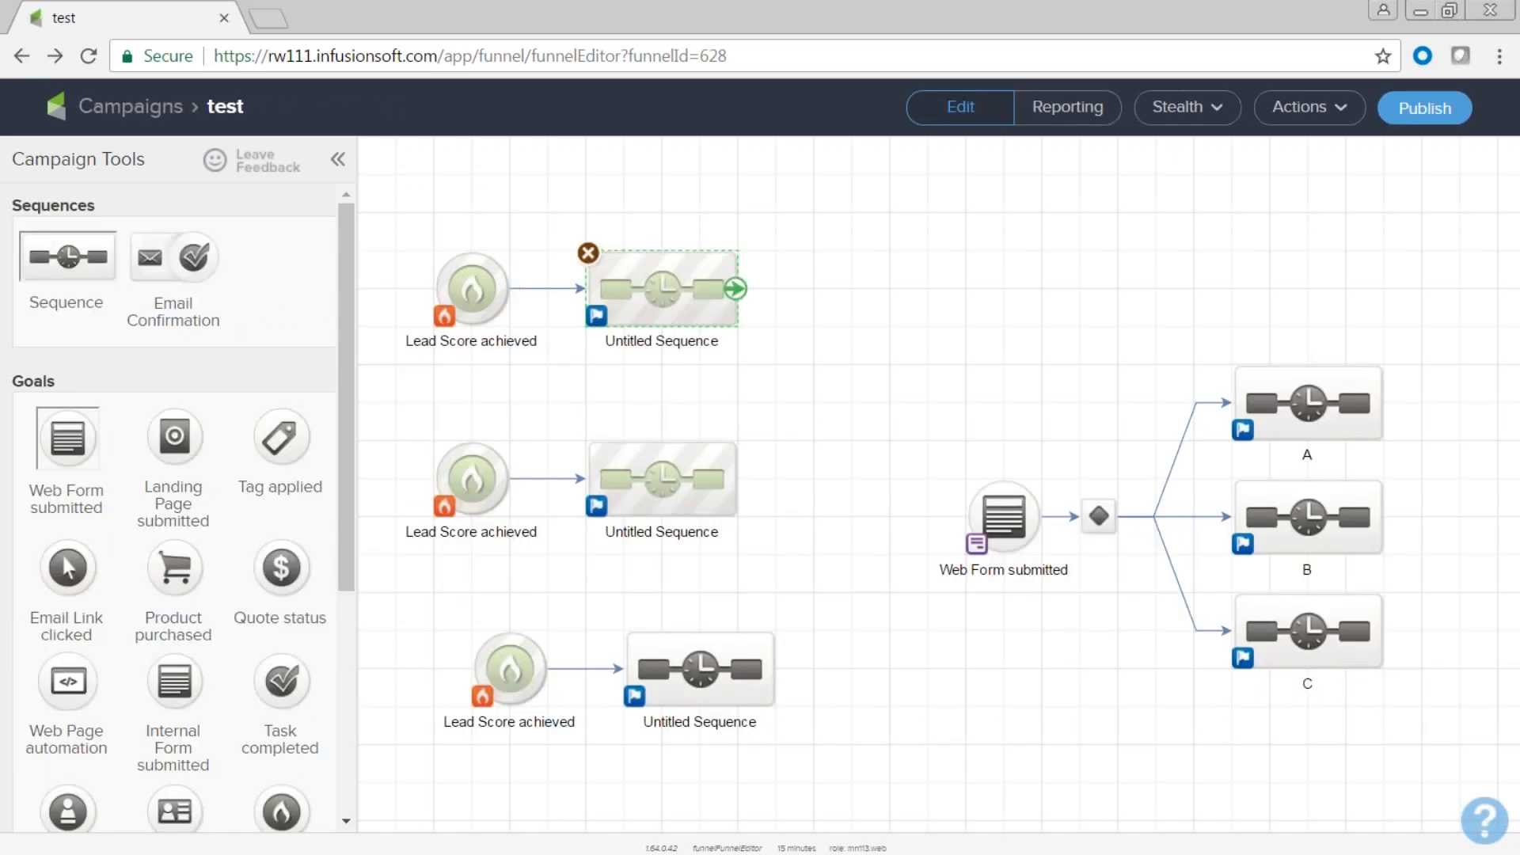
click(1435, 117)
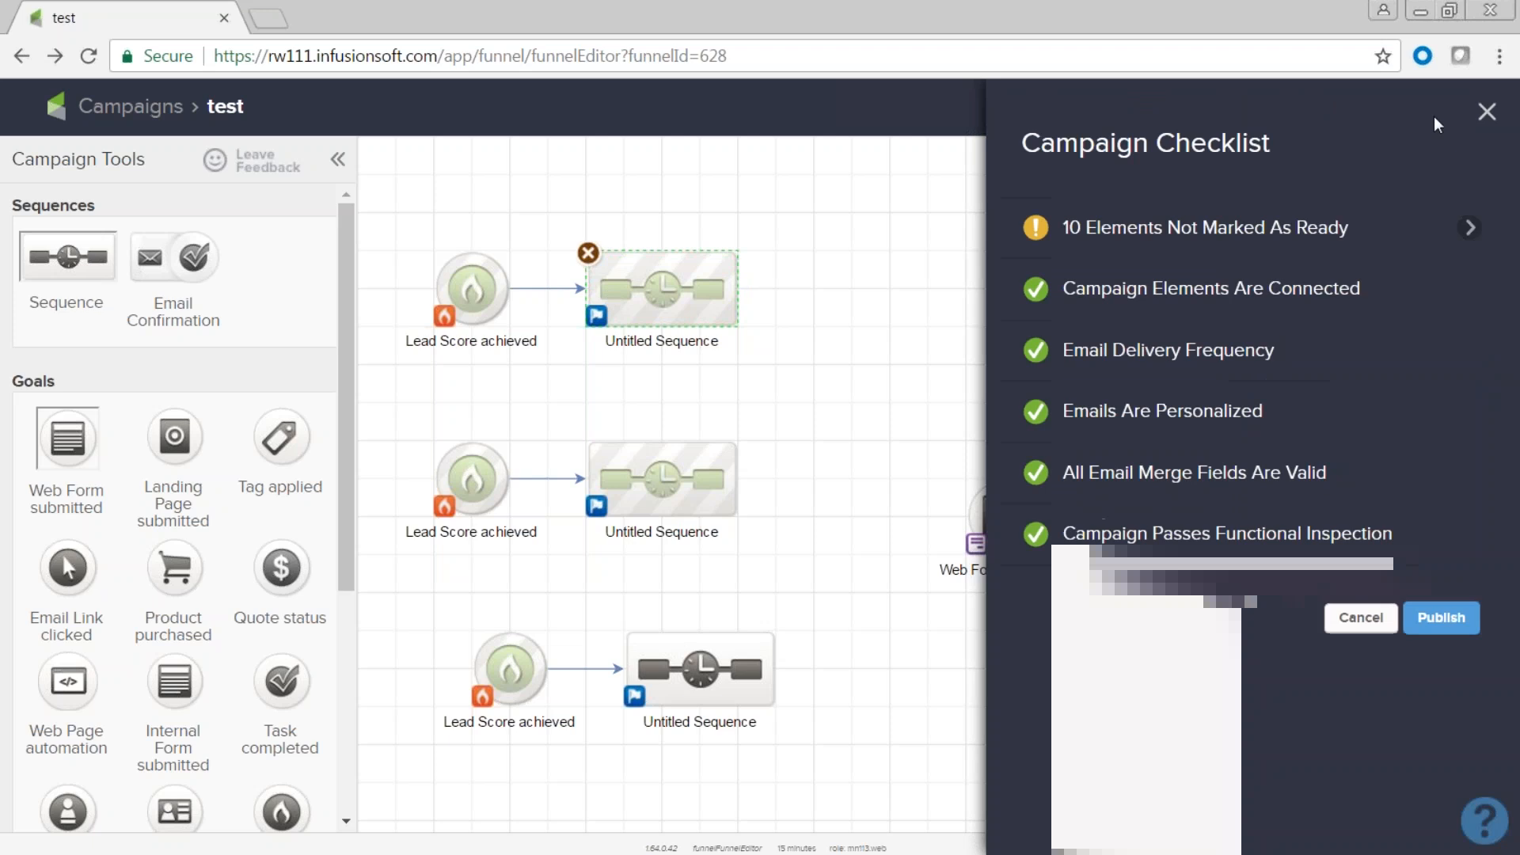
mouse_move(1065, 236)
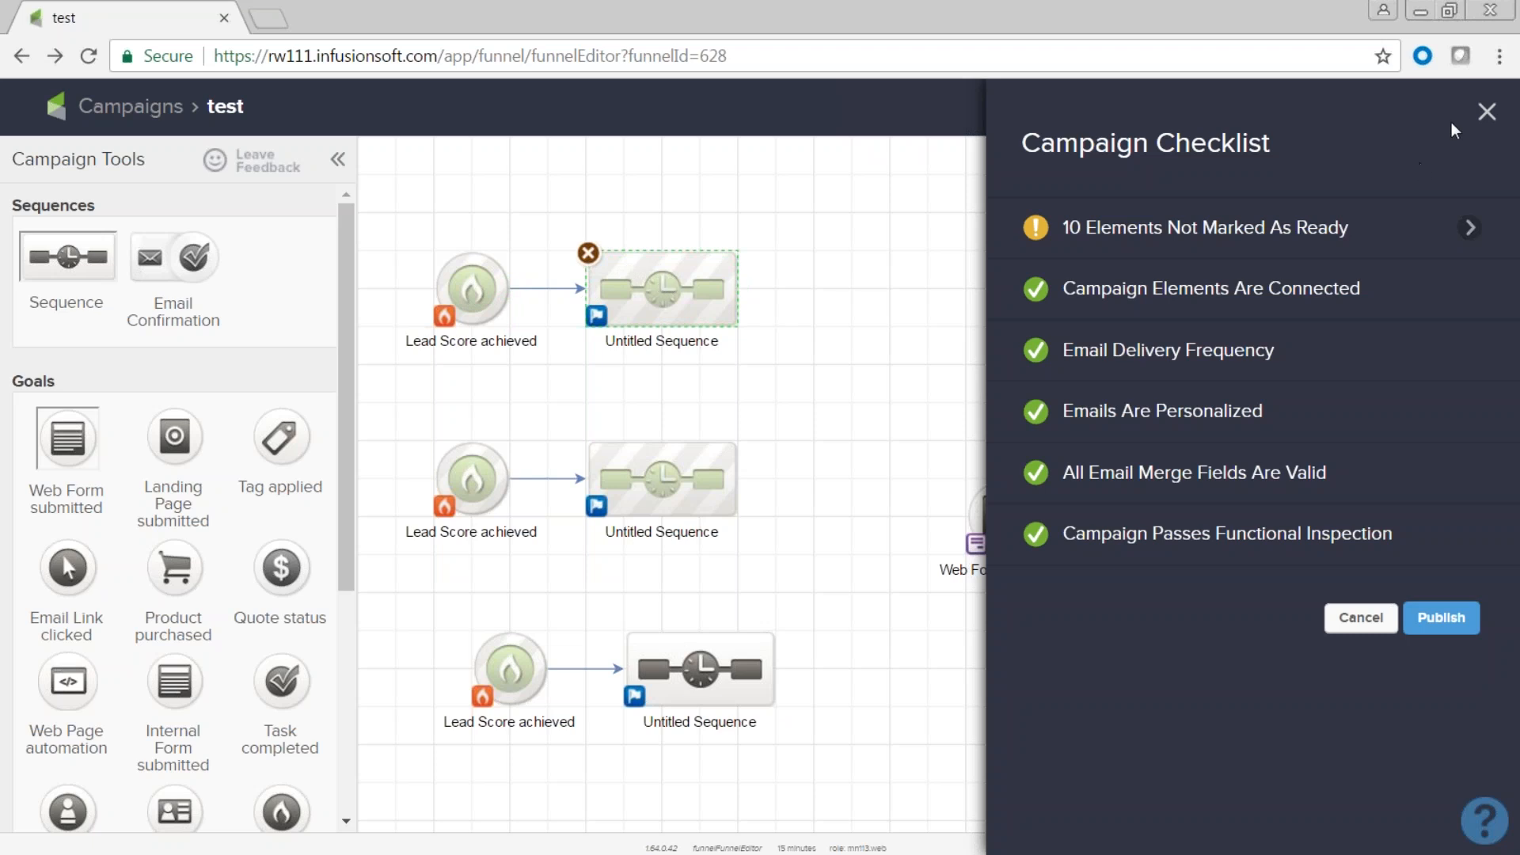
click(1487, 111)
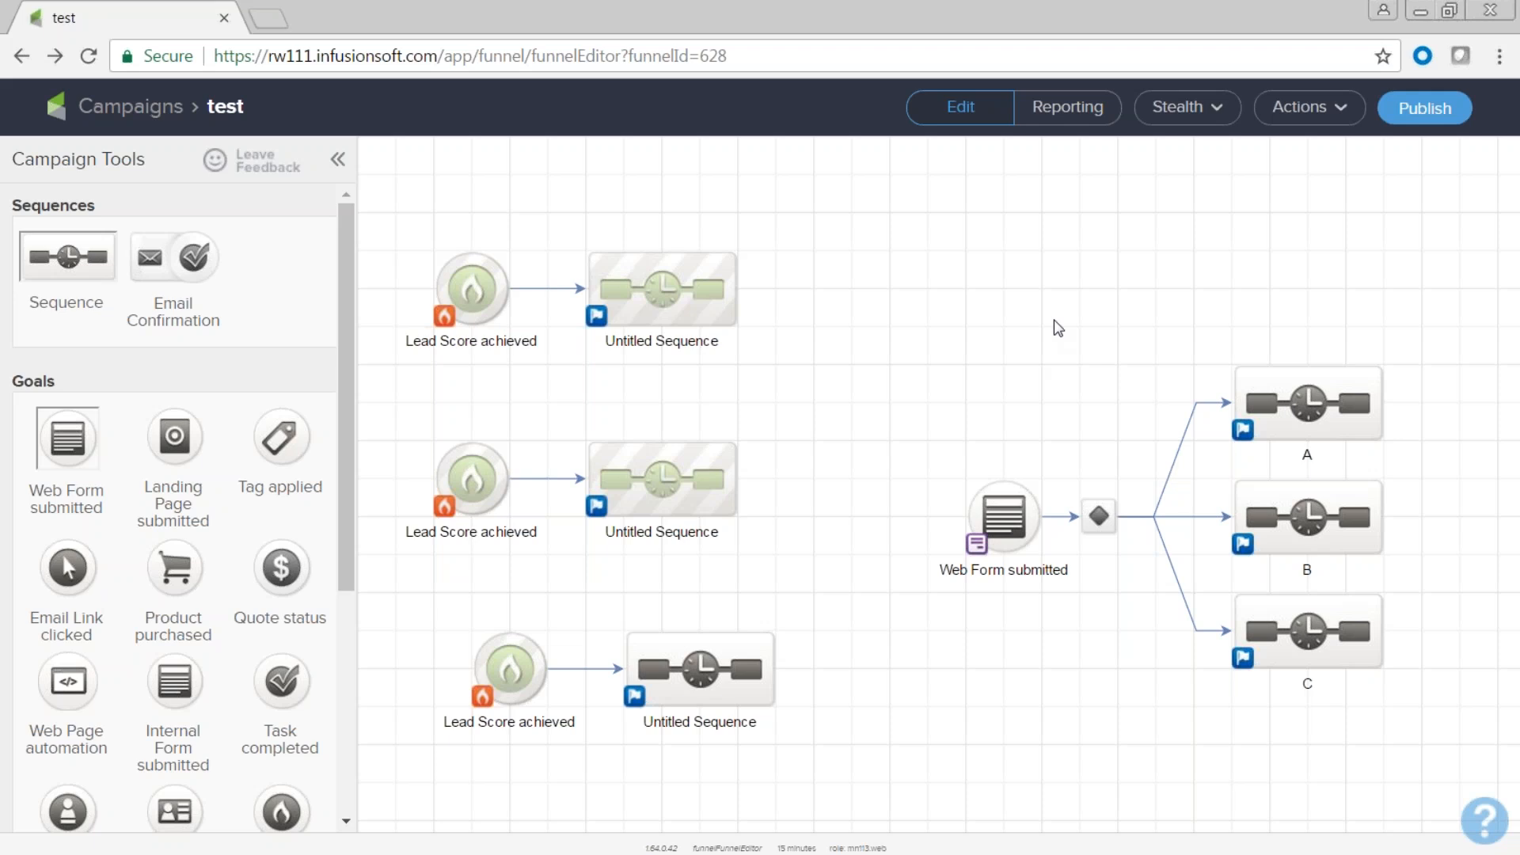
click(1423, 16)
End the running show and restart the Manage Contacts slide show from the first slide.
click(1242, 481)
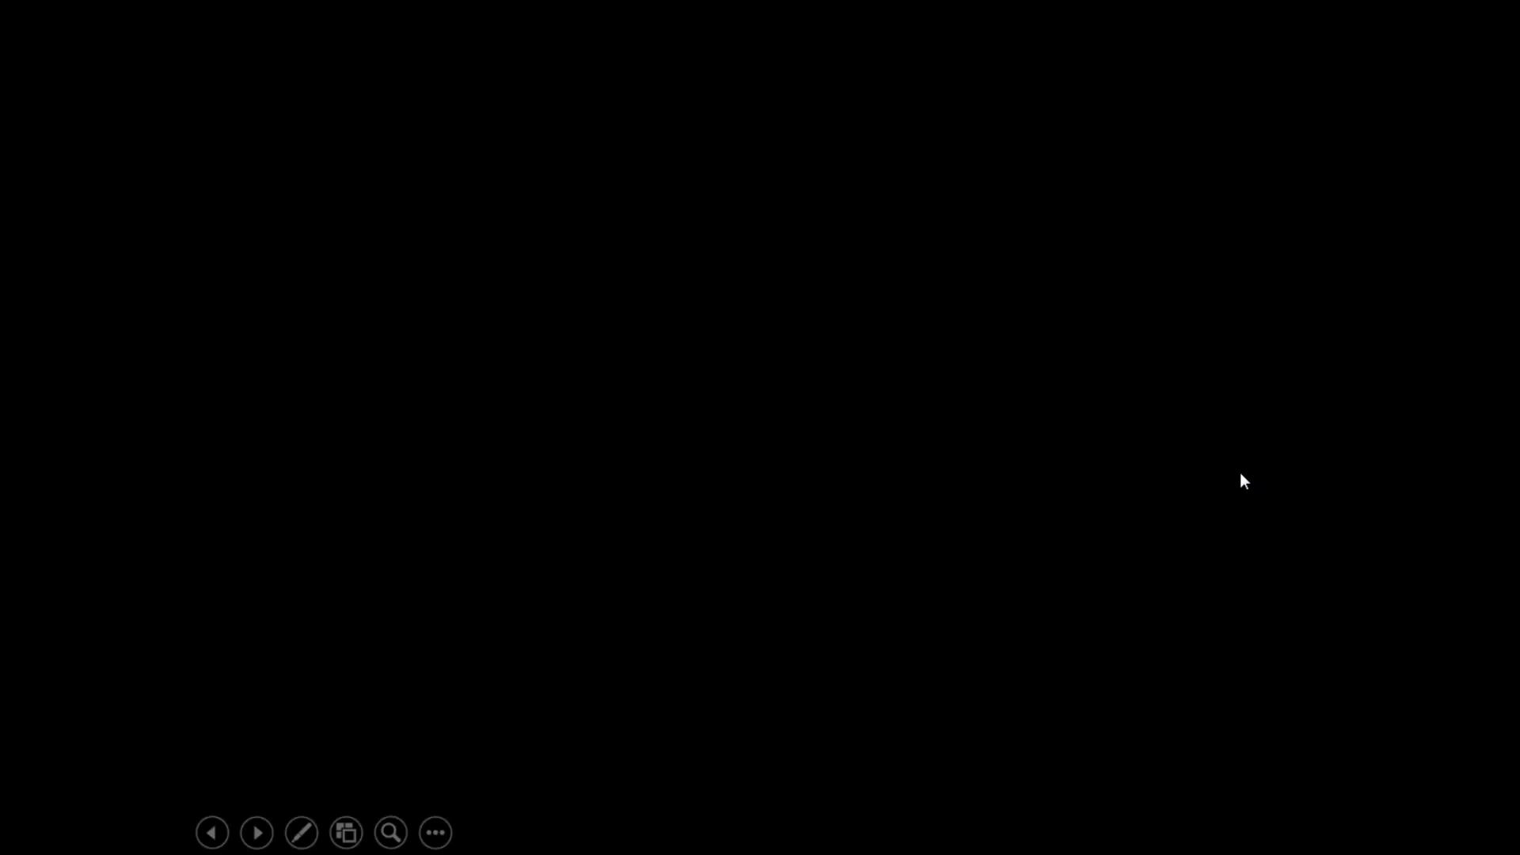
click(496, 529)
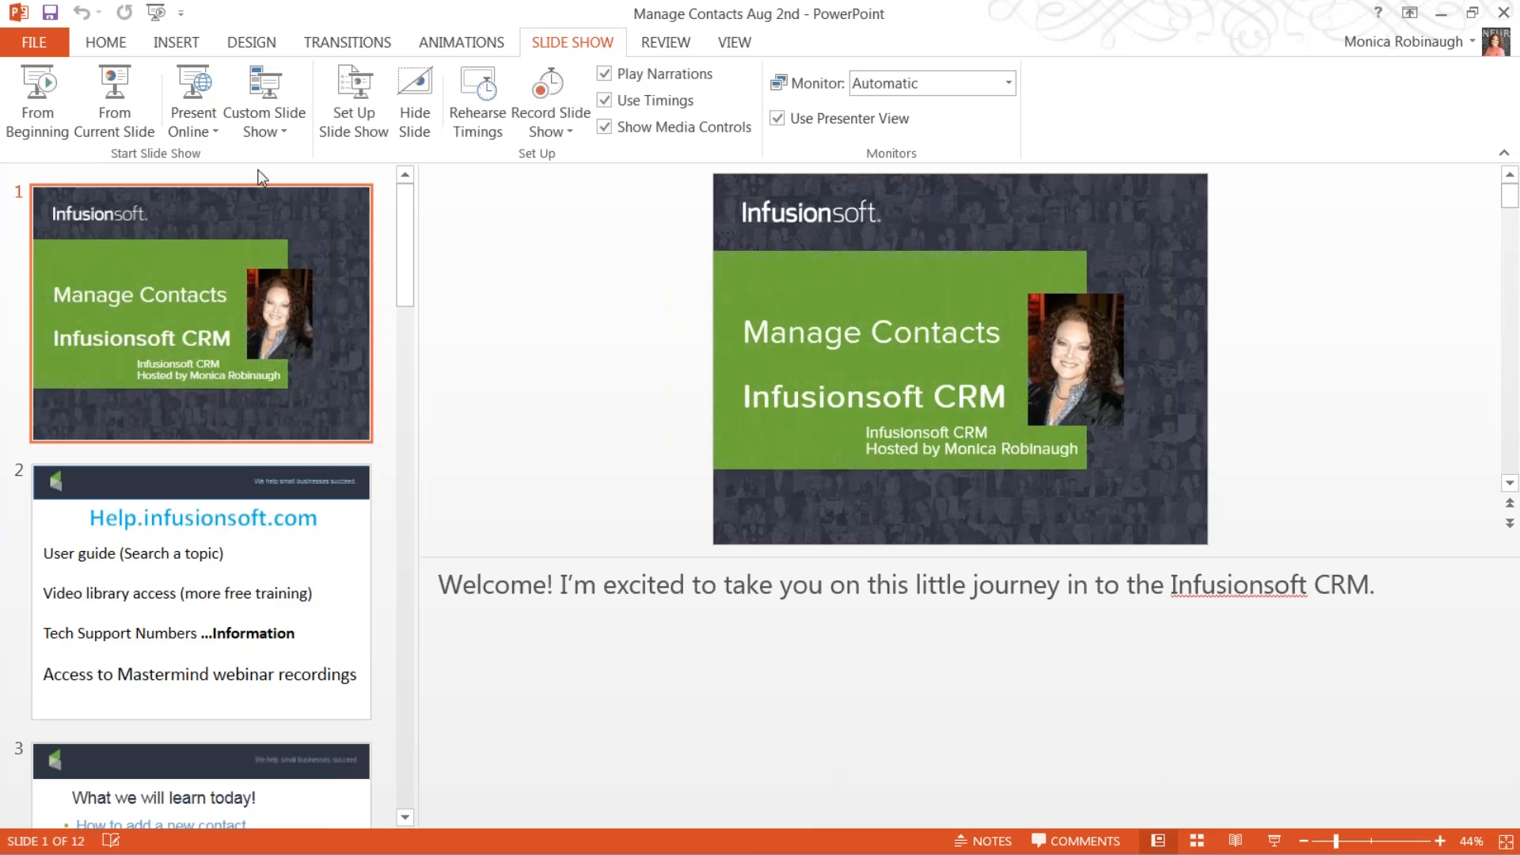
scroll(207, 562, down, 10)
click(176, 400)
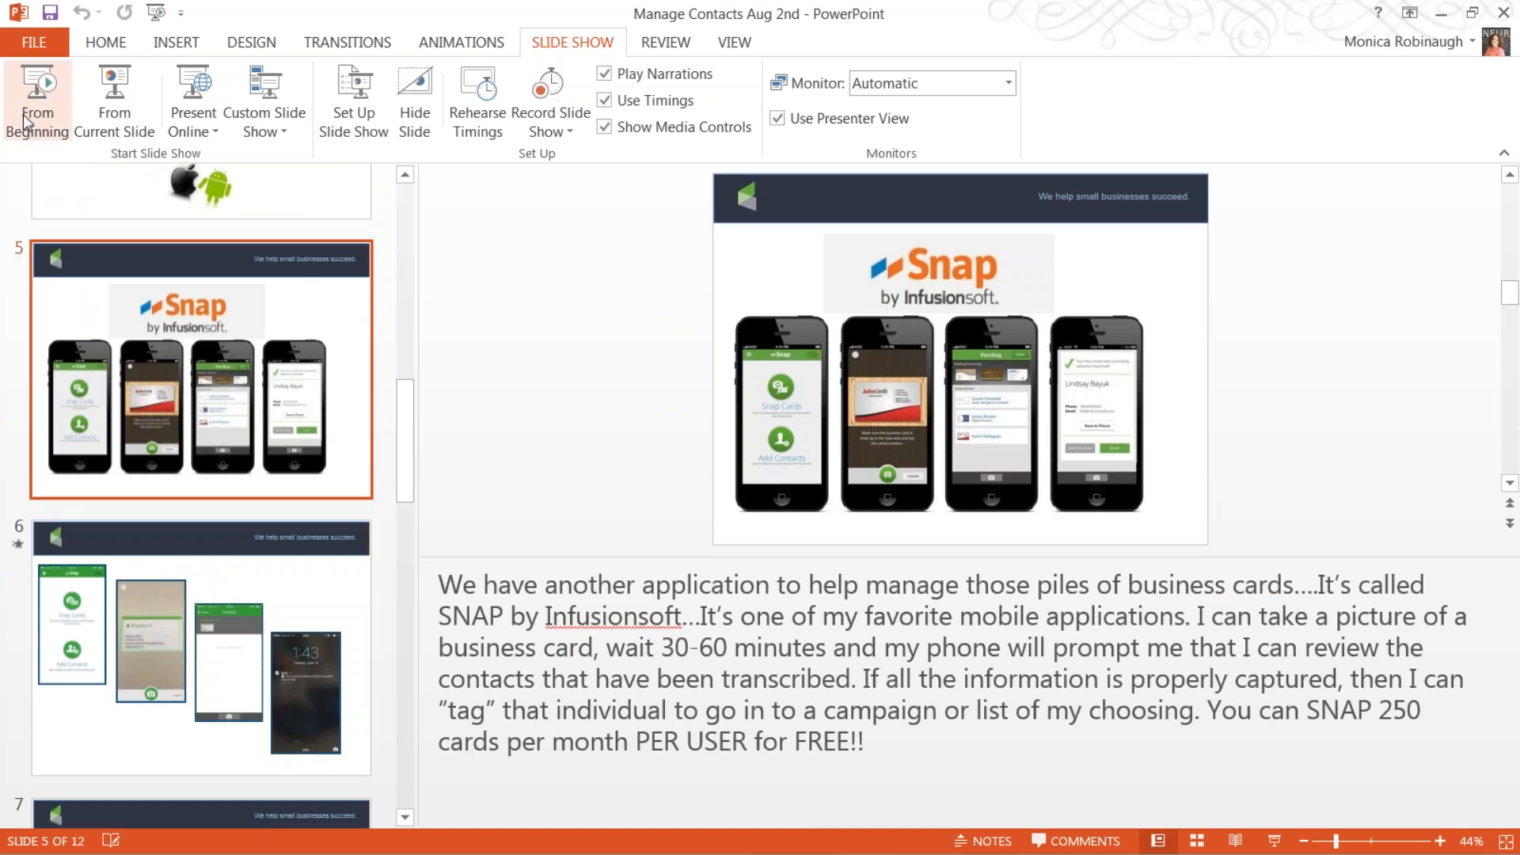
click(48, 95)
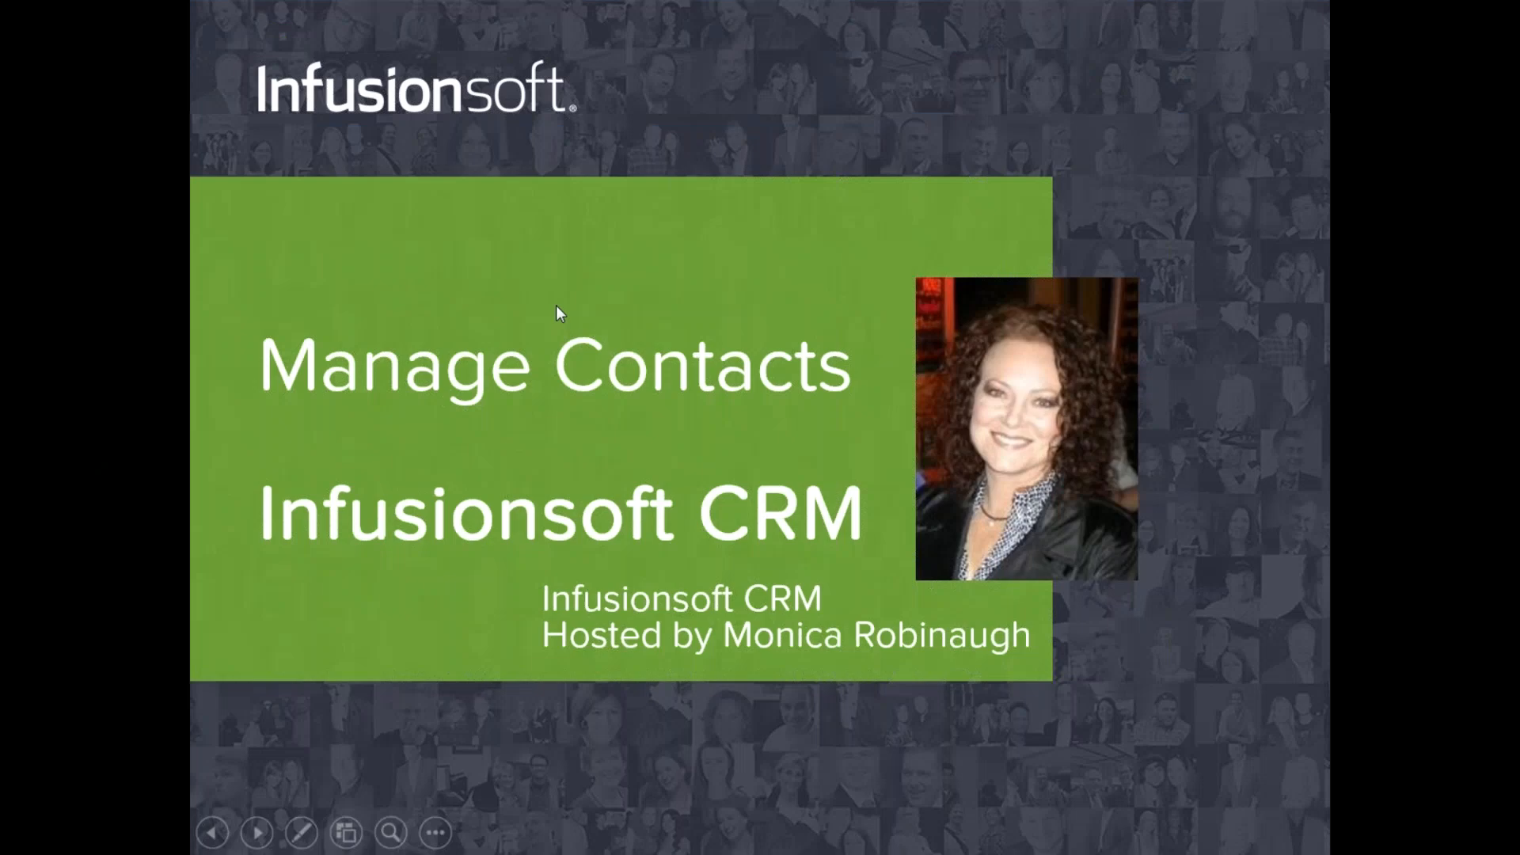
Advance to the Snap slide and reveal its business card scan, Pending and lock screen screenshots.
click(556, 307)
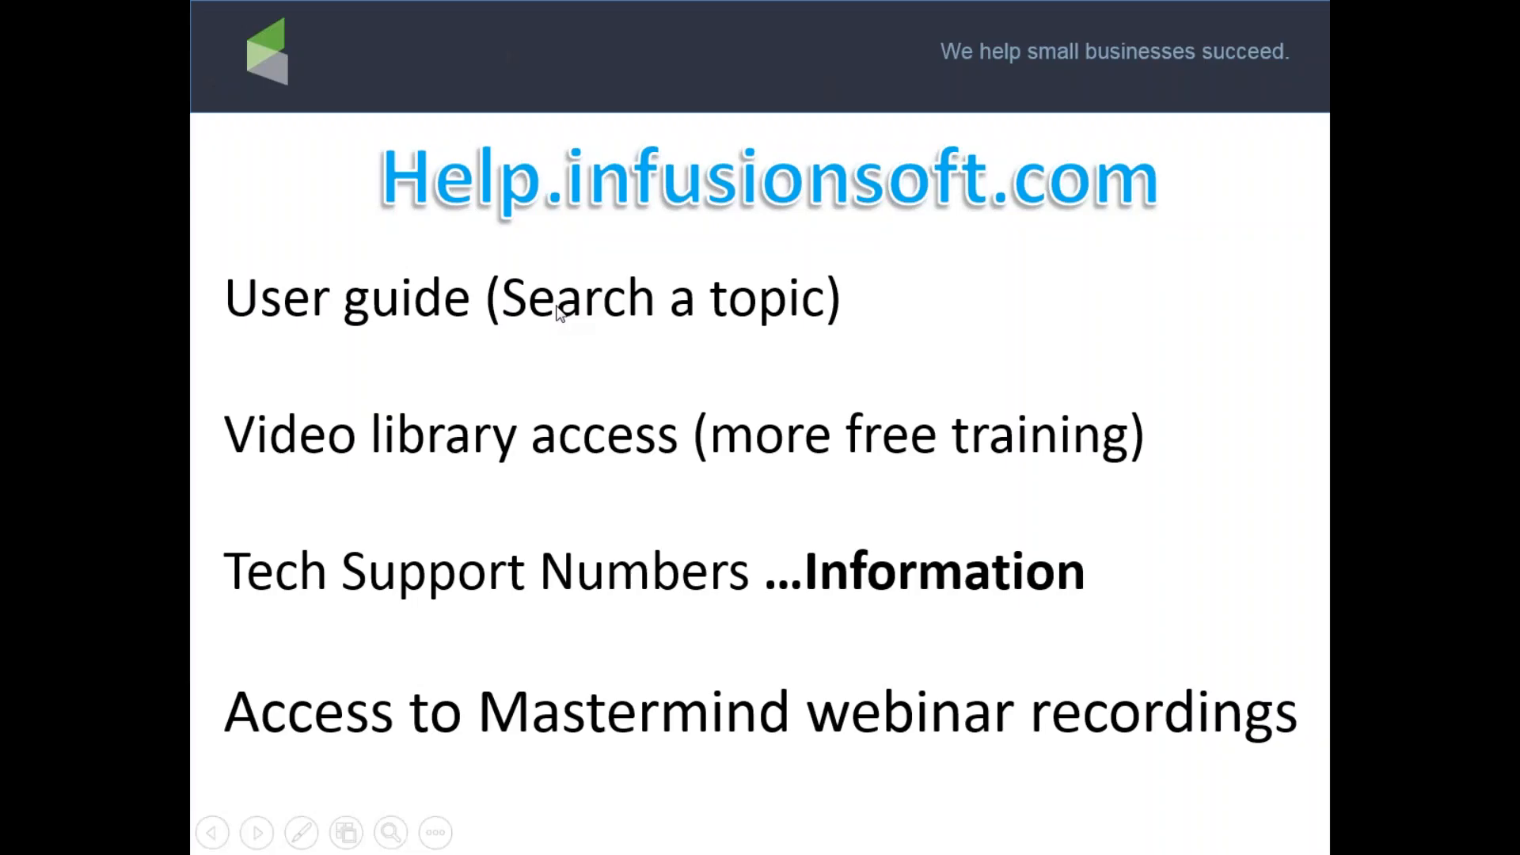
click(556, 306)
key(Right)
key(Right)
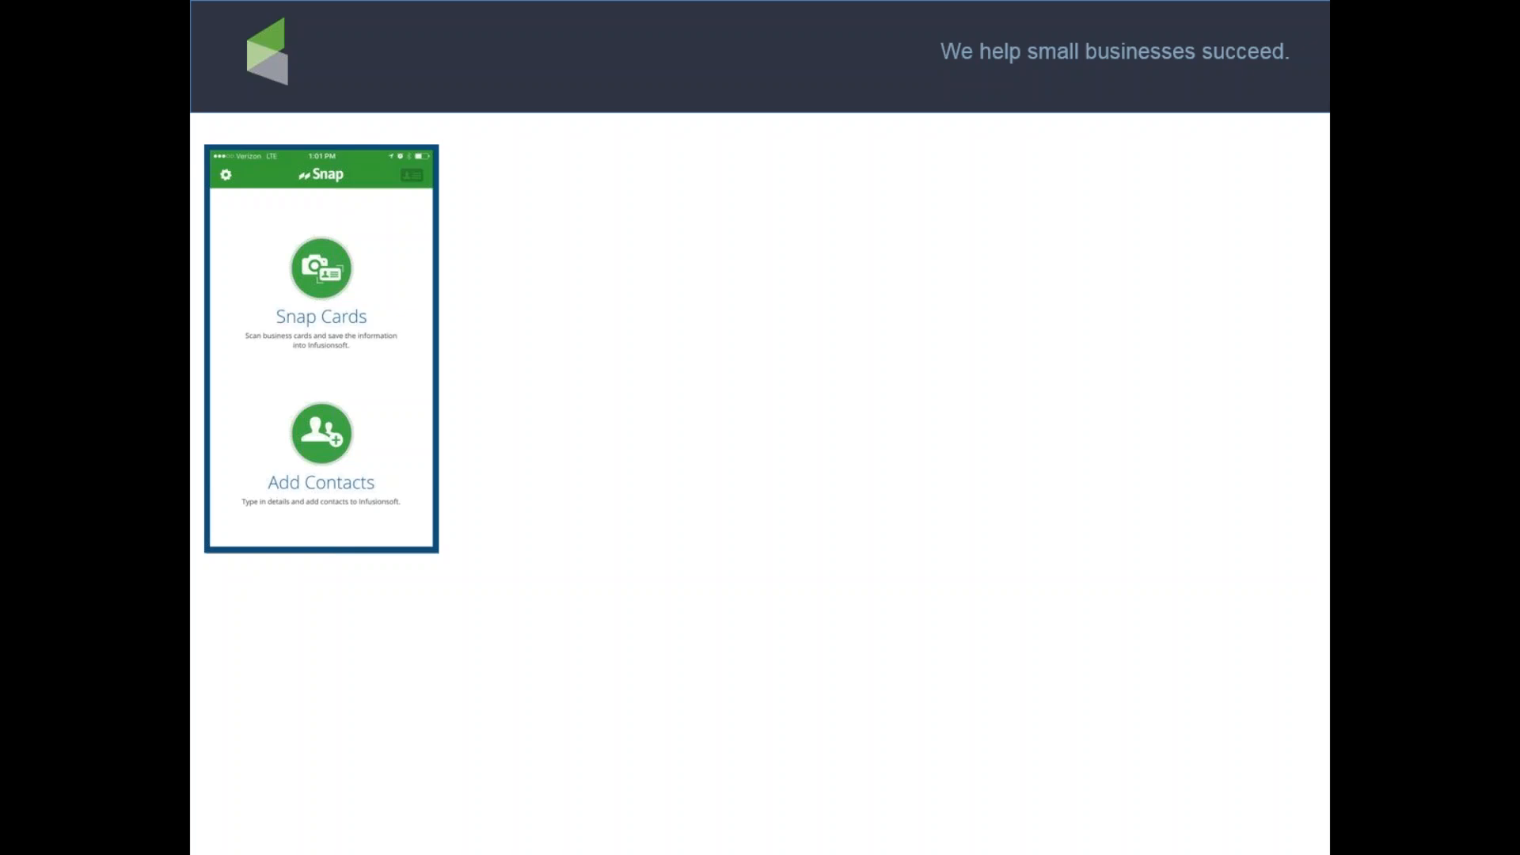
key(Right)
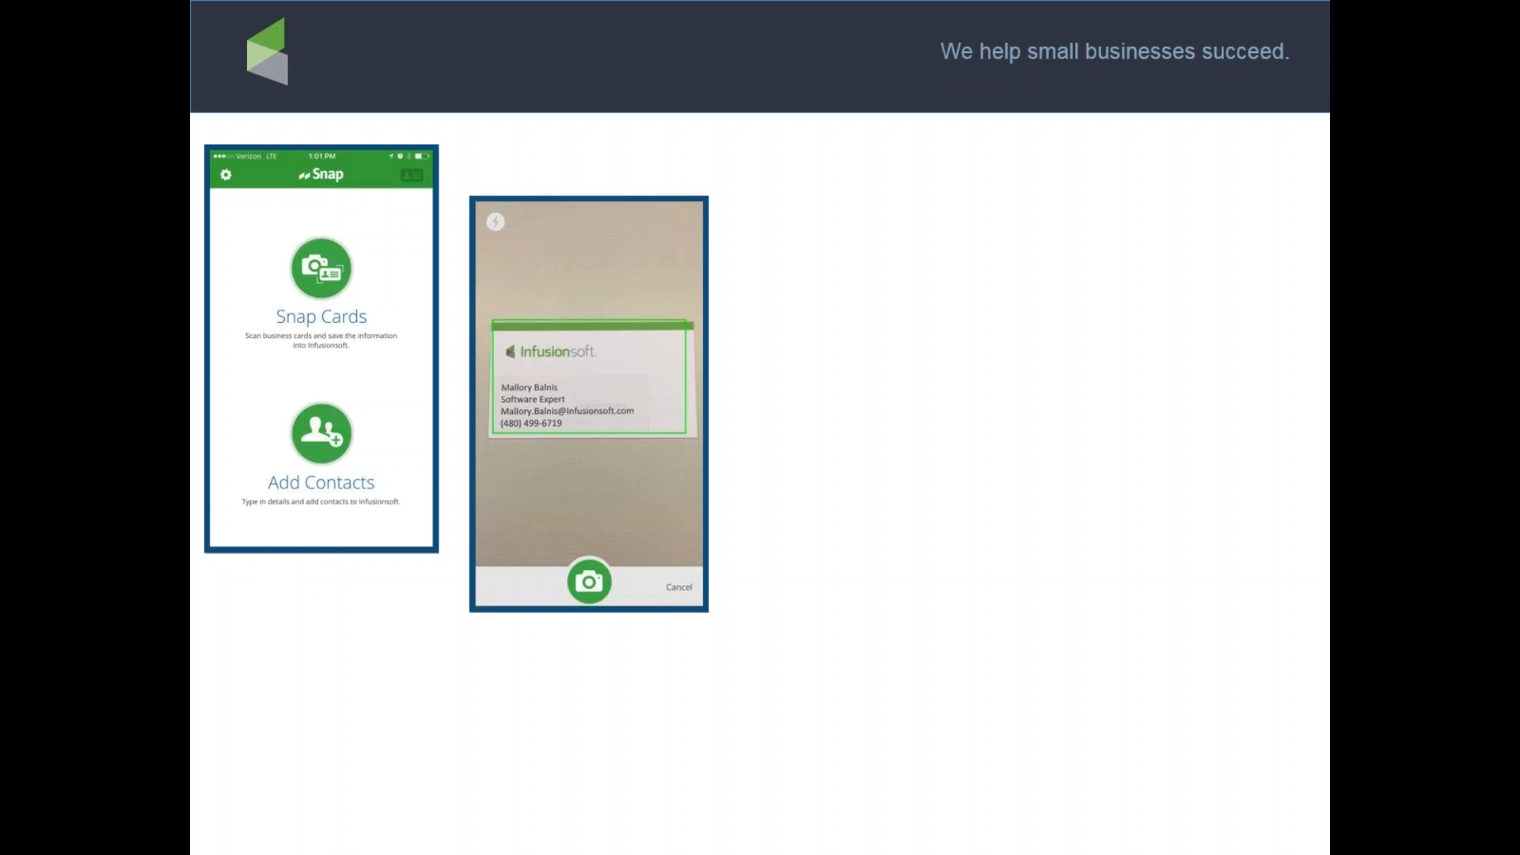
key(Right)
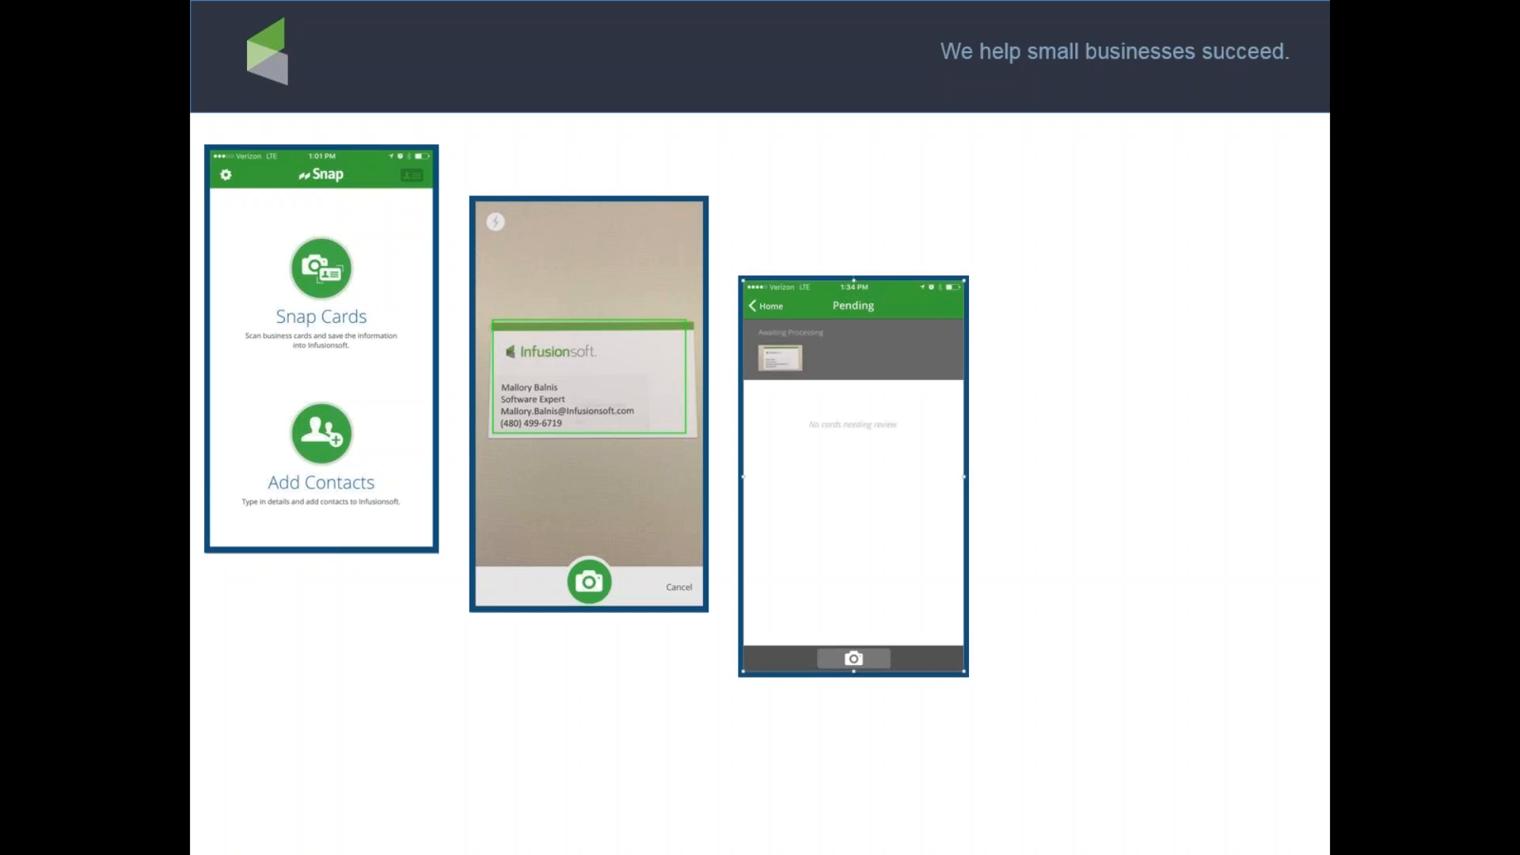
key(Right)
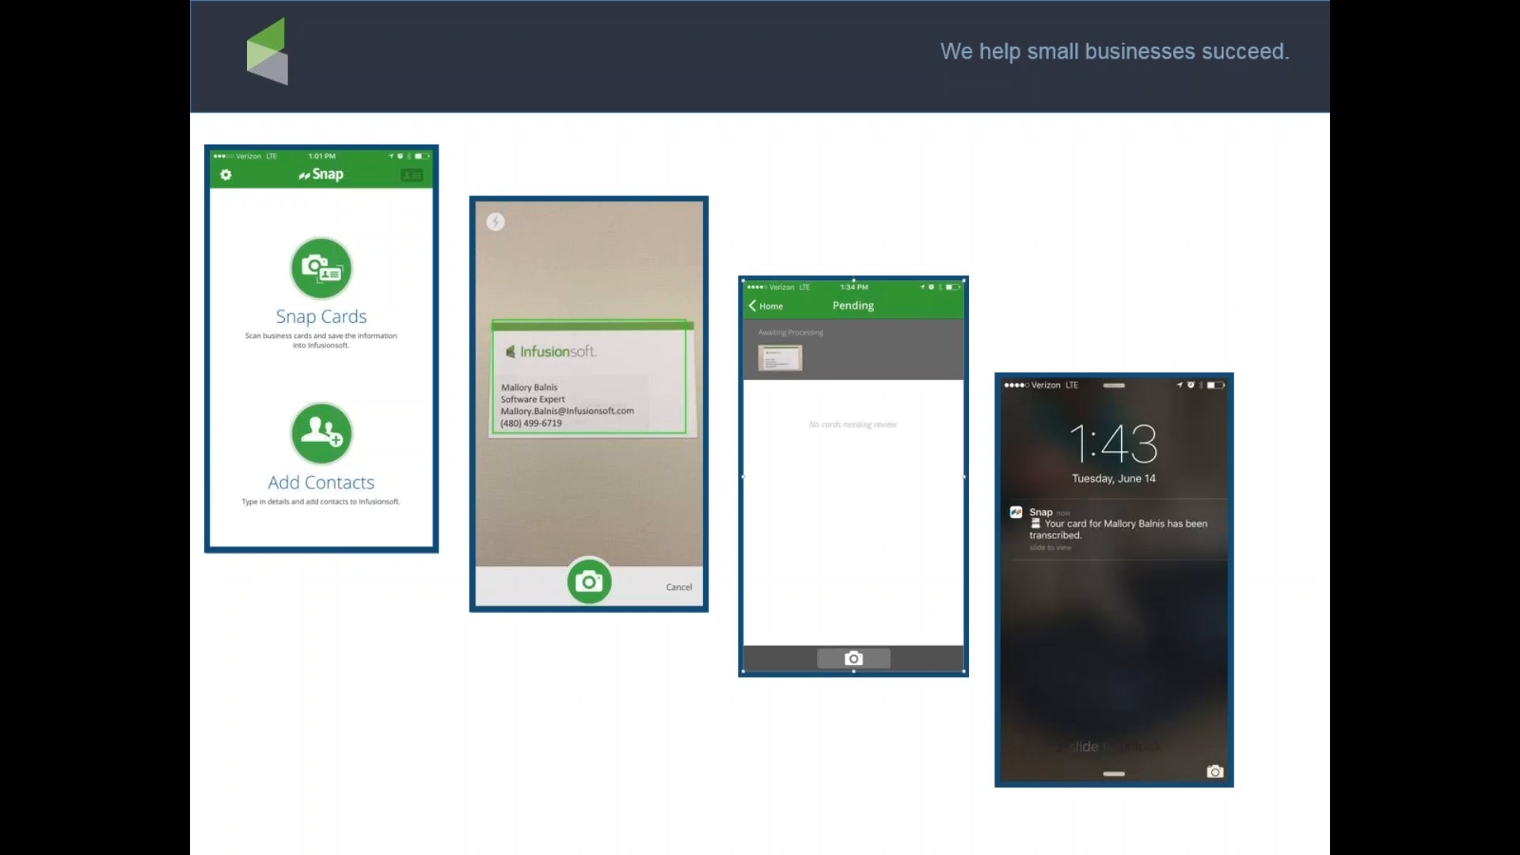
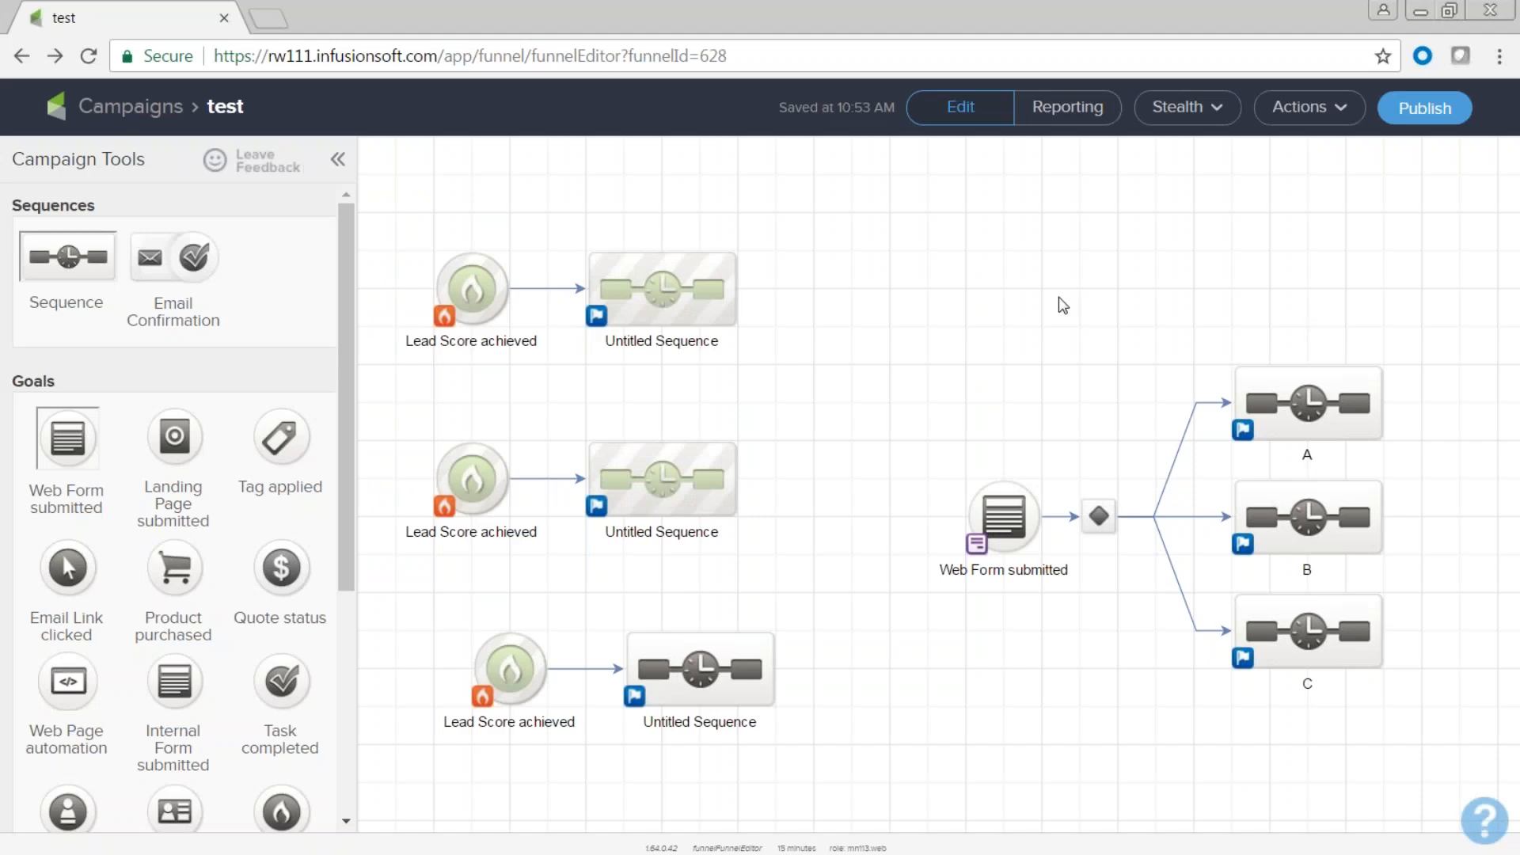
Return to the Campaigns list and open the Help Center in a new tab.
click(19, 60)
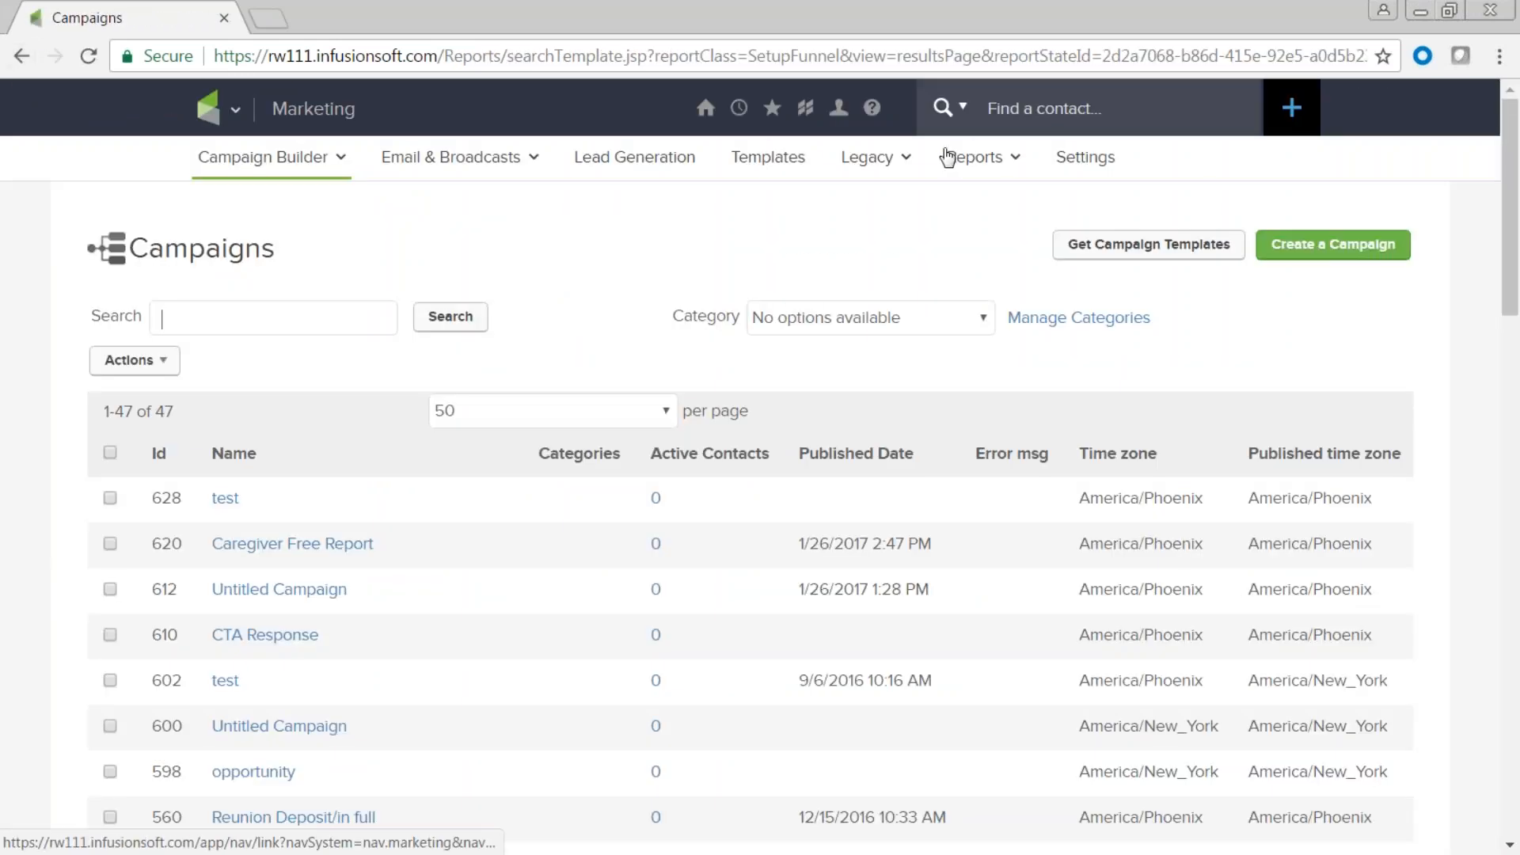
click(872, 109)
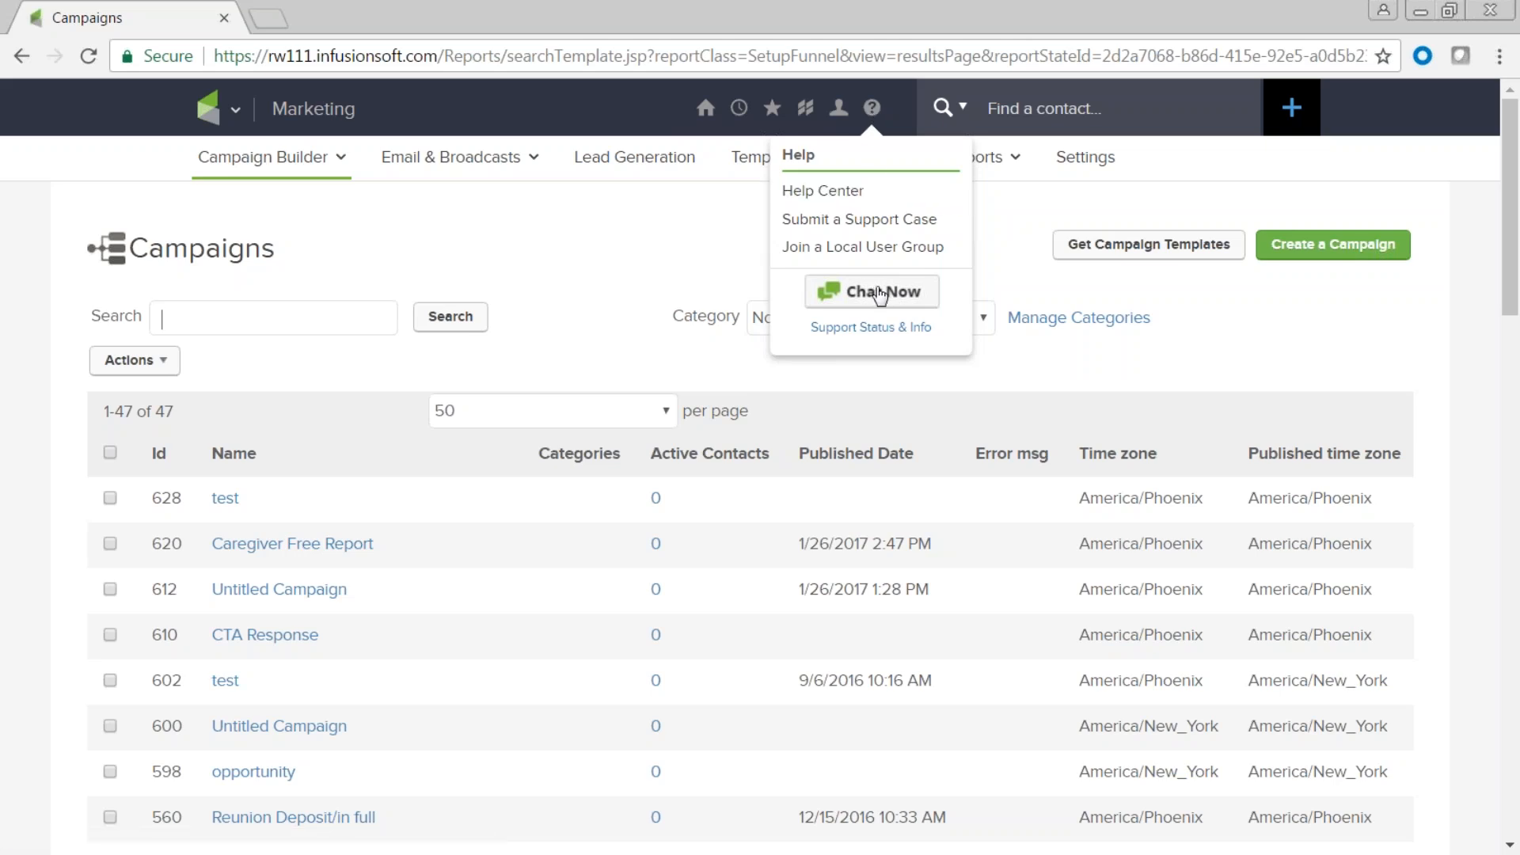
click(822, 194)
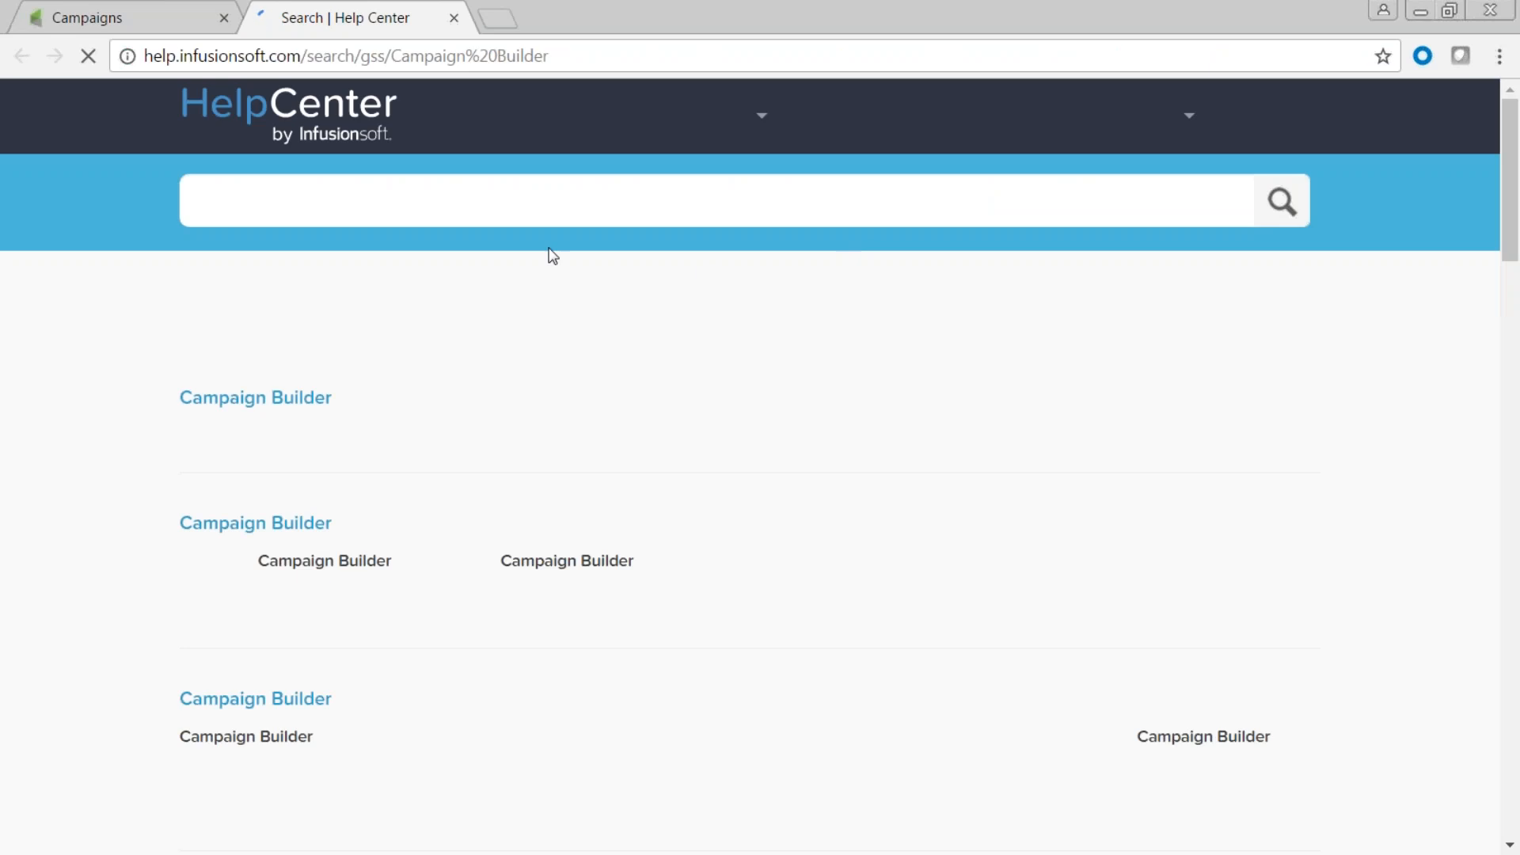
Browse the Help Center User Guides, then the Video Library.
click(593, 119)
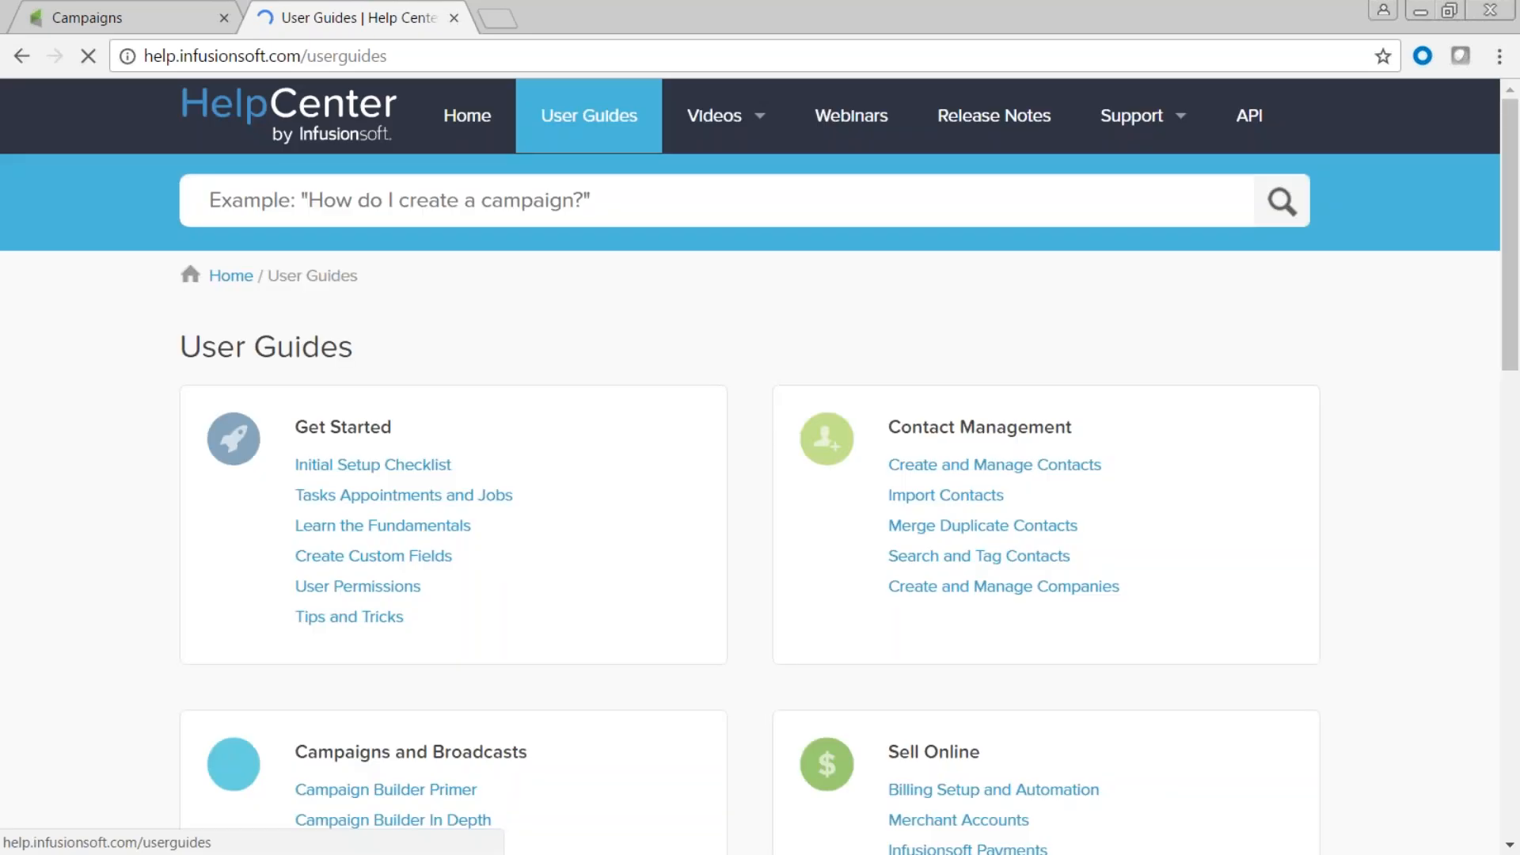
scroll(564, 701, down, 6)
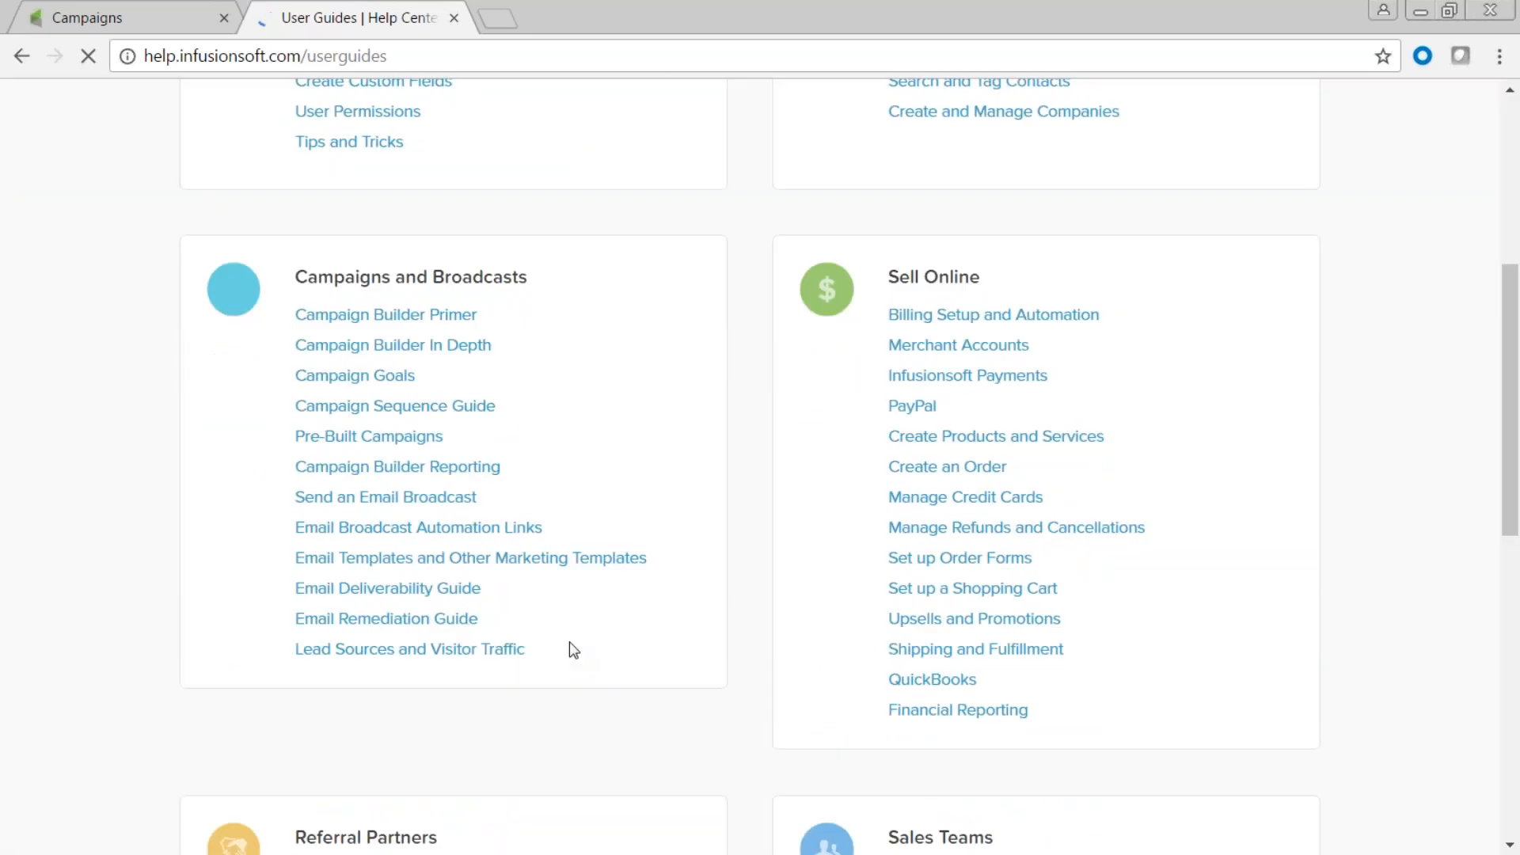
scroll(569, 642, up, 6)
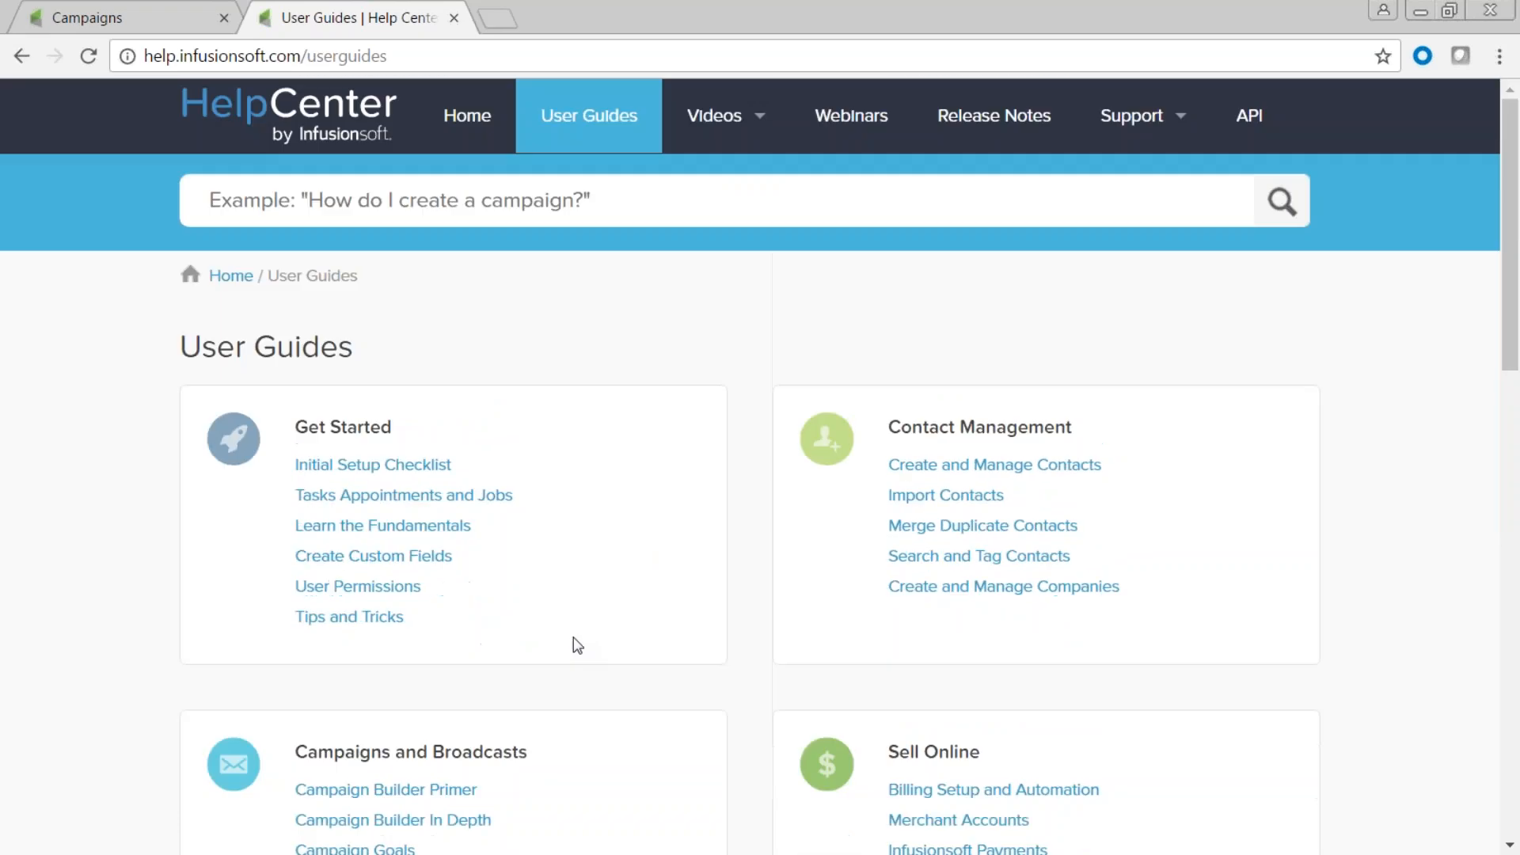
mouse_move(716, 119)
click(737, 172)
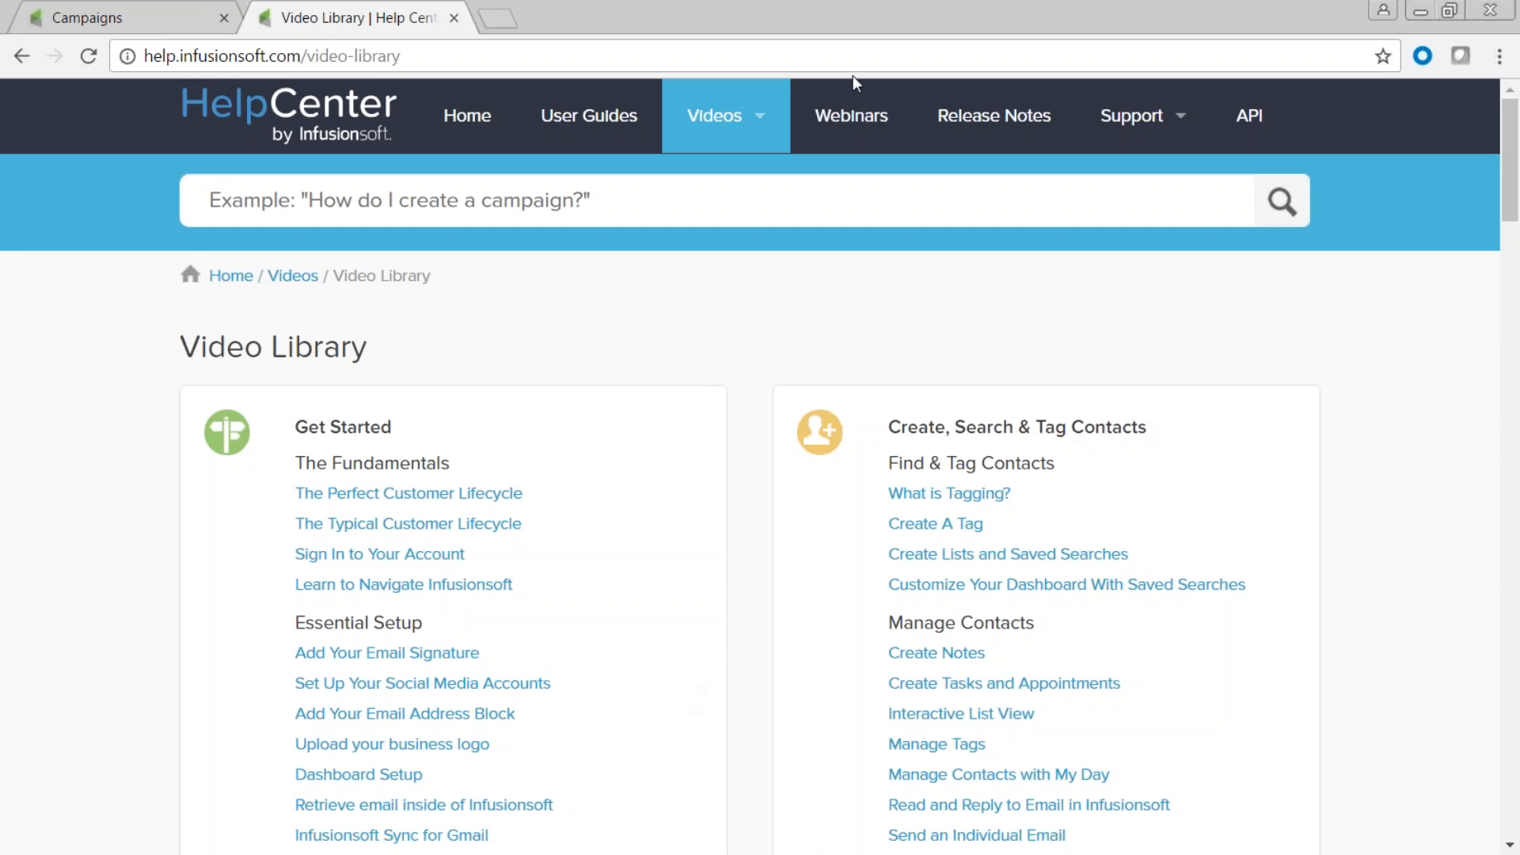
Review the full Infusionsoft Basic Training webinar schedule, then return to Free Training Webinars.
click(852, 110)
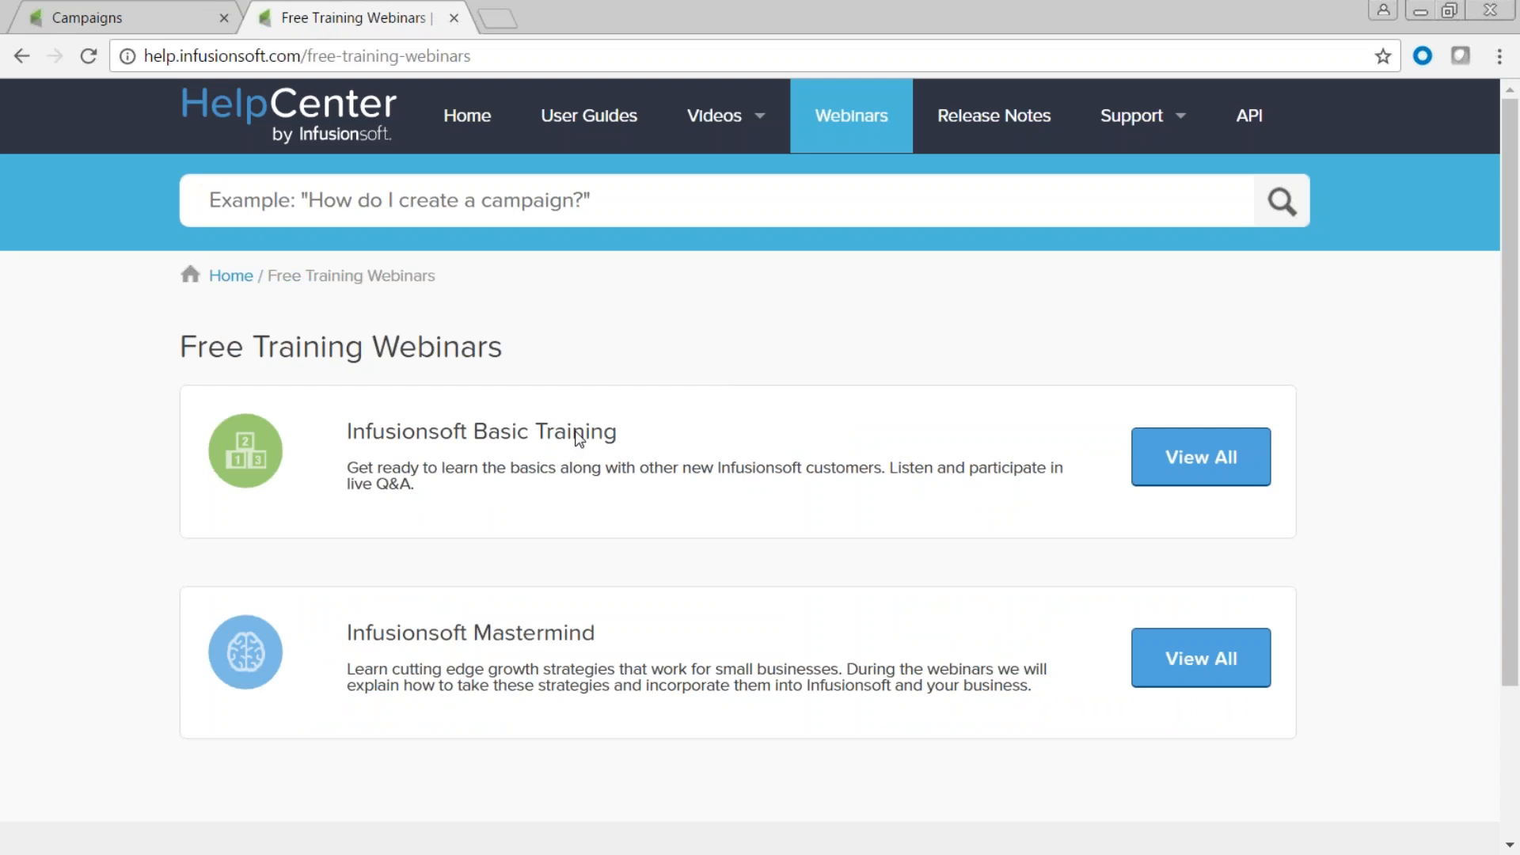
click(1183, 458)
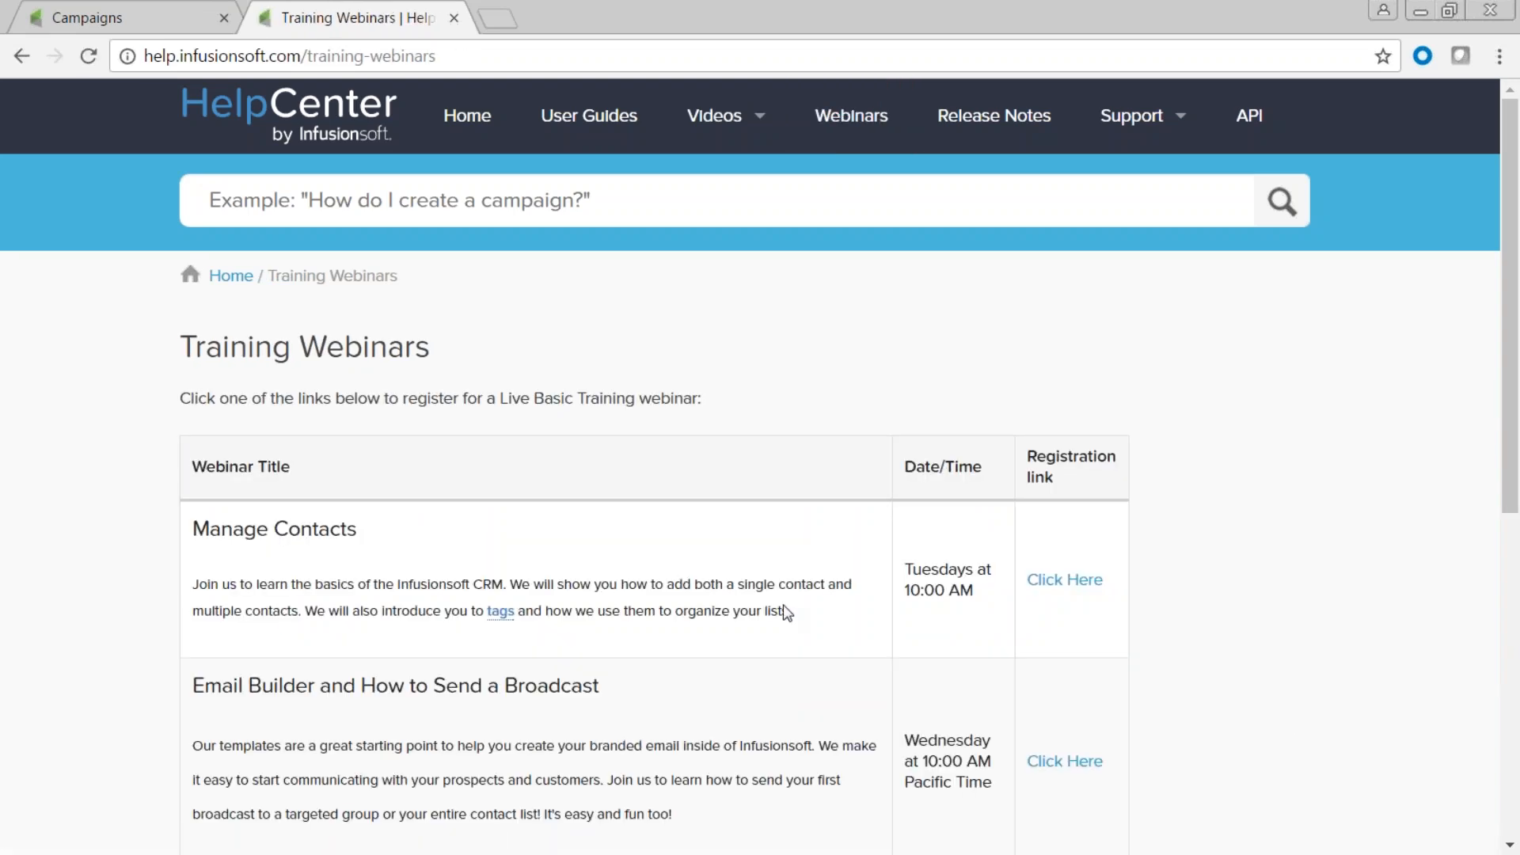
scroll(784, 613, down, 3)
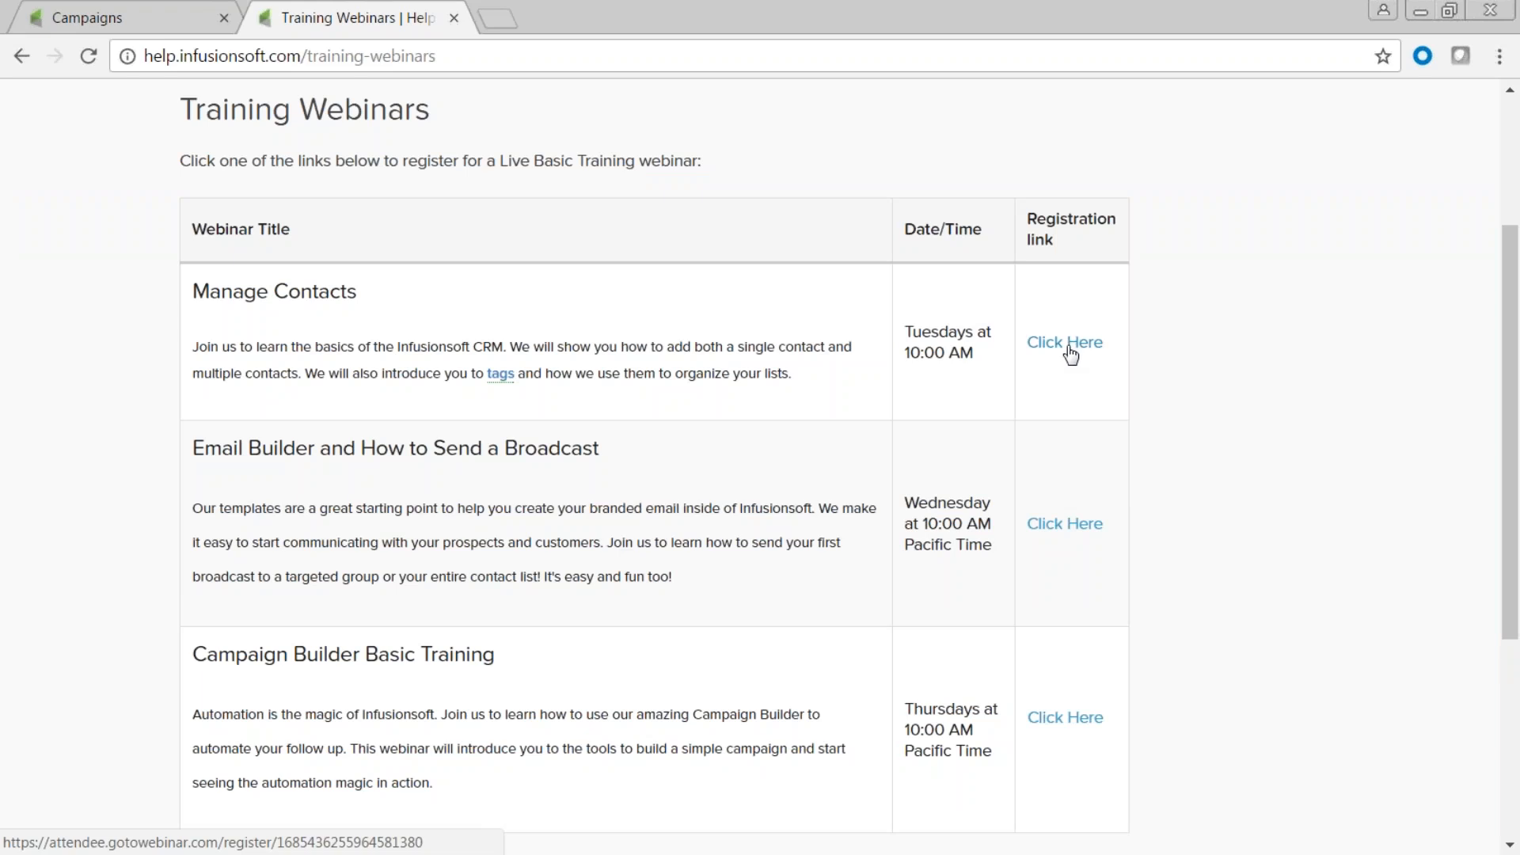
scroll(1069, 350, up, 3)
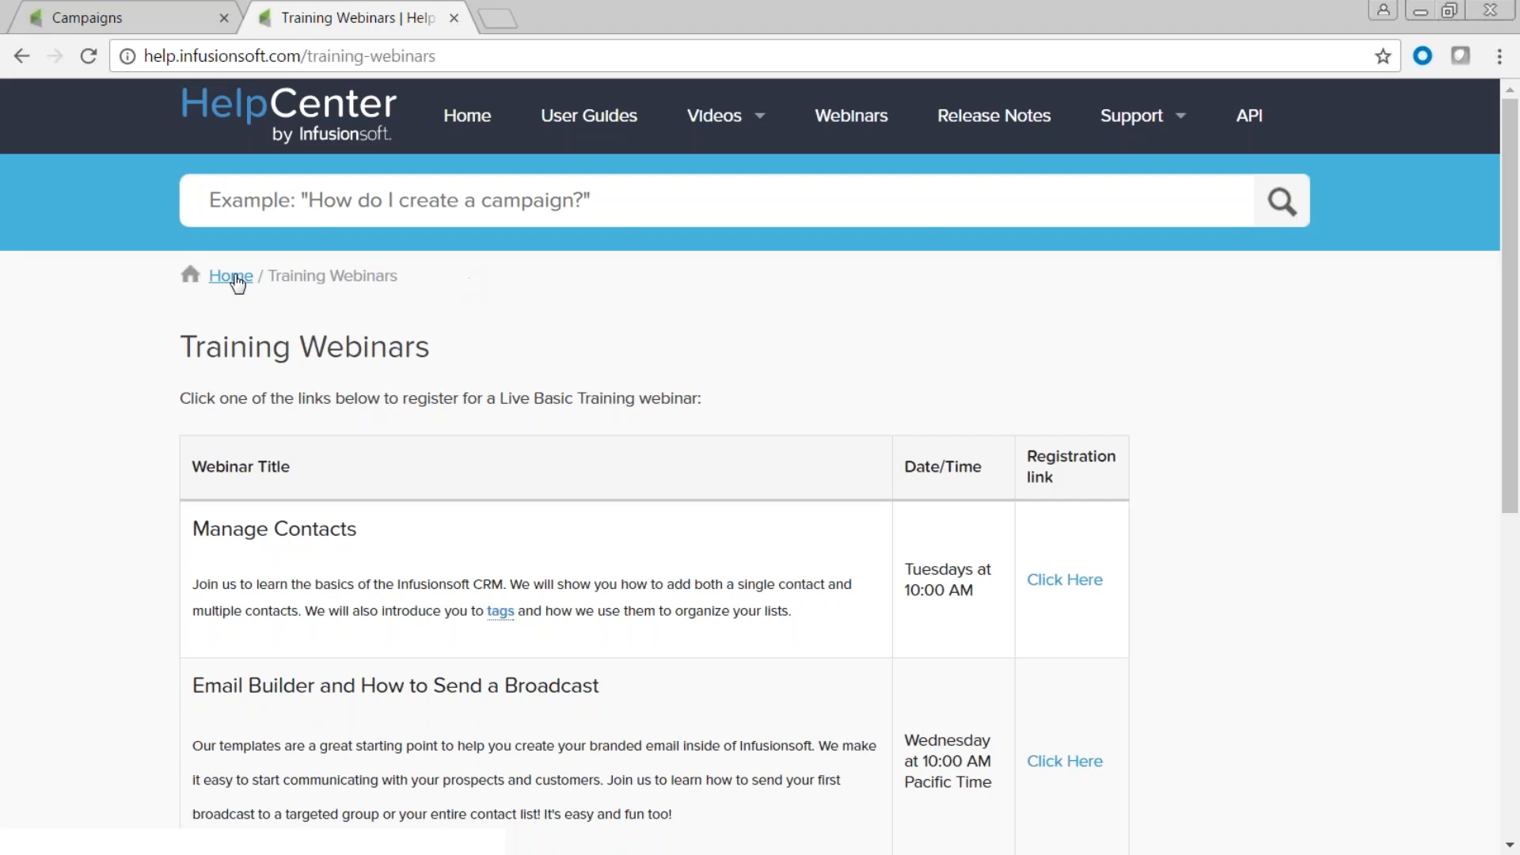
click(23, 56)
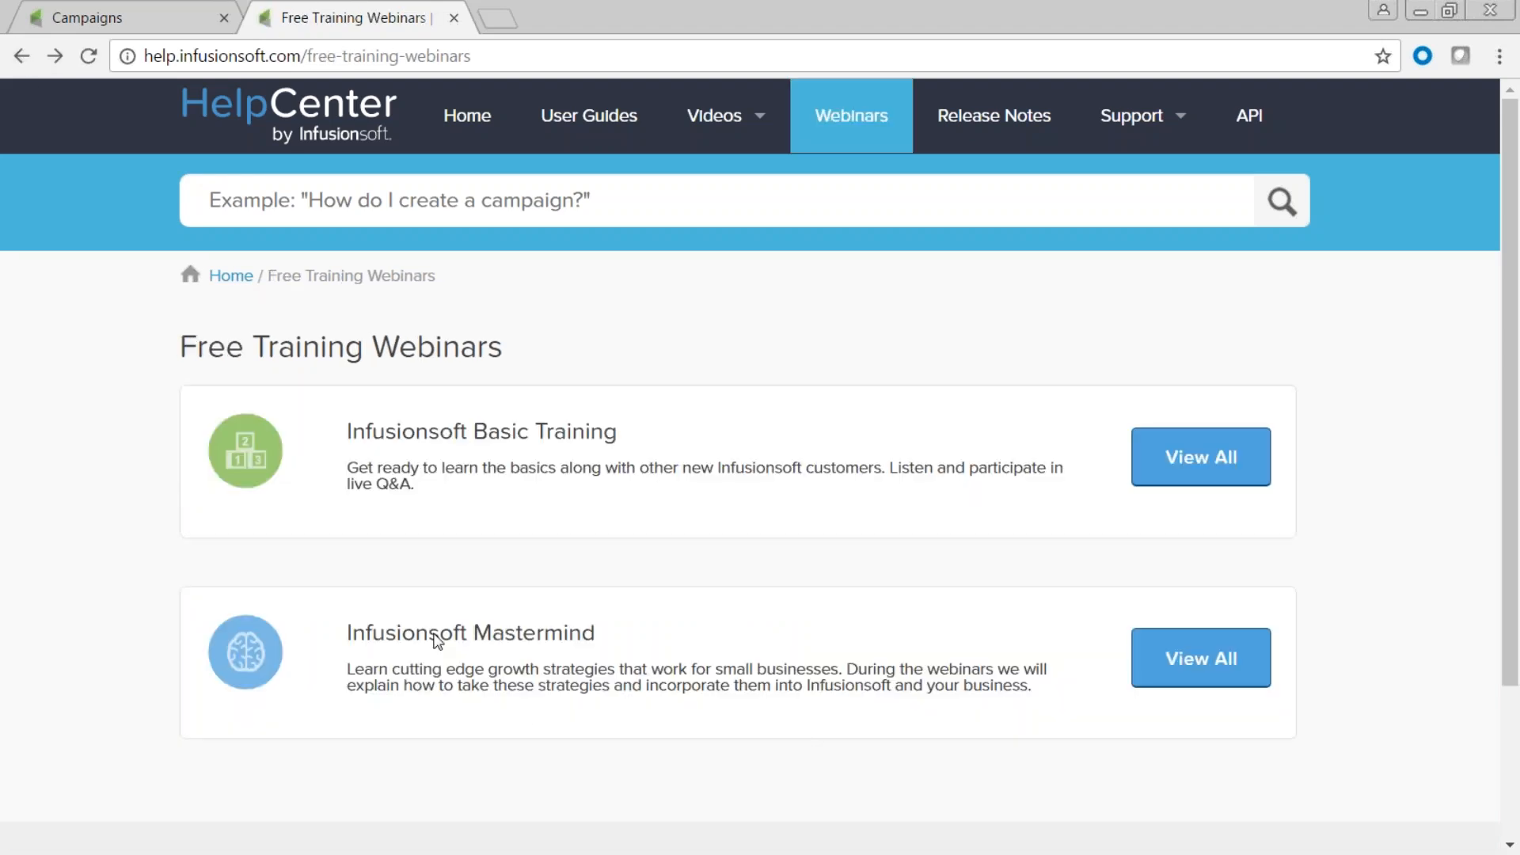
Scroll through the Infusionsoft Mastermind webinars and archive, then close the Help Center tab.
click(1180, 664)
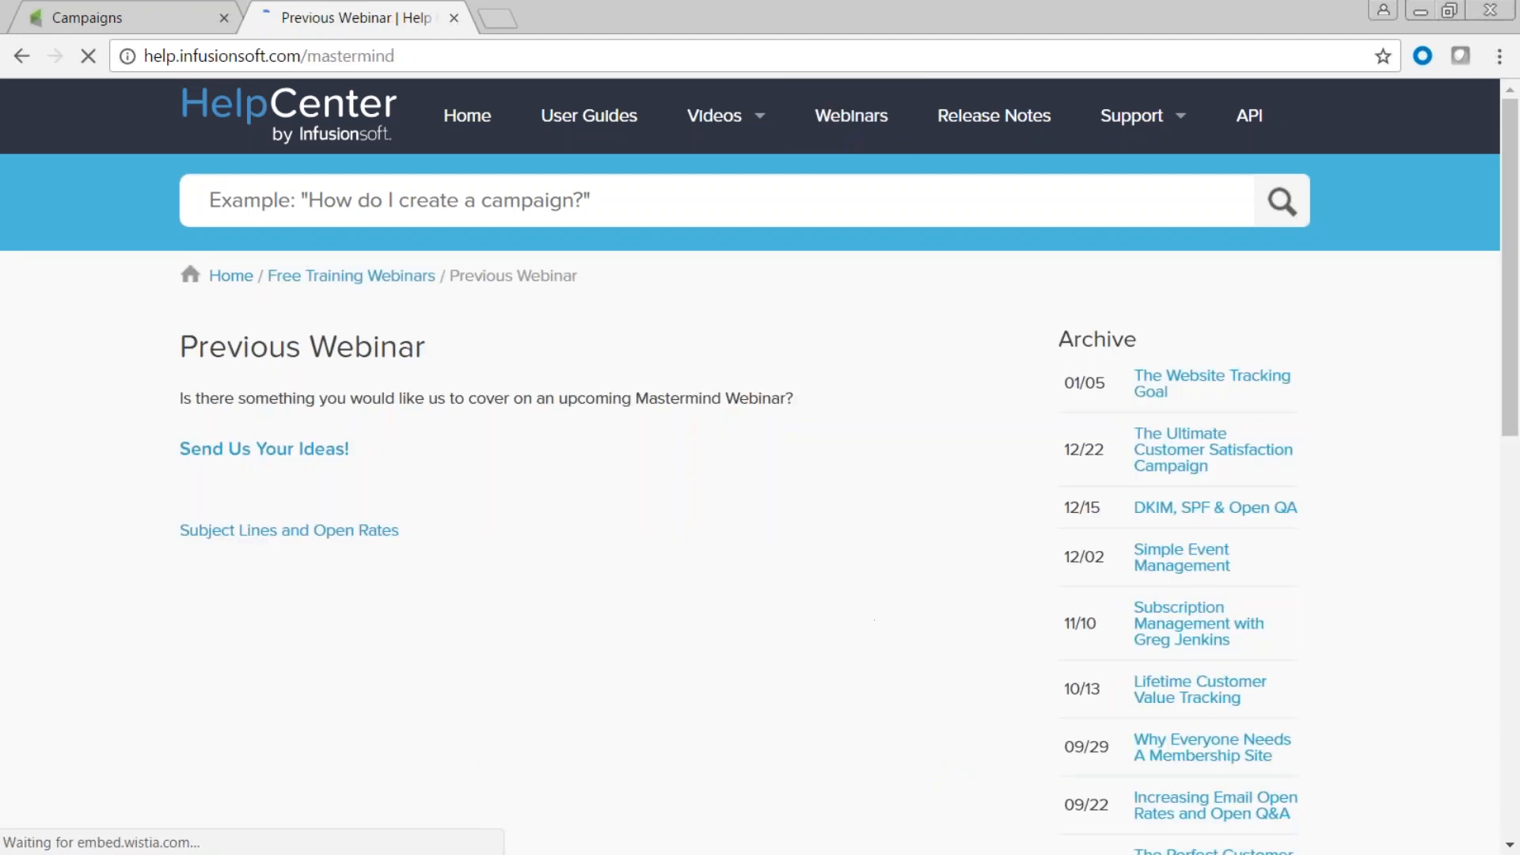
scroll(855, 634, down, 1)
scroll(855, 633, down, 2)
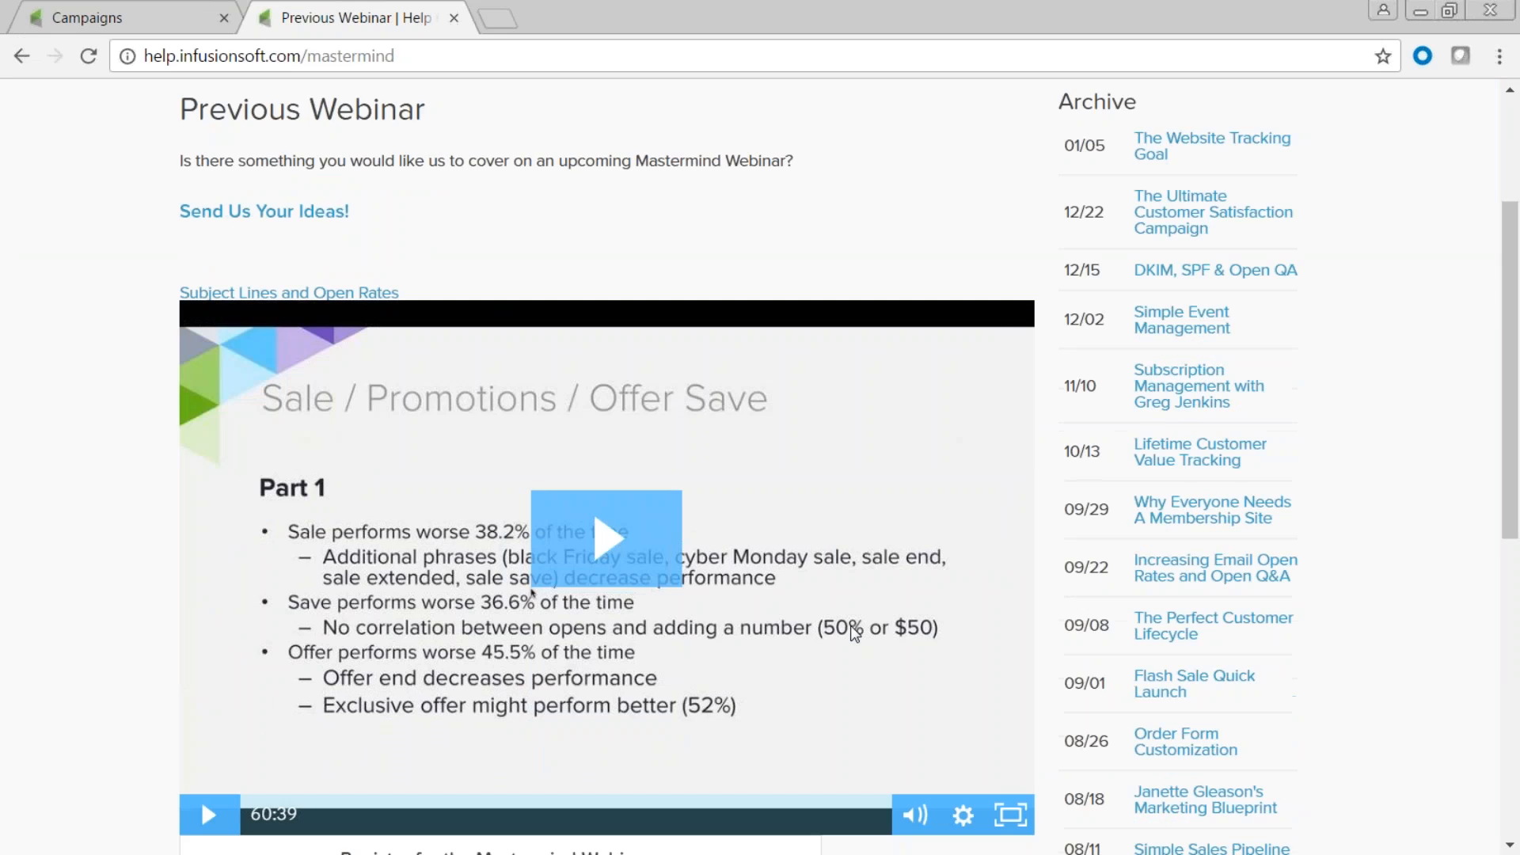
scroll(853, 630, down, 5)
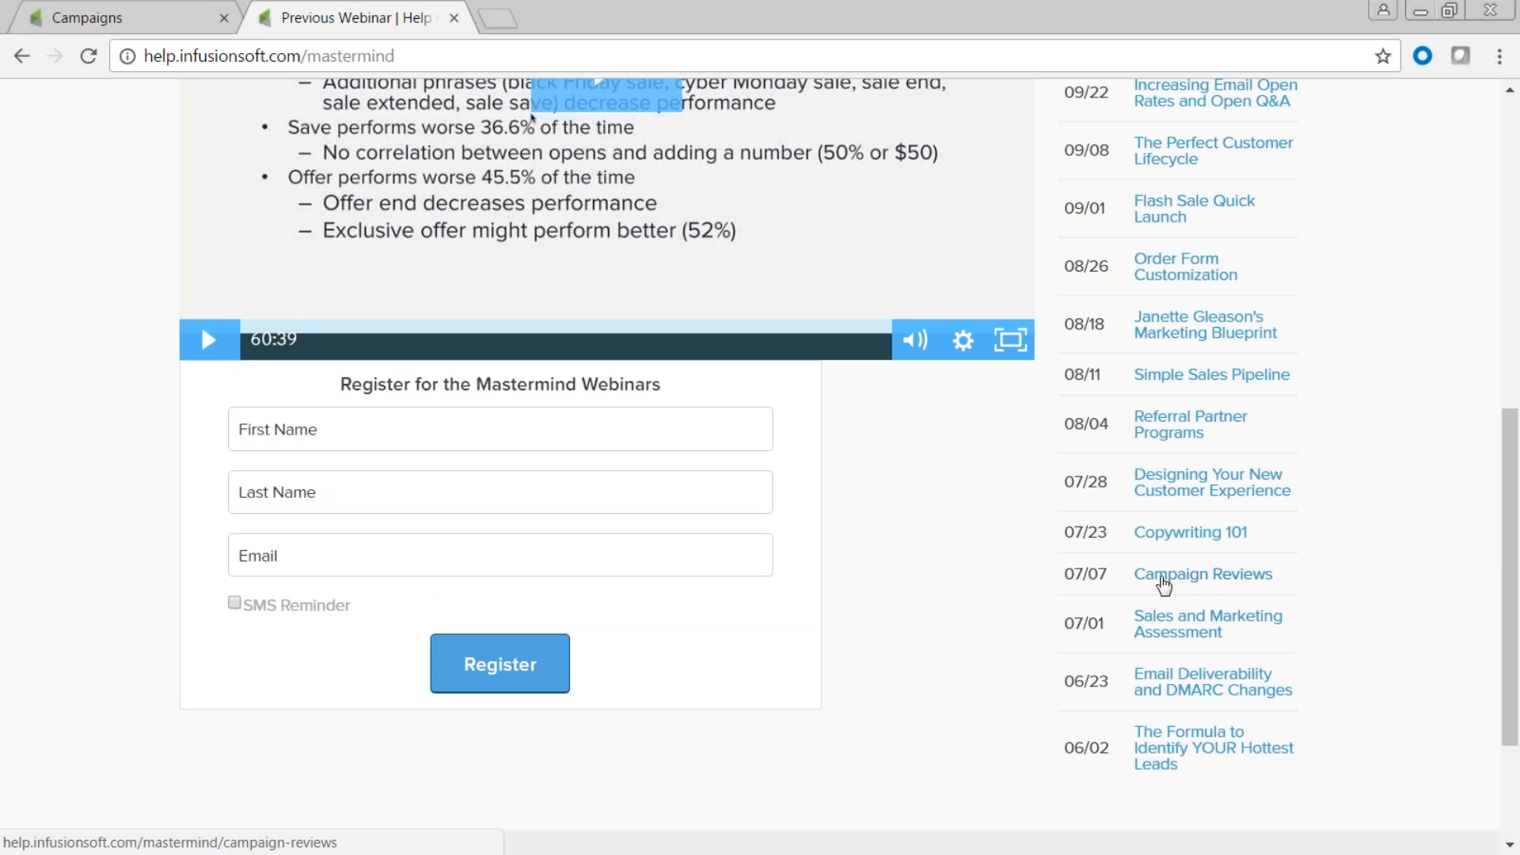
scroll(1164, 585, up, 7)
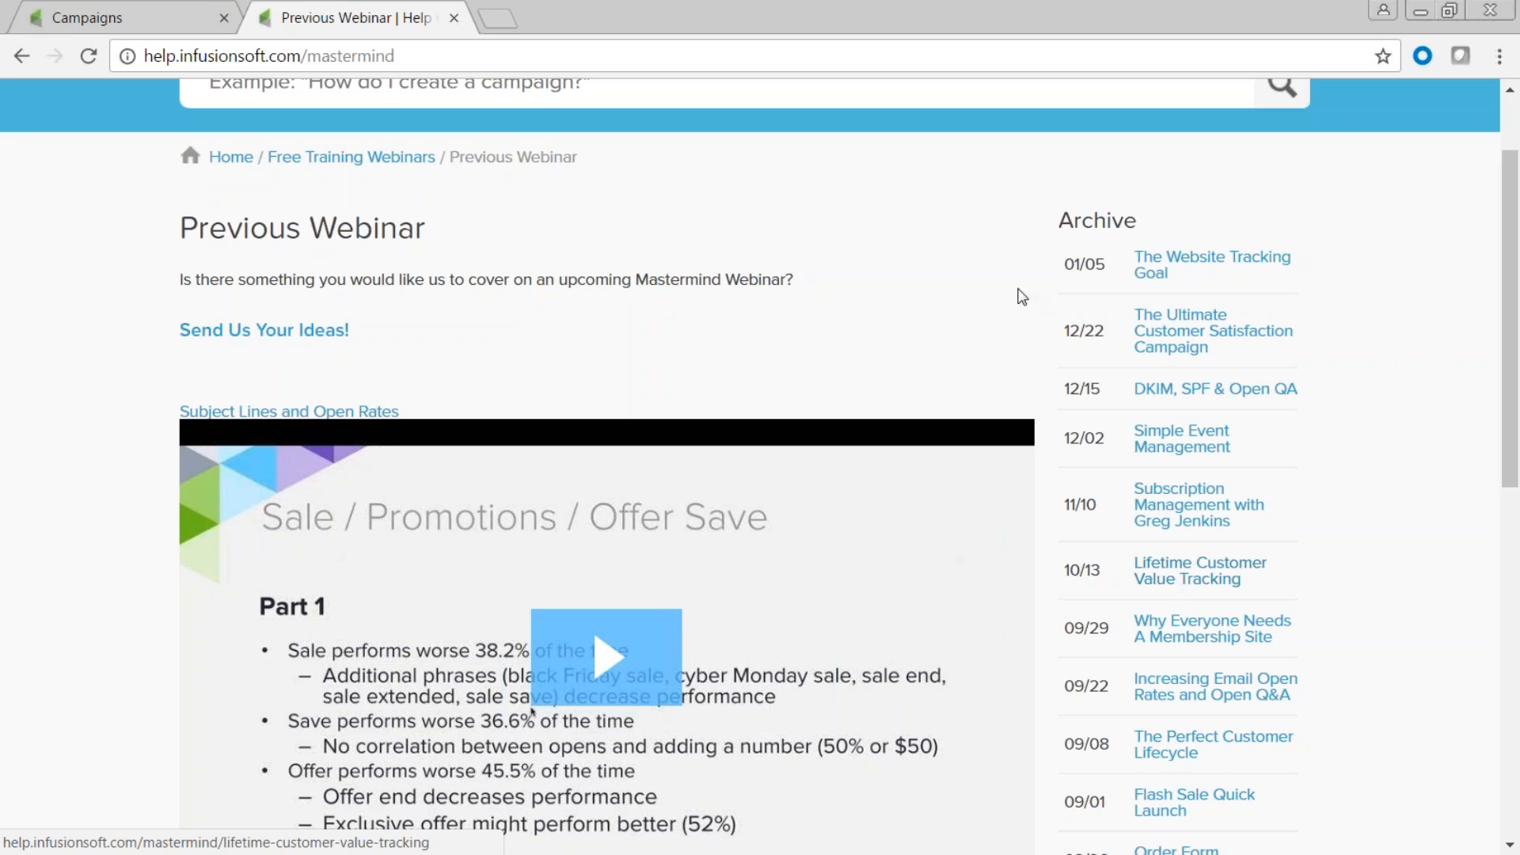
click(454, 18)
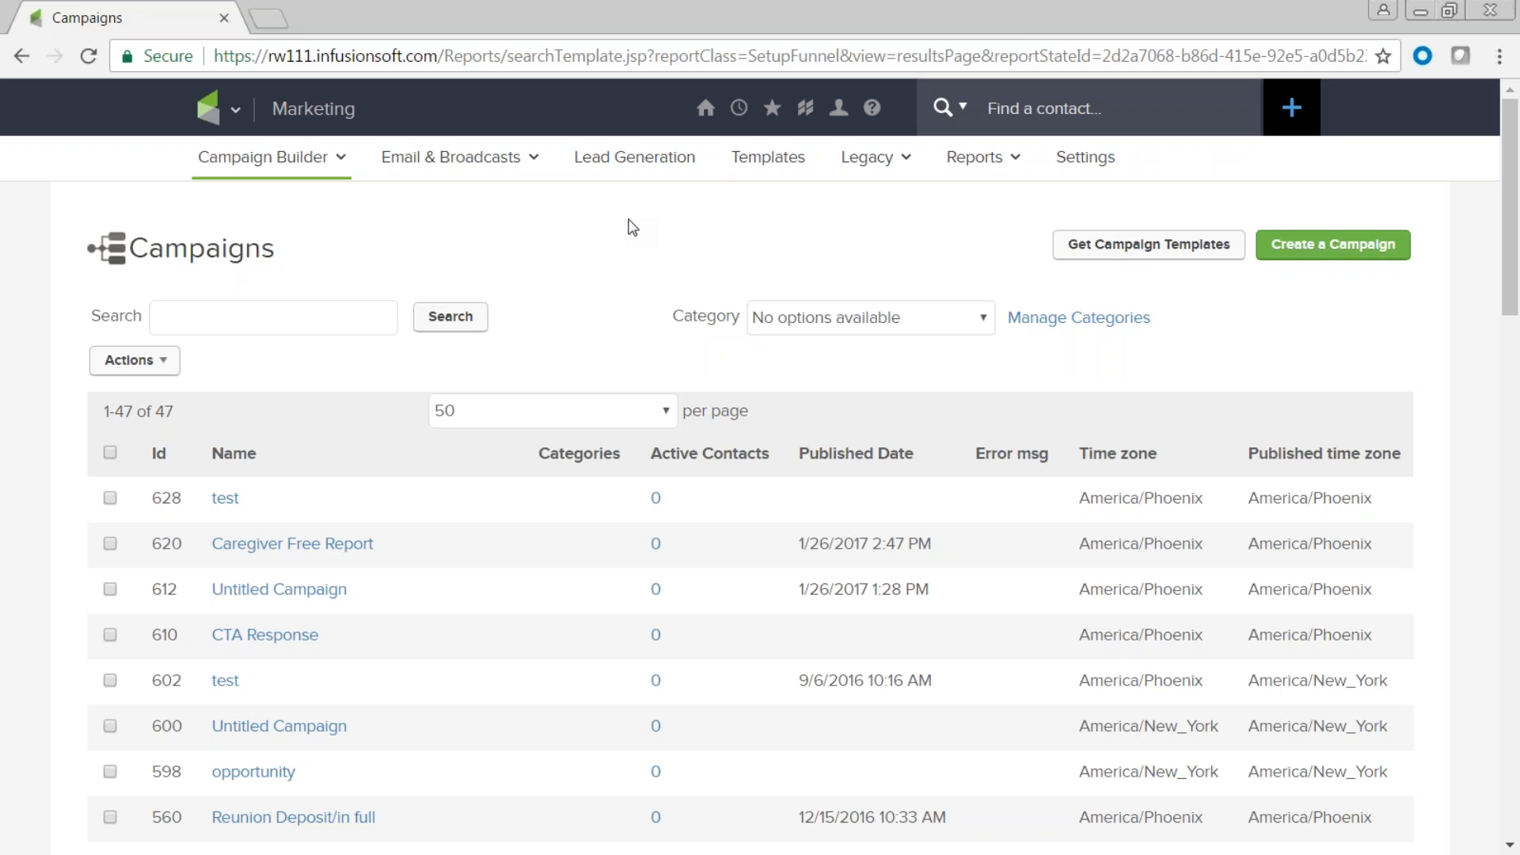
Visit Admin > Data Cleanup, then open CRM > Contacts search with its General criteria.
click(235, 111)
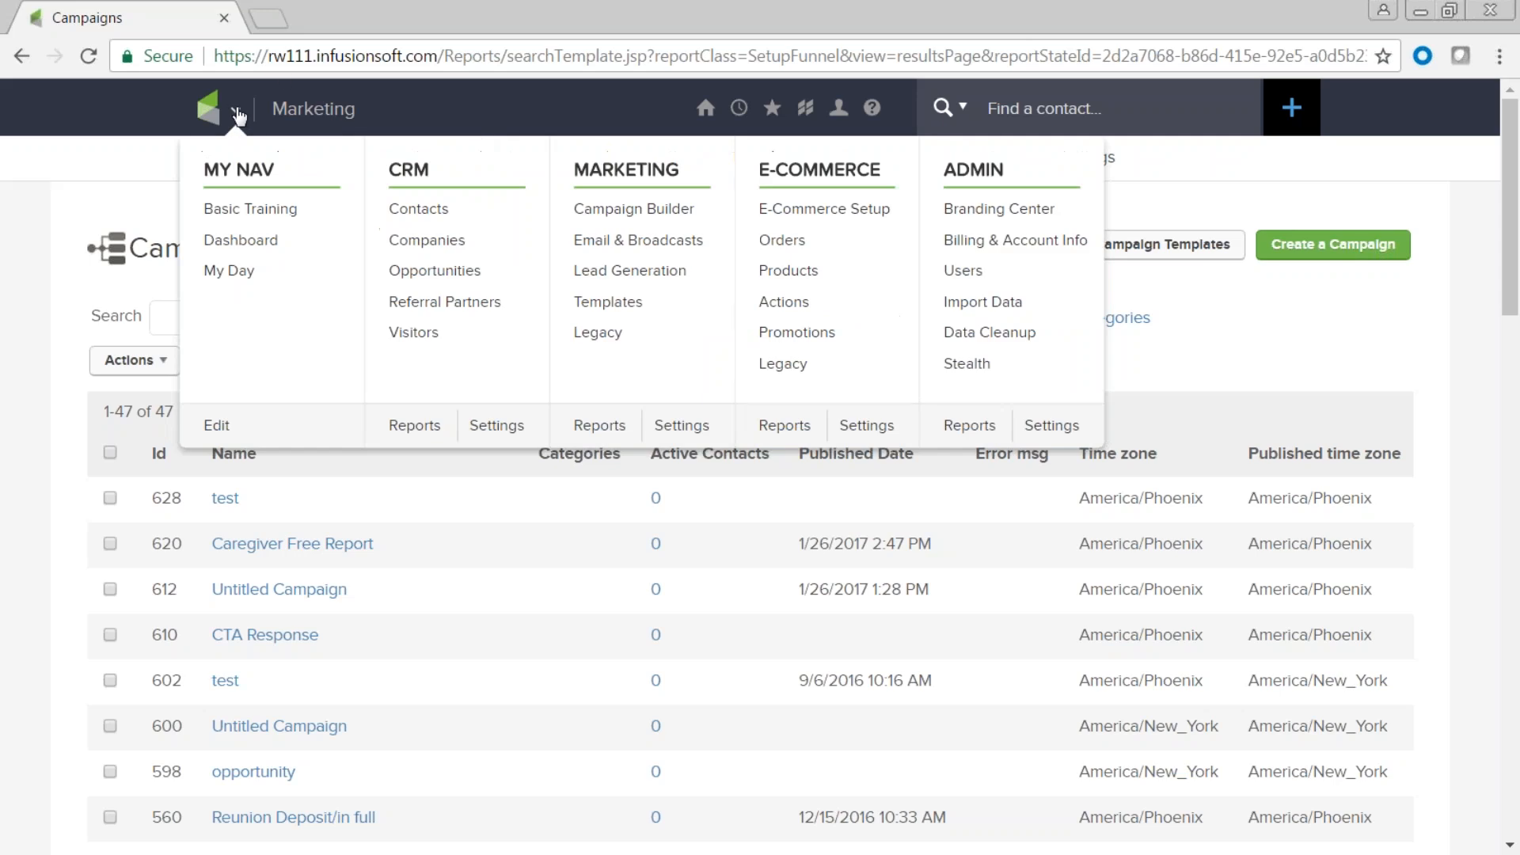
click(990, 333)
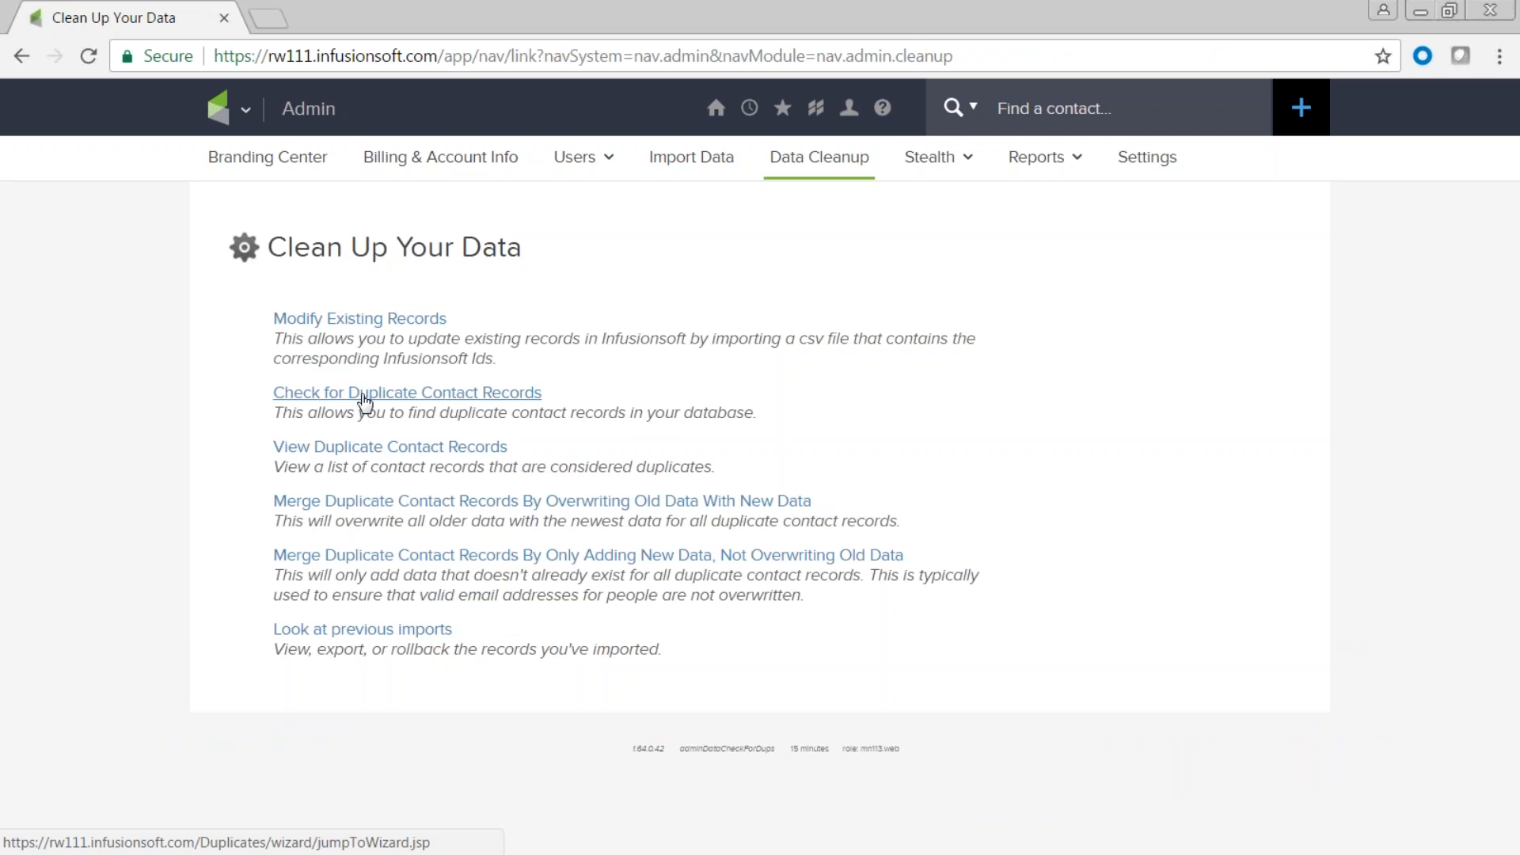
click(245, 111)
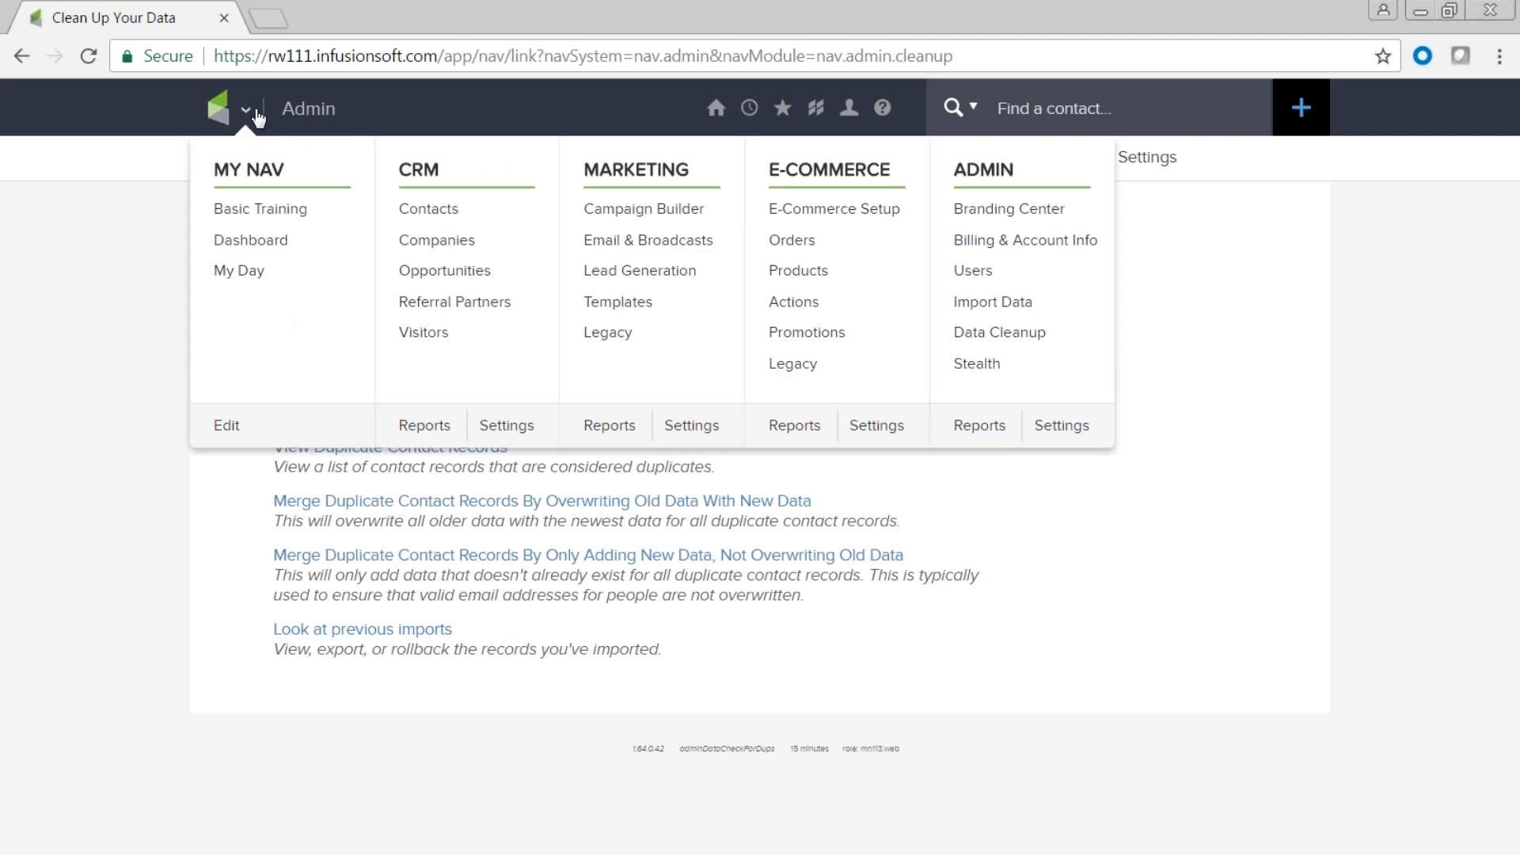
click(423, 209)
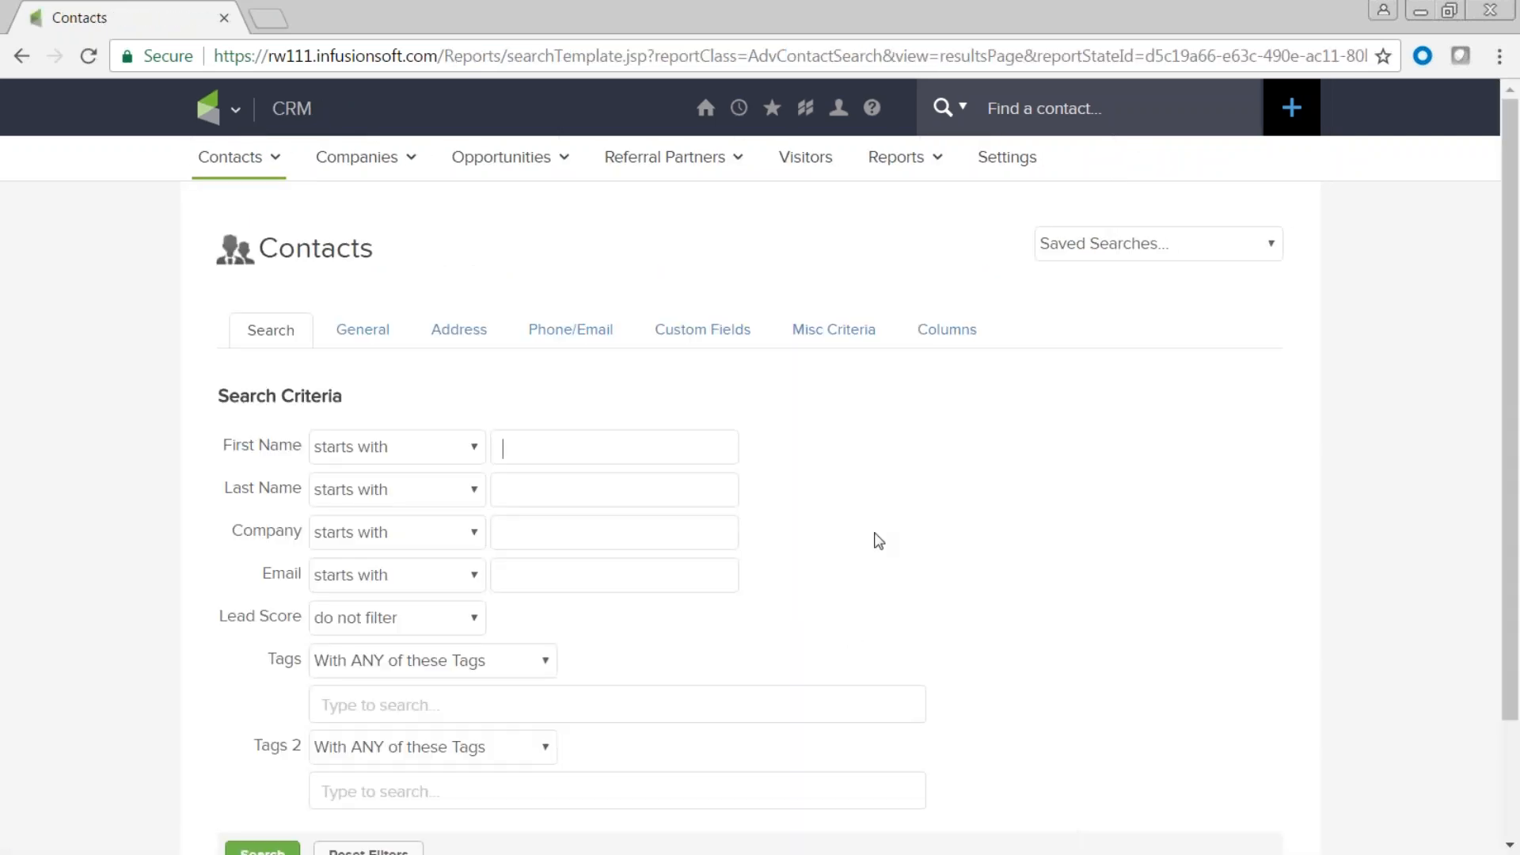
click(366, 337)
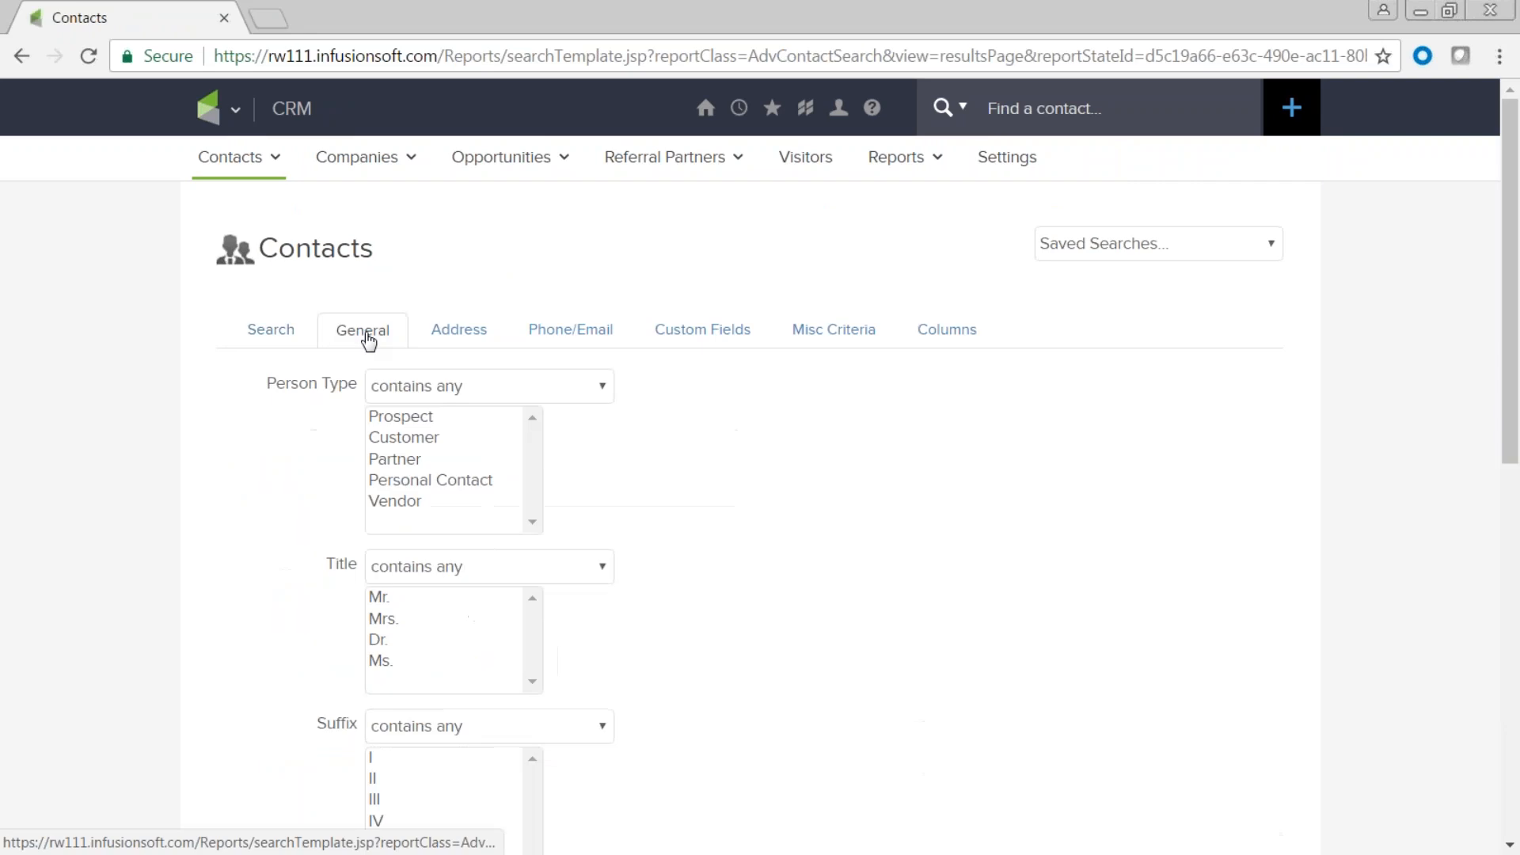